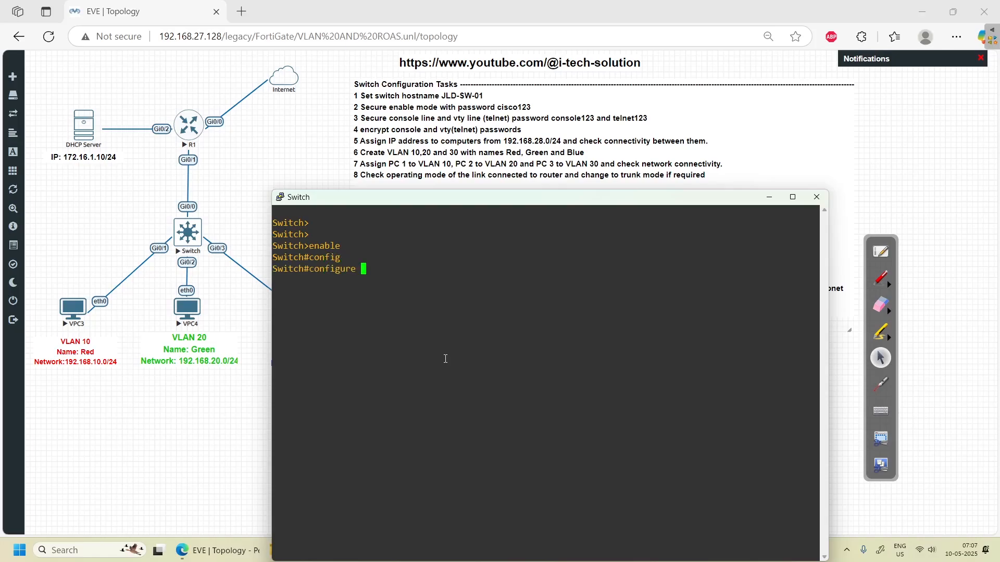
# - Enter global configuration, set the switch hostname to JLD-SW-01, and bring the topology page forward
pyautogui.write('ter')
pyautogui.press('Tab')
pyautogui.press('Return')
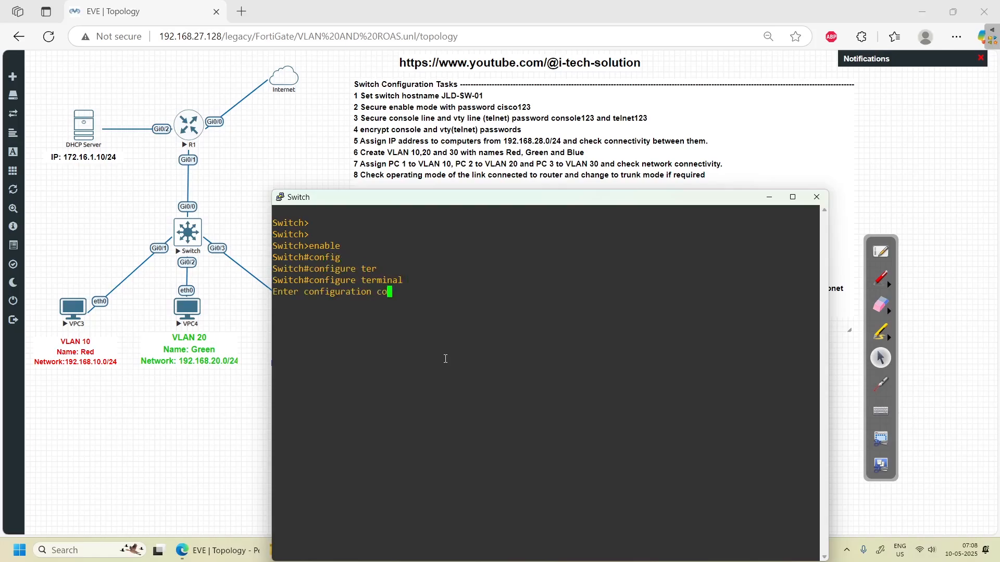
pyautogui.write('ho')
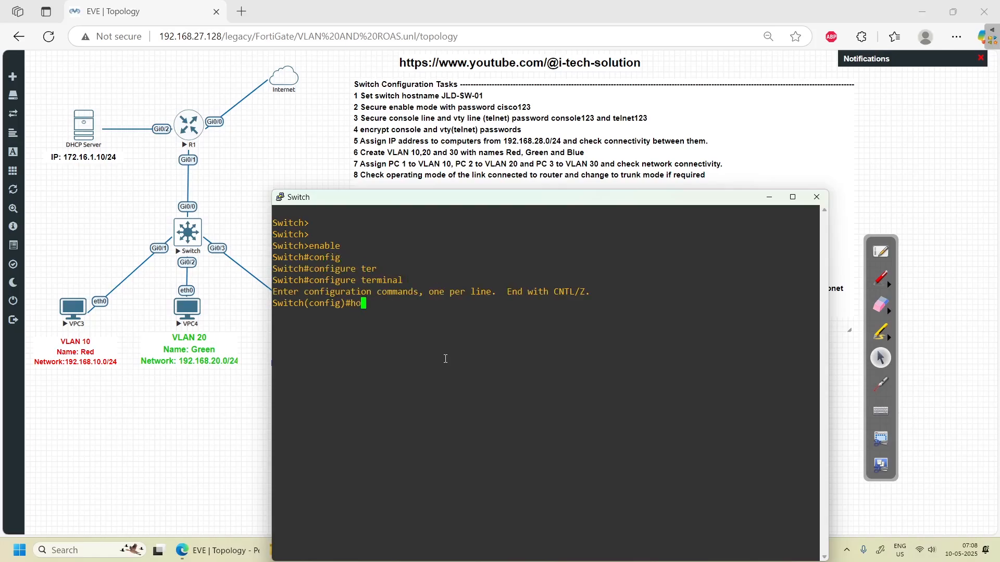
pyautogui.write('stname JLD-SW-01')
pyautogui.press('Return')
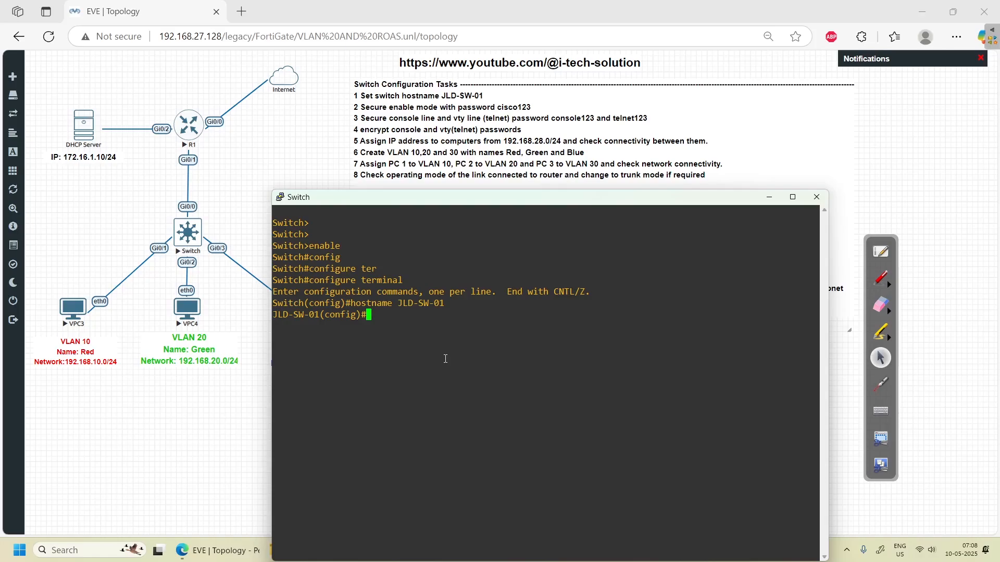
pyautogui.click(223, 78)
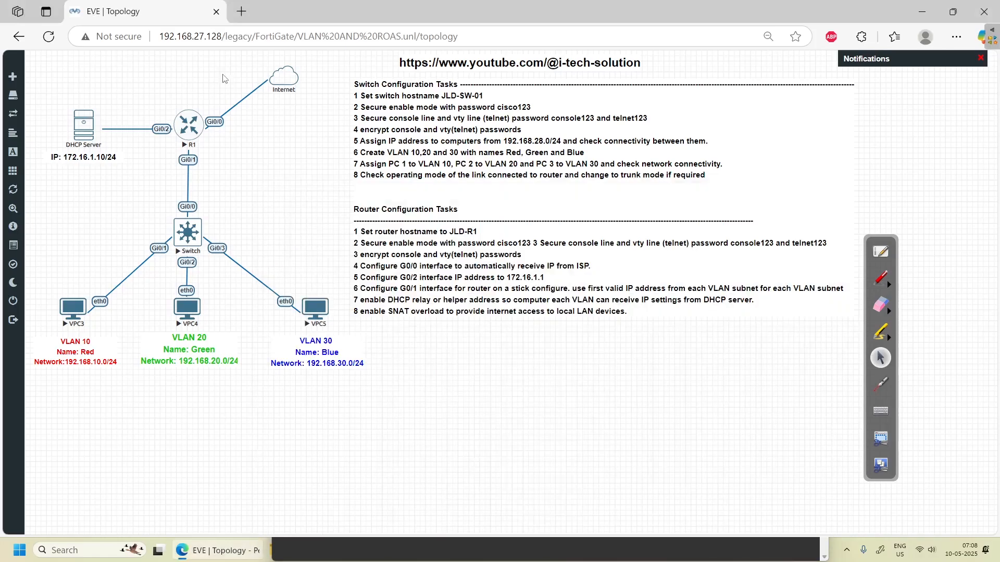
pyautogui.hotkey('alt', 'Tab')
pyautogui.click(879, 281)
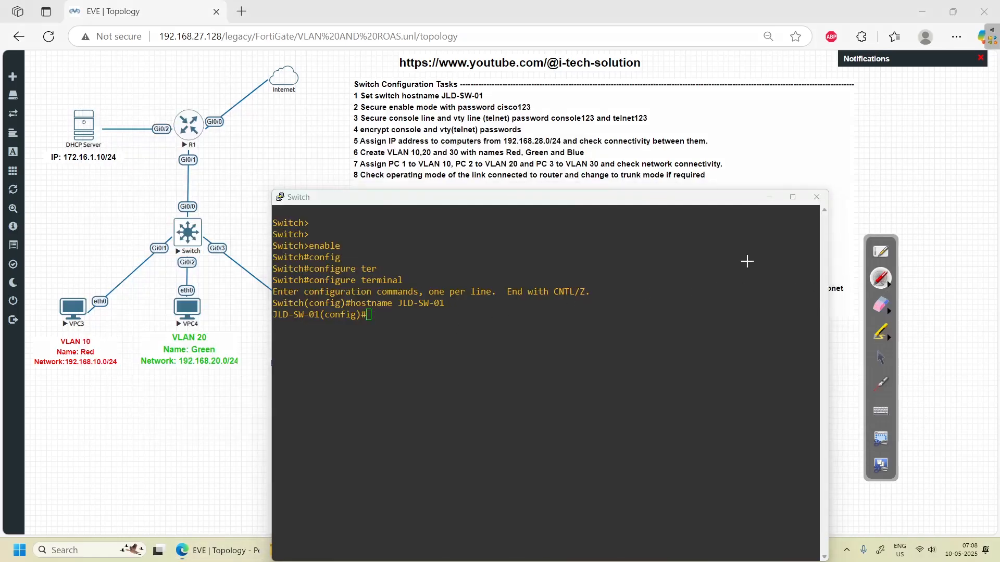
pyautogui.moveTo(311, 223); pyautogui.dragTo(331, 214)
pyautogui.moveTo(306, 251); pyautogui.dragTo(306, 258)
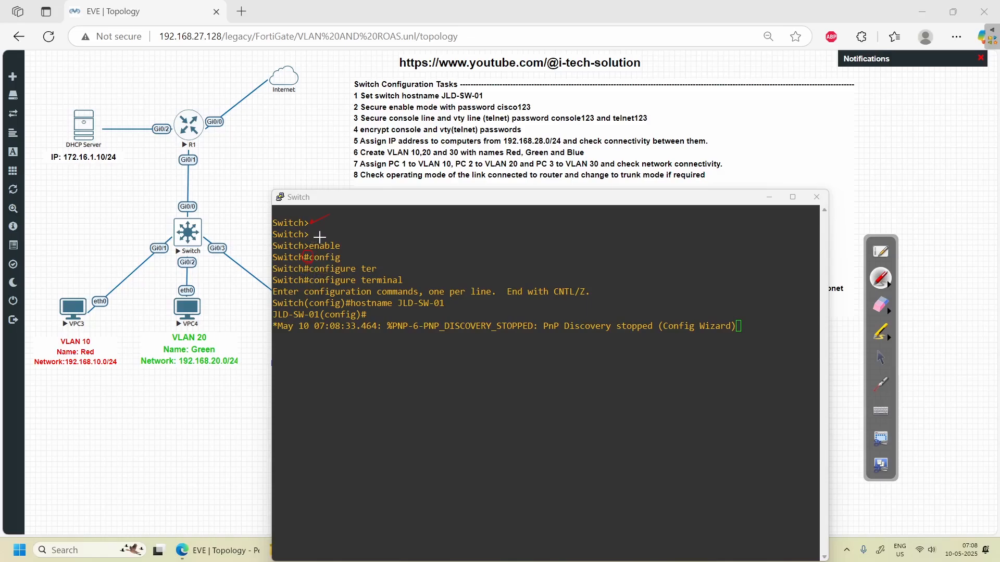
pyautogui.moveTo(307, 259); pyautogui.dragTo(306, 260)
pyautogui.moveTo(345, 249); pyautogui.dragTo(359, 242)
pyautogui.click(877, 359)
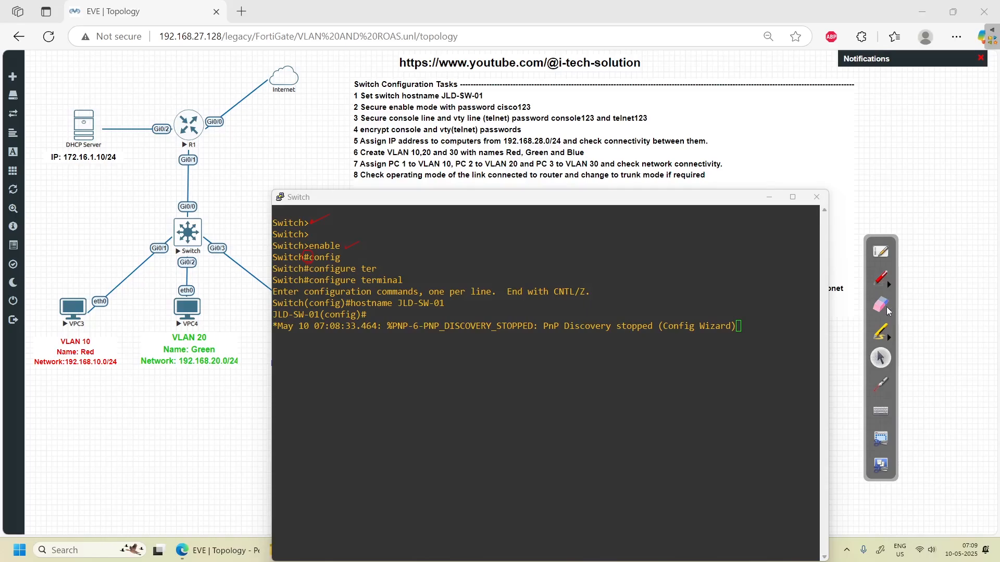
pyautogui.click(889, 311)
pyautogui.click(975, 314)
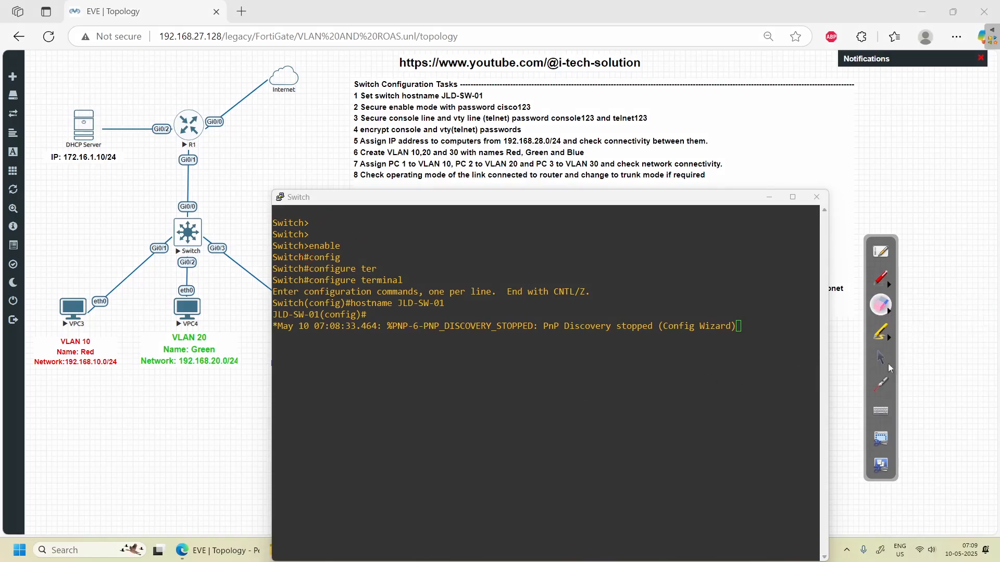
pyautogui.click(879, 358)
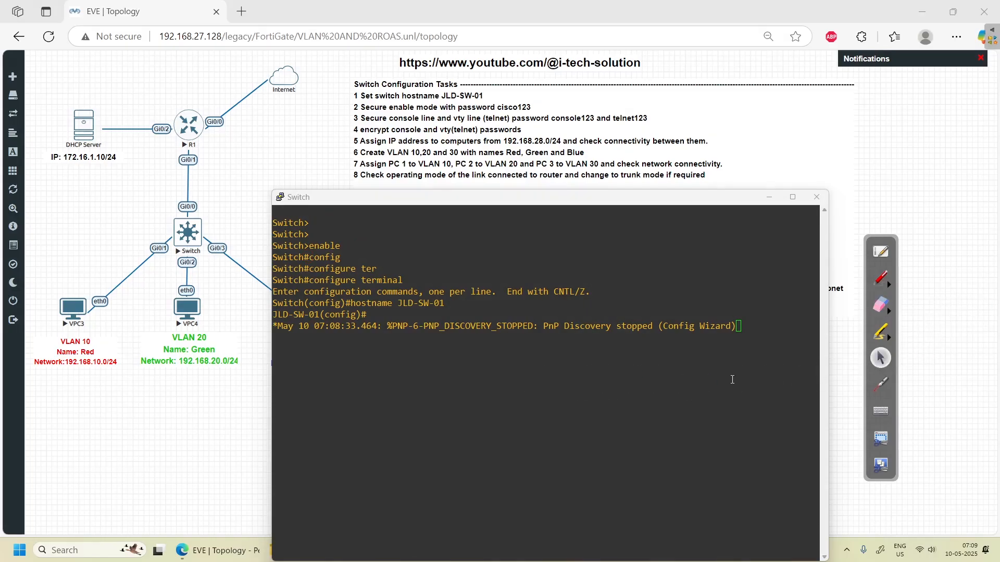
pyautogui.click(501, 372)
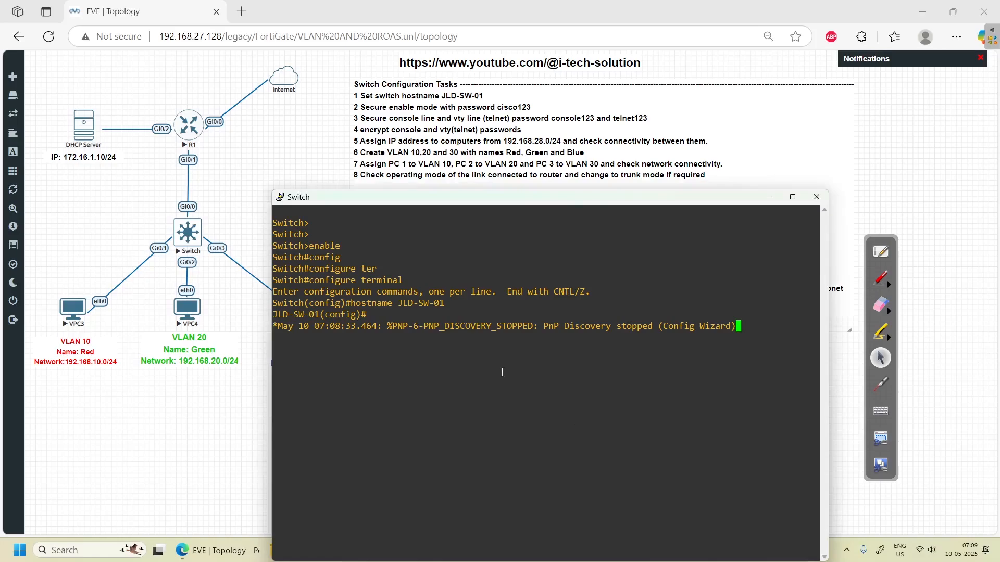
# - Submit and clear several stray en entries at the switch's configuration prompt
pyautogui.press('Return')
pyautogui.press('Return')
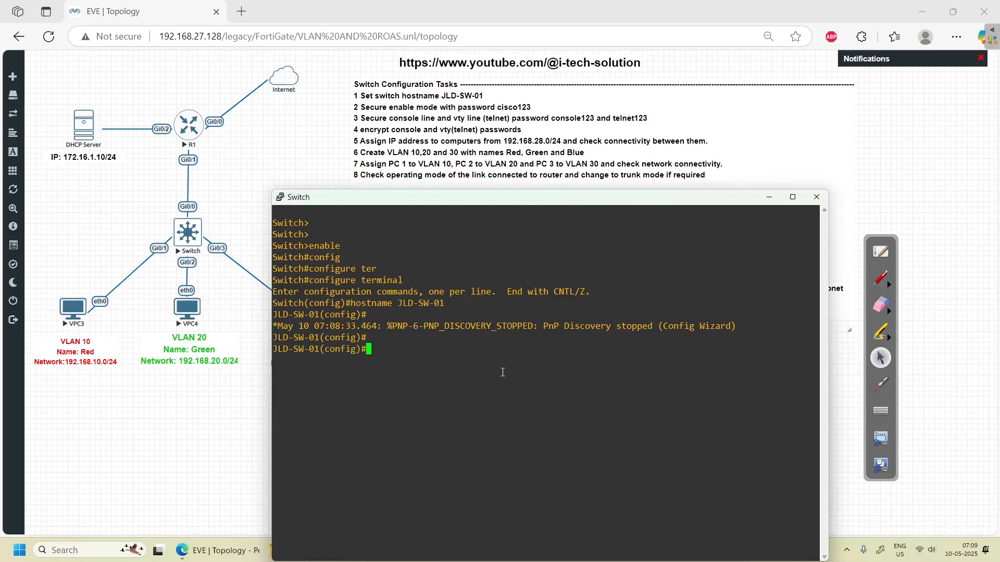
pyautogui.write('EN')
pyautogui.press('Return')
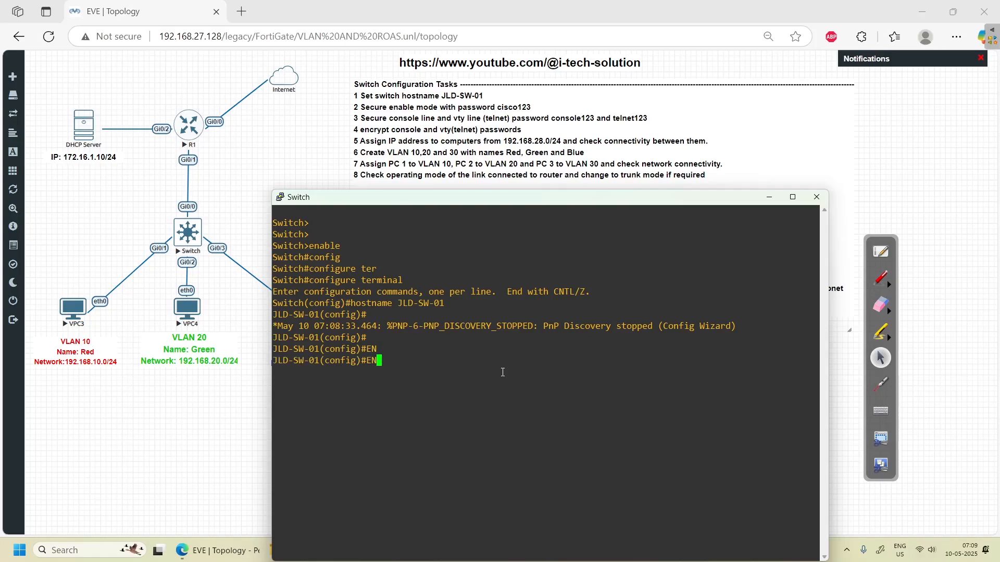
pyautogui.write('en')
pyautogui.press('Return')
pyautogui.write('en')
pyautogui.press('BackSpace')
pyautogui.press('BackSpace')
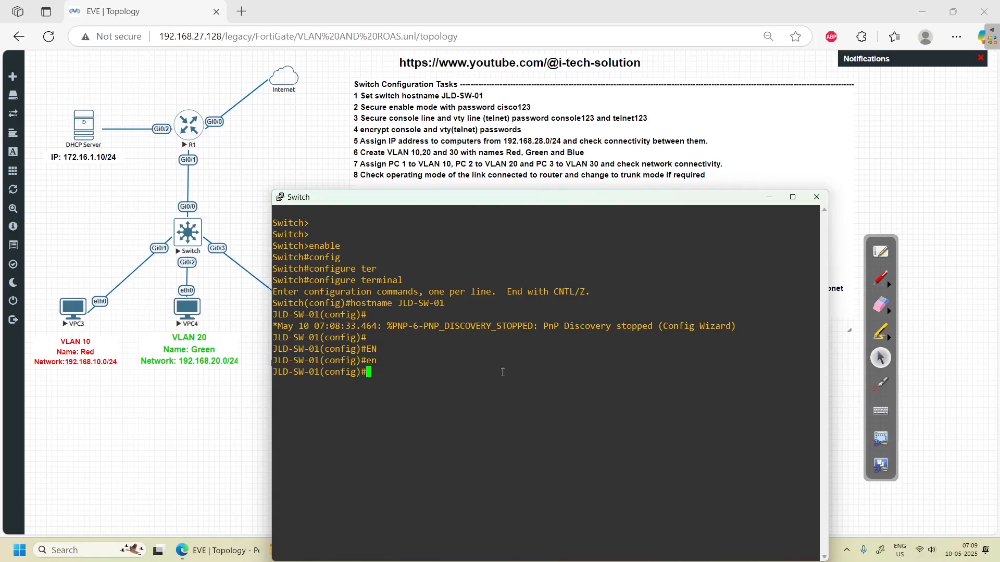
pyautogui.write('en')
pyautogui.press('Return')
pyautogui.write('en')
pyautogui.press('BackSpace')
pyautogui.press('BackSpace')
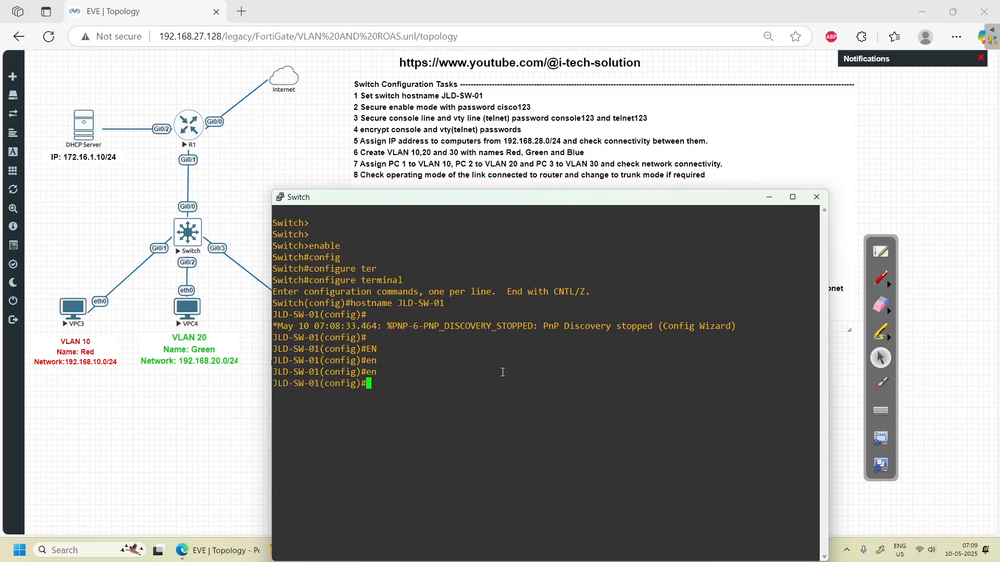
# - Type enable ? to list the enable options, including password and secret
pyautogui.write('se')
pyautogui.press('Tab')
pyautogui.write('rvice')
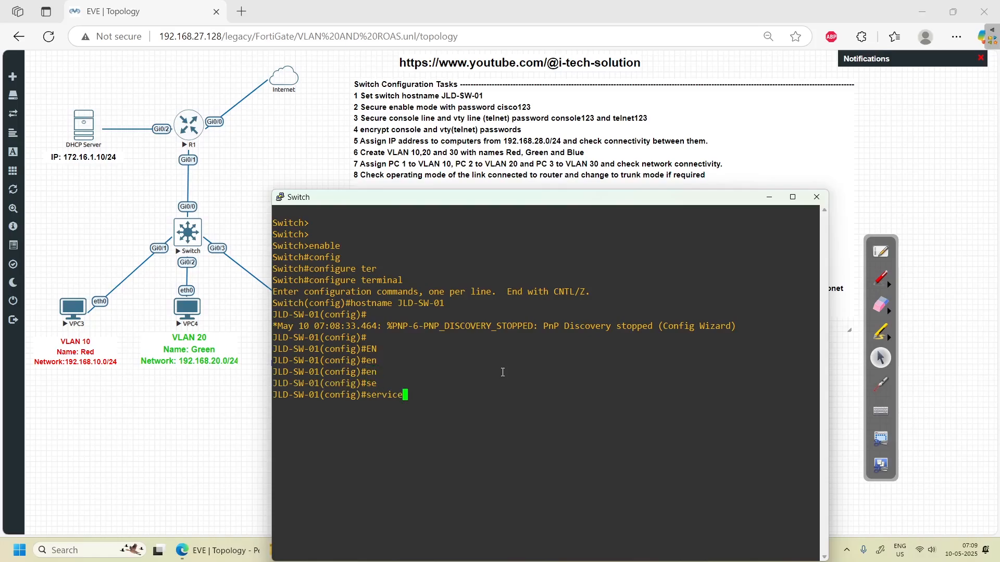
pyautogui.press('BackSpace')
pyautogui.press('BackSpace')
pyautogui.press('BackSpace')
pyautogui.press('BackSpace')
pyautogui.press('BackSpace')
pyautogui.press('BackSpace')
pyautogui.press('BackSpace')
pyautogui.write('ena')
pyautogui.press('Tab')
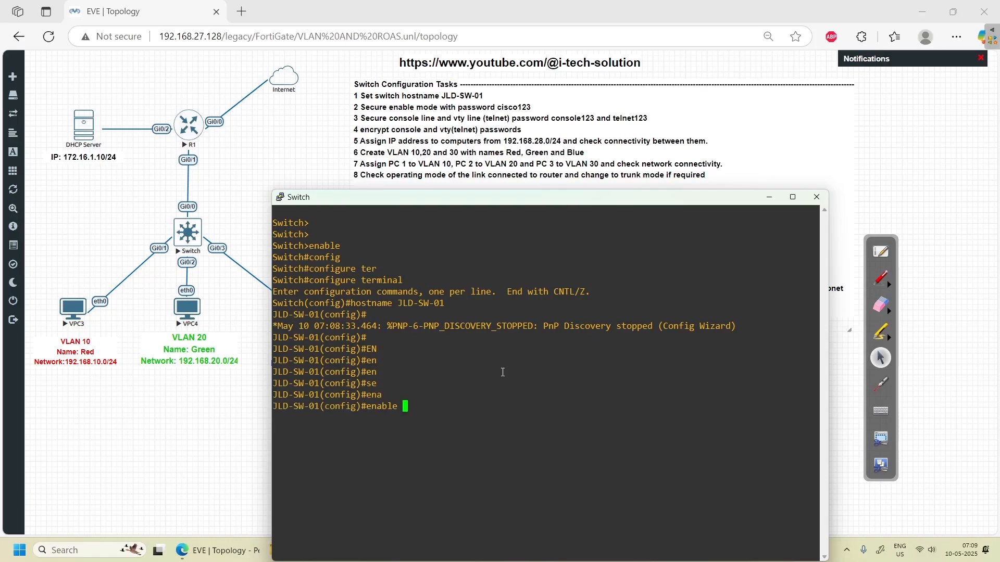
pyautogui.write('?')
pyautogui.write('se')
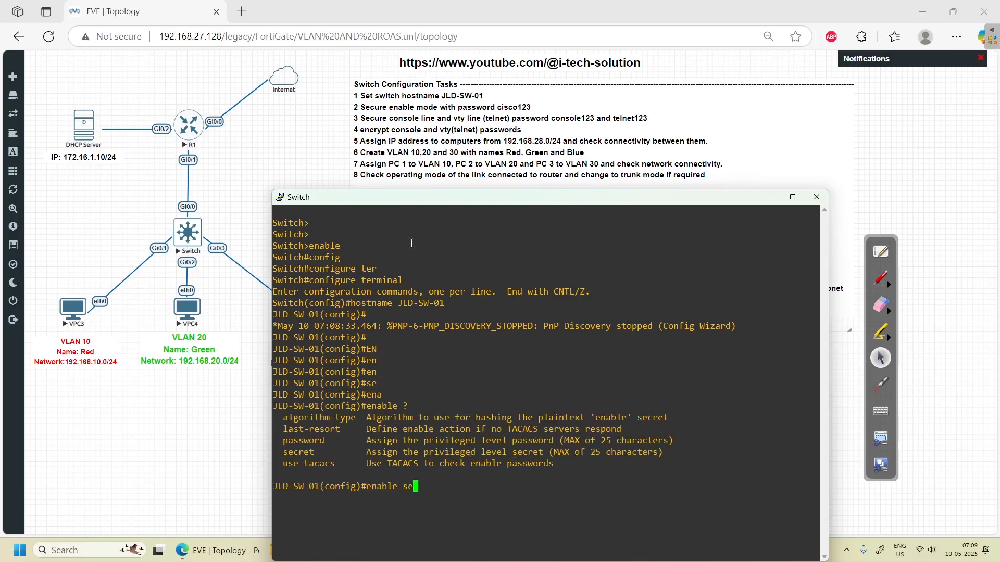
# - Mark the password and secret options in red, then erase the marks and refocus the console
pyautogui.click(880, 280)
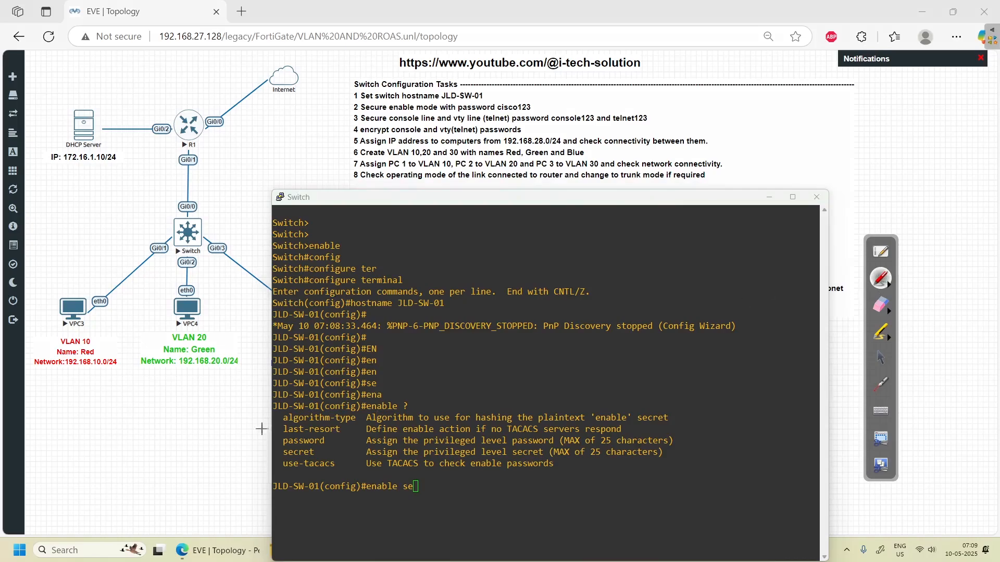
pyautogui.click(329, 438)
pyautogui.moveTo(324, 449); pyautogui.dragTo(332, 446)
pyautogui.click(889, 310)
pyautogui.click(975, 313)
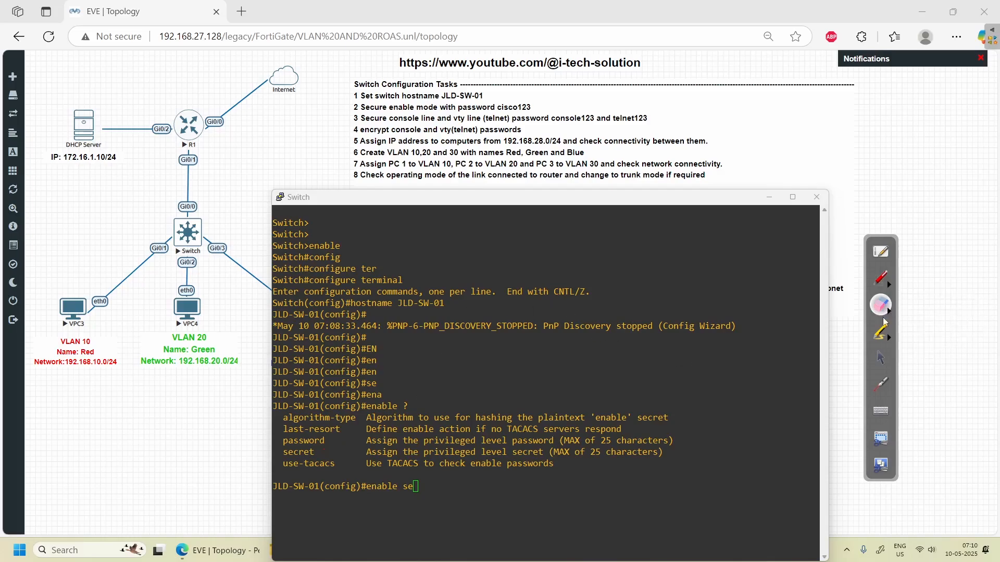
pyautogui.click(881, 278)
pyautogui.click(880, 358)
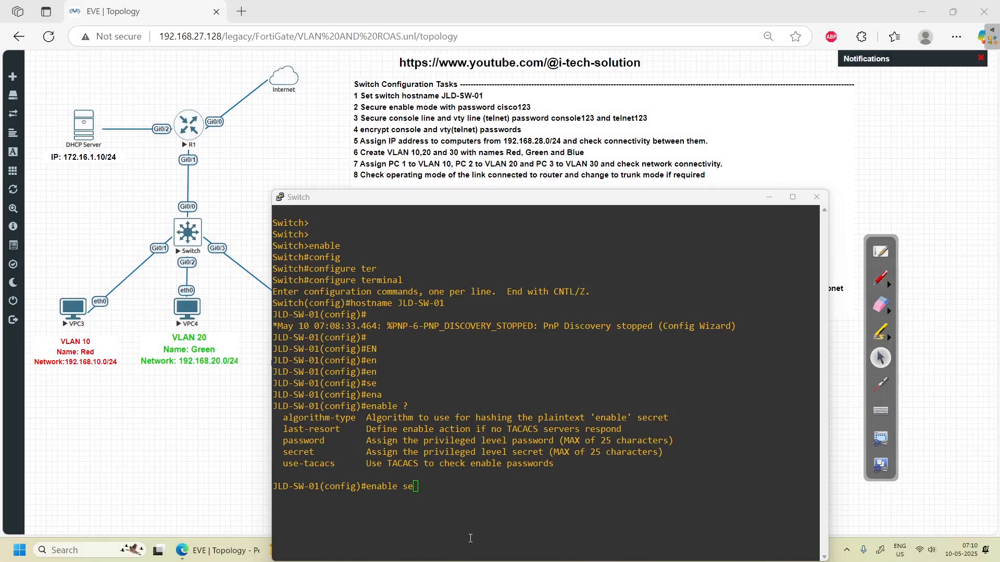
pyautogui.click(441, 506)
# - Set the switch's enable password in global configuration mode
pyautogui.press('BackSpace')
pyautogui.press('BackSpace')
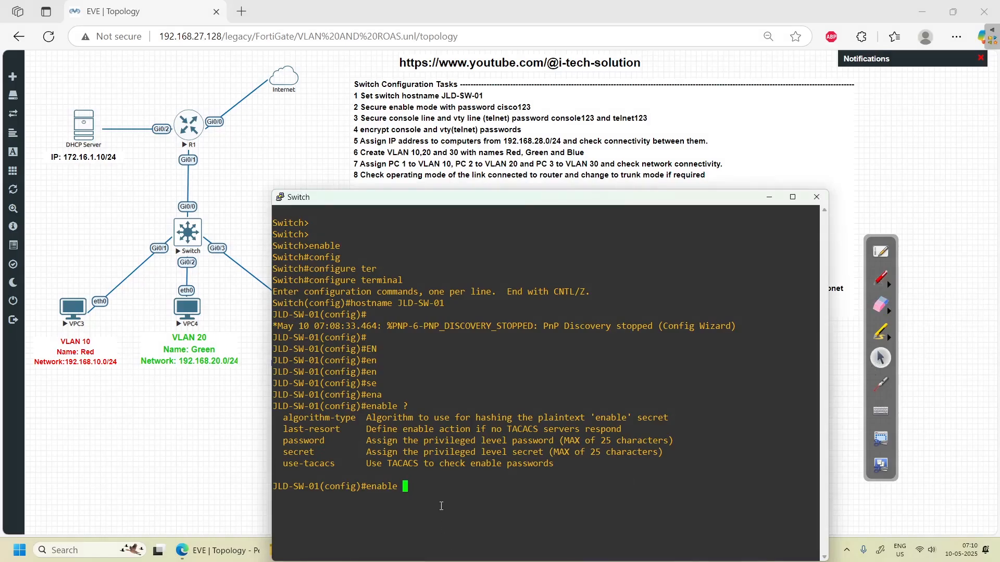
pyautogui.write('pas')
pyautogui.press('Tab')
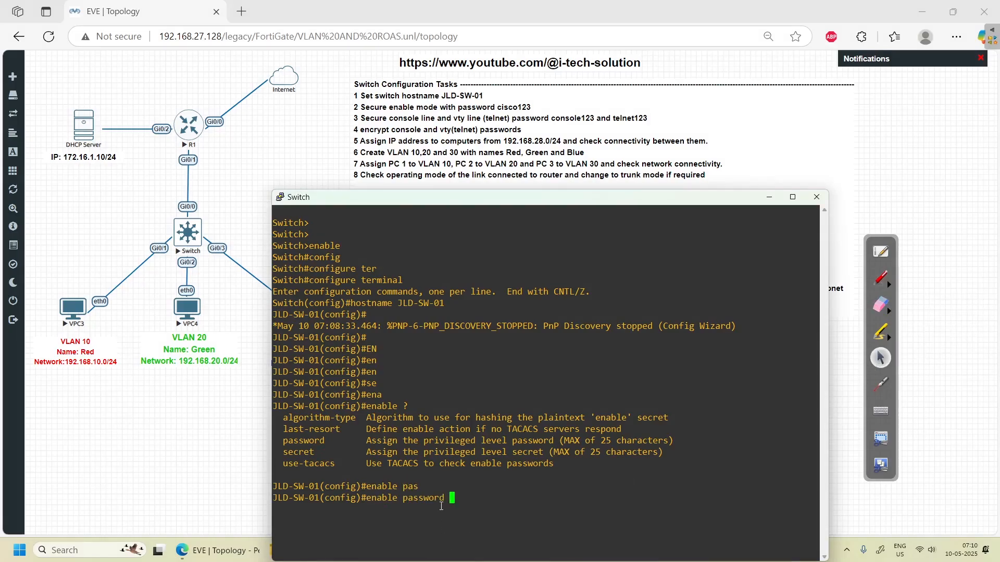
pyautogui.write('cisco123')
pyautogui.press('Return')
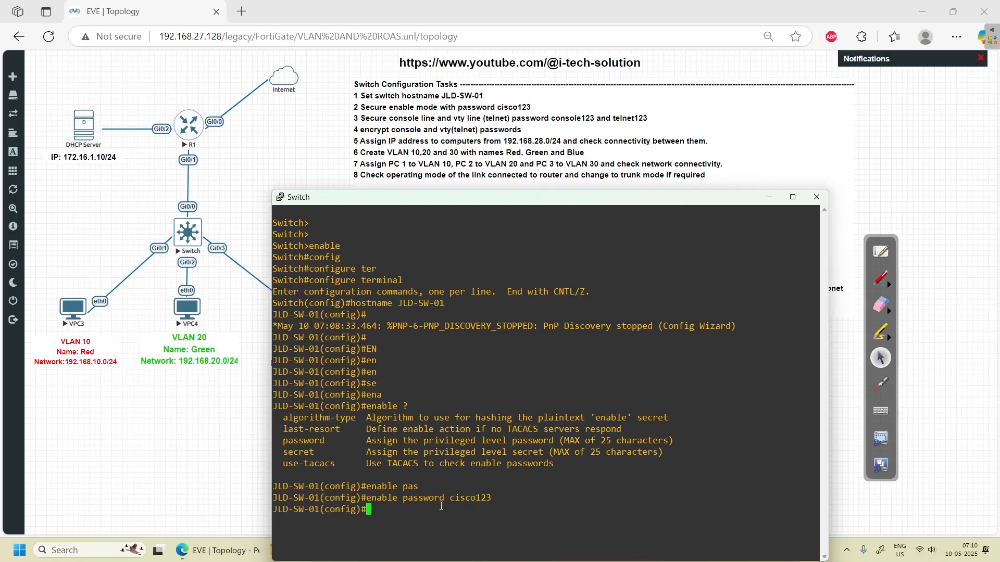
# - Exit configuration mode, log out of the console, and start a new session
pyautogui.write('exit')
pyautogui.press('Return')
pyautogui.write('exit')
pyautogui.press('Return')
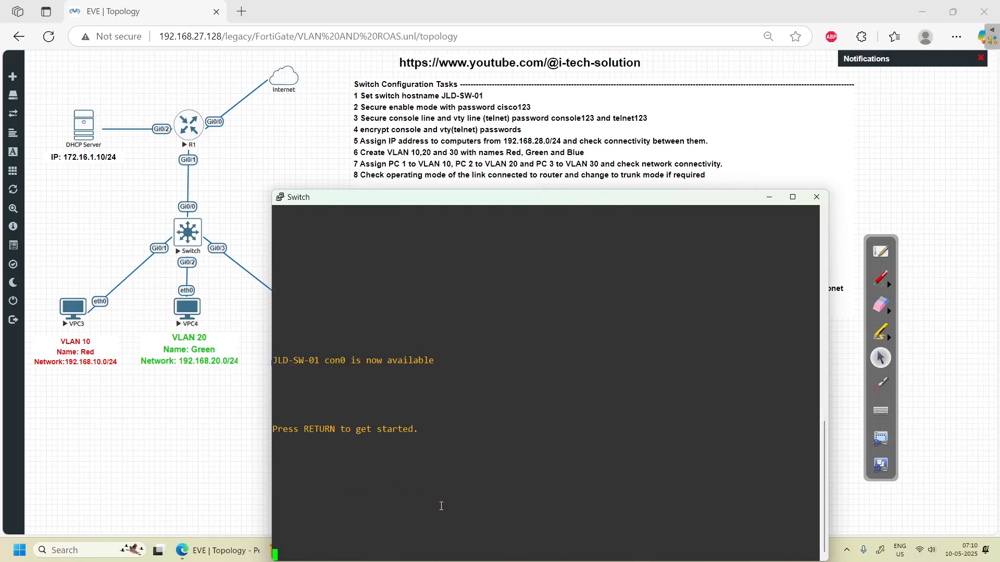
pyautogui.press('Return')
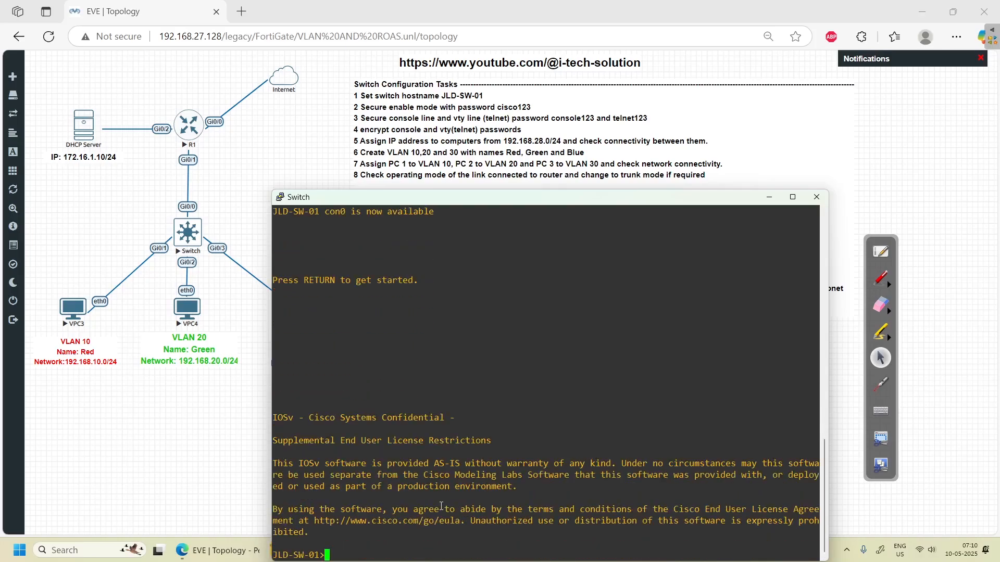
# - Enter privileged mode with the enable password and start typing show run
pyautogui.write('enable')
pyautogui.press('Return')
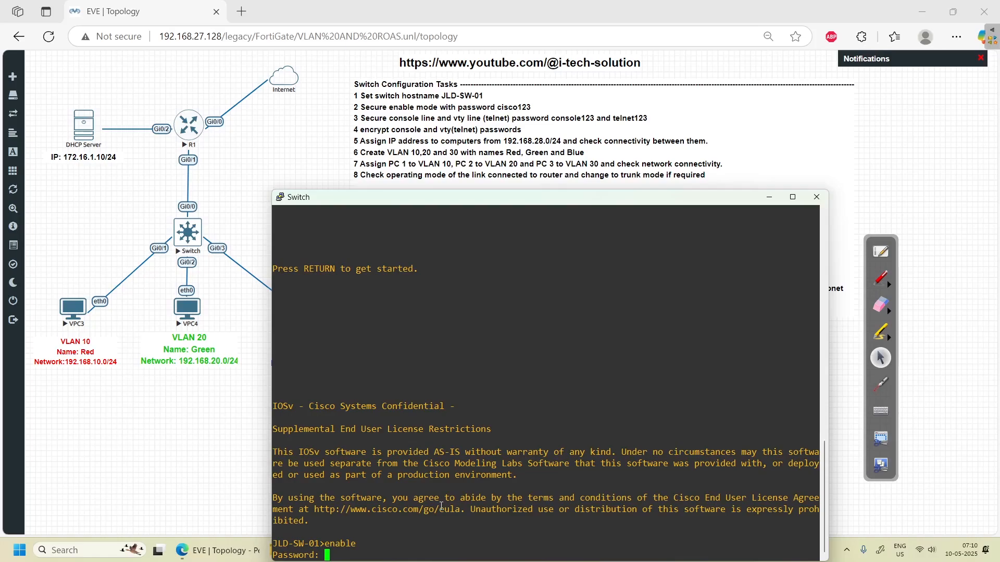
pyautogui.press('Return')
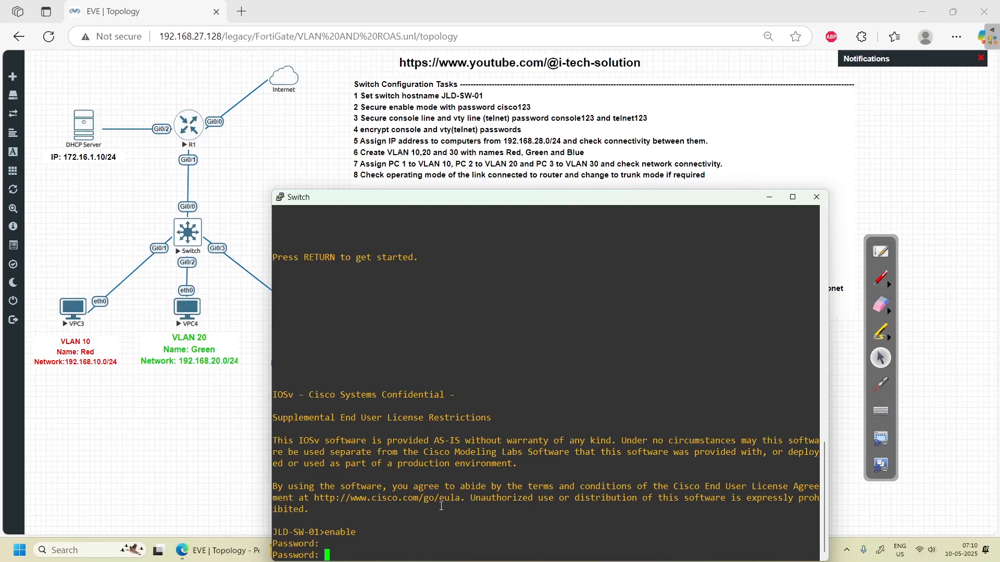
pyautogui.press('Return')
pyautogui.press('Return')
pyautogui.press('Return')
pyautogui.press('Return')
pyautogui.press('Return')
pyautogui.press('Return')
pyautogui.press('Return')
pyautogui.press('Return')
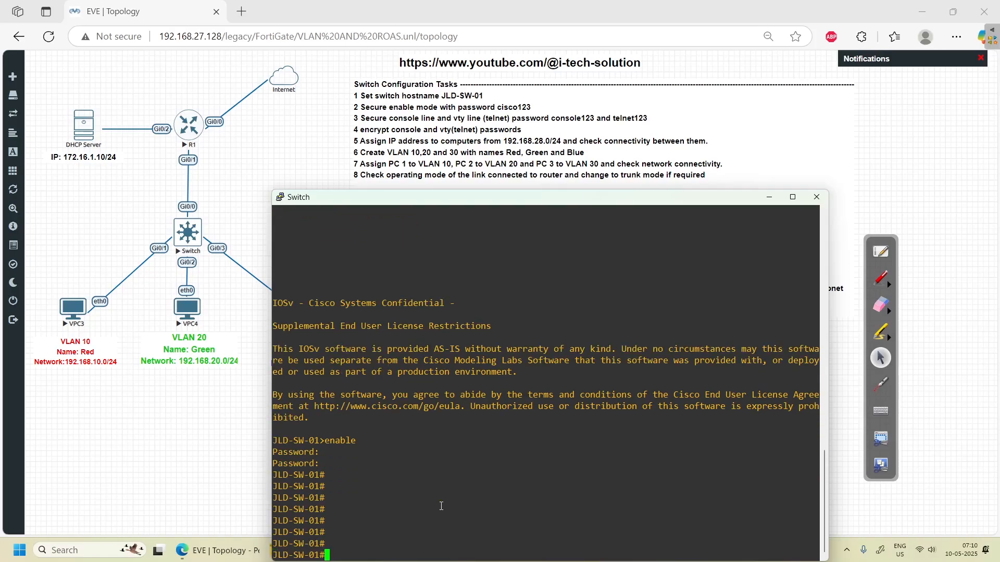
pyautogui.write('show run')
# - Display show running-config, highlighting the plain-text enable password, then quit the --More-- pager
pyautogui.press('Tab')
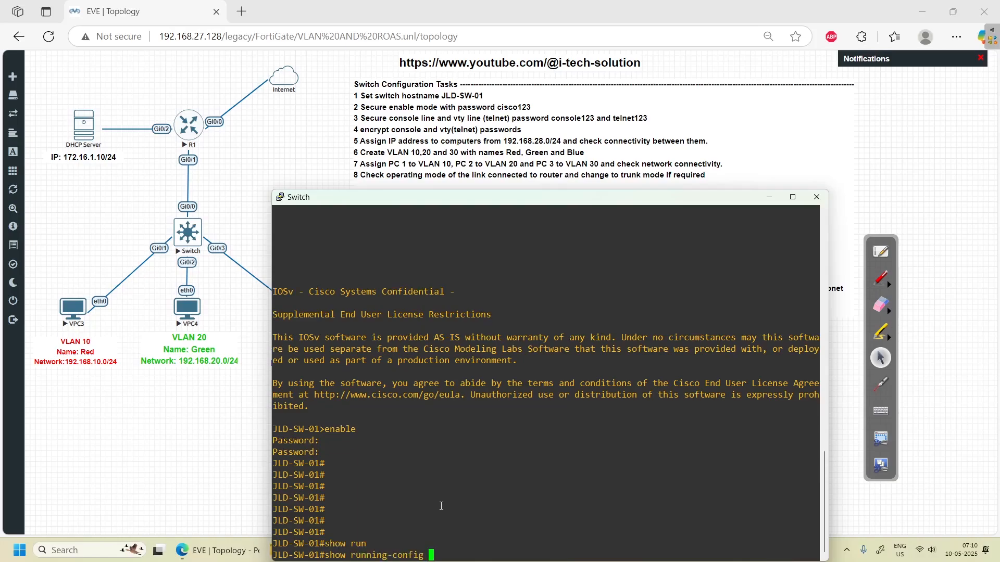
pyautogui.press('Return')
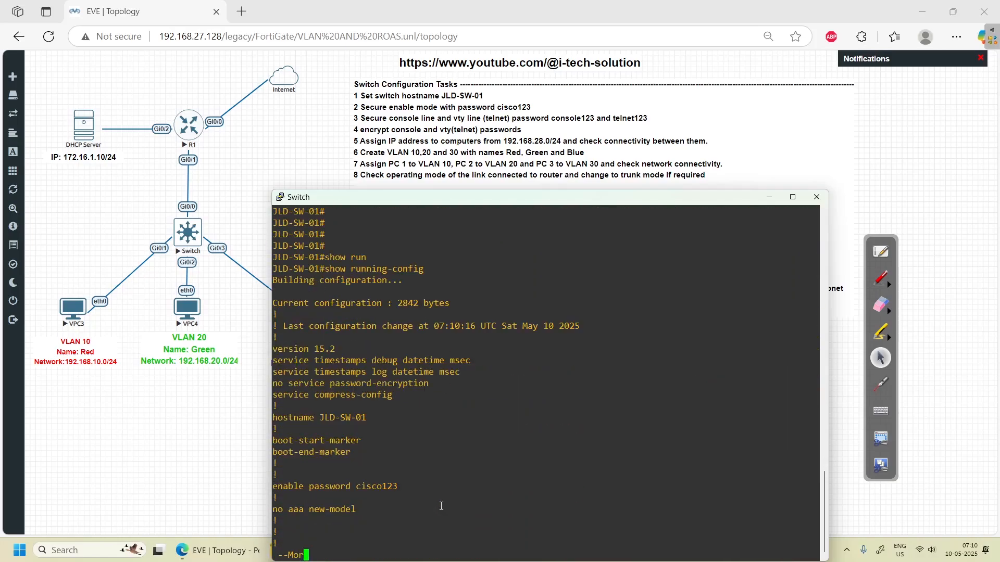
pyautogui.doubleClick(371, 488)
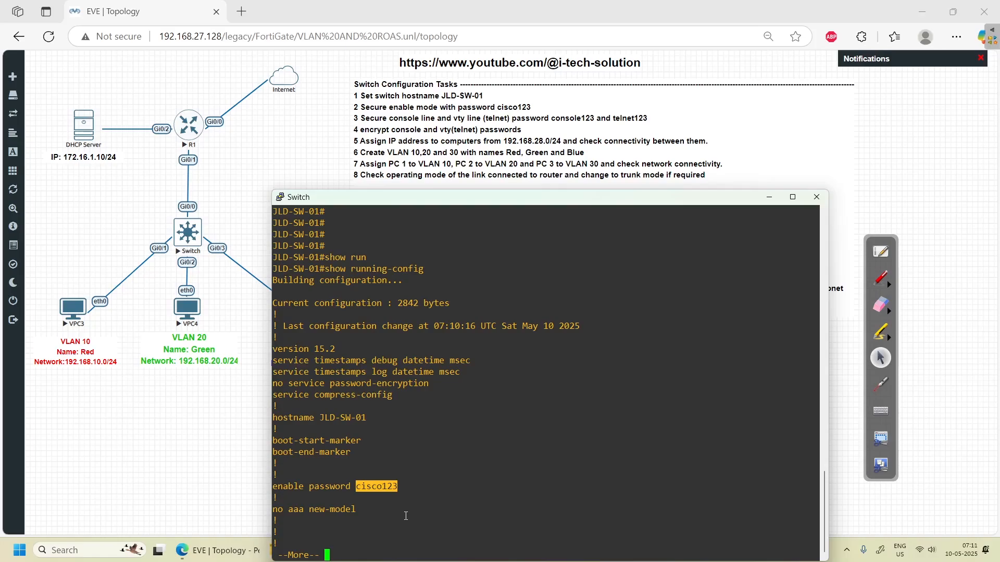
pyautogui.press('Return')
pyautogui.press('Return')
pyautogui.press('Return')
pyautogui.press('Return')
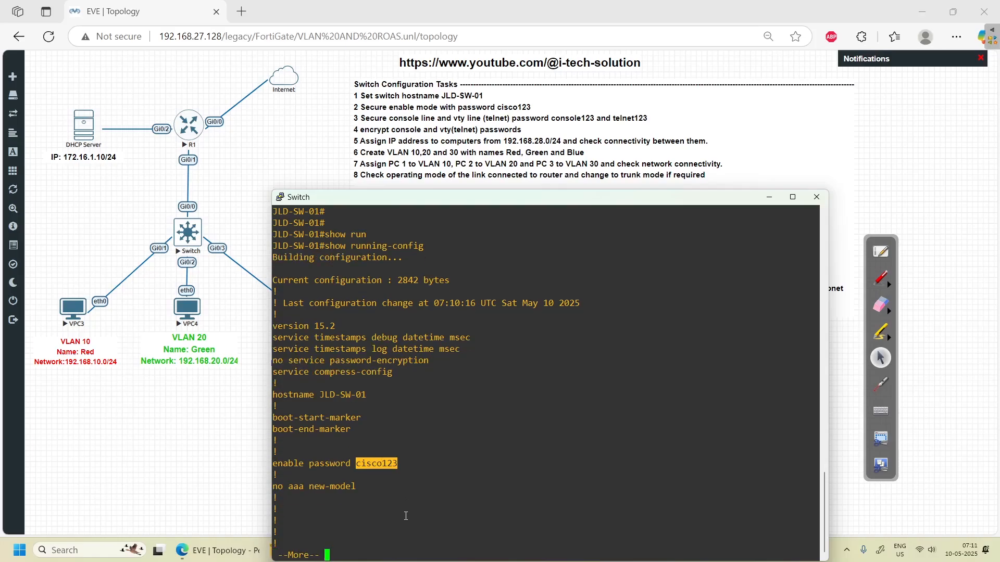
pyautogui.press('q')
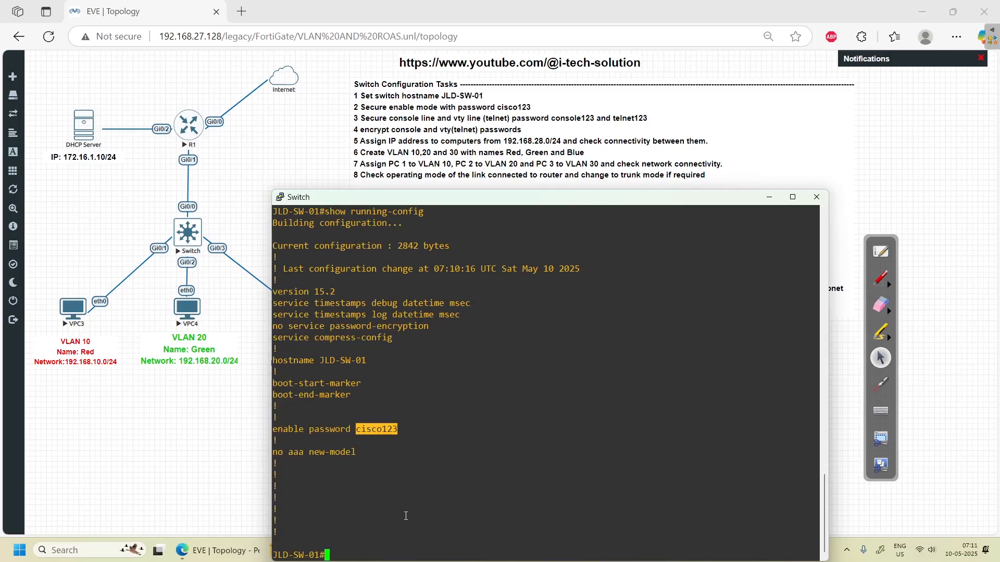
# - In configure terminal, remove the plain-text enable password by pasting it after 'no'
pyautogui.write('confi')
pyautogui.press('Tab')
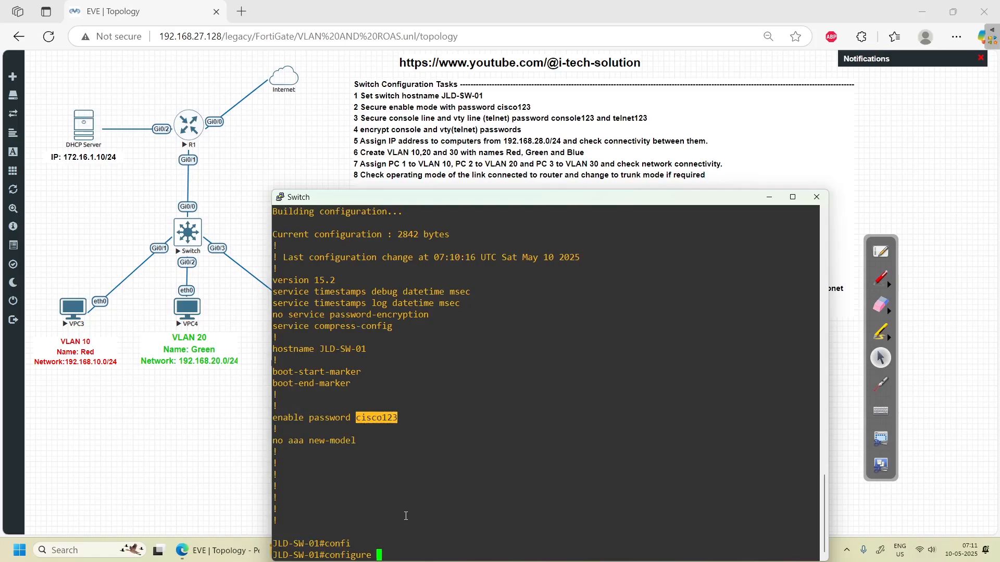
pyautogui.write('ter')
pyautogui.press('Tab')
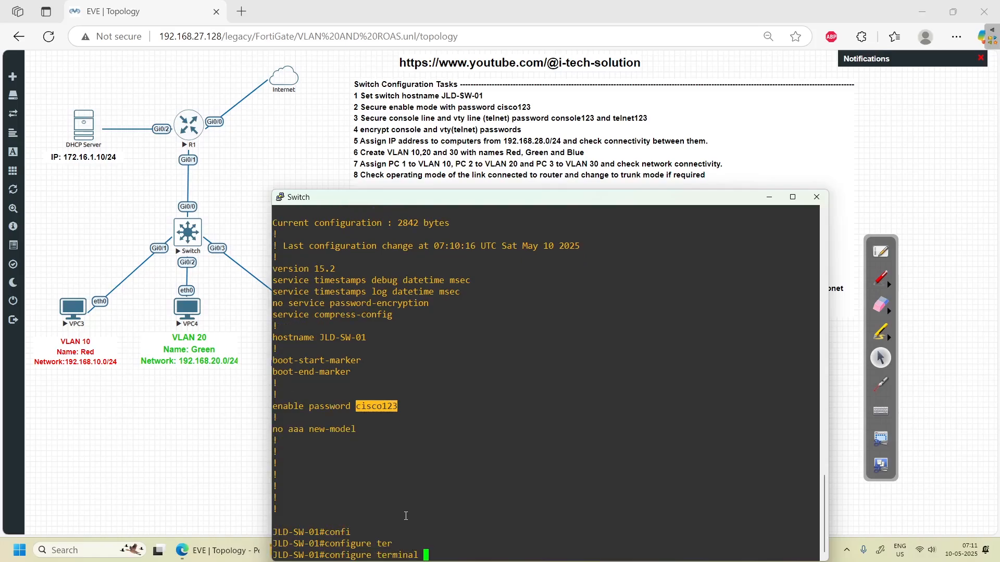
pyautogui.press('Return')
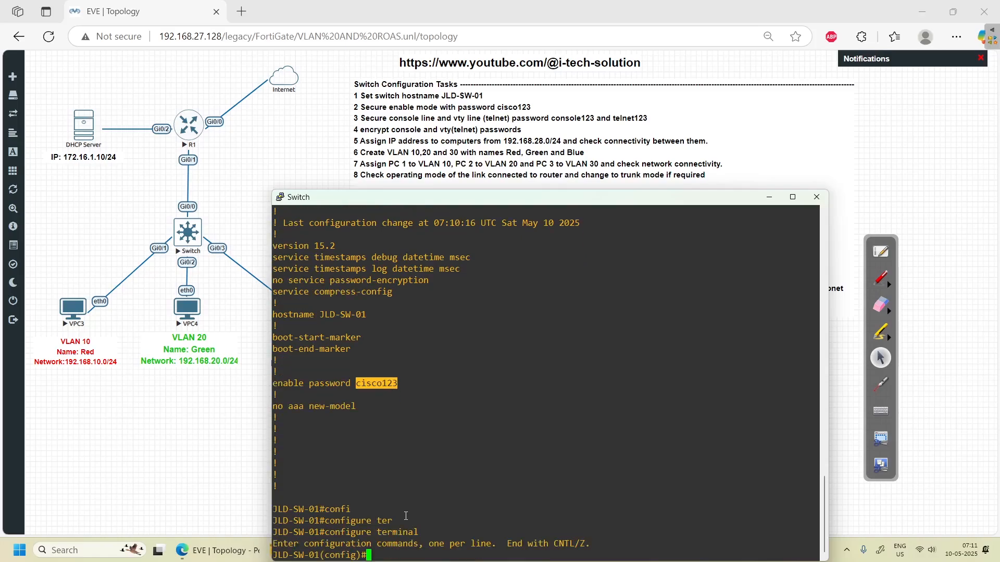
pyautogui.write('no')
pyautogui.moveTo(275, 383); pyautogui.dragTo(397, 383)
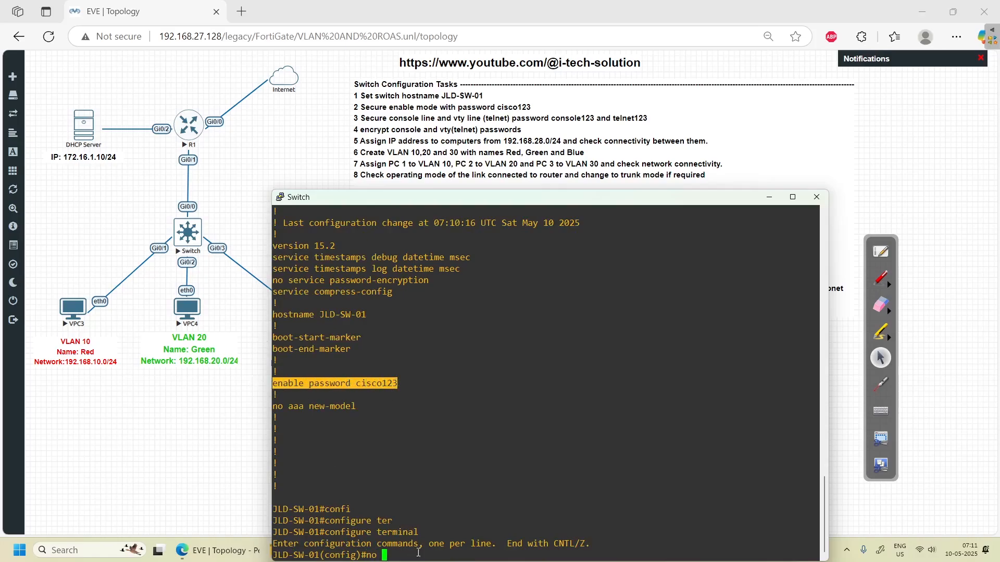
pyautogui.rightClick(466, 556)
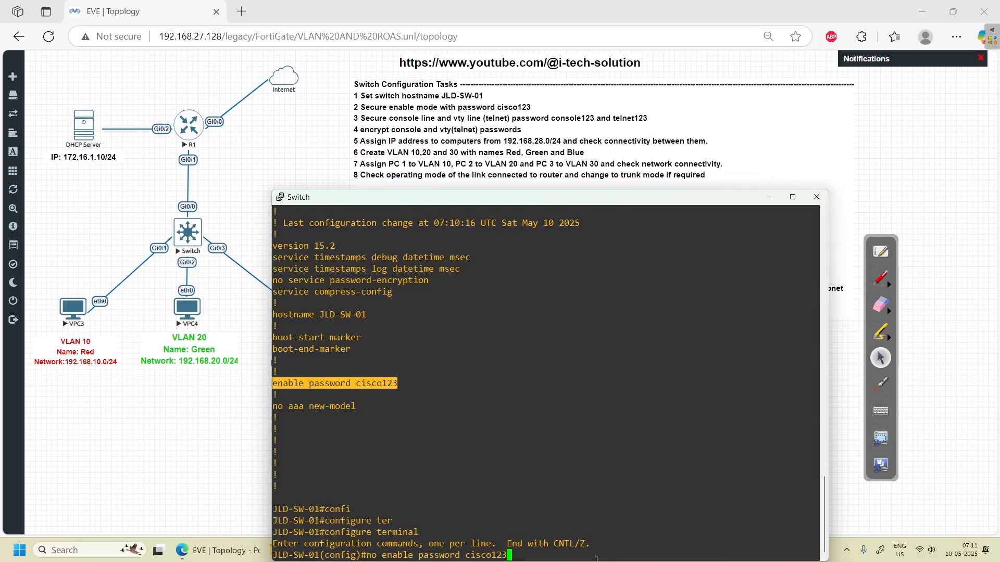
pyautogui.press('Return')
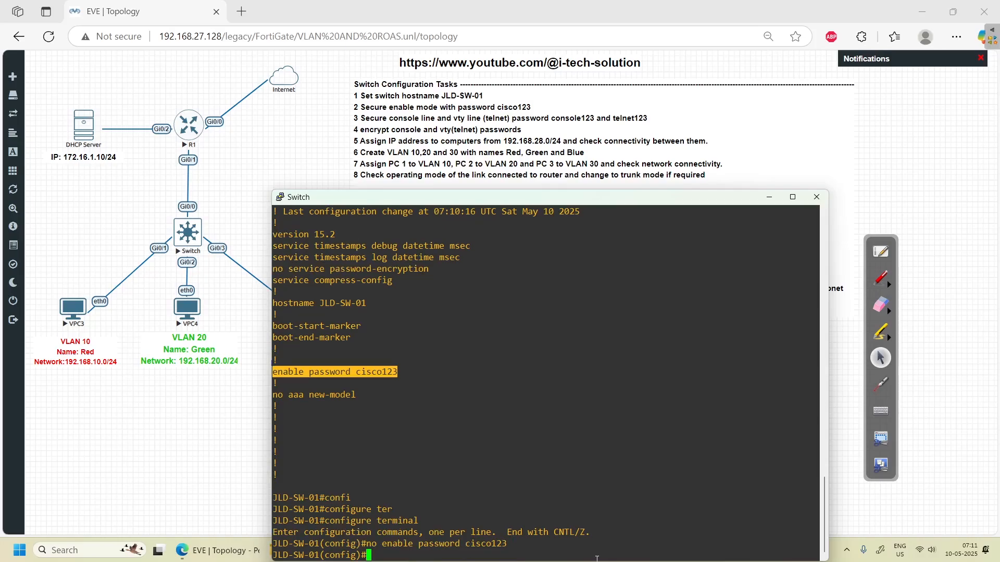
# - Add an enable secret with the same password, then leave configuration mode with end
pyautogui.write('en')
pyautogui.press('Tab')
pyautogui.write('a')
pyautogui.press('Tab')
pyautogui.press('Tab')
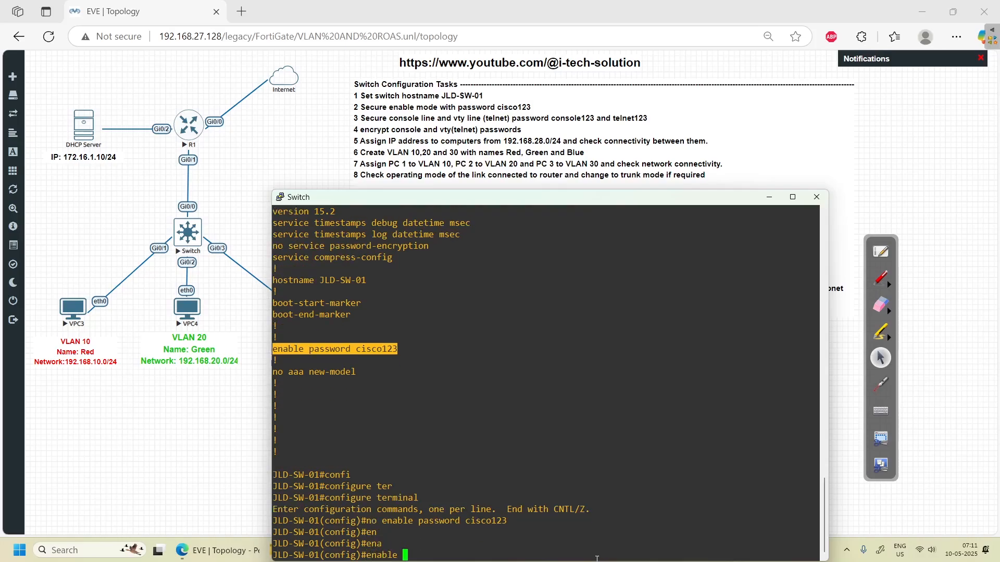
pyautogui.write('sec')
pyautogui.press('Tab')
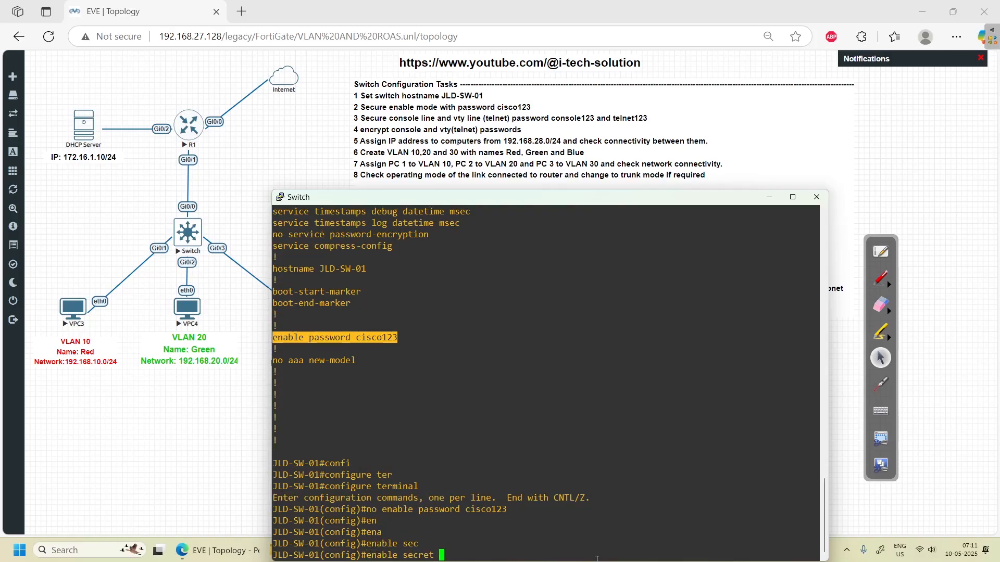
pyautogui.write('cisco123')
pyautogui.press('Return')
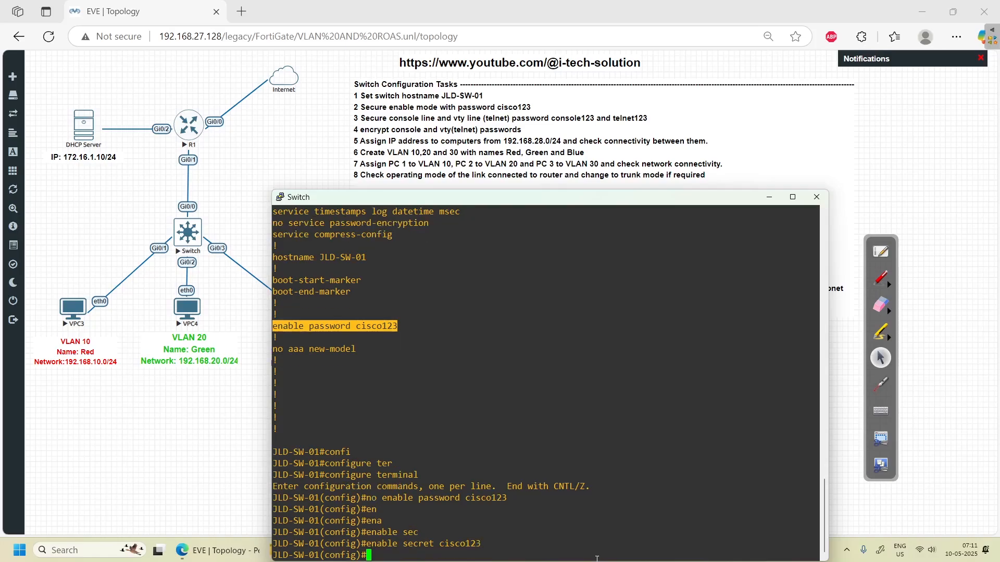
pyautogui.write('end')
pyautogui.press('Return')
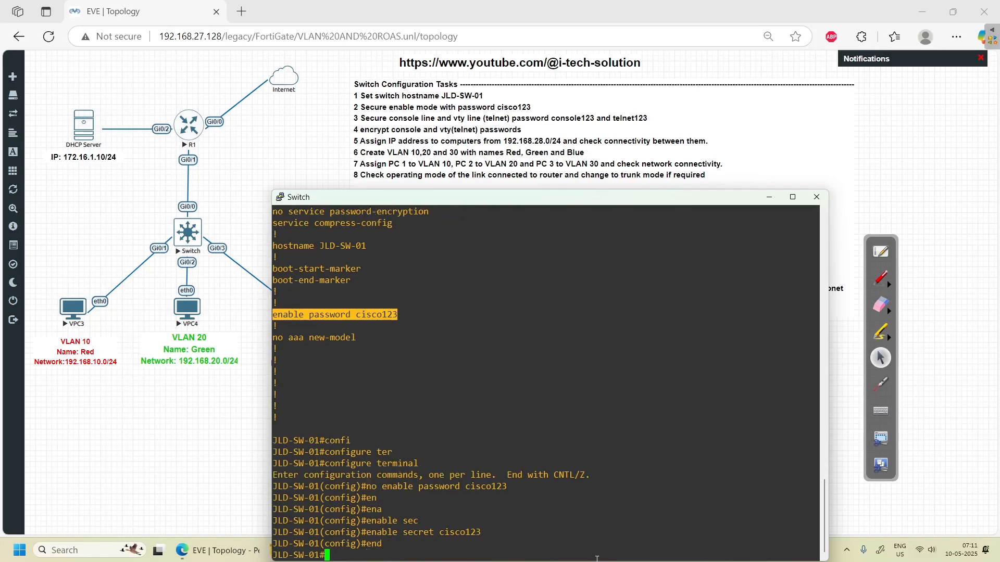
# - Log out of the switch console and log back in to privileged mode
pyautogui.write('exit')
pyautogui.press('Return')
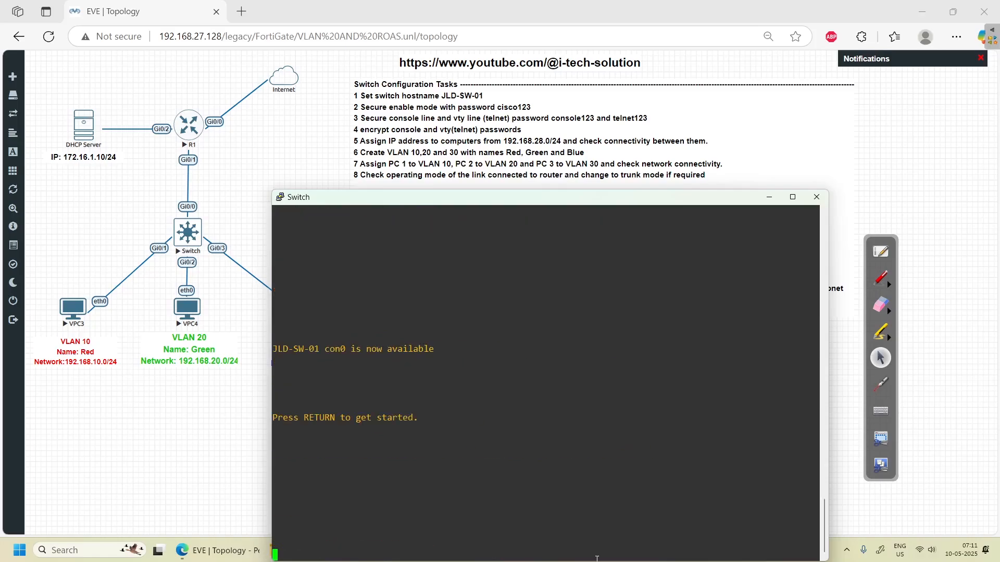
pyautogui.press('Return')
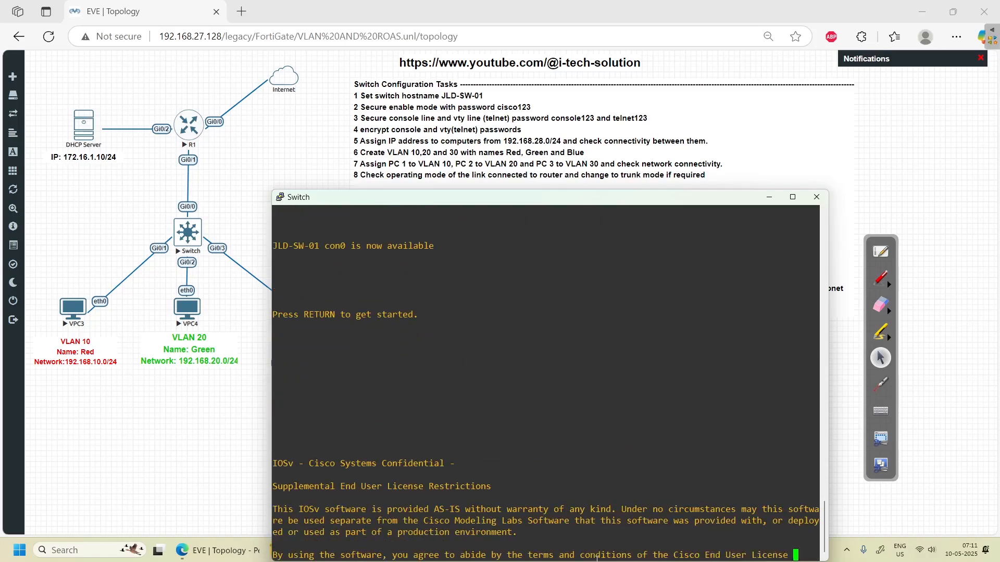
pyautogui.write('enable')
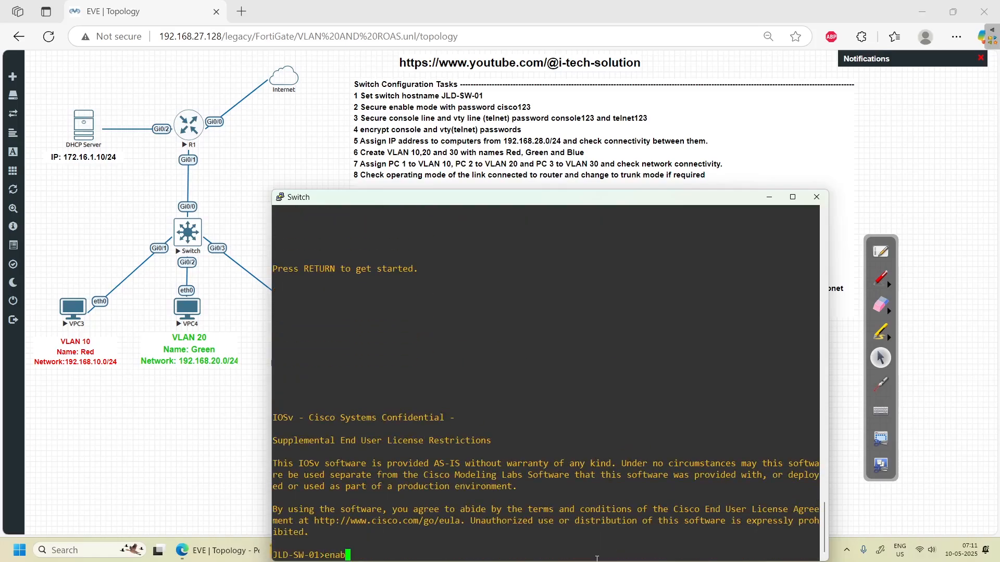
pyautogui.press('Return')
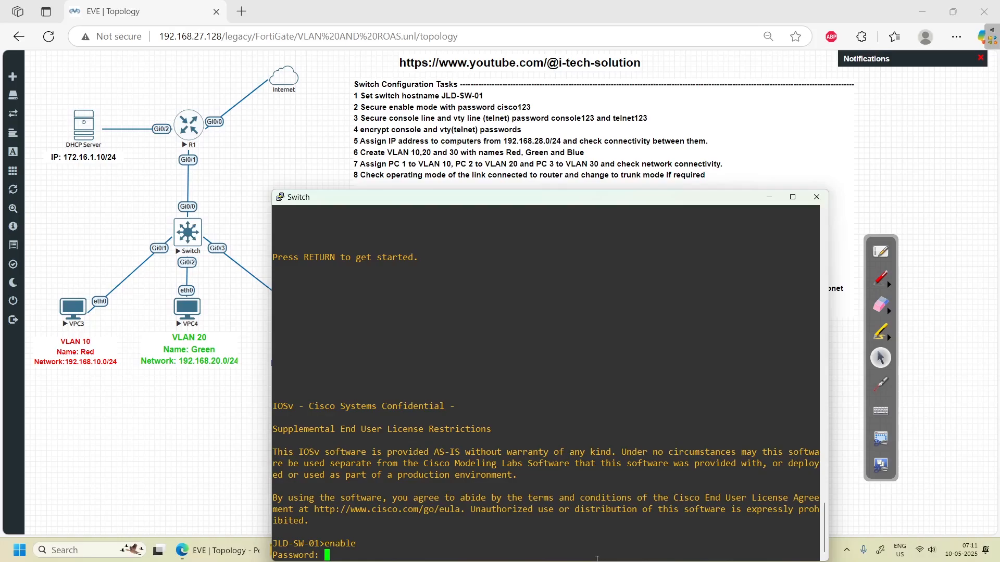
pyautogui.press('Return')
pyautogui.press('Return')
pyautogui.press('Return')
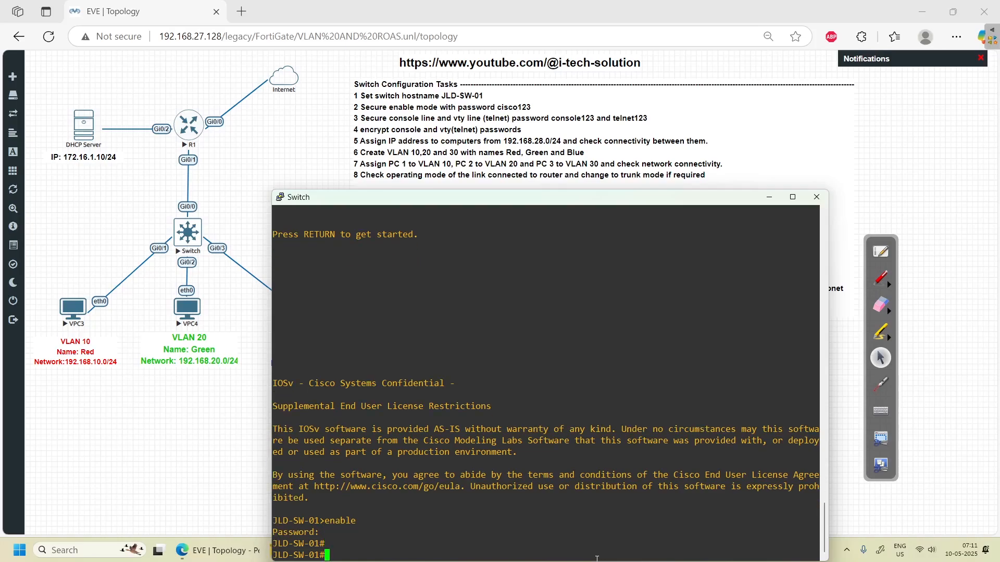
# - Run show running-config, highlight the hashed enable secret, and page to the end
pyautogui.write('show sy')
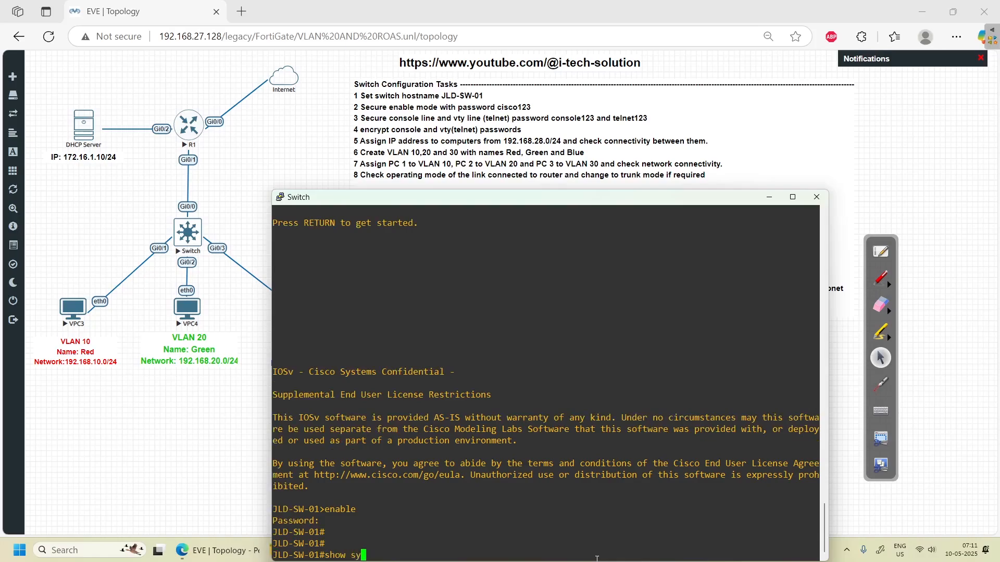
pyautogui.press('Tab')
pyautogui.press('BackSpace')
pyautogui.write('run')
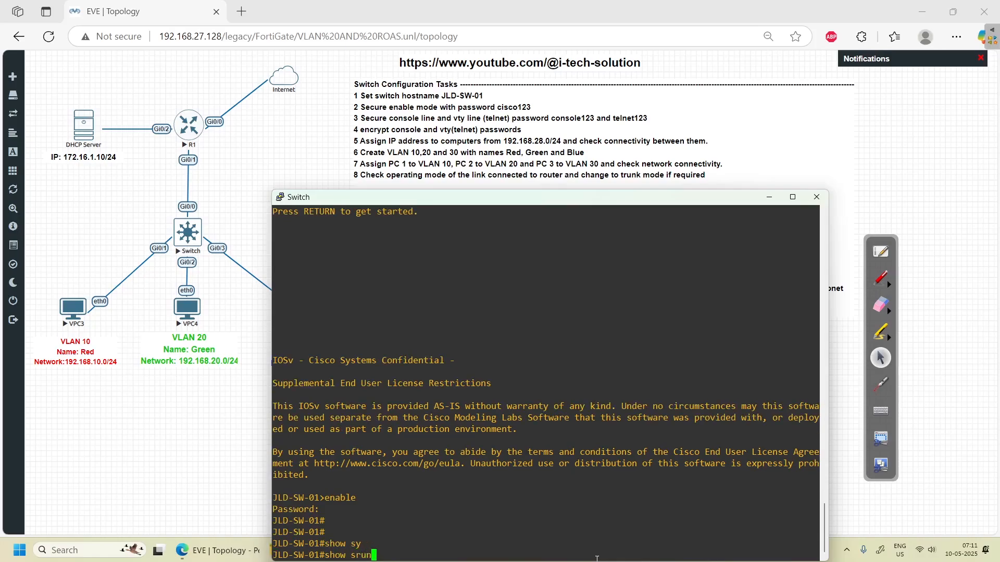
pyautogui.press('Tab')
pyautogui.press('BackSpace')
pyautogui.press('BackSpace')
pyautogui.press('BackSpace')
pyautogui.press('BackSpace')
pyautogui.write('run')
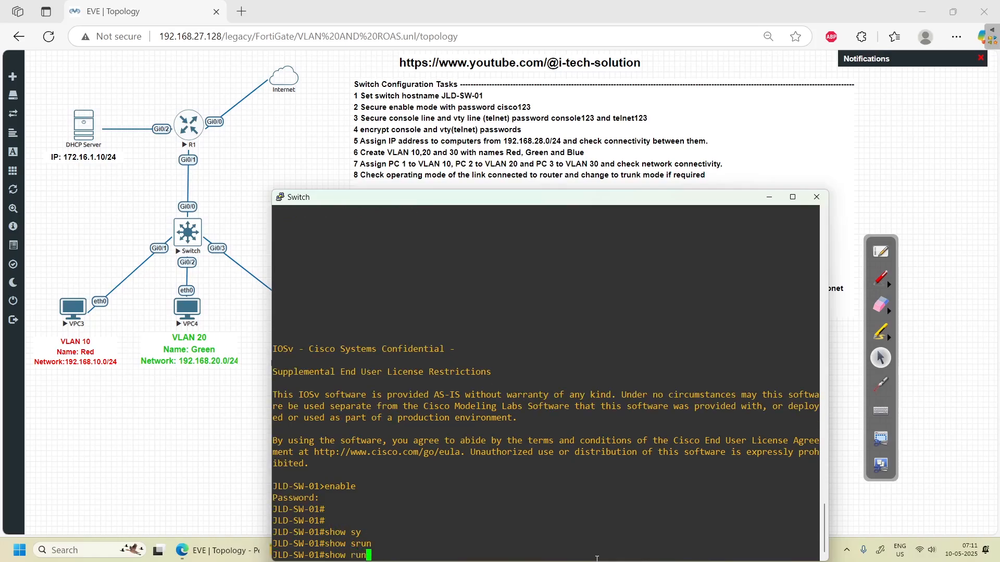
pyautogui.press('Tab')
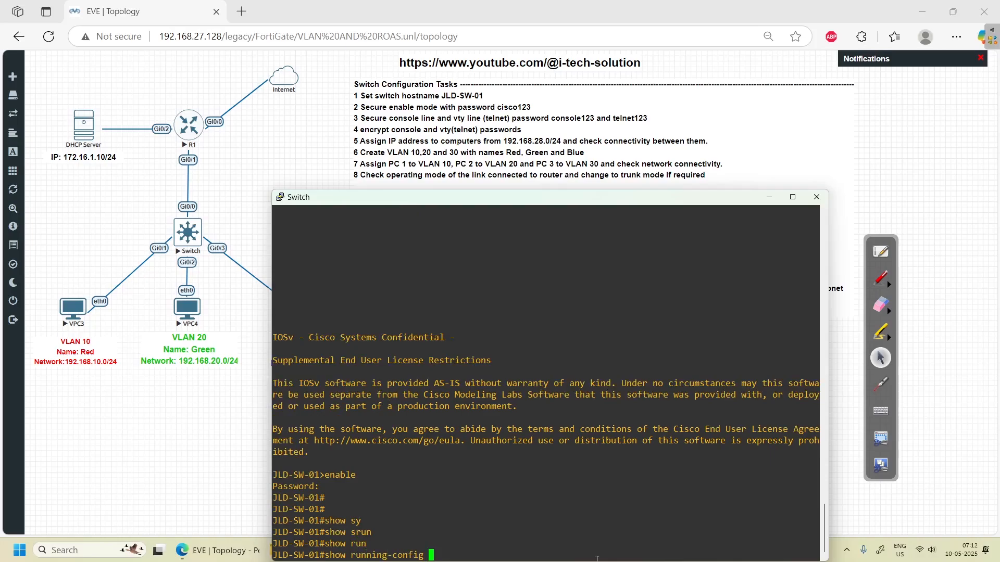
pyautogui.press('Return')
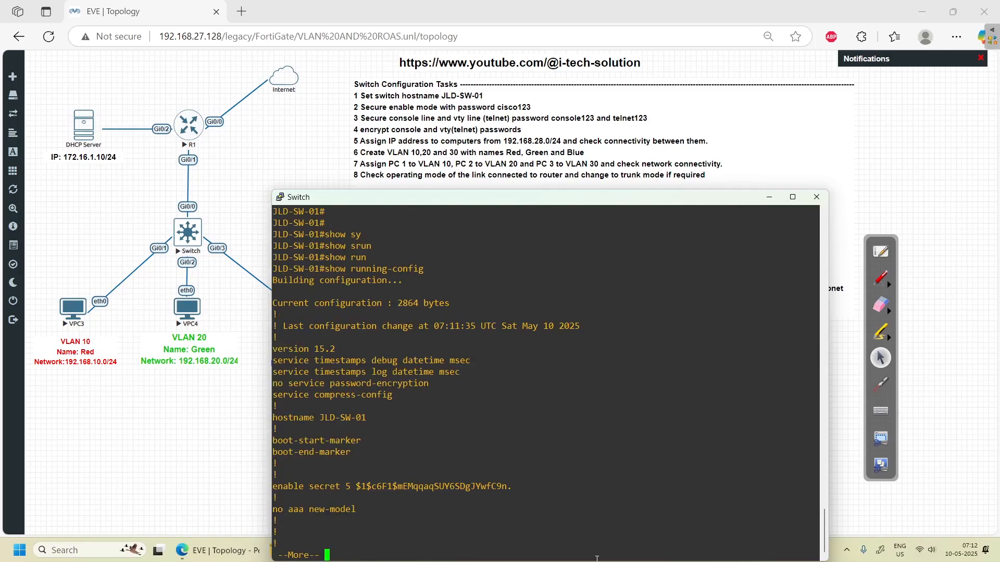
pyautogui.press('Return')
pyautogui.press('Return')
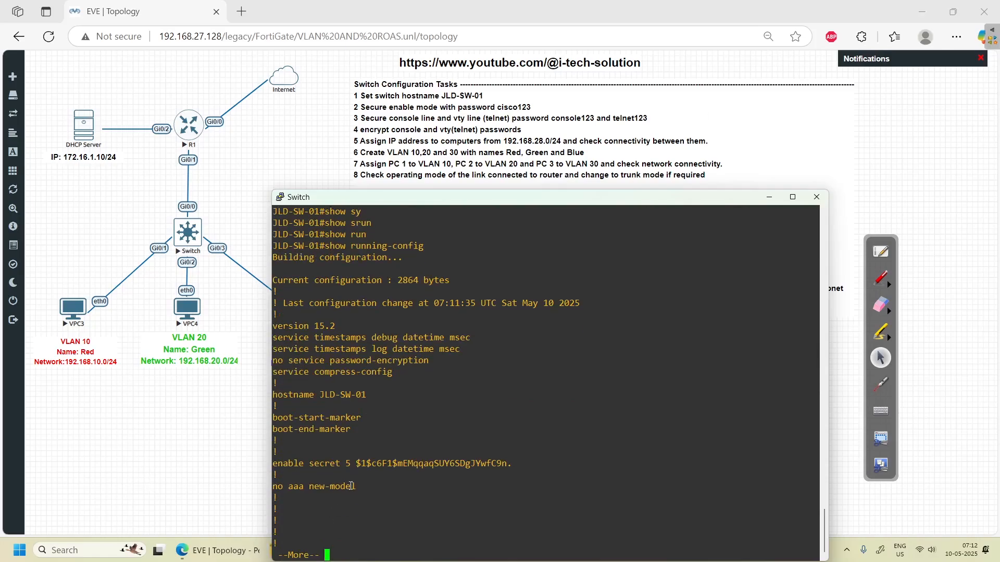
pyautogui.moveTo(351, 463); pyautogui.dragTo(510, 464)
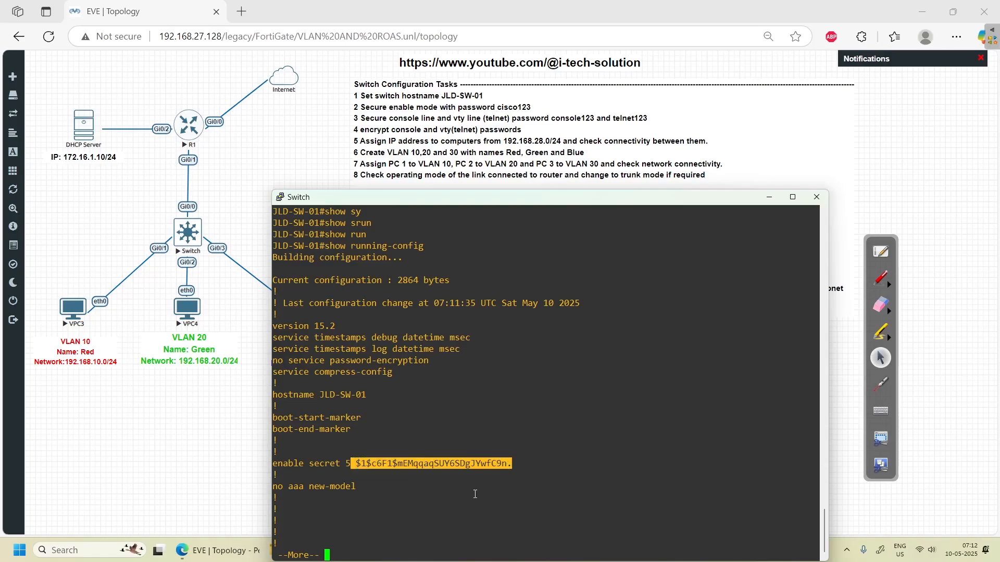
pyautogui.press('space')
pyautogui.press('space')
pyautogui.press('space')
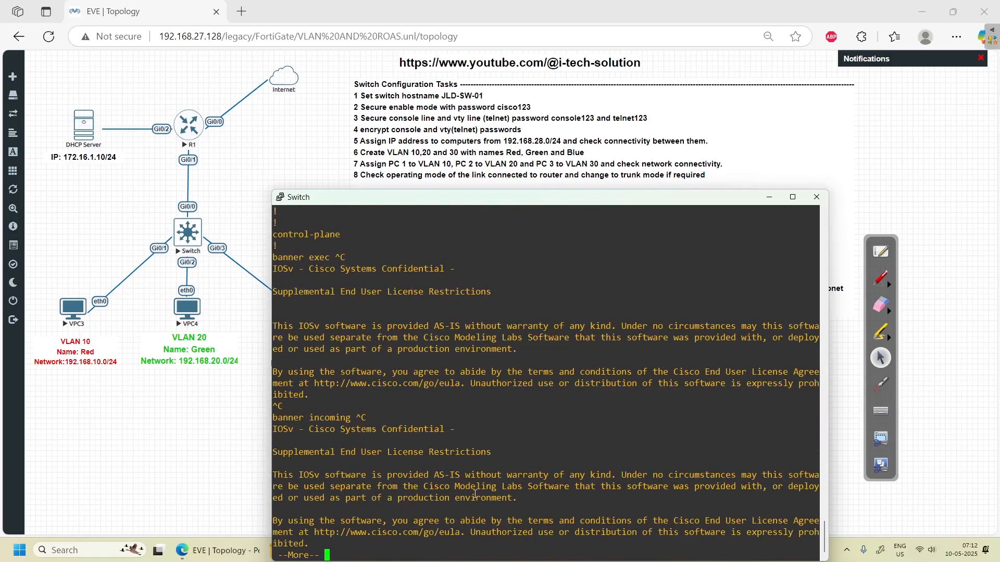
pyautogui.press('space')
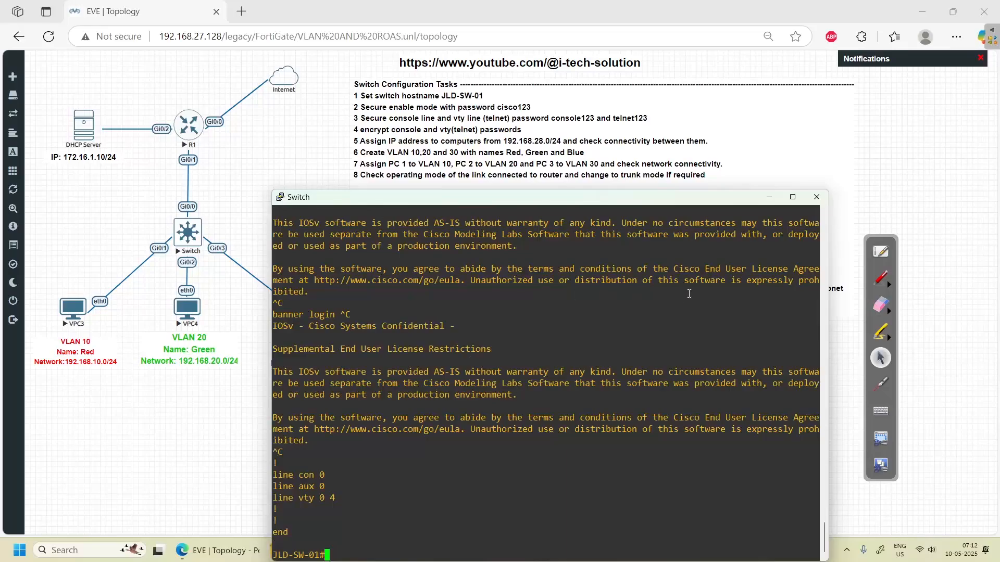
# - Tick the enable-mode and line-password tasks in red, then return to the switch console
pyautogui.click(886, 285)
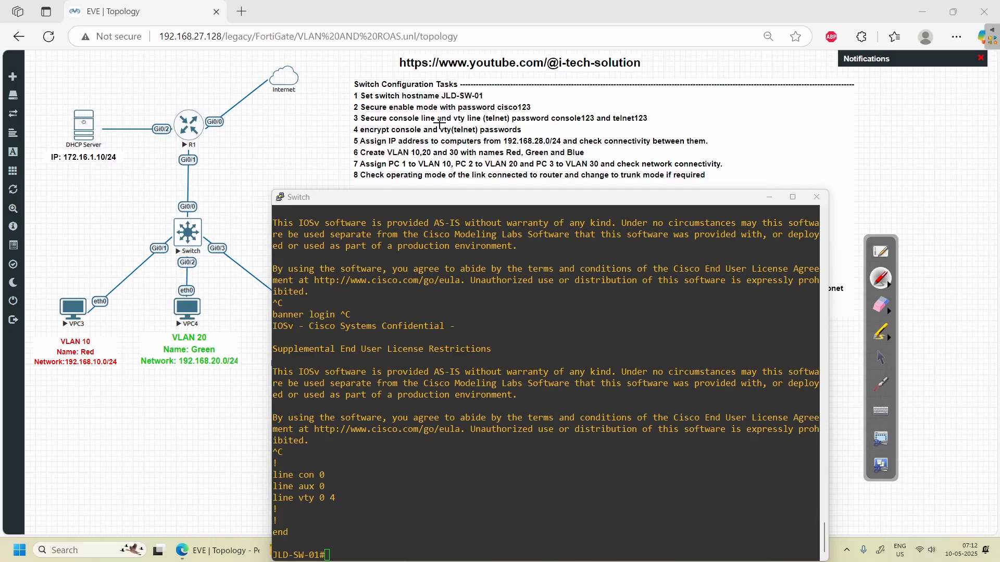
pyautogui.moveTo(404, 115); pyautogui.dragTo(420, 106)
pyautogui.moveTo(514, 115)
pyautogui.mouseDown()
pyautogui.moveTo(537, 111)
pyautogui.moveTo(504, 90)
pyautogui.moveTo(559, 94)
pyautogui.mouseUp()
pyautogui.click(880, 359)
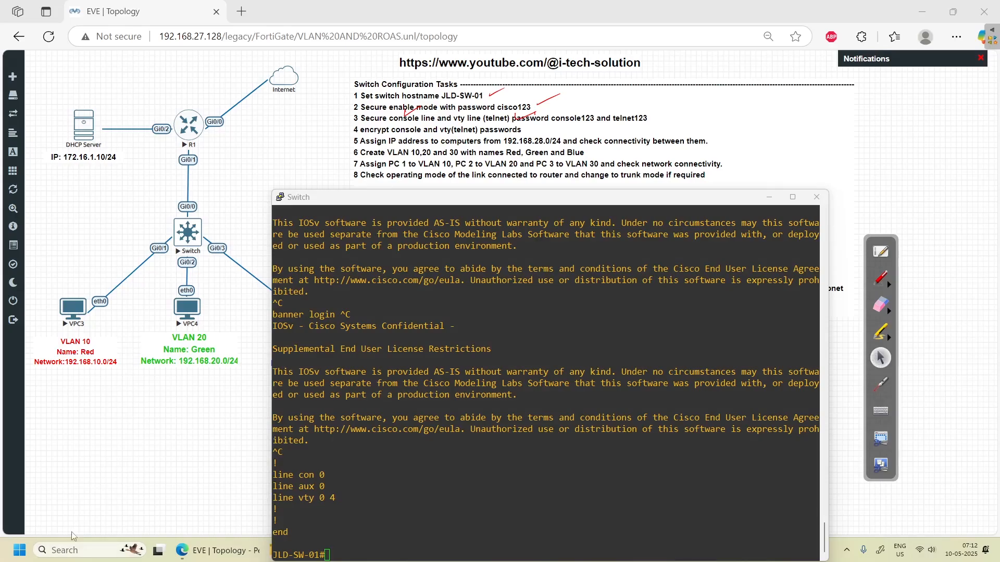
pyautogui.click(339, 434)
pyautogui.press('Return')
pyautogui.press('Return')
pyautogui.press('Return')
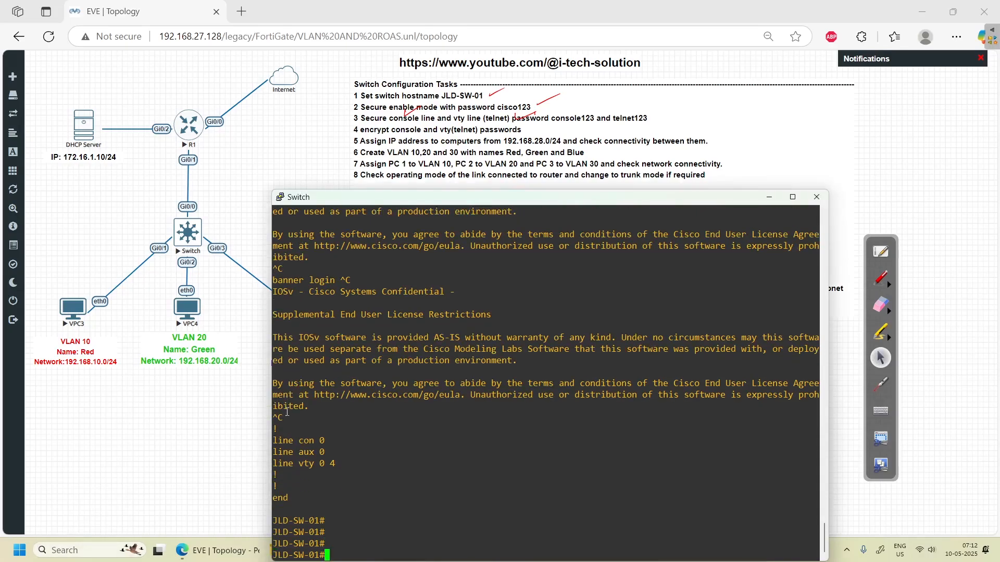
# - Log out and back in to JLD-SW-01, ticking the hostname and con0 in red
pyautogui.write('exit')
pyautogui.press('Return')
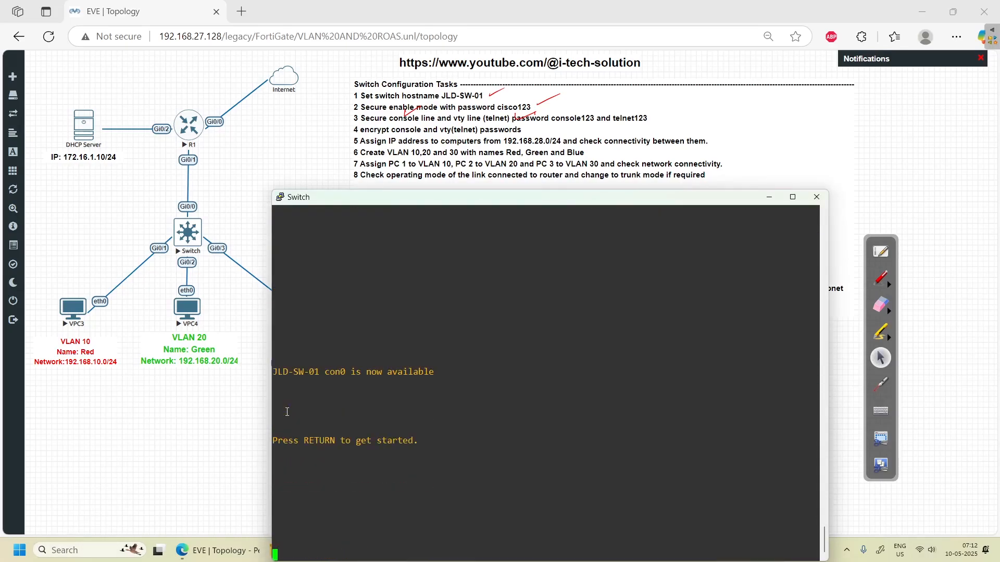
pyautogui.press('Return')
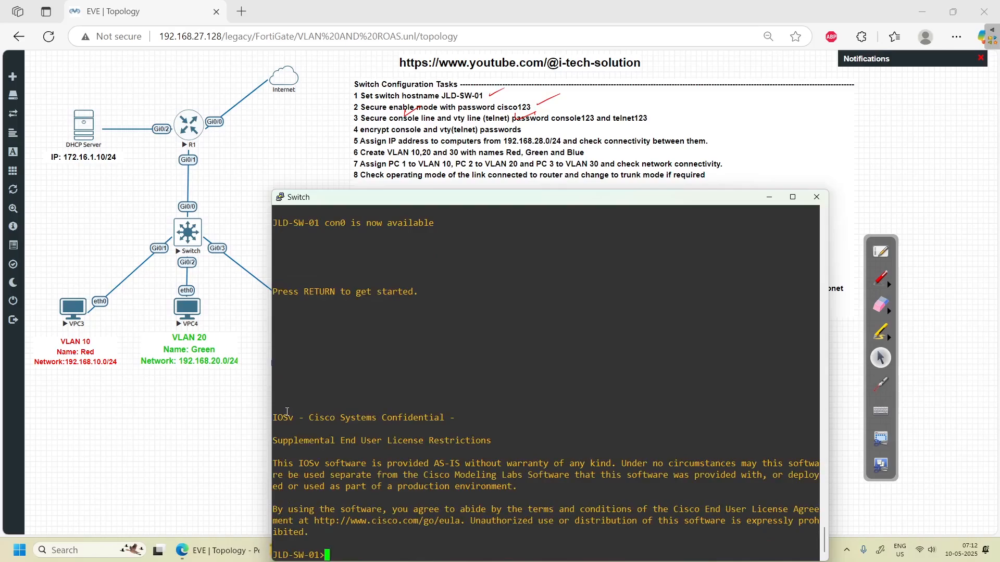
pyautogui.click(880, 278)
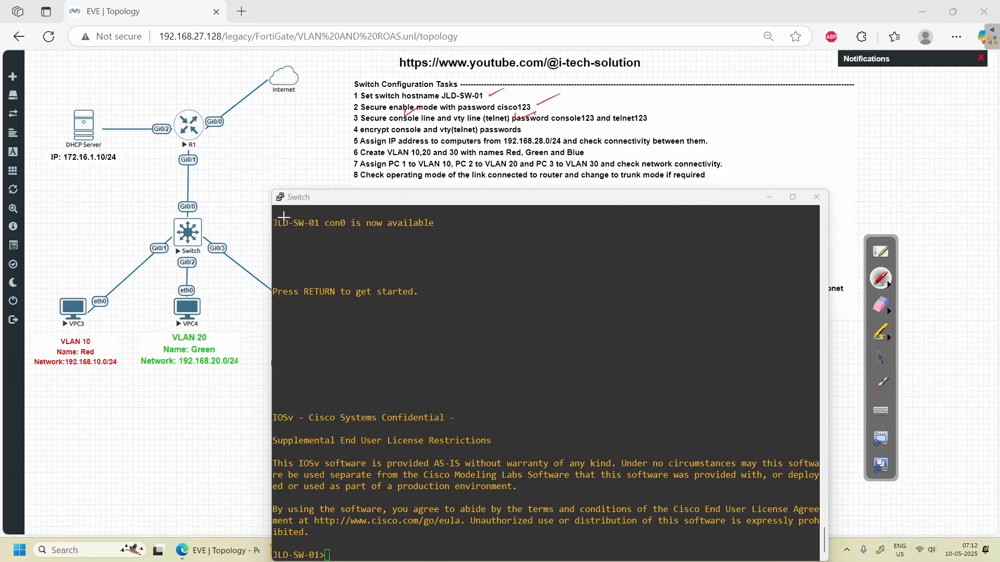
pyautogui.moveTo(294, 214); pyautogui.dragTo(347, 210)
pyautogui.click(880, 359)
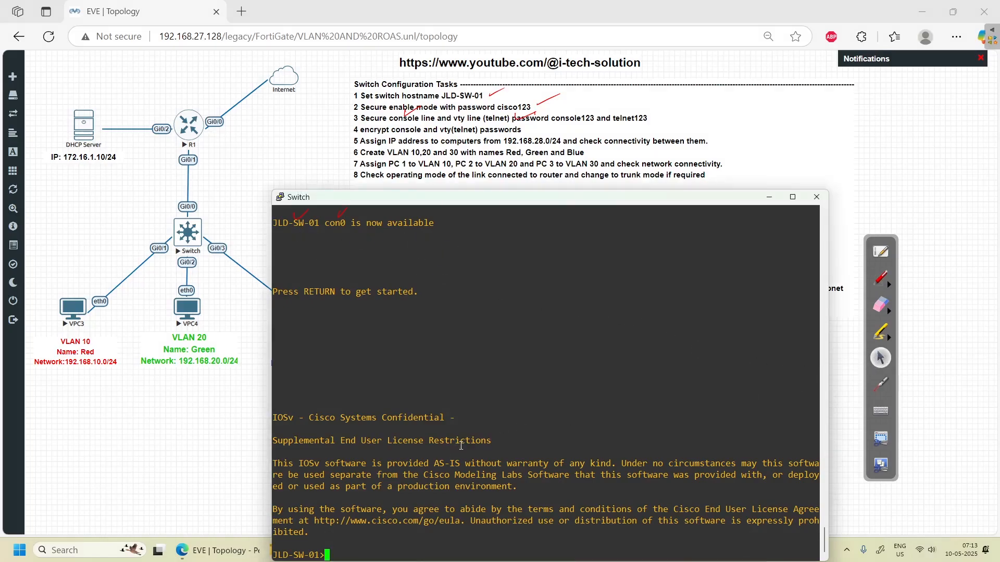
# - Enter privileged mode with the enable password, then global configuration mode
pyautogui.press('Return')
pyautogui.press('Return')
pyautogui.write('enab')
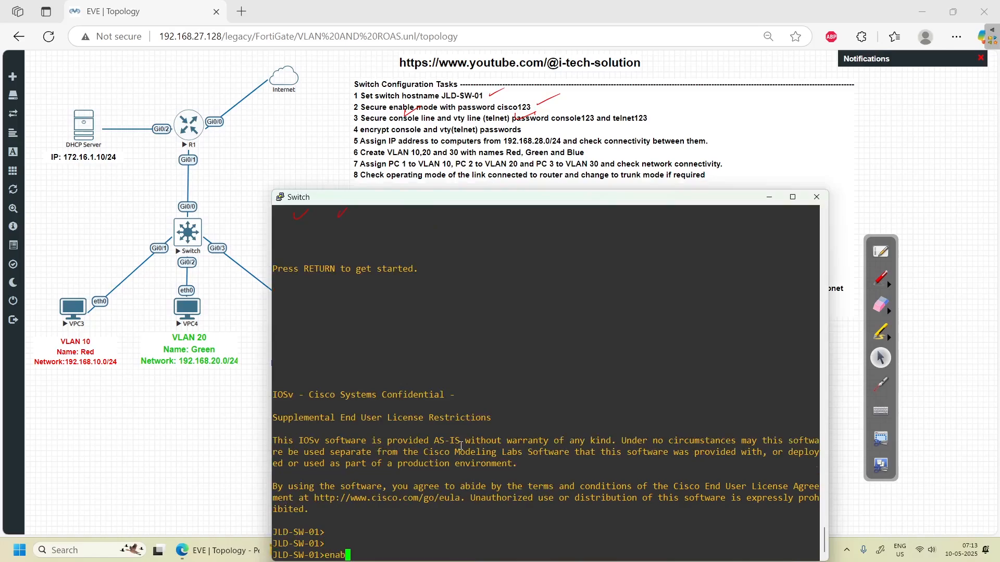
pyautogui.write('le')
pyautogui.press('Return')
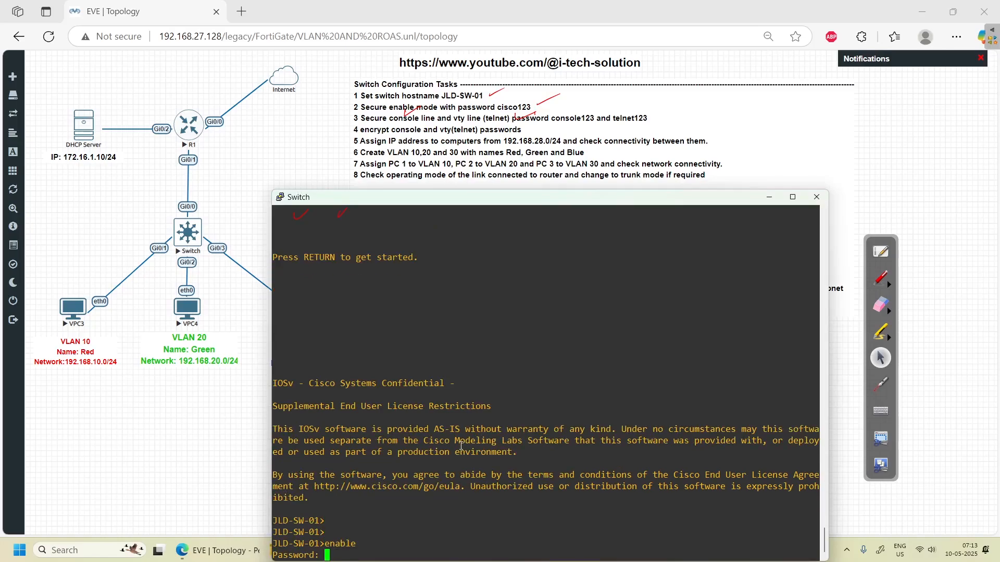
pyautogui.press('Return')
pyautogui.write('confi')
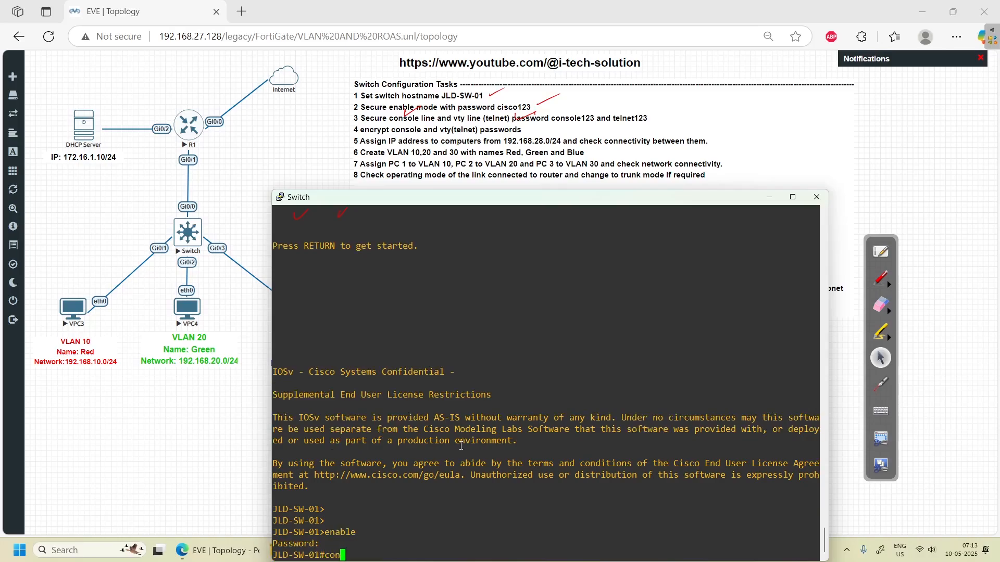
pyautogui.press('Tab')
pyautogui.write('ter')
pyautogui.press('Tab')
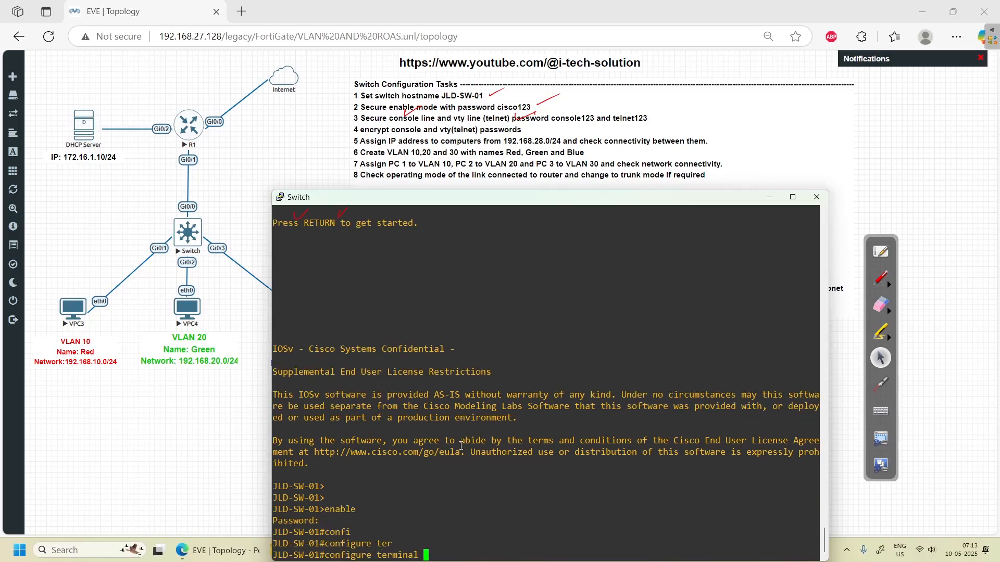
pyautogui.press('Return')
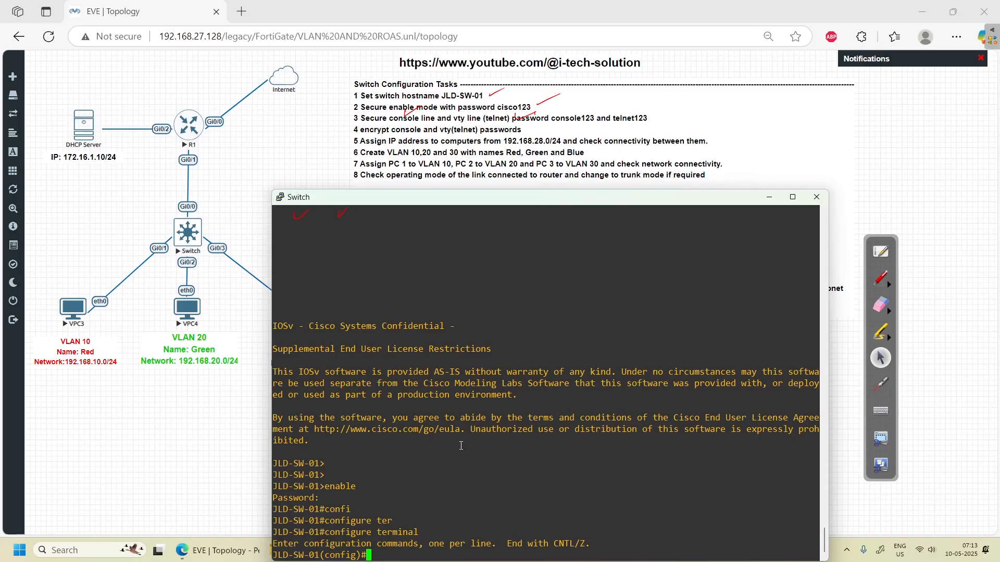
# - Enter line console 0 configuration after checking the available line numbers with '?'
pyautogui.write('line cio')
pyautogui.press('Tab')
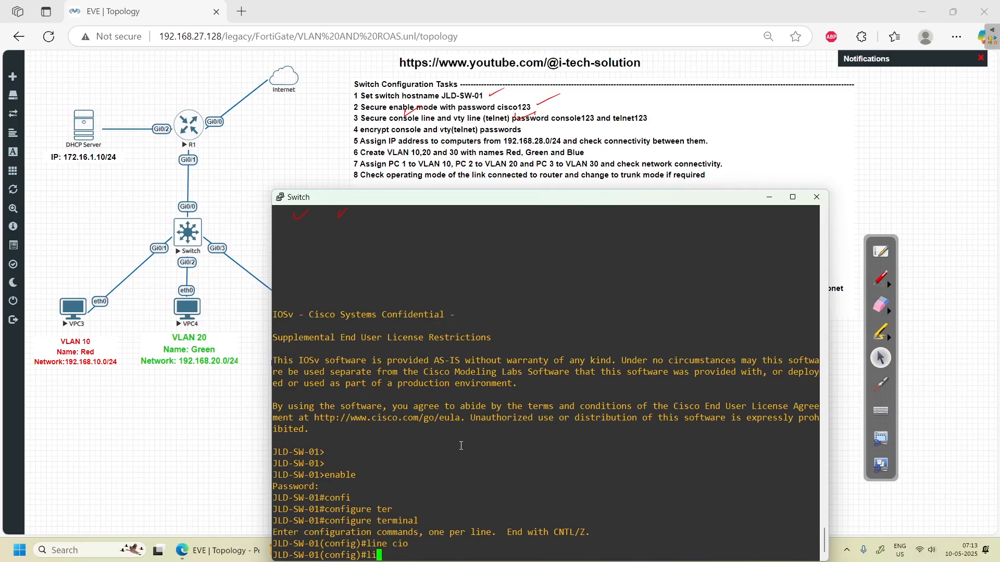
pyautogui.press('BackSpace')
pyautogui.press('BackSpace')
pyautogui.write('on')
pyautogui.press('Tab')
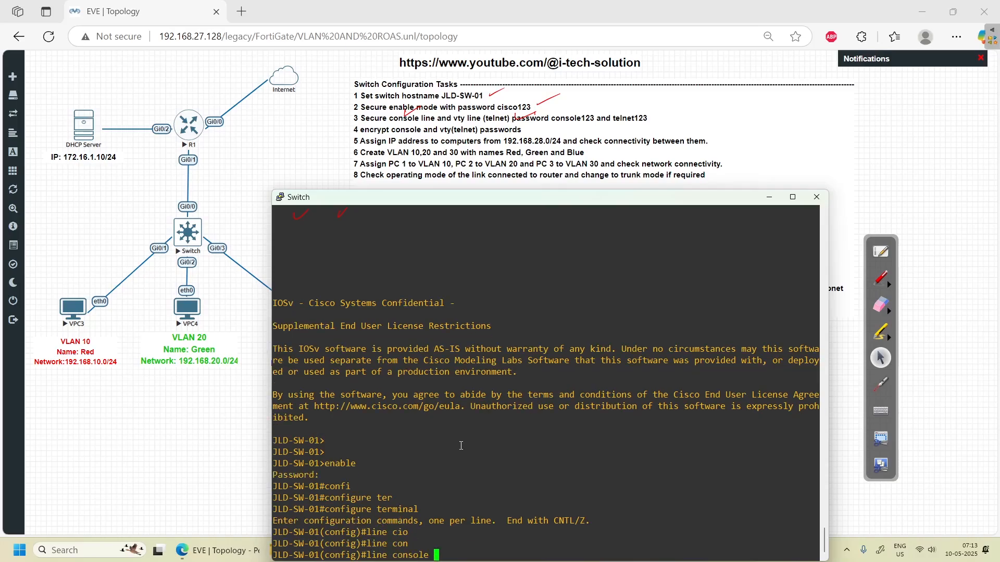
pyautogui.write('?')
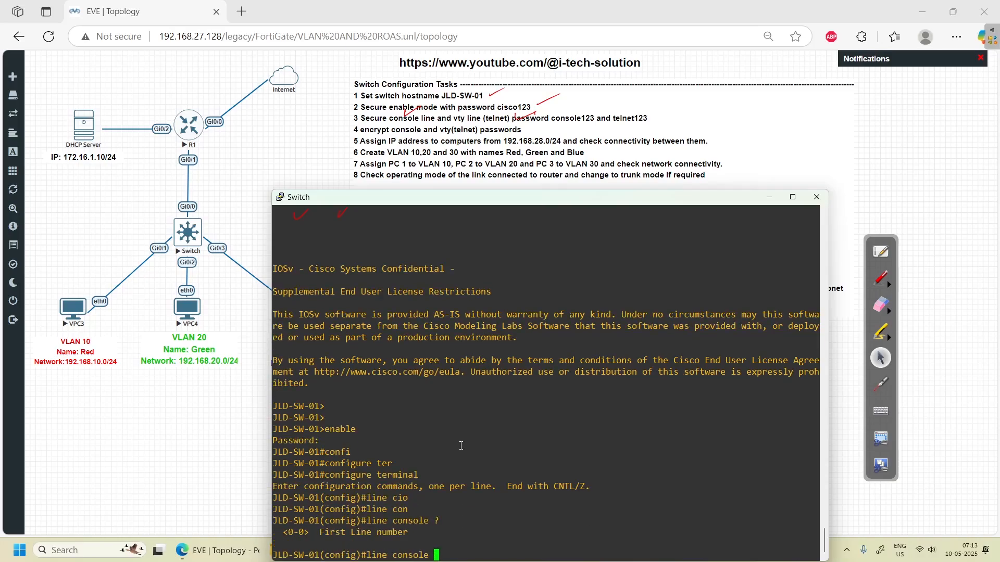
pyautogui.click(880, 279)
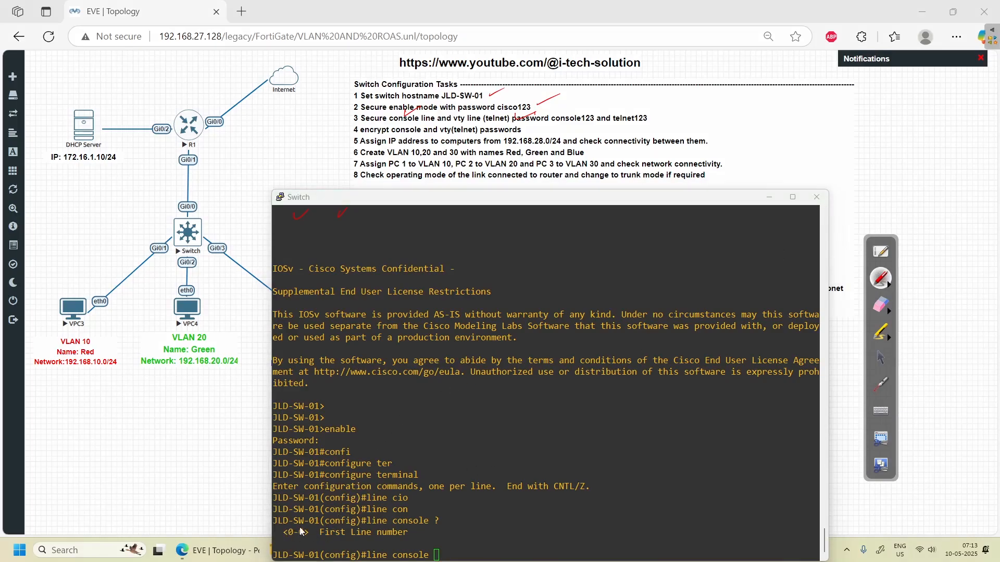
pyautogui.moveTo(298, 524); pyautogui.dragTo(304, 520)
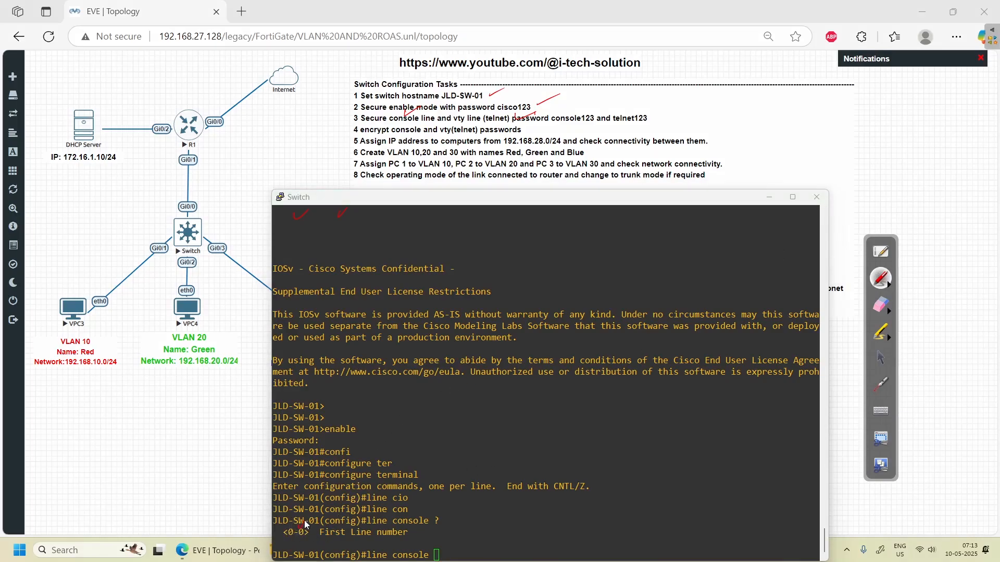
pyautogui.click(883, 319)
pyautogui.click(968, 316)
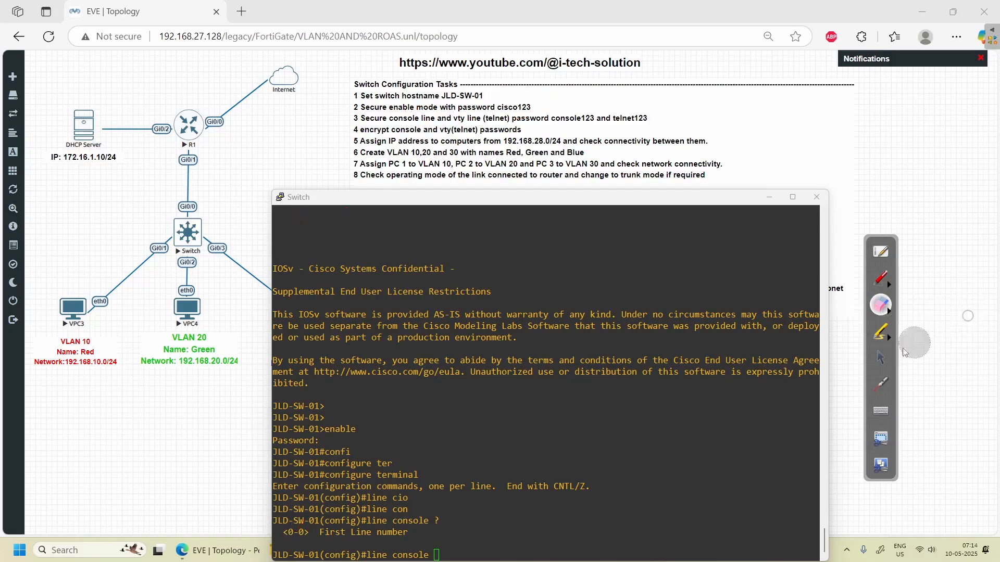
pyautogui.click(880, 358)
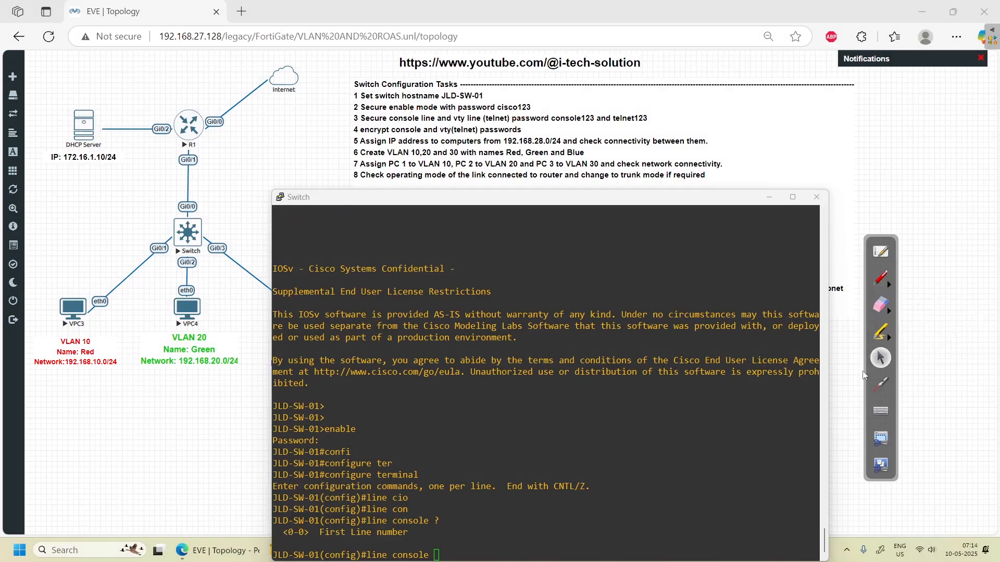
pyautogui.click(621, 472)
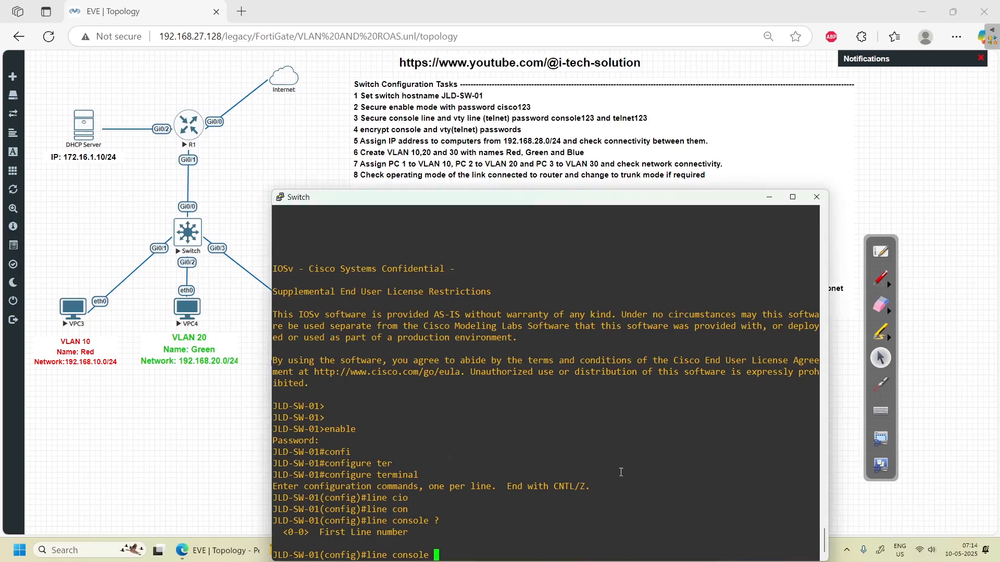
pyautogui.write('0')
pyautogui.press('Return')
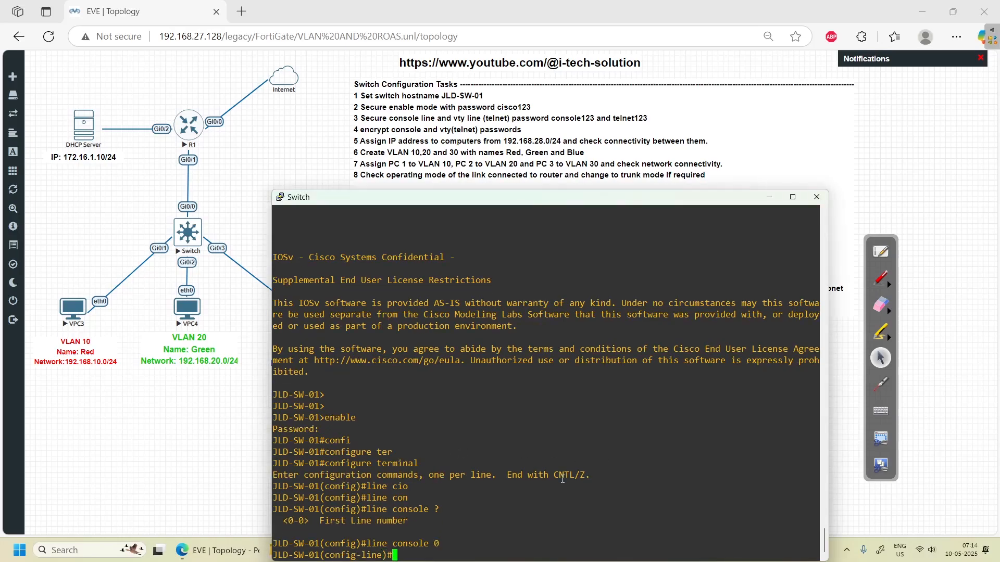
# - Set a password on console line 0
pyautogui.write('pass')
pyautogui.press('Tab')
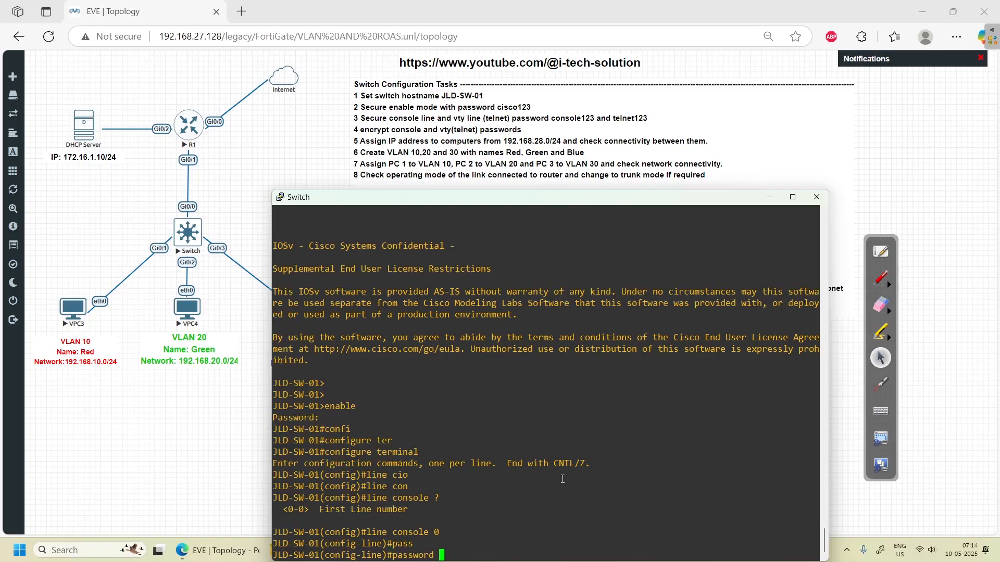
pyautogui.write('console123')
pyautogui.press('Return')
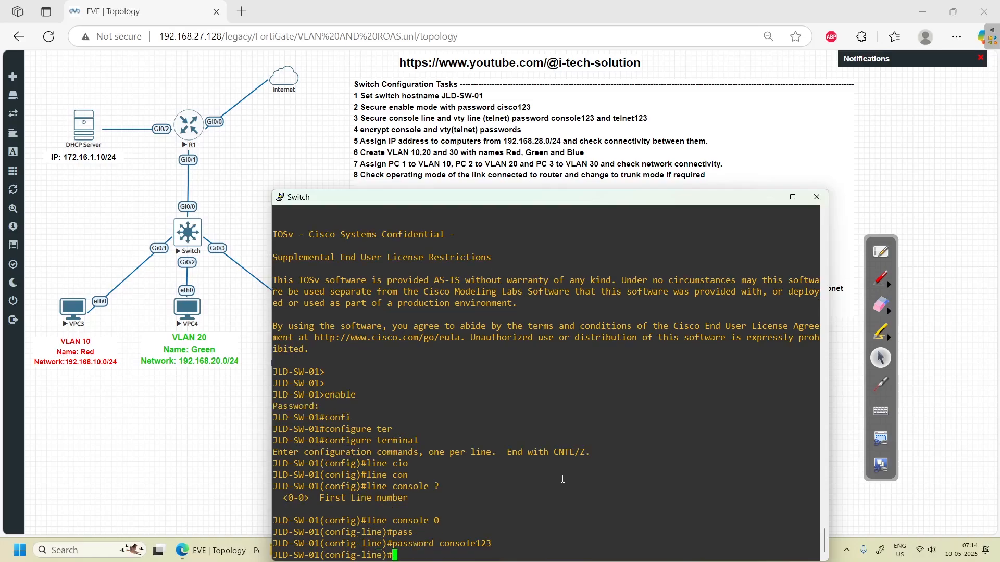
pyautogui.press('Return')
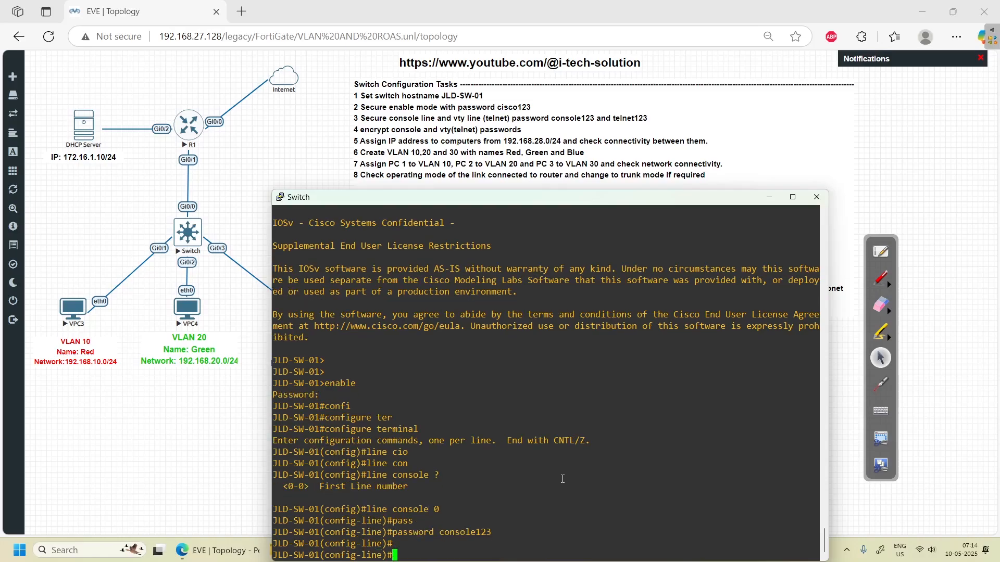
pyautogui.press('Return')
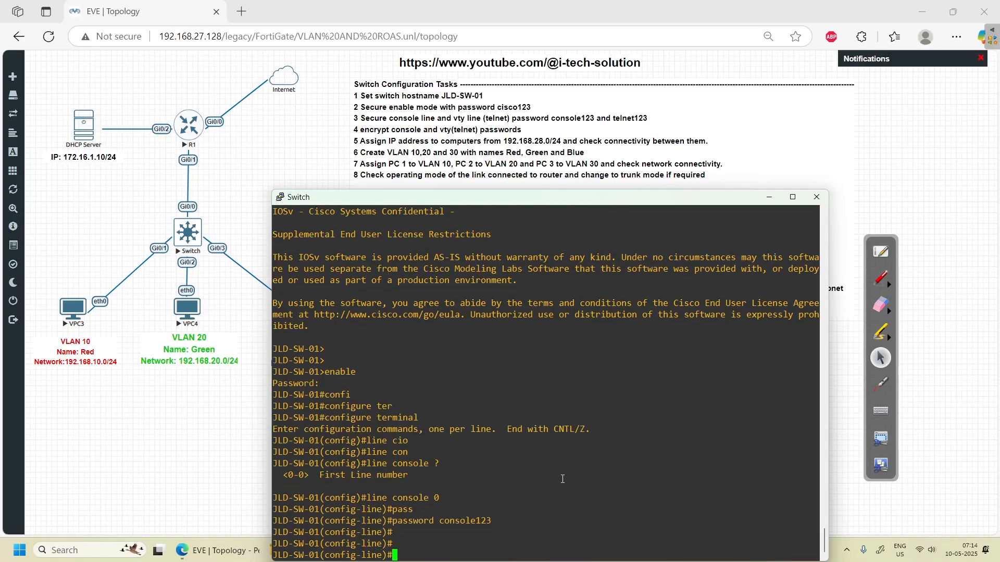
# - Set exec-timeout 30 and logging synchronous on the console line
pyautogui.write('exe')
pyautogui.press('Tab')
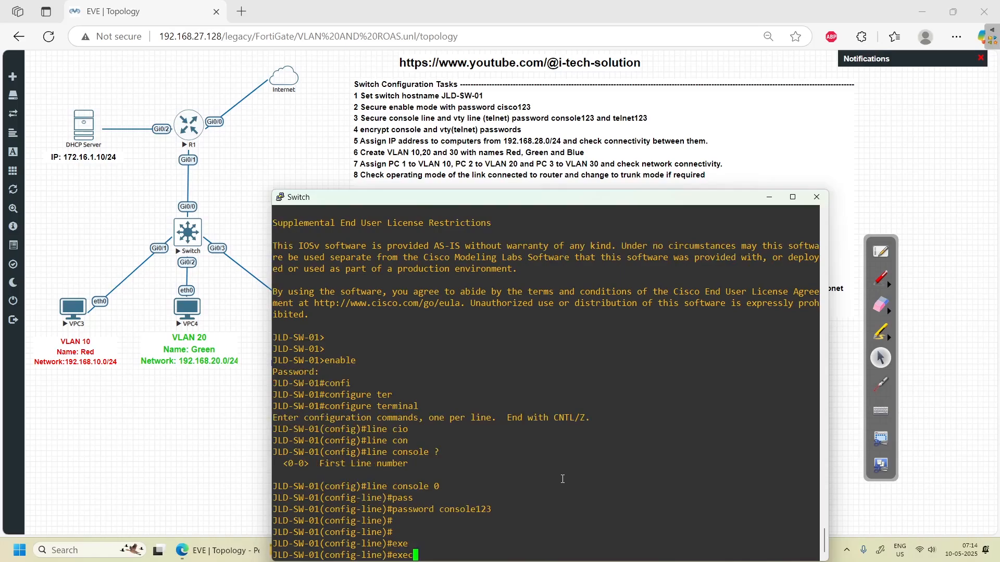
pyautogui.write('-tim')
pyautogui.press('Tab')
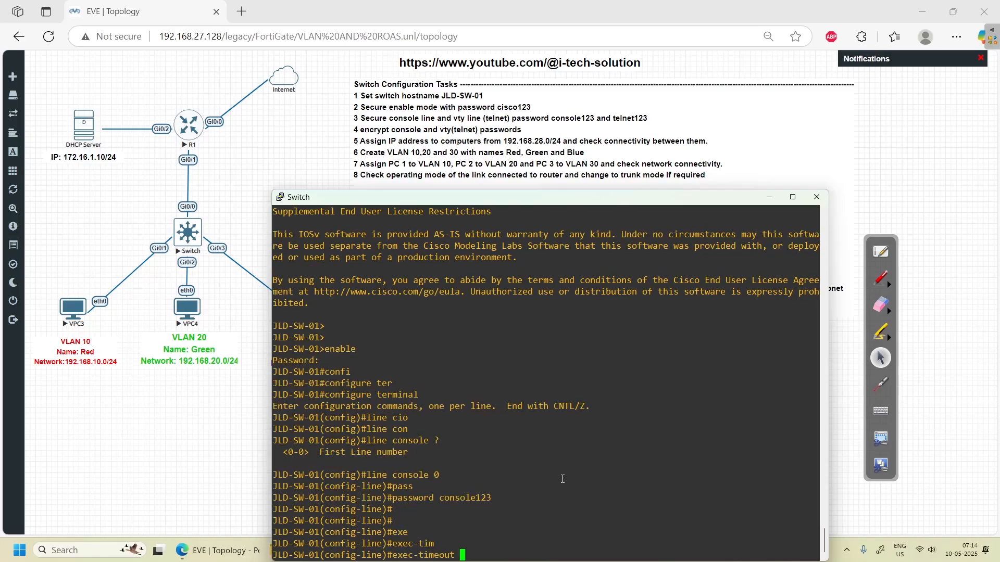
pyautogui.write('30')
pyautogui.press('Return')
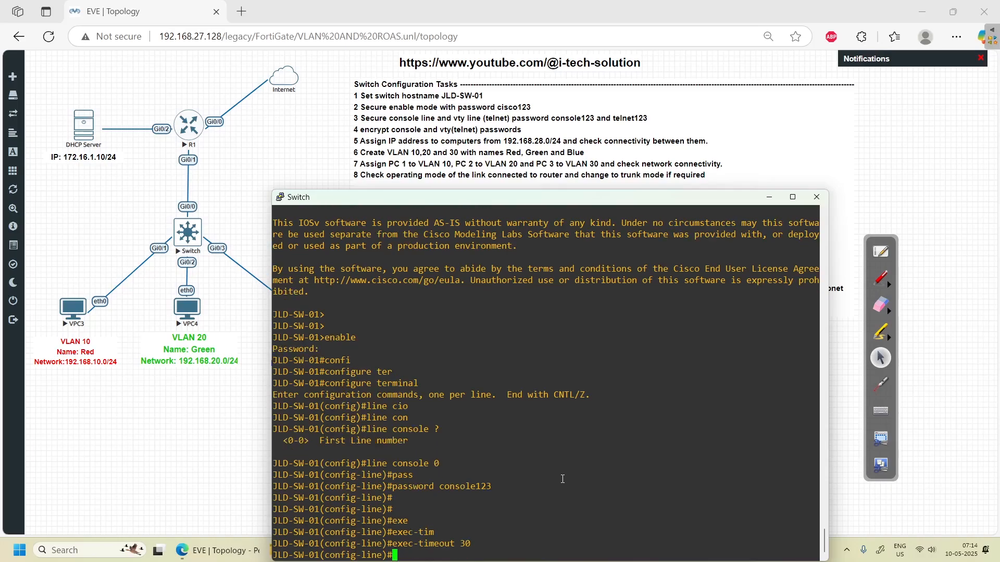
pyautogui.write('logg')
pyautogui.press('Tab')
pyautogui.write('sy')
pyautogui.press('Tab')
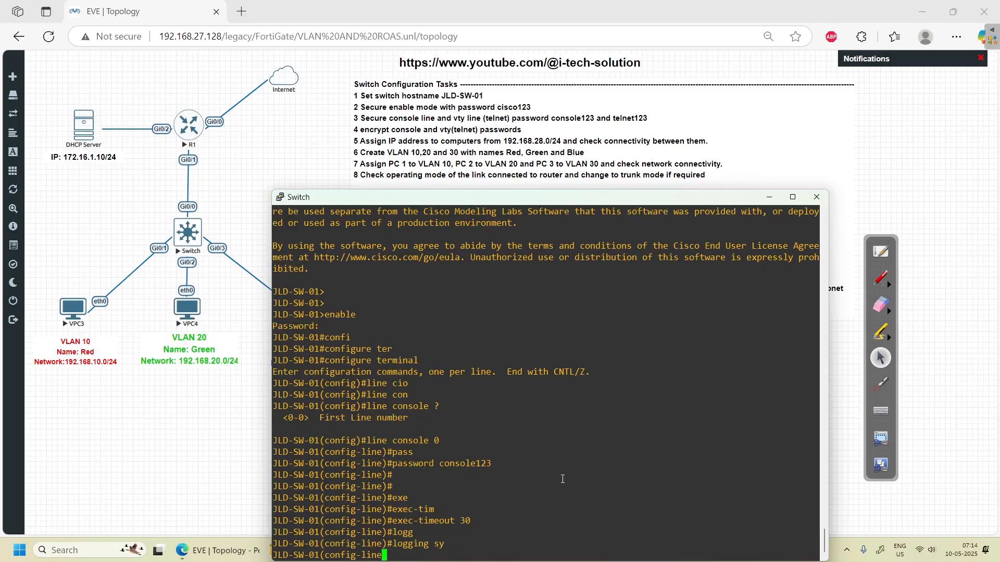
pyautogui.press('Return')
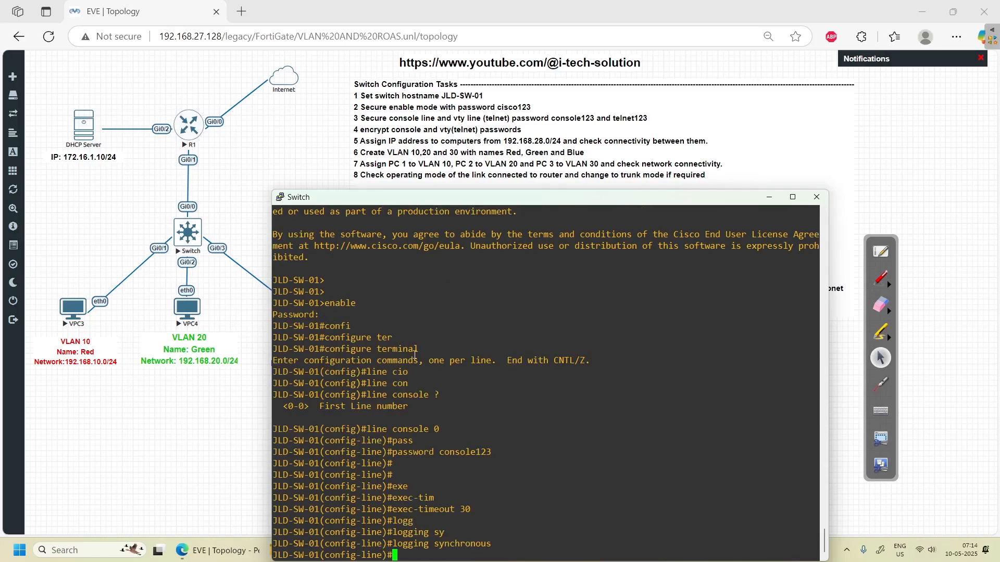
pyautogui.scroll(1, 464, 511)
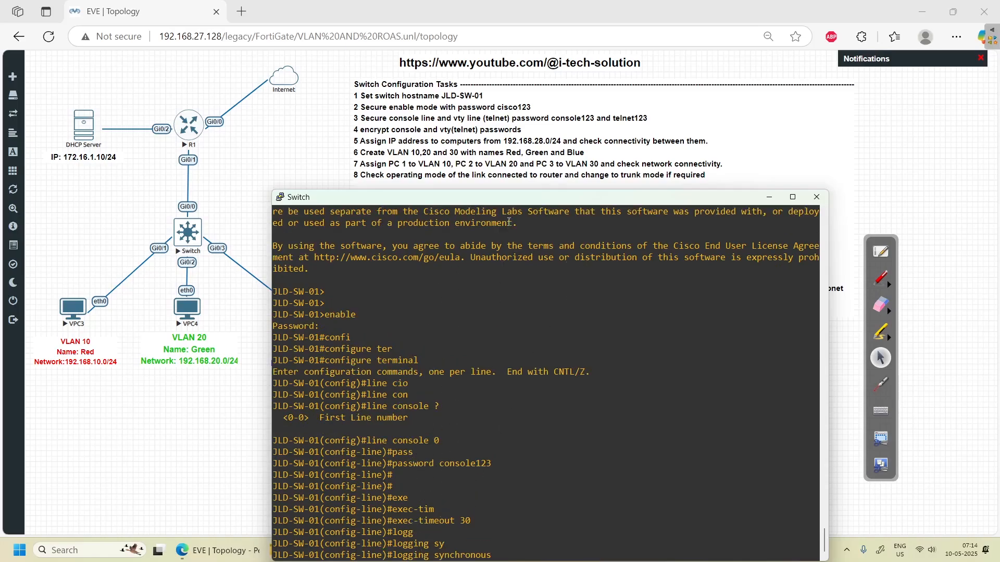
pyautogui.scroll(-1, 389, 464)
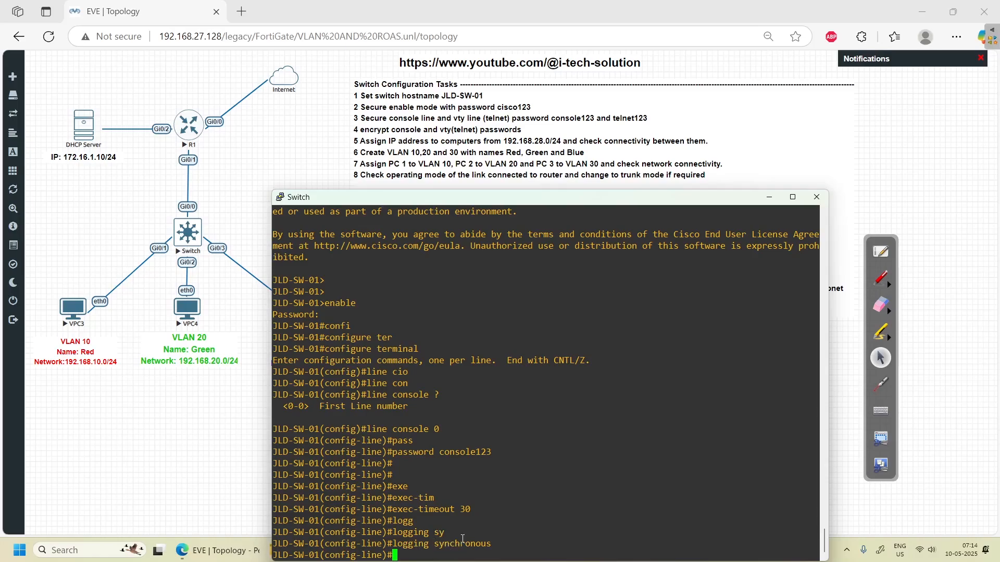
# - Leave configuration mode with end, retrying after a misspelling
pyautogui.press('Return')
pyautogui.press('Return')
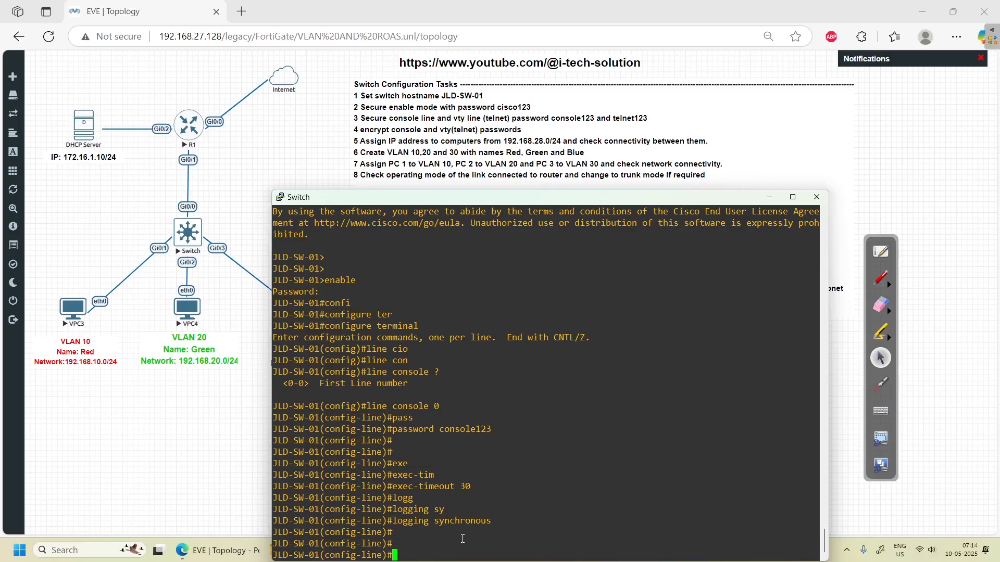
pyautogui.write('enmd')
pyautogui.press('Return')
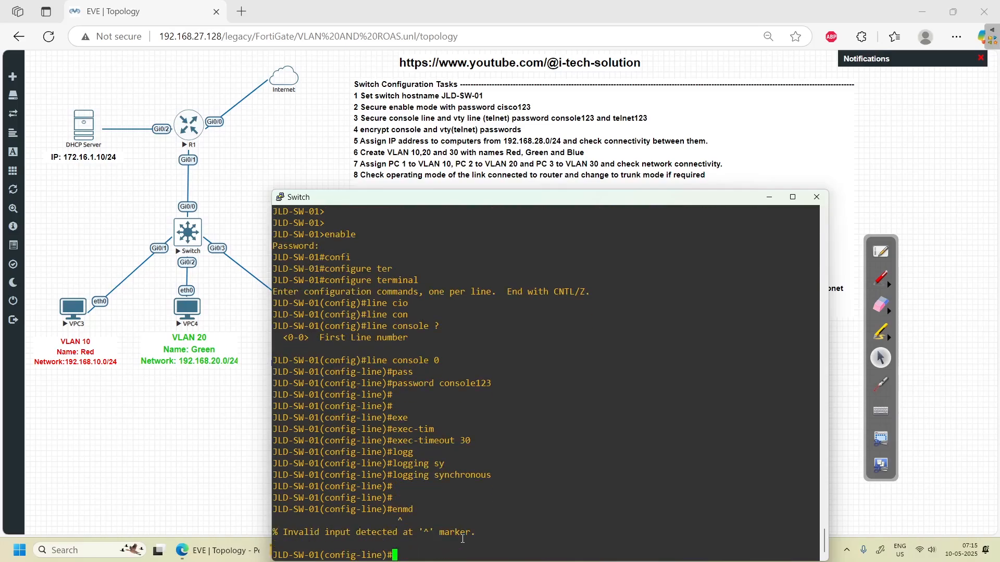
pyautogui.write('en')
pyautogui.write('d')
pyautogui.press('Return')
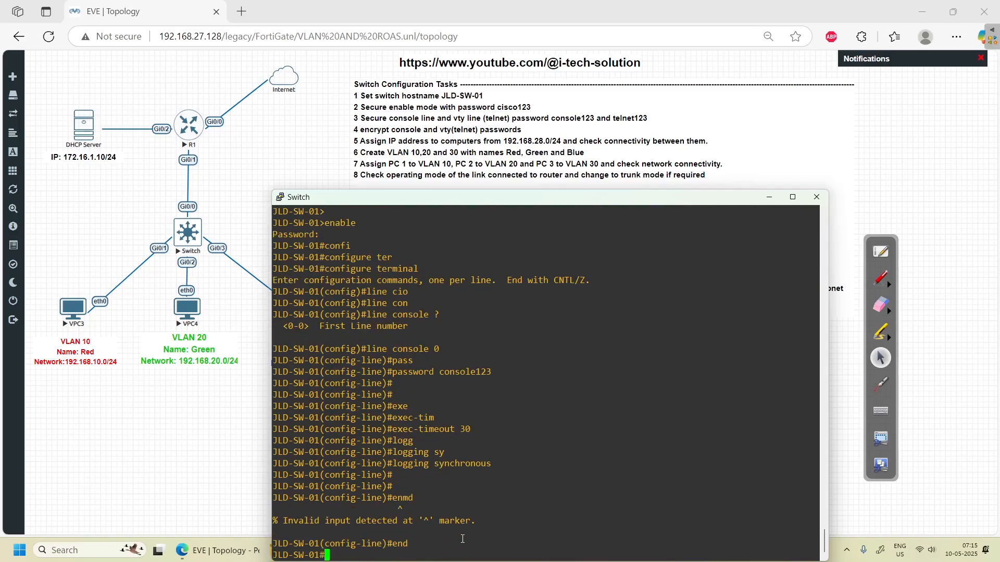
# - Log out with exit, then press Return to start a new session at JLD-SW-01>
pyautogui.write('exit')
pyautogui.press('Return')
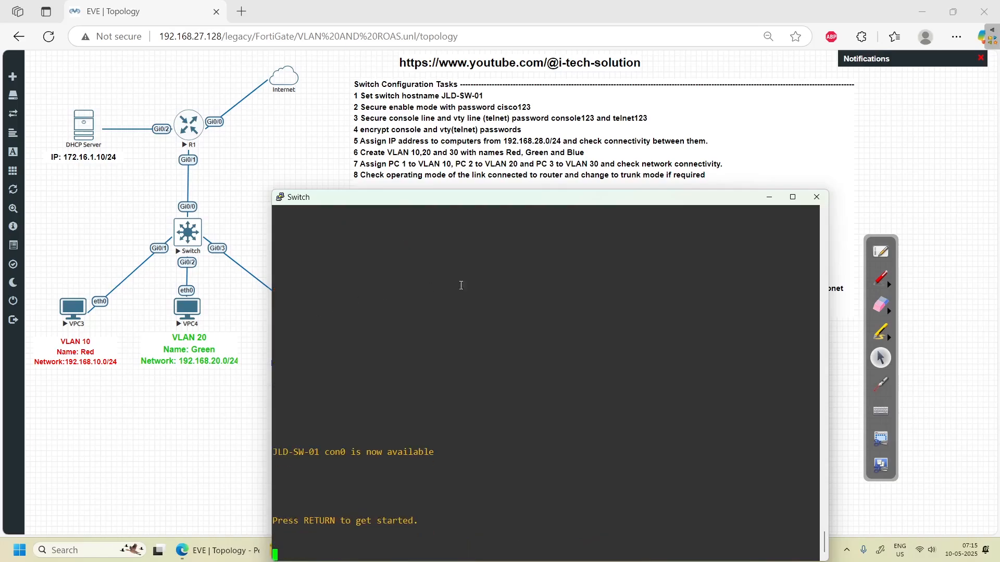
pyautogui.click(881, 279)
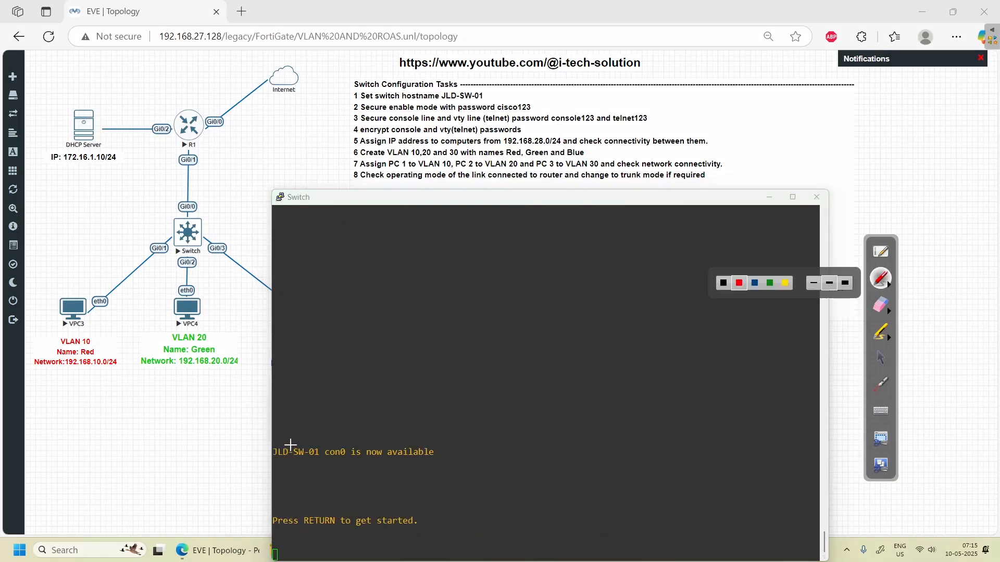
pyautogui.moveTo(290, 445); pyautogui.dragTo(312, 427)
pyautogui.moveTo(339, 441); pyautogui.dragTo(354, 432)
pyautogui.click(880, 359)
pyautogui.click(607, 208)
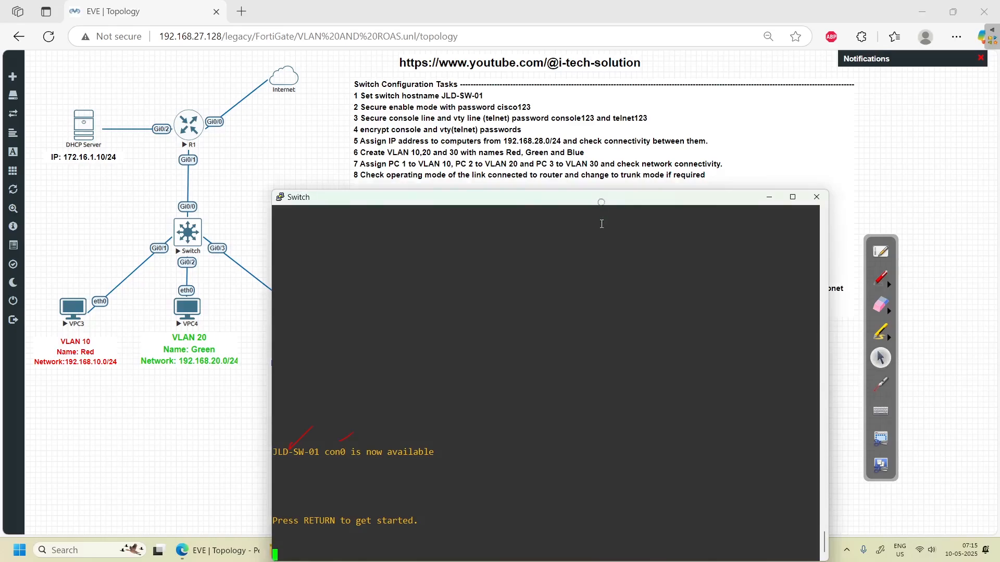
pyautogui.press('Return')
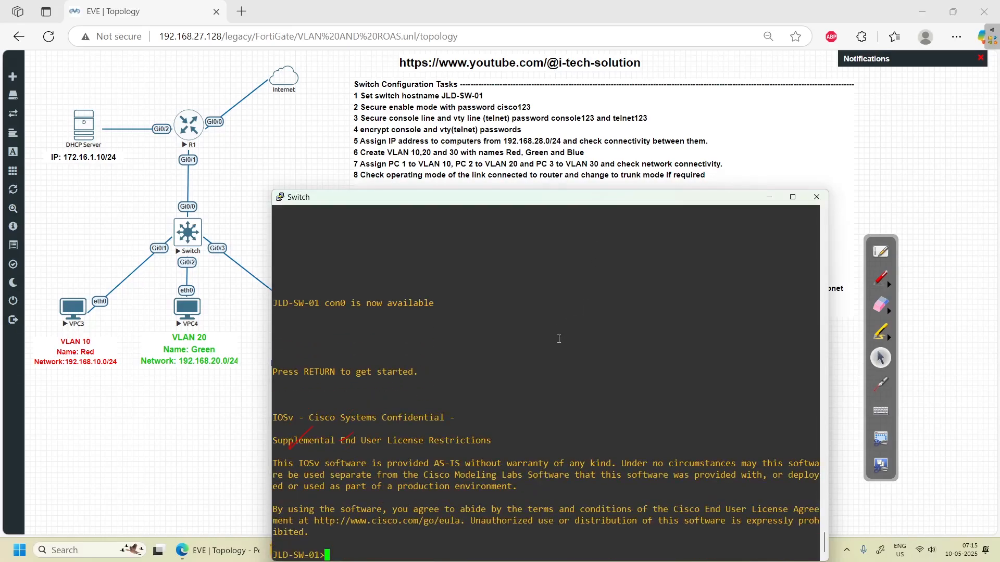
pyautogui.press('Return')
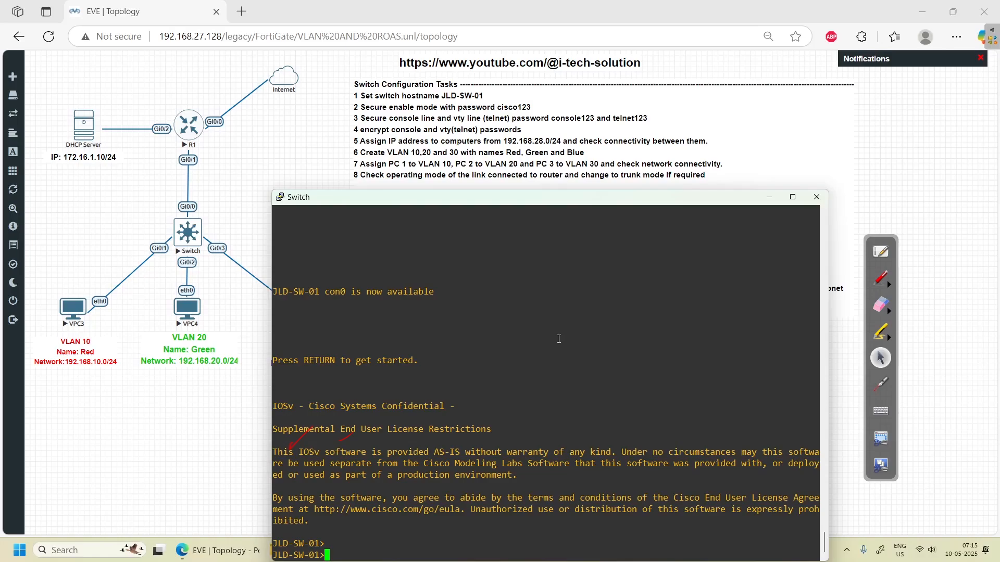
# - Enter privileged mode on the switch with the enable password
pyautogui.write('show')
pyautogui.press('BackSpace')
pyautogui.press('BackSpace')
pyautogui.press('BackSpace')
pyautogui.press('BackSpace')
pyautogui.press('BackSpace')
pyautogui.write('en')
pyautogui.press('Tab')
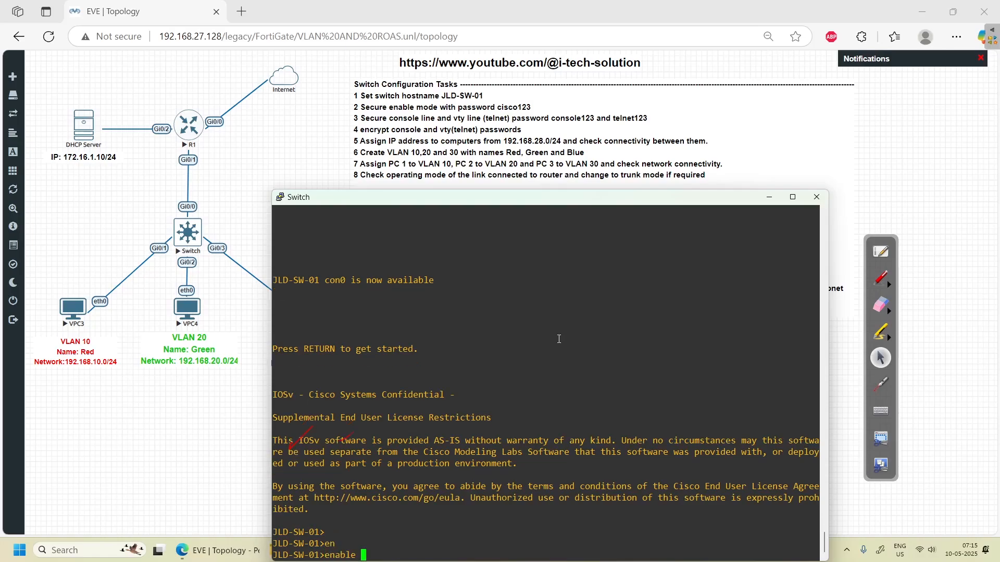
pyautogui.press('Return')
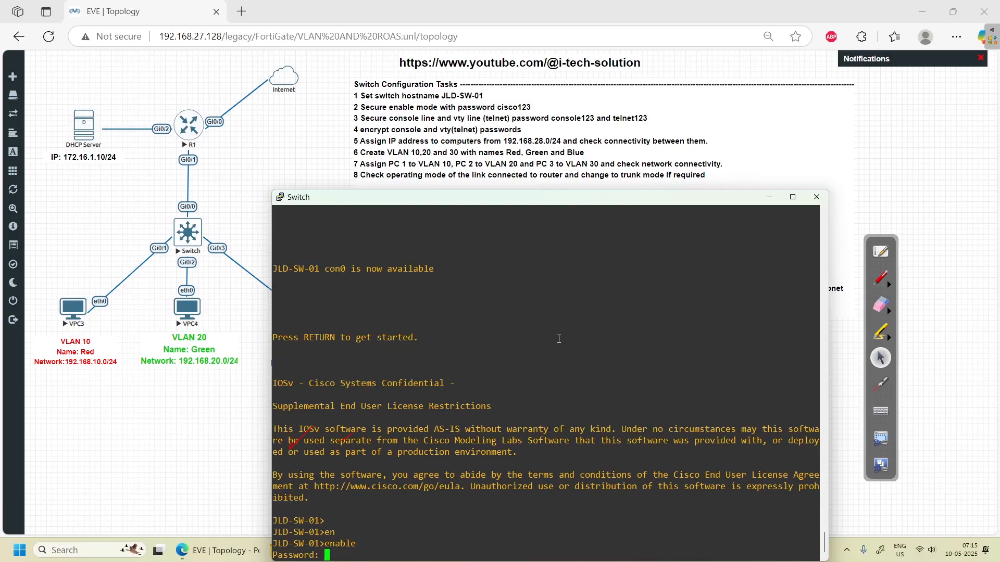
pyautogui.press('Return')
pyautogui.press('Return')
pyautogui.press('Return')
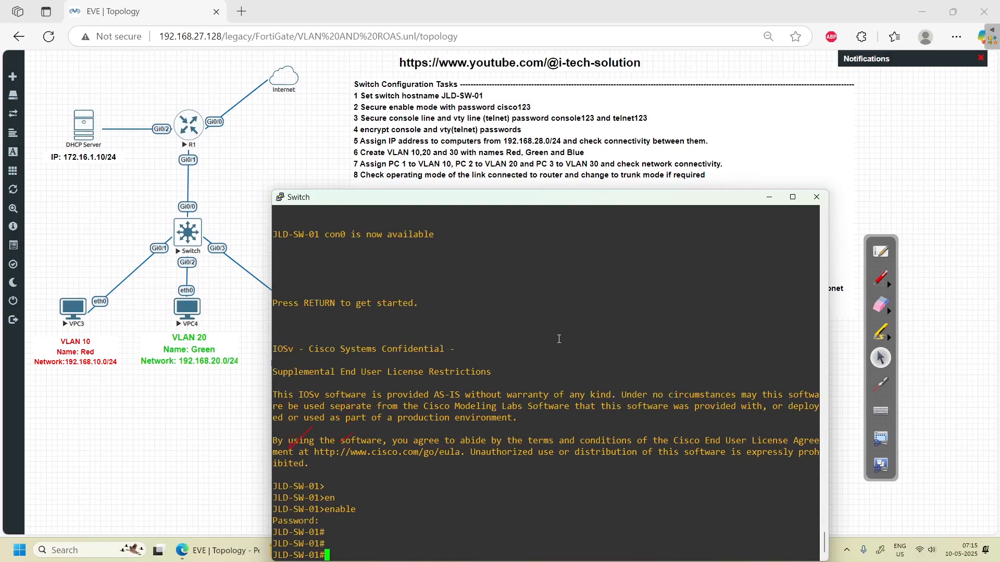
# - Run show running-config | section line and mark con 0's exec-timeout 30 0 and password
pyautogui.write('show run')
pyautogui.press('Tab')
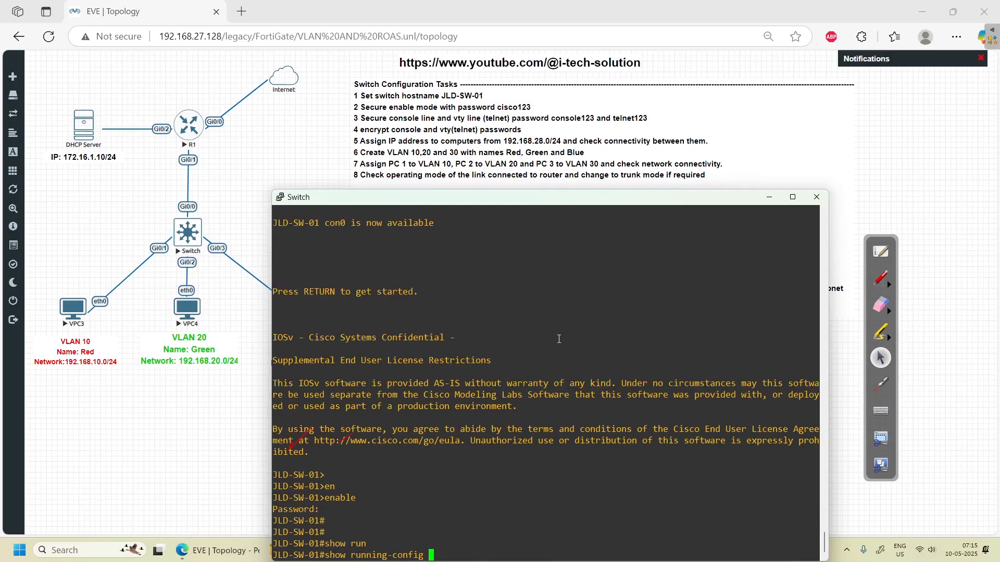
pyautogui.write('| se')
pyautogui.press('Tab')
pyautogui.write('line')
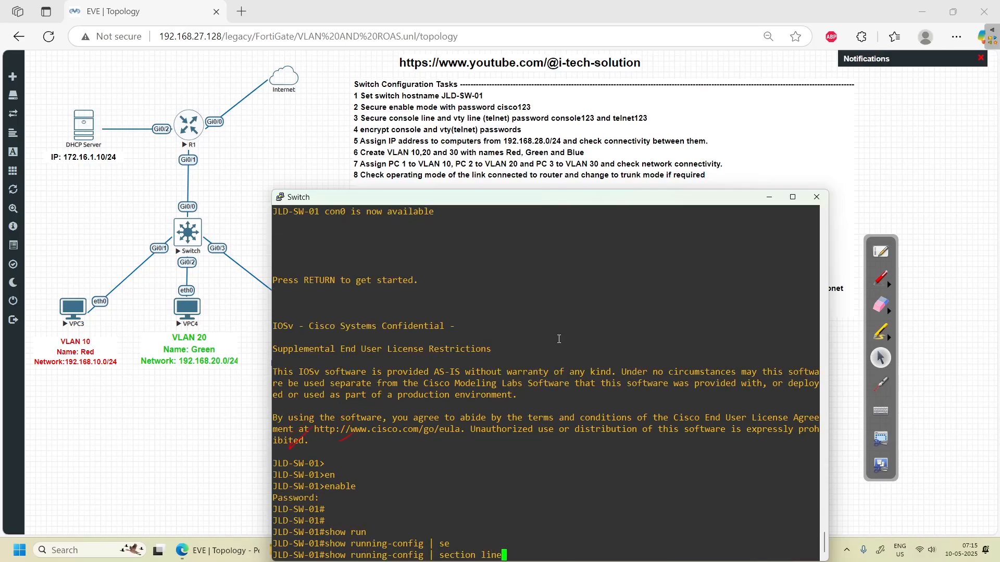
pyautogui.press('Return')
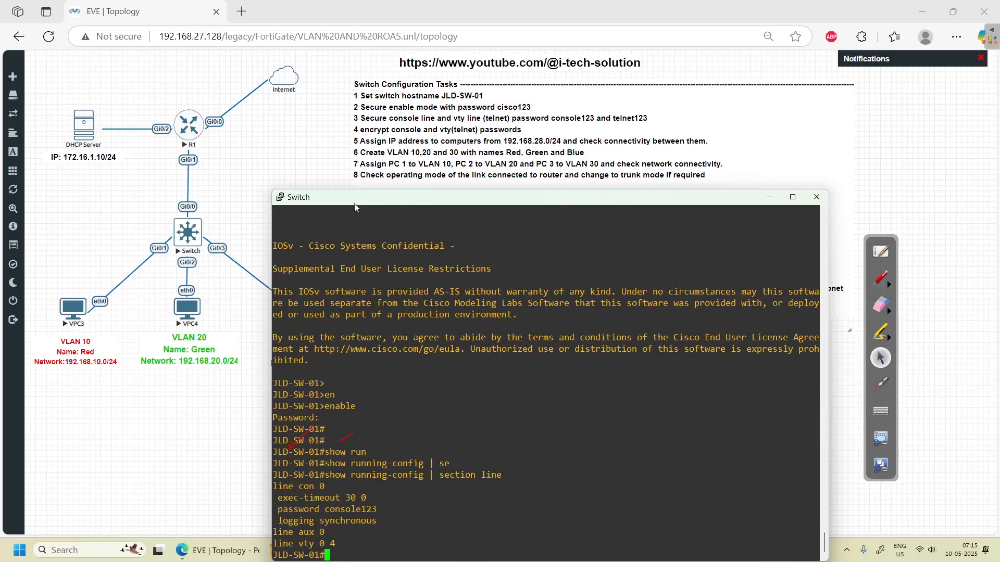
pyautogui.click(880, 278)
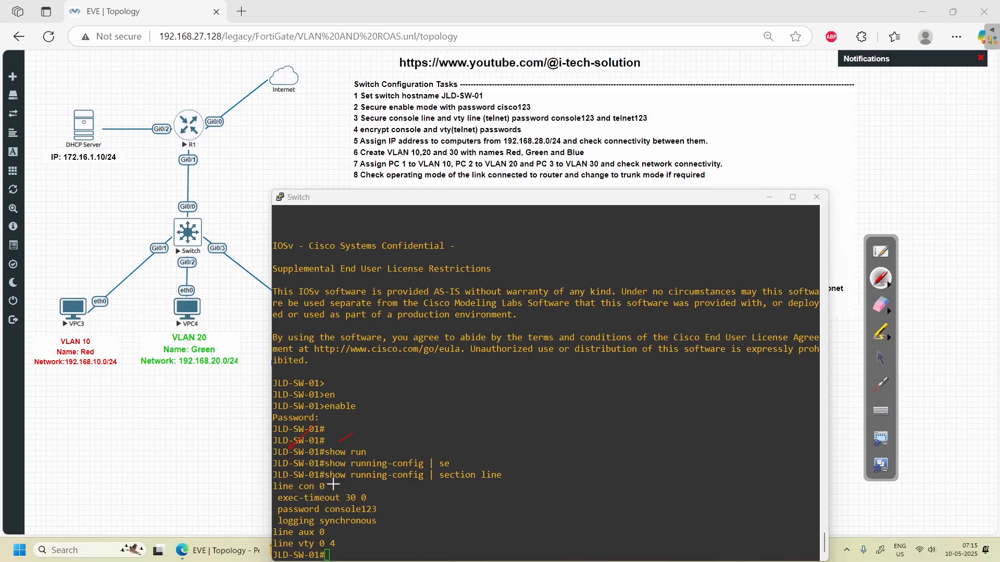
pyautogui.moveTo(332, 488); pyautogui.dragTo(349, 481)
pyautogui.moveTo(374, 498); pyautogui.dragTo(384, 494)
pyautogui.moveTo(384, 506)
pyautogui.mouseDown()
pyautogui.moveTo(396, 502)
pyautogui.moveTo(397, 514)
pyautogui.mouseUp()
# - Clear the annotations and enter global configuration mode on the switch
pyautogui.click(890, 311)
pyautogui.click(967, 315)
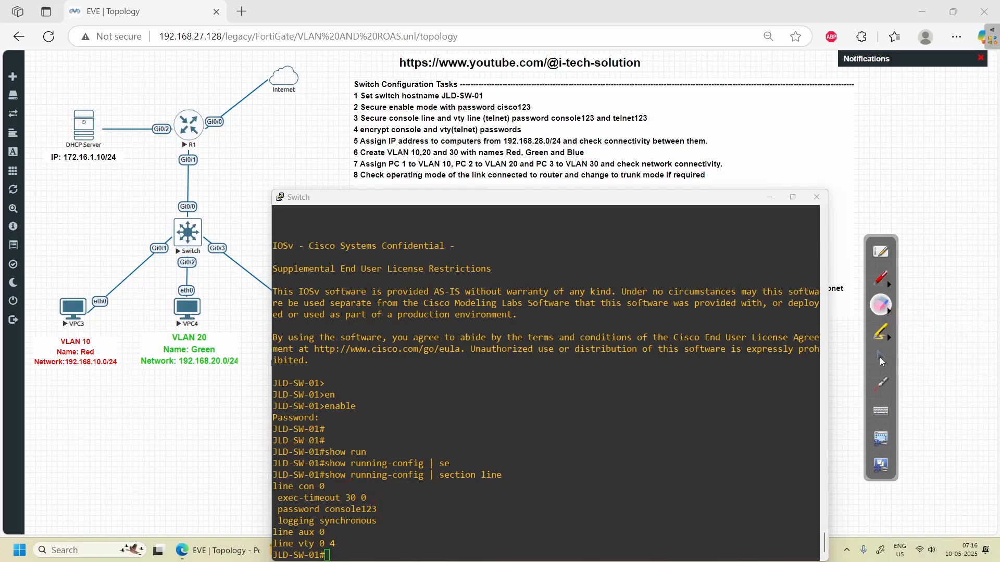
pyautogui.click(879, 357)
pyautogui.click(507, 476)
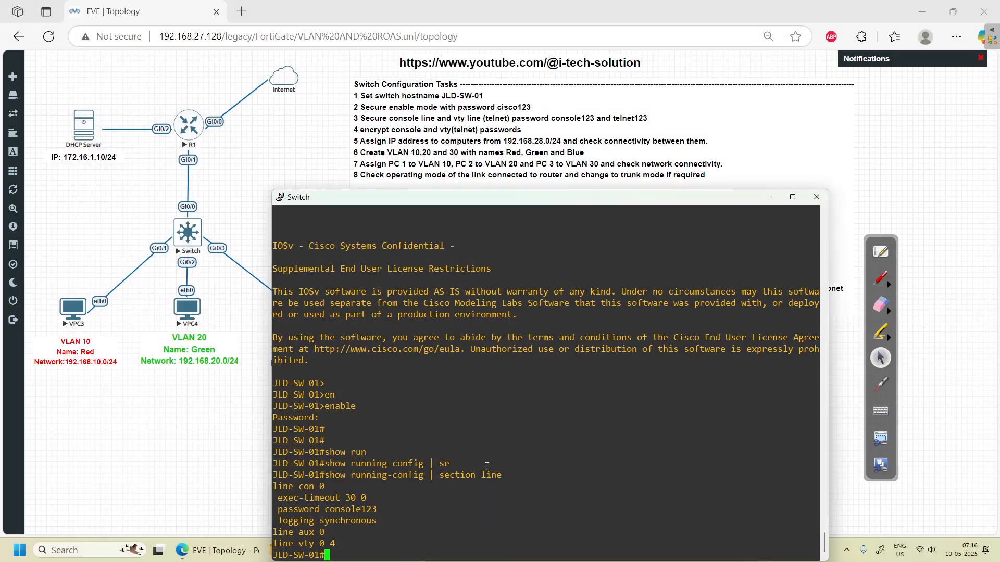
pyautogui.write('confi')
pyautogui.press('Tab')
pyautogui.write('ter')
pyautogui.press('Tab')
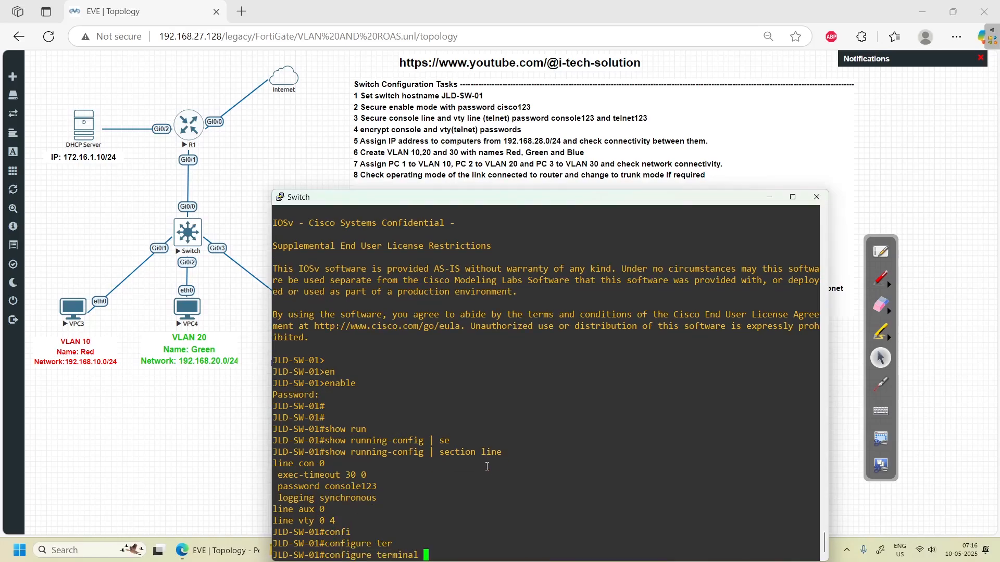
pyautogui.press('Return')
# - Enable login on line console 0, exit configuration and log out of the session
pyautogui.write('line co')
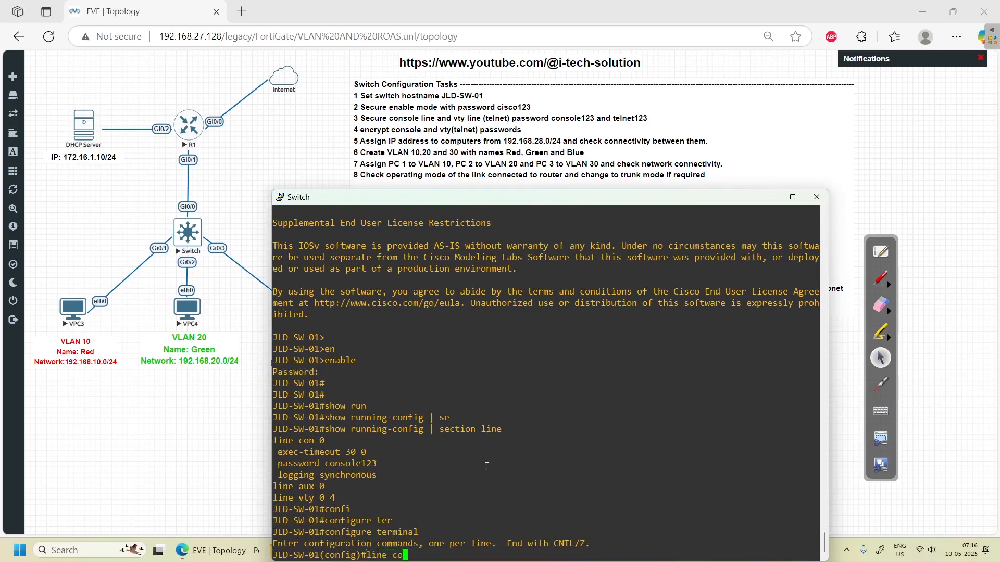
pyautogui.write('nsole 0')
pyautogui.press('Return')
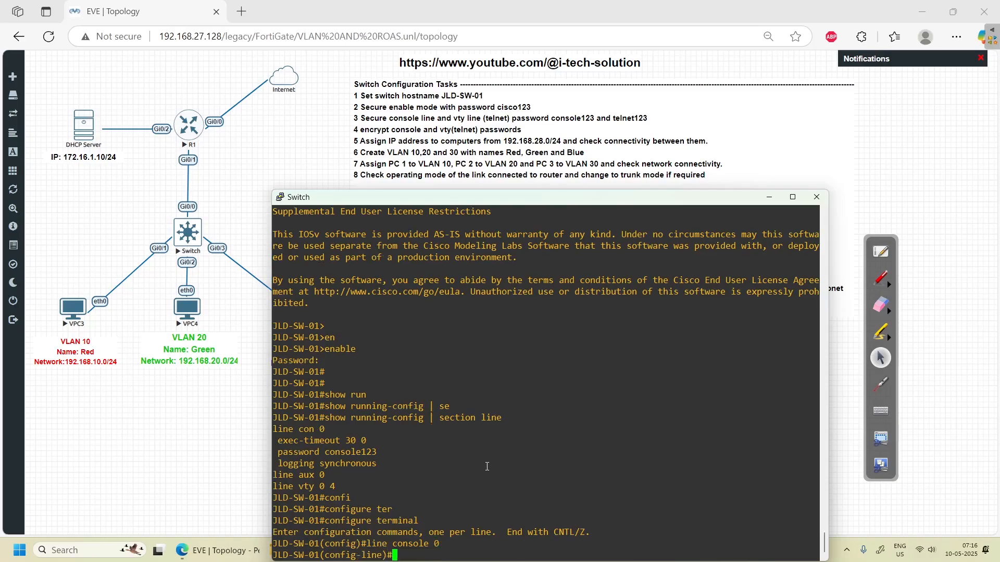
pyautogui.write('login')
pyautogui.press('Return')
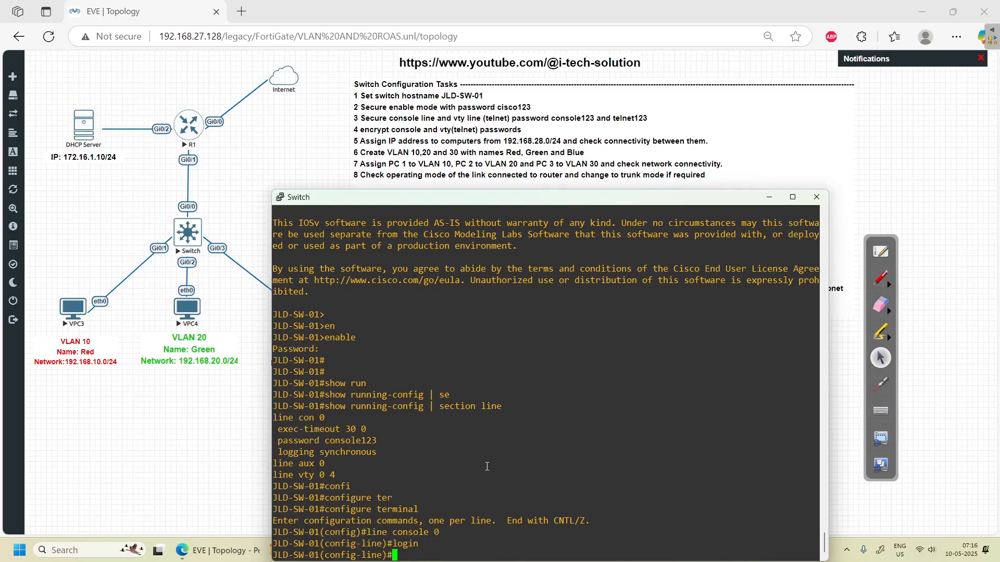
pyautogui.write('exit')
pyautogui.press('Return')
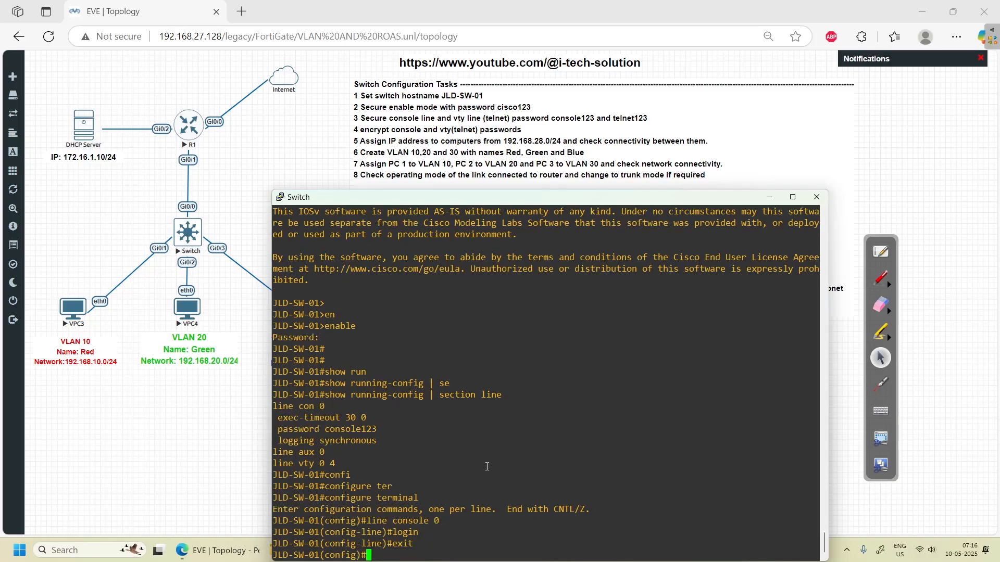
pyautogui.write('exit')
pyautogui.press('Return')
pyautogui.press('Return')
pyautogui.press('Return')
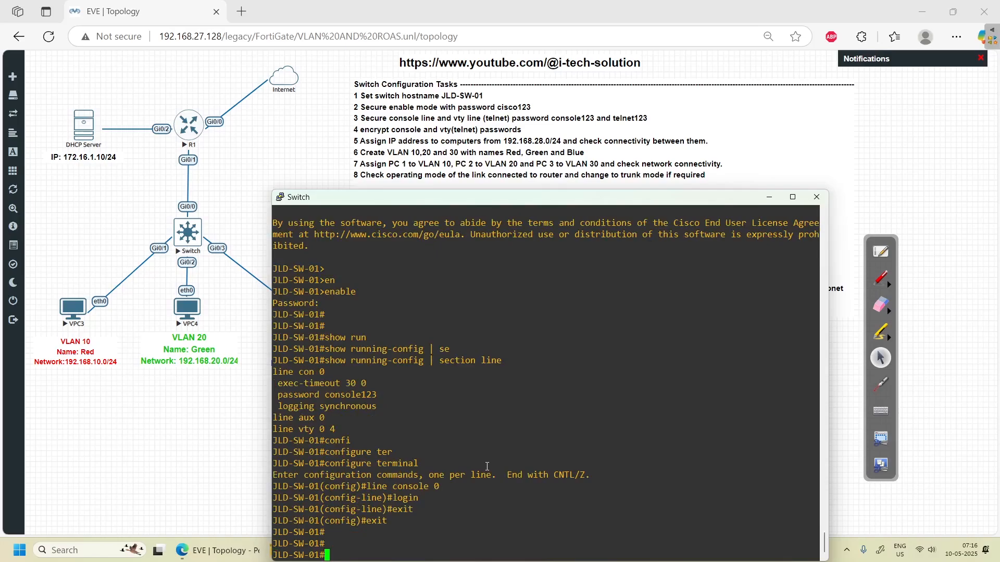
pyautogui.press('Return')
pyautogui.press('Return')
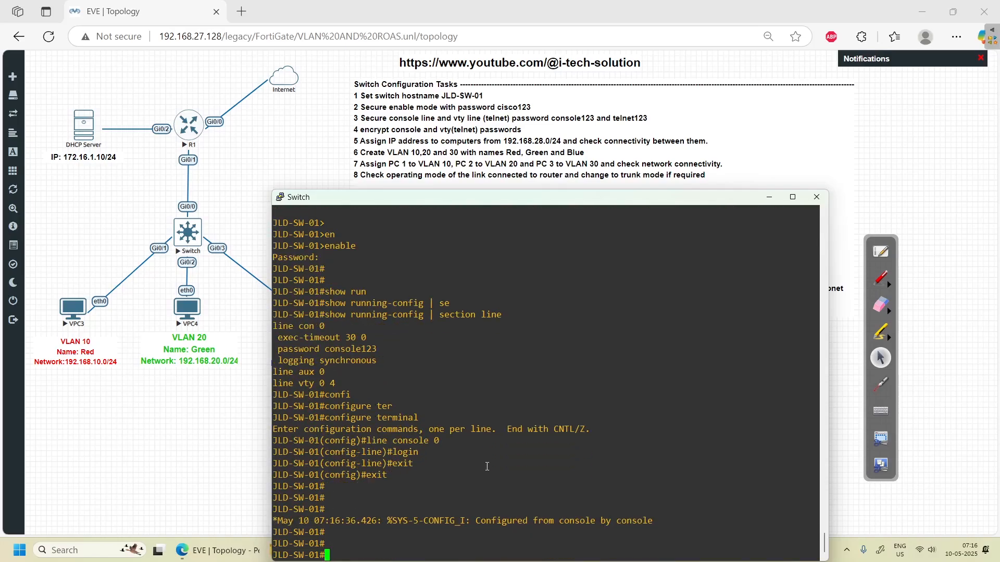
pyautogui.write('exit')
pyautogui.press('Return')
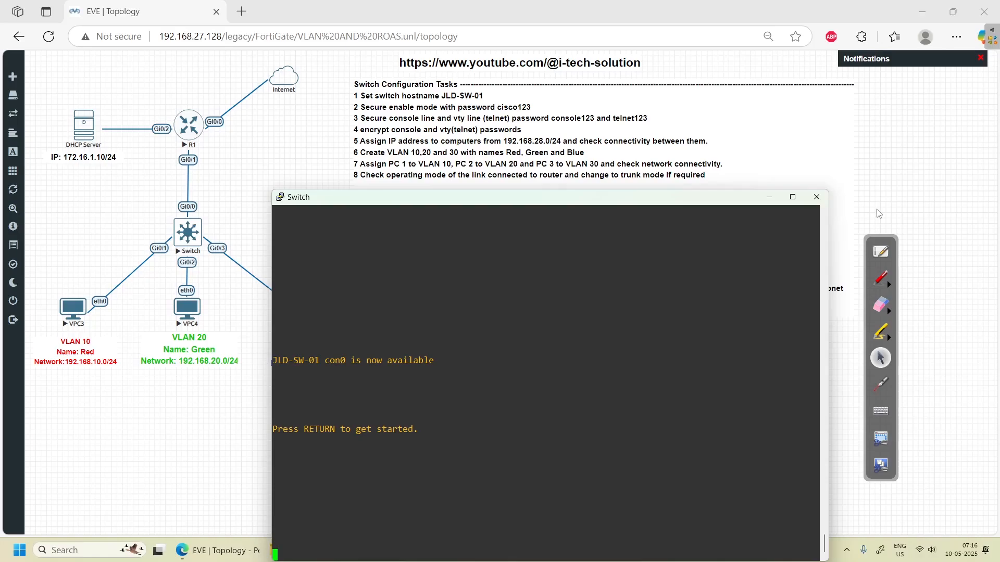
# - Log in at the User Access Verification prompt with the console password, reaching JLD-SW-01>
pyautogui.click(879, 279)
pyautogui.moveTo(297, 354)
pyautogui.mouseDown()
pyautogui.moveTo(320, 342)
pyautogui.moveTo(359, 351)
pyautogui.mouseUp()
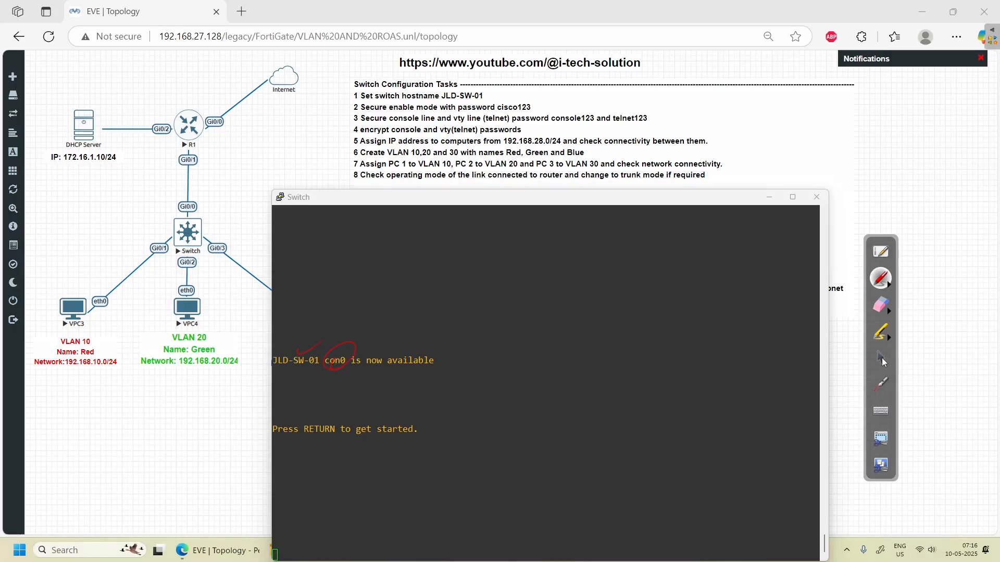
pyautogui.click(881, 358)
pyautogui.click(628, 411)
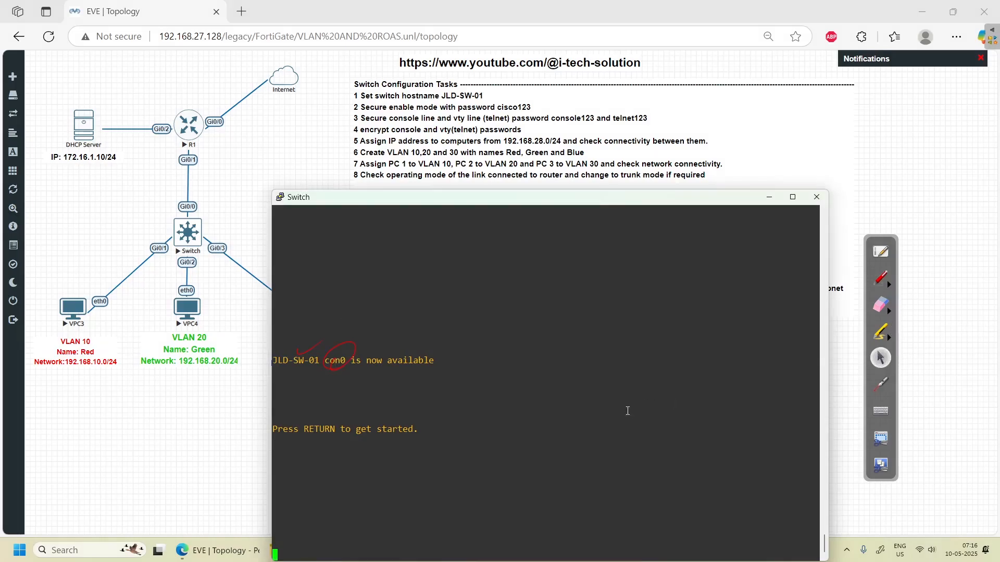
pyautogui.press('Return')
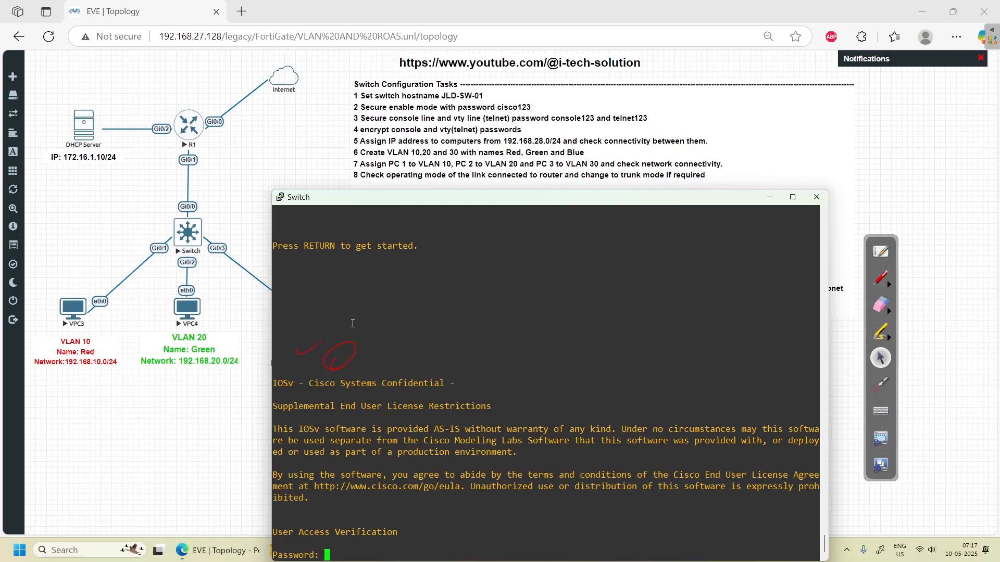
pyautogui.press('Return')
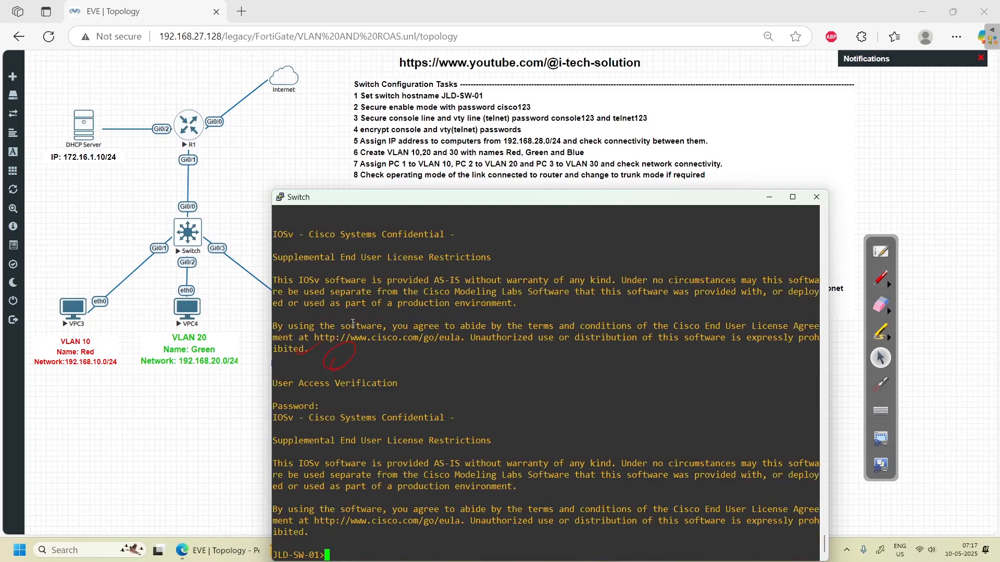
pyautogui.click(879, 279)
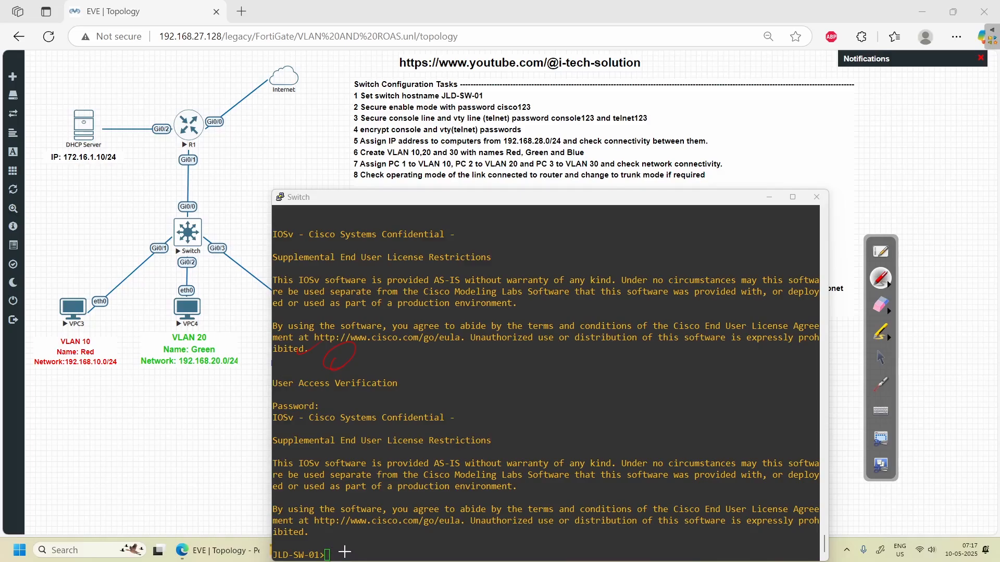
pyautogui.click(879, 359)
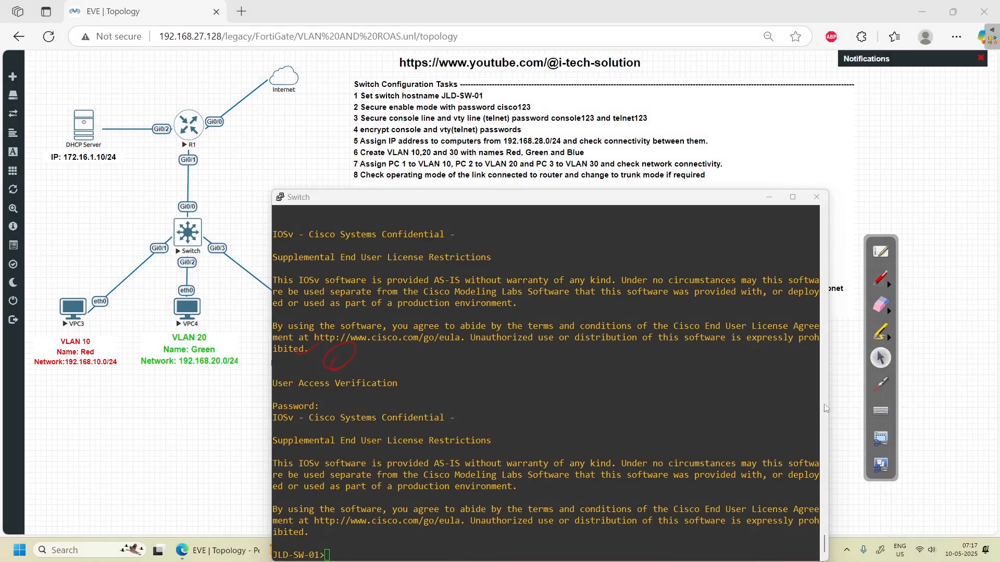
# - Enter privileged mode with the enable password, then conf t
pyautogui.write('enav')
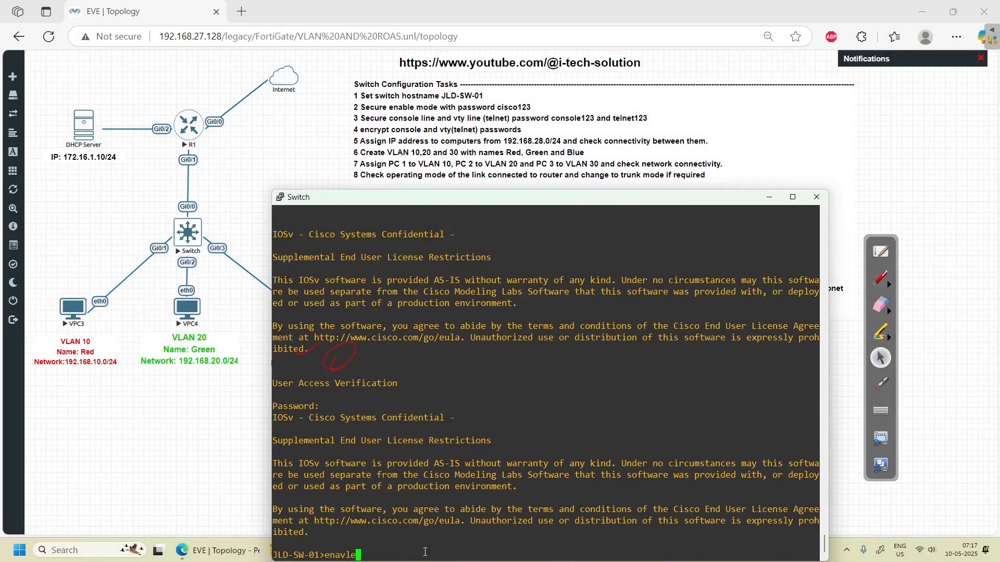
pyautogui.press('BackSpace')
pyautogui.write('ble')
pyautogui.press('Return')
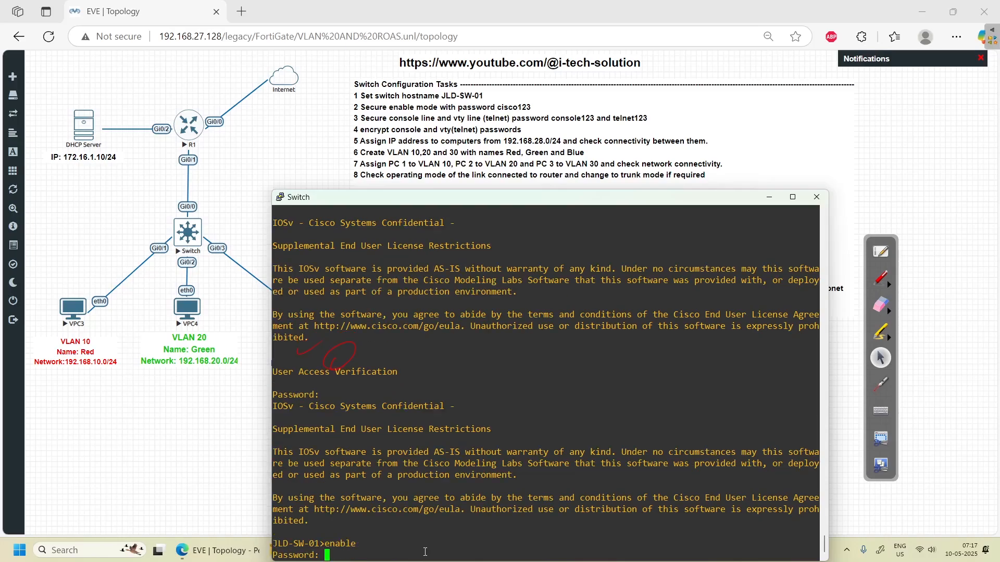
pyautogui.press('Return')
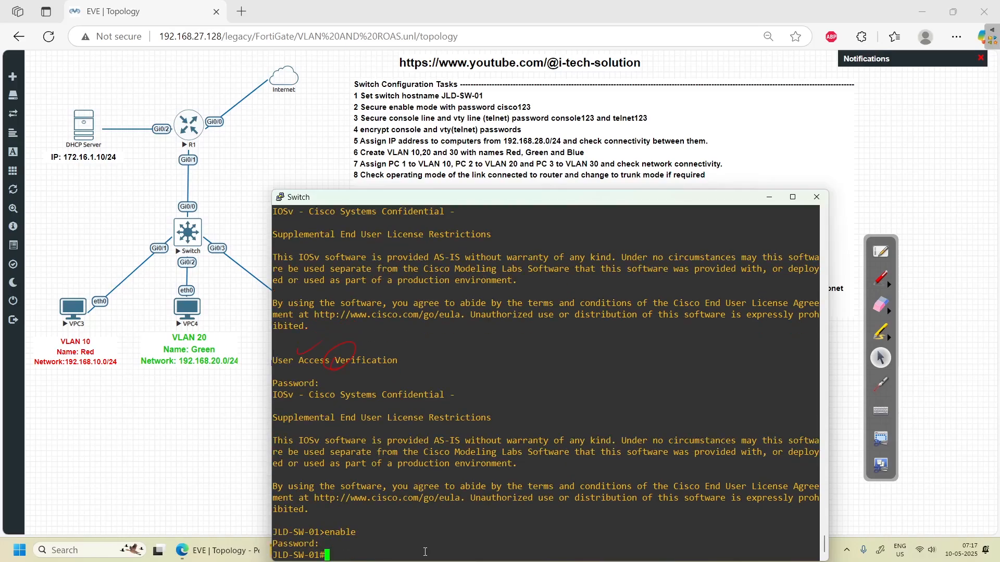
pyautogui.press('Return')
pyautogui.press('Return')
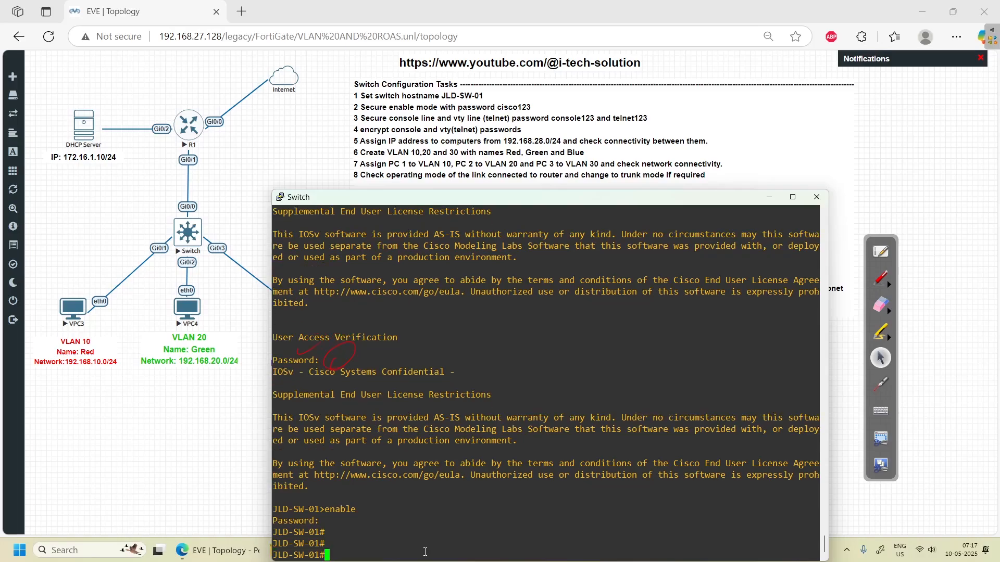
pyautogui.write('conf t')
pyautogui.press('Return')
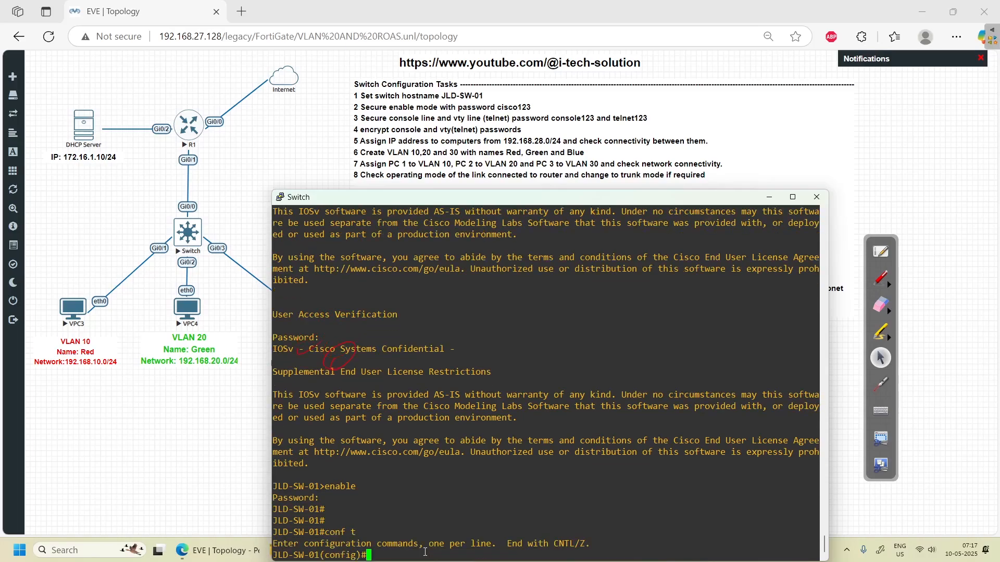
# - Select line vty 0 15 and apply login to the vty lines
pyautogui.write('line vt')
pyautogui.press('Tab')
pyautogui.write('?')
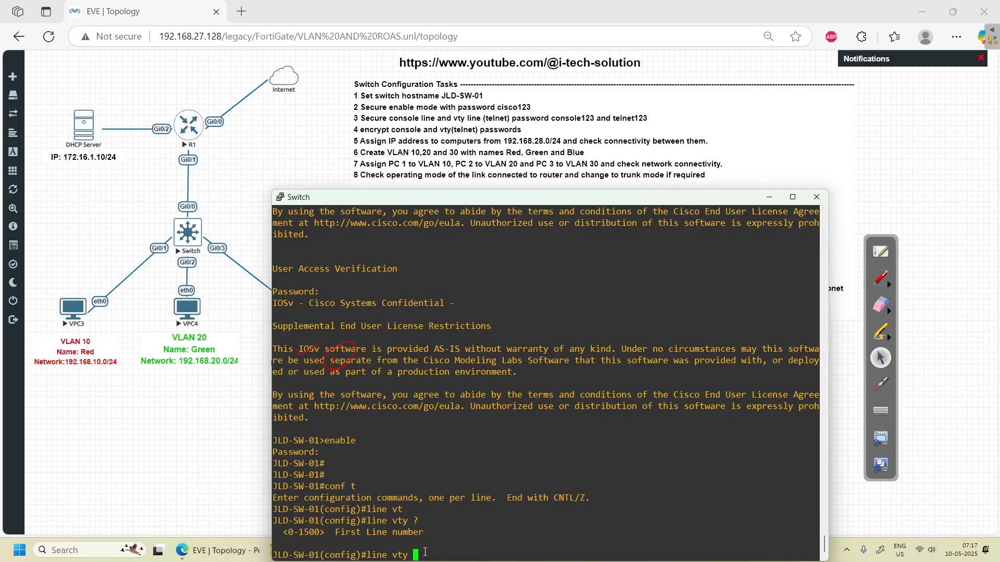
pyautogui.write('0 15')
pyautogui.press('Return')
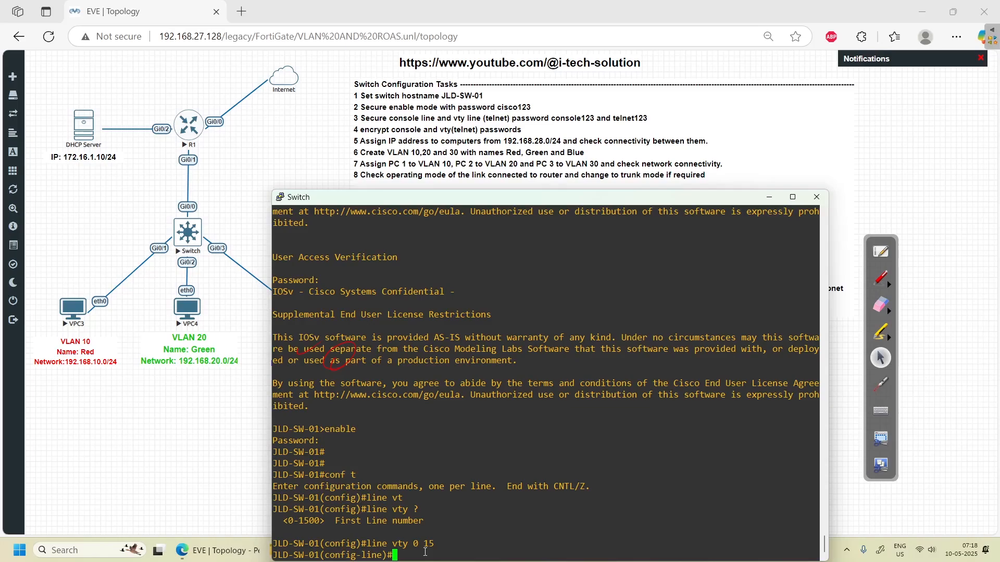
pyautogui.write('login')
pyautogui.press('Return')
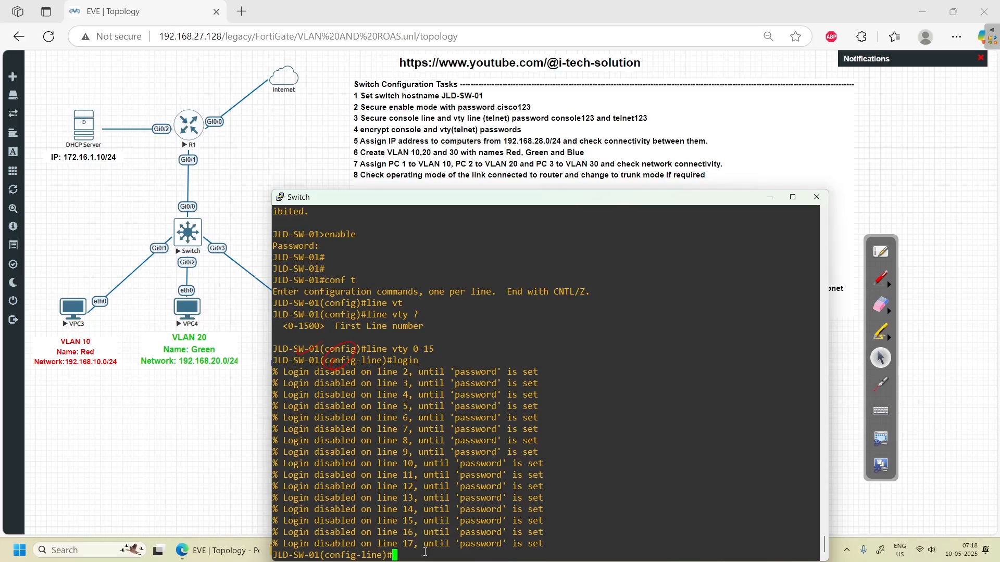
pyautogui.write('telnet')
pyautogui.press('BackSpace')
pyautogui.press('BackSpace')
pyautogui.press('BackSpace')
pyautogui.press('BackSpace')
pyautogui.press('BackSpace')
pyautogui.press('BackSpace')
pyautogui.write('e')
pyautogui.press('BackSpace')
pyautogui.write('pass')
pyautogui.press('Tab')
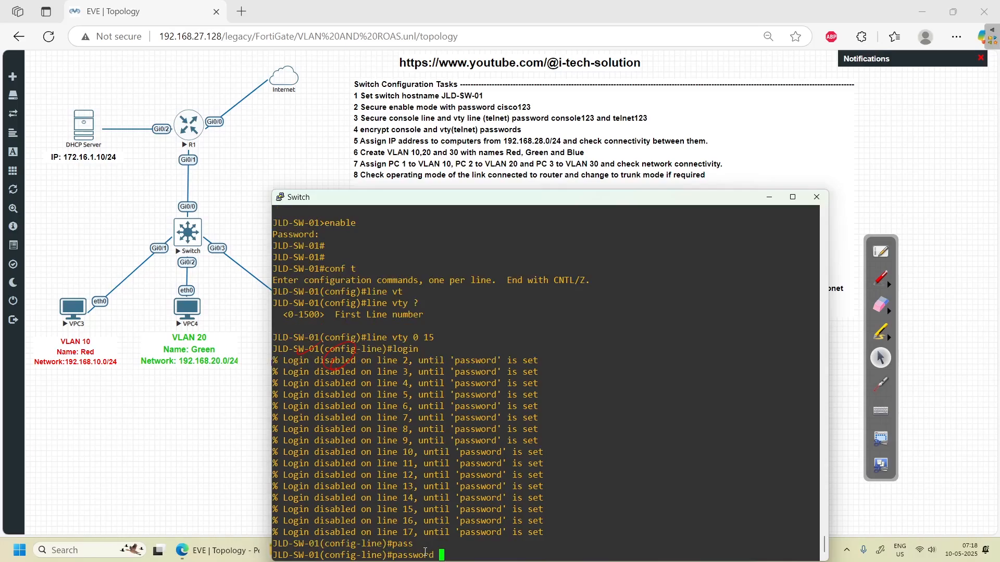
pyautogui.write('telnet123')
pyautogui.press('Return')
# - Set a 30-minute exec-timeout on the vty lines
pyautogui.write('exe')
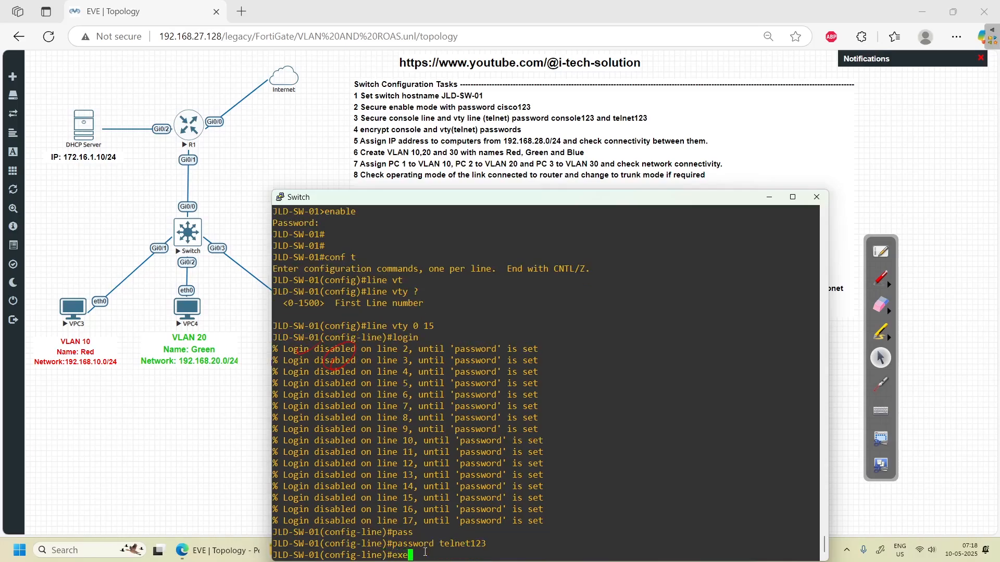
pyautogui.press('Tab')
pyautogui.write('c')
pyautogui.write('-t')
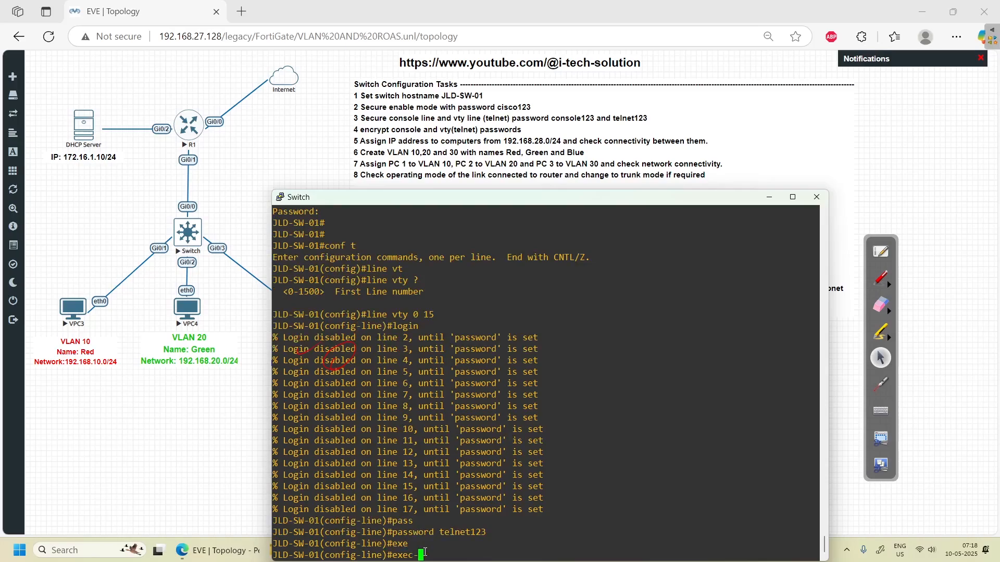
pyautogui.press('Tab')
pyautogui.write('30')
pyautogui.press('Return')
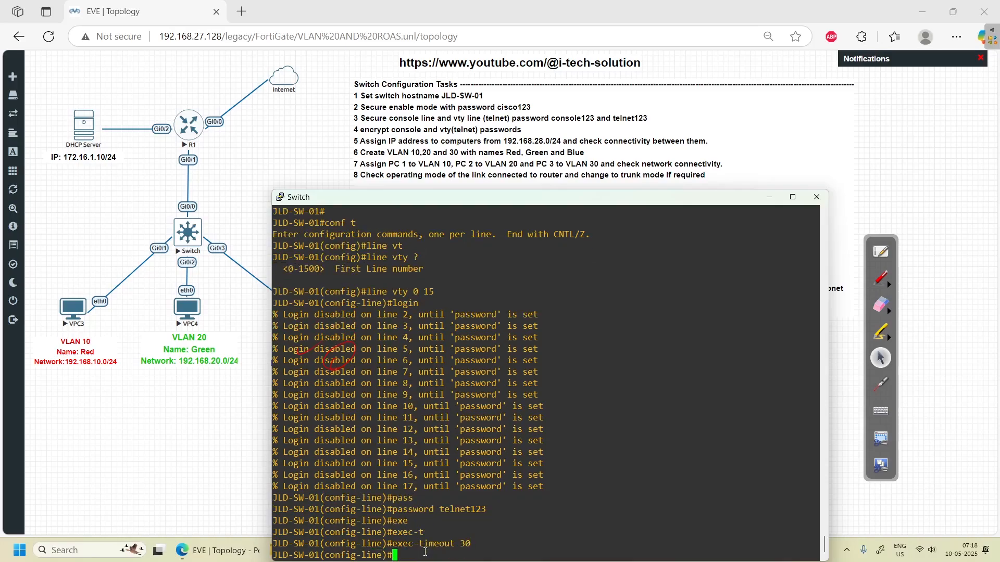
# - Enable logging synchronous on the vty lines
pyautogui.write('logi')
pyautogui.press('Tab')
pyautogui.write('sy')
pyautogui.press('Tab')
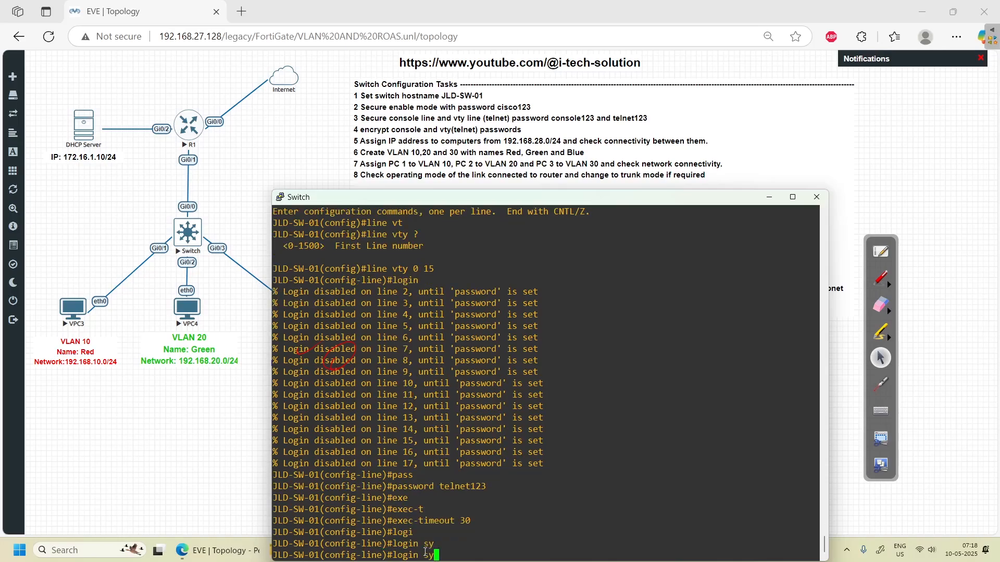
pyautogui.write('n')
pyautogui.press('Tab')
pyautogui.press('BackSpace')
pyautogui.press('BackSpace')
pyautogui.press('BackSpace')
pyautogui.press('BackSpace')
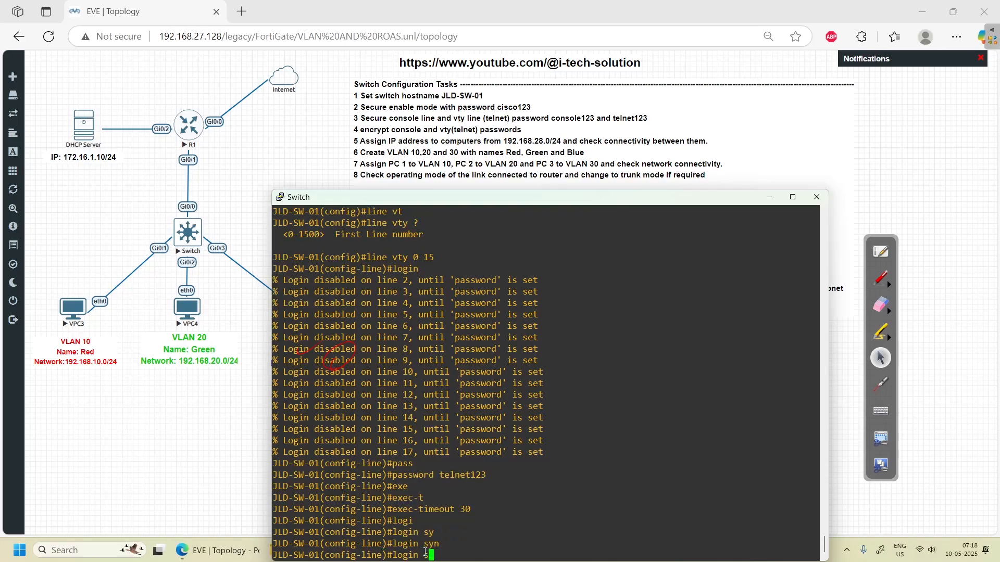
pyautogui.press('BackSpace')
pyautogui.press('BackSpace')
pyautogui.write('g')
pyautogui.press('Tab')
pyautogui.write('sy')
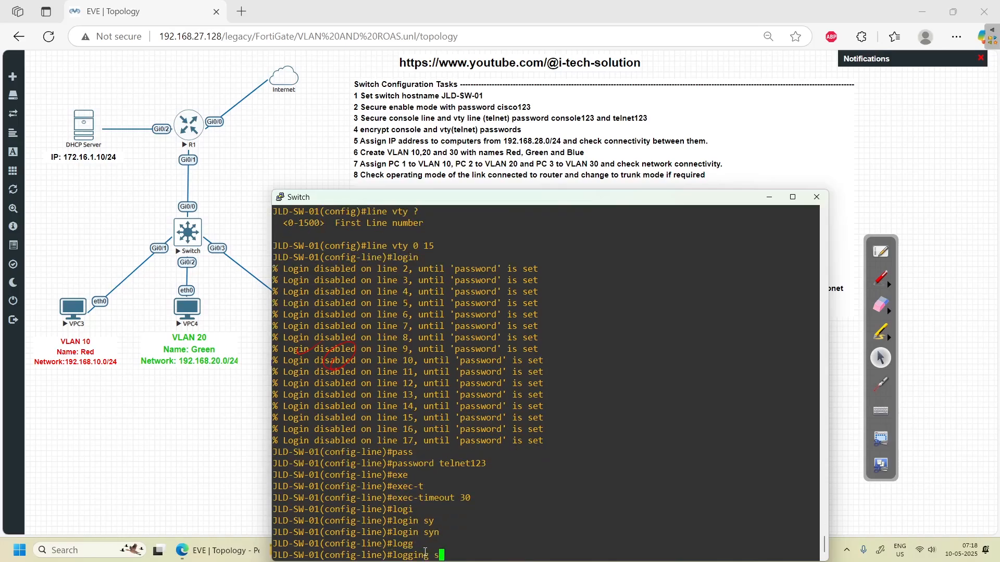
pyautogui.press('Tab')
pyautogui.press('Return')
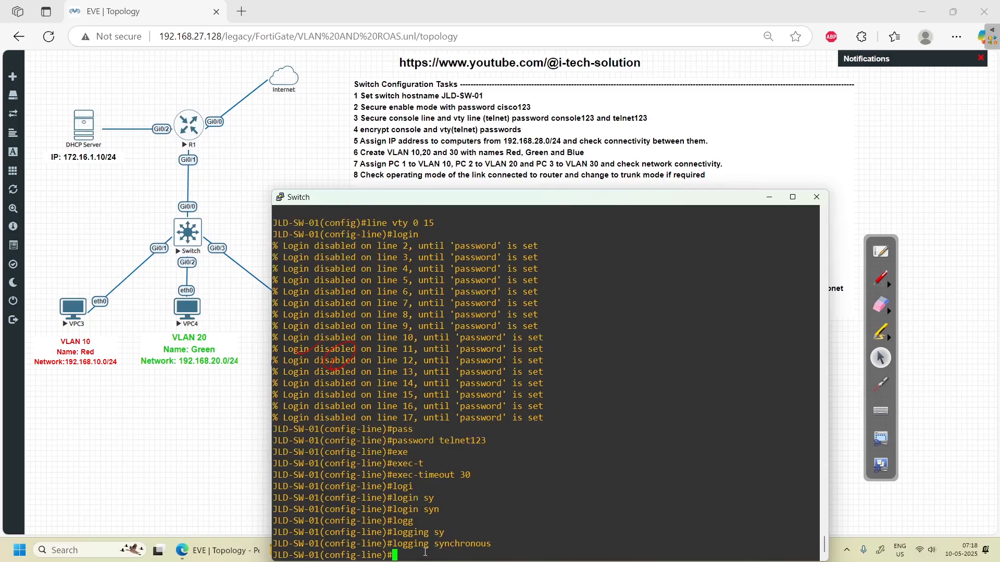
# - Exit twice back to the privileged prompt
pyautogui.write('exit')
pyautogui.press('Return')
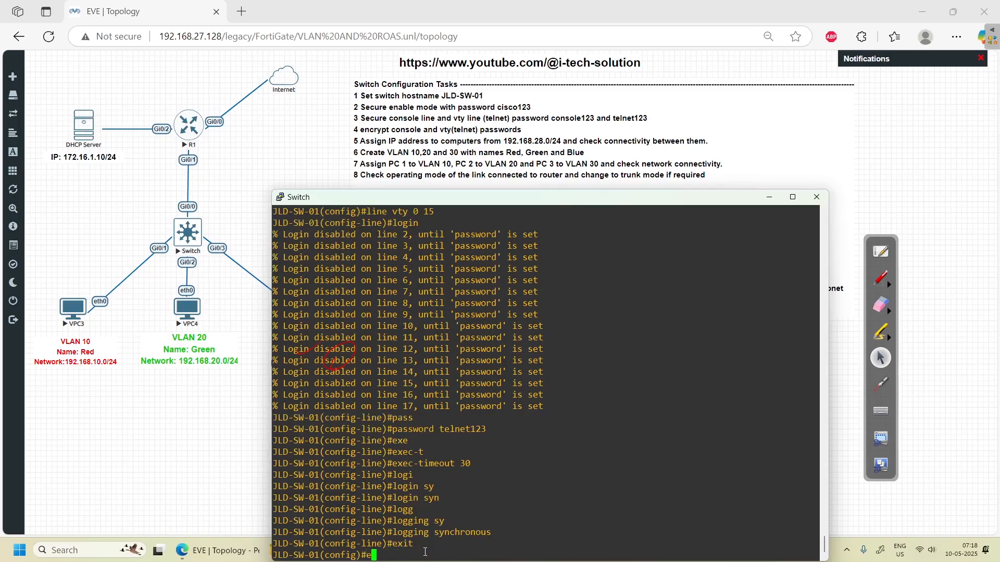
pyautogui.write('exit')
pyautogui.press('Return')
pyautogui.press('Return')
pyautogui.press('Return')
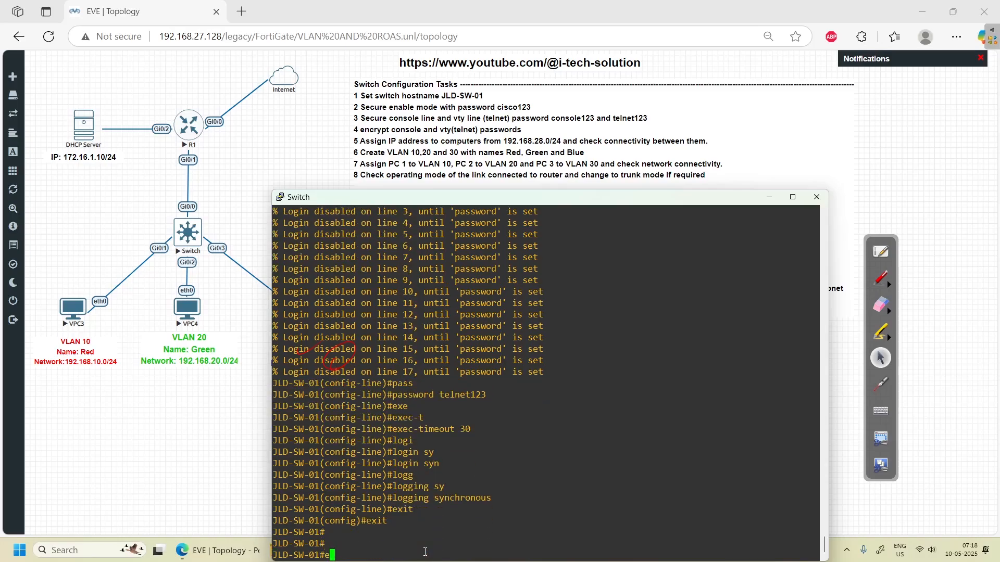
# - Run 'show running-config | section line' to list the switch's line settings
pyautogui.write('show')
pyautogui.press('Return')
pyautogui.write('run')
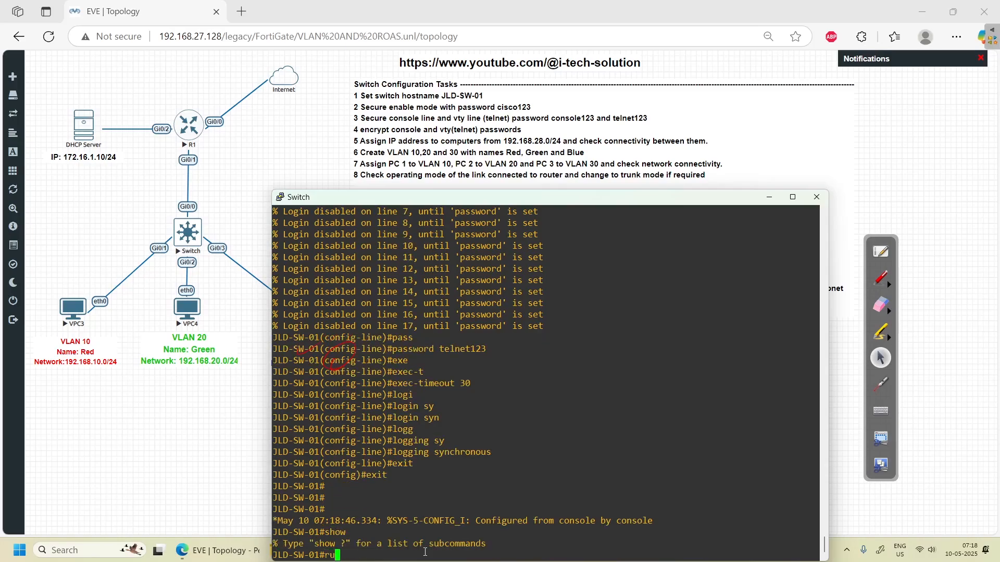
pyautogui.press('Tab')
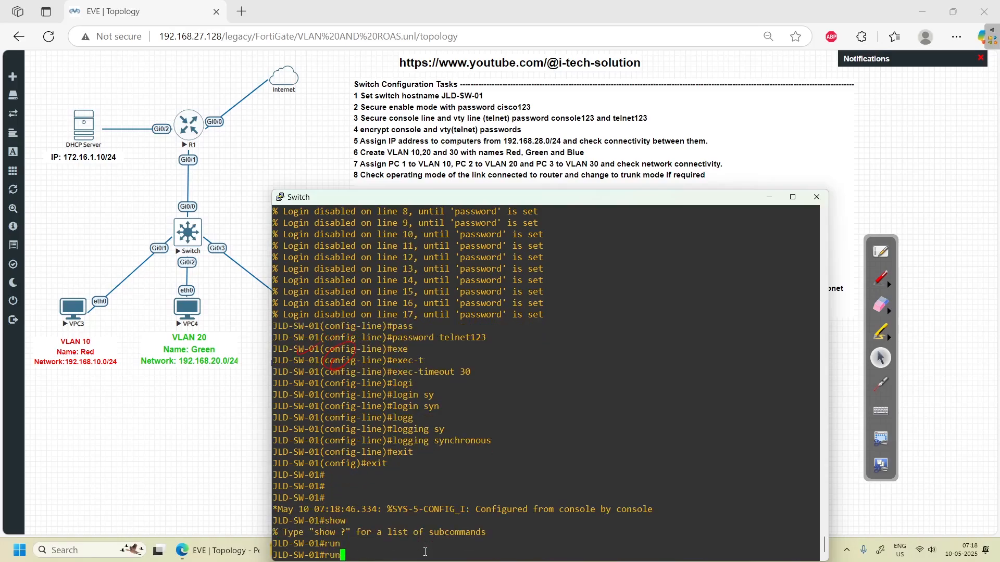
pyautogui.press('BackSpace')
pyautogui.press('BackSpace')
pyautogui.press('BackSpace')
pyautogui.write('show run')
pyautogui.press('Tab')
pyautogui.write('| sec')
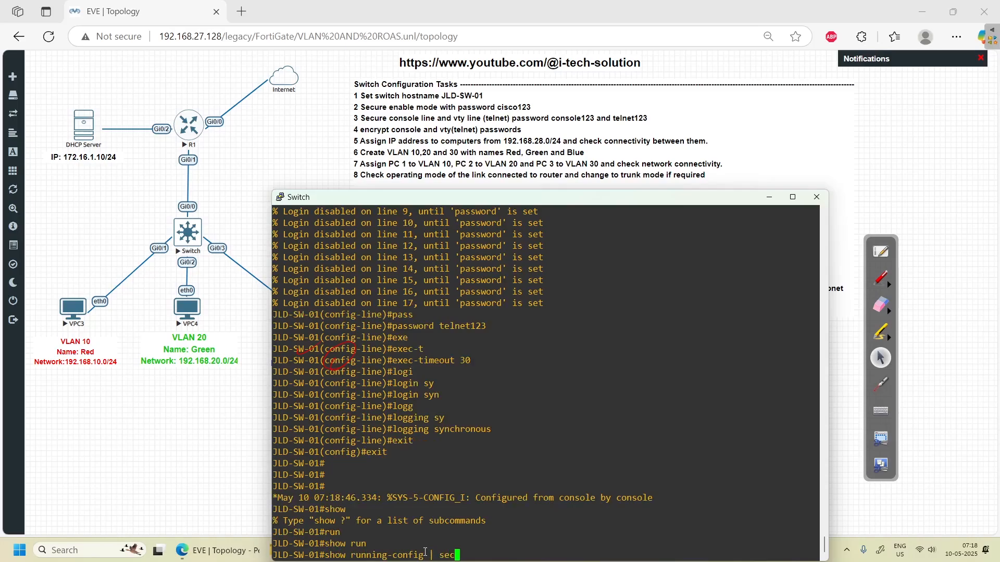
pyautogui.press('Tab')
pyautogui.write('line')
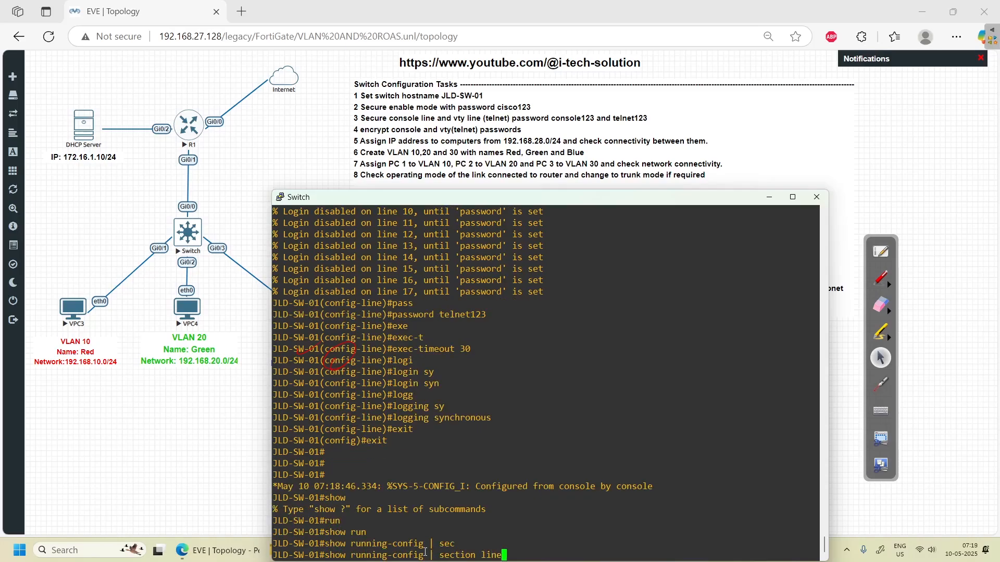
pyautogui.press('Return')
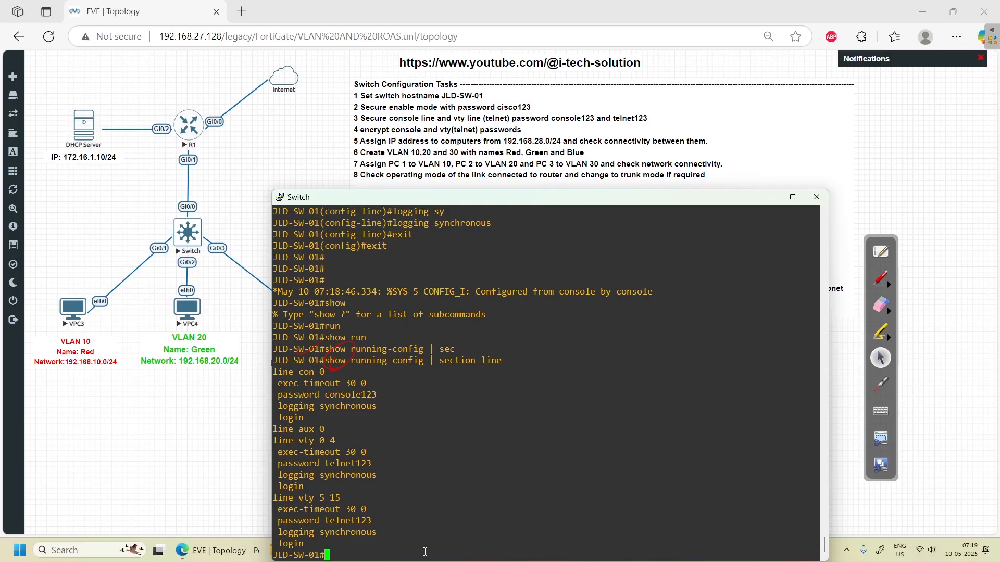
# - Mark the vty lines and completed tasks 1–4 in red ink, then erase the annotations
pyautogui.click(879, 278)
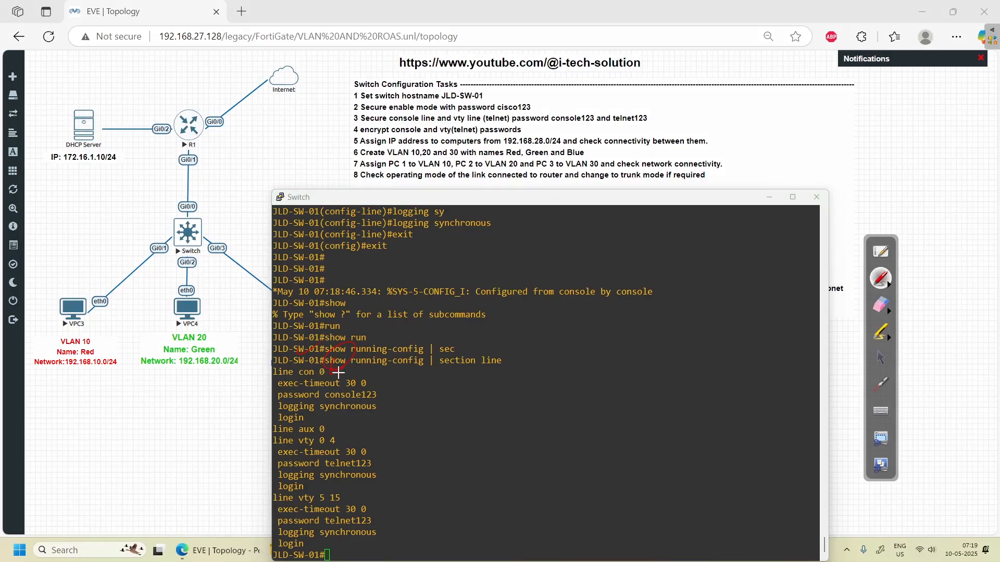
pyautogui.moveTo(338, 441)
pyautogui.mouseDown()
pyautogui.moveTo(441, 428)
pyautogui.moveTo(441, 446)
pyautogui.moveTo(501, 417)
pyautogui.moveTo(471, 433)
pyautogui.mouseUp()
pyautogui.moveTo(345, 497); pyautogui.dragTo(356, 494)
pyautogui.moveTo(388, 543); pyautogui.dragTo(318, 561)
pyautogui.moveTo(486, 95); pyautogui.dragTo(558, 102)
pyautogui.moveTo(651, 115); pyautogui.dragTo(676, 111)
pyautogui.moveTo(528, 130); pyautogui.dragTo(552, 126)
pyautogui.click(890, 309)
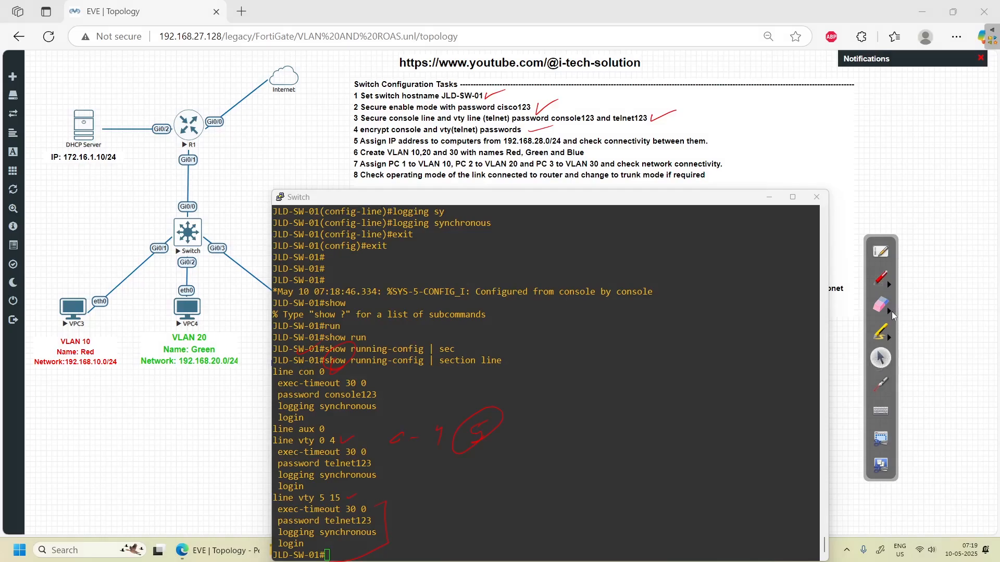
pyautogui.click(971, 322)
pyautogui.click(879, 357)
pyautogui.write('show run')
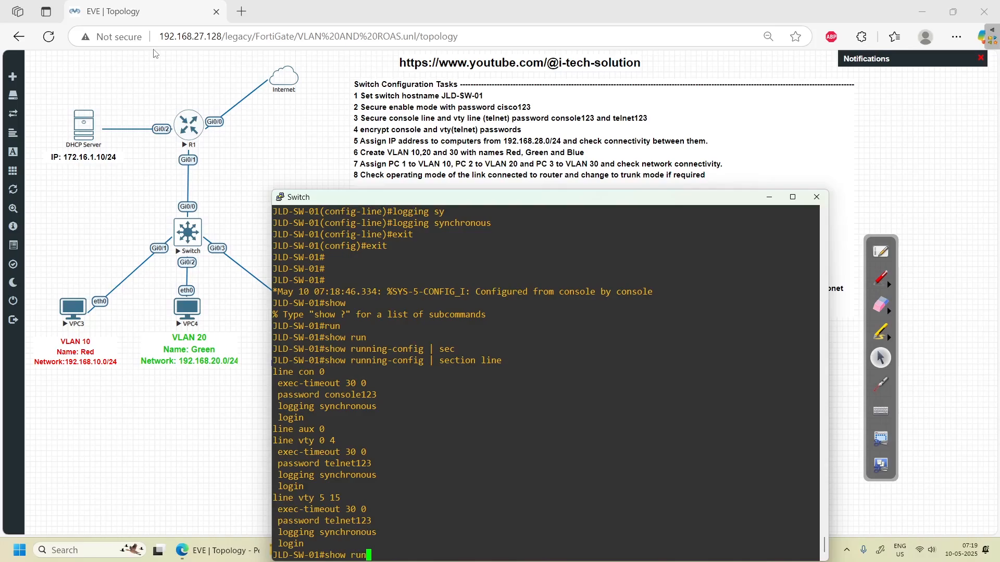
pyautogui.press('Tab')
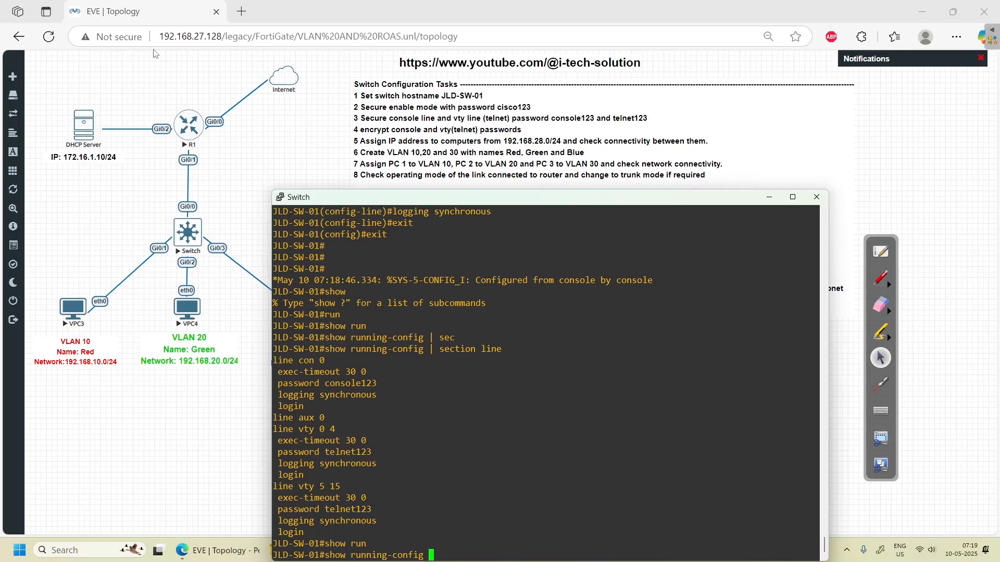
pyautogui.click(880, 279)
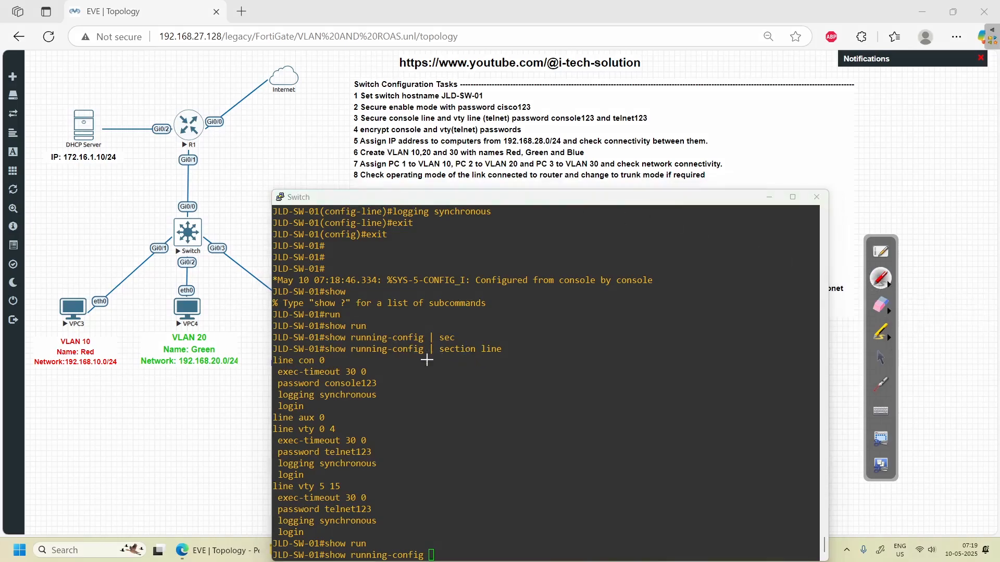
pyautogui.moveTo(333, 356); pyautogui.dragTo(505, 358)
pyautogui.moveTo(331, 358)
pyautogui.mouseDown()
pyautogui.moveTo(394, 361)
pyautogui.moveTo(390, 536)
pyautogui.moveTo(276, 555)
pyautogui.mouseUp()
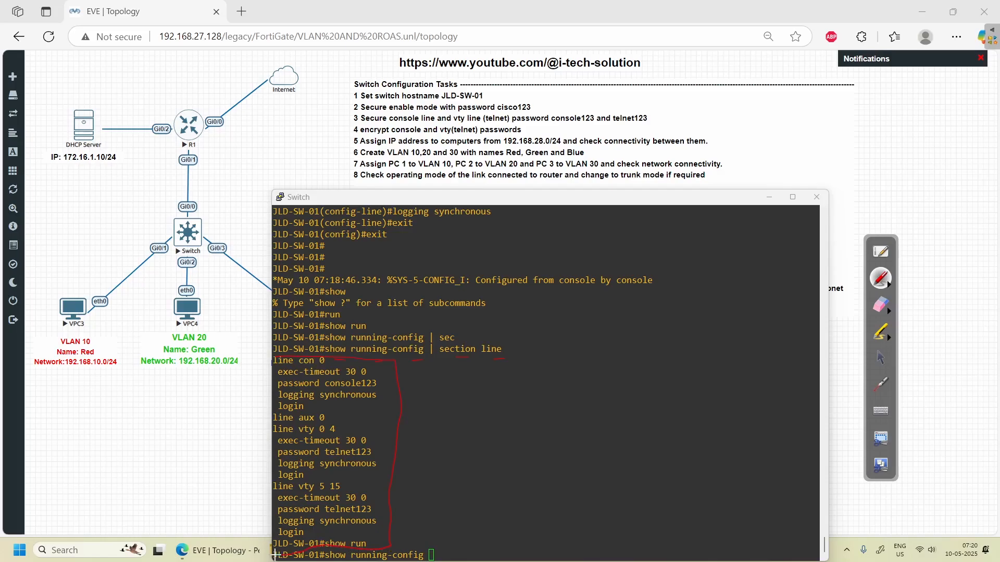
pyautogui.moveTo(331, 363)
pyautogui.mouseDown()
pyautogui.moveTo(344, 359)
pyautogui.moveTo(367, 391)
pyautogui.moveTo(380, 378)
pyautogui.moveTo(323, 387)
pyautogui.moveTo(341, 391)
pyautogui.mouseUp()
pyautogui.moveTo(377, 450)
pyautogui.mouseDown()
pyautogui.moveTo(324, 446)
pyautogui.moveTo(364, 457)
pyautogui.mouseUp()
pyautogui.moveTo(324, 514)
pyautogui.mouseDown()
pyautogui.moveTo(380, 511)
pyautogui.moveTo(335, 502)
pyautogui.moveTo(333, 514)
pyautogui.mouseUp()
pyautogui.moveTo(395, 386); pyautogui.dragTo(403, 387)
pyautogui.moveTo(388, 450); pyautogui.dragTo(404, 447)
pyautogui.moveTo(390, 512)
pyautogui.mouseDown()
pyautogui.moveTo(405, 510)
pyautogui.moveTo(388, 513)
pyautogui.mouseUp()
pyautogui.click(881, 305)
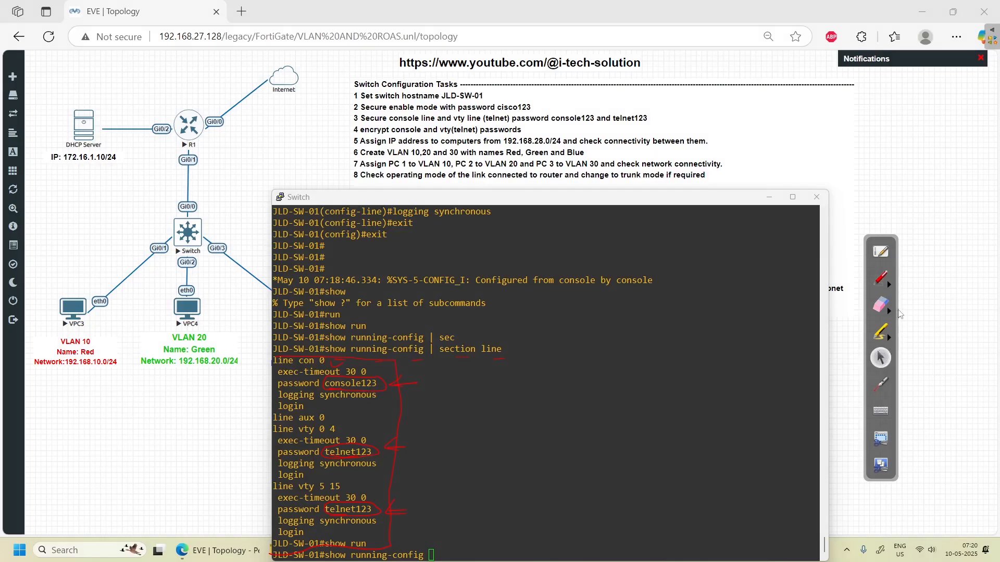
pyautogui.click(980, 317)
pyautogui.click(880, 358)
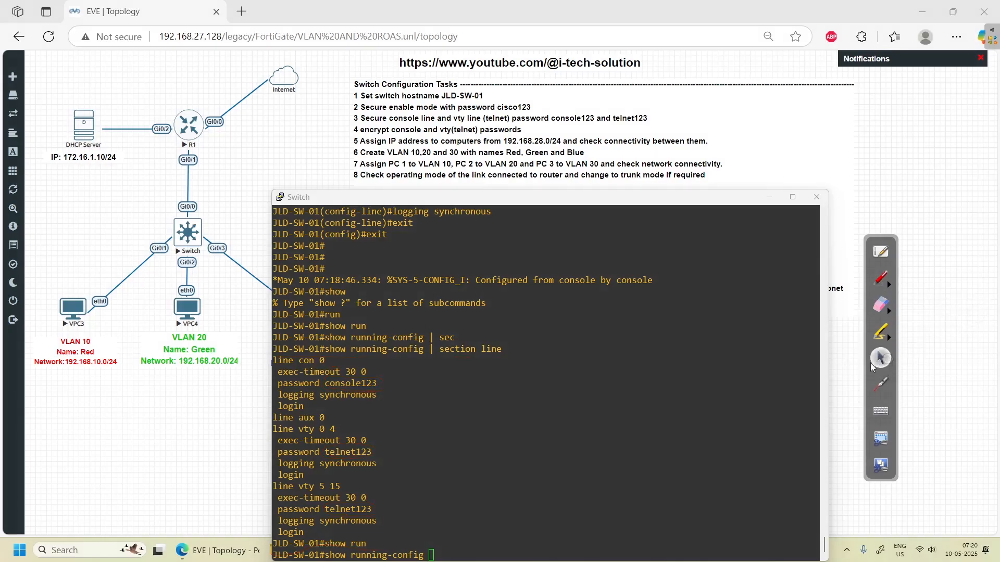
# - Enter global configuration mode with configure terminal
pyautogui.press('BackSpace')
pyautogui.press('BackSpace')
pyautogui.press('BackSpace')
pyautogui.press('BackSpace')
pyautogui.press('BackSpace')
pyautogui.press('BackSpace')
pyautogui.press('BackSpace')
pyautogui.press('BackSpace')
pyautogui.press('BackSpace')
pyautogui.press('BackSpace')
pyautogui.press('BackSpace')
pyautogui.press('BackSpace')
pyautogui.press('BackSpace')
pyautogui.press('BackSpace')
pyautogui.press('BackSpace')
pyautogui.press('BackSpace')
pyautogui.press('BackSpace')
pyautogui.press('BackSpace')
pyautogui.press('BackSpace')
pyautogui.press('BackSpace')
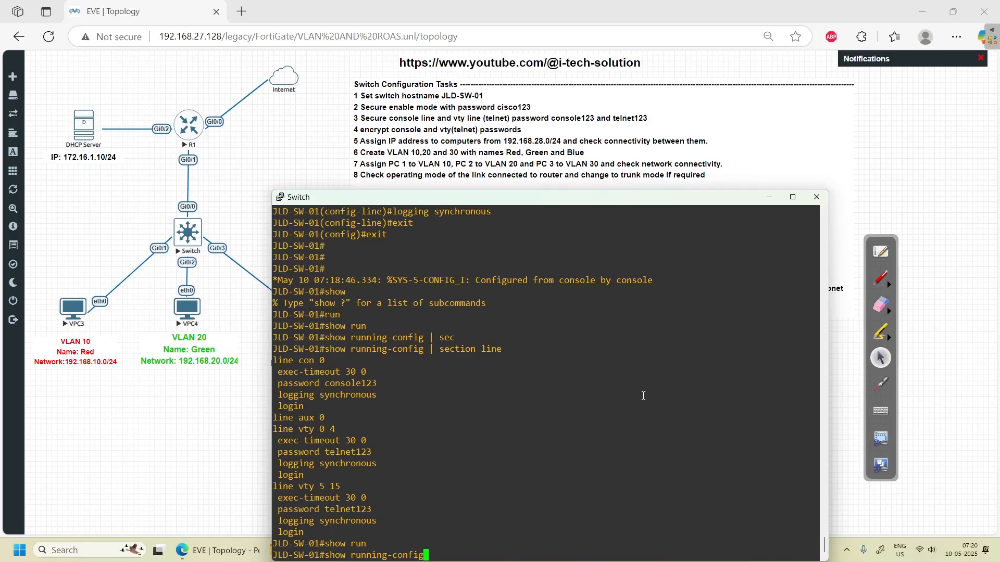
pyautogui.write('conf')
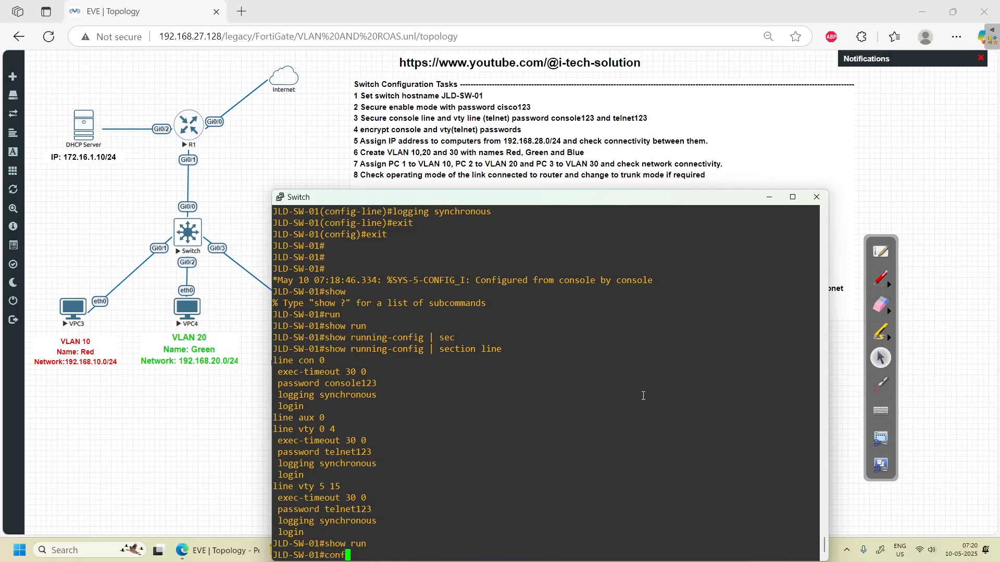
pyautogui.press('Tab')
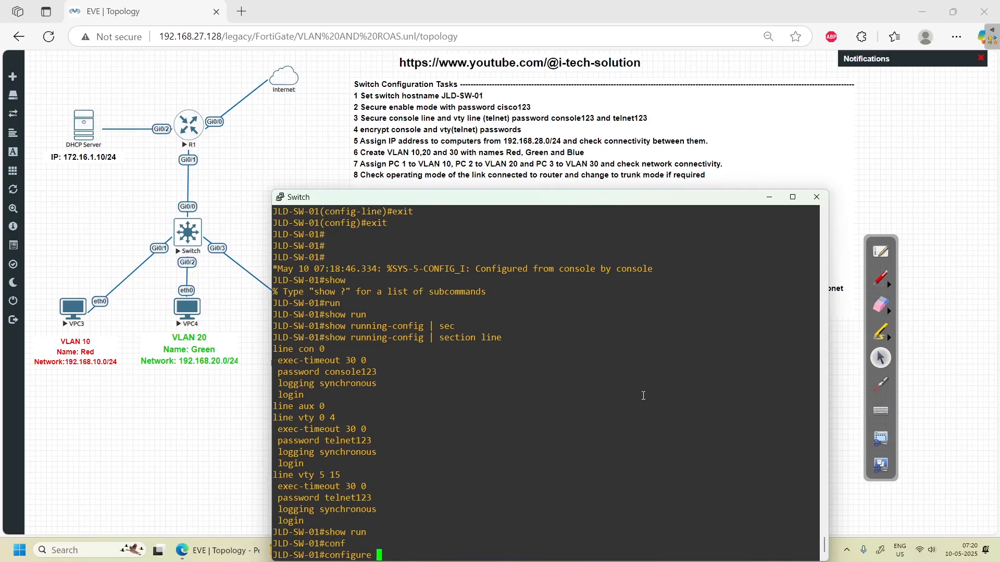
pyautogui.write('ter')
pyautogui.press('Tab')
pyautogui.press('Return')
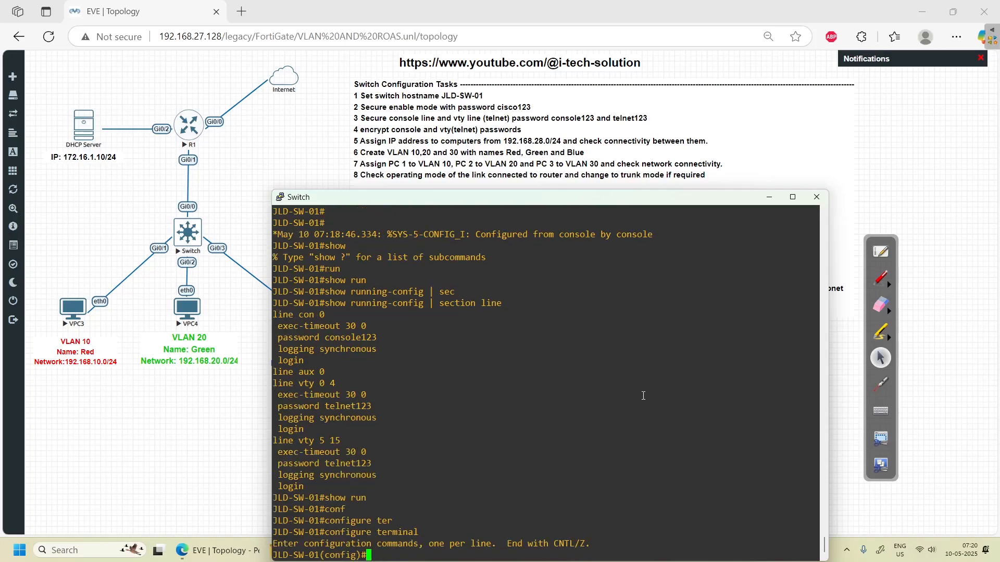
# - Enable service password-encryption on the switch
pyautogui.write('serv')
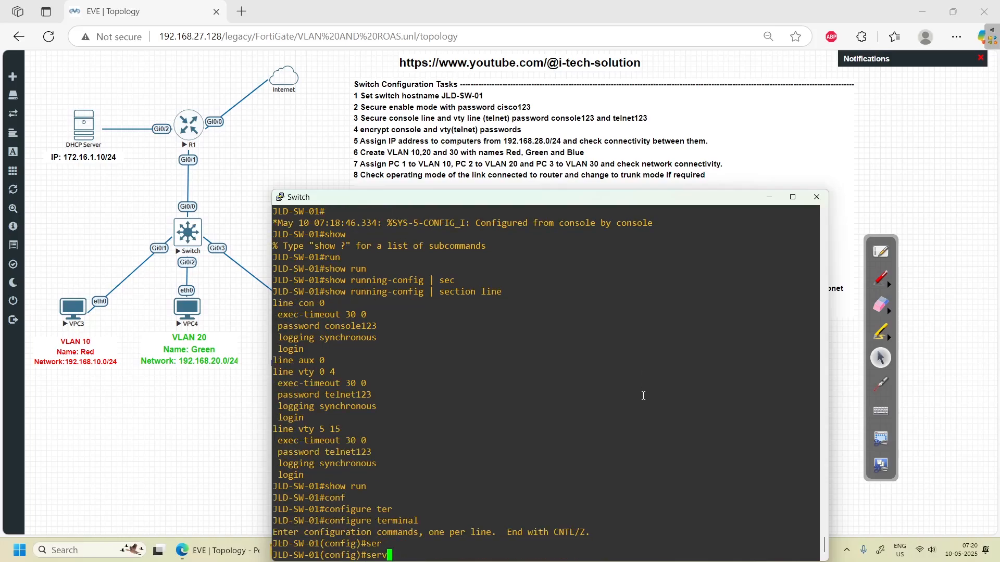
pyautogui.press('Tab')
pyautogui.write('pas')
pyautogui.press('Tab')
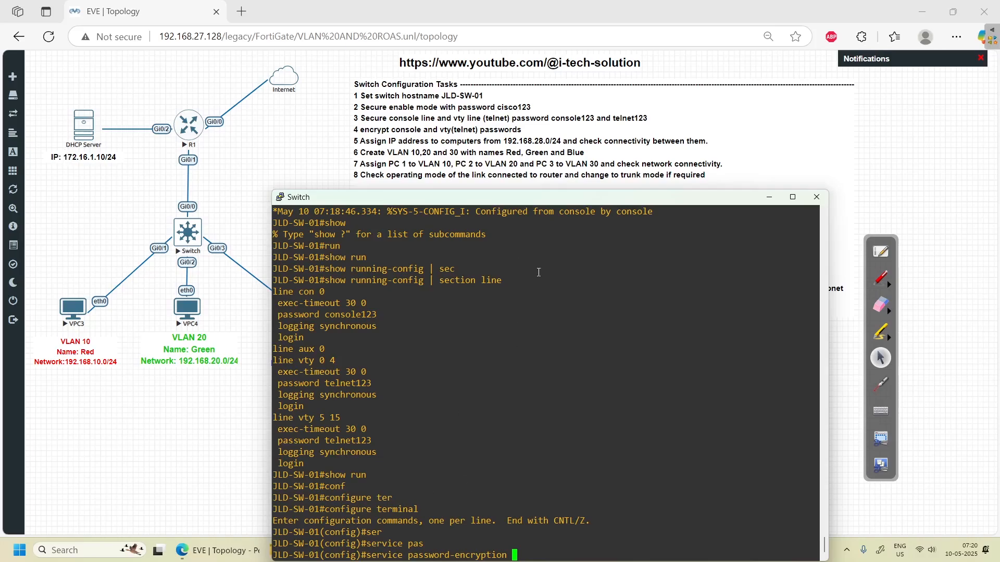
pyautogui.moveTo(495, 201); pyautogui.dragTo(485, 149)
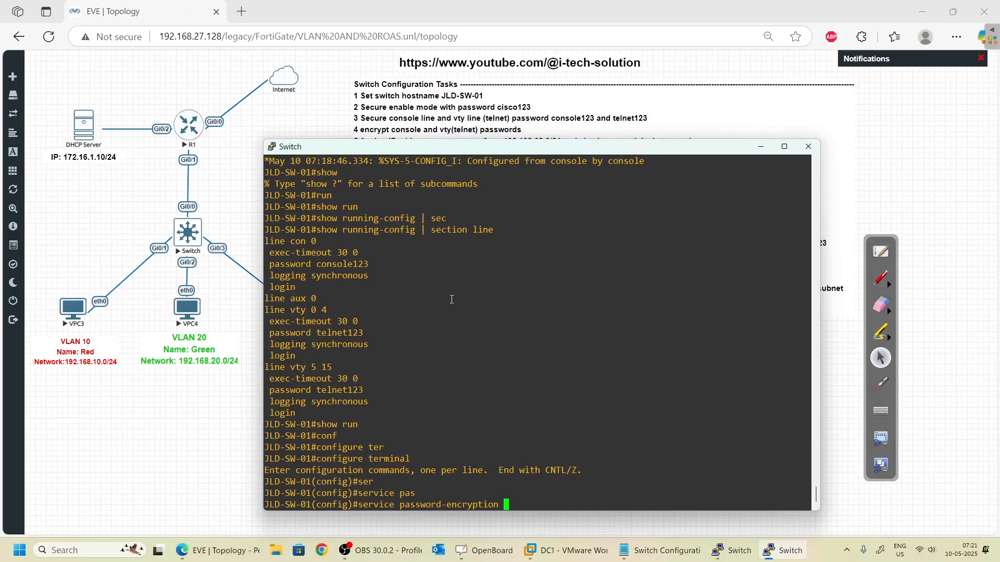
pyautogui.press('Return')
# - Exit configuration mode and begin typing a show run command
pyautogui.write('exit')
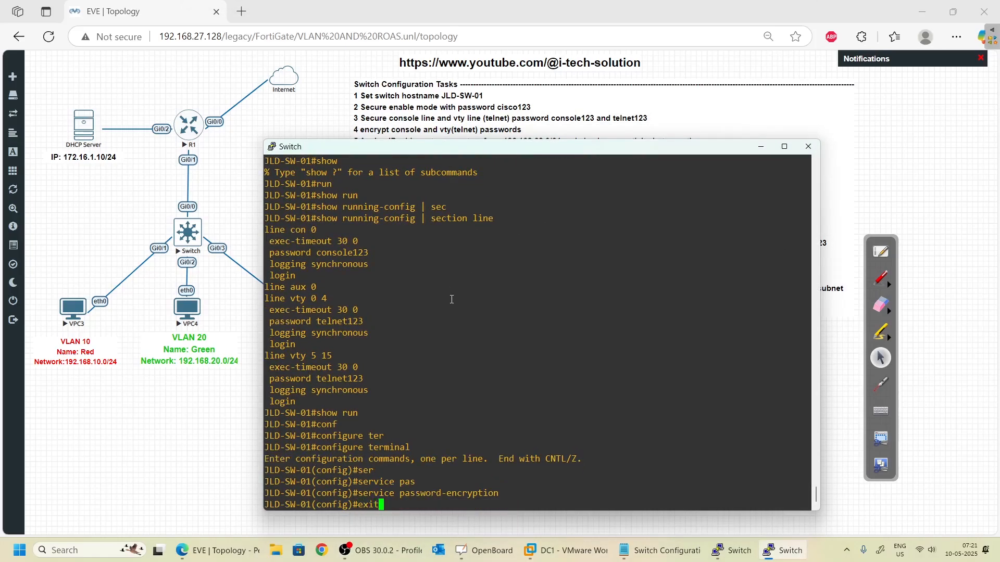
pyautogui.press('Return')
pyautogui.write('show rui')
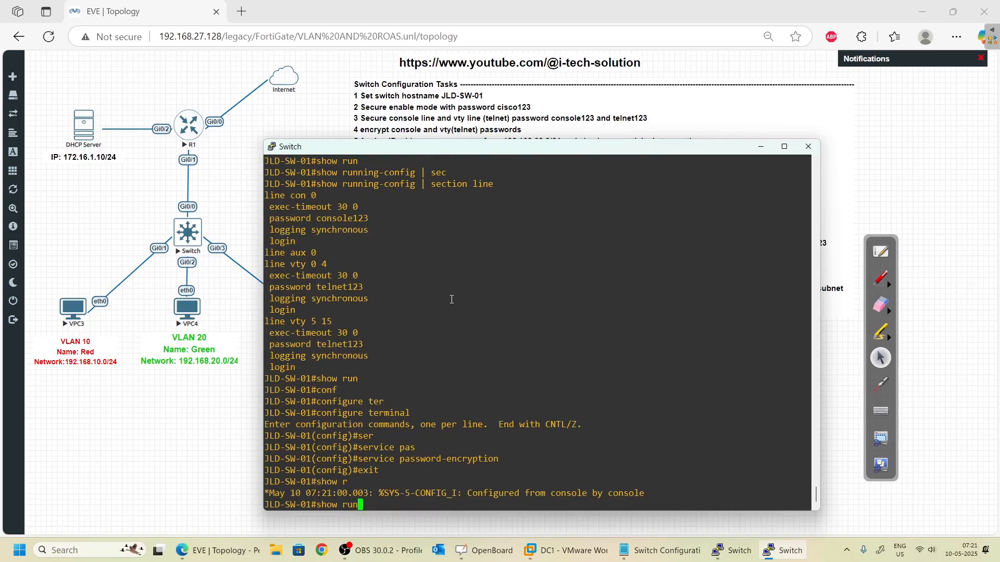
# - Run 'show running-config | section line' to view the encrypted passwords
pyautogui.press('BackSpace')
pyautogui.write('n')
pyautogui.press('Tab')
pyautogui.write('| ')
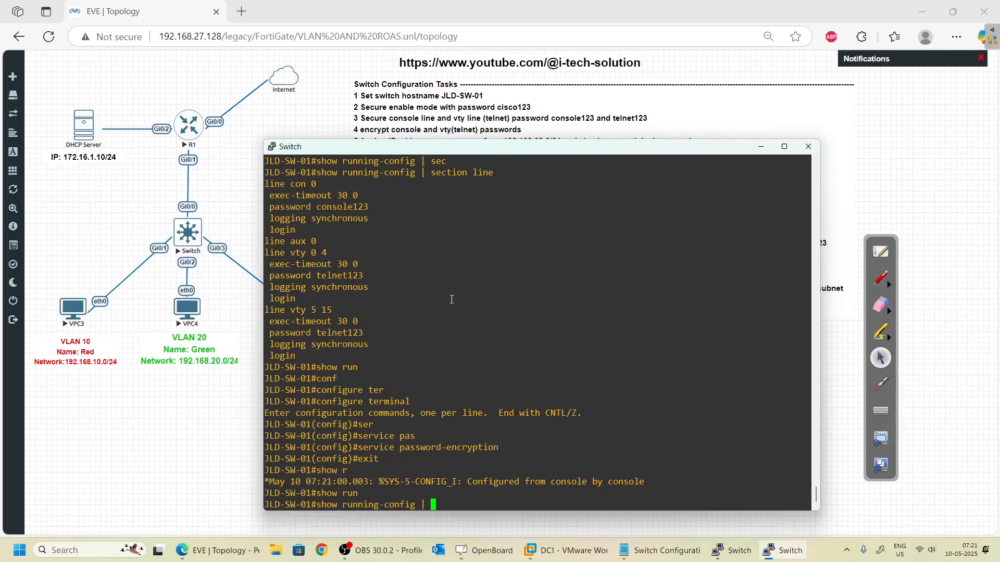
pyautogui.write('sec')
pyautogui.press('Tab')
pyautogui.write('line')
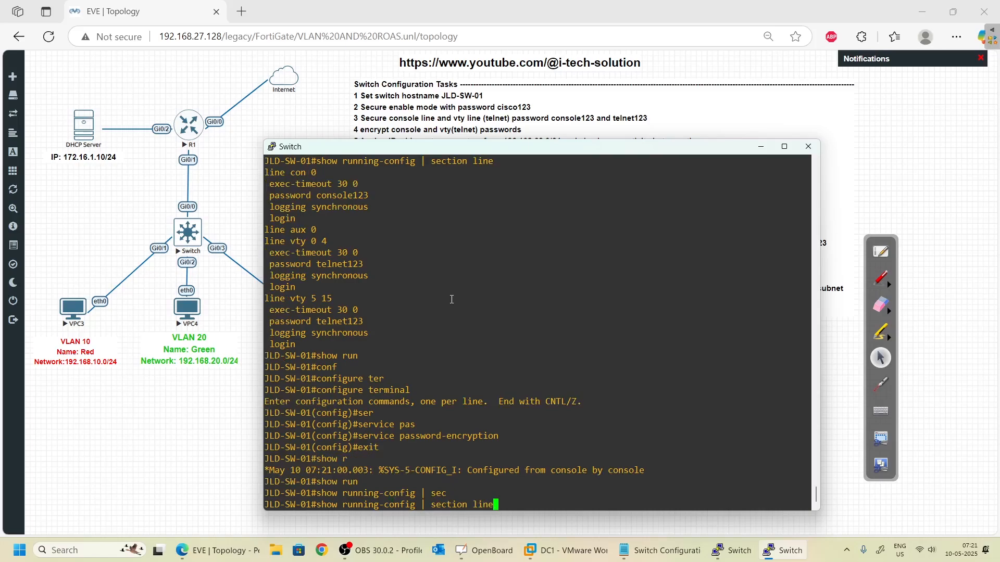
pyautogui.press('Return')
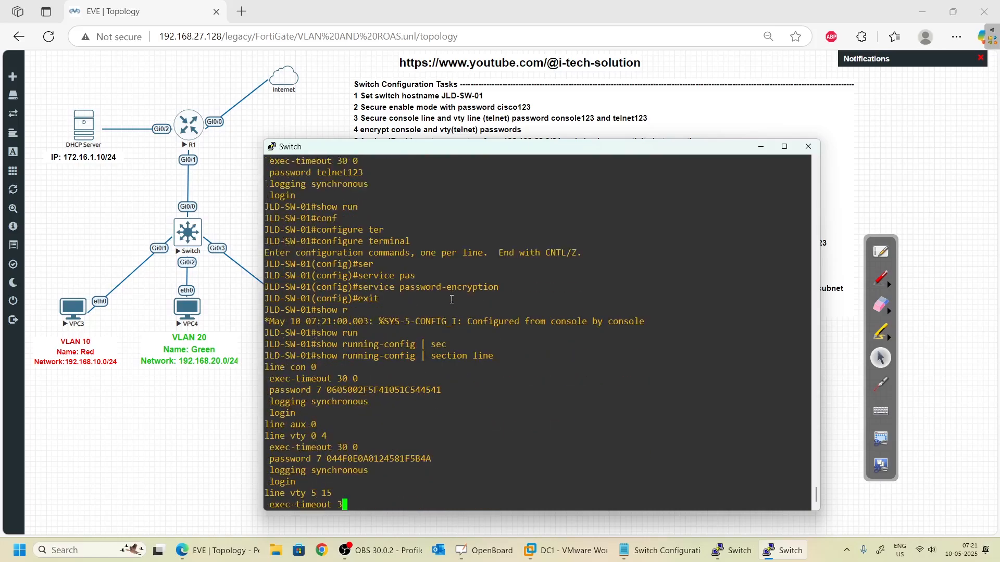
# - Tick the console, vty 0 4 and vty 5 15 'password 7' lines, then reposition the console window
pyautogui.click(880, 279)
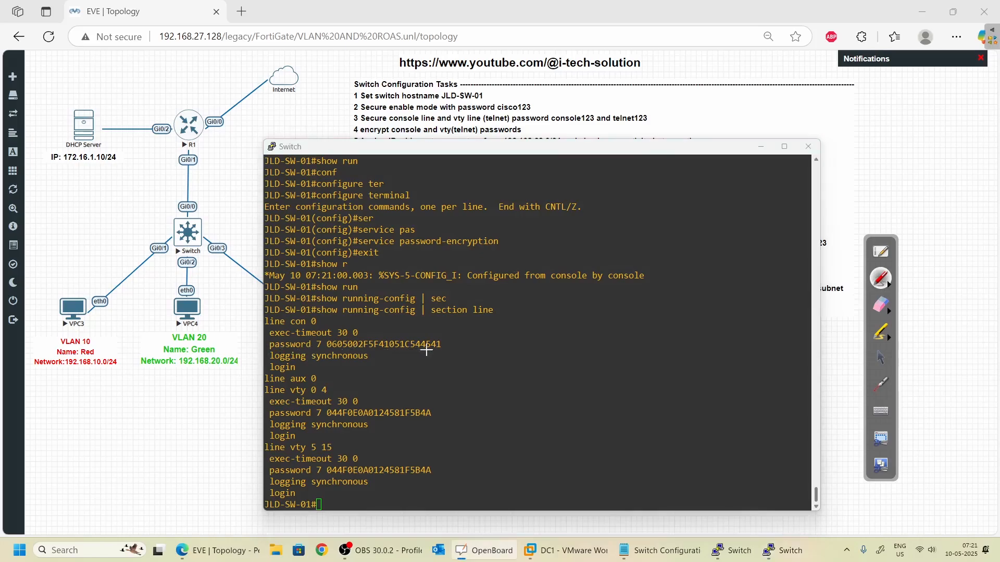
pyautogui.moveTo(451, 346); pyautogui.dragTo(472, 341)
pyautogui.moveTo(443, 409); pyautogui.dragTo(442, 415)
pyautogui.moveTo(437, 471); pyautogui.dragTo(457, 456)
pyautogui.click(880, 357)
pyautogui.scroll(2, 886, 333)
pyautogui.scroll(3, 344, 296)
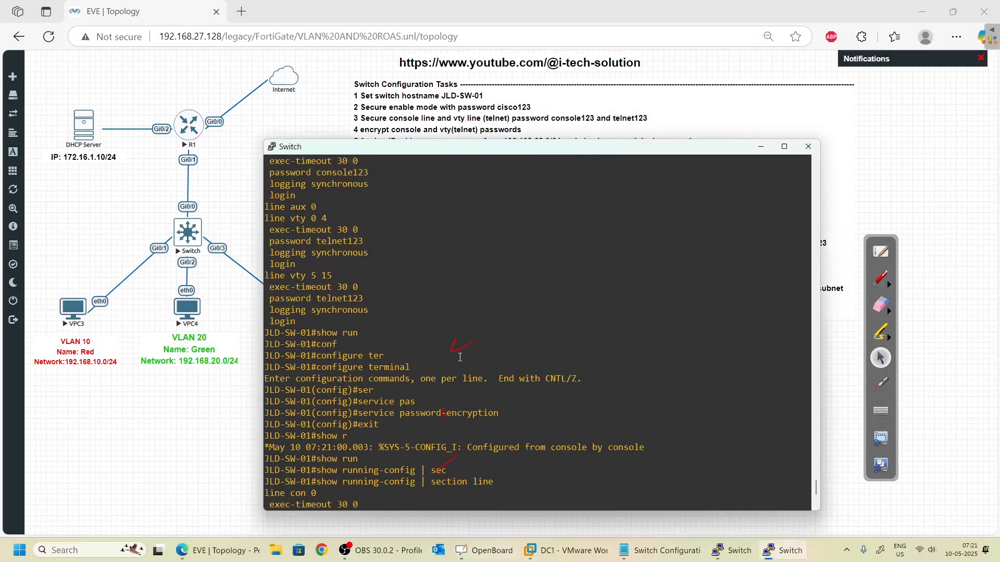
pyautogui.doubleClick(341, 334)
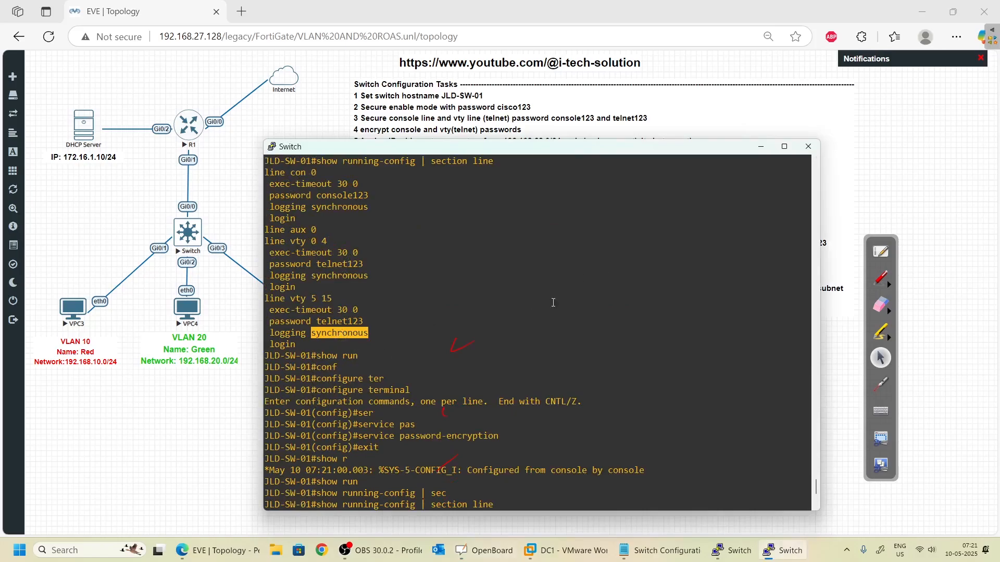
pyautogui.scroll(-6, 481, 403)
pyautogui.moveTo(451, 149); pyautogui.dragTo(440, 179)
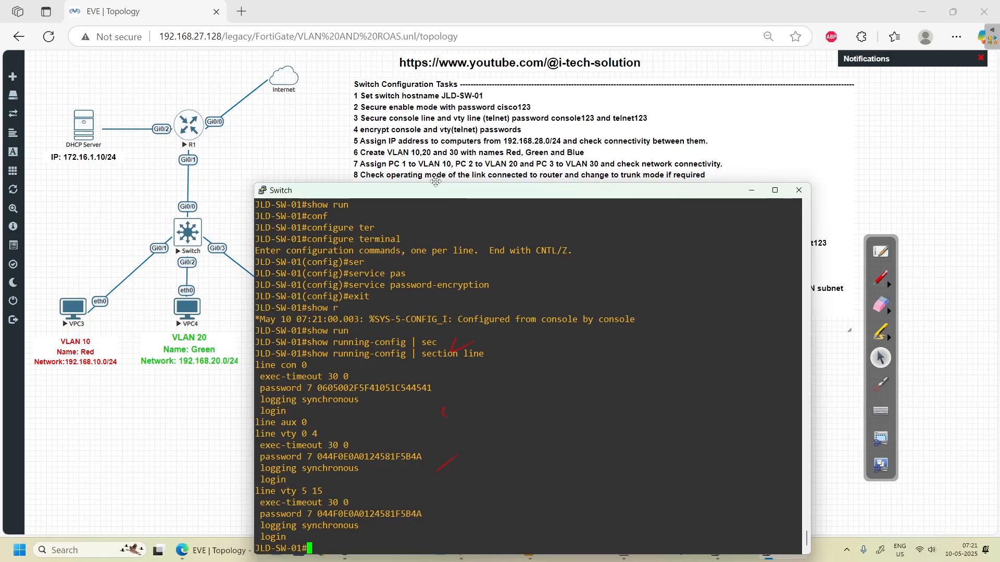
# - Tick task 4 and handwrite an example address plus host numbers 20 and 30 by VPC4 and VPC5
pyautogui.click(880, 279)
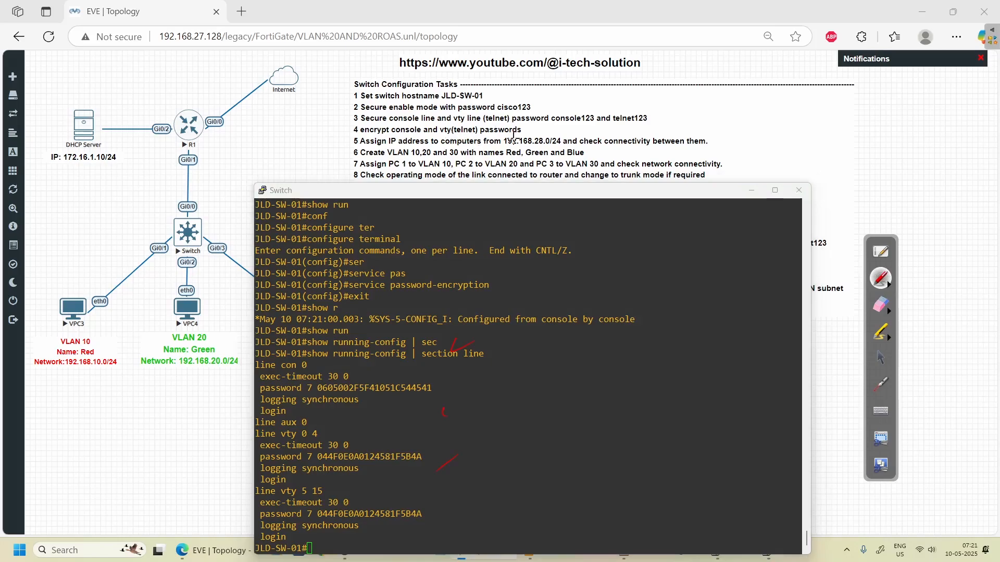
pyautogui.moveTo(511, 131)
pyautogui.mouseDown()
pyautogui.moveTo(565, 137)
pyautogui.moveTo(550, 154)
pyautogui.moveTo(516, 148)
pyautogui.mouseUp()
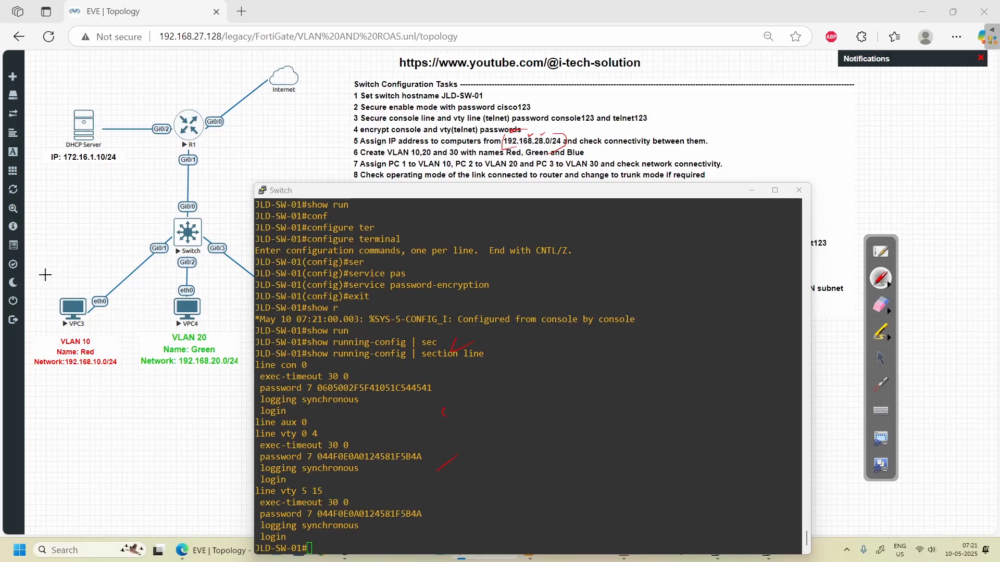
pyautogui.moveTo(42, 274)
pyautogui.mouseDown()
pyautogui.moveTo(37, 290)
pyautogui.moveTo(119, 271)
pyautogui.moveTo(140, 249)
pyautogui.moveTo(148, 257)
pyautogui.mouseUp()
pyautogui.click(78, 279)
pyautogui.click(131, 267)
pyautogui.moveTo(162, 240)
pyautogui.mouseDown()
pyautogui.moveTo(171, 249)
pyautogui.moveTo(183, 235)
pyautogui.mouseUp()
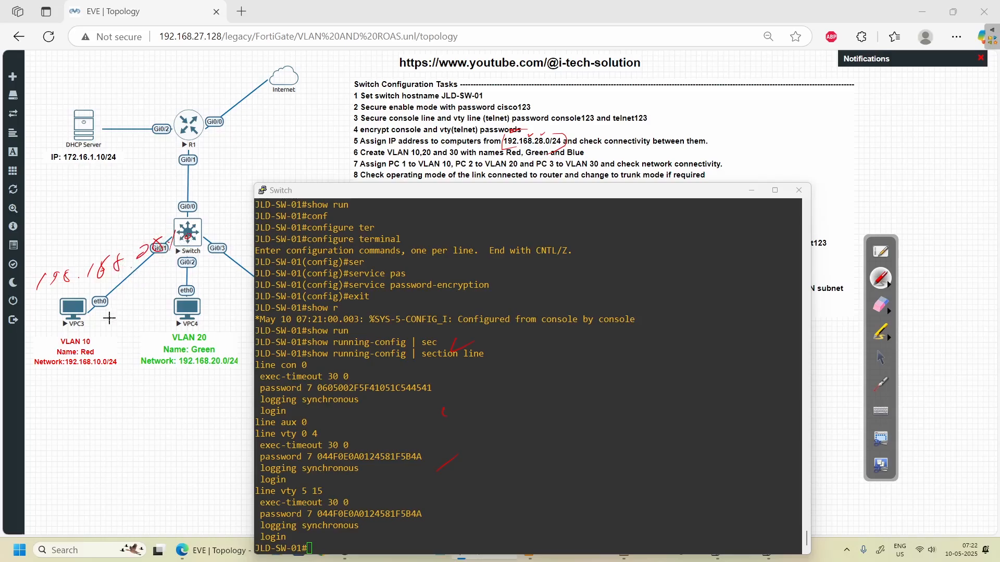
pyautogui.moveTo(120, 289)
pyautogui.mouseDown()
pyautogui.moveTo(107, 306)
pyautogui.moveTo(153, 307)
pyautogui.moveTo(164, 293)
pyautogui.mouseUp()
pyautogui.moveTo(233, 283)
pyautogui.mouseDown()
pyautogui.moveTo(232, 295)
pyautogui.moveTo(248, 283)
pyautogui.mouseUp()
pyautogui.click(880, 357)
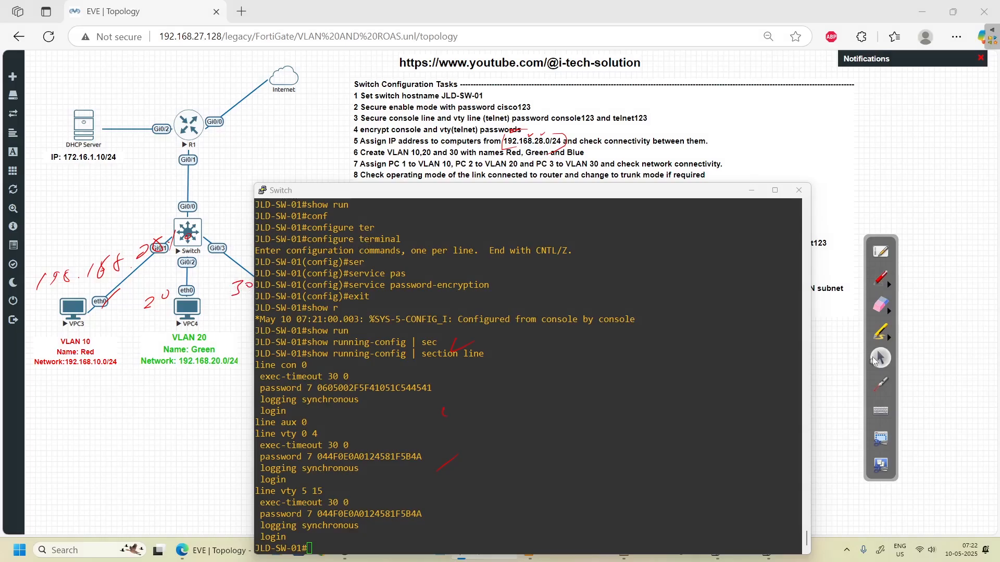
# - Maximize, restore, then minimize the switch console to reveal the topology
pyautogui.click(774, 190)
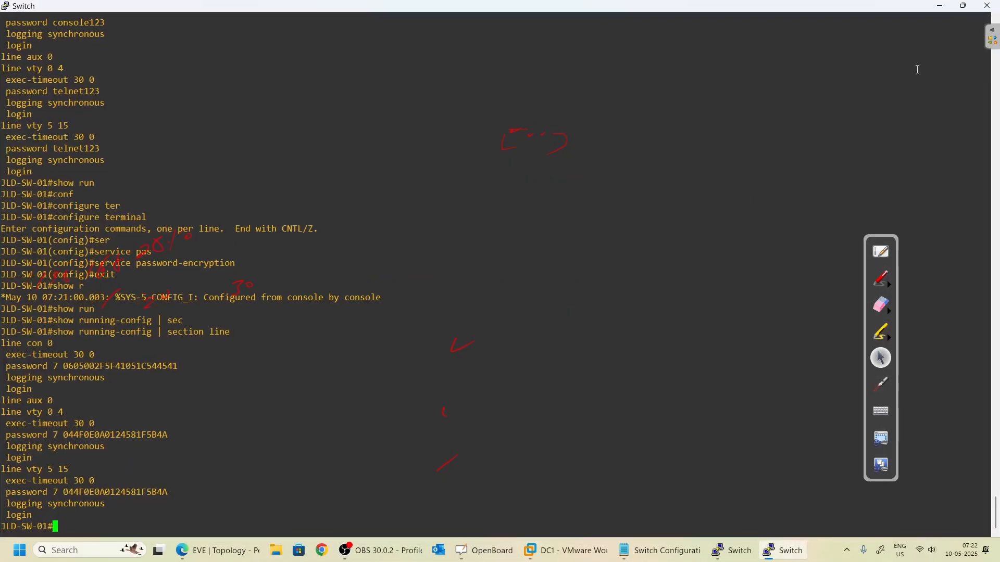
pyautogui.click(964, 5)
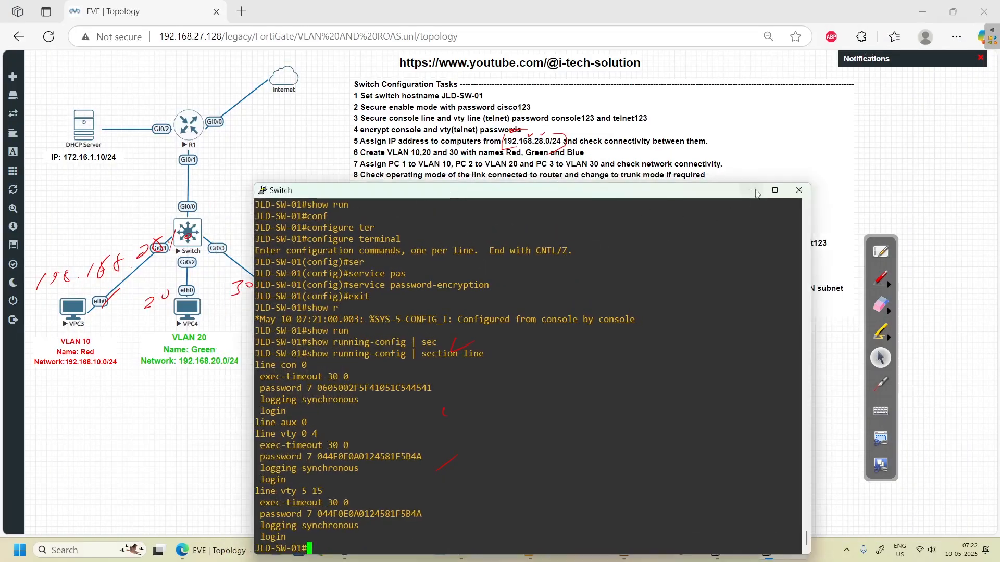
pyautogui.click(752, 191)
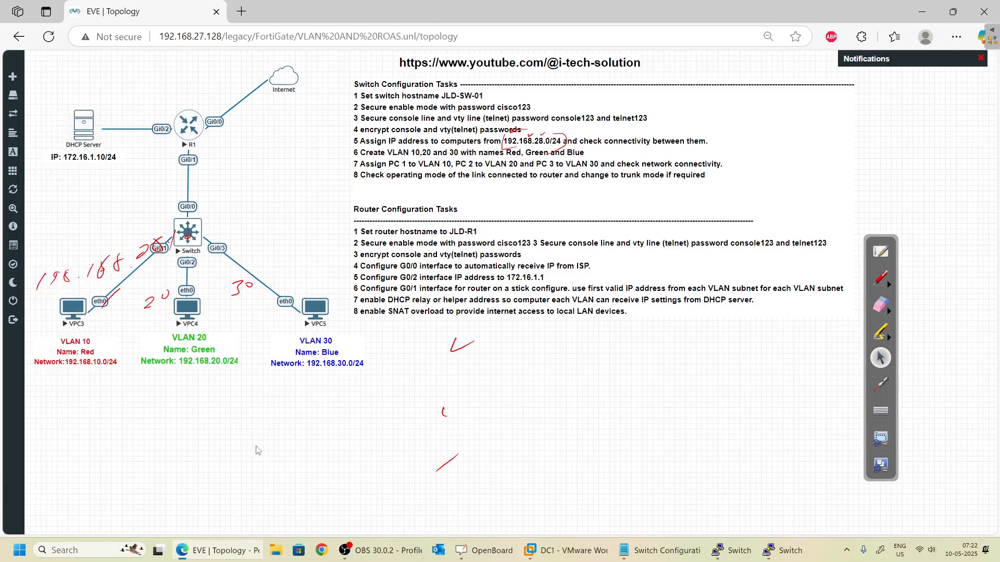
# - Open VPC3's telnet console and view the help for the ip command
pyautogui.click(70, 309)
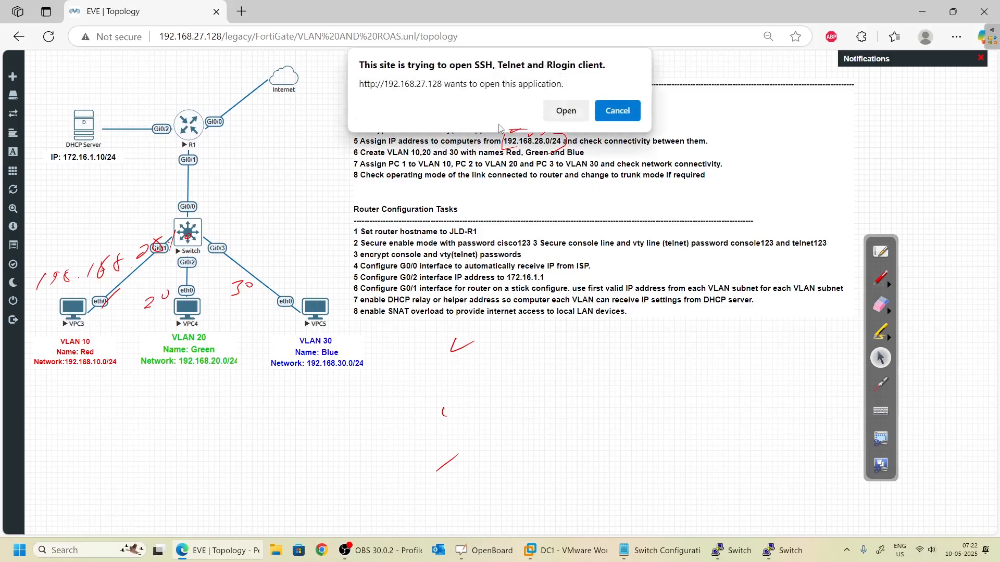
pyautogui.click(557, 111)
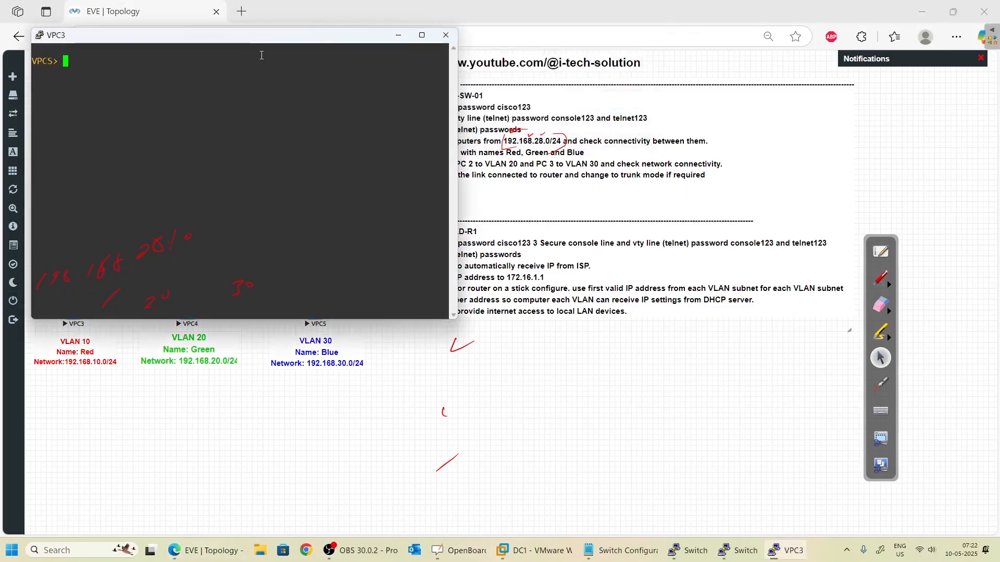
pyautogui.moveTo(229, 44); pyautogui.dragTo(578, 173)
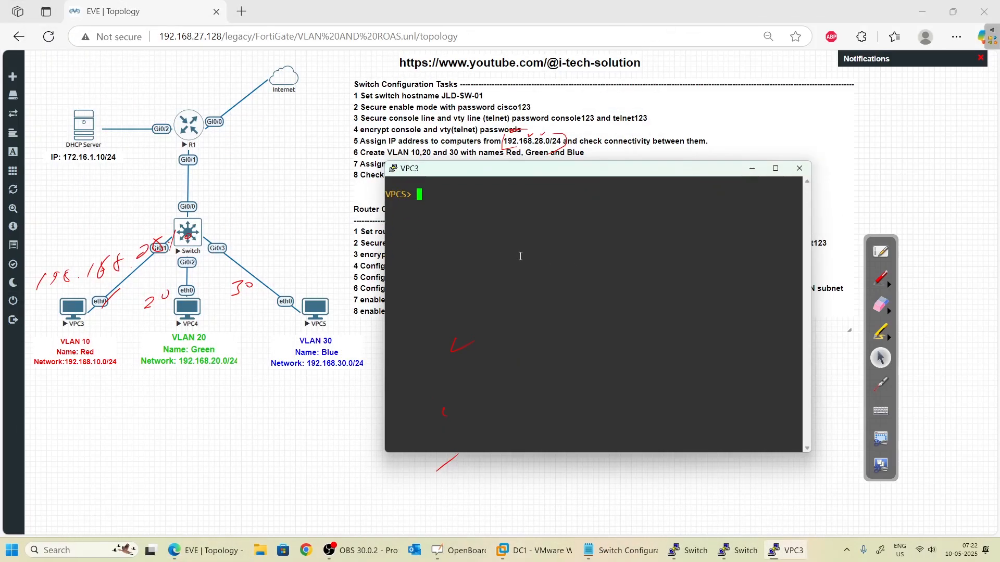
pyautogui.write('ip ?')
pyautogui.press('Return')
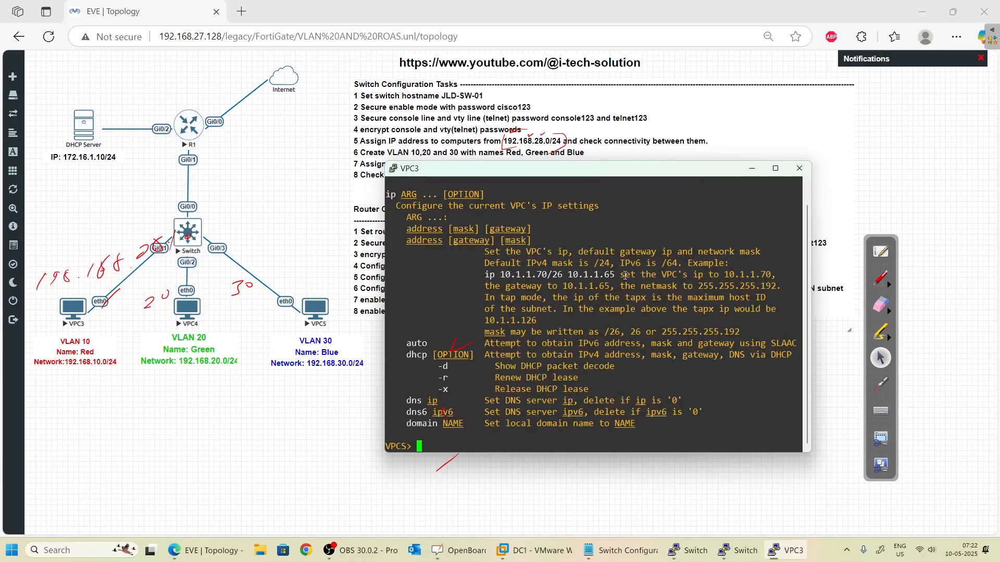
pyautogui.moveTo(614, 276); pyautogui.dragTo(490, 274)
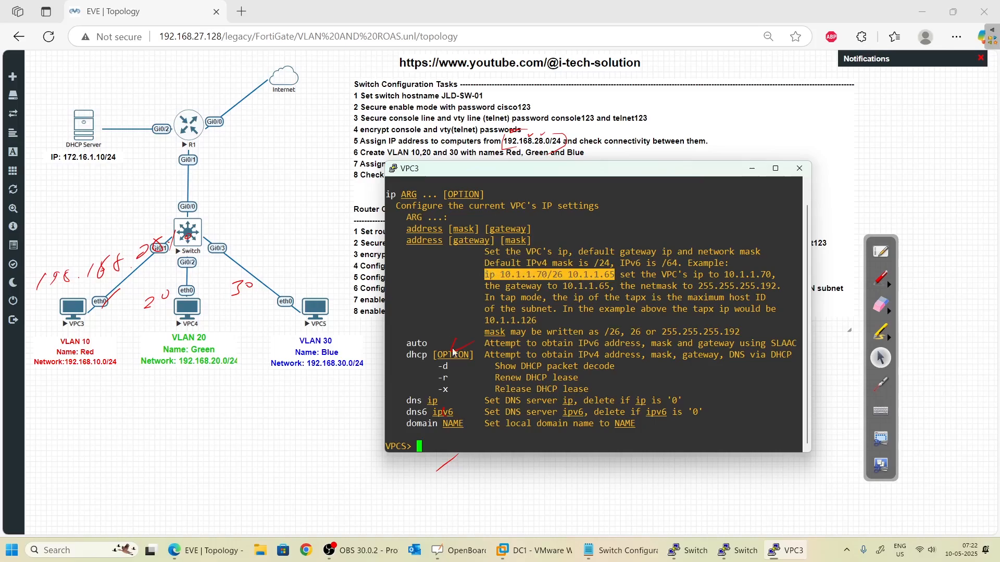
pyautogui.click(464, 440)
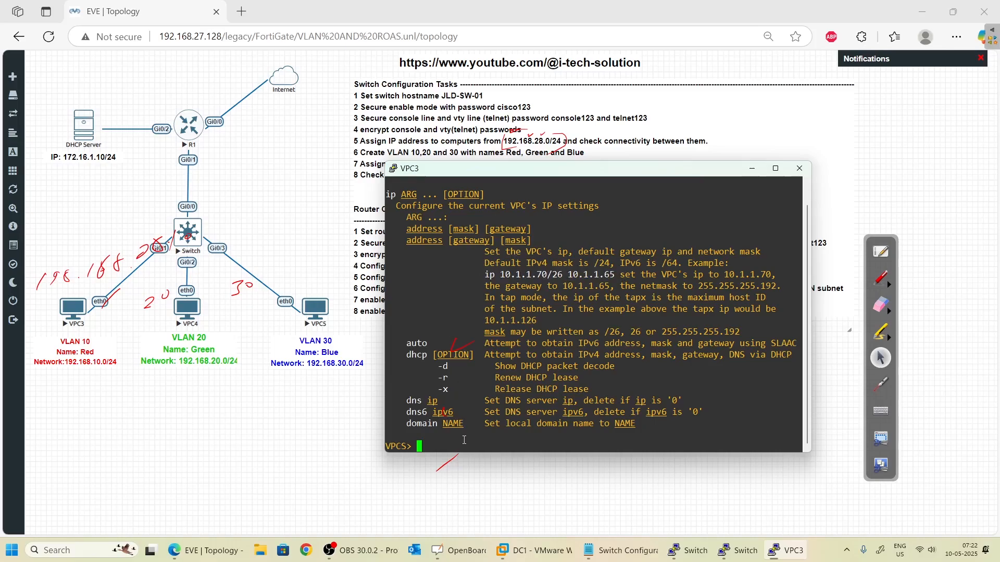
# - Assign VPC3 the address 192.168.28.10/24
pyautogui.write('ip 192.168.28.10/2')
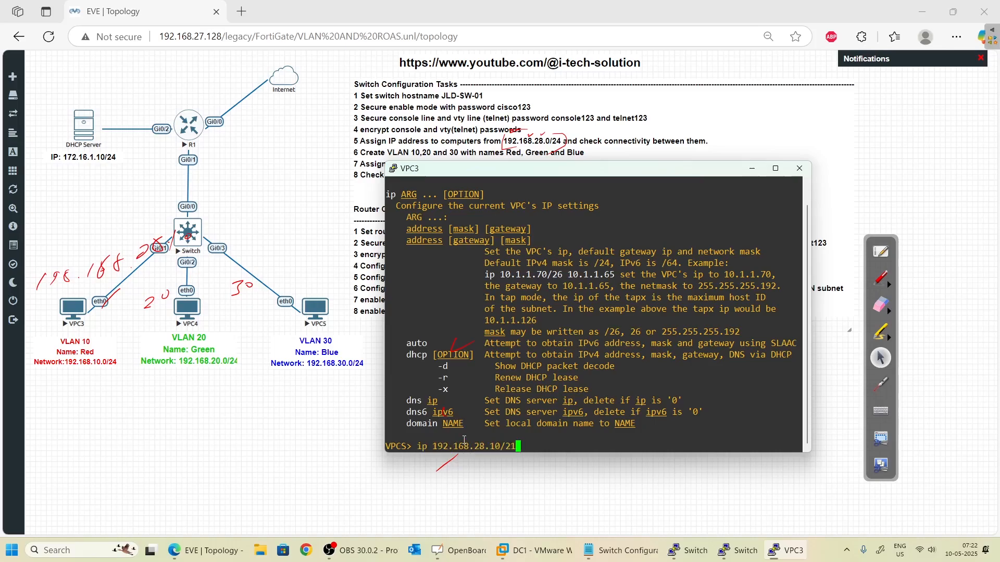
pyautogui.write('4')
pyautogui.press('Return')
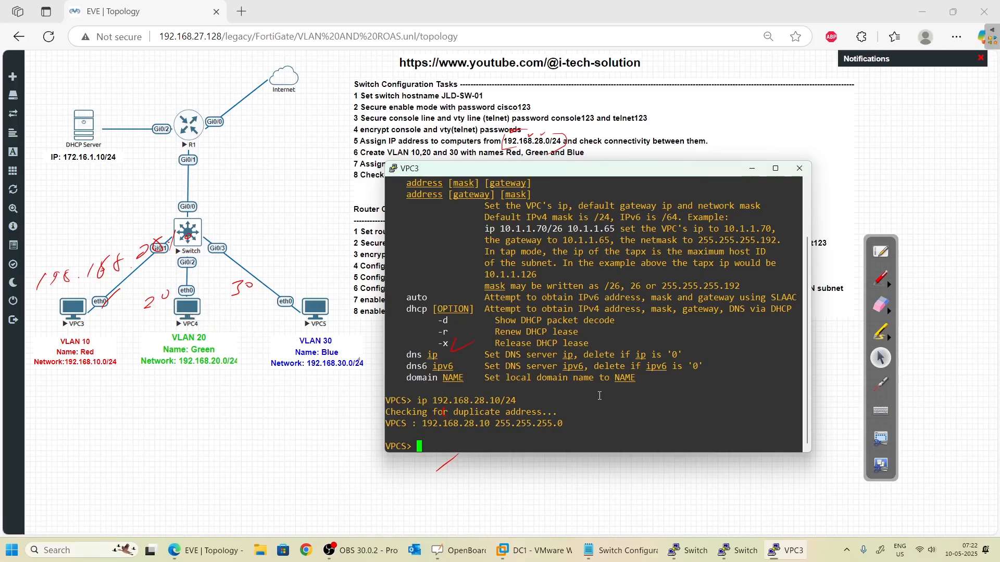
pyautogui.click(193, 318)
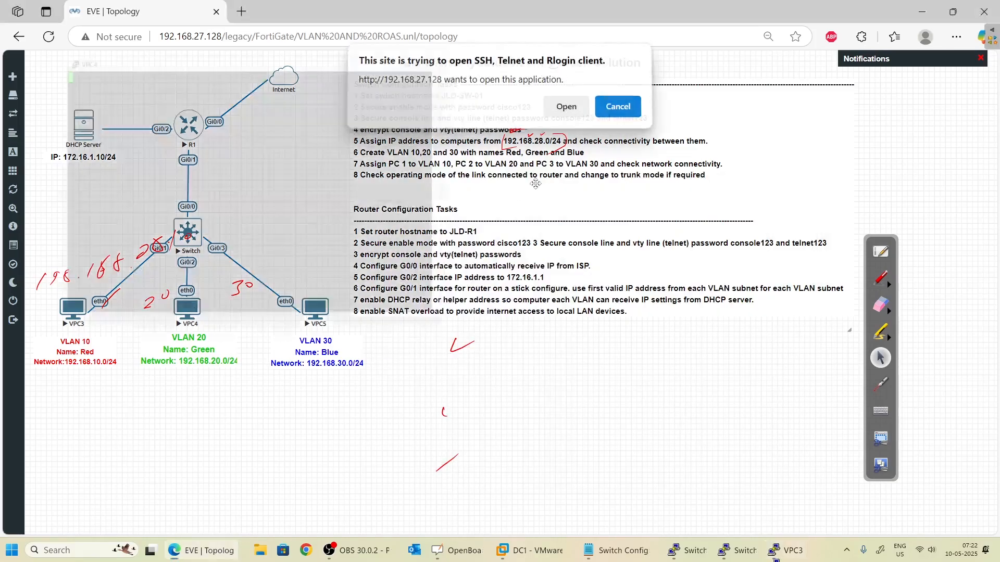
# - Open VPC4's telnet console and assign it 192.168.28.20/24
pyautogui.click(565, 108)
pyautogui.moveTo(268, 63); pyautogui.dragTo(650, 172)
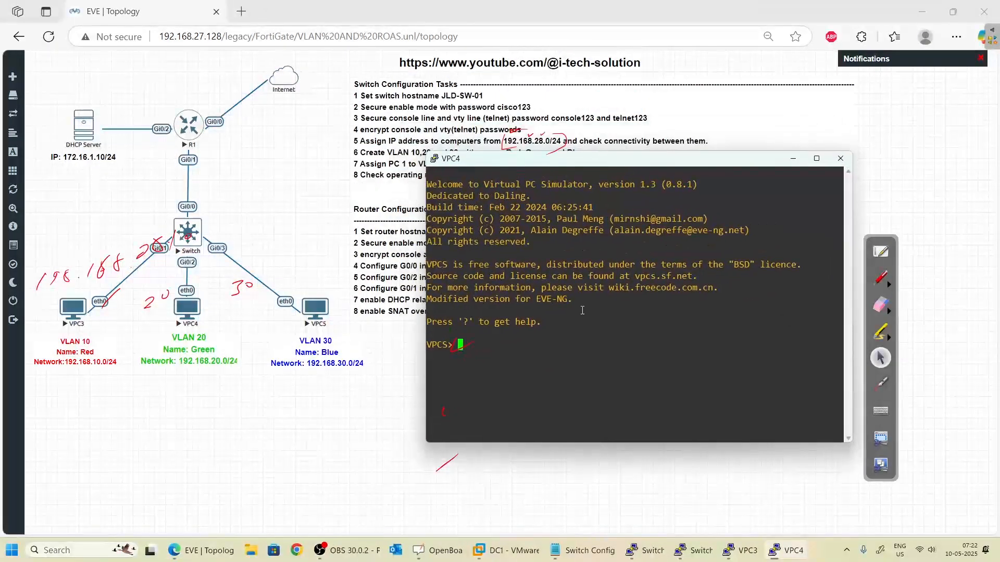
pyautogui.press('Return')
pyautogui.press('Return')
pyautogui.press('Return')
pyautogui.write('ip ')
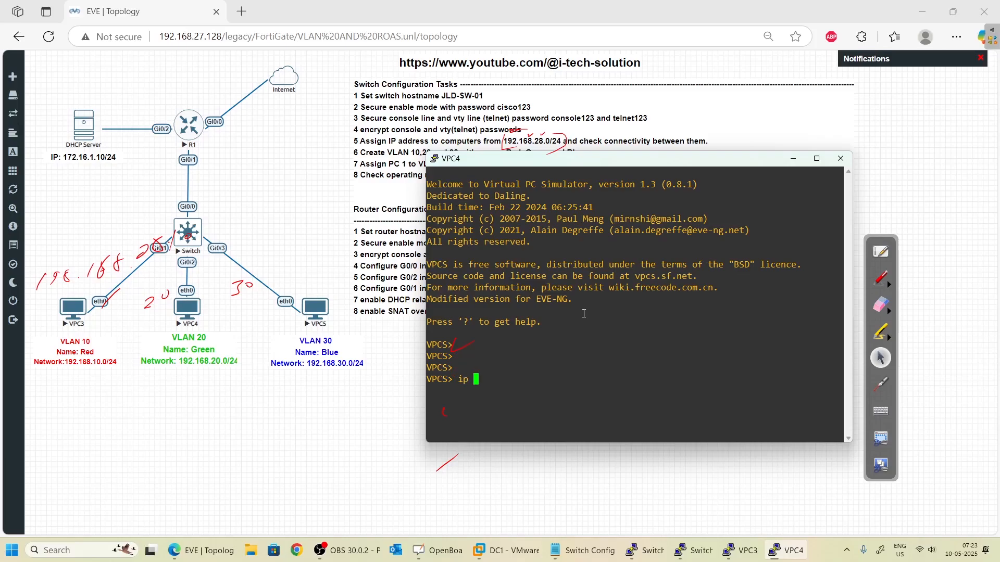
pyautogui.write('192.168.28.20/24')
pyautogui.press('Return')
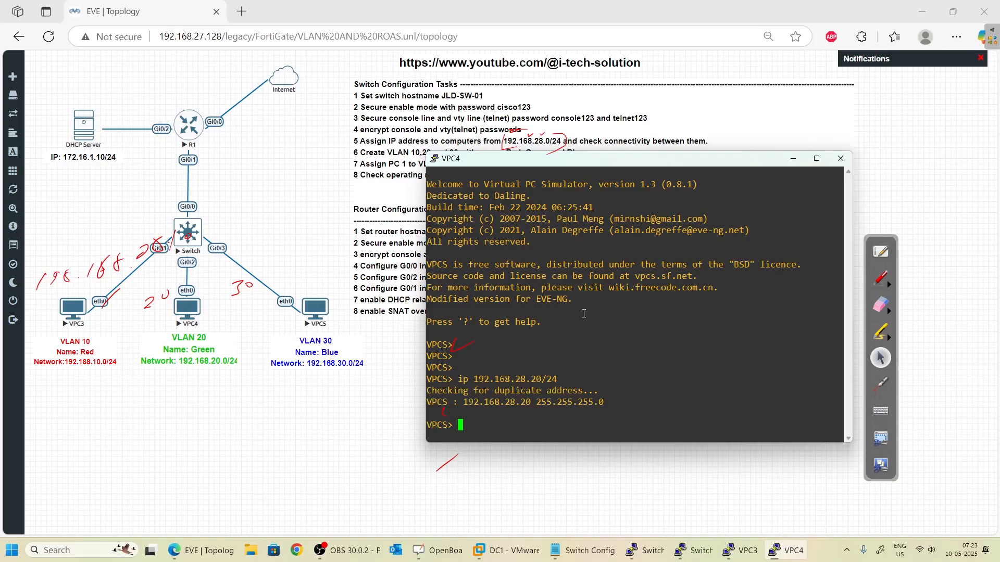
pyautogui.click(315, 308)
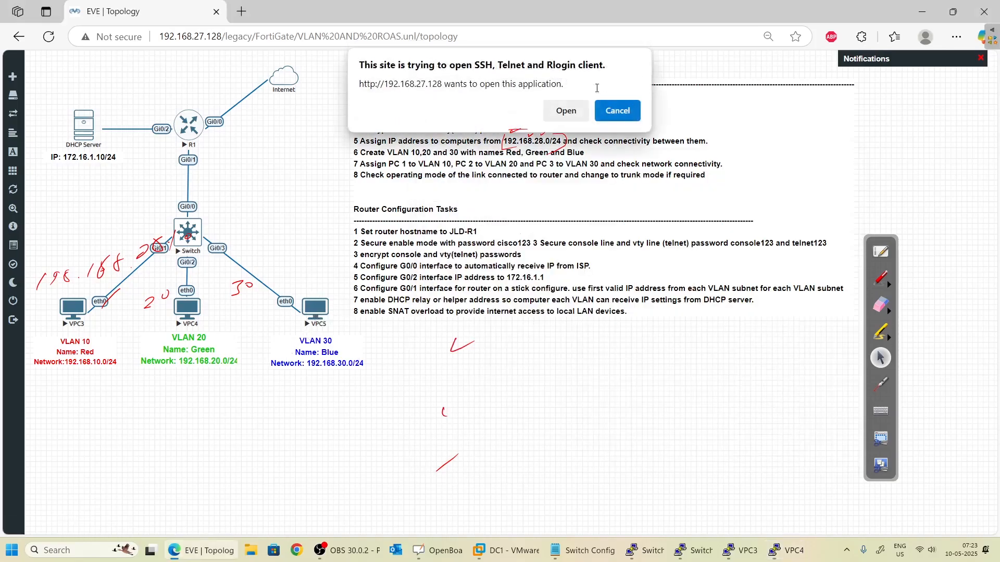
# - Open VPC5's console and assign it 192.168.28.30/24
pyautogui.click(566, 110)
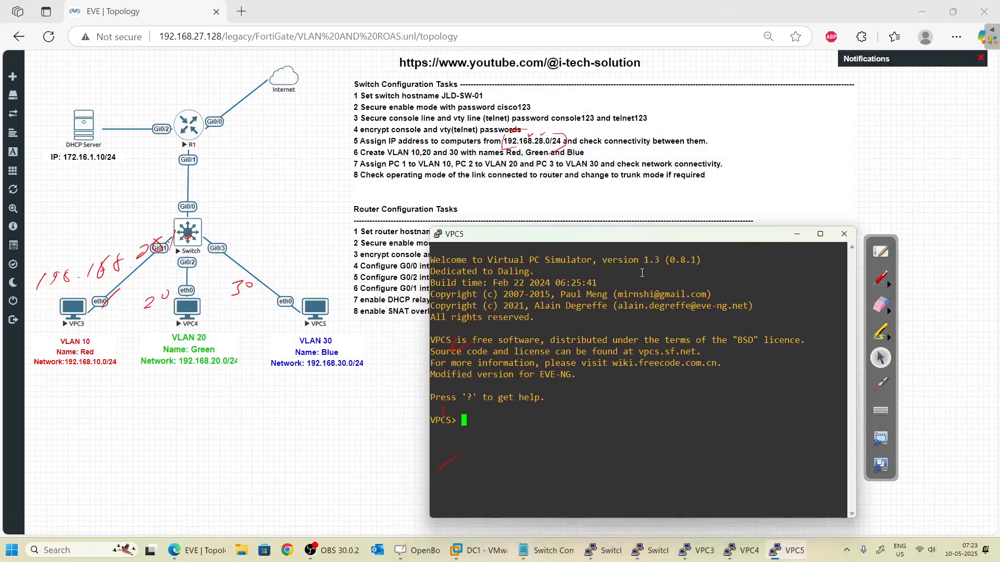
pyautogui.write('ip 192.168.28.30/24')
pyautogui.press('Return')
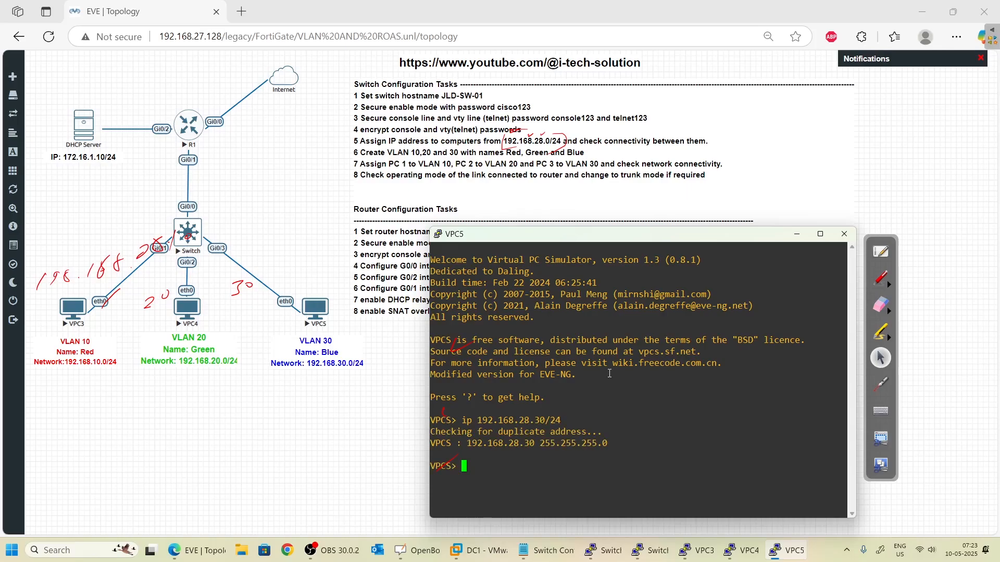
# - Ping VPC3 at 192.168.28.10 from VPC5 and draw the path between them
pyautogui.press('Return')
pyautogui.press('Return')
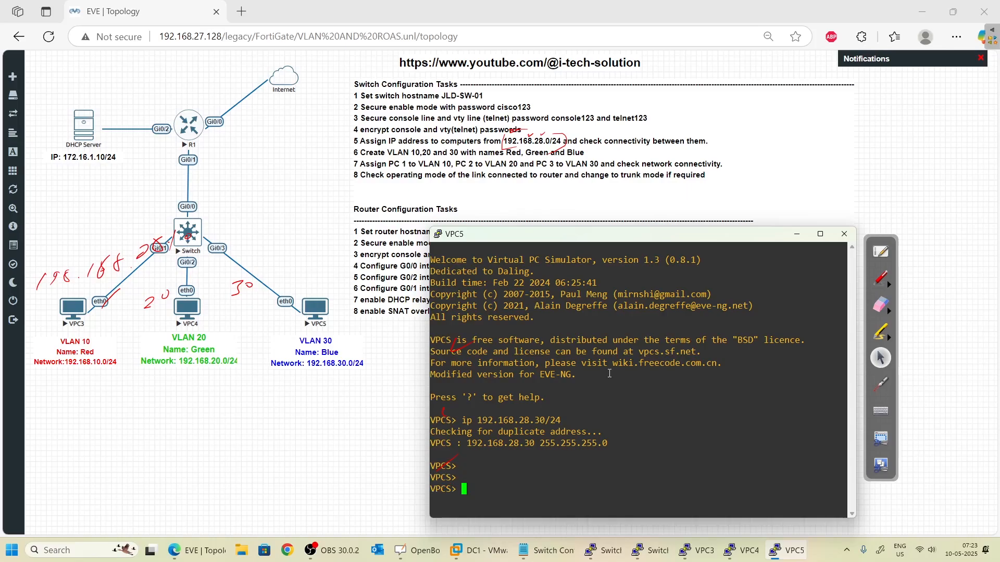
pyautogui.write('ping')
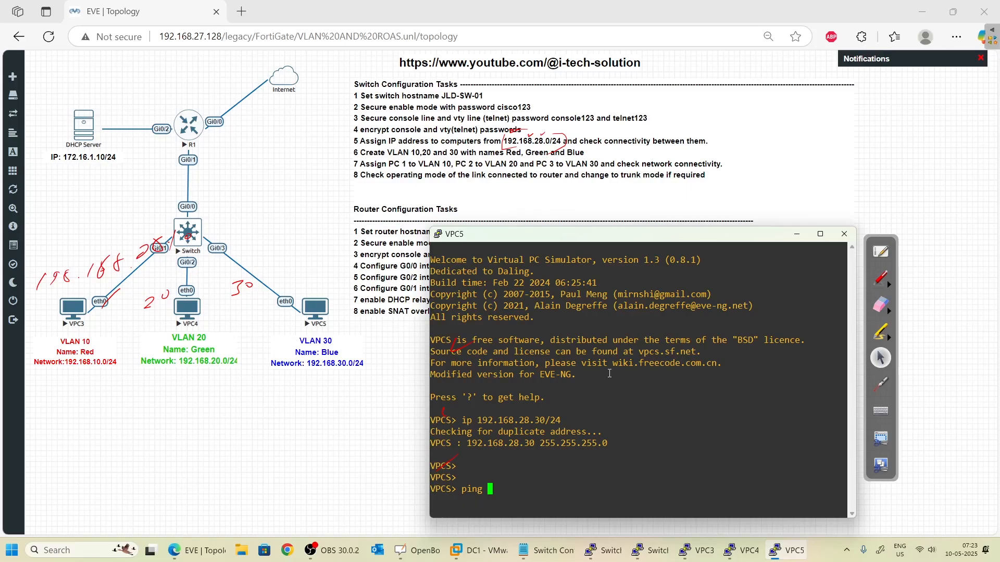
pyautogui.write('192.168.28.10')
pyautogui.press('Return')
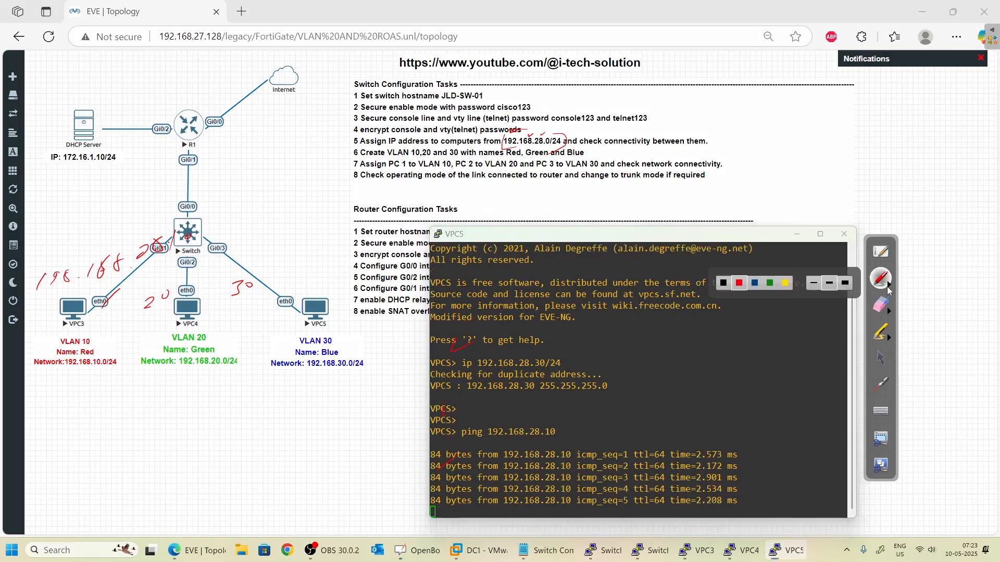
pyautogui.click(881, 279)
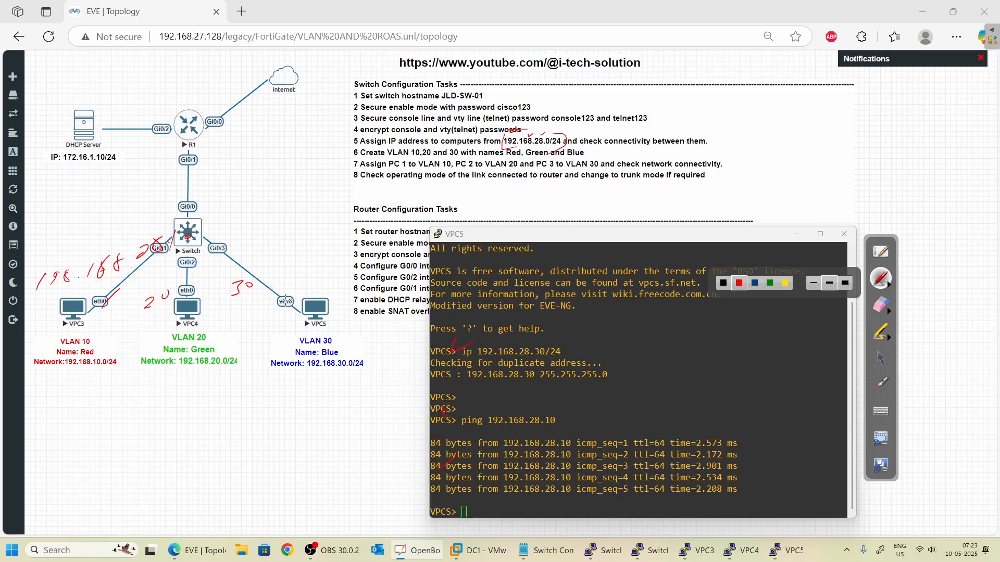
pyautogui.moveTo(312, 291)
pyautogui.mouseDown()
pyautogui.moveTo(127, 281)
pyautogui.moveTo(102, 319)
pyautogui.moveTo(142, 309)
pyautogui.mouseUp()
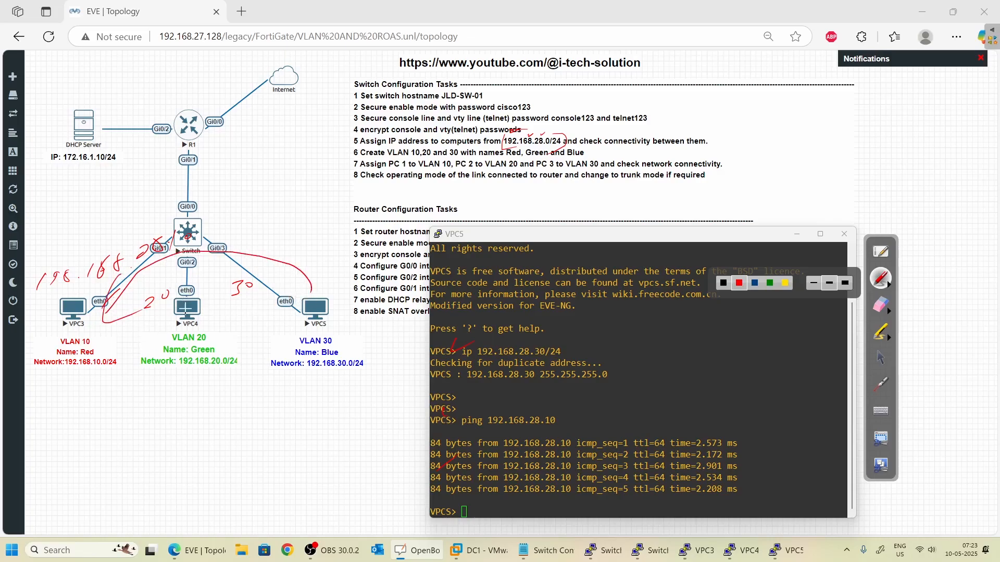
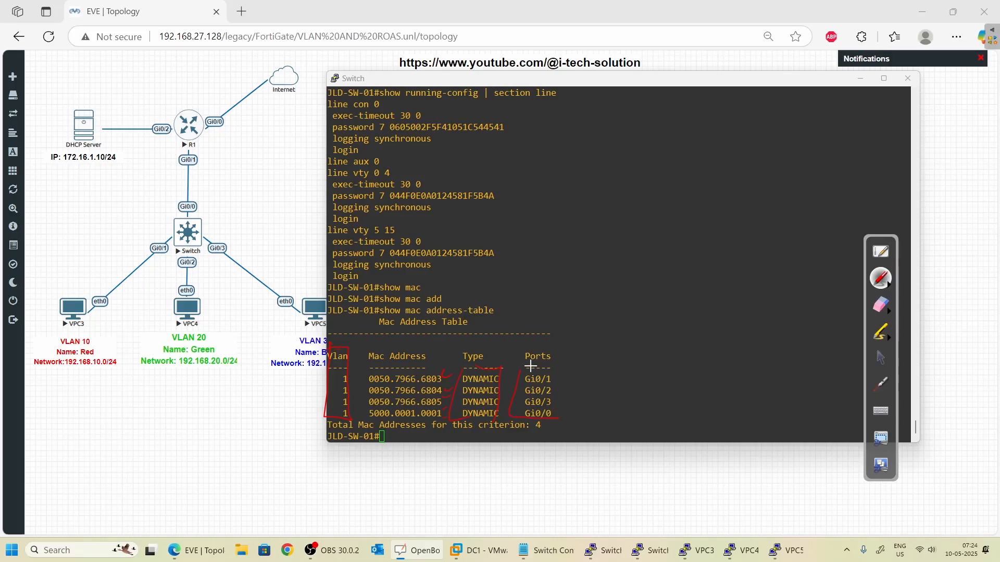
# - Outline the Ports column and the Gi0/0 entry of the MAC address table in red
pyautogui.moveTo(561, 406); pyautogui.dragTo(544, 422)
pyautogui.moveTo(555, 414); pyautogui.dragTo(643, 411)
pyautogui.click(880, 358)
pyautogui.click(686, 11)
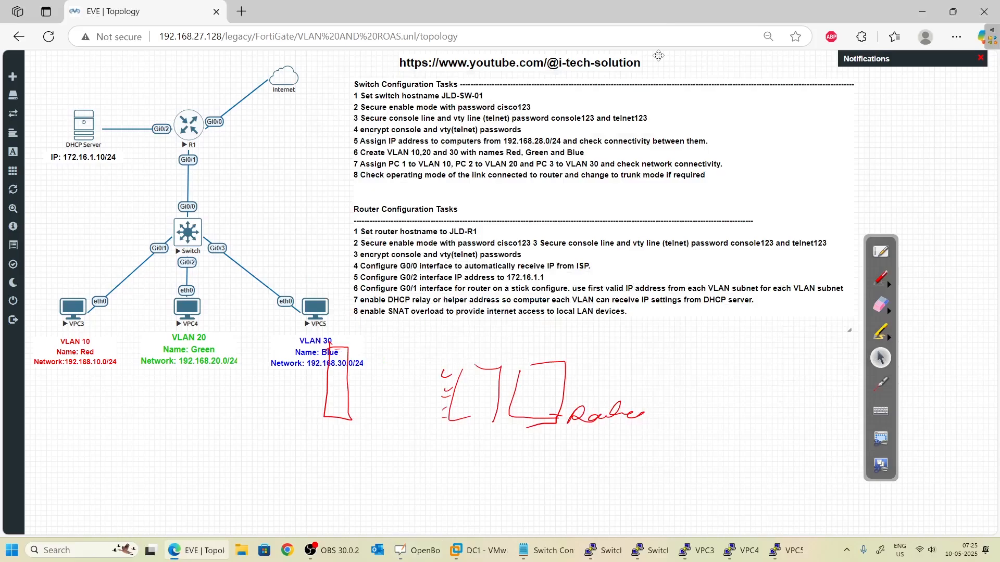
pyautogui.click(881, 280)
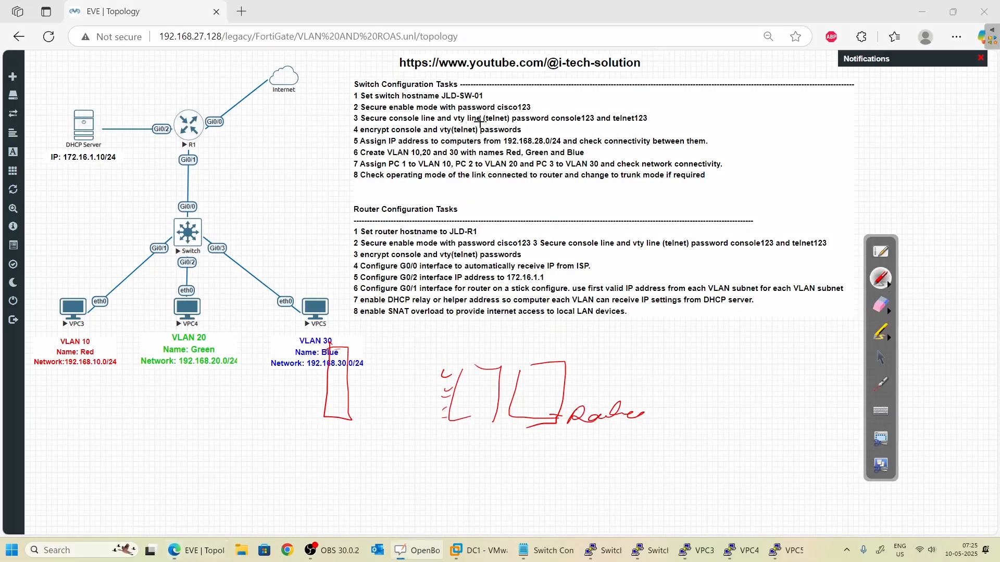
pyautogui.moveTo(412, 148); pyautogui.dragTo(417, 147)
pyautogui.moveTo(423, 149); pyautogui.dragTo(463, 147)
pyautogui.moveTo(512, 152); pyautogui.dragTo(520, 149)
pyautogui.moveTo(532, 151); pyautogui.dragTo(586, 142)
pyautogui.moveTo(398, 155)
pyautogui.mouseDown()
pyautogui.moveTo(424, 152)
pyautogui.moveTo(440, 165)
pyautogui.moveTo(501, 156)
pyautogui.mouseUp()
pyautogui.moveTo(548, 162); pyautogui.dragTo(576, 155)
pyautogui.click(880, 357)
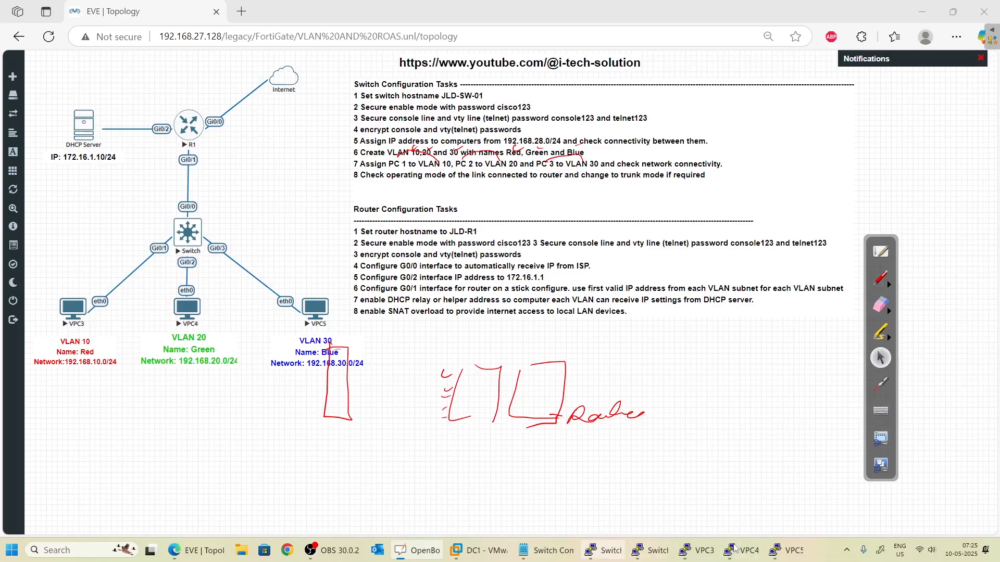
pyautogui.click(605, 550)
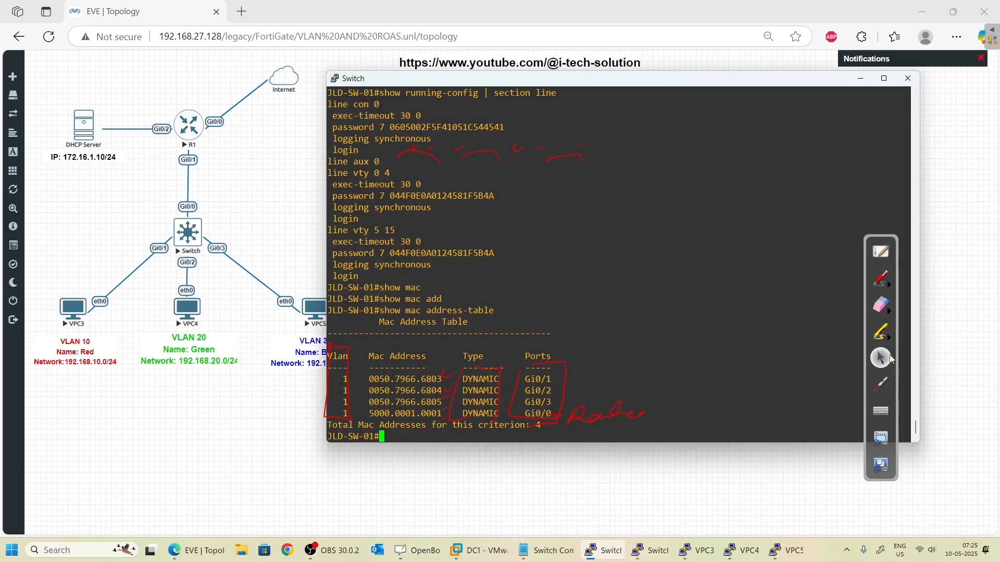
# - Clear the red annotations and enter global configuration mode with configure terminal
pyautogui.click(880, 305)
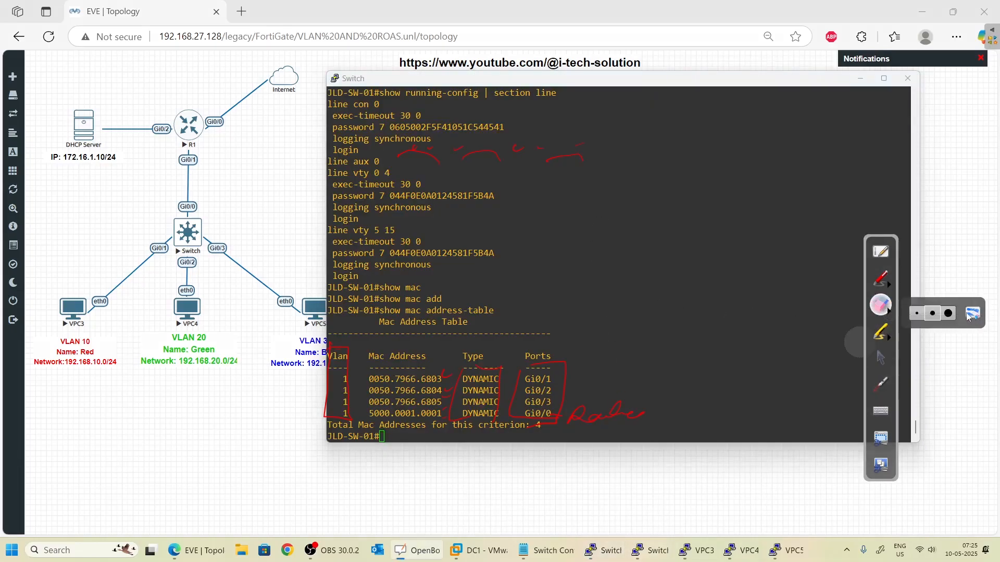
pyautogui.click(971, 314)
pyautogui.click(880, 357)
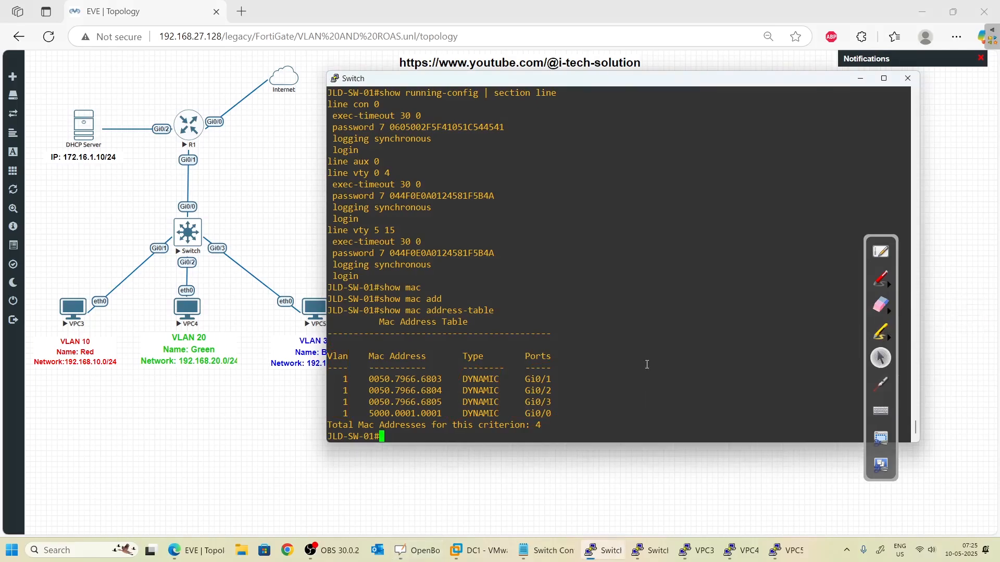
pyautogui.press('Return')
pyautogui.press('Return')
pyautogui.press('Return')
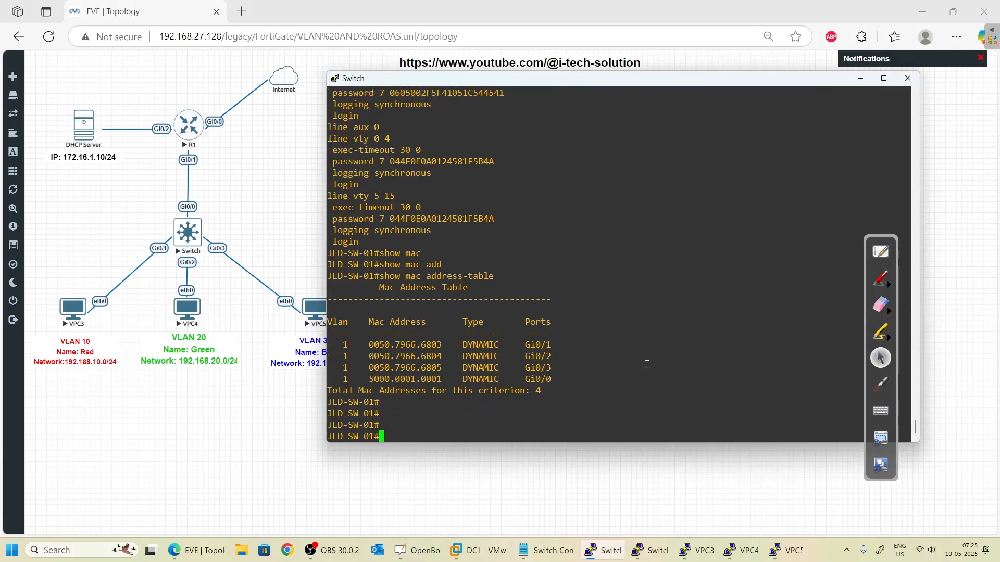
pyautogui.write('config')
pyautogui.press('Tab')
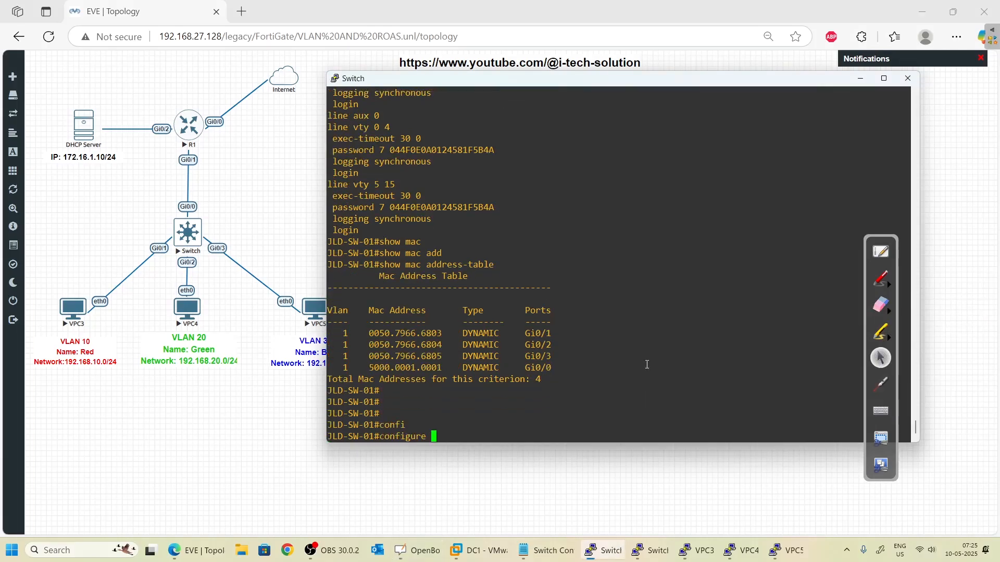
pyautogui.write('ter')
pyautogui.press('Tab')
pyautogui.press('Return')
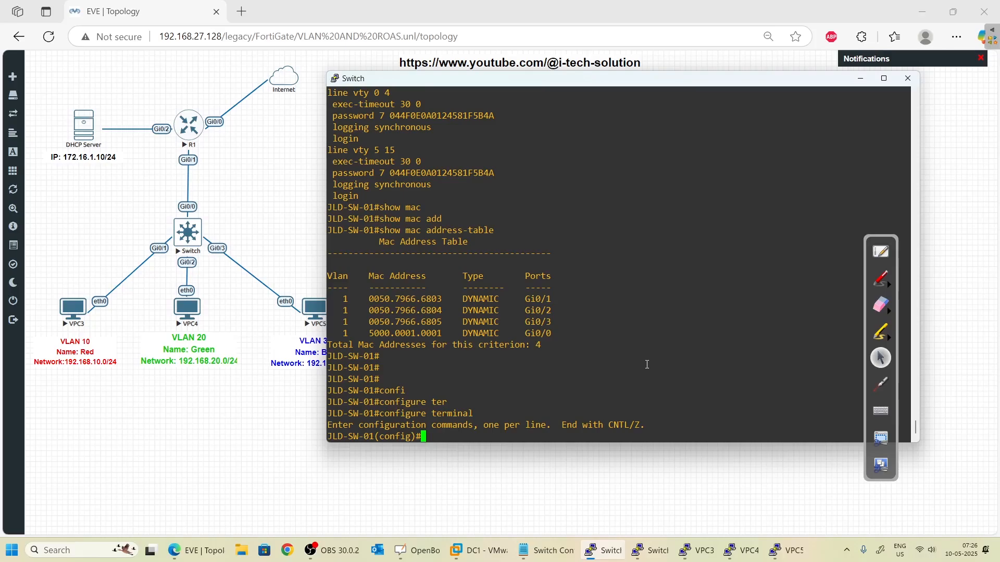
# - Create VLAN 10 named Red and VLAN 20 named Green
pyautogui.write('vlan 10')
pyautogui.press('Return')
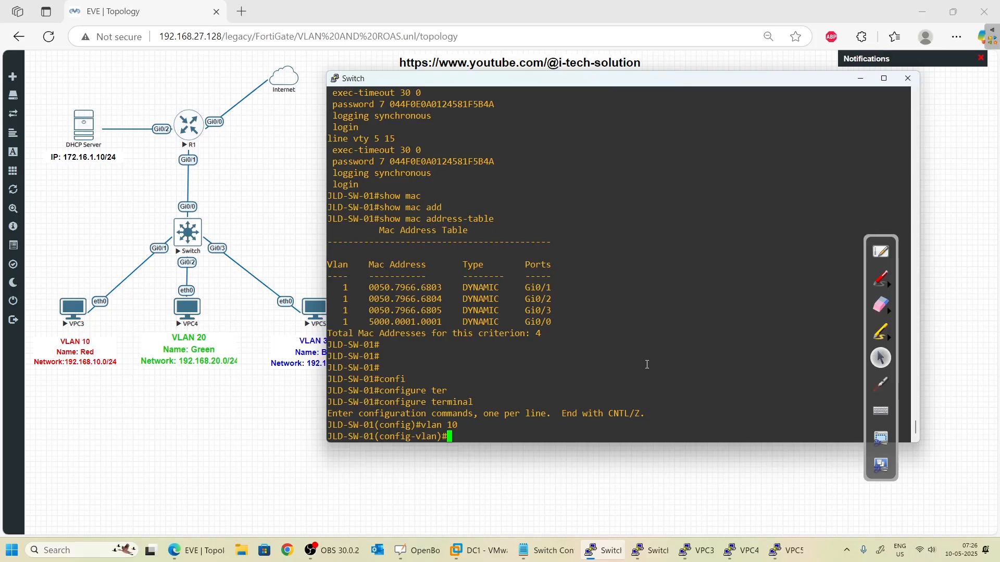
pyautogui.write('name Red')
pyautogui.press('Return')
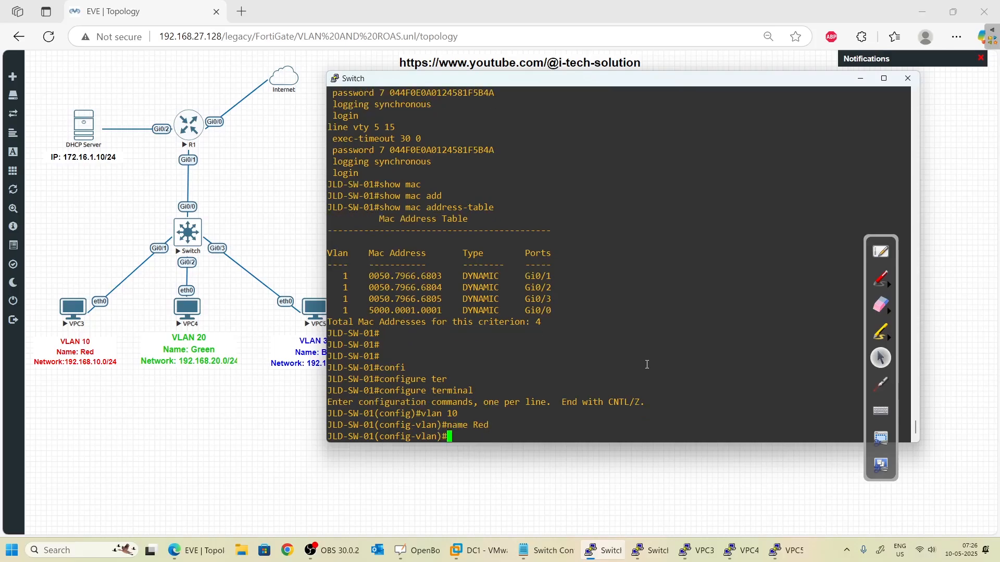
pyautogui.write('VLAN 20')
pyautogui.press('Return')
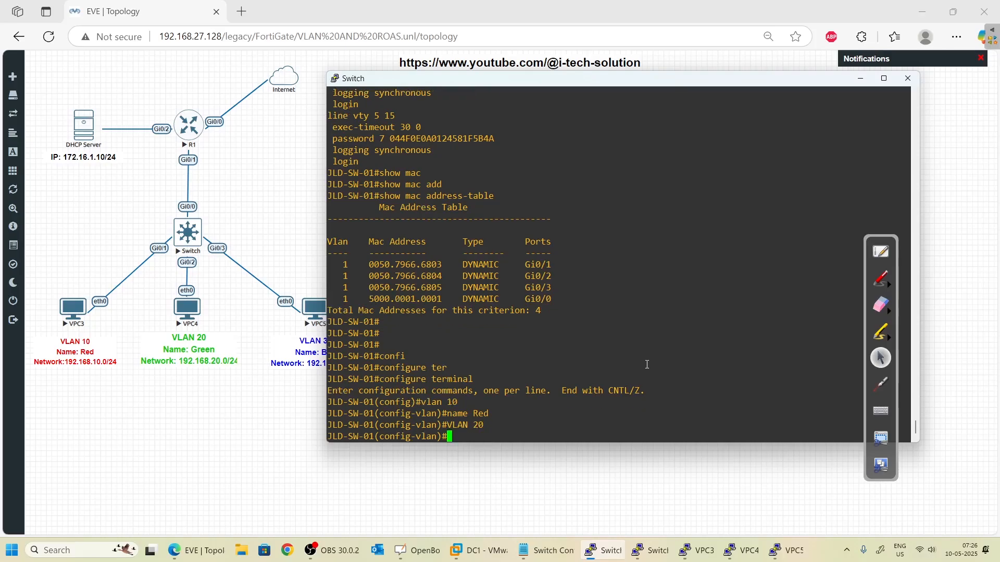
pyautogui.write('NAME Green')
pyautogui.press('Return')
# - Create VLAN 30 named Blue and exit back to global configuration
pyautogui.write('VLN')
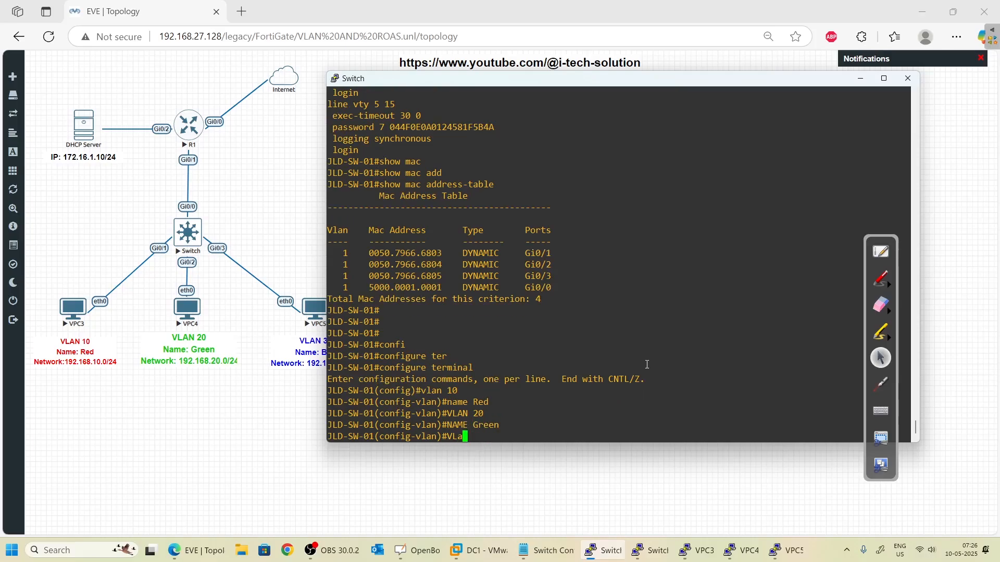
pyautogui.write('n 30')
pyautogui.press('Return')
pyautogui.write('Na')
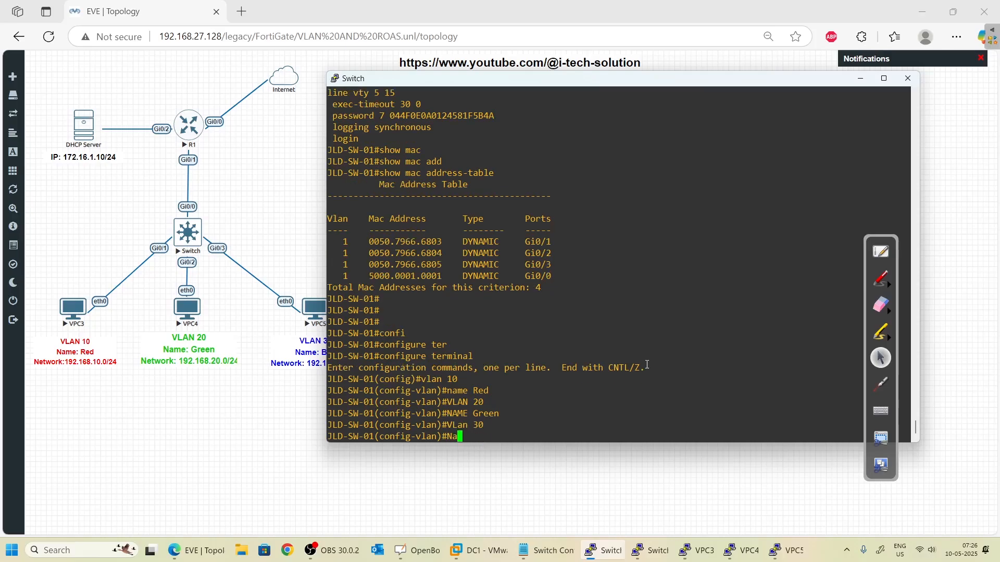
pyautogui.write('me Blue')
pyautogui.press('Return')
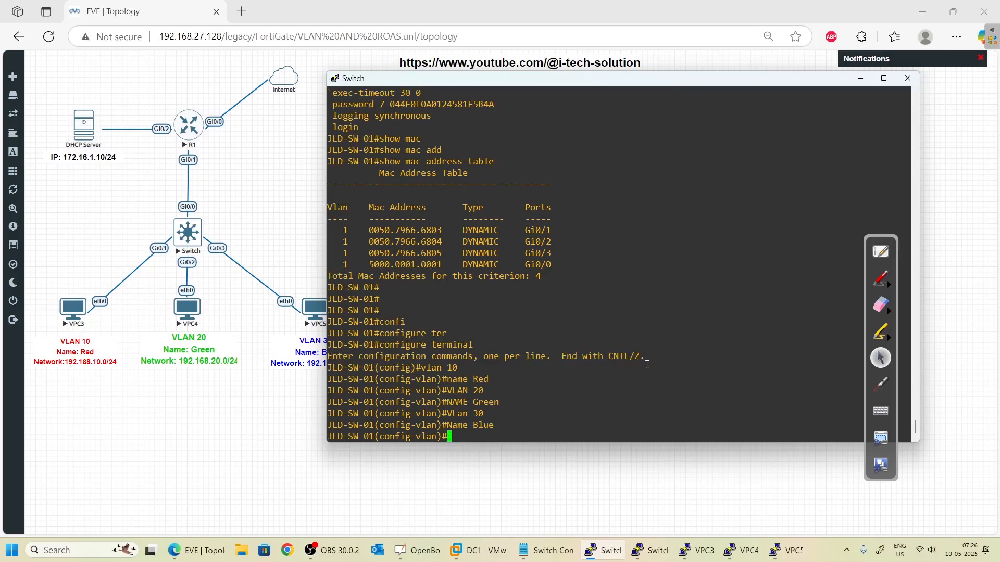
pyautogui.write('exit')
pyautogui.press('Return')
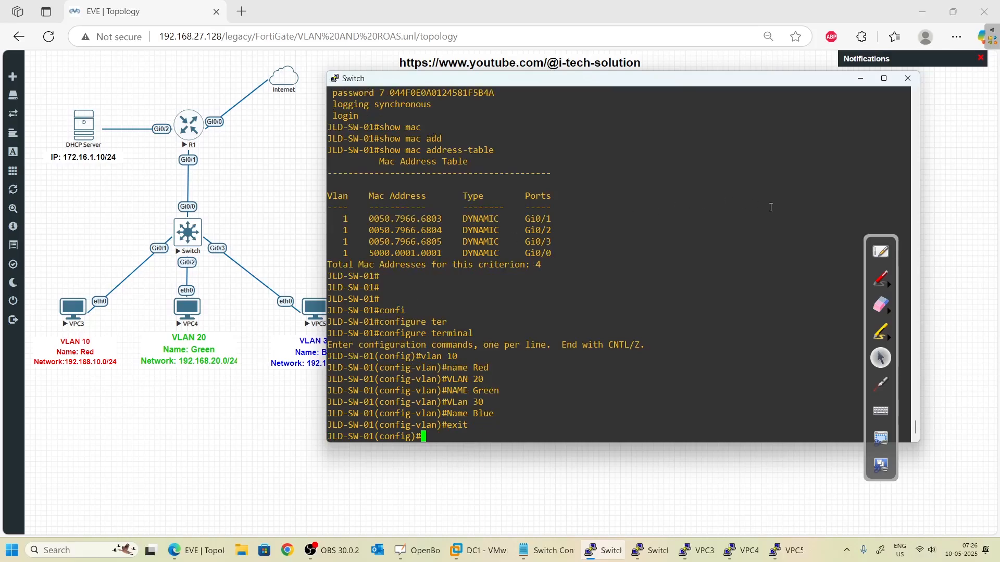
# - Mark the vlan 10 and exit commands in red ink
pyautogui.click(881, 280)
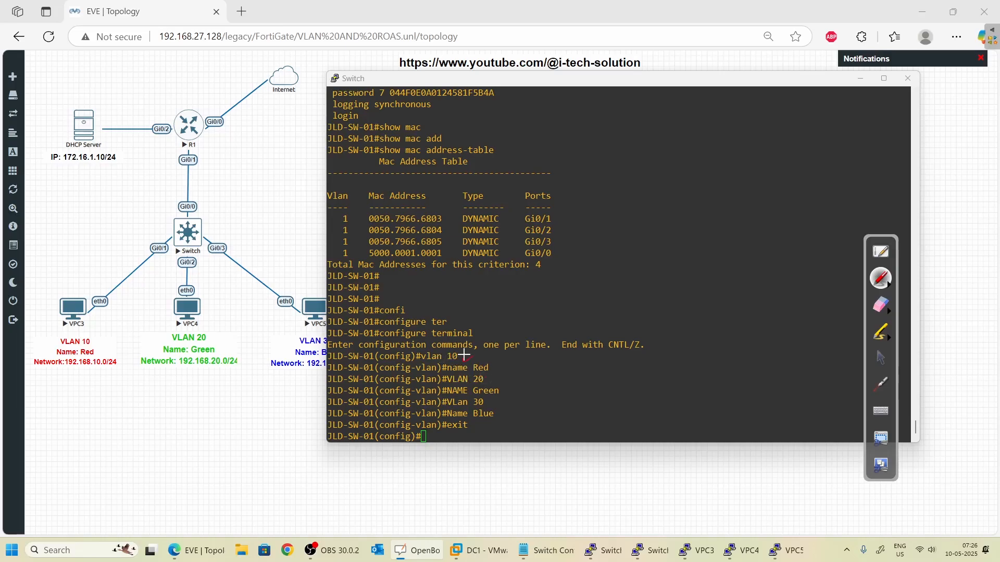
pyautogui.moveTo(463, 355)
pyautogui.mouseDown()
pyautogui.moveTo(441, 368)
pyautogui.moveTo(415, 359)
pyautogui.moveTo(380, 365)
pyautogui.moveTo(390, 374)
pyautogui.mouseUp()
pyautogui.moveTo(450, 428)
pyautogui.mouseDown()
pyautogui.moveTo(464, 415)
pyautogui.moveTo(484, 420)
pyautogui.mouseUp()
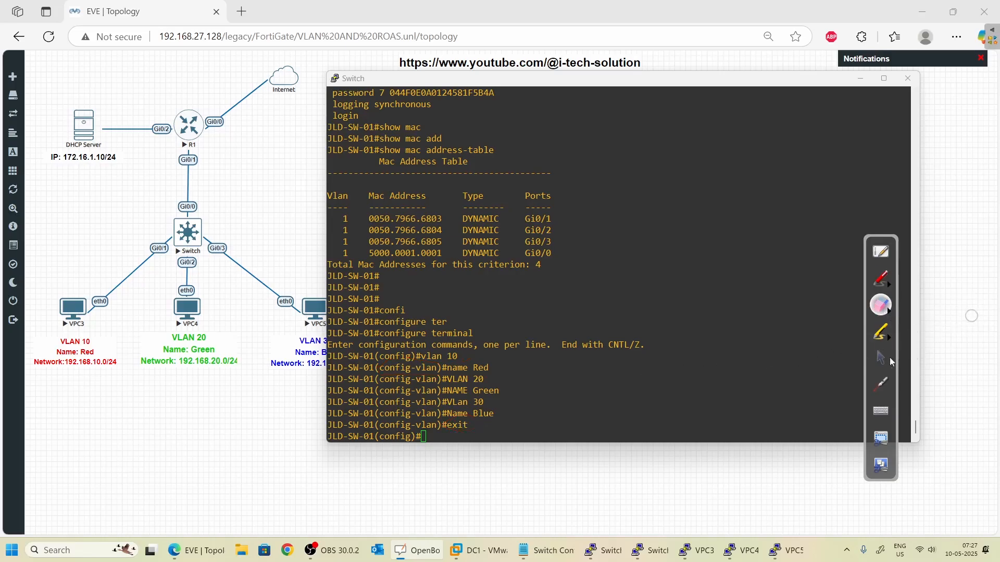
# - Clear the annotations, return to the privileged prompt and run show vlan brief
pyautogui.click(878, 359)
pyautogui.click(637, 365)
pyautogui.write('exit')
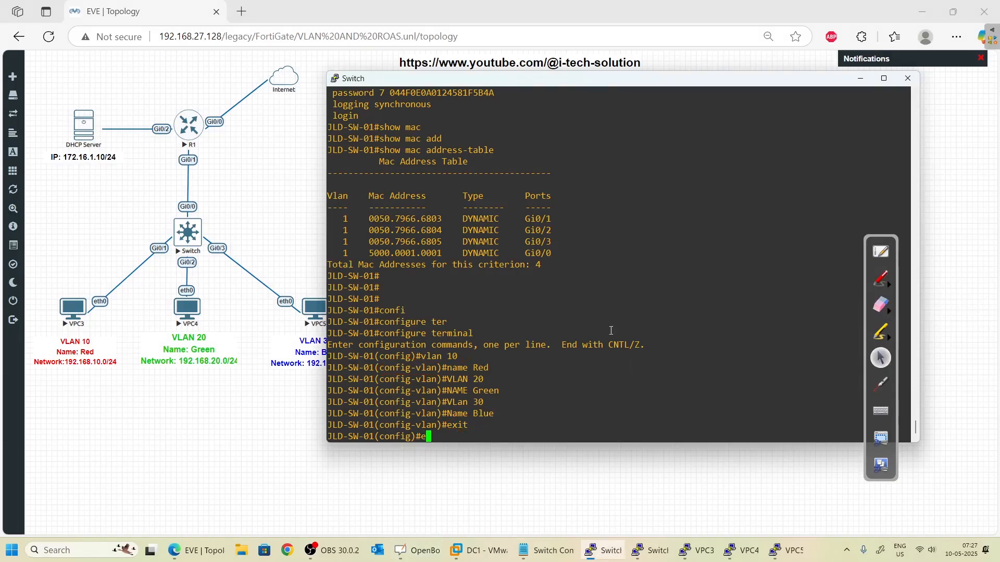
pyautogui.press('Return')
pyautogui.press('Return')
pyautogui.press('Return')
pyautogui.write('sho')
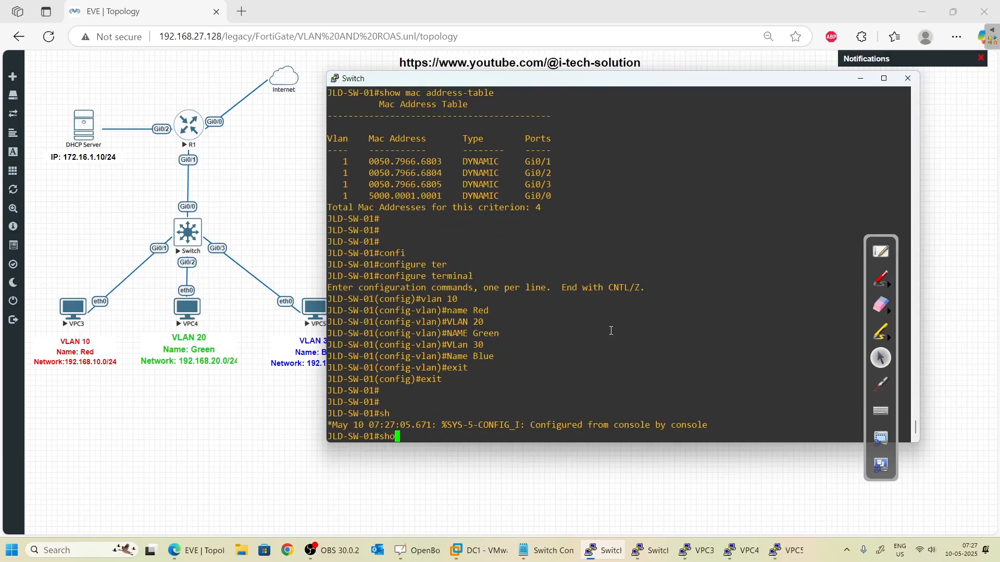
pyautogui.write('w vlan bri')
pyautogui.press('Tab')
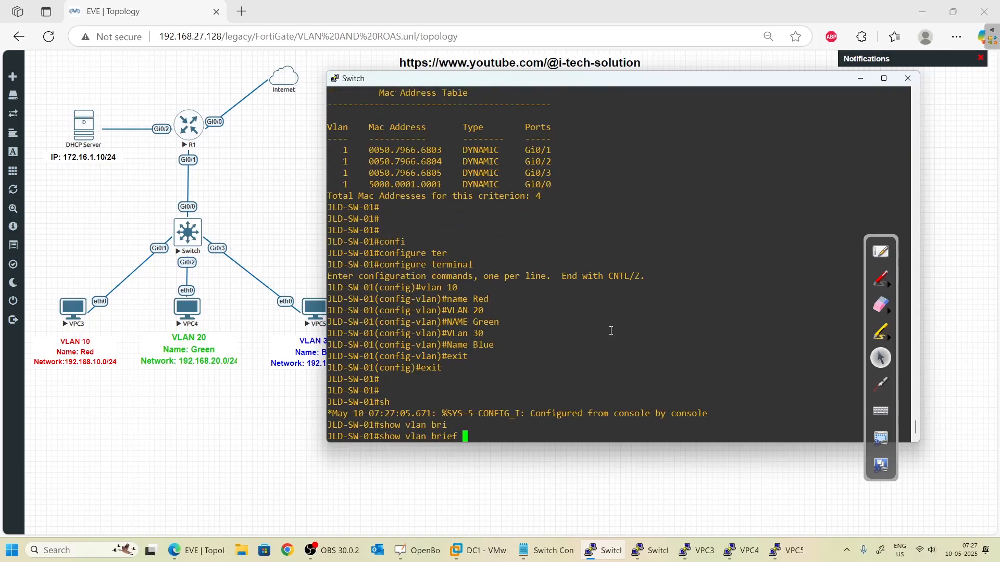
pyautogui.press('Return')
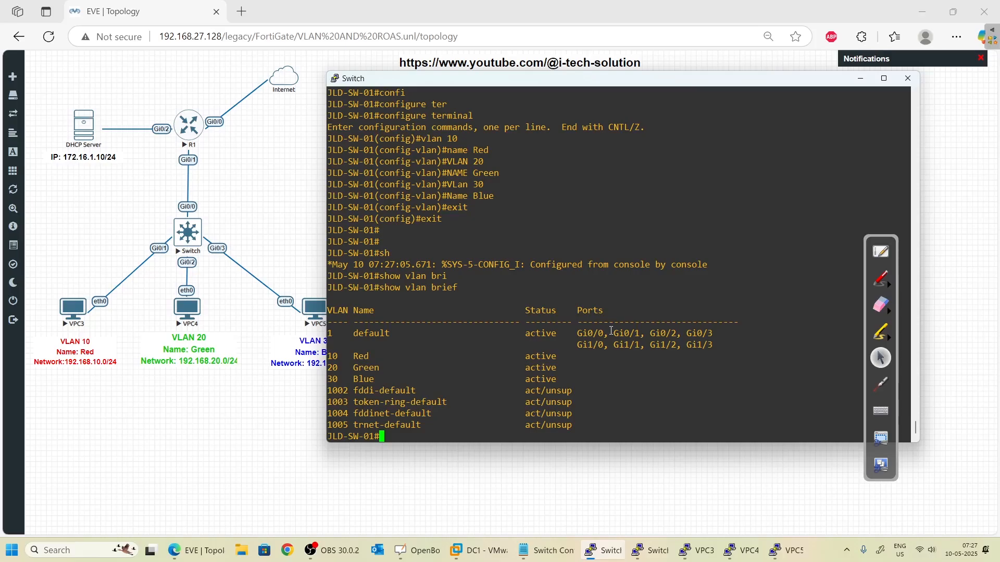
# - Circle VLAN 1's ports and the new VLANs' active status with no ports in red
pyautogui.click(880, 279)
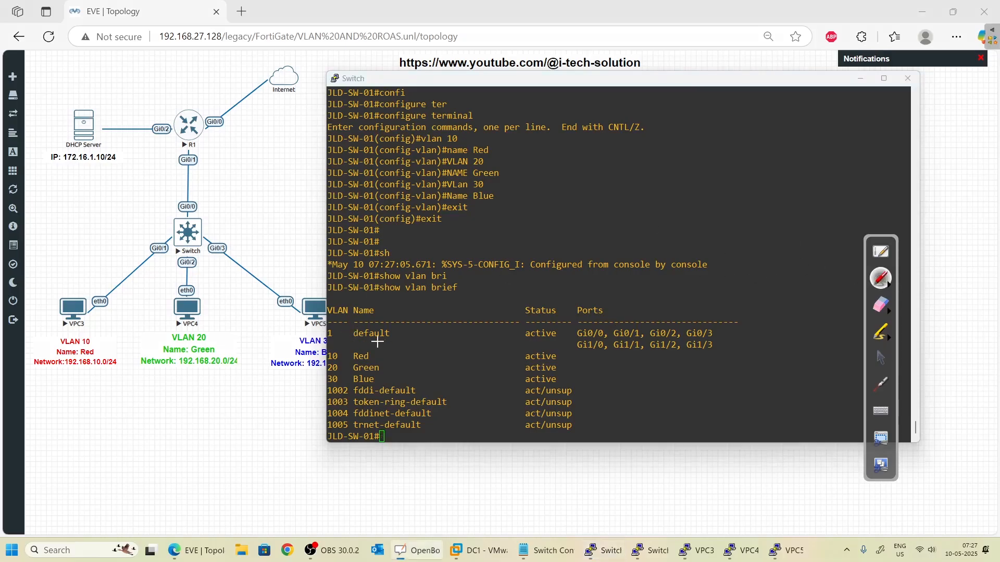
pyautogui.moveTo(365, 323)
pyautogui.mouseDown()
pyautogui.moveTo(378, 343)
pyautogui.moveTo(334, 342)
pyautogui.mouseUp()
pyautogui.moveTo(560, 328)
pyautogui.mouseDown()
pyautogui.moveTo(500, 332)
pyautogui.moveTo(569, 342)
pyautogui.moveTo(597, 324)
pyautogui.moveTo(732, 324)
pyautogui.moveTo(708, 359)
pyautogui.mouseUp()
pyautogui.moveTo(579, 354); pyautogui.dragTo(570, 356)
pyautogui.moveTo(344, 366)
pyautogui.mouseDown()
pyautogui.moveTo(348, 375)
pyautogui.moveTo(382, 355)
pyautogui.moveTo(396, 365)
pyautogui.mouseUp()
pyautogui.moveTo(523, 351)
pyautogui.mouseDown()
pyautogui.moveTo(562, 351)
pyautogui.moveTo(564, 390)
pyautogui.moveTo(546, 386)
pyautogui.mouseUp()
pyautogui.moveTo(602, 367)
pyautogui.mouseDown()
pyautogui.moveTo(623, 377)
pyautogui.moveTo(595, 377)
pyautogui.moveTo(627, 383)
pyautogui.moveTo(661, 361)
pyautogui.moveTo(693, 378)
pyautogui.moveTo(712, 371)
pyautogui.mouseUp()
# - Erase all red annotations and return to the switch console
pyautogui.click(882, 361)
pyautogui.click(886, 311)
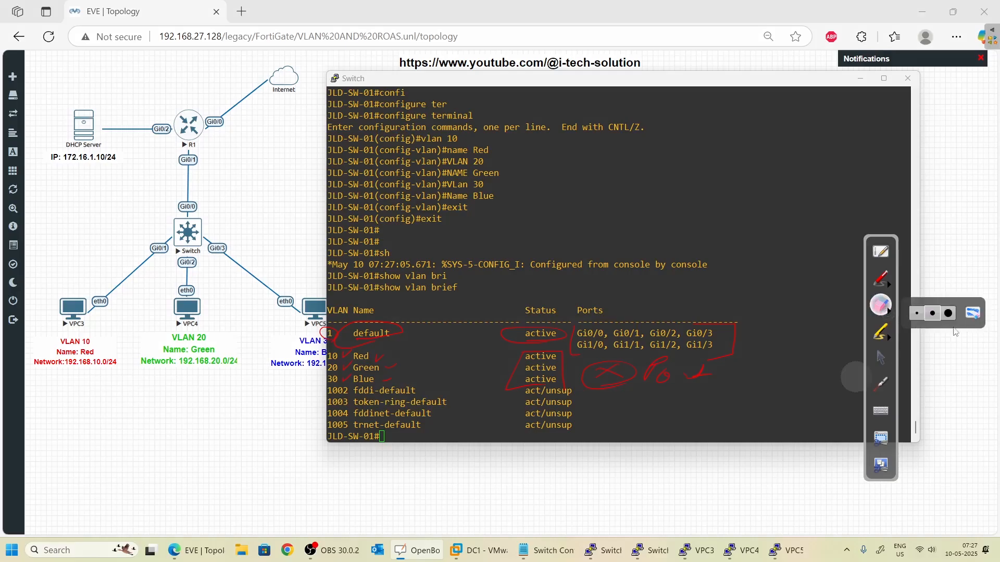
pyautogui.click(972, 315)
pyautogui.click(880, 358)
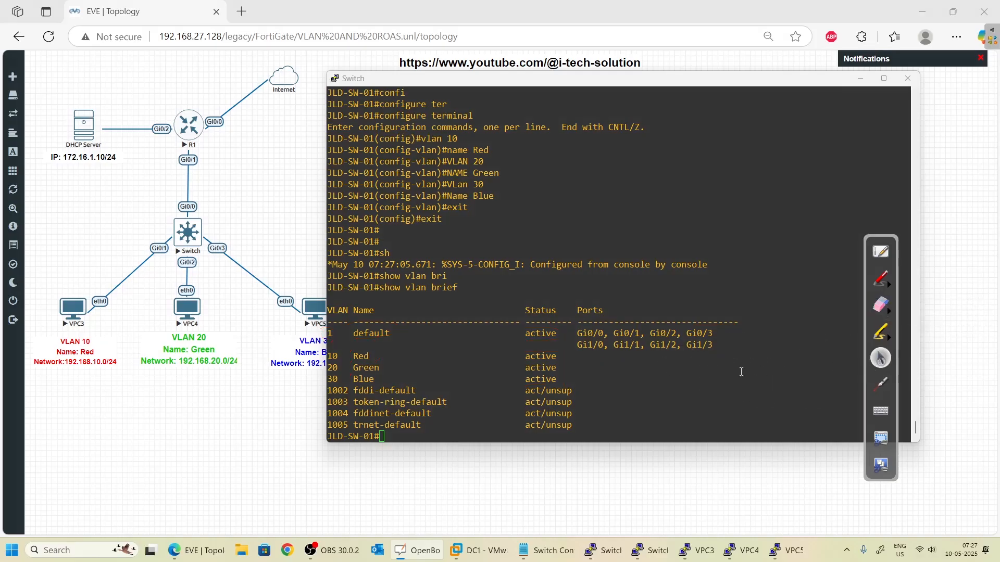
pyautogui.press('Return')
pyautogui.press('Return')
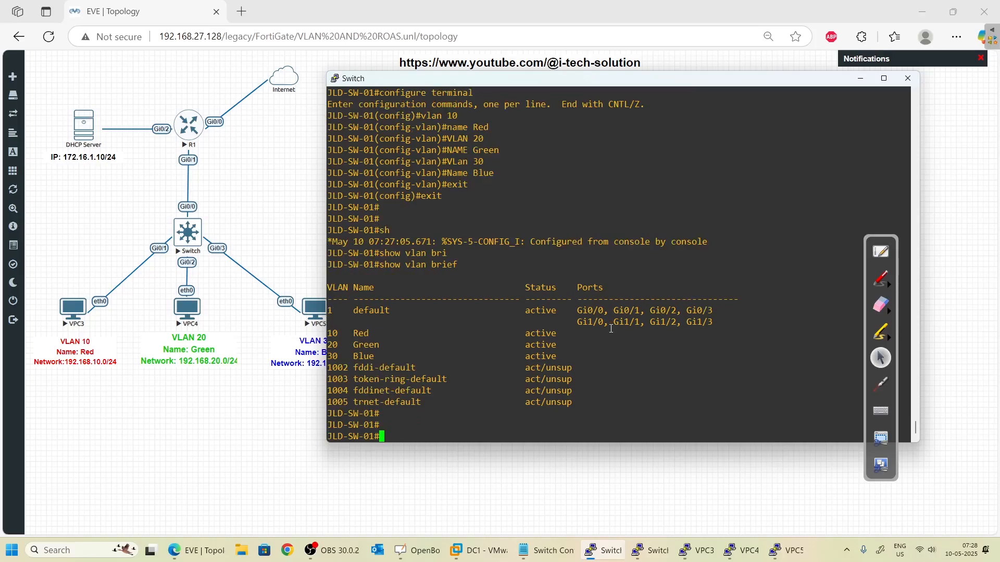
pyautogui.write('conf t')
pyautogui.press('Return')
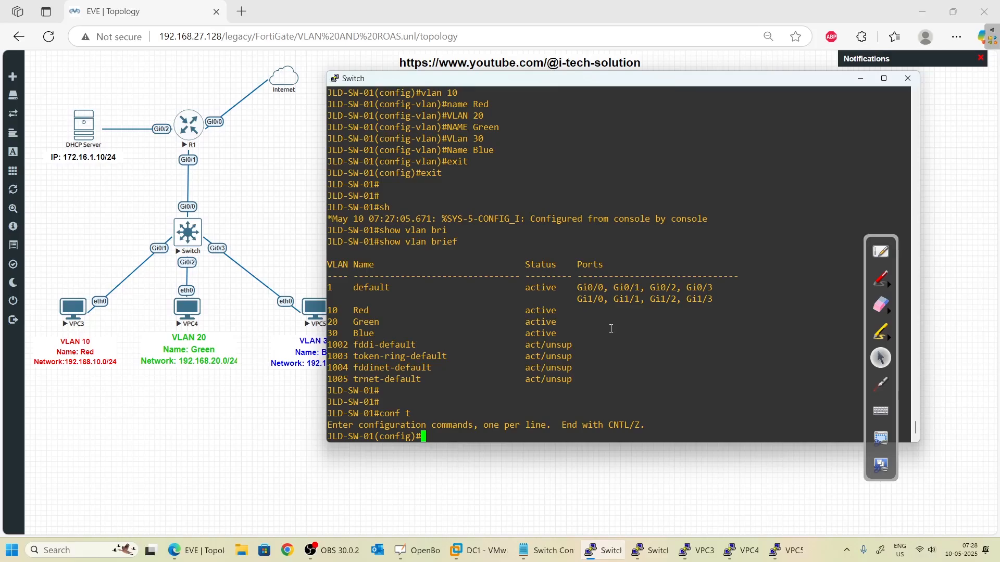
pyautogui.moveTo(485, 116); pyautogui.dragTo(489, 127)
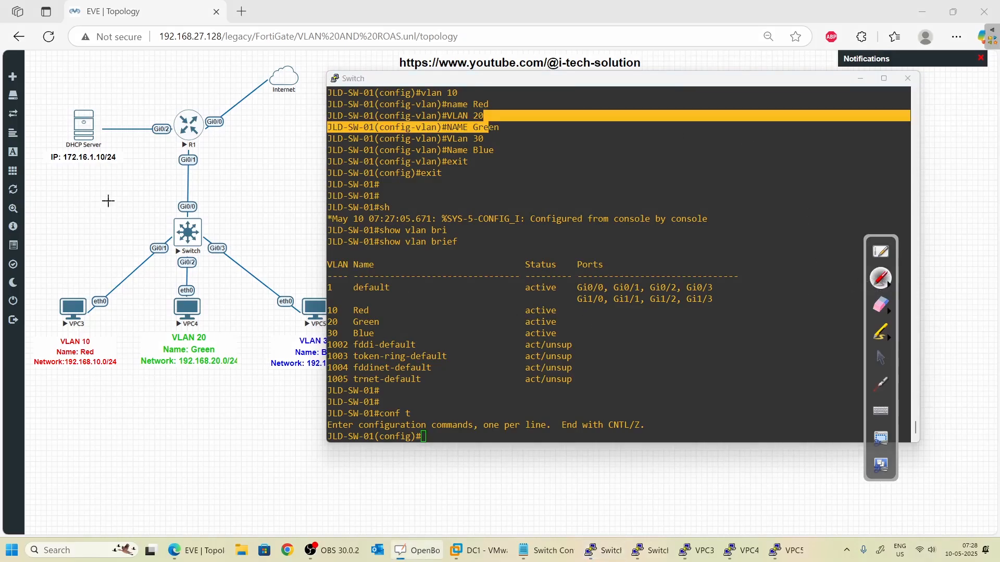
pyautogui.click(75, 333)
pyautogui.moveTo(80, 329); pyautogui.dragTo(89, 324)
pyautogui.moveTo(42, 291)
pyautogui.mouseDown()
pyautogui.moveTo(39, 304)
pyautogui.moveTo(67, 293)
pyautogui.moveTo(64, 302)
pyautogui.mouseUp()
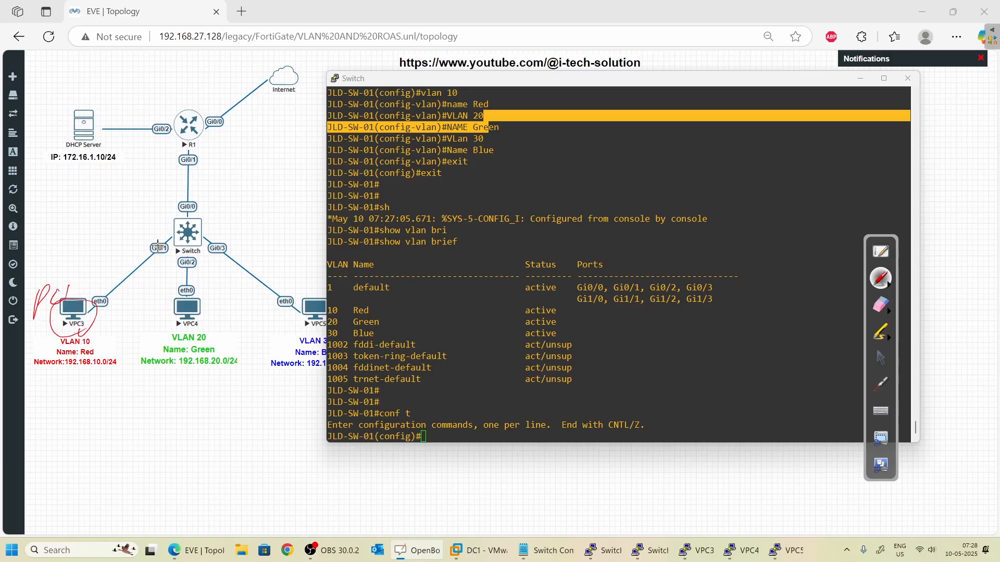
pyautogui.moveTo(158, 244)
pyautogui.mouseDown()
pyautogui.moveTo(140, 248)
pyautogui.moveTo(170, 251)
pyautogui.mouseUp()
pyautogui.moveTo(208, 298)
pyautogui.mouseDown()
pyautogui.moveTo(204, 320)
pyautogui.moveTo(199, 285)
pyautogui.moveTo(179, 277)
pyautogui.mouseUp()
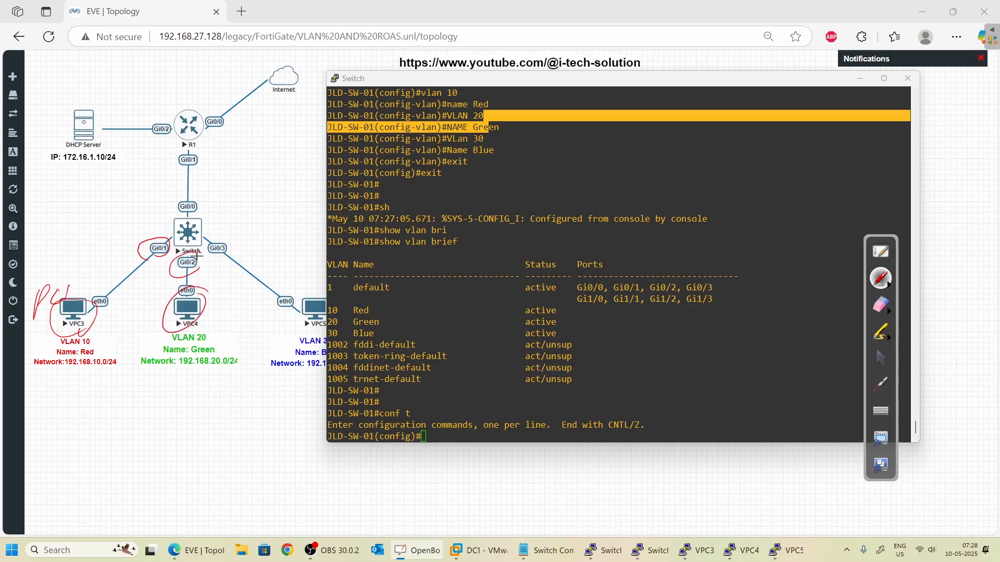
pyautogui.moveTo(305, 279)
pyautogui.mouseDown()
pyautogui.moveTo(292, 276)
pyautogui.moveTo(327, 293)
pyautogui.mouseUp()
pyautogui.moveTo(224, 260); pyautogui.dragTo(237, 249)
pyautogui.moveTo(184, 316); pyautogui.dragTo(191, 260)
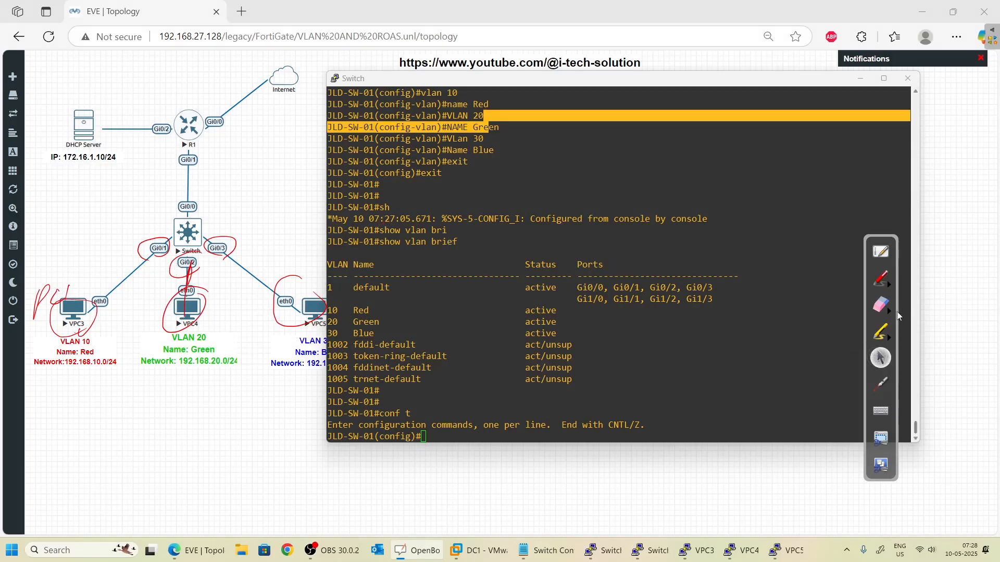
pyautogui.click(880, 306)
pyautogui.click(887, 313)
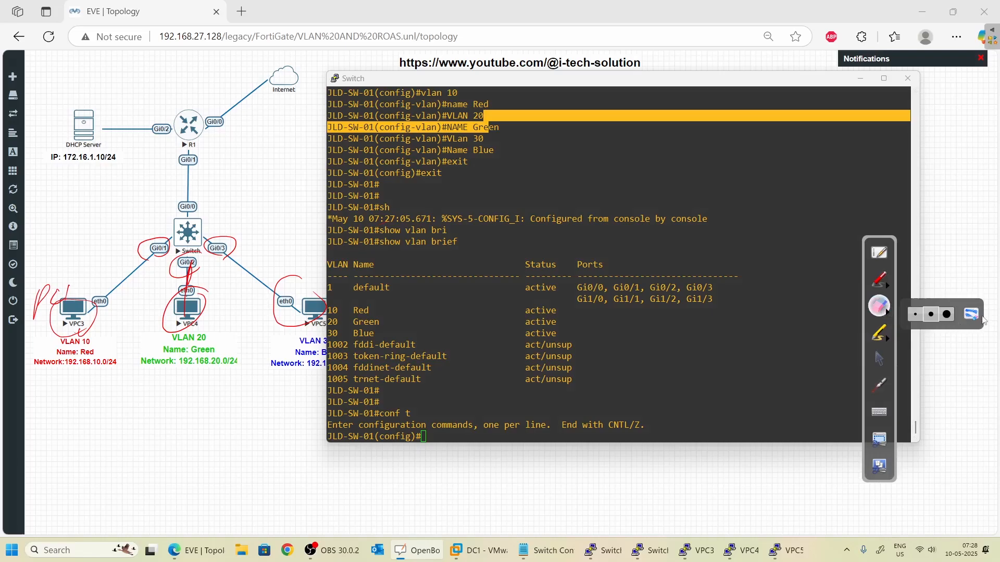
pyautogui.click(977, 316)
pyautogui.click(877, 359)
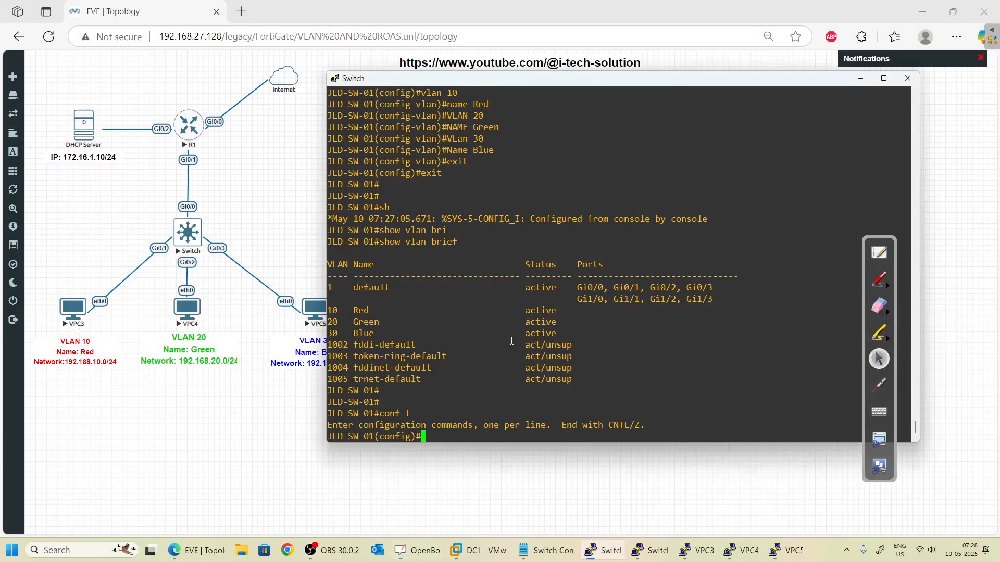
# - Enter interface GigabitEthernet 0/1 configuration, then exit twice to the privileged prompt
pyautogui.write('inter')
pyautogui.press('Tab')
pyautogui.write('gi')
pyautogui.press('Tab')
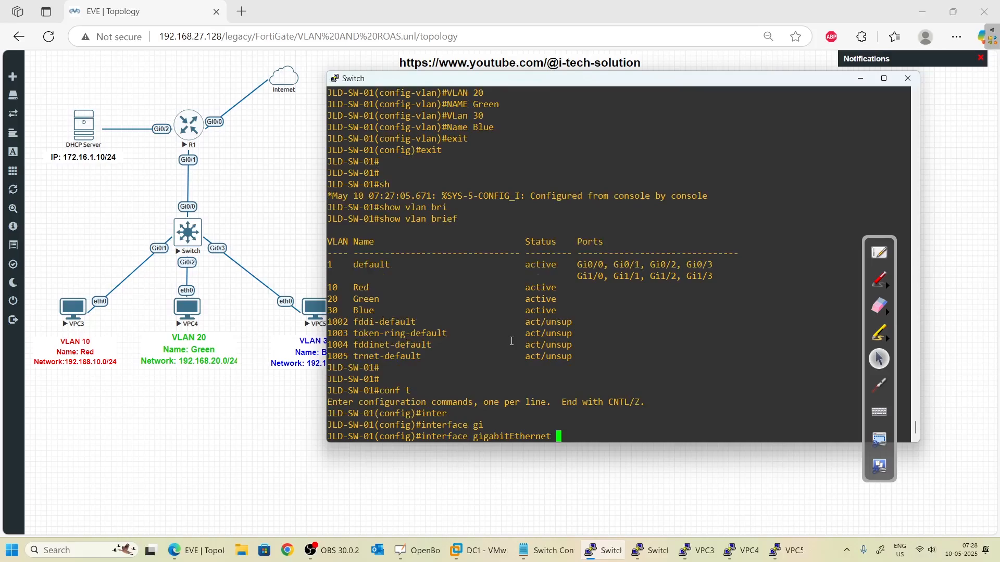
pyautogui.write('0/1')
pyautogui.press('Return')
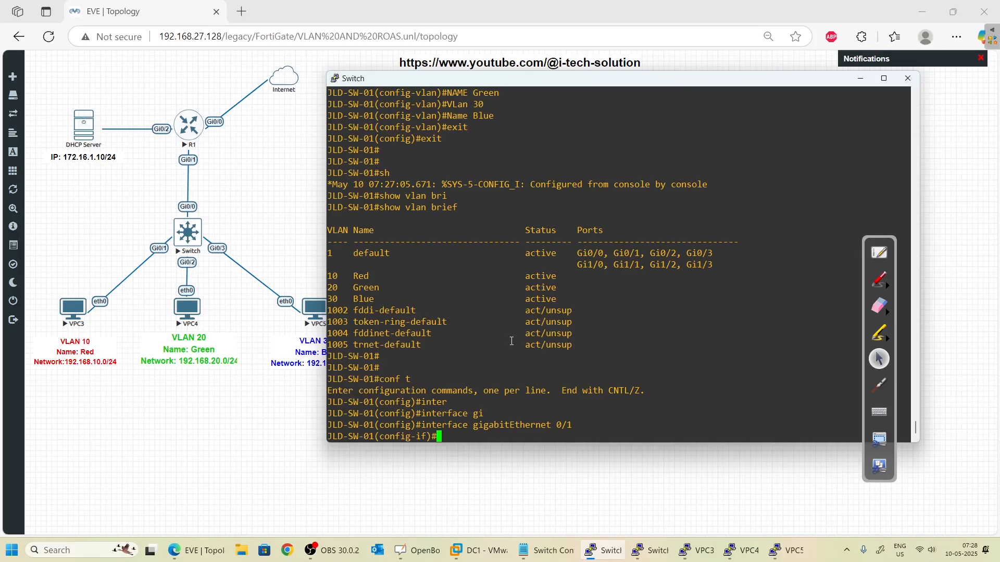
pyautogui.write('exit')
pyautogui.press('Return')
pyautogui.press('Return')
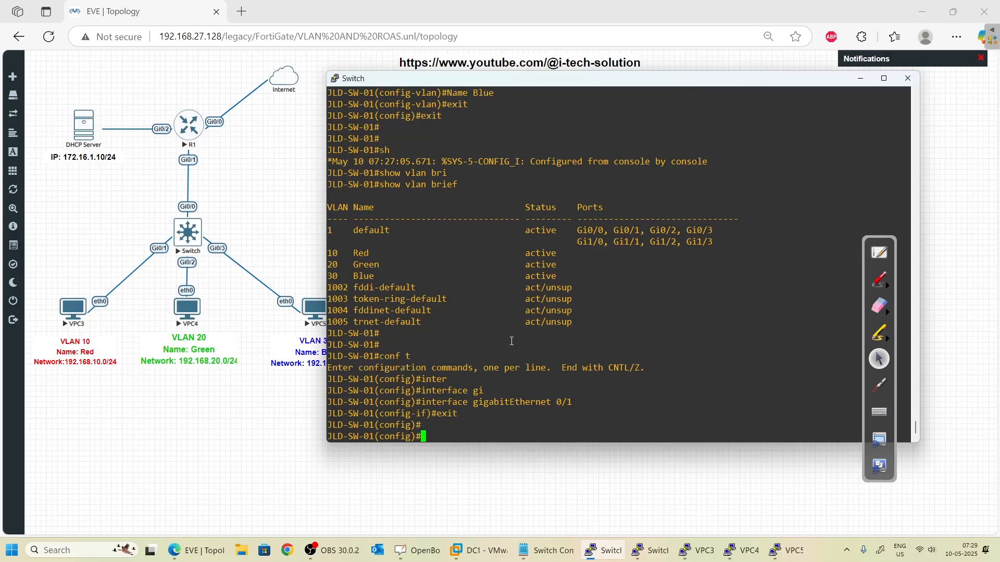
pyautogui.write('exit')
pyautogui.press('Return')
# - Start typing a show interfaces command at the switch prompt
pyautogui.write('show r')
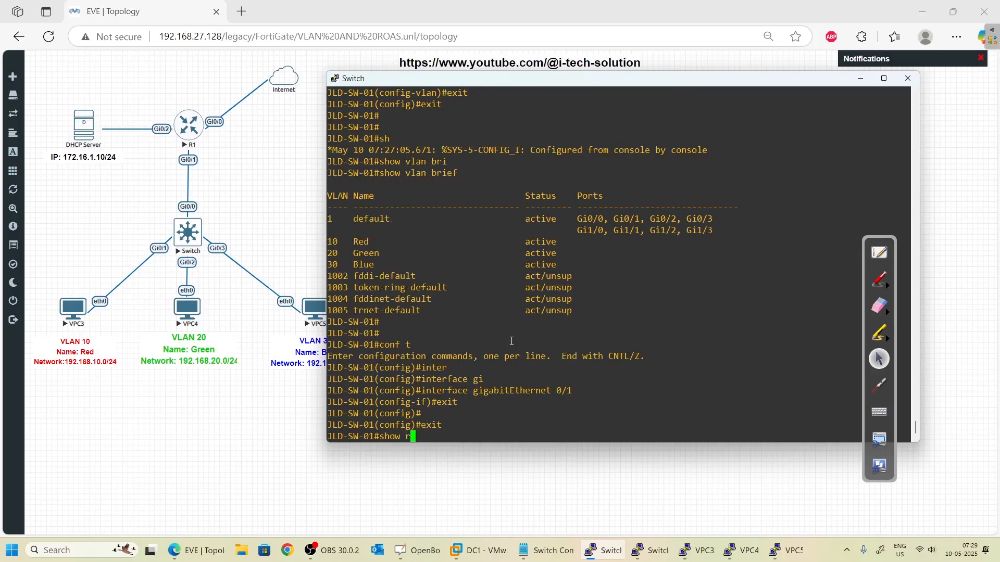
pyautogui.press('BackSpace')
pyautogui.write('i')
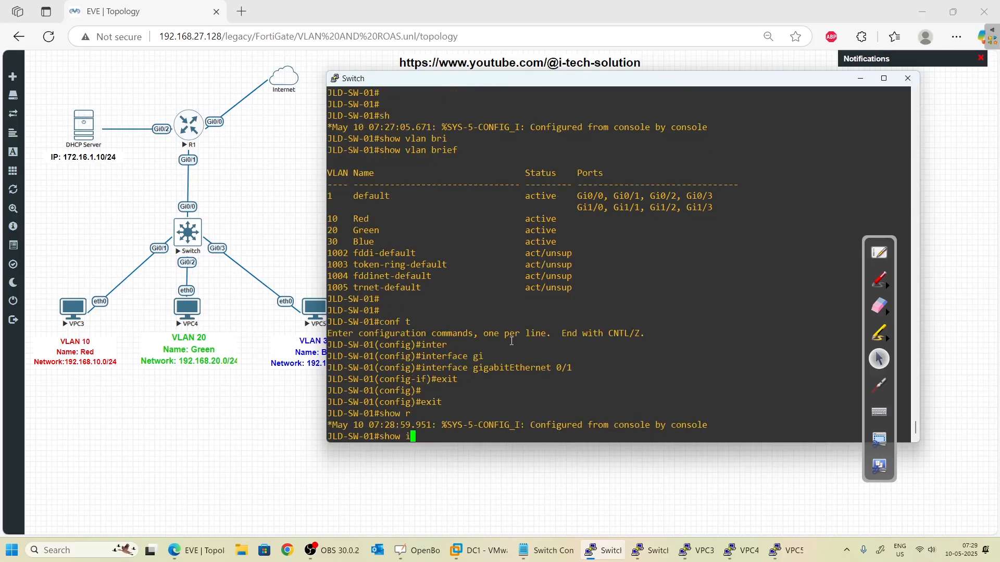
pyautogui.write('nter')
pyautogui.press('Tab')
# - Show the status of interface Gi0/1, paging through the full output
pyautogui.write('g')
pyautogui.press('Tab')
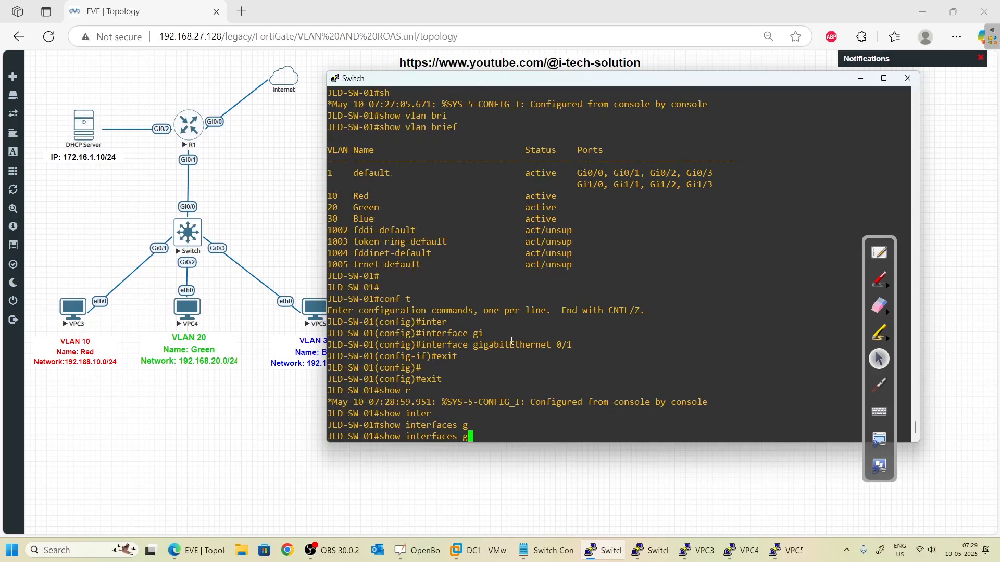
pyautogui.write('i')
pyautogui.press('Tab')
pyautogui.write('0/')
pyautogui.write('1')
pyautogui.press('Return')
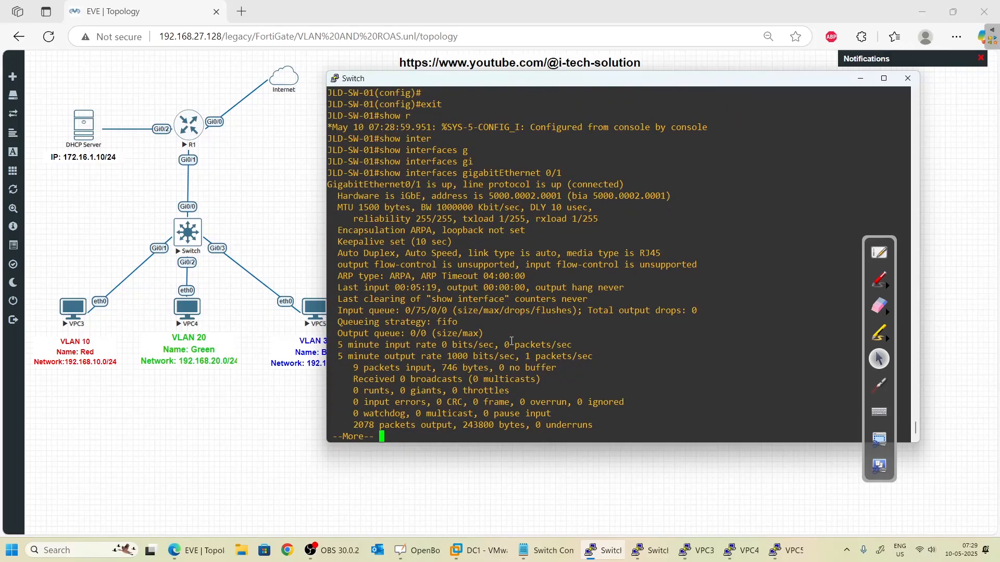
pyautogui.press('Return')
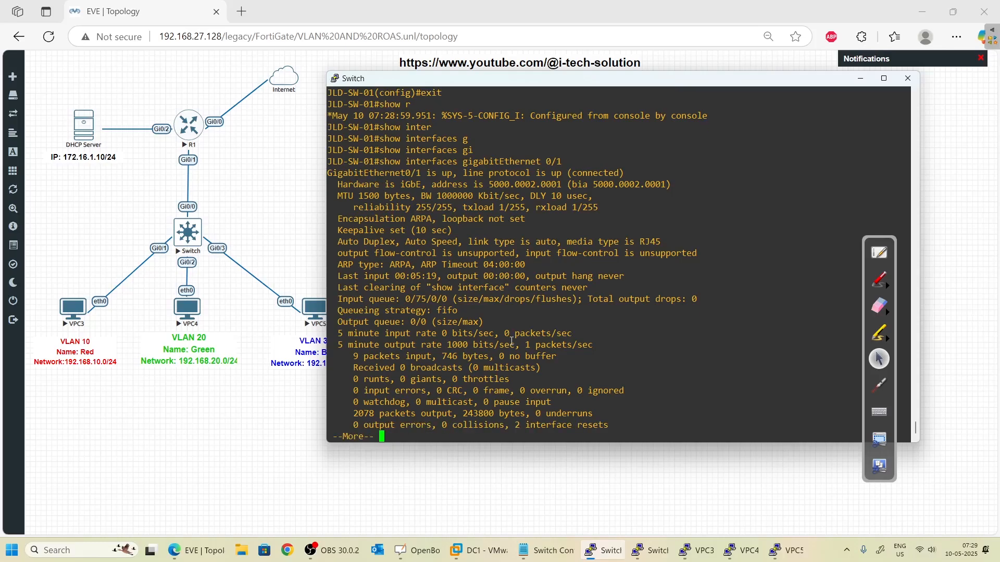
pyautogui.press('Return')
pyautogui.press('Return')
pyautogui.press('Return')
pyautogui.press('Return')
pyautogui.press('Return')
pyautogui.press('Return')
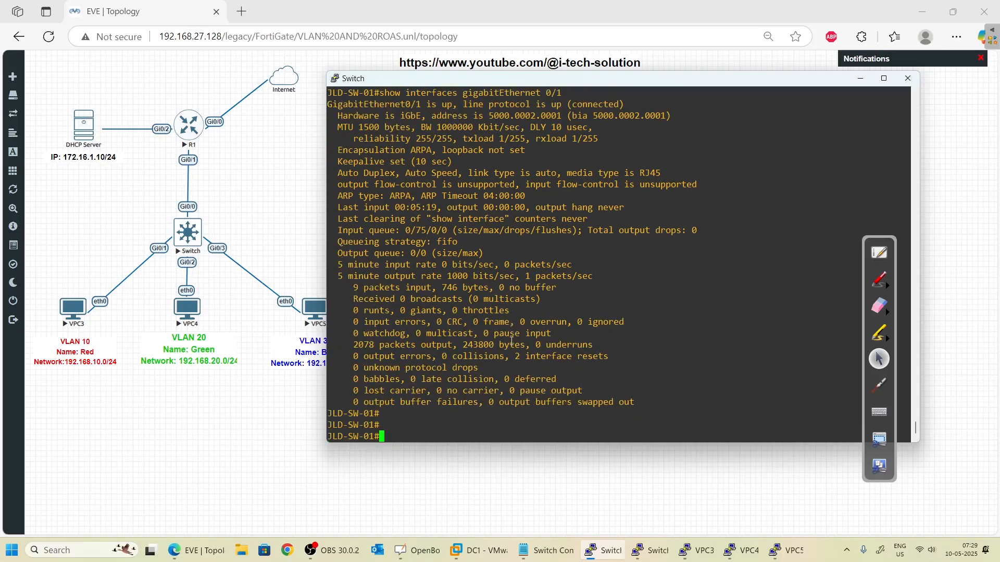
# - Show the IP interface status of Gi0/1
pyautogui.write('show ip inter')
pyautogui.press('Tab')
pyautogui.write('gi')
pyautogui.press('Tab')
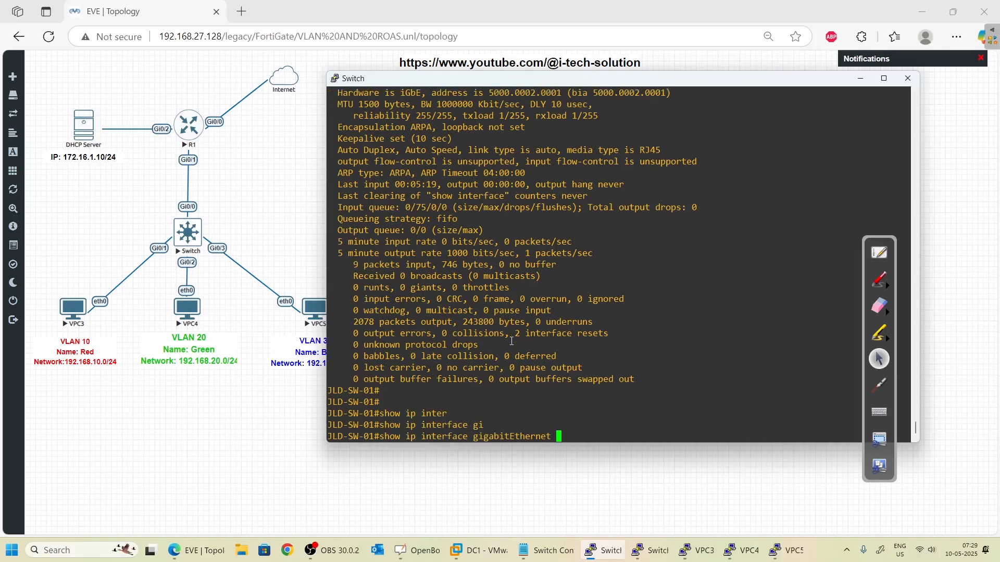
pyautogui.write('0/1')
pyautogui.press('Return')
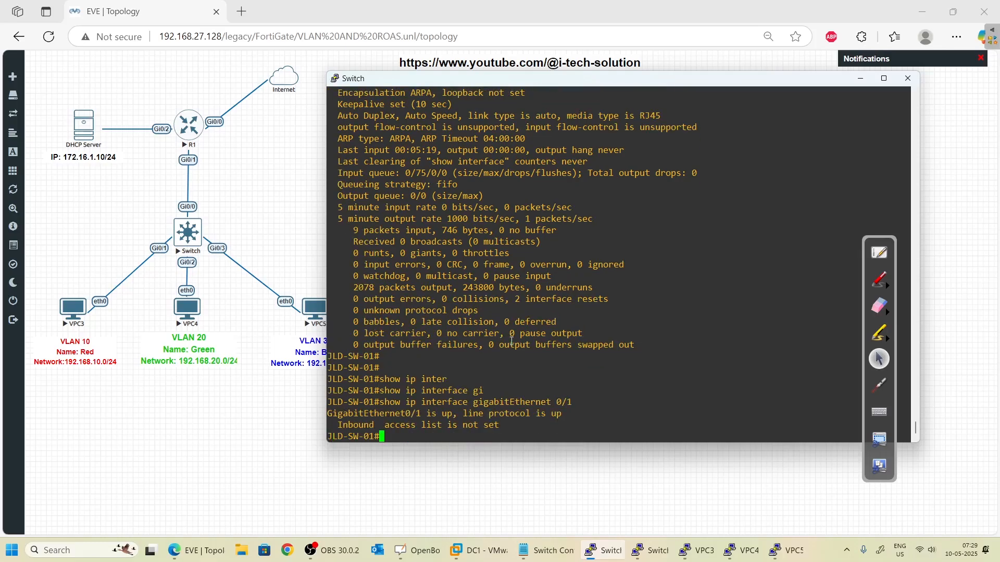
# - Show Gi0/1 switchport details: dynamic auto mode, static access, access VLAN 1
pyautogui.write('show inter')
pyautogui.press('Tab')
pyautogui.write('g')
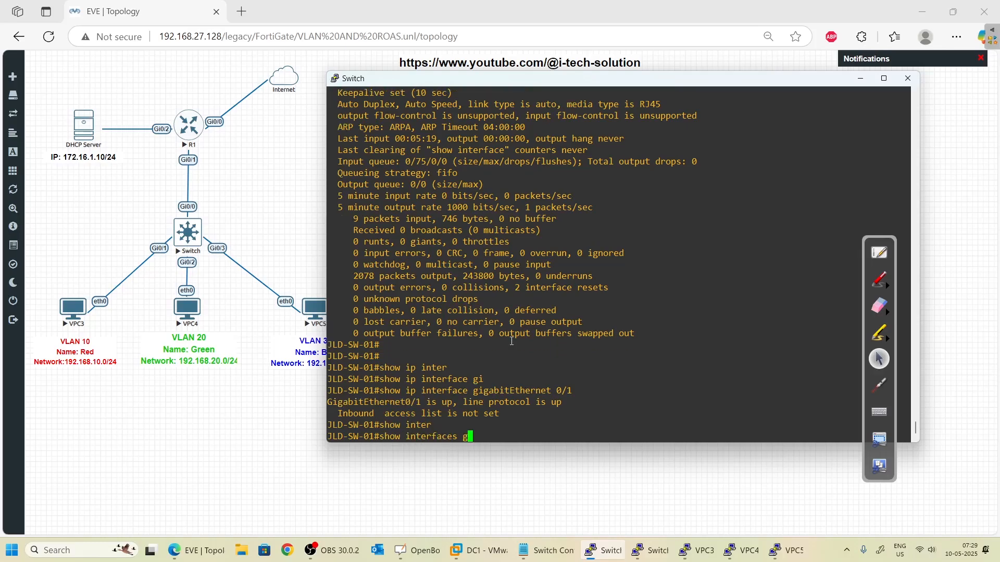
pyautogui.press('Tab')
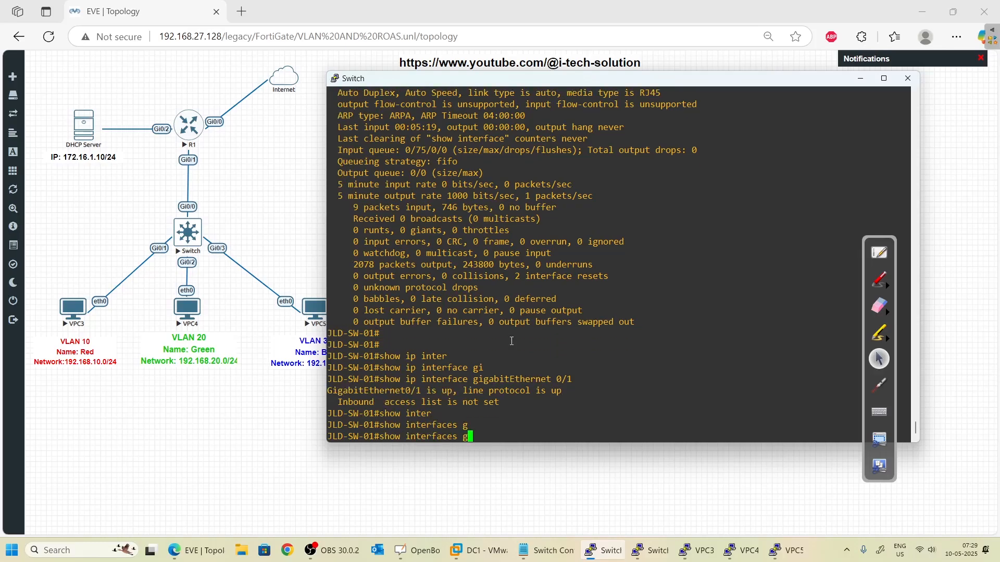
pyautogui.write('i')
pyautogui.press('Tab')
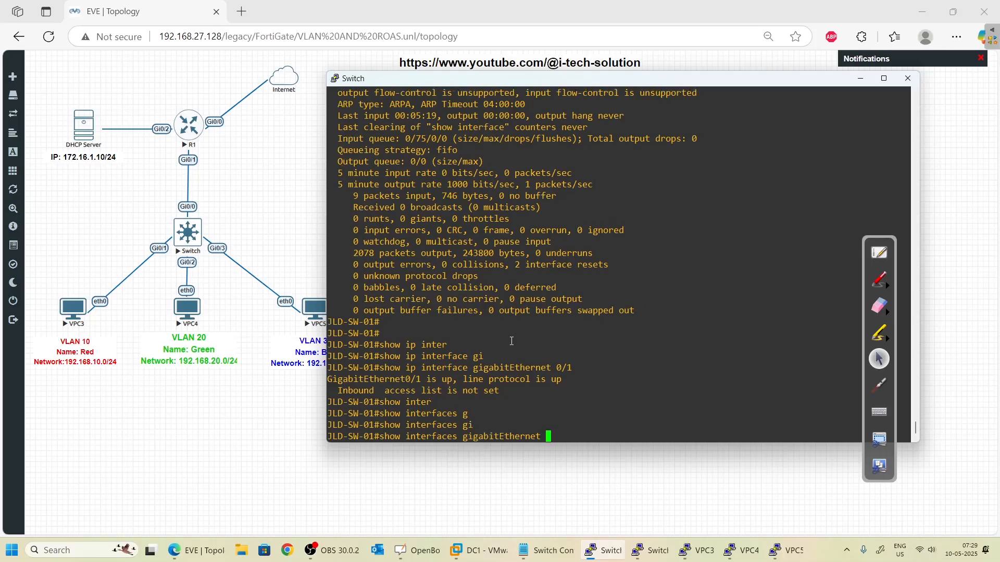
pyautogui.write('0/1 sw')
pyautogui.press('Tab')
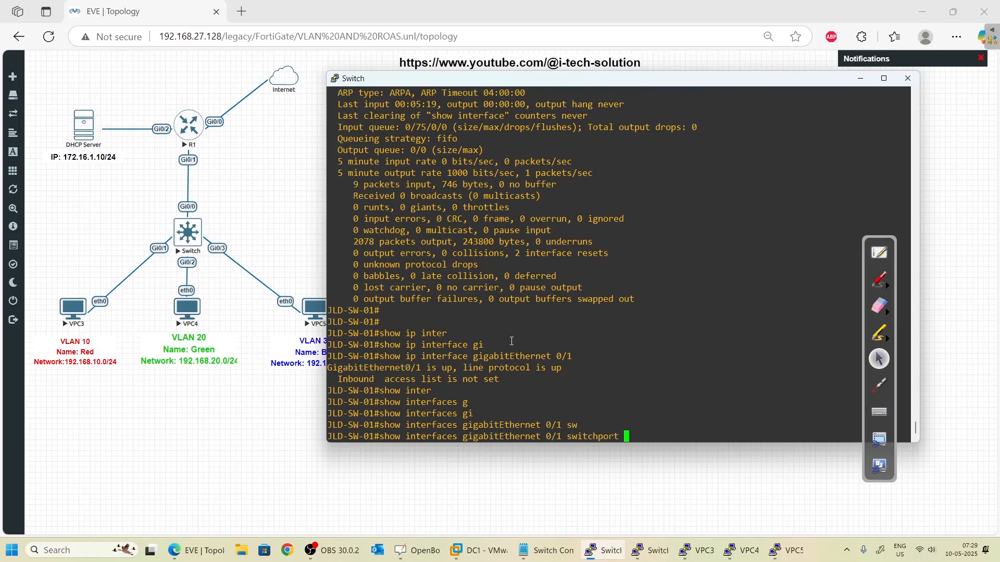
pyautogui.press('Return')
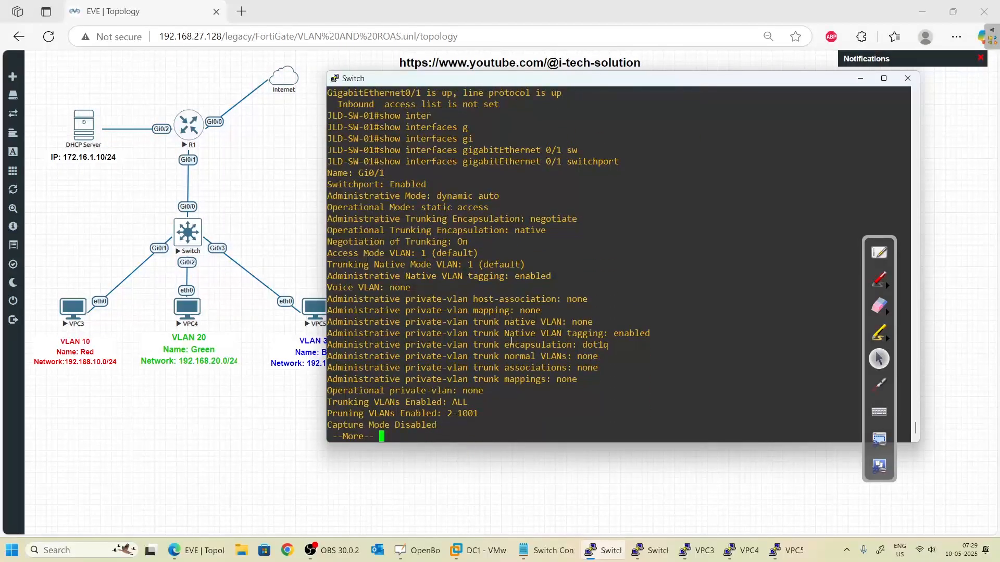
pyautogui.click(879, 281)
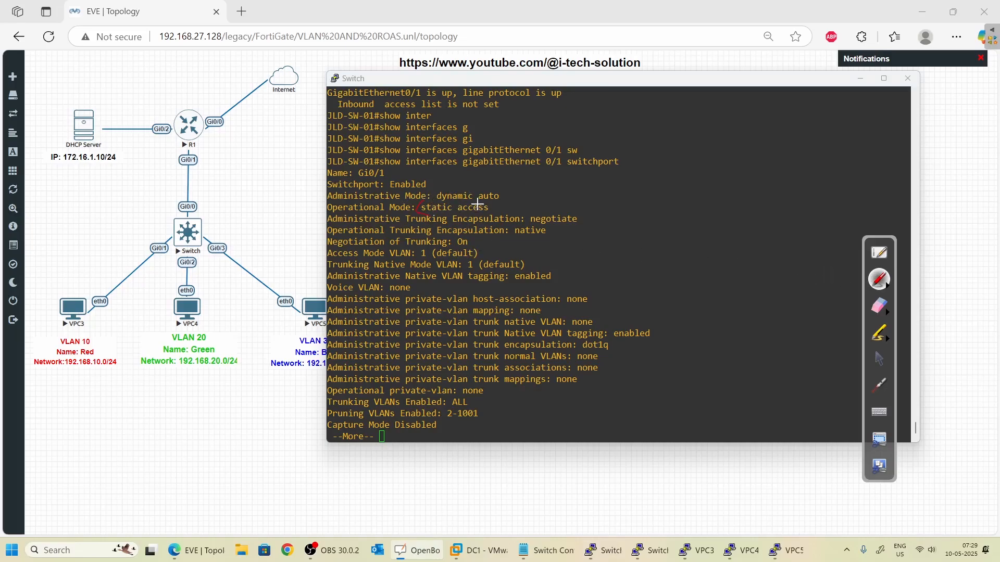
pyautogui.moveTo(478, 204)
pyautogui.mouseDown()
pyautogui.moveTo(484, 216)
pyautogui.moveTo(420, 203)
pyautogui.moveTo(448, 187)
pyautogui.moveTo(477, 203)
pyautogui.mouseUp()
pyautogui.moveTo(504, 209)
pyautogui.mouseDown()
pyautogui.moveTo(537, 188)
pyautogui.moveTo(540, 205)
pyautogui.moveTo(528, 211)
pyautogui.moveTo(568, 186)
pyautogui.mouseUp()
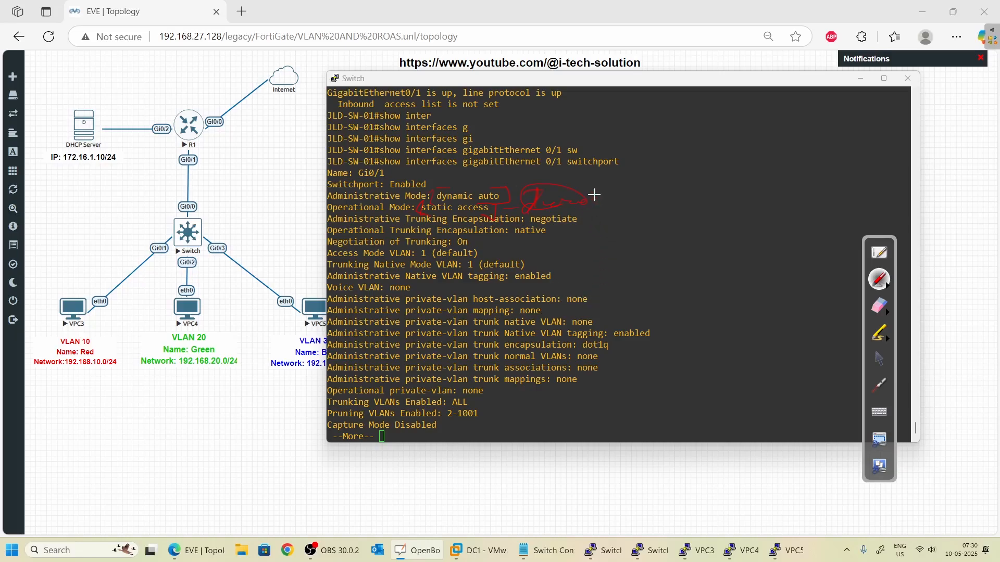
pyautogui.moveTo(603, 196); pyautogui.dragTo(633, 189)
pyautogui.moveTo(624, 190)
pyautogui.mouseDown()
pyautogui.moveTo(609, 208)
pyautogui.moveTo(682, 190)
pyautogui.moveTo(680, 180)
pyautogui.moveTo(645, 177)
pyautogui.moveTo(650, 218)
pyautogui.mouseUp()
pyautogui.click(879, 359)
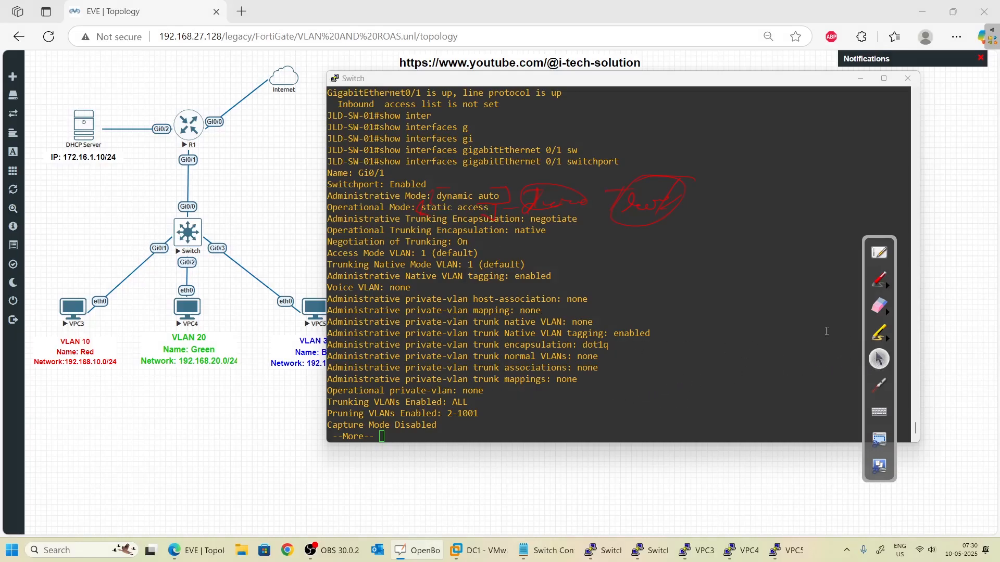
pyautogui.click(885, 311)
pyautogui.click(983, 318)
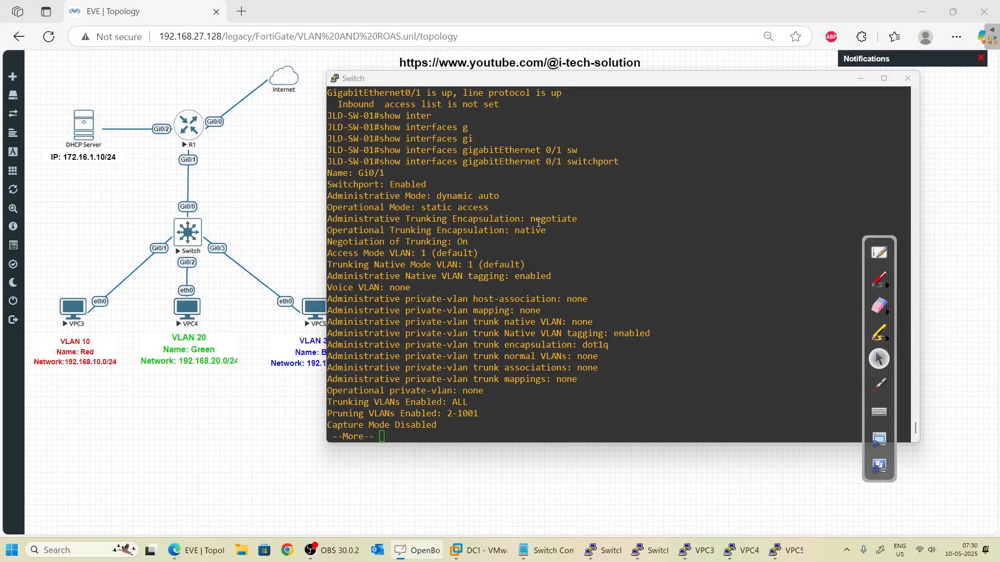
pyautogui.click(502, 332)
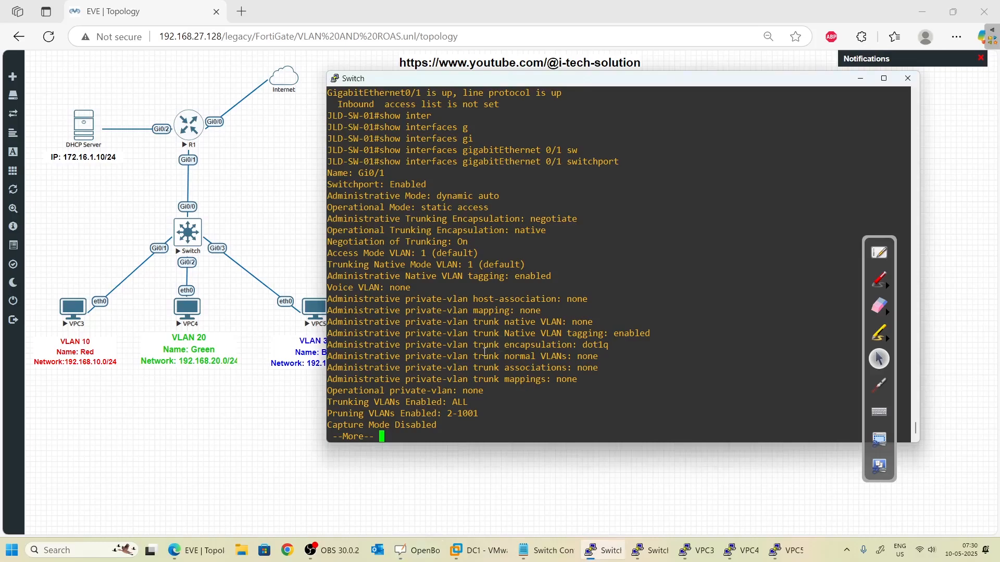
# - Enter configuration for interface gigabitEthernet 0/1 from global configuration mode
pyautogui.press('Return')
pyautogui.press('Return')
pyautogui.press('Return')
pyautogui.press('Return')
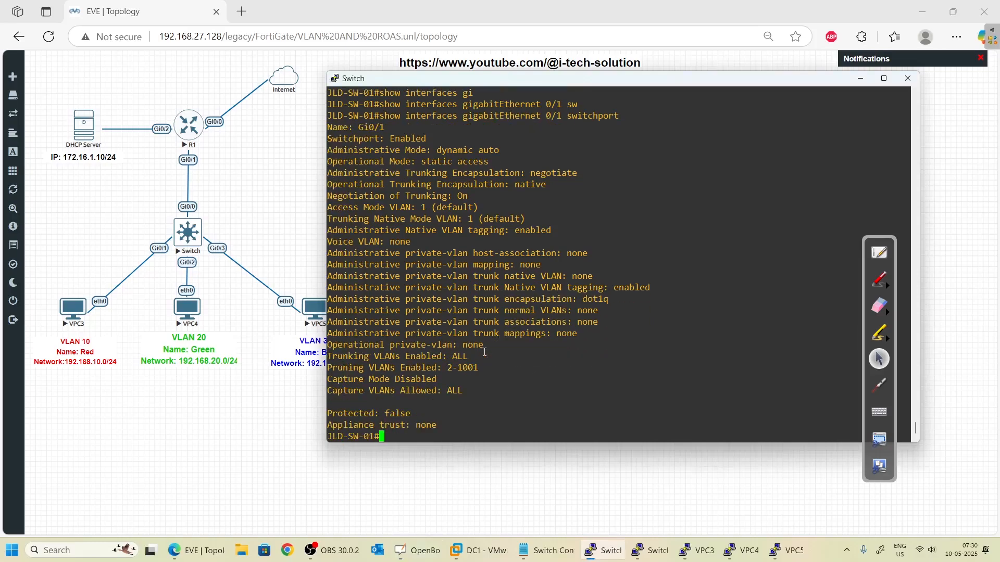
pyautogui.write('conf t')
pyautogui.press('Return')
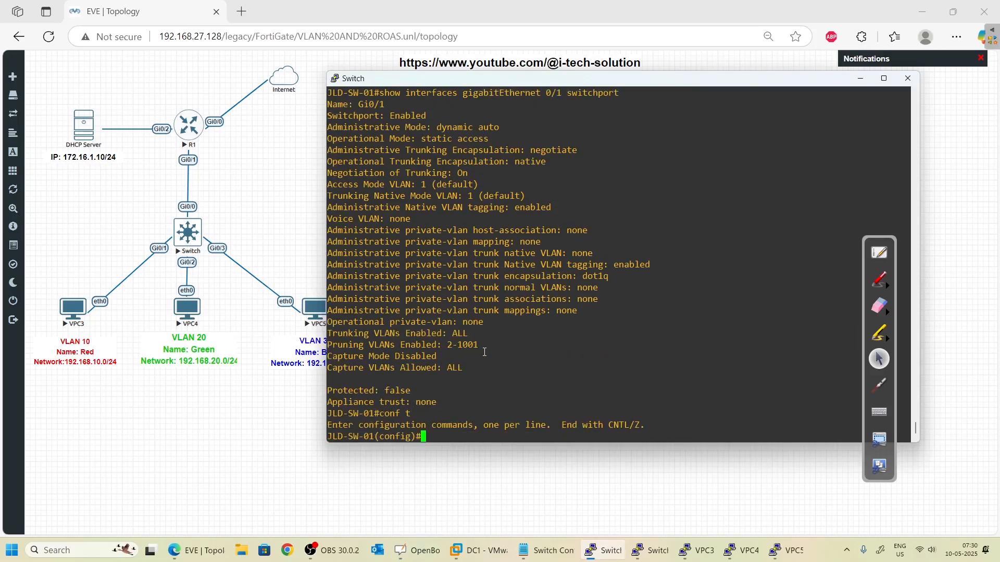
pyautogui.write('inter')
pyautogui.press('Tab')
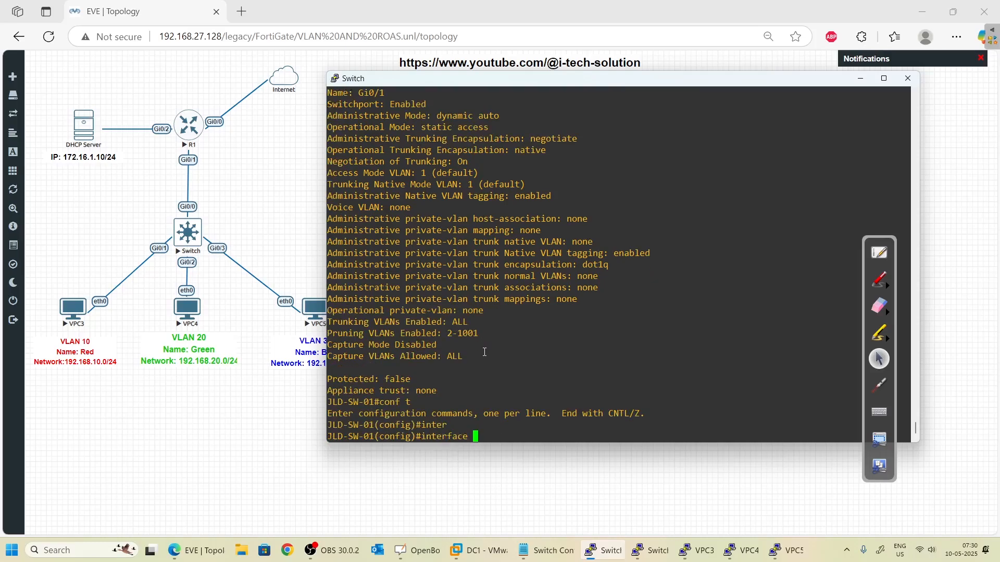
pyautogui.write('g')
pyautogui.press('Tab')
pyautogui.write('i')
pyautogui.press('Tab')
pyautogui.write('0/1')
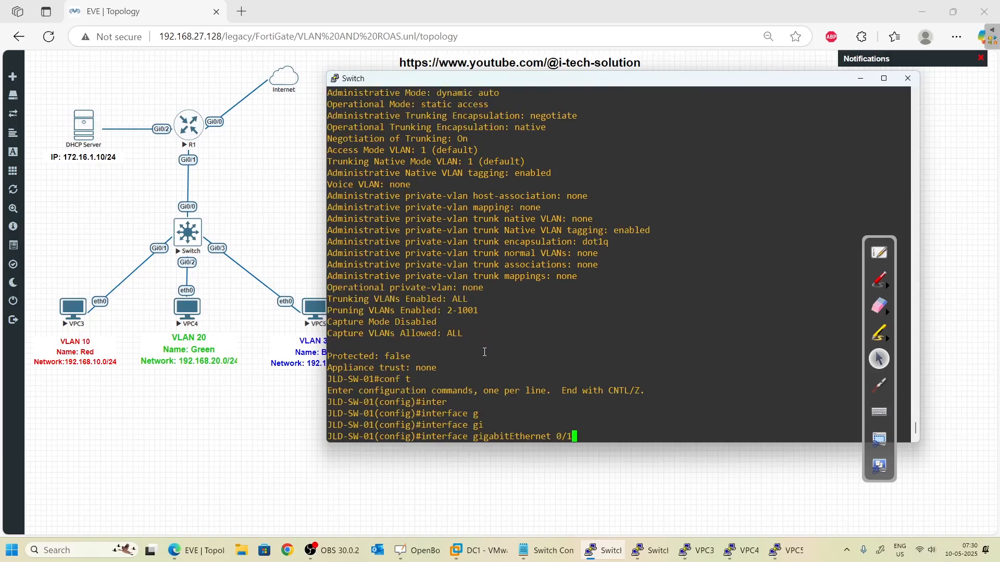
pyautogui.press('Return')
# - Set Gi0/1 to switchport mode access
pyautogui.write('swi')
pyautogui.press('Tab')
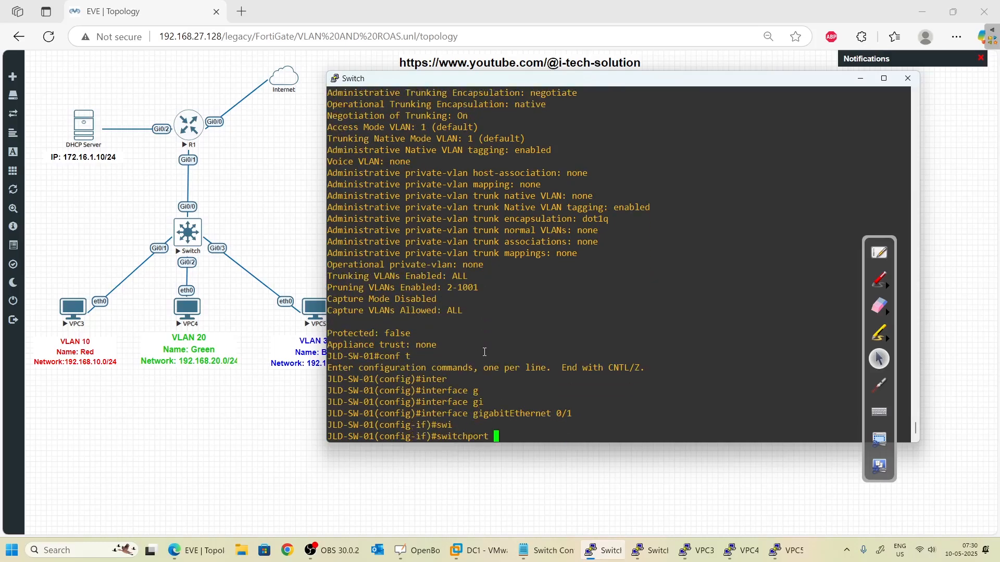
pyautogui.write('mode ')
pyautogui.write('t')
pyautogui.write('cc')
pyautogui.press('Tab')
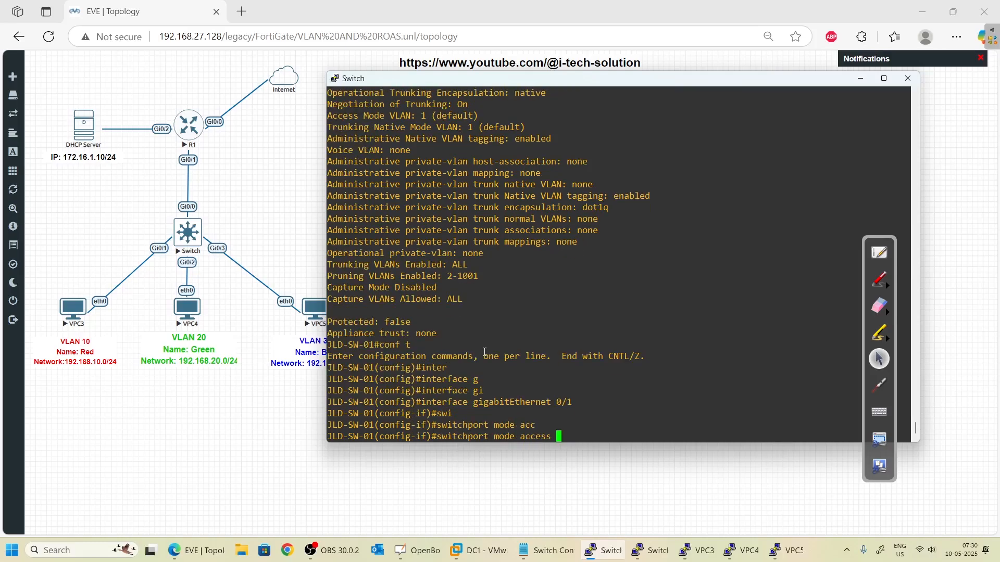
pyautogui.press('Return')
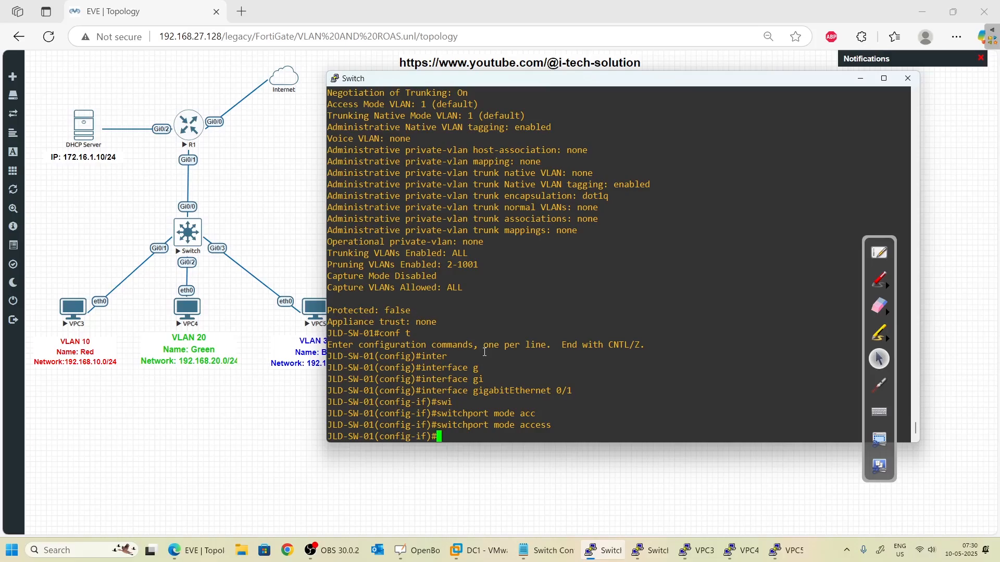
# - Assign Gi0/1 to access VLAN 10
pyautogui.write('sw')
pyautogui.press('Tab')
pyautogui.write('acc')
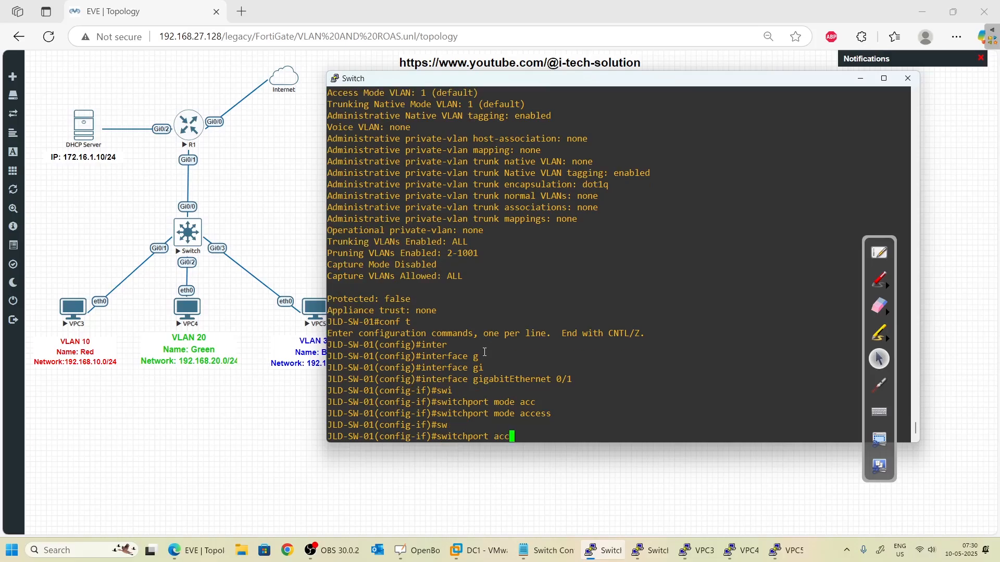
pyautogui.press('Tab')
pyautogui.write('vl')
pyautogui.press('Tab')
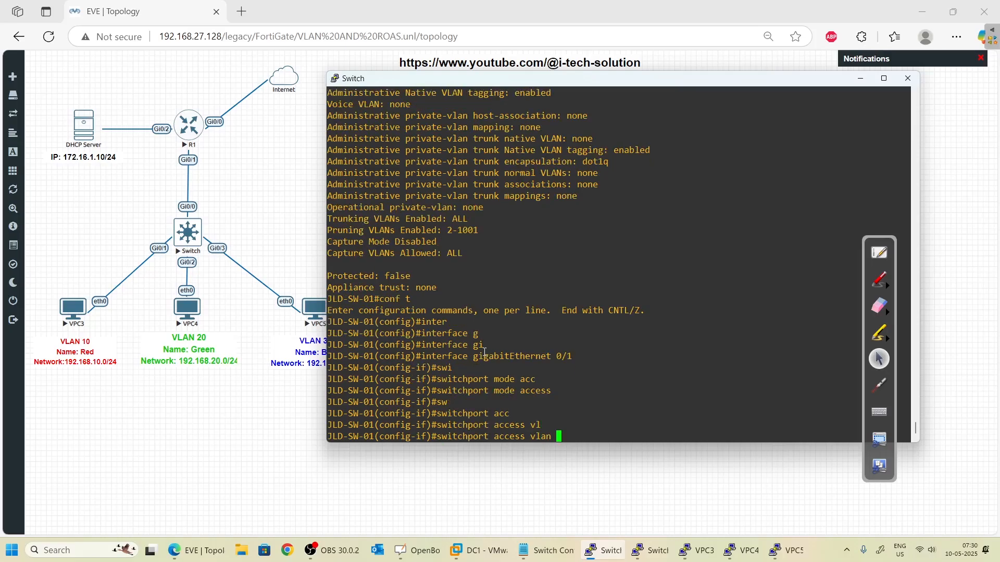
pyautogui.write('?')
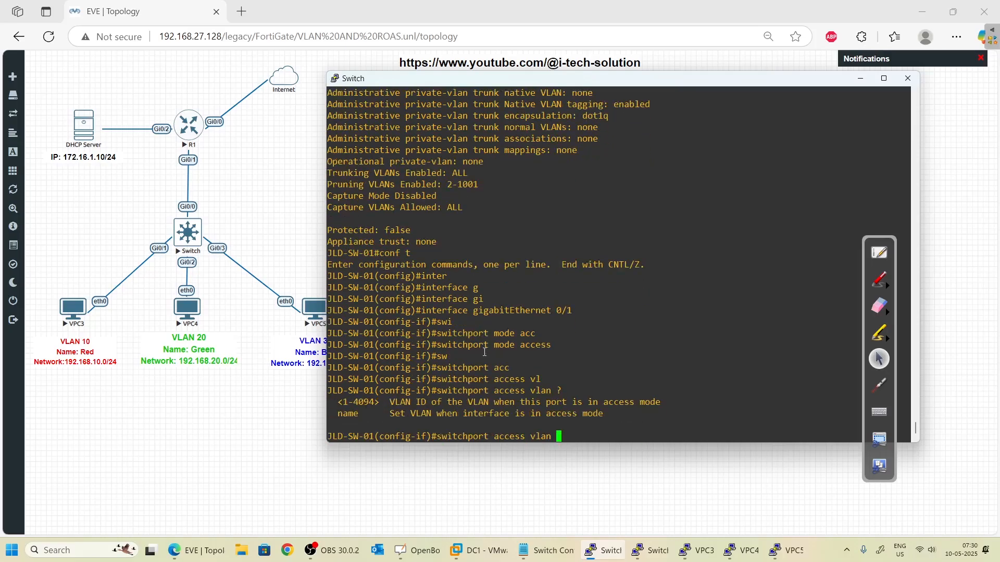
pyautogui.write('10')
pyautogui.press('Return')
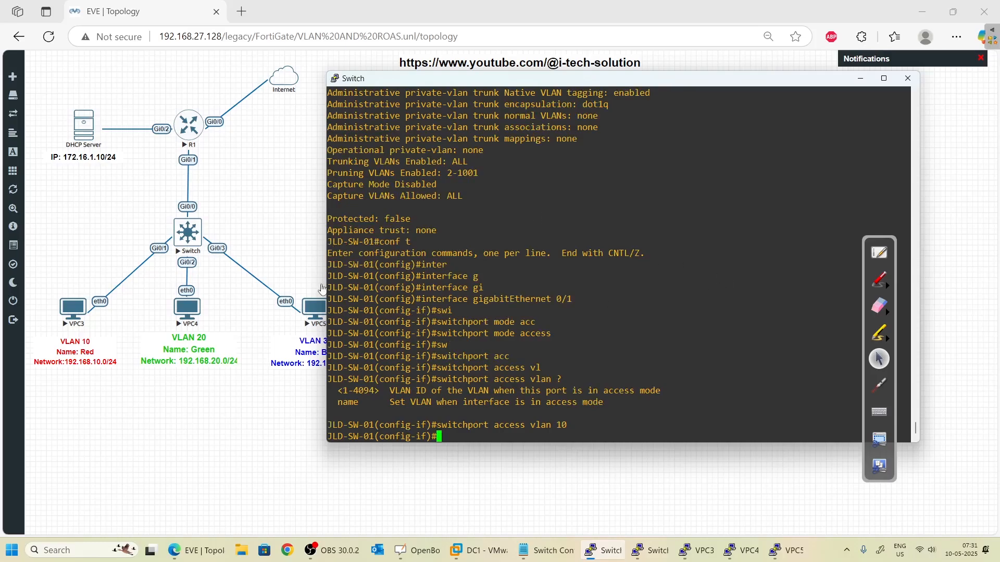
# - Open VPC5's console and handwrite a 'PC5' label above VPC5
pyautogui.click(322, 288)
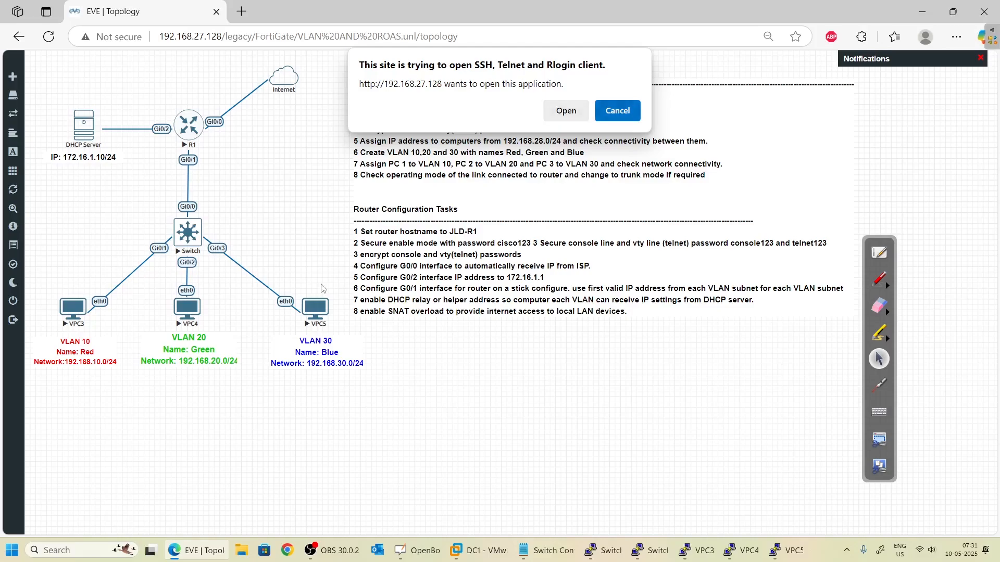
pyautogui.press('Escape')
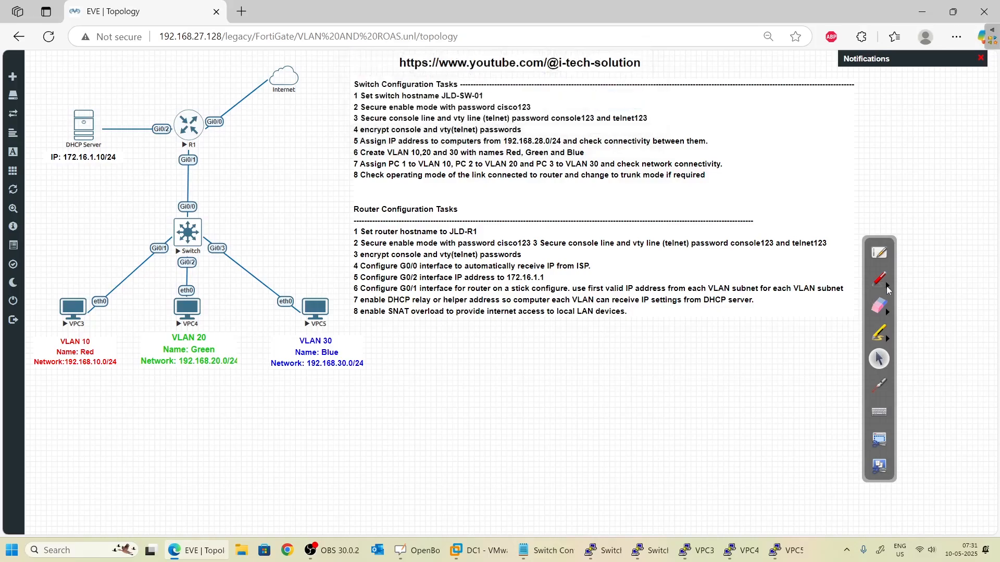
pyautogui.click(883, 282)
pyautogui.moveTo(319, 275)
pyautogui.mouseDown()
pyautogui.moveTo(308, 292)
pyautogui.moveTo(316, 279)
pyautogui.moveTo(336, 286)
pyautogui.moveTo(331, 252)
pyautogui.moveTo(316, 301)
pyautogui.mouseUp()
pyautogui.moveTo(349, 266); pyautogui.dragTo(335, 283)
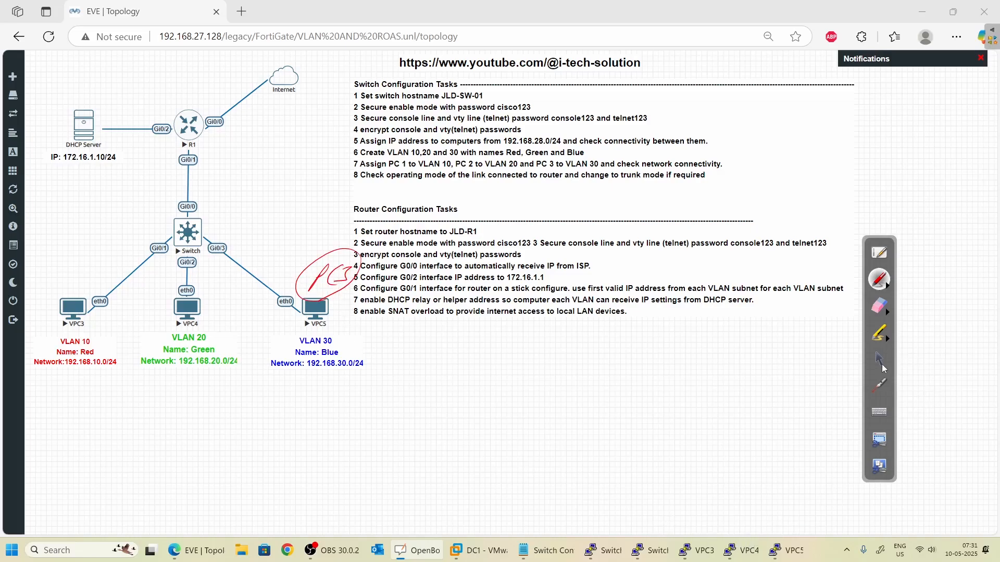
pyautogui.click(879, 358)
pyautogui.click(781, 550)
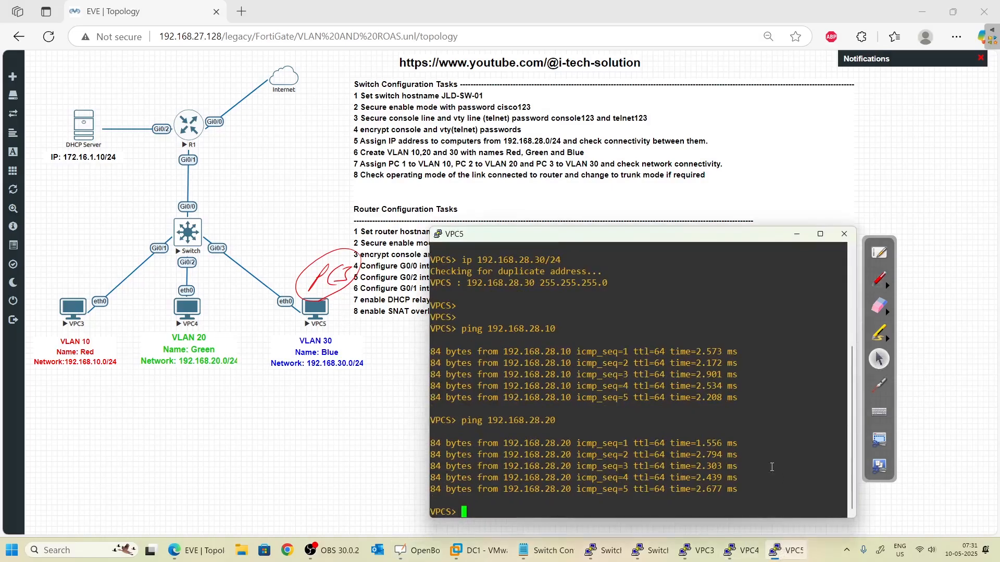
# - Draw a red arrow from VPC5 to VPC3 on the topology
pyautogui.click(878, 279)
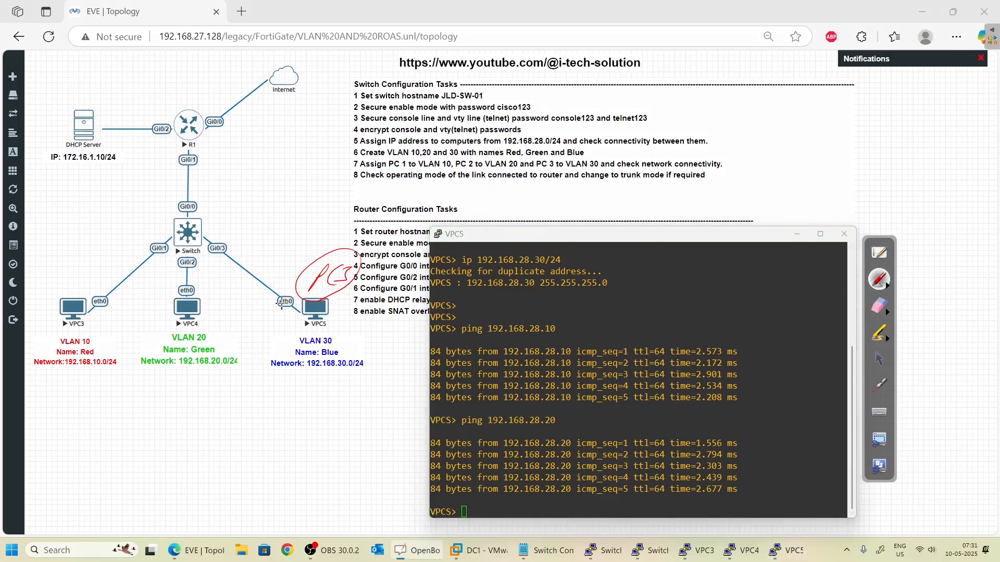
pyautogui.moveTo(311, 305)
pyautogui.mouseDown()
pyautogui.moveTo(109, 300)
pyautogui.moveTo(127, 259)
pyautogui.mouseUp()
pyautogui.moveTo(115, 311); pyautogui.dragTo(125, 308)
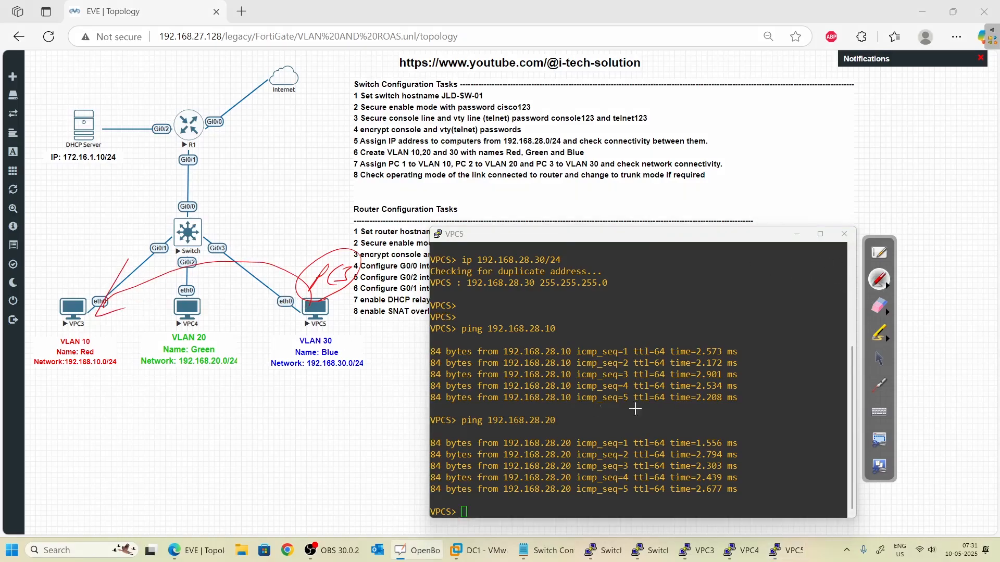
pyautogui.click(880, 360)
pyautogui.click(709, 322)
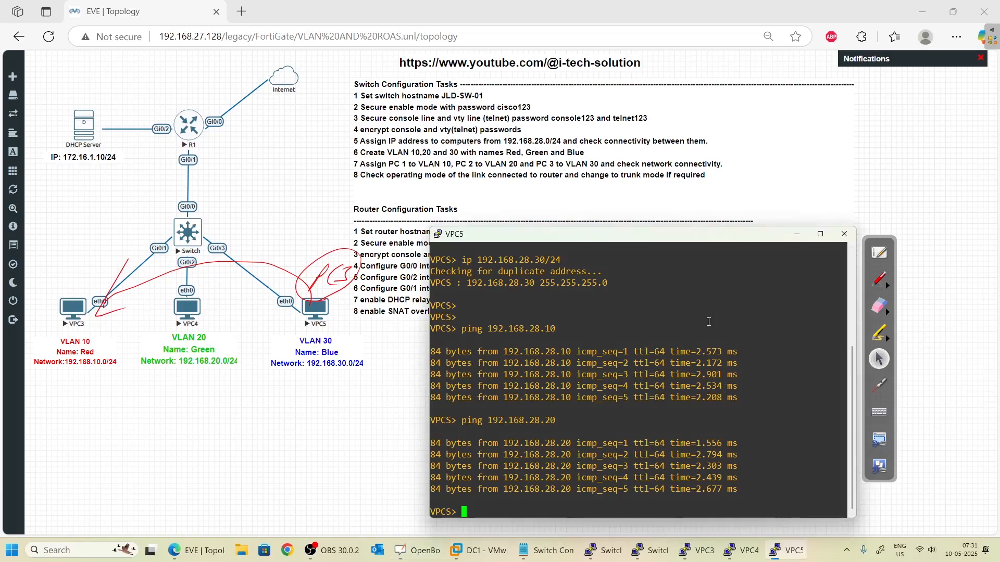
# - Ping 192.168.28.10 again from VPC5, which now reports host not reachable
pyautogui.press('Up')
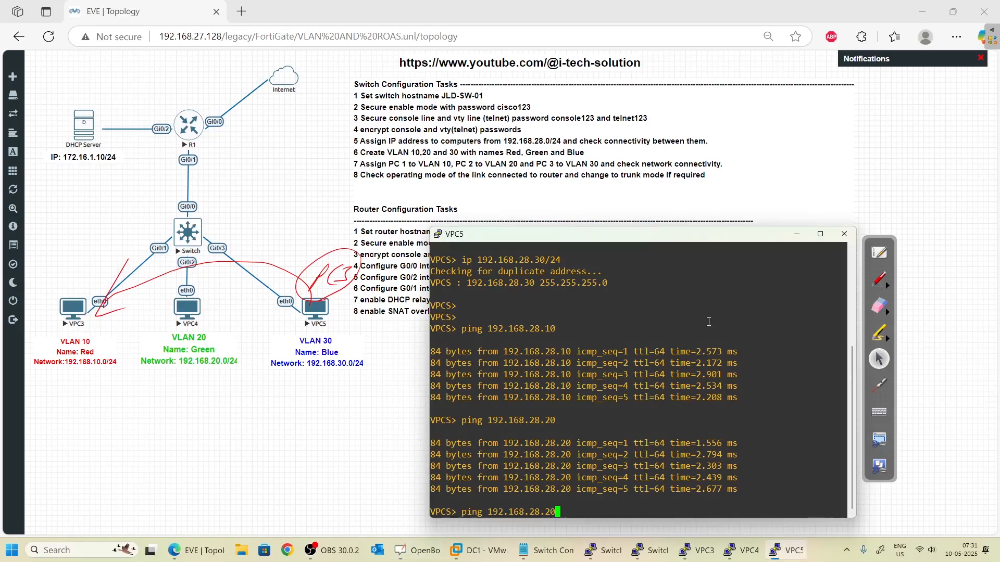
pyautogui.press('BackSpace')
pyautogui.press('BackSpace')
pyautogui.write('10')
pyautogui.press('Return')
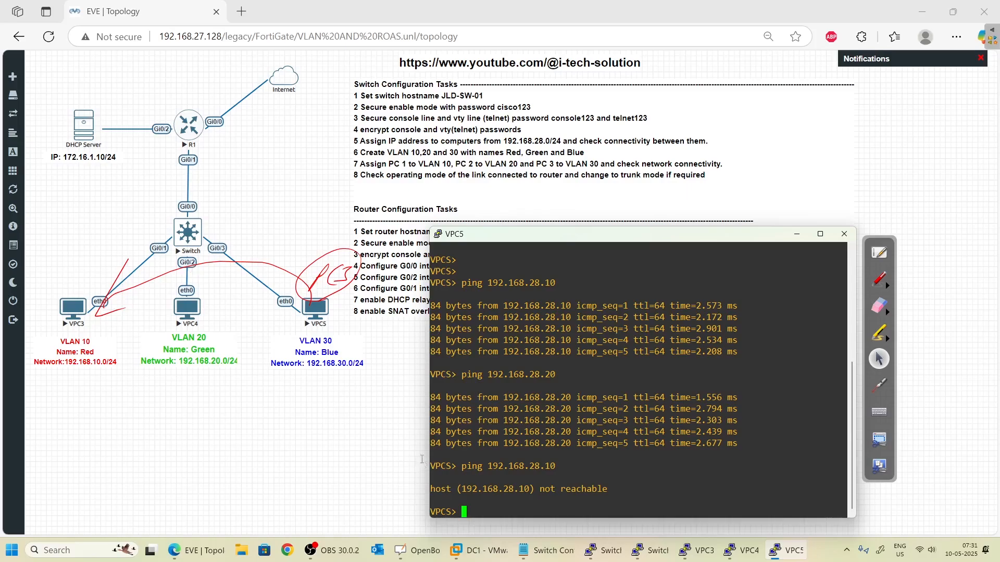
pyautogui.hotkey('alt', 'Tab')
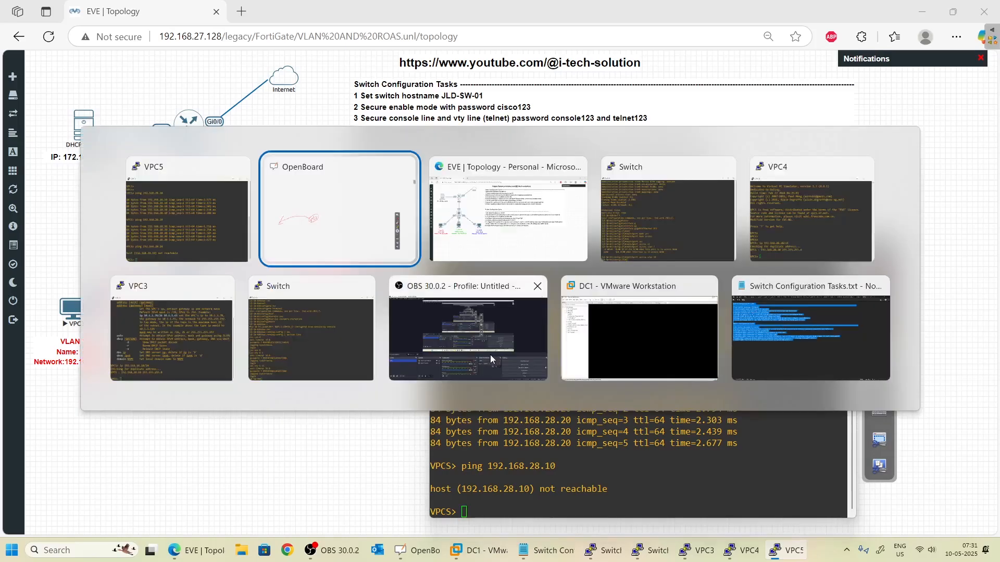
# - Return to the JLD-SW-01 console and exit interface configuration to the privileged prompt
pyautogui.hotkey('alt', 'Tab')
pyautogui.hotkey('alt', 'Tab')
pyautogui.hotkey('alt', 'Tab')
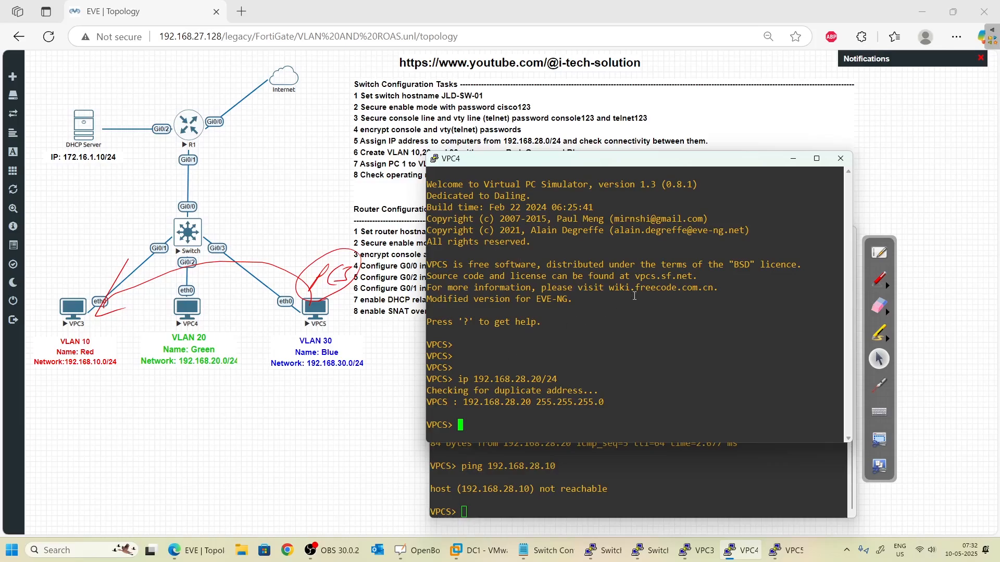
pyautogui.hotkey('alt', 'Tab')
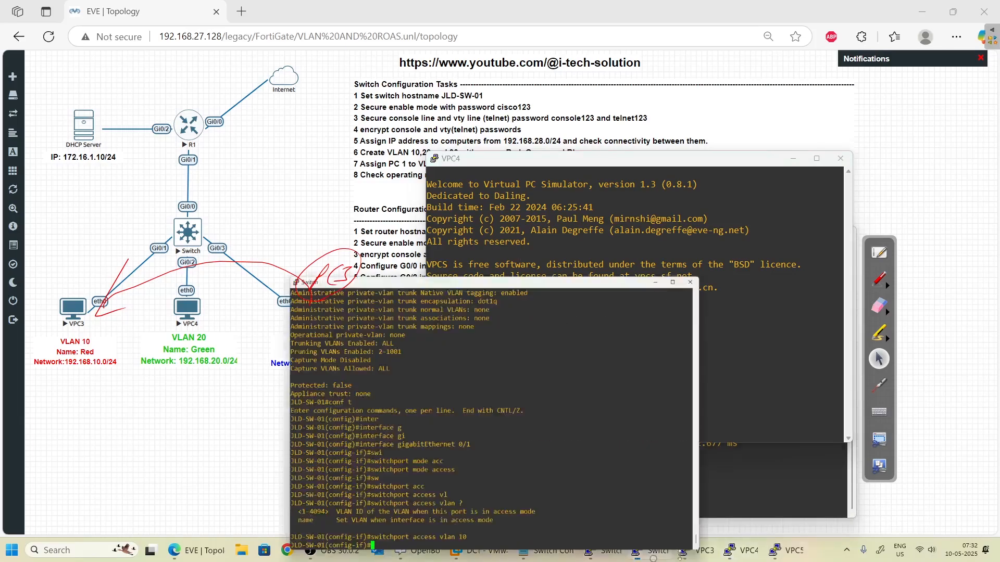
pyautogui.write('exit')
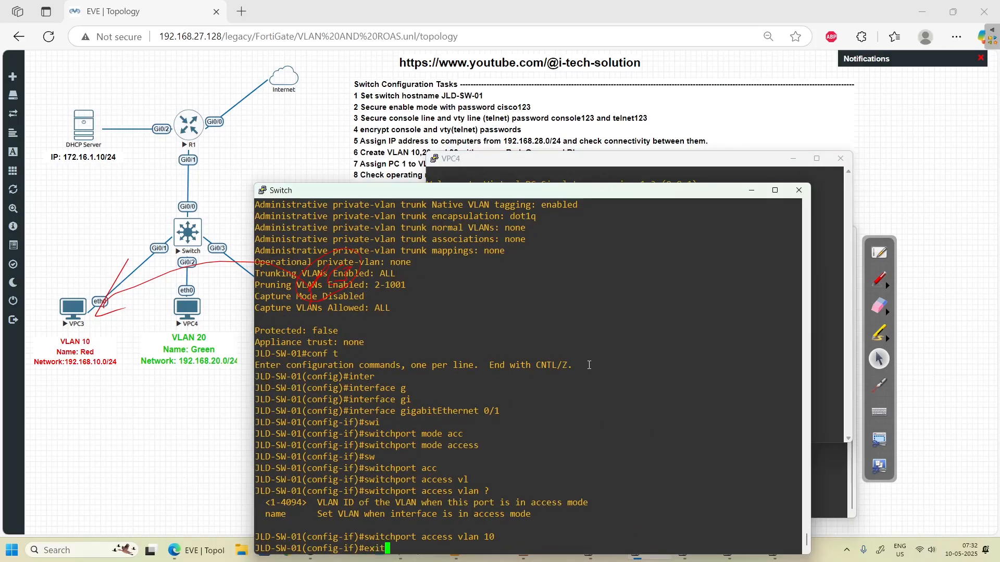
pyautogui.press('Return')
pyautogui.write('exot')
pyautogui.press('Return')
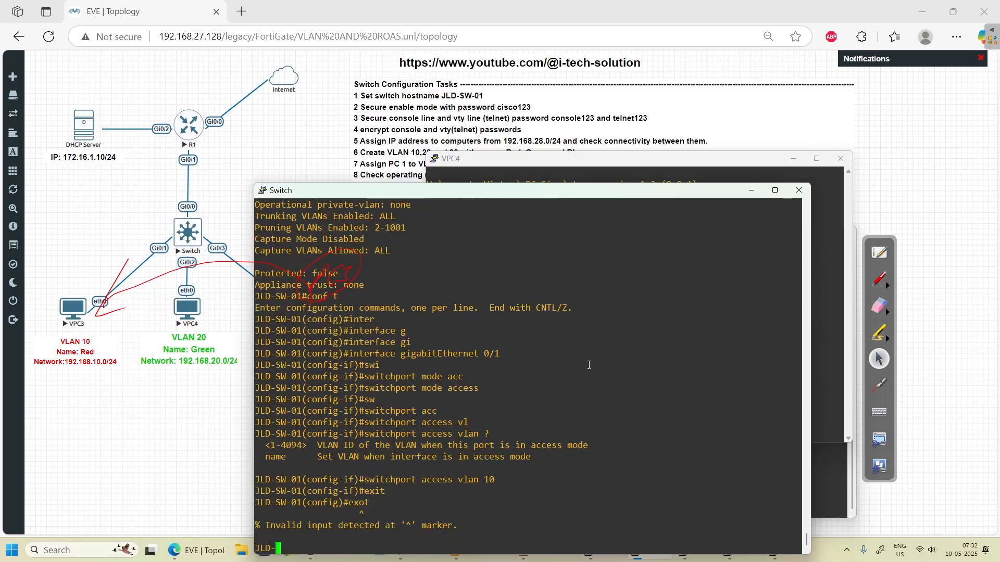
# - Leave configuration mode and display the VLAN summary with 'show vlan brief'
pyautogui.write('exit')
pyautogui.press('Return')
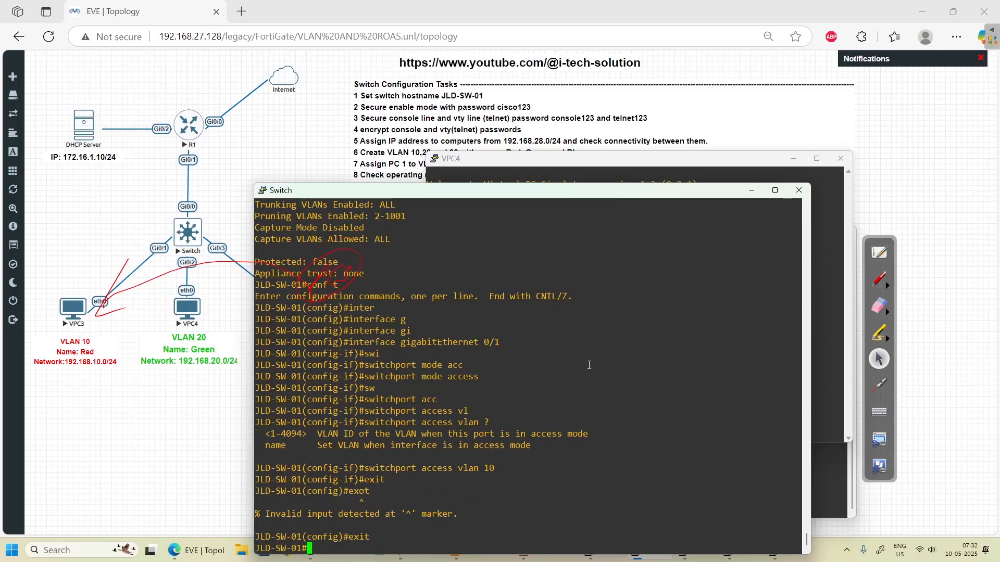
pyautogui.write('show ')
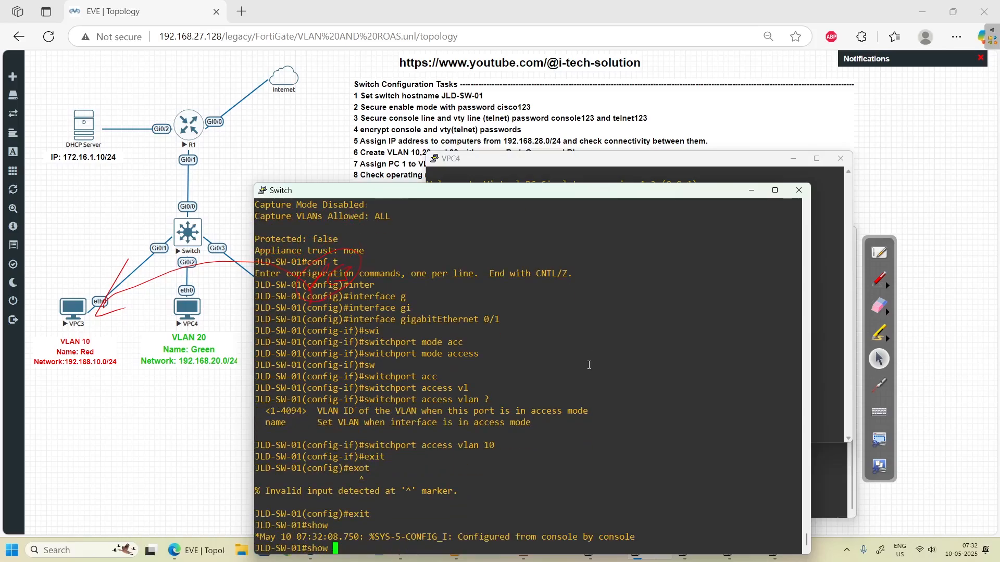
pyautogui.write('vlan bbri')
pyautogui.press('Return')
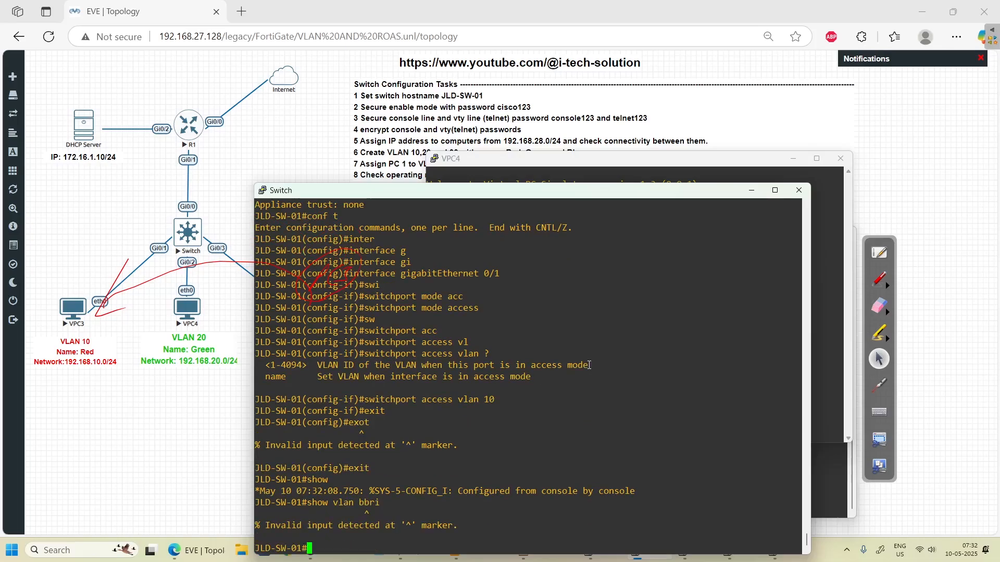
pyautogui.press('Up')
pyautogui.press('BackSpace')
pyautogui.press('BackSpace')
pyautogui.press('BackSpace')
pyautogui.write('rie')
pyautogui.press('Tab')
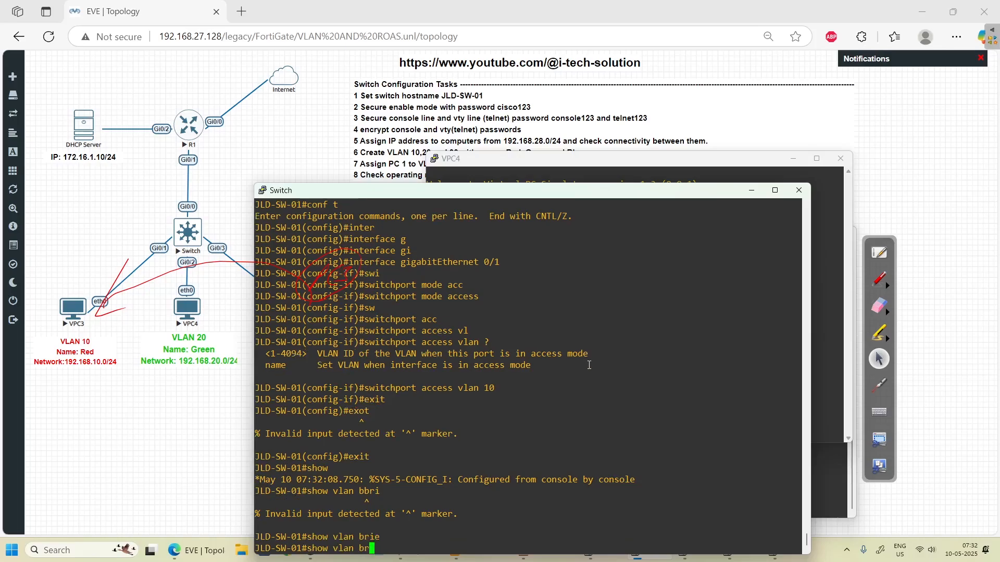
pyautogui.press('Return')
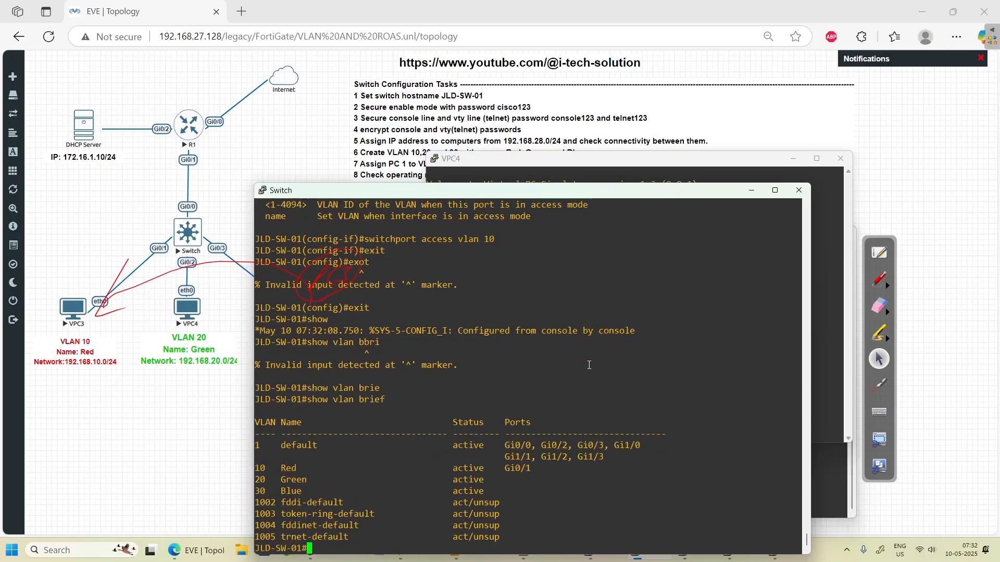
# - Mark Gi0/1 and VLAN 10 Red in the VLAN table with the red pen
pyautogui.moveTo(432, 254); pyautogui.dragTo(598, 262)
pyautogui.click(880, 282)
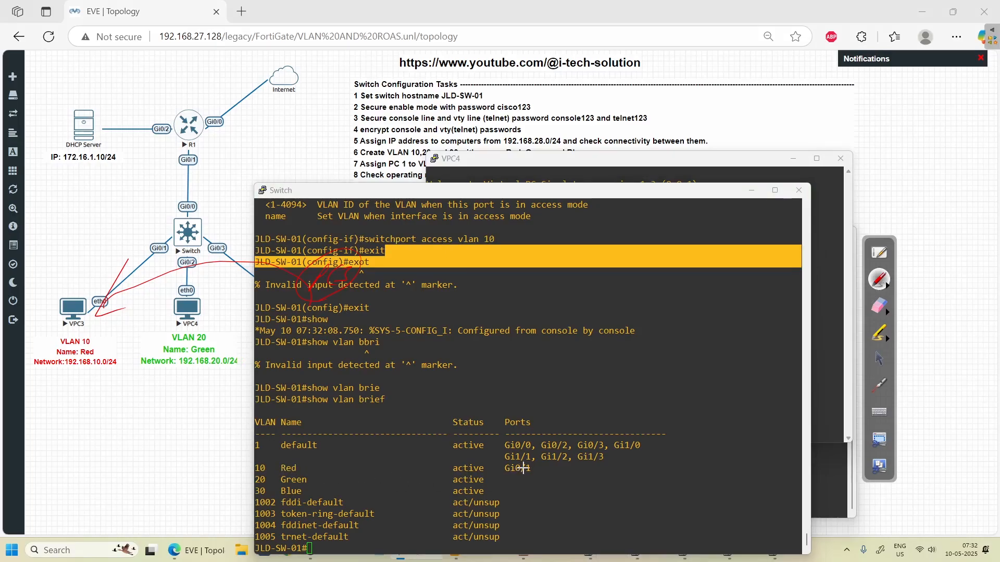
pyautogui.moveTo(505, 468); pyautogui.dragTo(531, 465)
pyautogui.moveTo(305, 468); pyautogui.dragTo(322, 465)
pyautogui.click(879, 359)
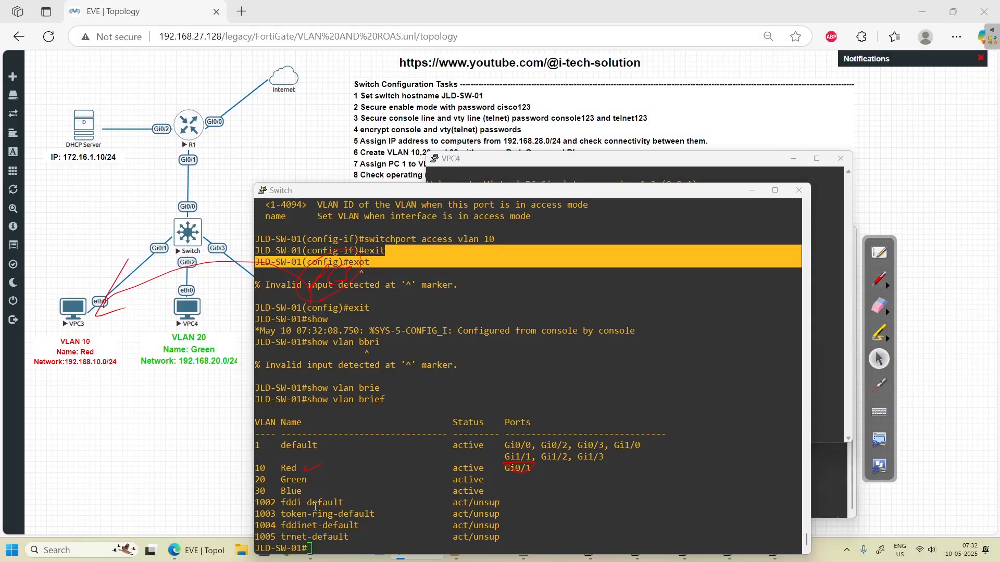
# - Run 'show mac address-table', showing two VLAN 1 entries on Gi0/3 and Gi0/0
pyautogui.click(461, 423)
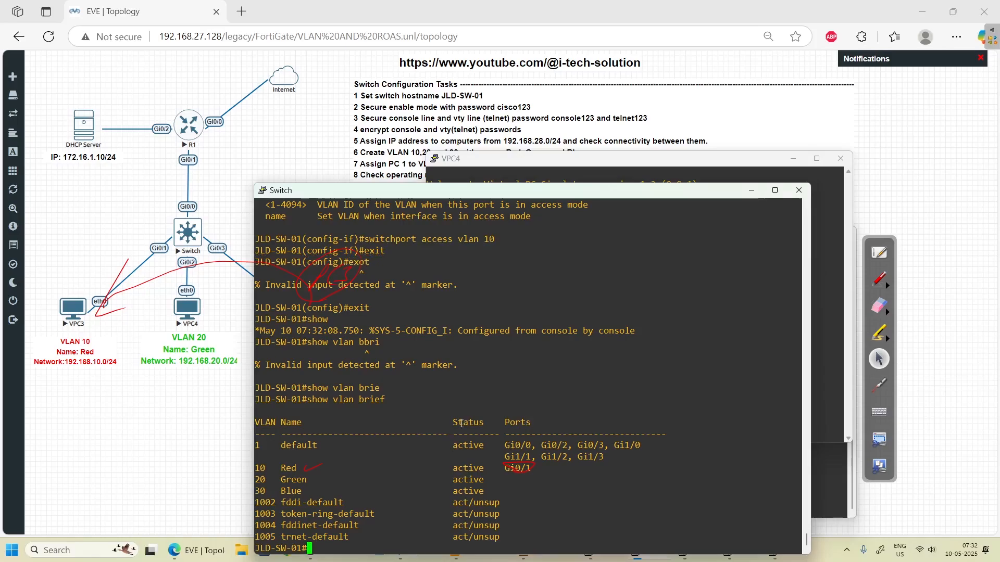
pyautogui.press('Return')
pyautogui.press('Return')
pyautogui.write('show')
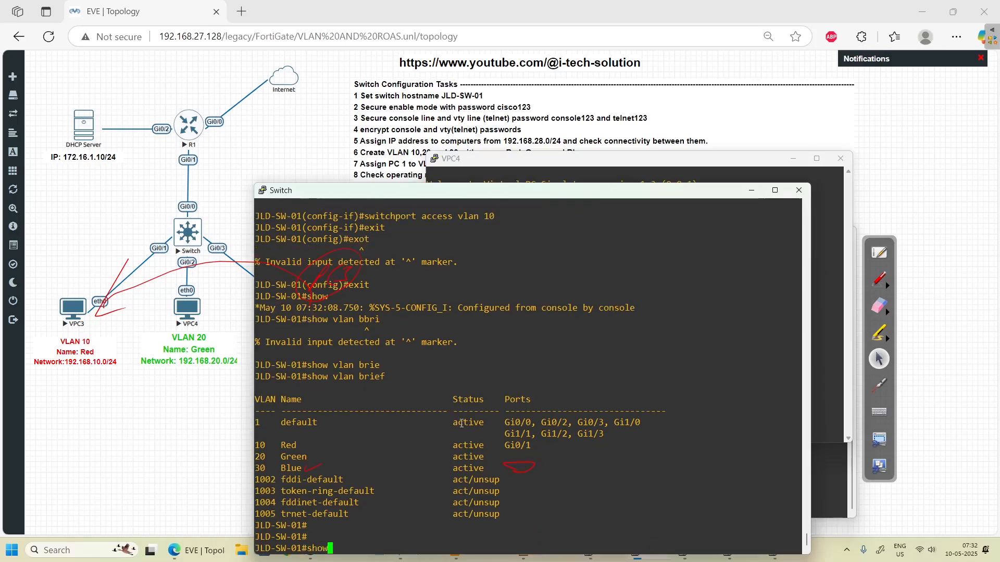
pyautogui.write(' mac add')
pyautogui.press('Tab')
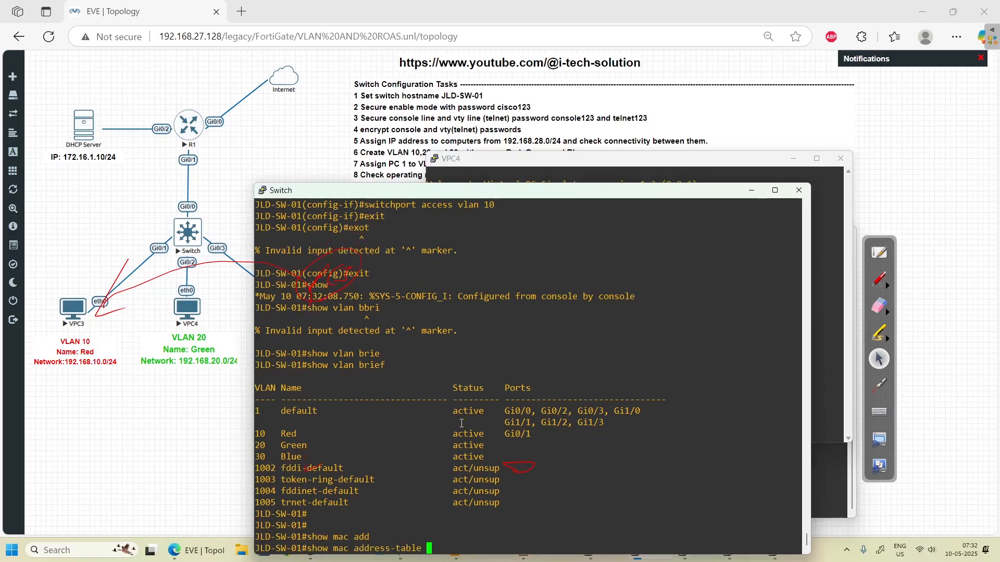
pyautogui.press('Return')
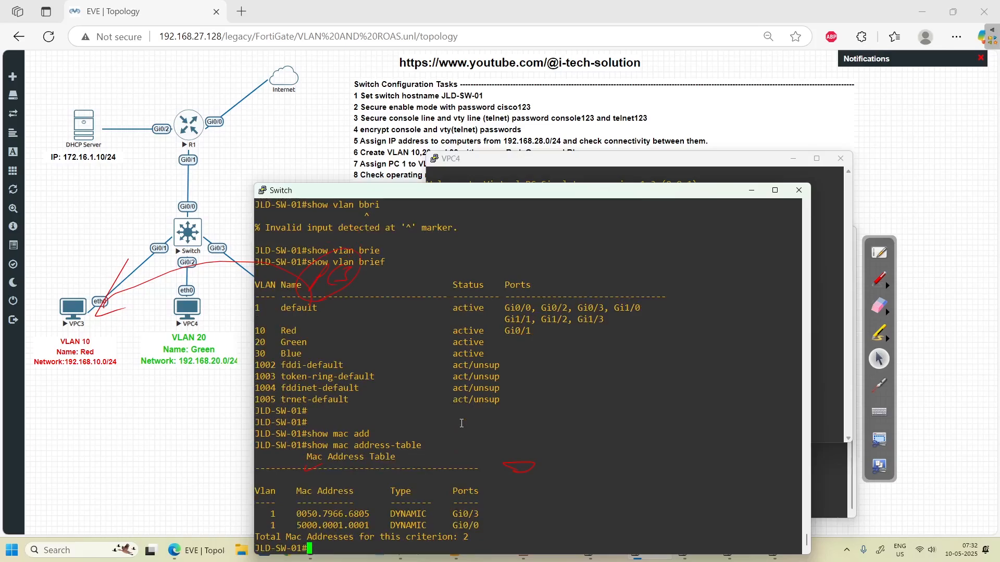
pyautogui.hotkey('alt', 'Tab')
pyautogui.hotkey('alt', 'Tab')
pyautogui.hotkey('alt', 'Tab')
pyautogui.hotkey('alt', 'Tab')
pyautogui.hotkey('alt', 'Tab')
pyautogui.hotkey('alt', 'Tab')
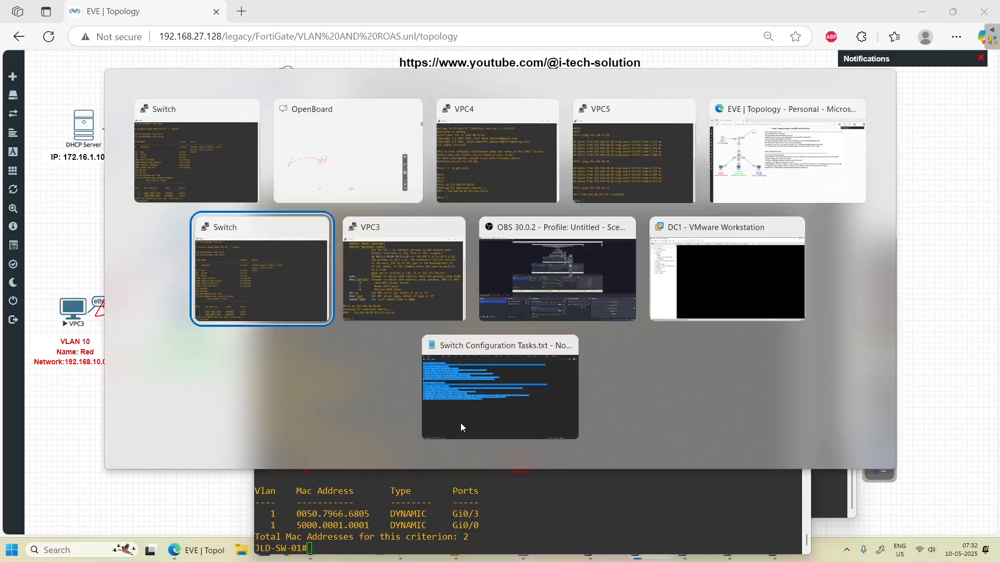
# - Ping 192.168.28.20 from VPC3, which is not reachable, then minimize the VPC3 console
pyautogui.press('Up')
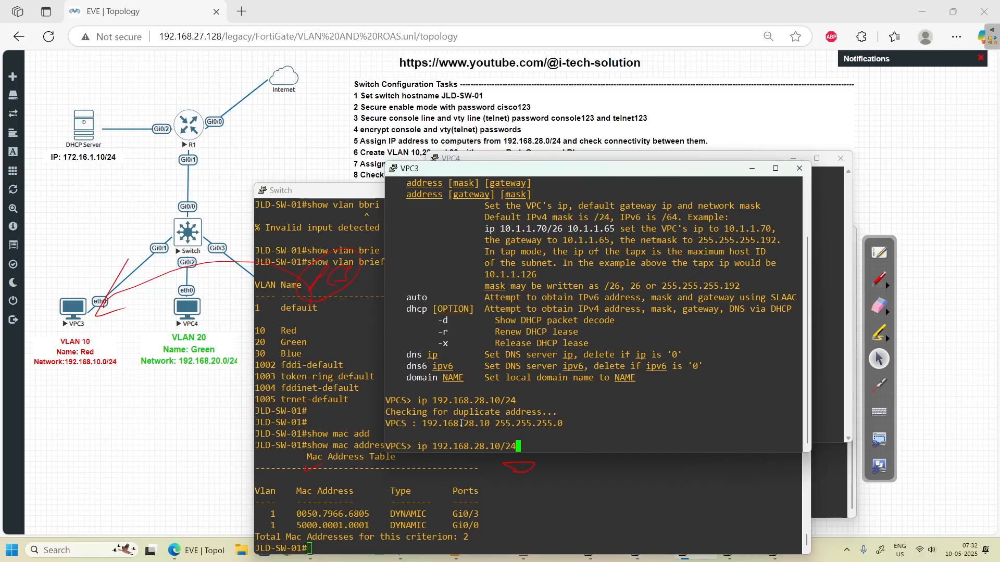
pyautogui.press('BackSpace')
pyautogui.press('BackSpace')
pyautogui.press('BackSpace')
pyautogui.press('BackSpace')
pyautogui.press('BackSpace')
pyautogui.press('BackSpace')
pyautogui.press('BackSpace')
pyautogui.press('BackSpace')
pyautogui.press('BackSpace')
pyautogui.press('BackSpace')
pyautogui.press('BackSpace')
pyautogui.press('BackSpace')
pyautogui.press('BackSpace')
pyautogui.press('BackSpace')
pyautogui.press('BackSpace')
pyautogui.press('BackSpace')
pyautogui.press('BackSpace')
pyautogui.press('BackSpace')
pyautogui.press('BackSpace')
pyautogui.write('ping ')
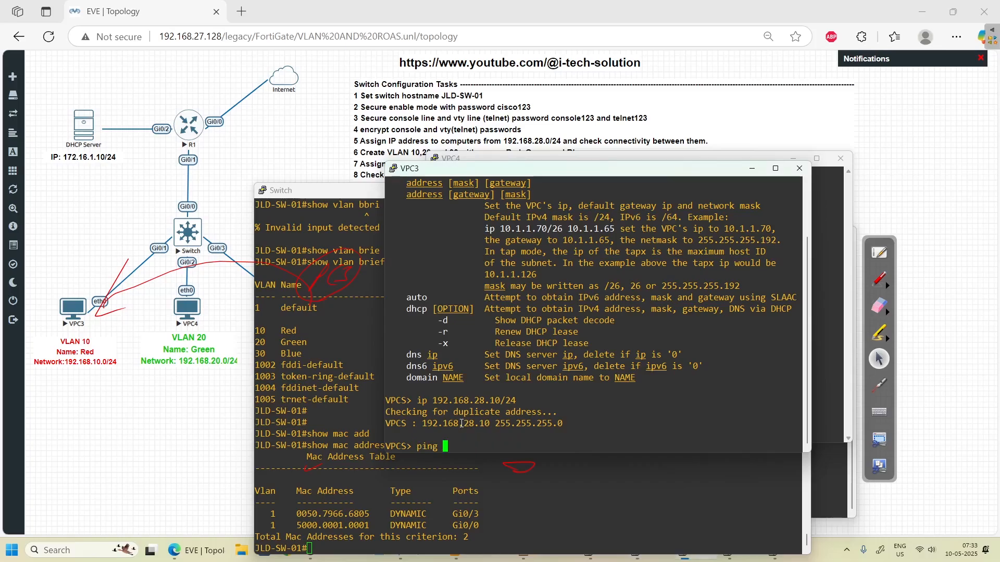
pyautogui.write('192.168.28')
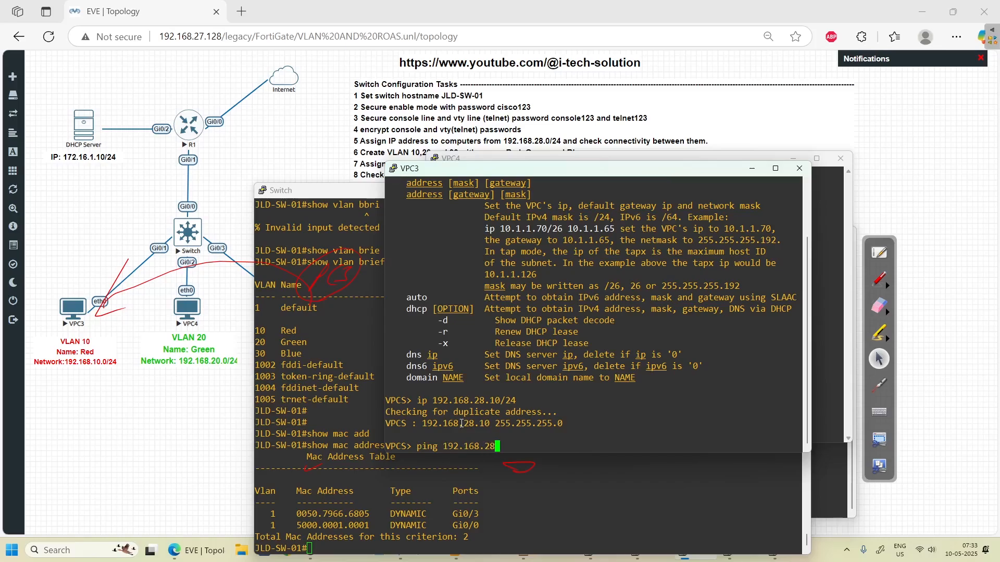
pyautogui.write('.10')
pyautogui.press('BackSpace')
pyautogui.press('BackSpace')
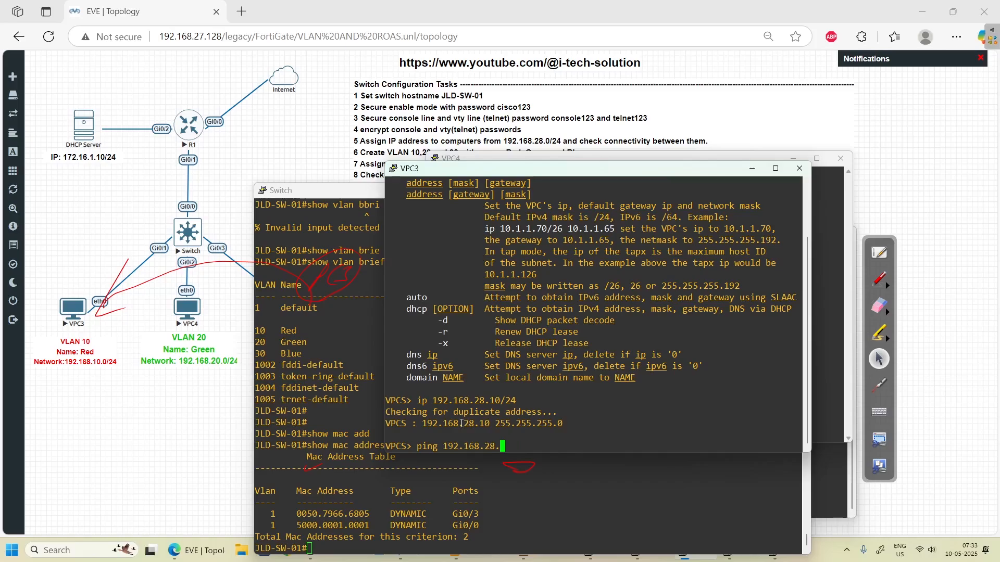
pyautogui.write('20')
pyautogui.press('Return')
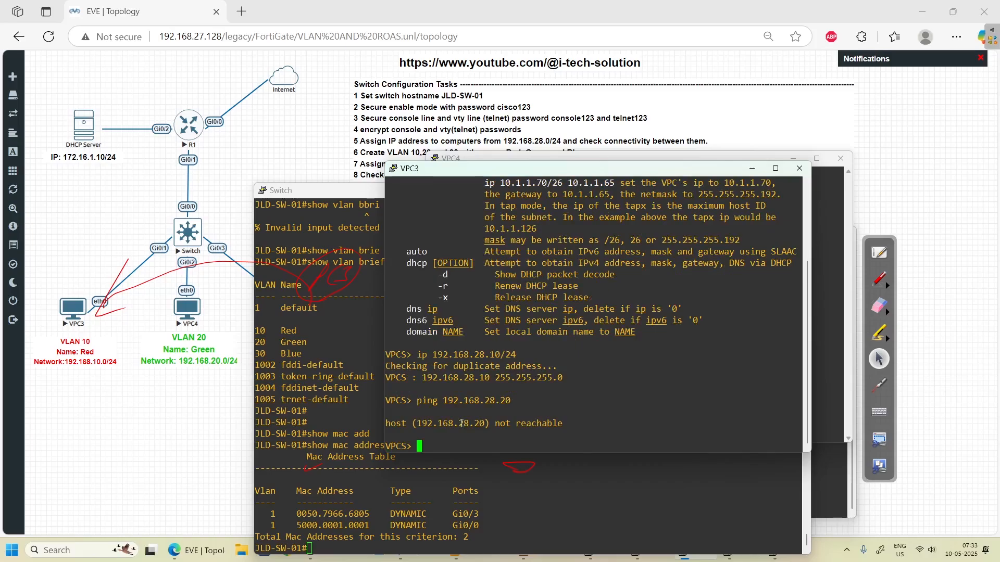
pyautogui.click(751, 168)
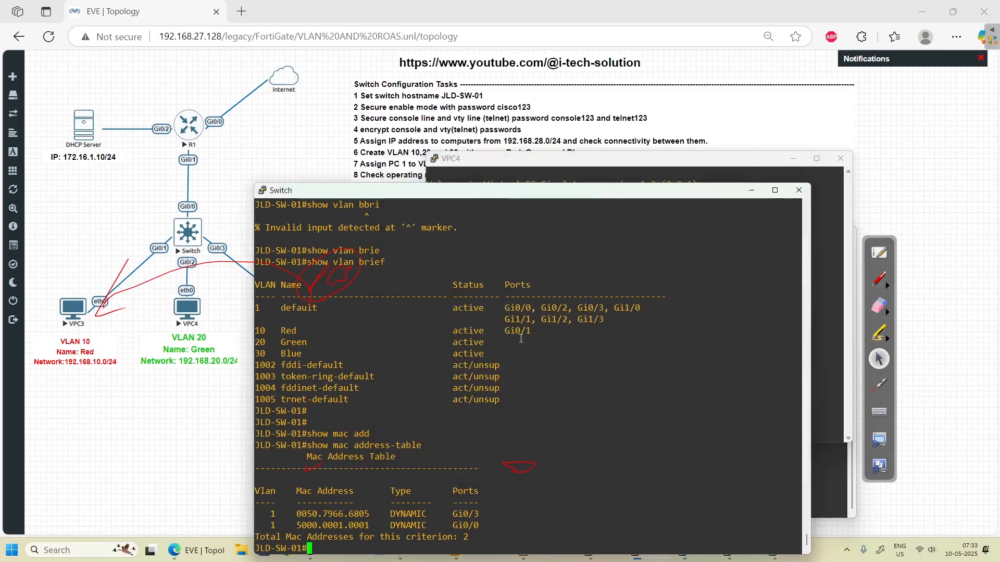
# - Rerun 'show mac address-table' in the switch console to list three entries
pyautogui.click(520, 354)
pyautogui.press('Up')
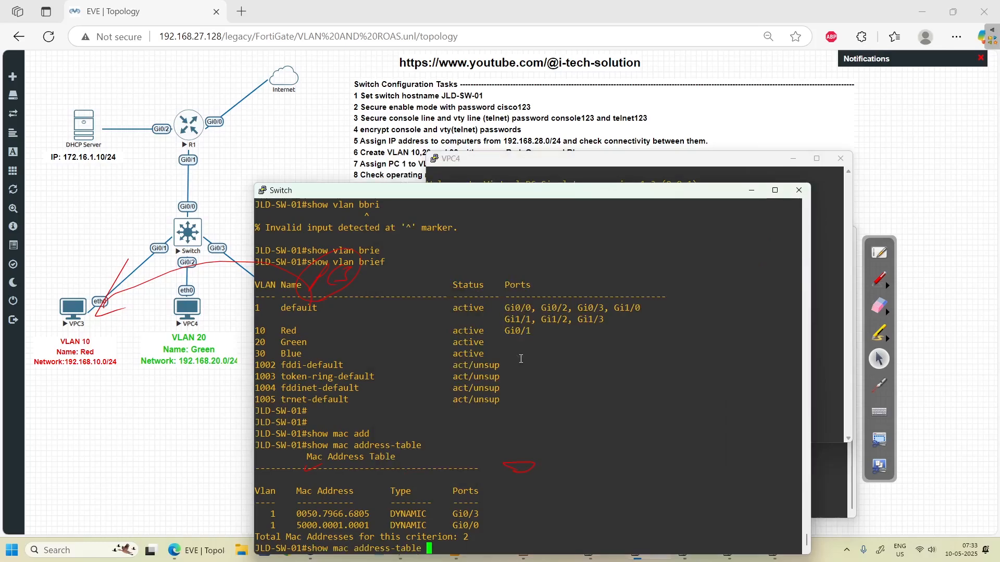
pyautogui.press('Return')
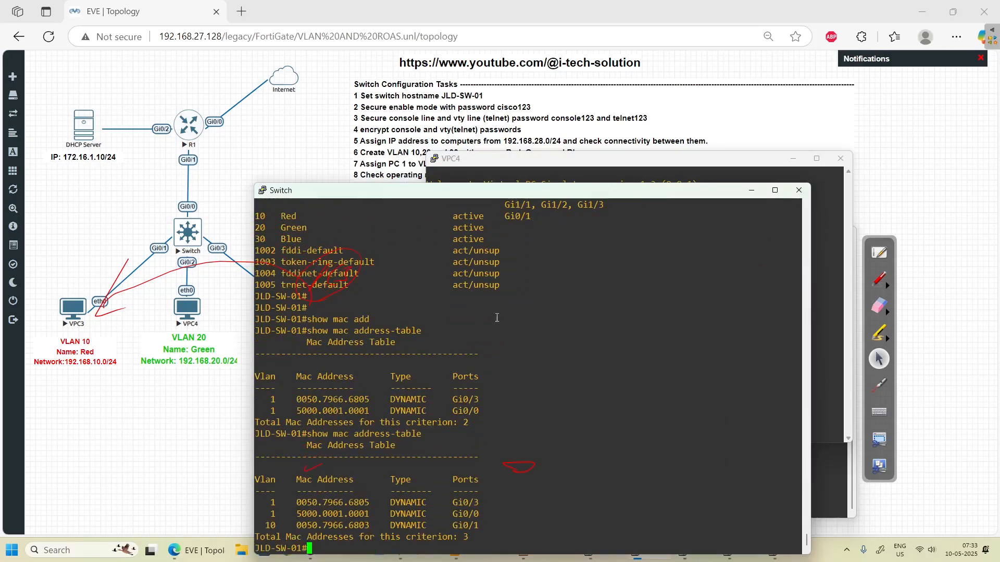
# - Circle the new VLAN 10 entry on Gi0/1 and the VLAN 1 rows in red, then erase the marks
pyautogui.click(880, 280)
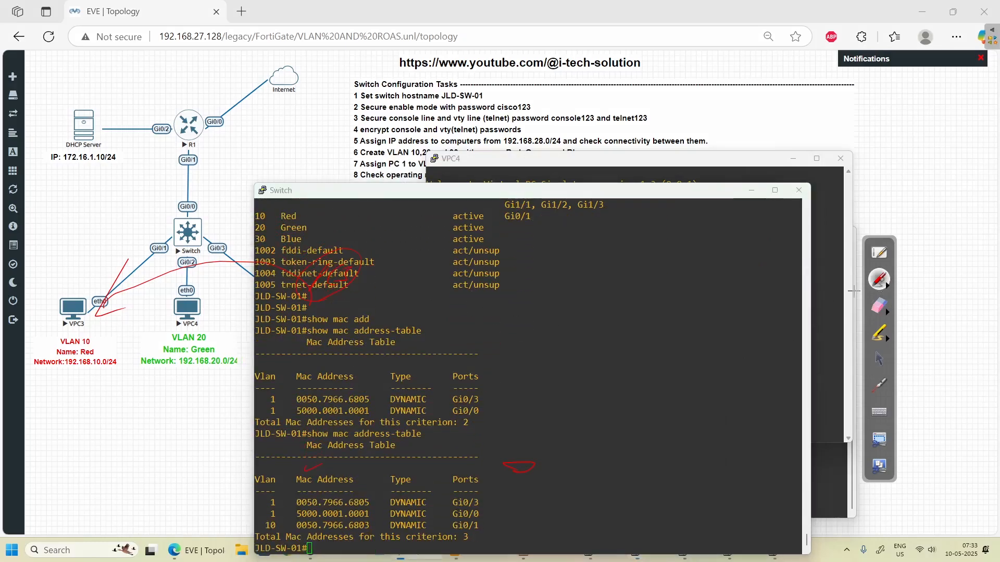
pyautogui.click(272, 530)
pyautogui.moveTo(272, 530)
pyautogui.mouseDown()
pyautogui.moveTo(263, 522)
pyautogui.moveTo(280, 527)
pyautogui.mouseUp()
pyautogui.moveTo(458, 516)
pyautogui.mouseDown()
pyautogui.moveTo(479, 515)
pyautogui.moveTo(477, 531)
pyautogui.mouseUp()
pyautogui.moveTo(373, 525); pyautogui.dragTo(435, 524)
pyautogui.moveTo(275, 497); pyautogui.dragTo(268, 498)
pyautogui.moveTo(486, 499); pyautogui.dragTo(489, 520)
pyautogui.click(888, 313)
pyautogui.click(968, 318)
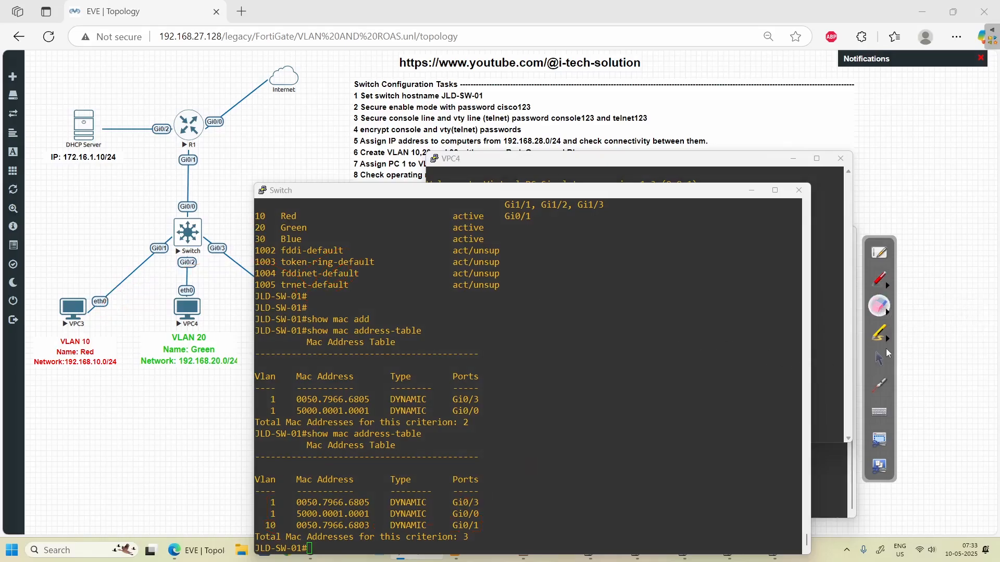
pyautogui.click(881, 356)
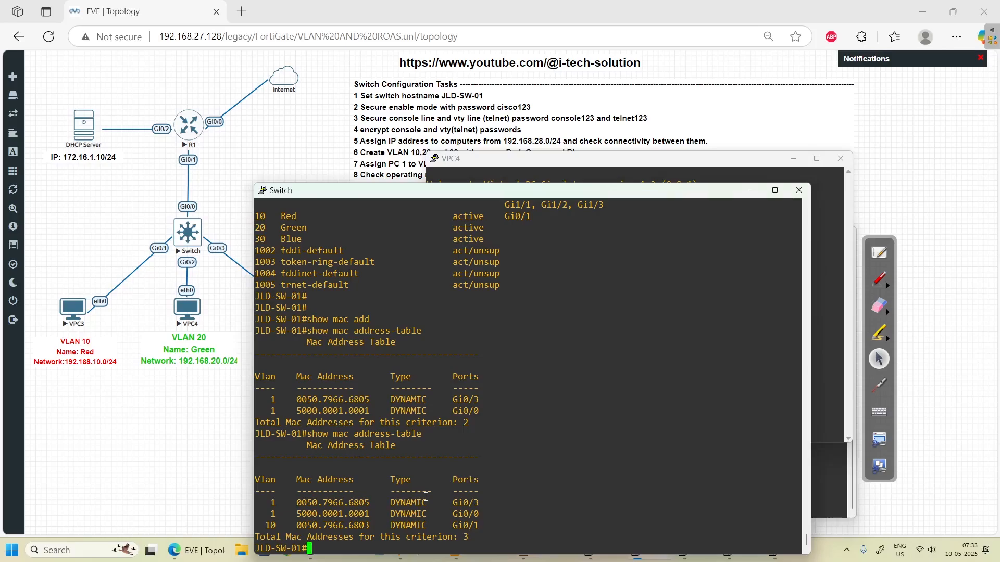
# - Make switch port Gi0/2 an access port in VLAN 20
pyautogui.press('Return')
pyautogui.press('Return')
pyautogui.press('Return')
pyautogui.press('Return')
pyautogui.write('confio')
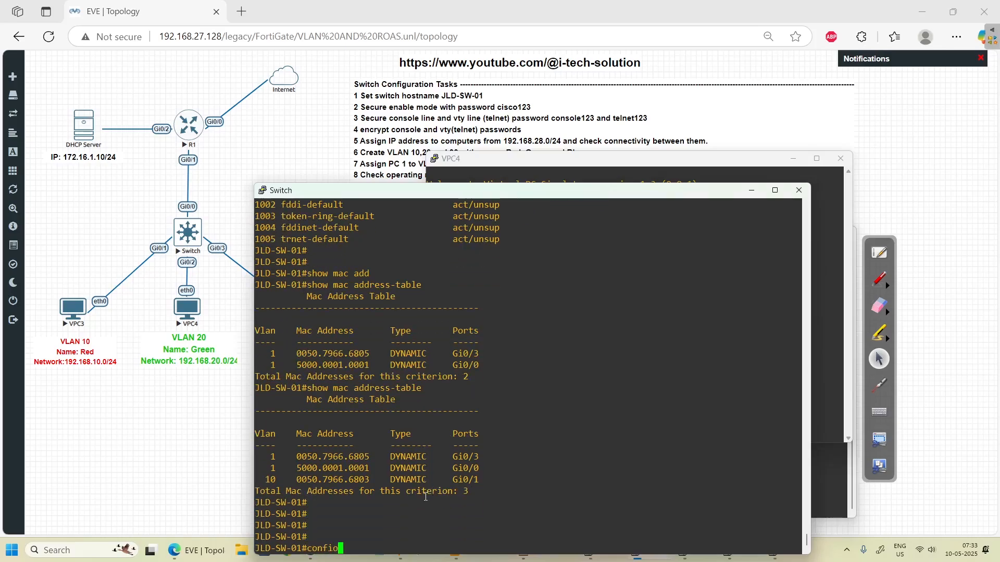
pyautogui.press('BackSpace')
pyautogui.write('t')
pyautogui.press('Return')
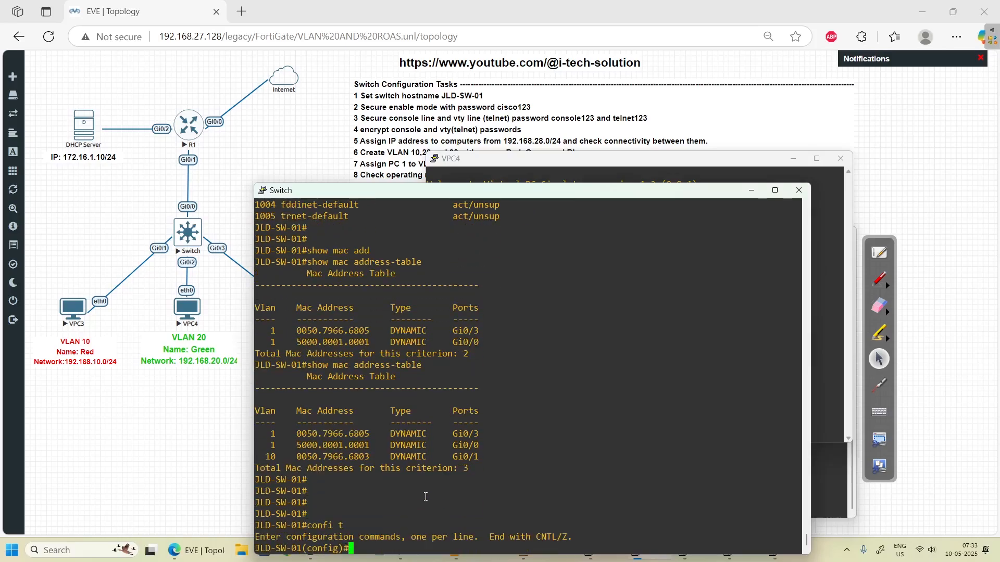
pyautogui.write('inter g')
pyautogui.write('i')
pyautogui.press('Tab')
pyautogui.write('0/')
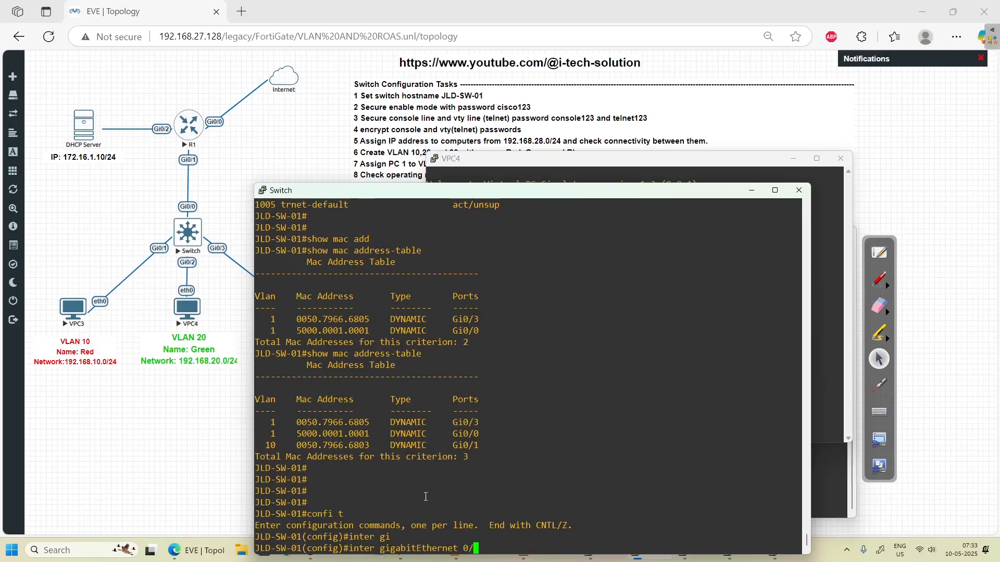
pyautogui.write('2')
pyautogui.press('Return')
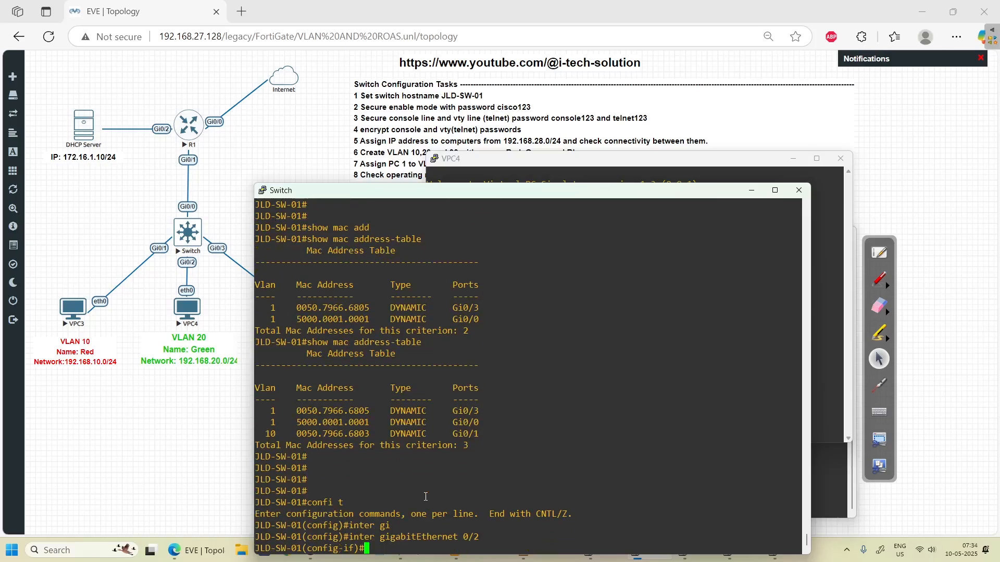
pyautogui.write('swi')
pyautogui.press('Tab')
pyautogui.write('mode acc')
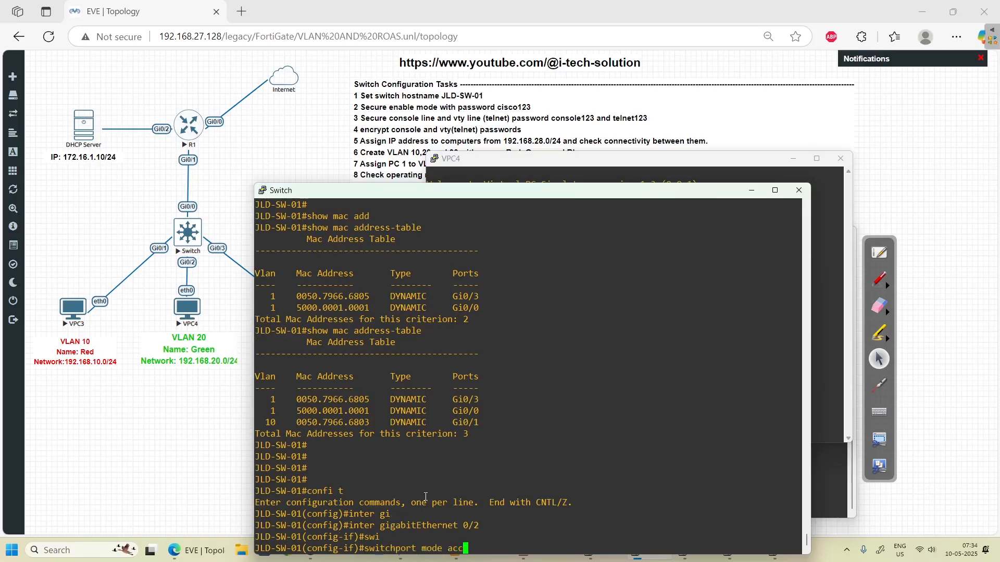
pyautogui.press('Tab')
pyautogui.press('Return')
pyautogui.write('switchport mode access')
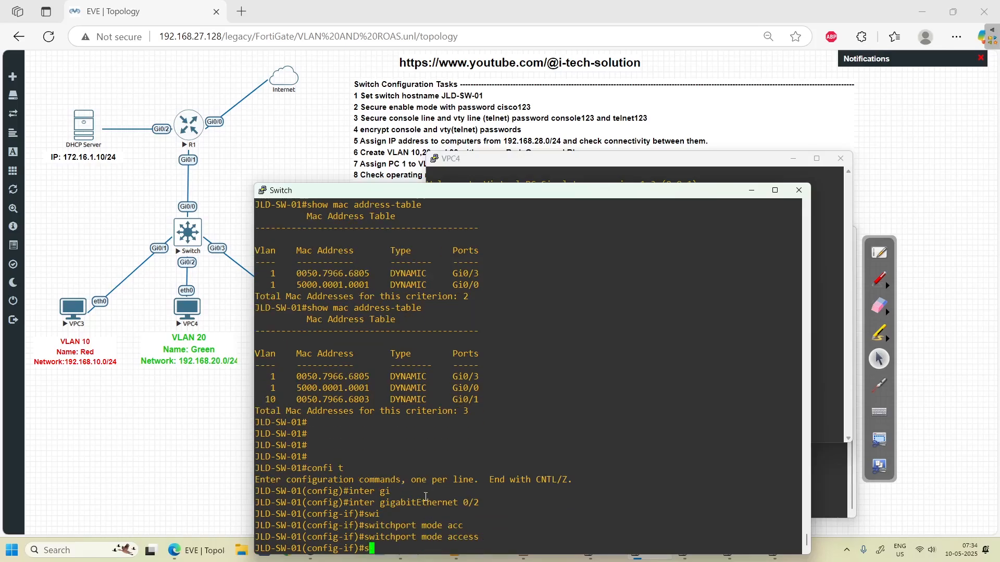
pyautogui.press('Tab')
pyautogui.write('acc')
pyautogui.press('Tab')
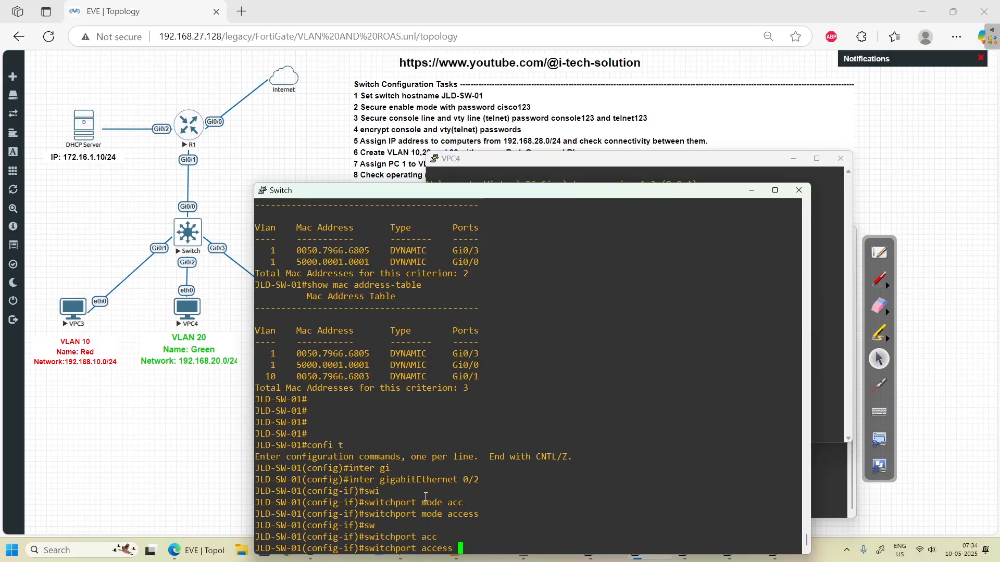
pyautogui.write('vlan 20')
pyautogui.press('Return')
pyautogui.write('exit')
pyautogui.press('Return')
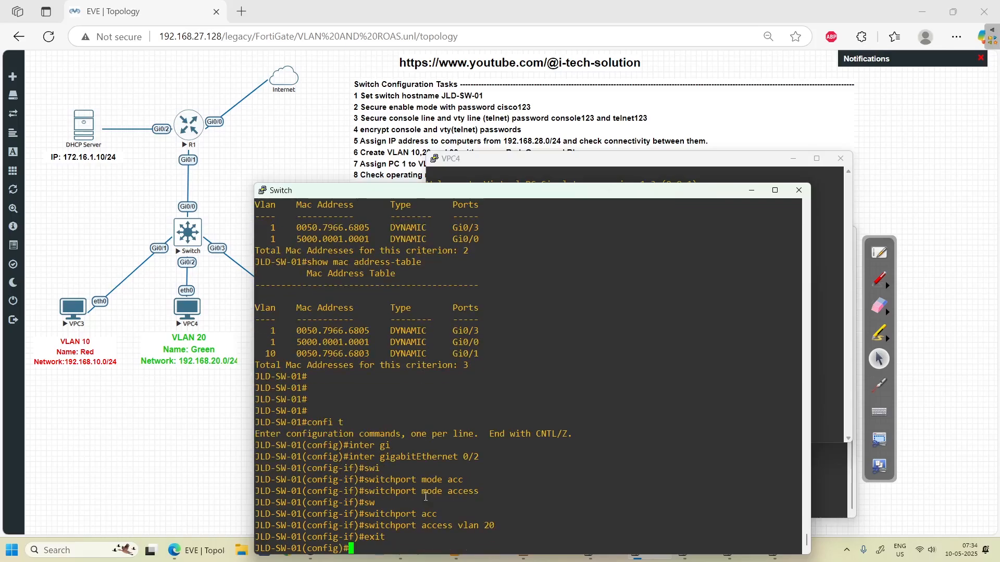
# - Make Gi0/3 an access port in VLAN 30 and return to the privileged prompt
pyautogui.write('inter gi 0/3')
pyautogui.press('Return')
pyautogui.write('swi')
pyautogui.press('Tab')
pyautogui.write('m')
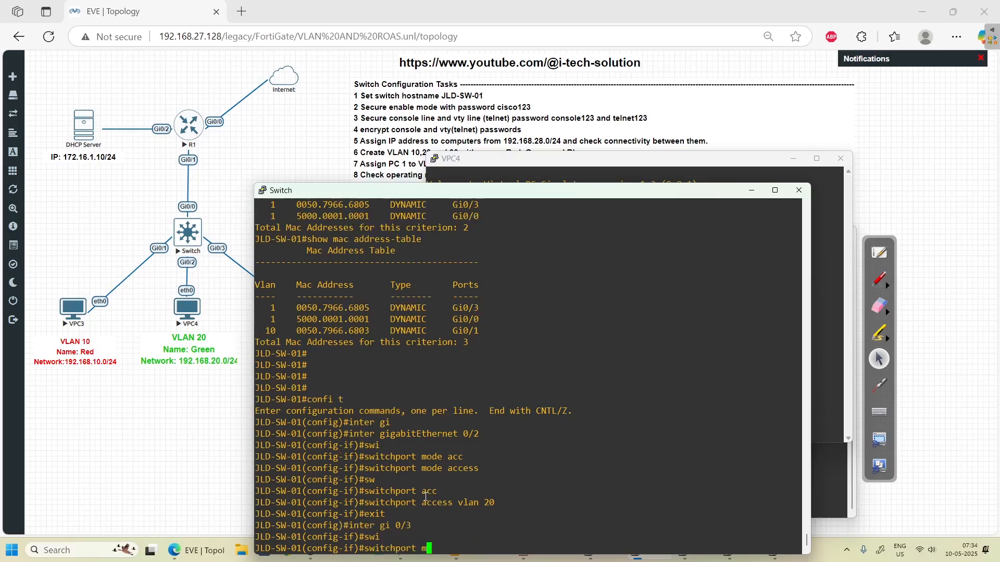
pyautogui.write('ode acc')
pyautogui.press('Tab')
pyautogui.press('Return')
pyautogui.write('swi')
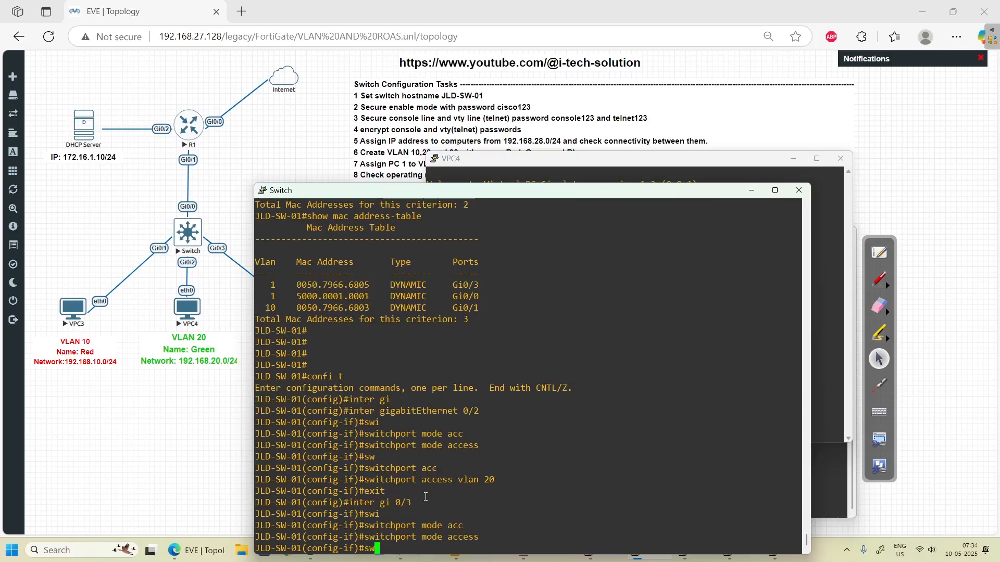
pyautogui.press('Tab')
pyautogui.write('acc')
pyautogui.press('Tab')
pyautogui.write('vlan ')
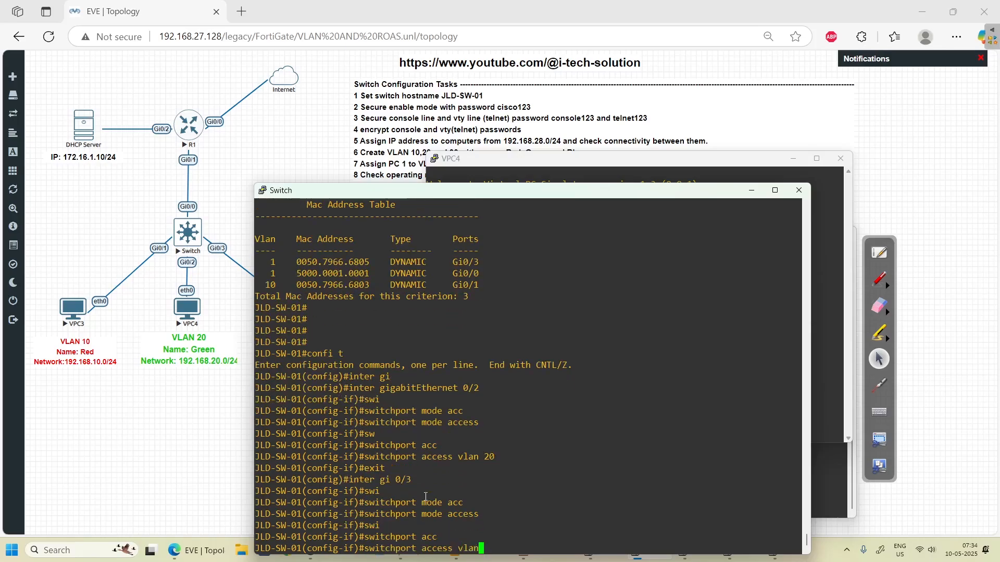
pyautogui.write('30')
pyautogui.press('Return')
pyautogui.write('exit')
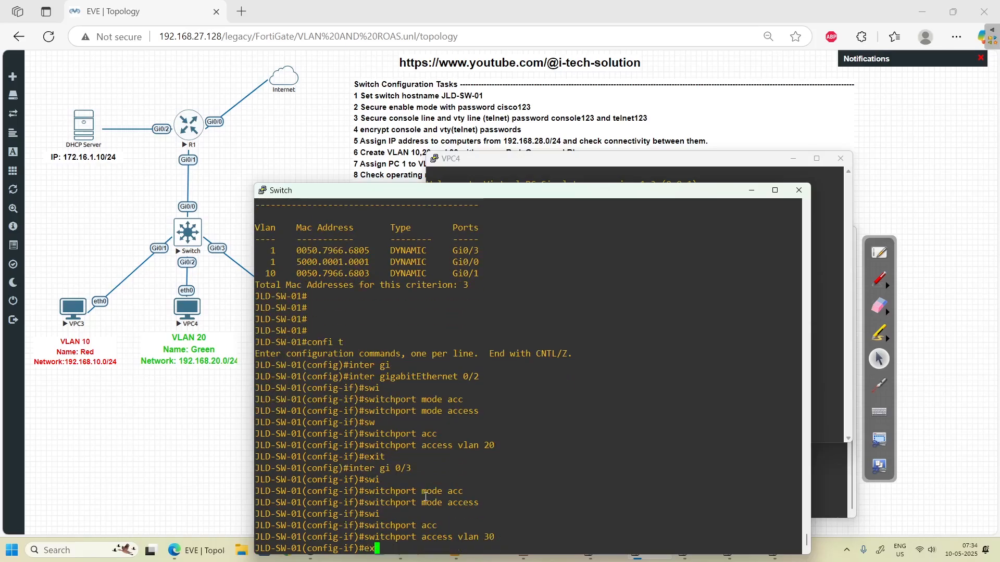
pyautogui.press('Return')
pyautogui.write('exit')
pyautogui.press('Return')
pyautogui.write('show ')
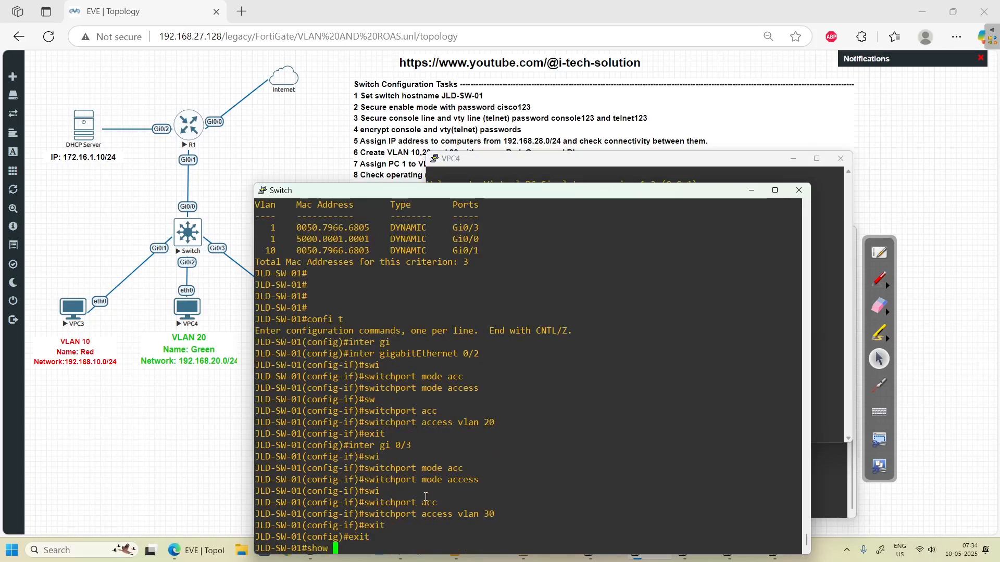
pyautogui.write('vlan bri')
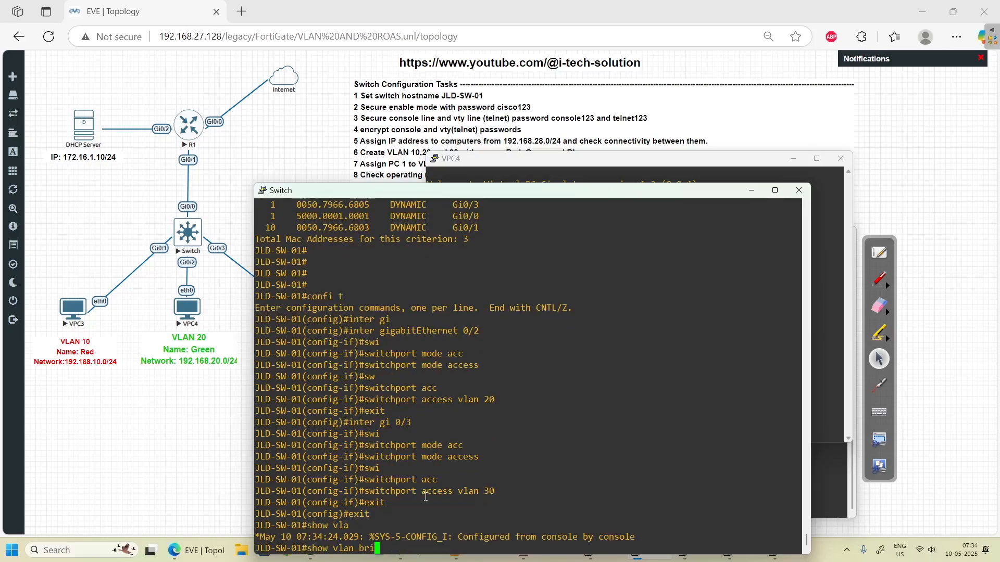
# - Run 'show vlan brief' and circle Gi0/1–Gi0/3 in VLANs 10, 20 and 30 in red
pyautogui.press('Tab')
pyautogui.press('Return')
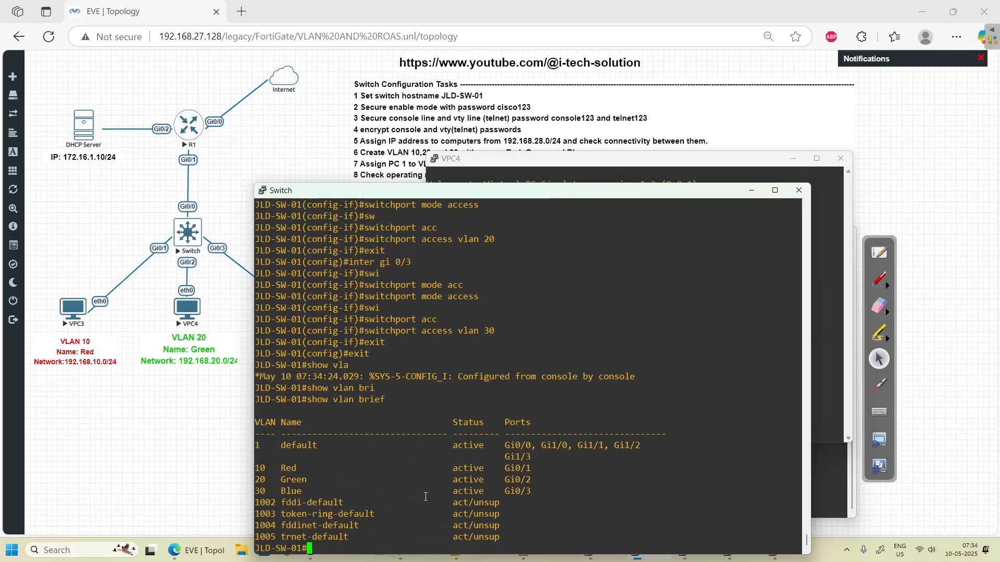
pyautogui.click(878, 279)
pyautogui.moveTo(560, 471)
pyautogui.mouseDown()
pyautogui.moveTo(496, 469)
pyautogui.moveTo(519, 508)
pyautogui.moveTo(556, 498)
pyautogui.mouseUp()
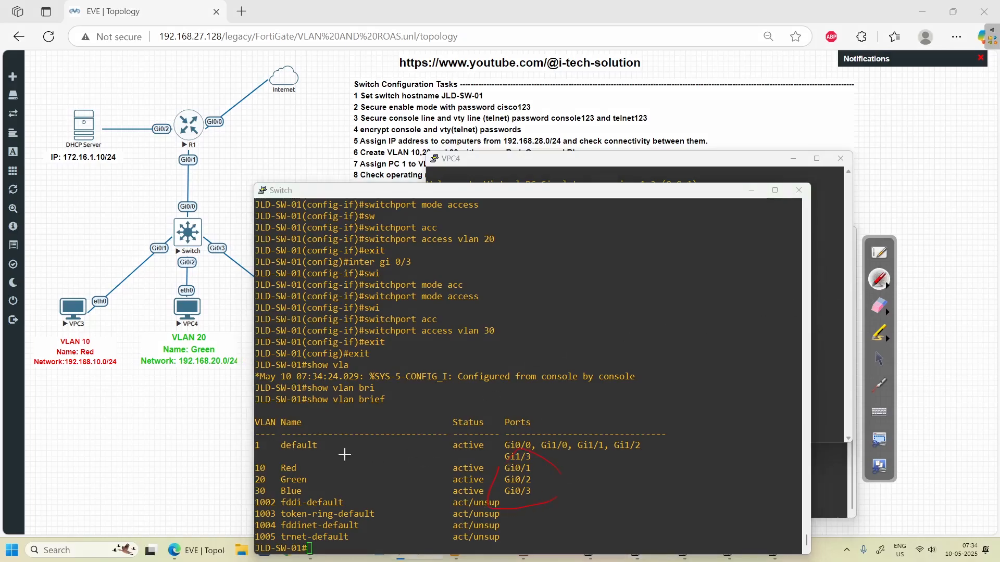
pyautogui.moveTo(287, 457)
pyautogui.mouseDown()
pyautogui.moveTo(327, 459)
pyautogui.moveTo(289, 513)
pyautogui.mouseUp()
# - Tick tasks 7 and 8 in red on the topology task list, then bring back the switch console
pyautogui.click(879, 359)
pyautogui.click(900, 305)
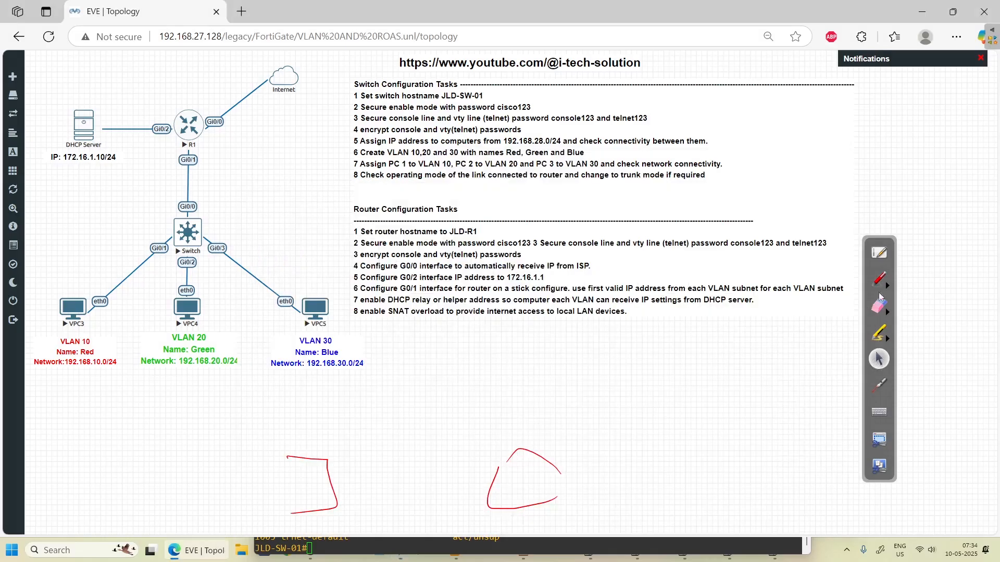
pyautogui.click(879, 281)
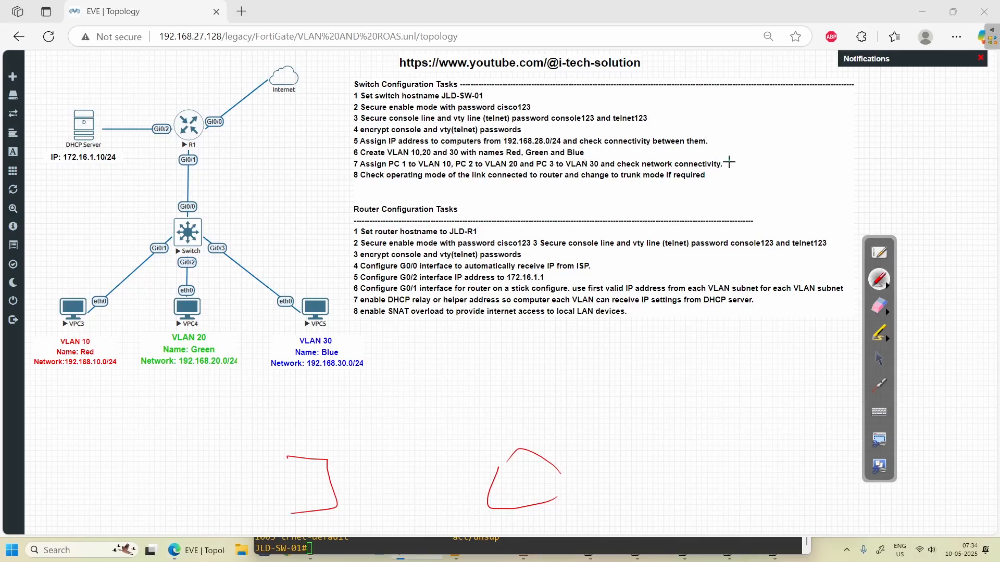
pyautogui.moveTo(729, 163); pyautogui.dragTo(748, 161)
pyautogui.moveTo(709, 175); pyautogui.dragTo(733, 174)
pyautogui.click(885, 358)
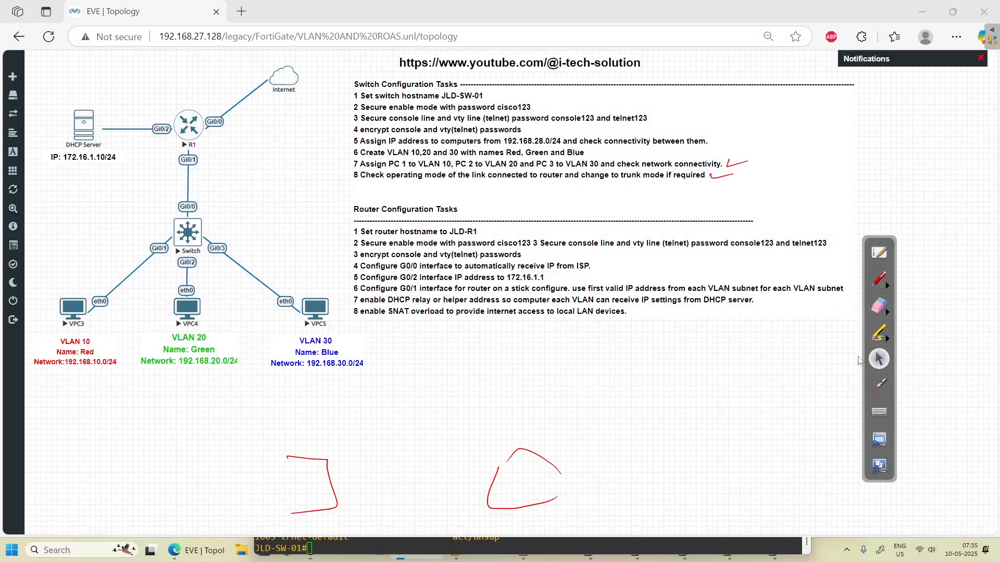
pyautogui.click(532, 541)
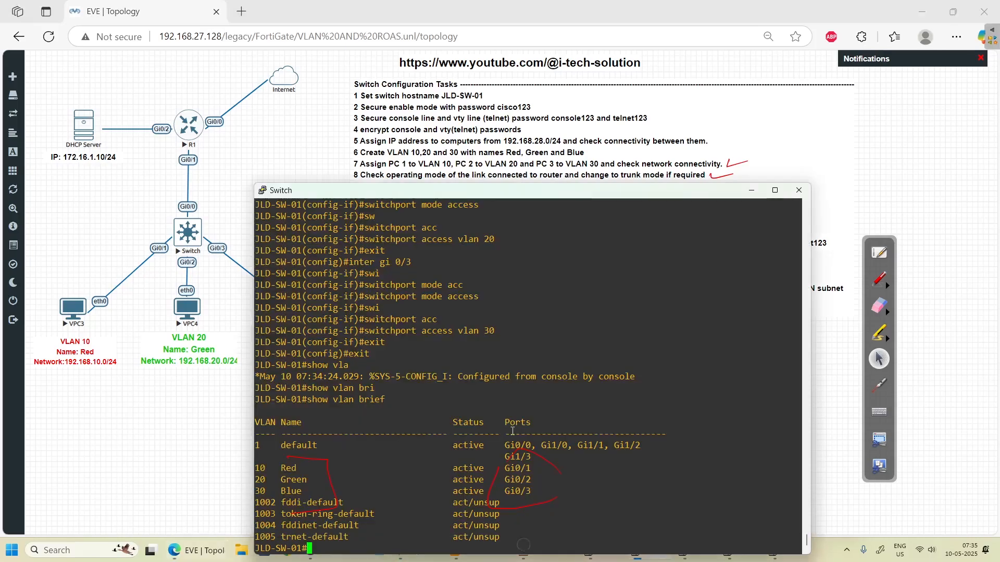
# - Label the R1–switch link 'Trunk Tagged' and the PC link 'access 1' in red, then clear all ink
pyautogui.click(879, 279)
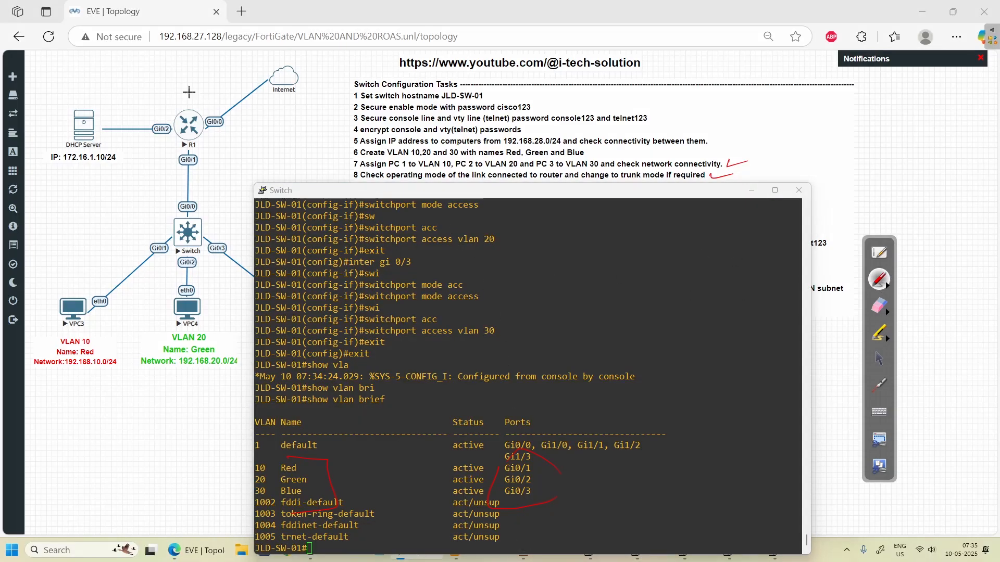
pyautogui.moveTo(167, 225)
pyautogui.mouseDown()
pyautogui.moveTo(175, 151)
pyautogui.moveTo(204, 166)
pyautogui.moveTo(168, 213)
pyautogui.mouseUp()
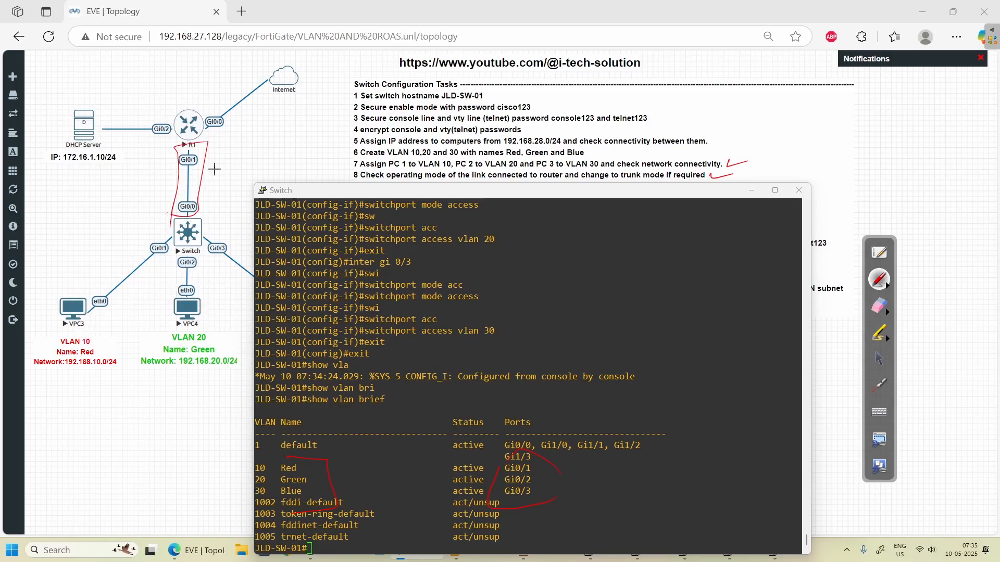
pyautogui.moveTo(218, 154)
pyautogui.mouseDown()
pyautogui.moveTo(239, 140)
pyautogui.moveTo(245, 151)
pyautogui.moveTo(268, 147)
pyautogui.moveTo(289, 130)
pyautogui.moveTo(287, 148)
pyautogui.mouseUp()
pyautogui.moveTo(245, 173)
pyautogui.mouseDown()
pyautogui.moveTo(262, 163)
pyautogui.moveTo(255, 181)
pyautogui.mouseUp()
pyautogui.moveTo(267, 170)
pyautogui.mouseDown()
pyautogui.moveTo(341, 130)
pyautogui.moveTo(350, 106)
pyautogui.mouseUp()
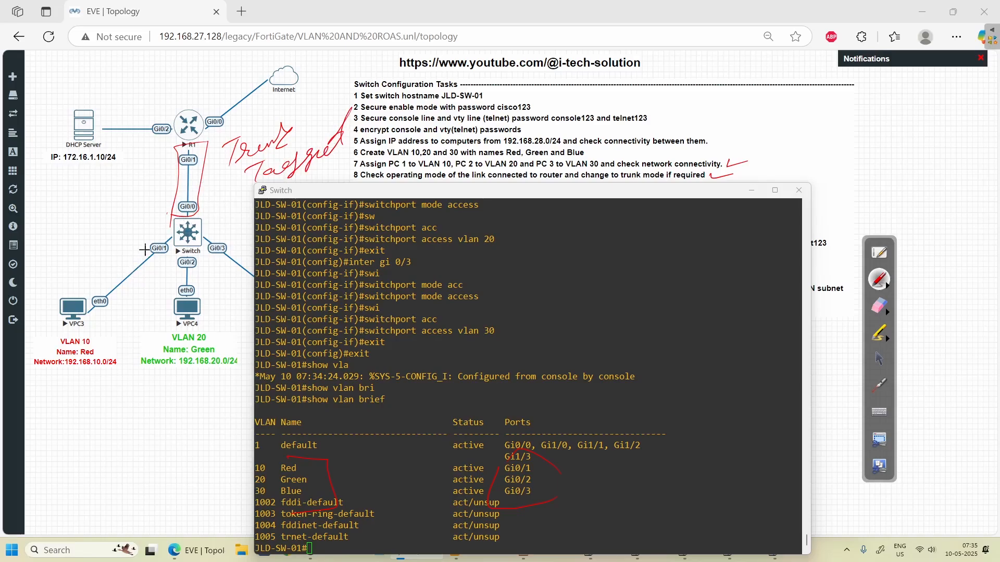
pyautogui.moveTo(67, 225); pyautogui.dragTo(130, 201)
pyautogui.moveTo(85, 242)
pyautogui.mouseDown()
pyautogui.moveTo(81, 257)
pyautogui.moveTo(91, 237)
pyautogui.mouseUp()
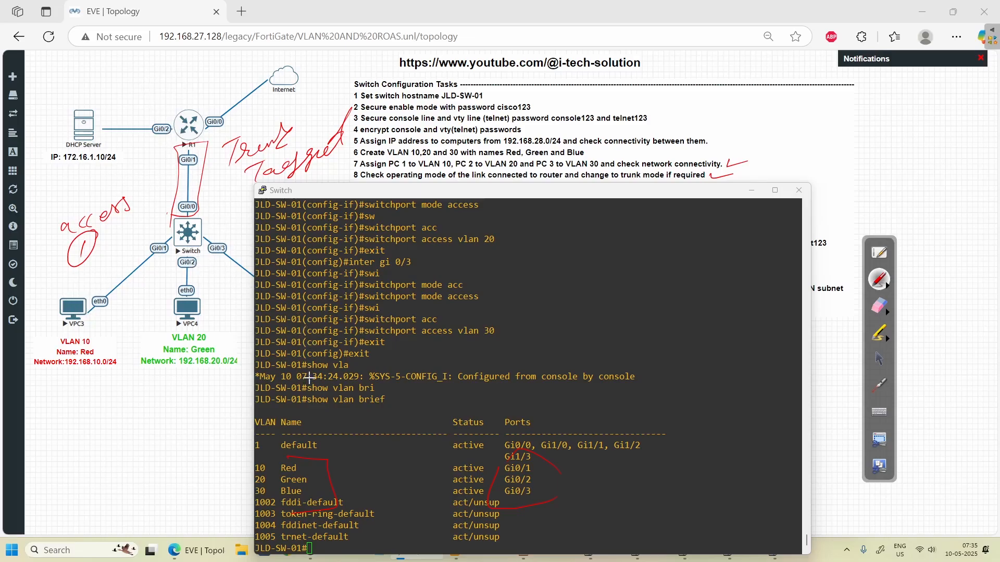
pyautogui.click(879, 306)
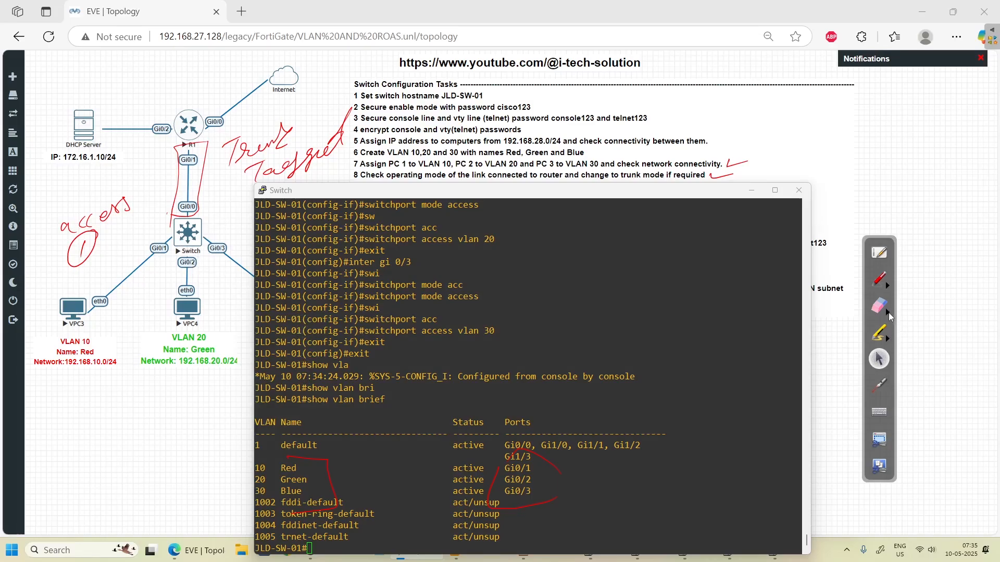
pyautogui.click(969, 314)
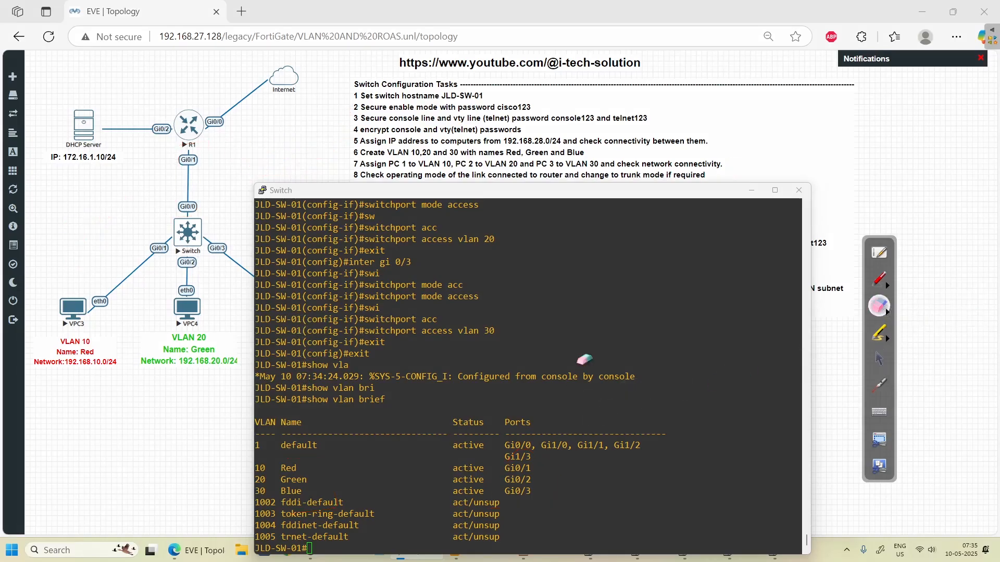
# - Run 'show interfaces gigabitEthernet 0/0 switchport' on the switch
pyautogui.click(878, 358)
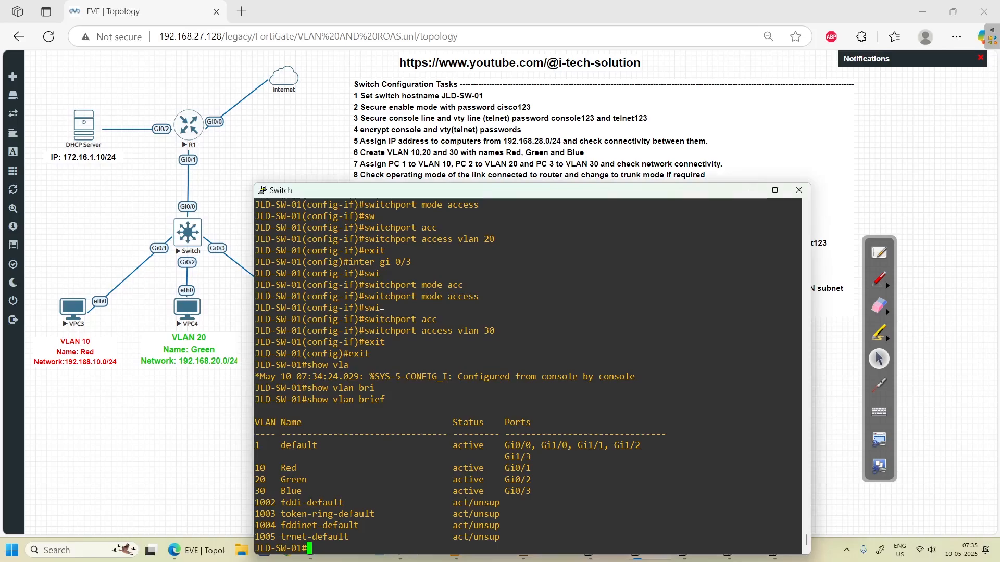
pyautogui.write('show inter')
pyautogui.press('Tab')
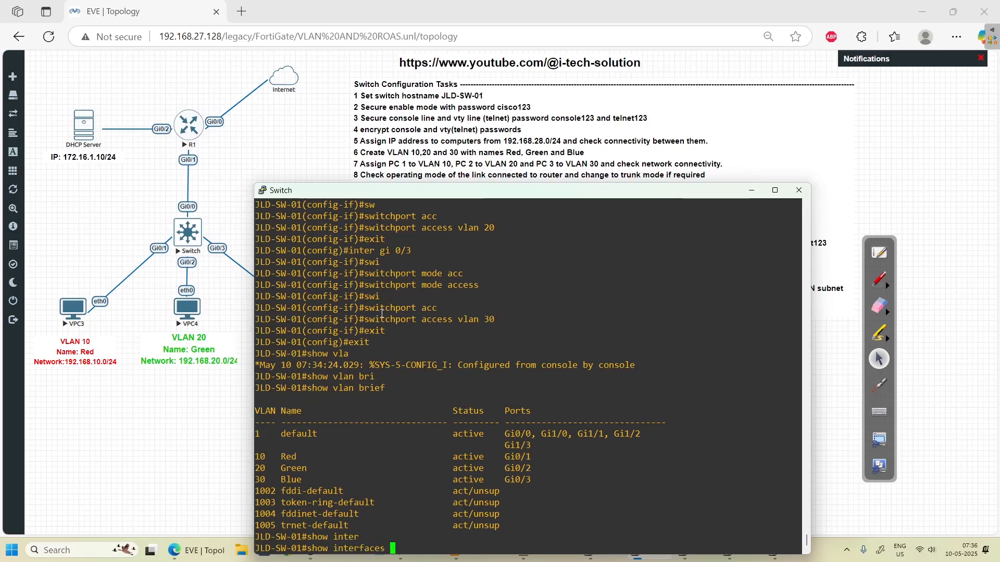
pyautogui.write('go')
pyautogui.press('BackSpace')
pyautogui.write('i')
pyautogui.press('Tab')
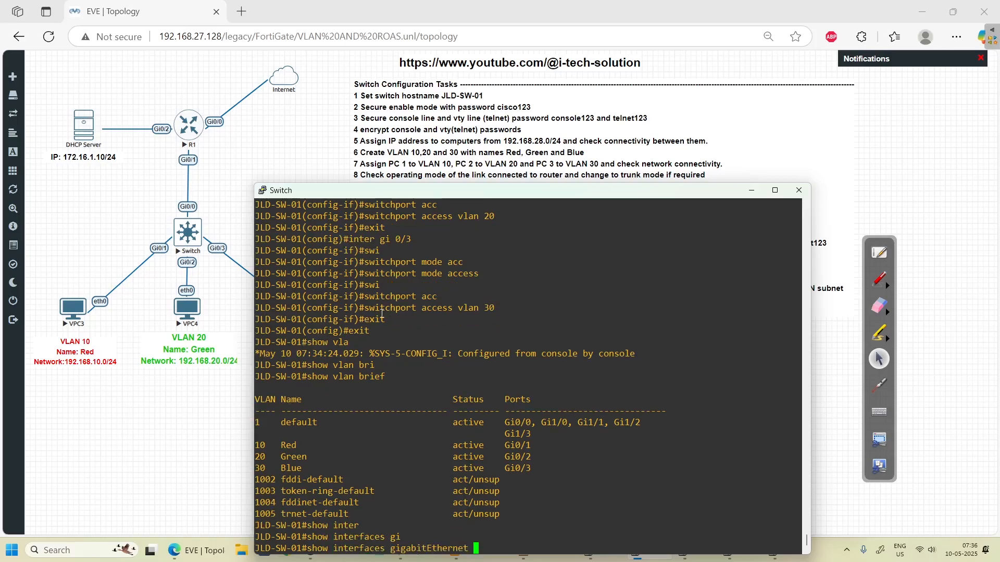
pyautogui.write('0/0 sw')
pyautogui.press('Tab')
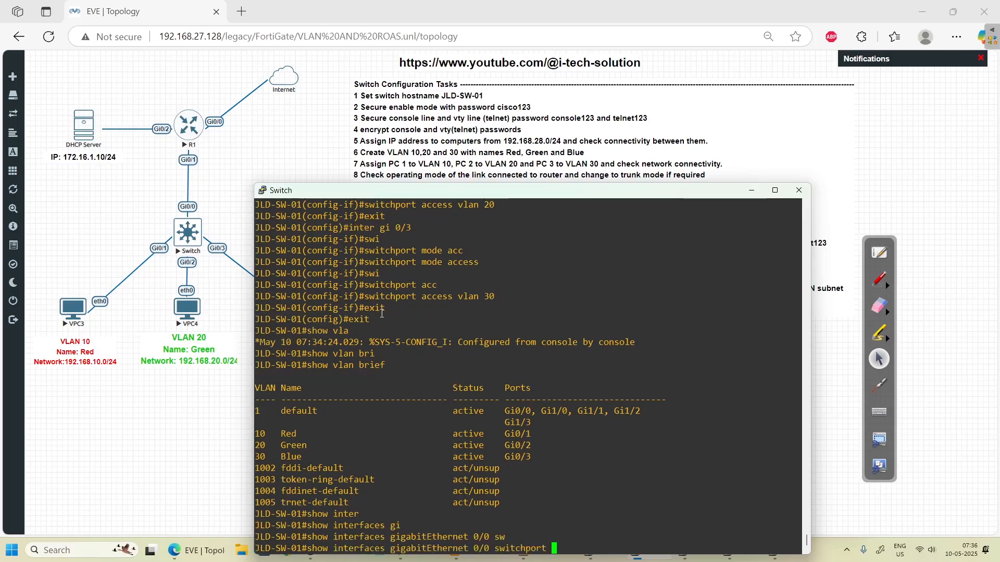
pyautogui.press('Return')
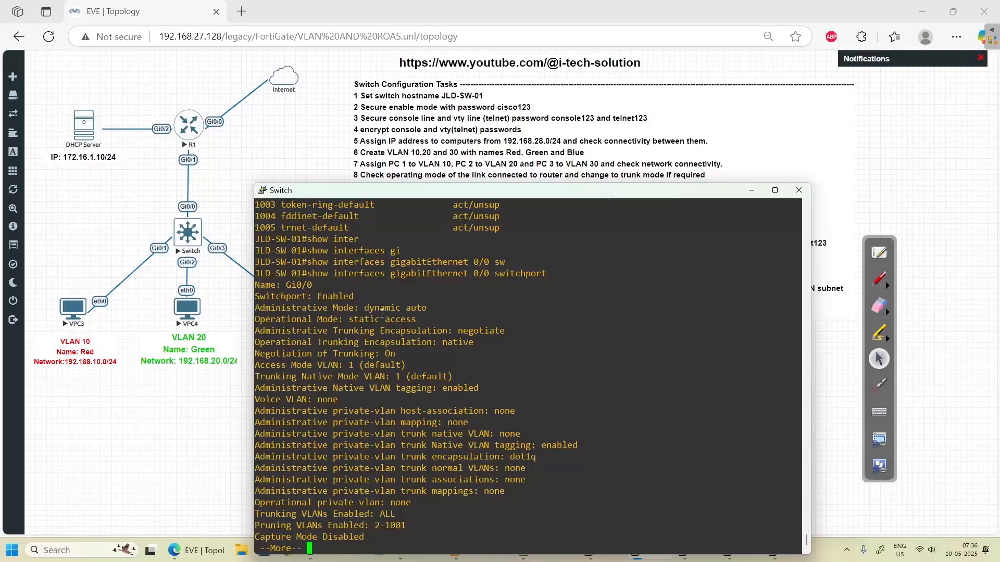
# - Mark the dynamic auto administrative mode in red, then clear the ink
pyautogui.click(879, 305)
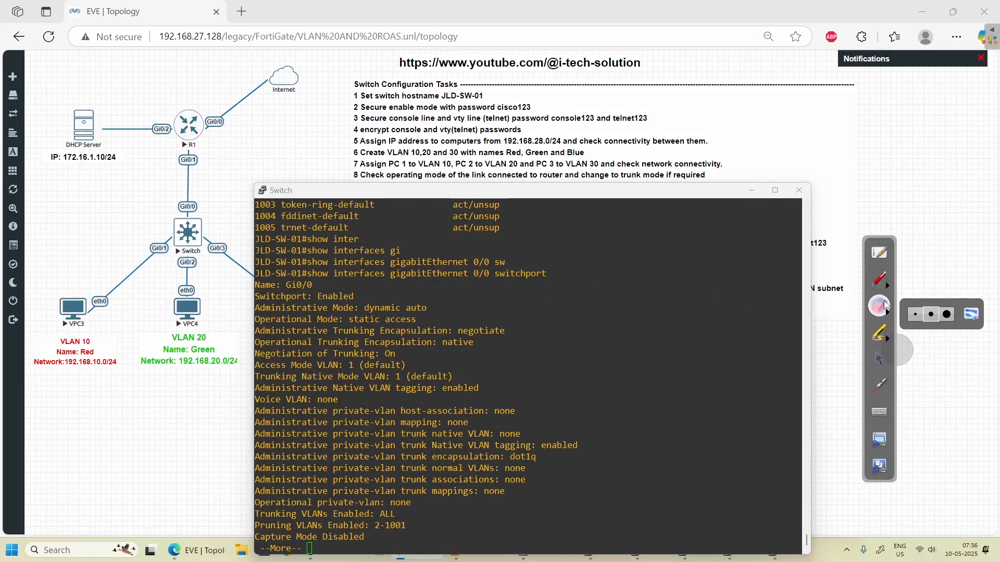
pyautogui.click(879, 280)
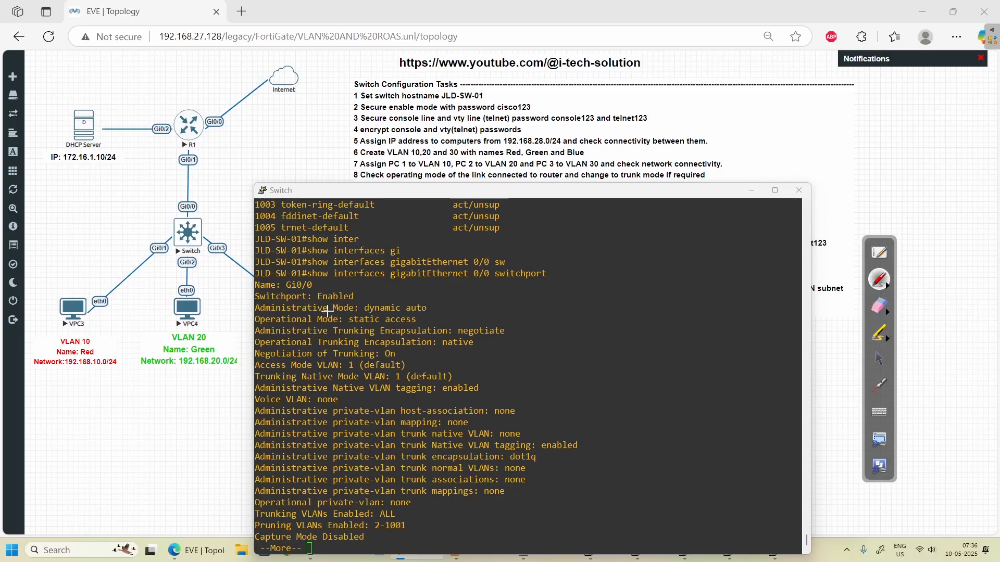
pyautogui.moveTo(436, 309); pyautogui.dragTo(463, 295)
pyautogui.moveTo(369, 300)
pyautogui.mouseDown()
pyautogui.moveTo(373, 311)
pyautogui.moveTo(436, 308)
pyautogui.moveTo(531, 286)
pyautogui.moveTo(536, 301)
pyautogui.moveTo(509, 303)
pyautogui.mouseUp()
pyautogui.click(881, 359)
pyautogui.click(888, 313)
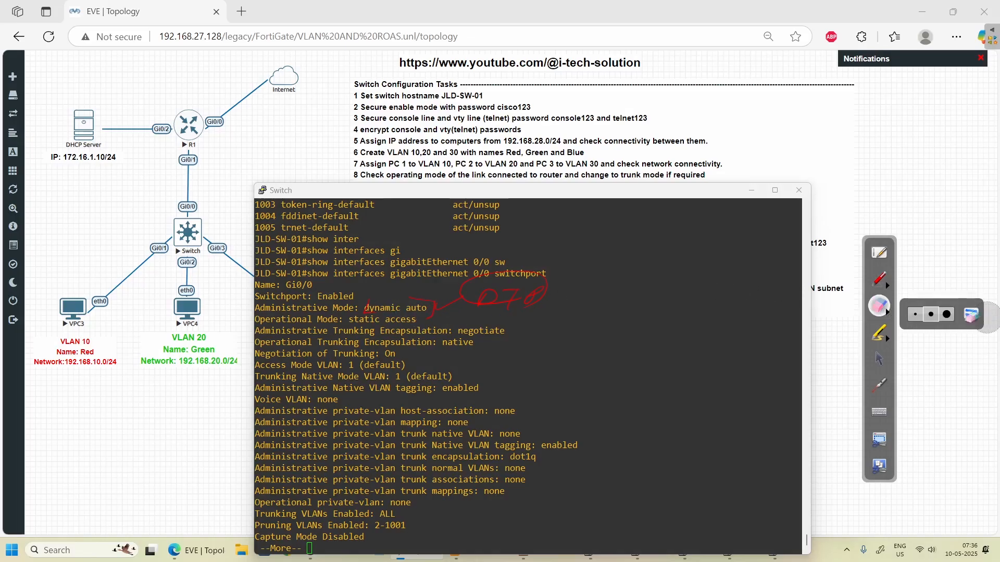
pyautogui.click(970, 315)
pyautogui.click(874, 357)
# - Point out the static access operational mode and Access Mode VLAN 1, then page past --More--
pyautogui.click(879, 280)
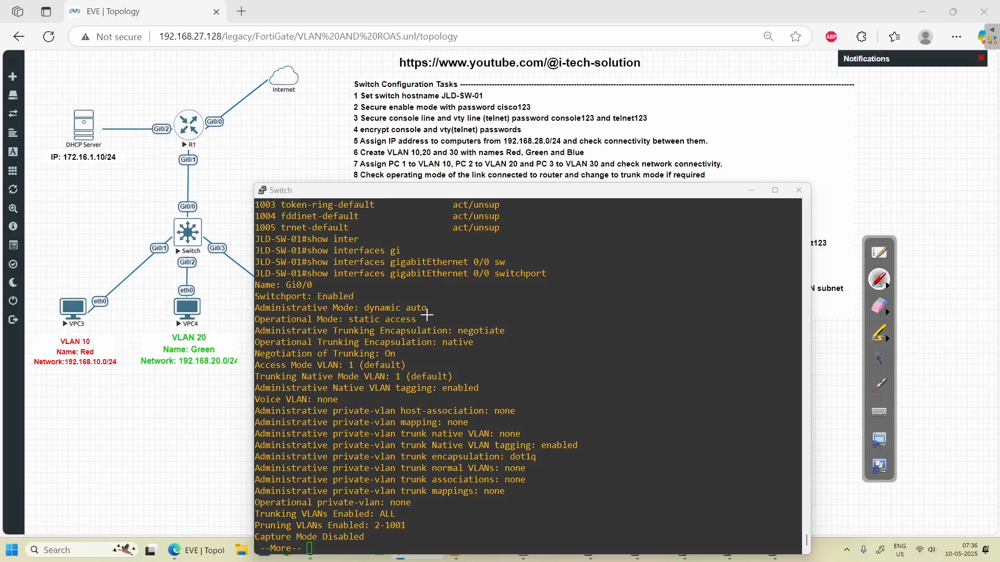
pyautogui.moveTo(451, 312); pyautogui.dragTo(423, 321)
pyautogui.moveTo(327, 370); pyautogui.dragTo(364, 370)
pyautogui.click(879, 358)
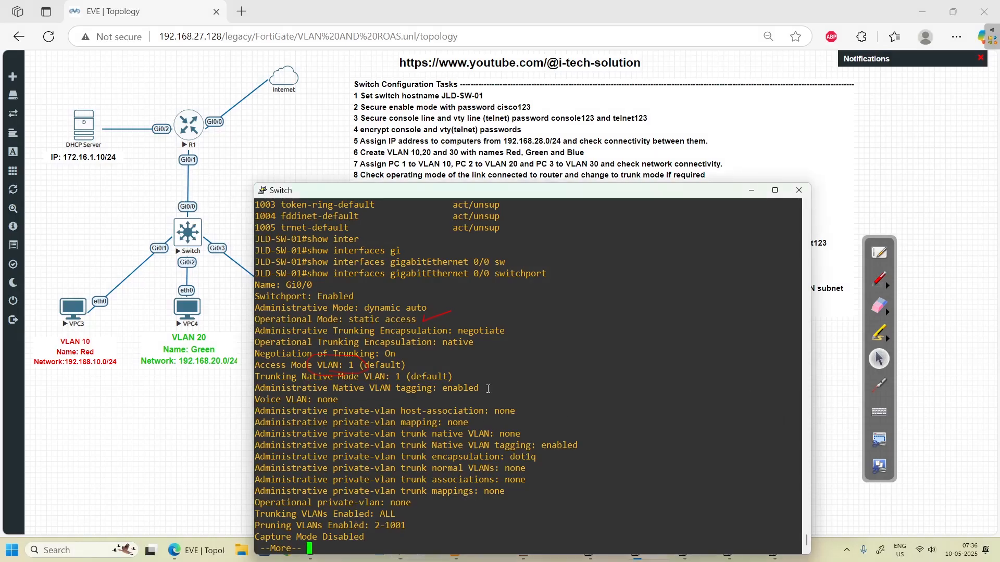
pyautogui.press('space')
pyautogui.press('Return')
pyautogui.press('Return')
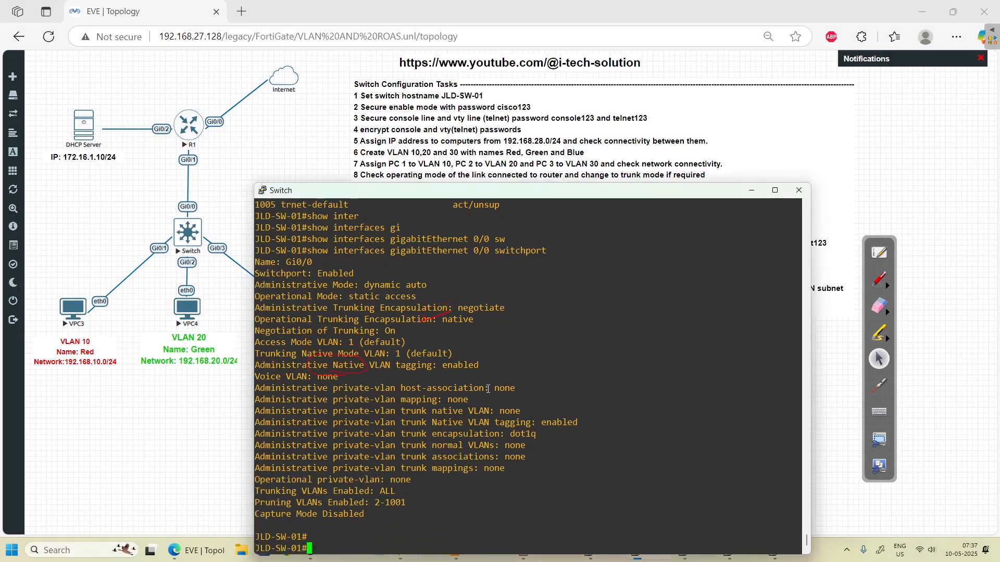
# - Enter global configuration mode with 'configure t' and open interface g0/0 on the switch
pyautogui.write('config')
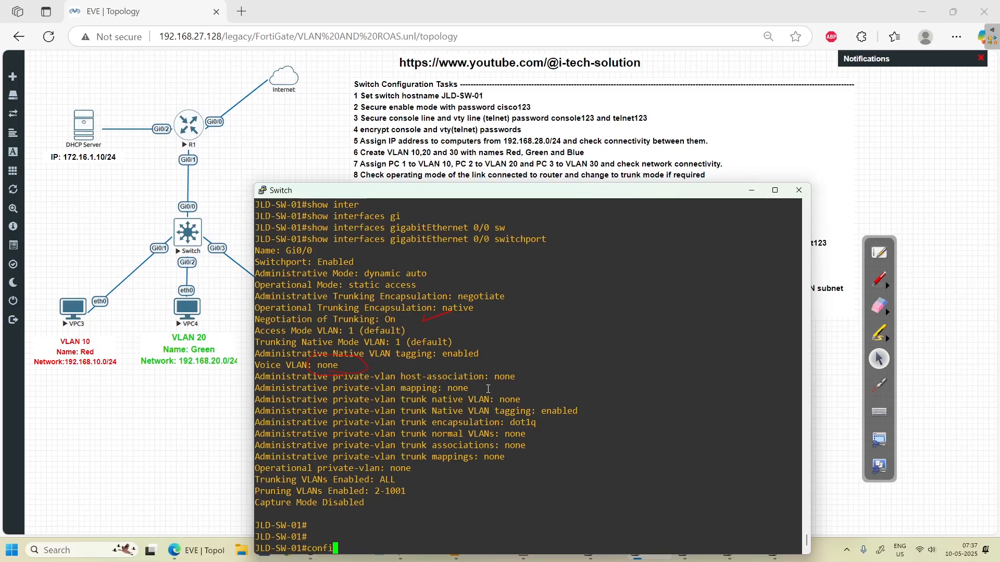
pyautogui.press('Tab')
pyautogui.write('inter?')
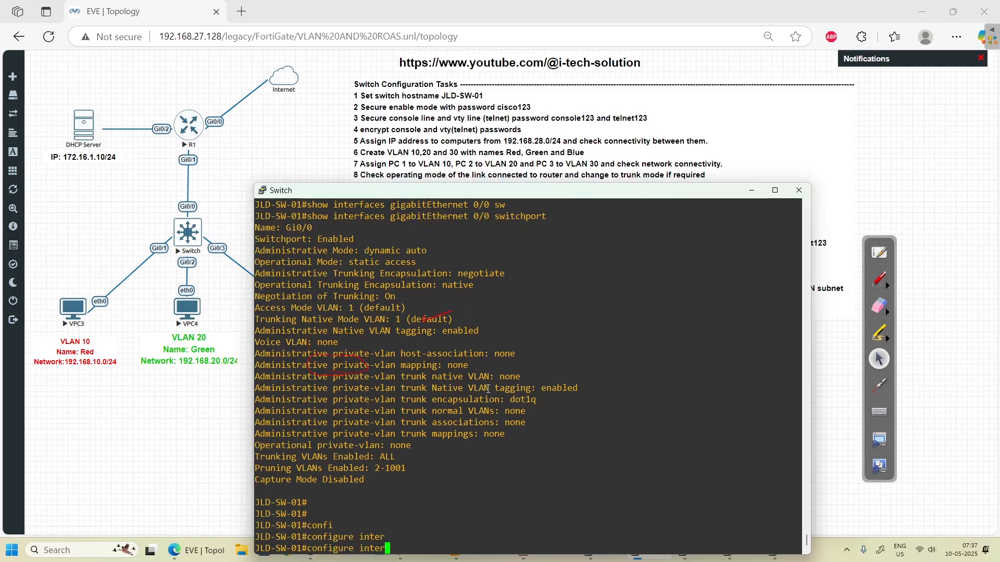
pyautogui.press('BackSpace')
pyautogui.press('BackSpace')
pyautogui.press('BackSpace')
pyautogui.press('BackSpace')
pyautogui.press('BackSpace')
pyautogui.write('t')
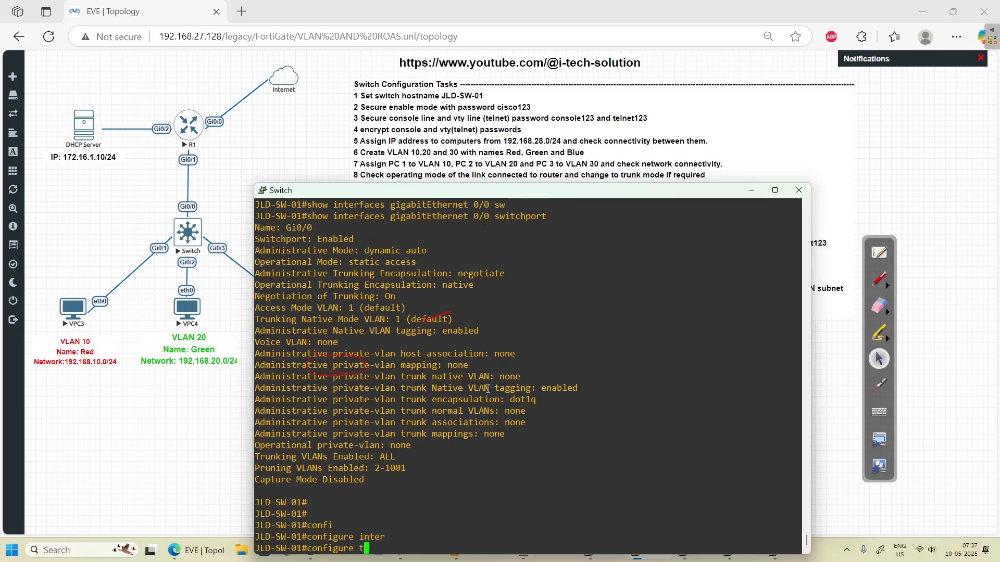
pyautogui.press('Return')
pyautogui.write('inter')
pyautogui.press('Tab')
pyautogui.write('g0/')
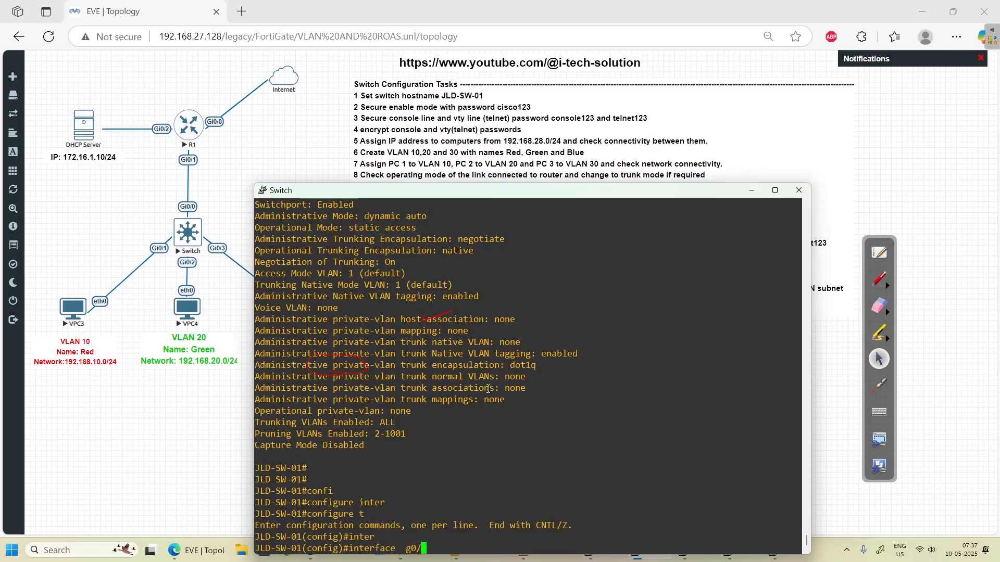
pyautogui.write('0')
pyautogui.press('Return')
# - Try 'switchport mode trunk' on Gi0/0 and note the rejection for Auto encapsulation
pyautogui.write('sw')
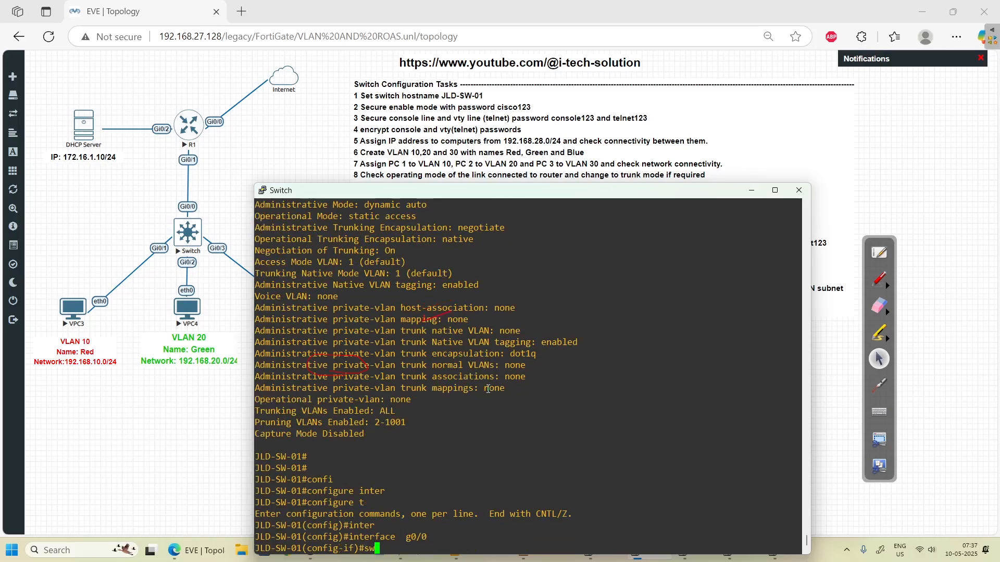
pyautogui.write('i')
pyautogui.press('Tab')
pyautogui.write('mode')
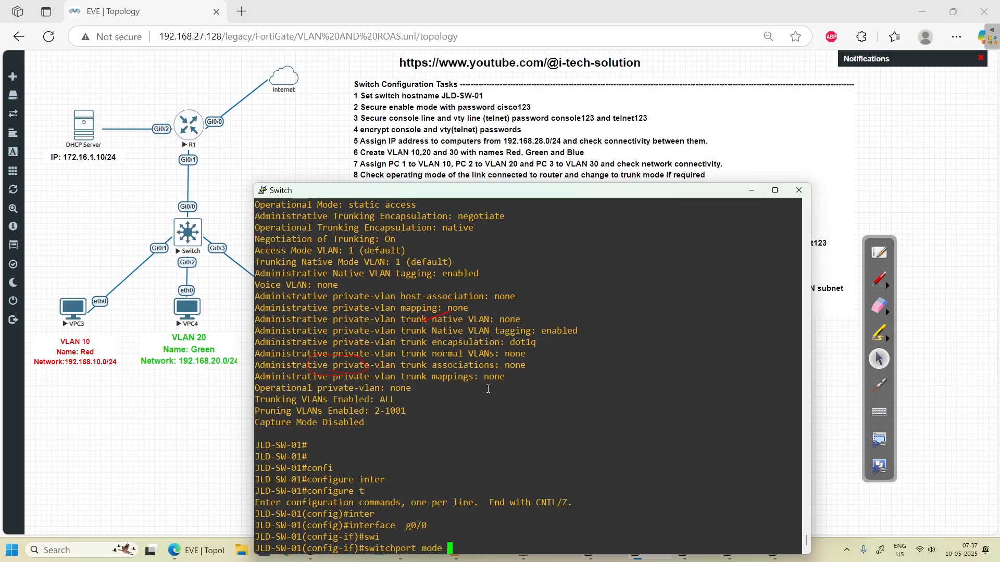
pyautogui.write(' tru')
pyautogui.press('Tab')
pyautogui.press('Return')
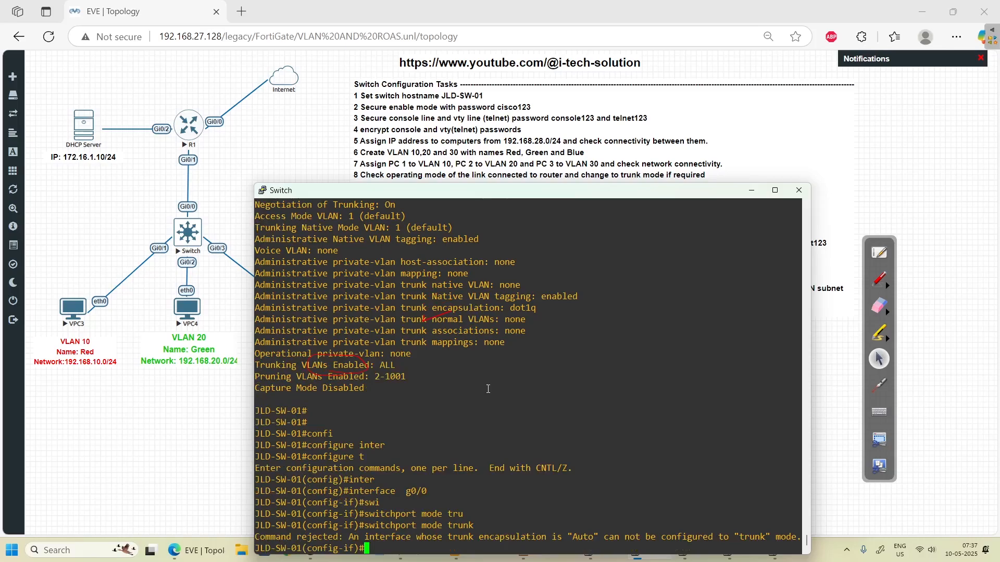
pyautogui.click(879, 279)
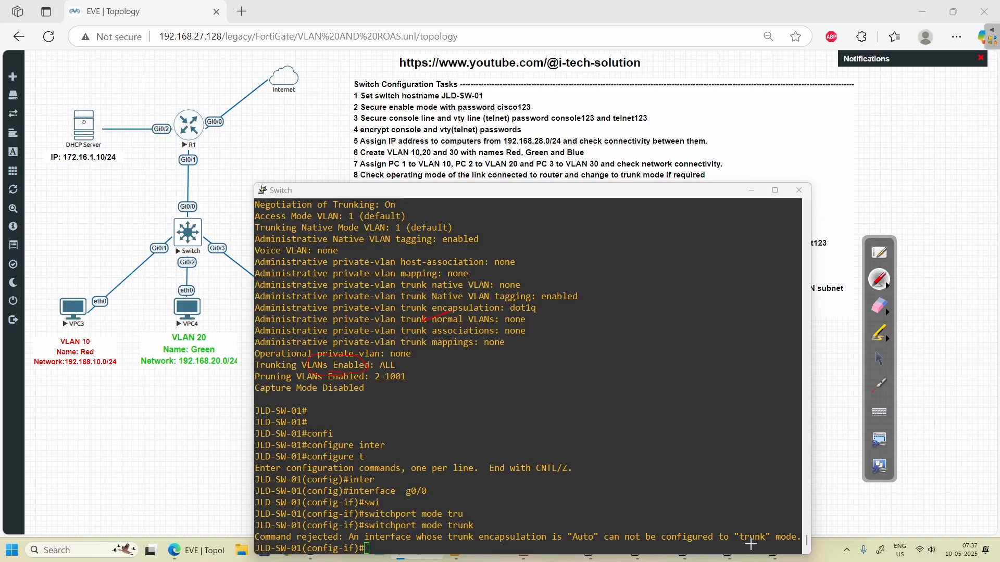
pyautogui.moveTo(748, 548); pyautogui.dragTo(769, 543)
pyautogui.moveTo(642, 250); pyautogui.dragTo(624, 271)
pyautogui.moveTo(662, 250)
pyautogui.mouseDown()
pyautogui.moveTo(651, 270)
pyautogui.moveTo(696, 258)
pyautogui.mouseUp()
pyautogui.moveTo(722, 249); pyautogui.dragTo(753, 253)
pyautogui.moveTo(778, 239)
pyautogui.mouseDown()
pyautogui.moveTo(769, 251)
pyautogui.moveTo(789, 240)
pyautogui.mouseUp()
pyautogui.moveTo(661, 300)
pyautogui.mouseDown()
pyautogui.moveTo(702, 302)
pyautogui.moveTo(721, 278)
pyautogui.moveTo(760, 287)
pyautogui.mouseUp()
pyautogui.moveTo(714, 345); pyautogui.dragTo(686, 382)
pyautogui.moveTo(648, 349); pyautogui.dragTo(636, 370)
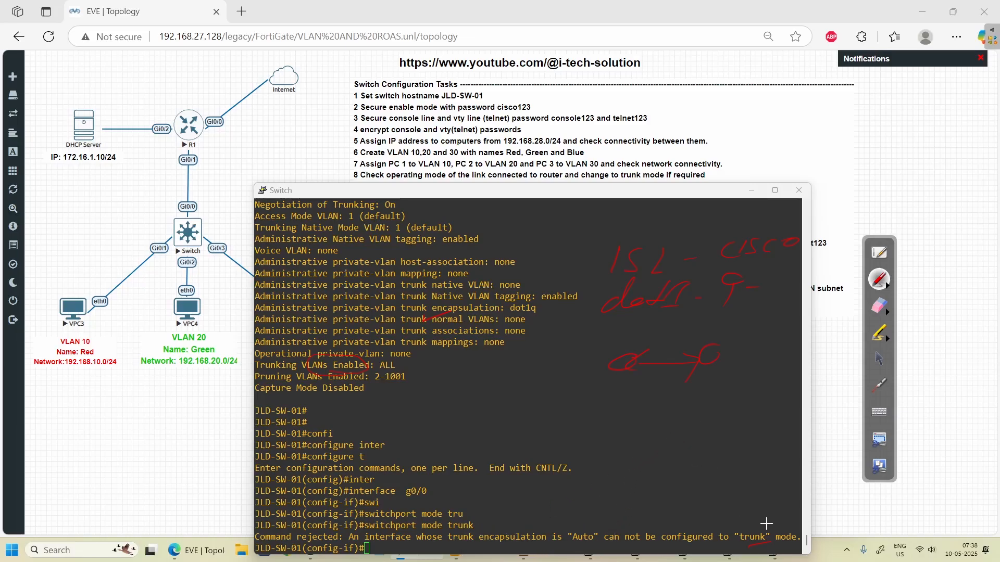
pyautogui.moveTo(609, 237)
pyautogui.mouseDown()
pyautogui.moveTo(583, 281)
pyautogui.moveTo(697, 312)
pyautogui.mouseUp()
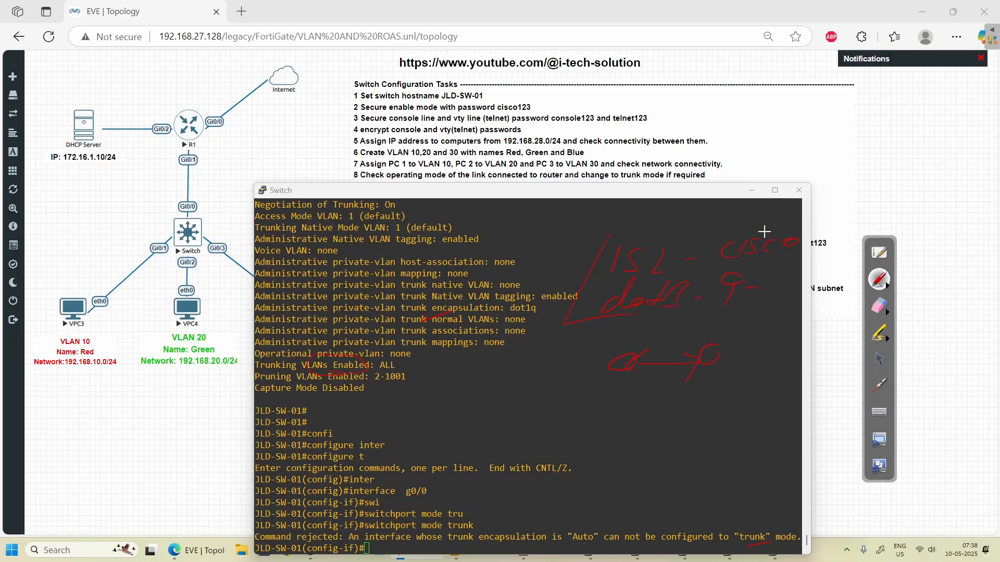
pyautogui.moveTo(757, 232); pyautogui.dragTo(791, 294)
pyautogui.moveTo(743, 528); pyautogui.dragTo(768, 514)
pyautogui.click(889, 313)
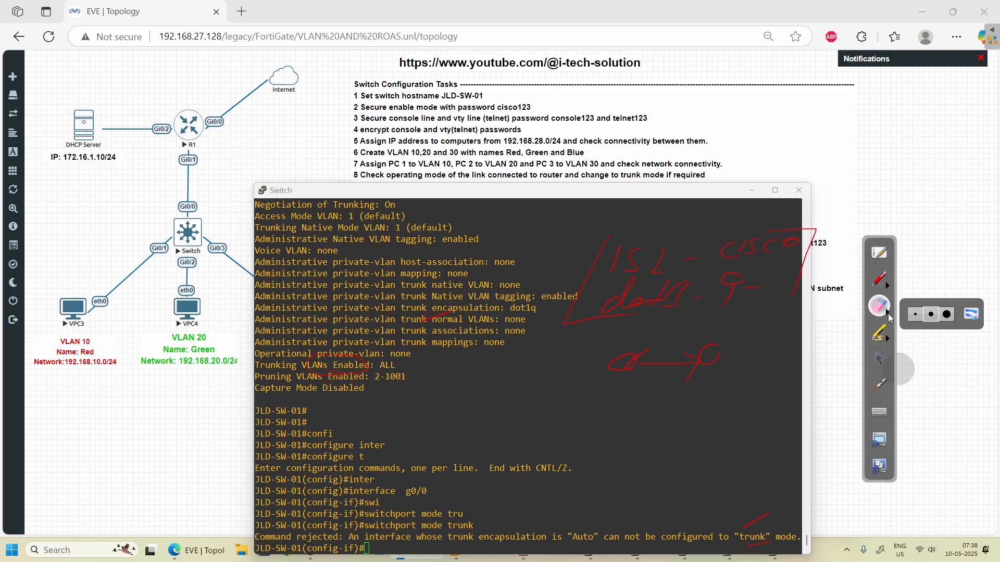
pyautogui.click(978, 323)
pyautogui.click(872, 362)
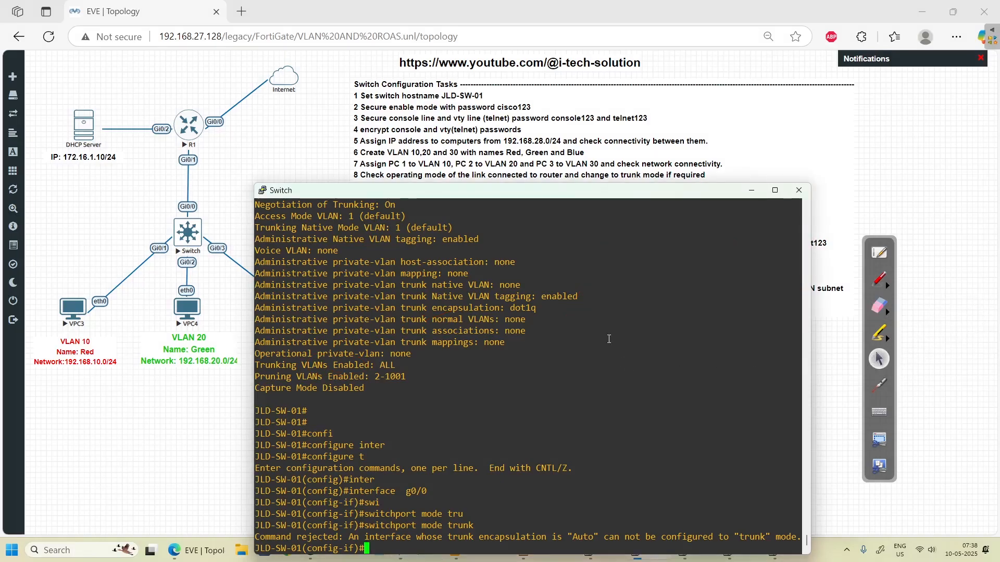
# - List the available 'switchport trunk encapsulation' options using ? help on Gi0/0
pyautogui.write('sw')
pyautogui.press('Tab')
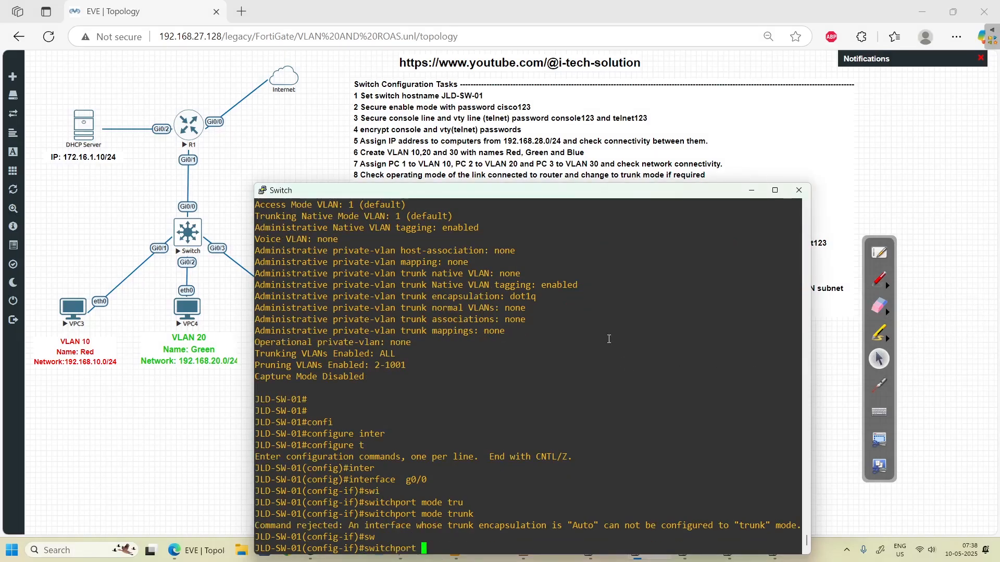
pyautogui.write('en')
pyautogui.press('Tab')
pyautogui.write('c')
pyautogui.press('Tab')
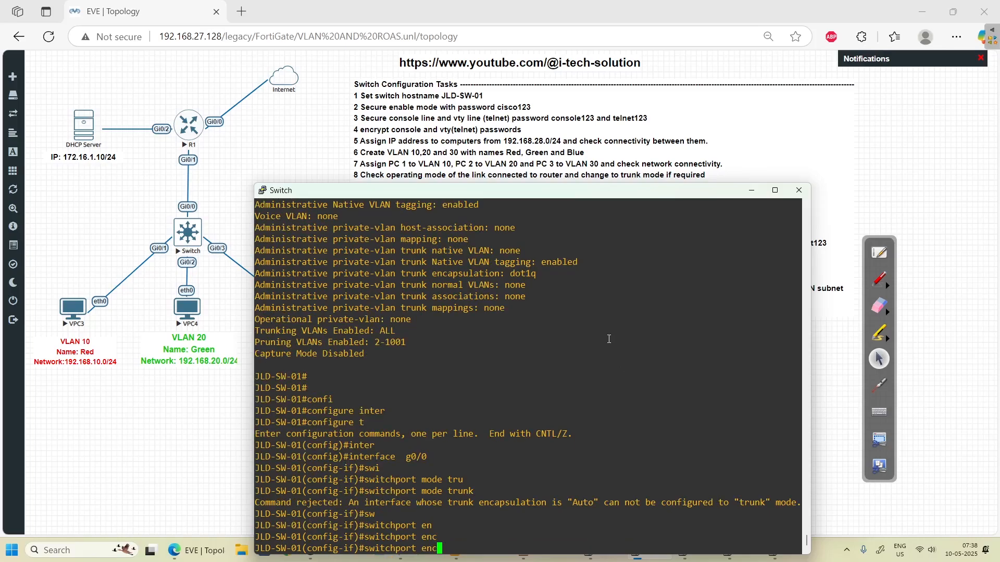
pyautogui.press('BackSpace')
pyautogui.press('Left')
pyautogui.write('?')
pyautogui.press('BackSpace')
pyautogui.press('BackSpace')
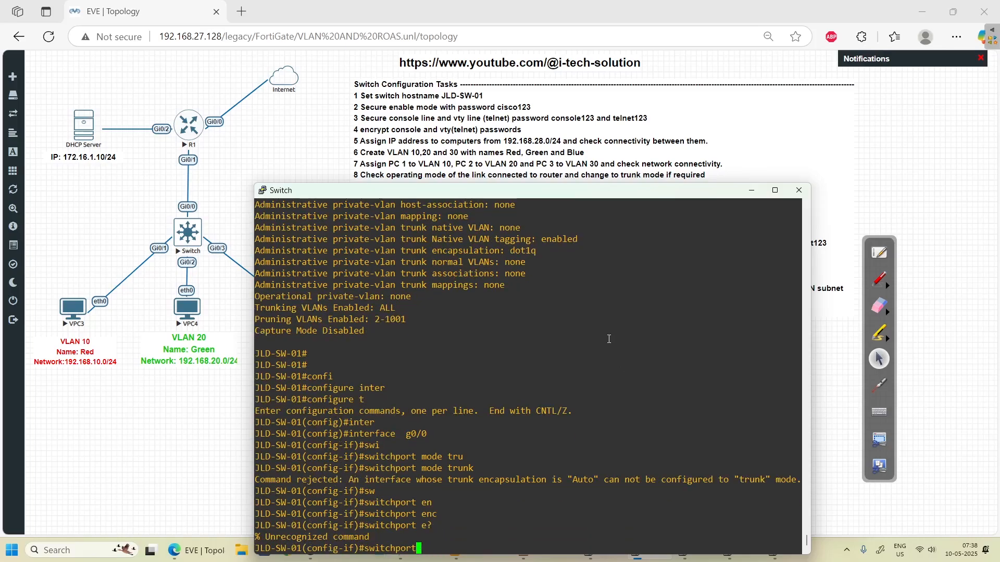
pyautogui.write('? tru')
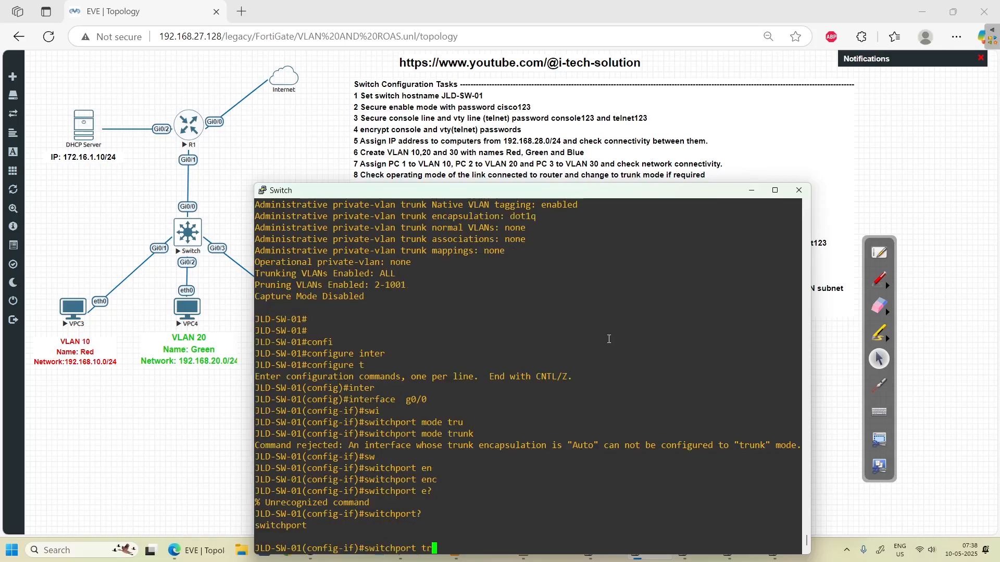
pyautogui.press('Tab')
pyautogui.write('?emc')
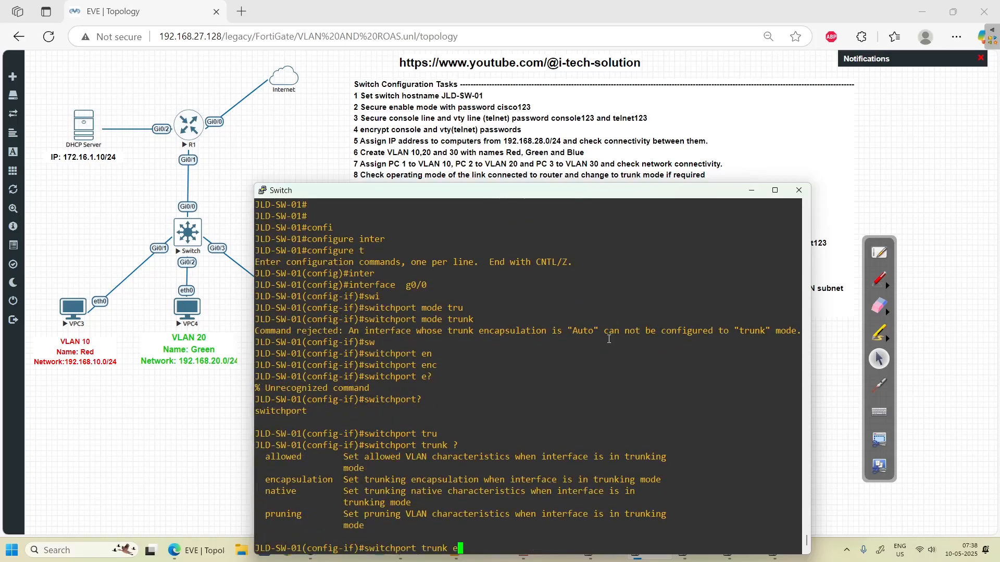
pyautogui.press('BackSpace')
pyautogui.press('BackSpace')
pyautogui.write('nc')
pyautogui.press('Tab')
pyautogui.write('?')
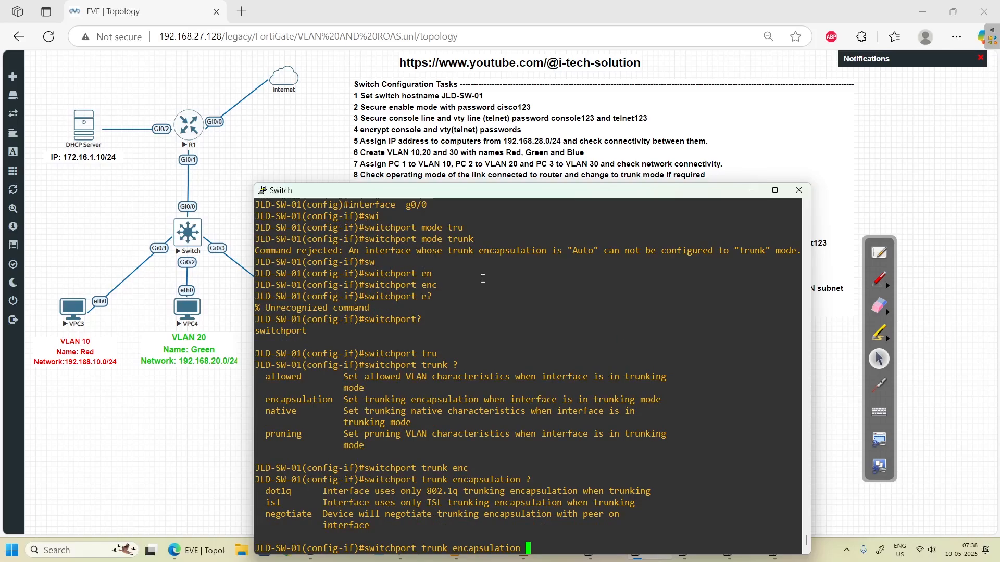
# - Circle the dot1q and isl encapsulation choices in red and move the switch console higher
pyautogui.click(879, 280)
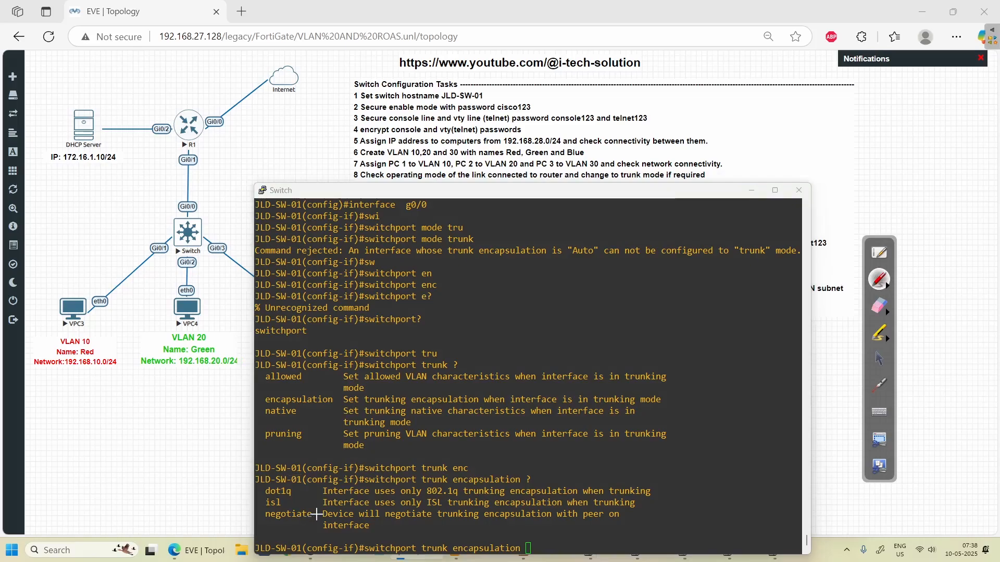
pyautogui.moveTo(317, 514)
pyautogui.mouseDown()
pyautogui.moveTo(291, 484)
pyautogui.moveTo(268, 486)
pyautogui.moveTo(257, 511)
pyautogui.mouseUp()
pyautogui.click(879, 359)
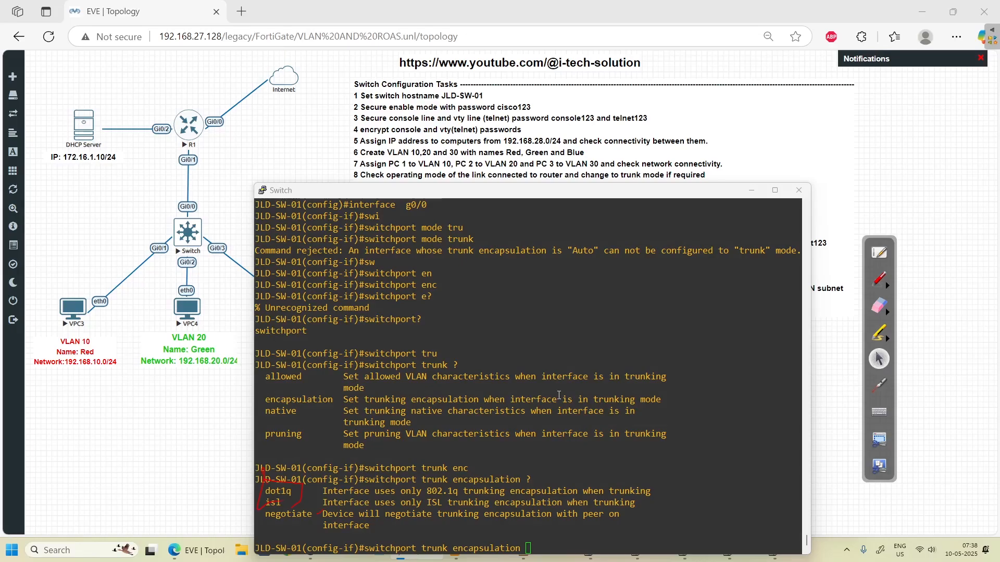
pyautogui.scroll(1, 418, 333)
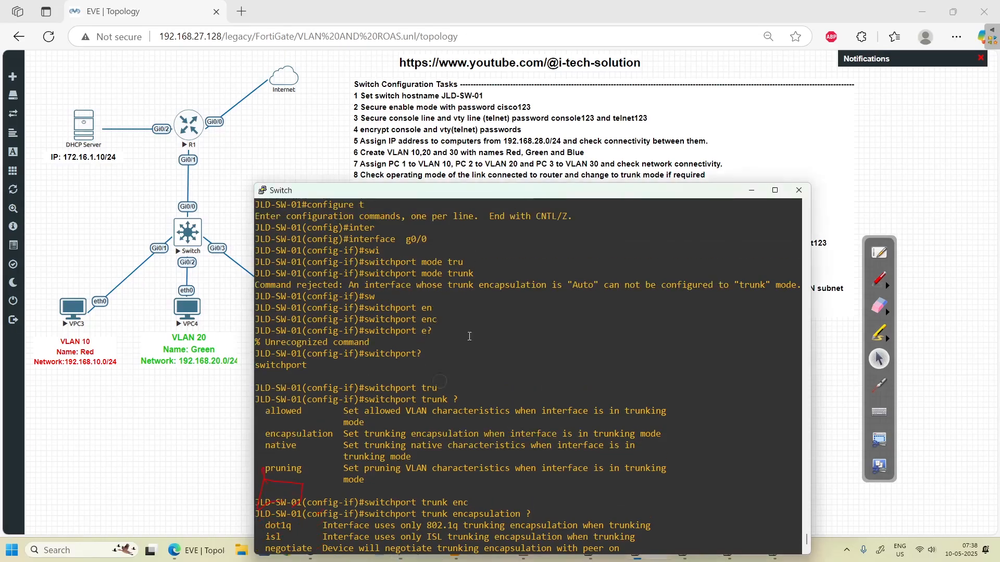
pyautogui.doubleClick(500, 203)
pyautogui.moveTo(500, 196); pyautogui.dragTo(505, 130)
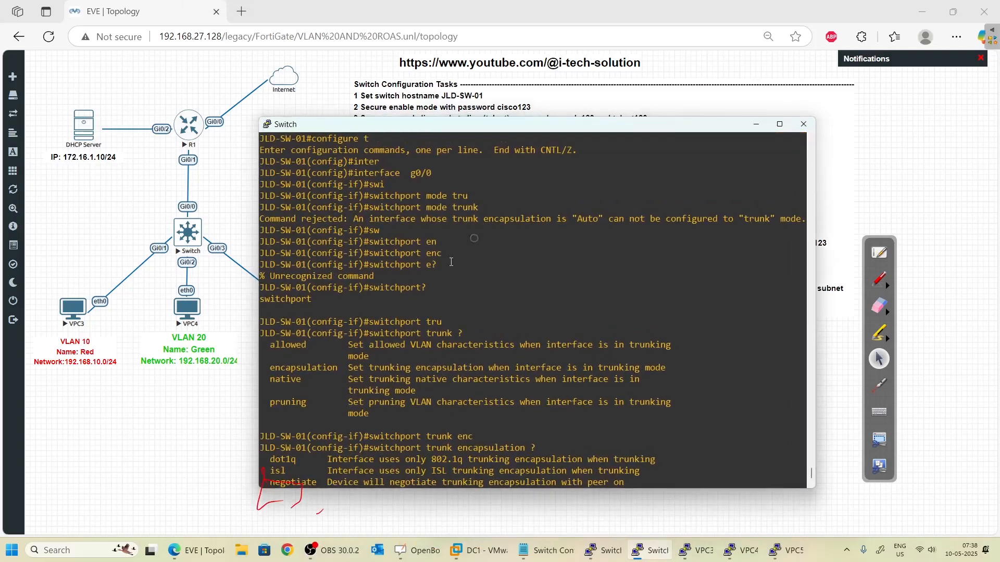
# - Set Gi0/0 trunk encapsulation to dot1q and switchport mode to trunk
pyautogui.press('Return')
pyautogui.press('Return')
pyautogui.write('switchport trunk encapsu')
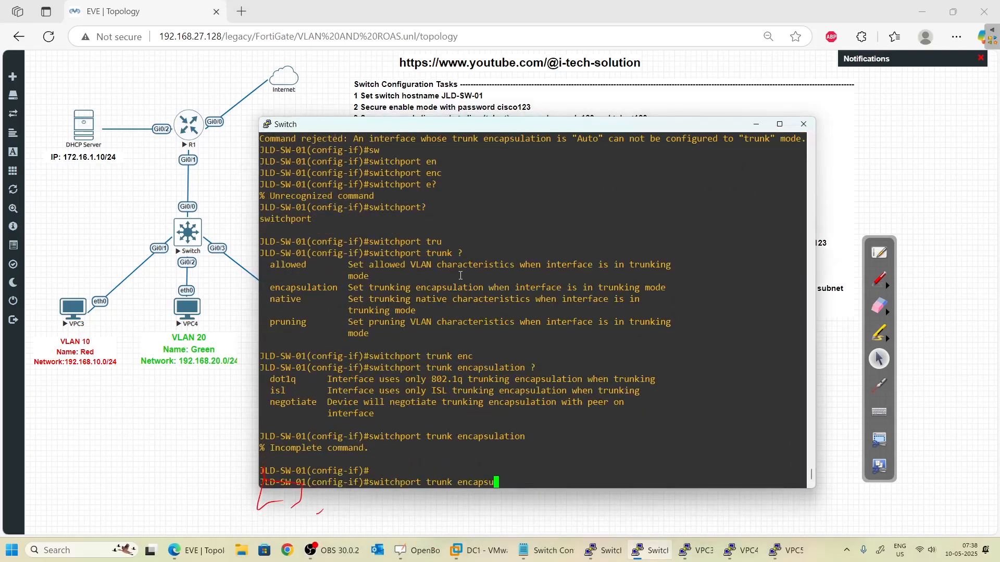
pyautogui.write('lation do')
pyautogui.press('Tab')
pyautogui.press('Return')
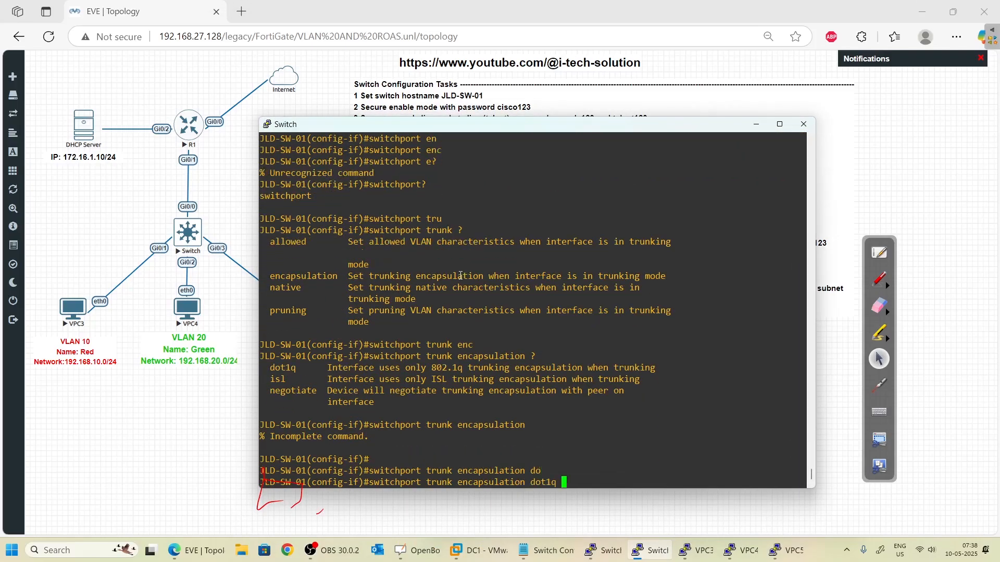
pyautogui.write('sw')
pyautogui.press('Tab')
pyautogui.write('m')
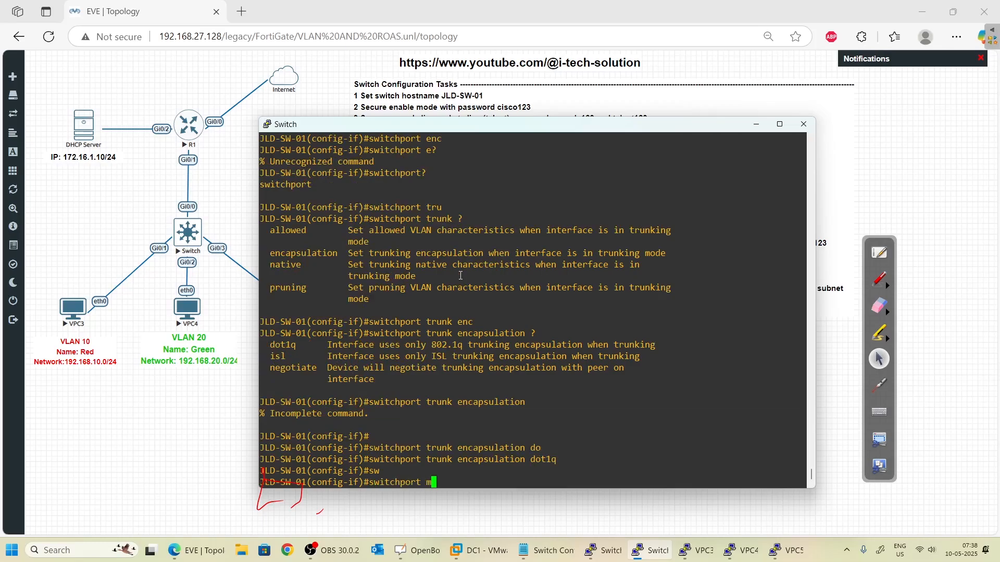
pyautogui.write('ode tr')
pyautogui.press('Tab')
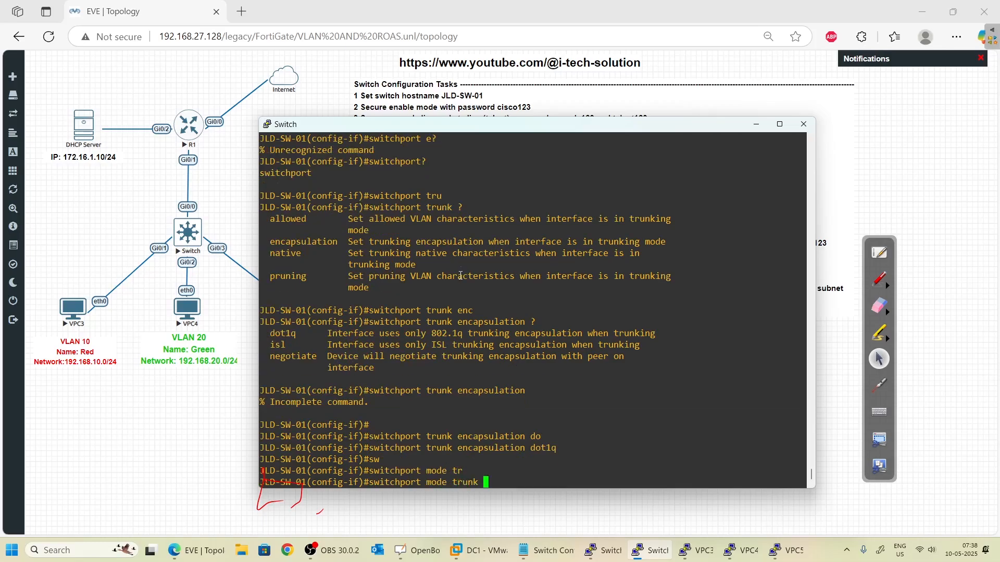
pyautogui.press('Return')
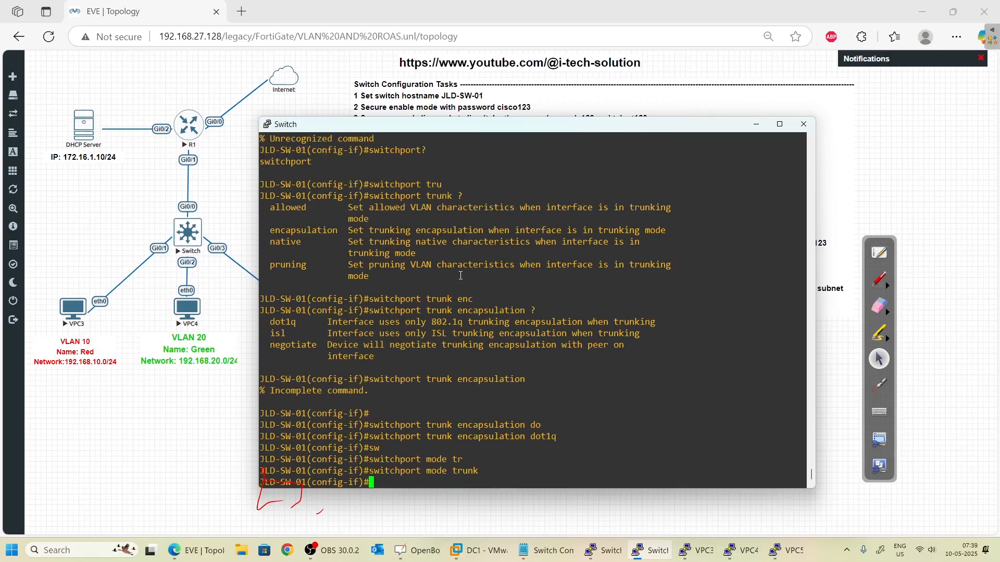
# - Exit twice back to the privileged prompt and begin a show command
pyautogui.write('exio')
pyautogui.write('t')
pyautogui.press('Return')
pyautogui.write('exiot')
pyautogui.press('BackSpace')
pyautogui.press('BackSpace')
pyautogui.write('t')
pyautogui.press('Return')
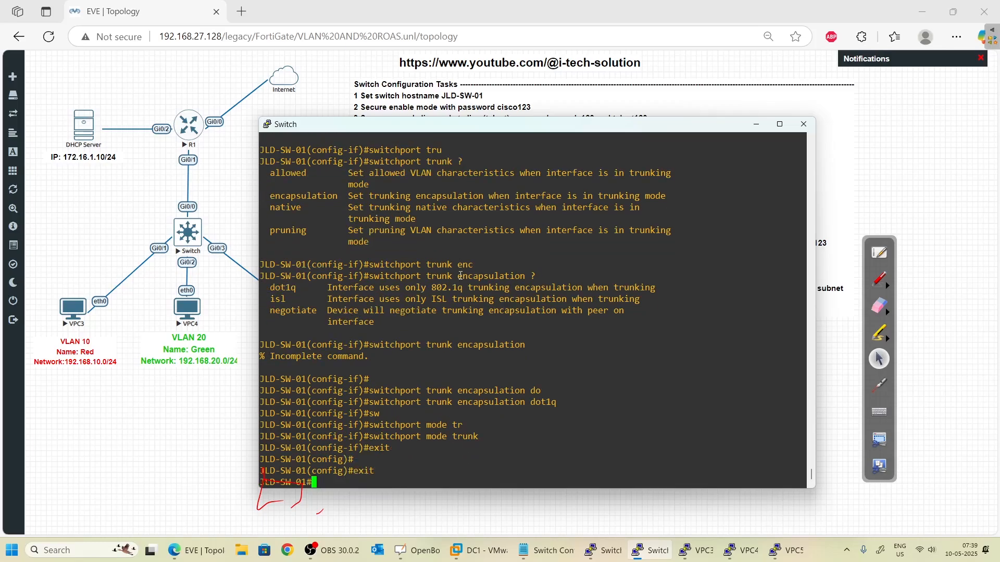
pyautogui.write('show s')
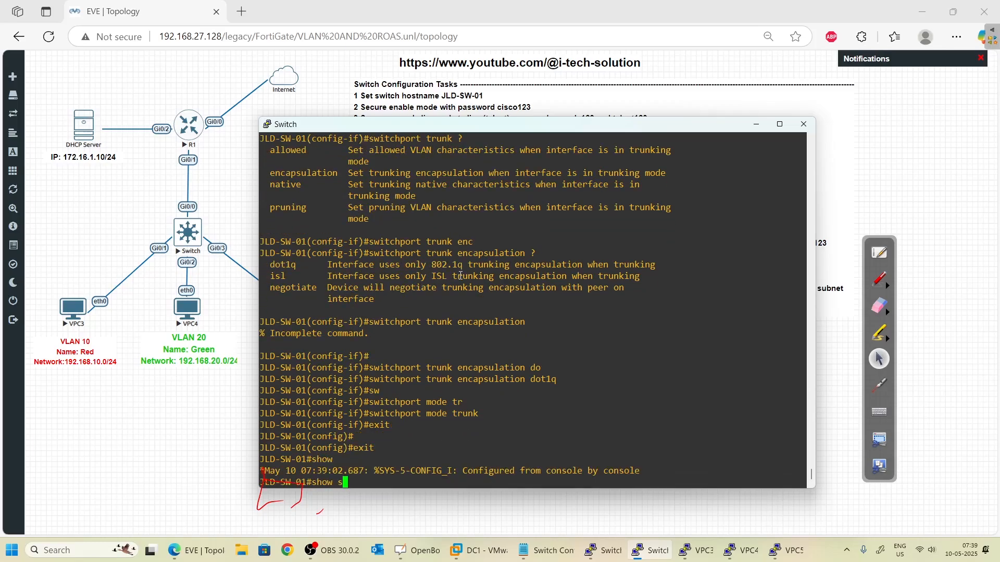
# - Run 'show interfaces gigabitEthernet 0/0 switchport' to check Gi0/0's trunk status
pyautogui.press('BackSpace')
pyautogui.write('in')
pyautogui.press('Tab')
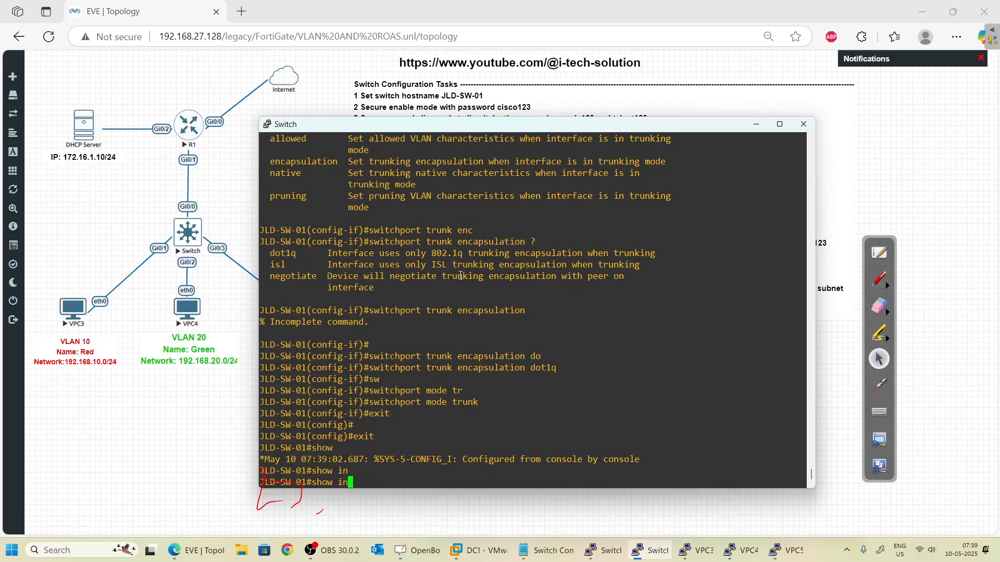
pyautogui.write('ter')
pyautogui.press('Tab')
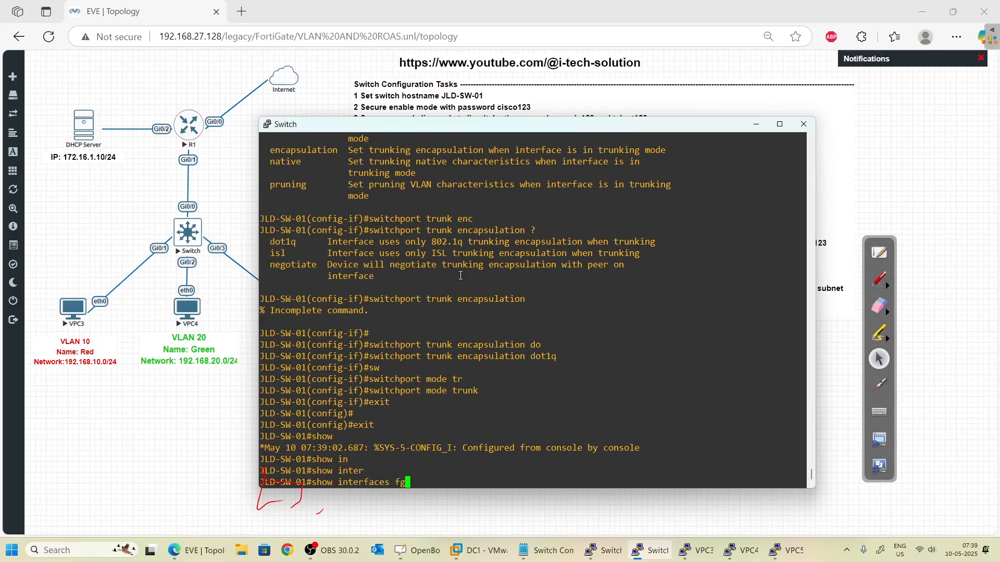
pyautogui.write('g')
pyautogui.press('Tab')
pyautogui.write('i')
pyautogui.press('Tab')
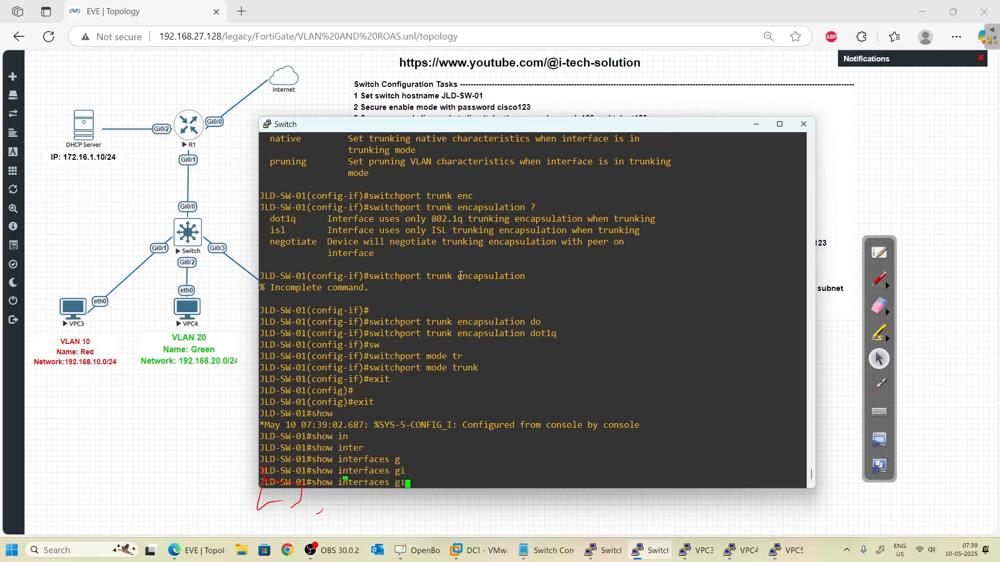
pyautogui.write('0/0 sw')
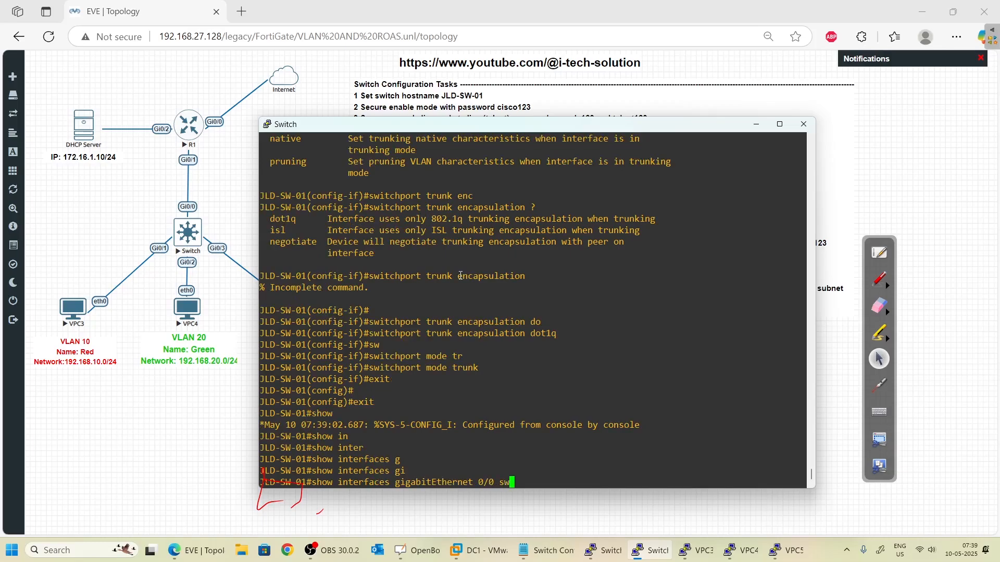
pyautogui.press('Tab')
pyautogui.press('Return')
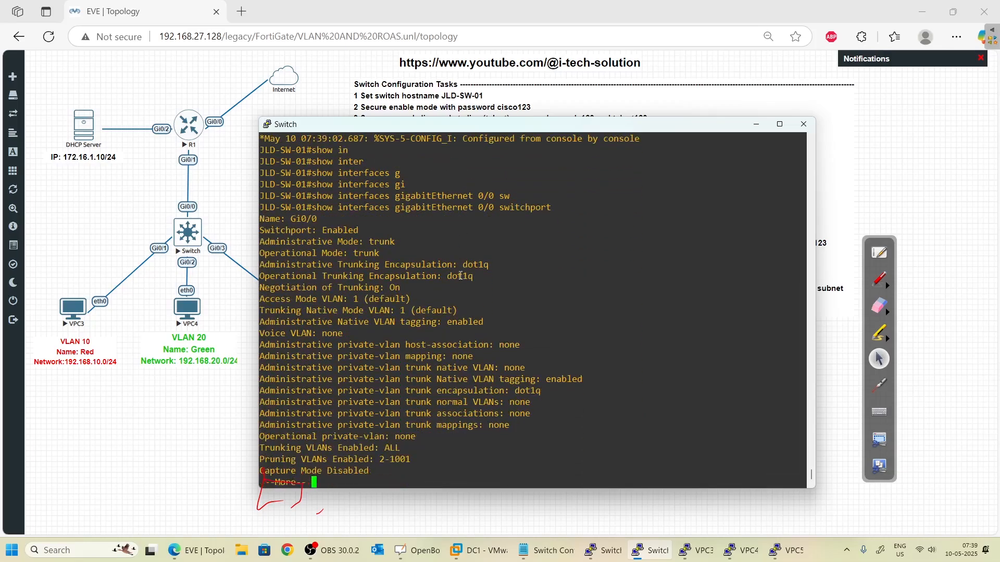
# - Mark the administrative and operational dot1q encapsulation values, then minimize the switch console
pyautogui.click(879, 280)
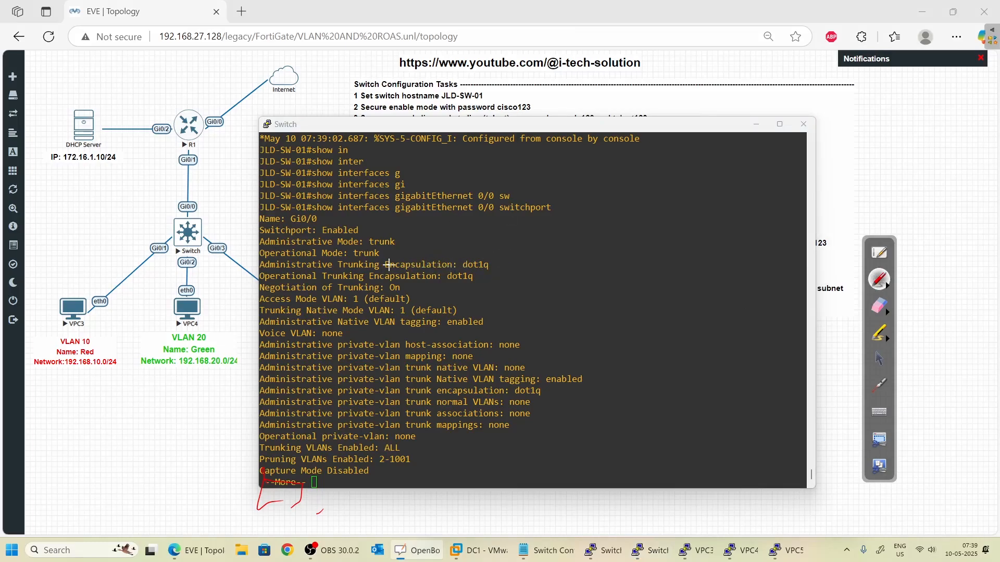
pyautogui.moveTo(495, 267); pyautogui.dragTo(507, 264)
pyautogui.moveTo(480, 280); pyautogui.dragTo(492, 276)
pyautogui.click(758, 129)
pyautogui.click(879, 359)
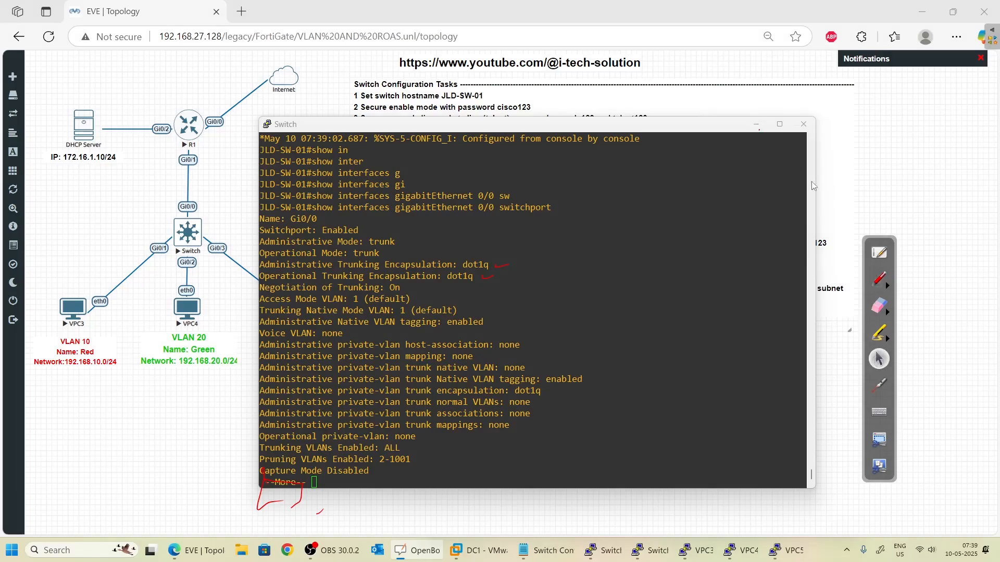
pyautogui.click(755, 124)
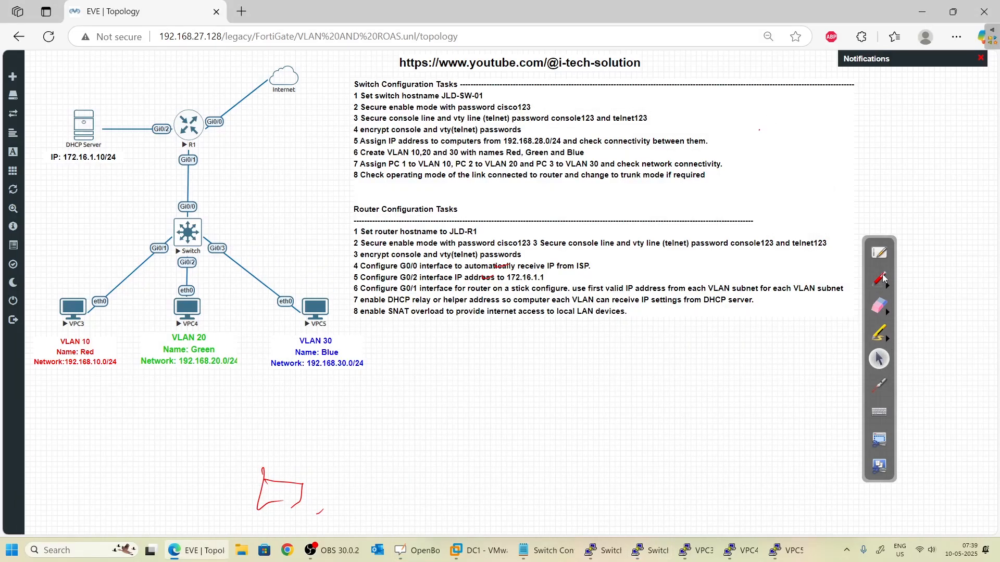
# - Outline the completed switch tasks and the pending router tasks in red ink
pyautogui.click(881, 280)
pyautogui.moveTo(503, 75)
pyautogui.mouseDown()
pyautogui.moveTo(673, 87)
pyautogui.moveTo(758, 188)
pyautogui.moveTo(461, 138)
pyautogui.mouseUp()
pyautogui.moveTo(362, 66)
pyautogui.mouseDown()
pyautogui.moveTo(380, 160)
pyautogui.moveTo(416, 80)
pyautogui.mouseUp()
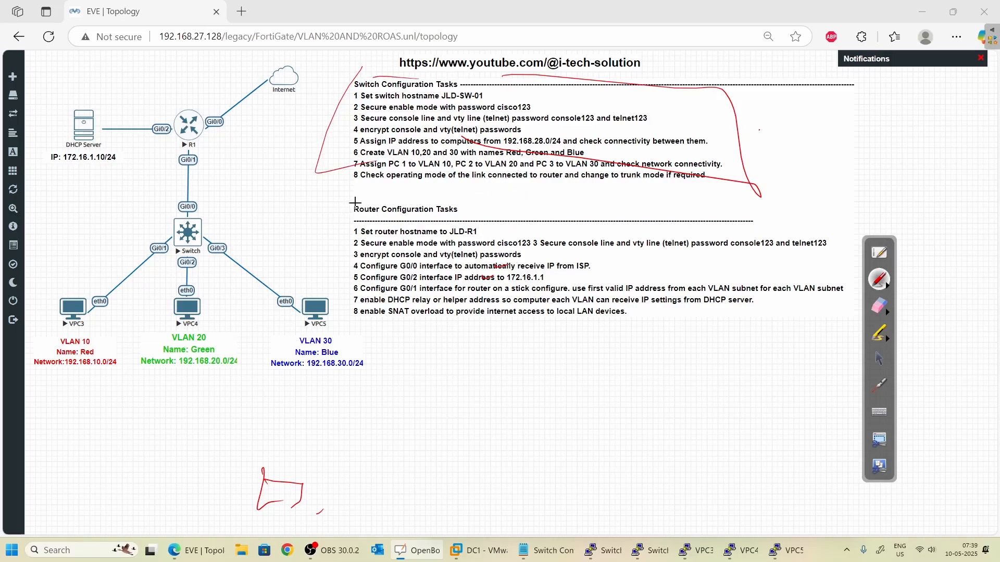
pyautogui.moveTo(353, 190)
pyautogui.mouseDown()
pyautogui.moveTo(323, 241)
pyautogui.moveTo(400, 337)
pyautogui.mouseUp()
pyautogui.moveTo(681, 217); pyautogui.dragTo(810, 251)
pyautogui.moveTo(853, 249)
pyautogui.mouseDown()
pyautogui.moveTo(815, 315)
pyautogui.moveTo(779, 306)
pyautogui.mouseUp()
pyautogui.click(881, 359)
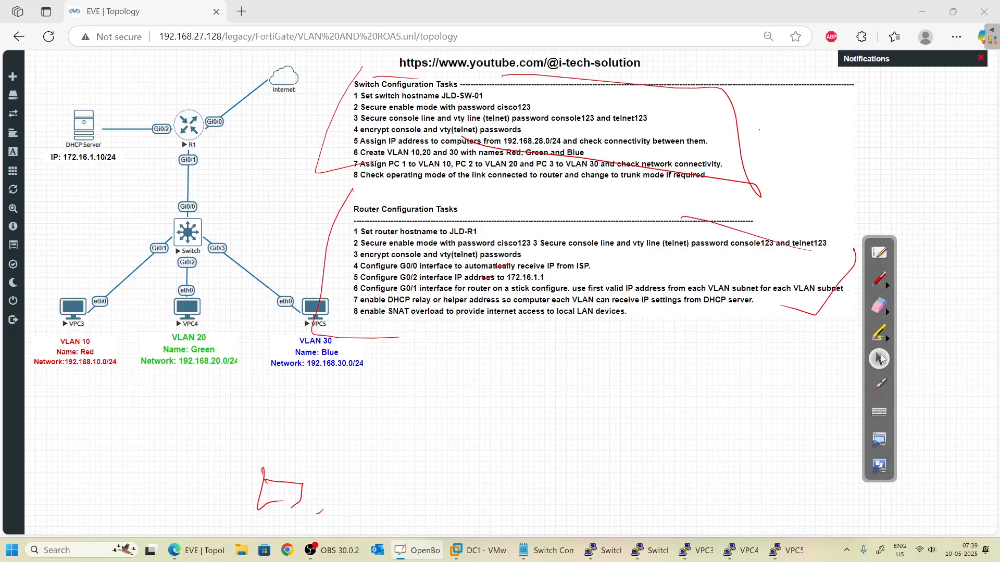
# - Erase all annotations and launch the R1 console through the browser's telnet client
pyautogui.click(879, 307)
pyautogui.click(975, 318)
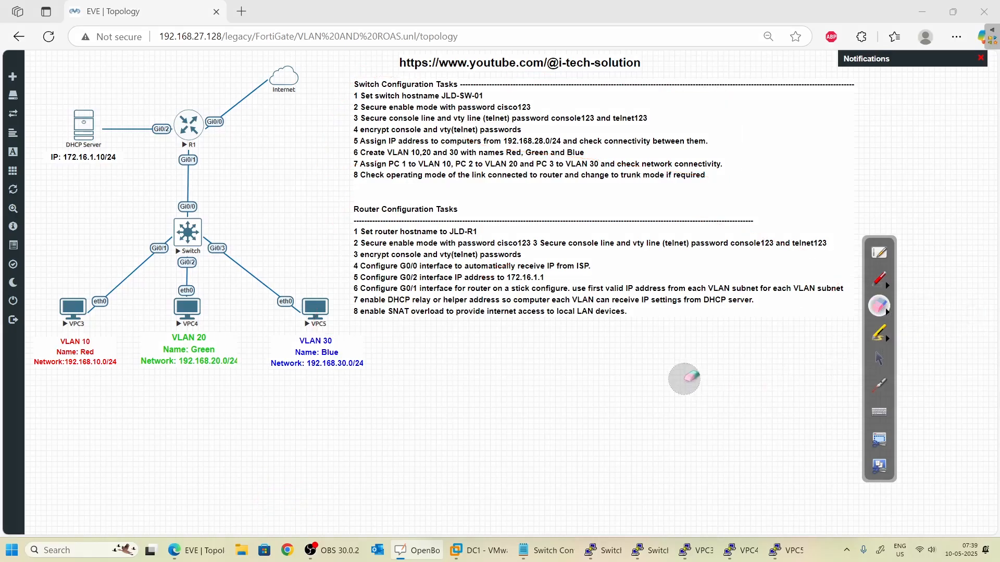
pyautogui.click(878, 359)
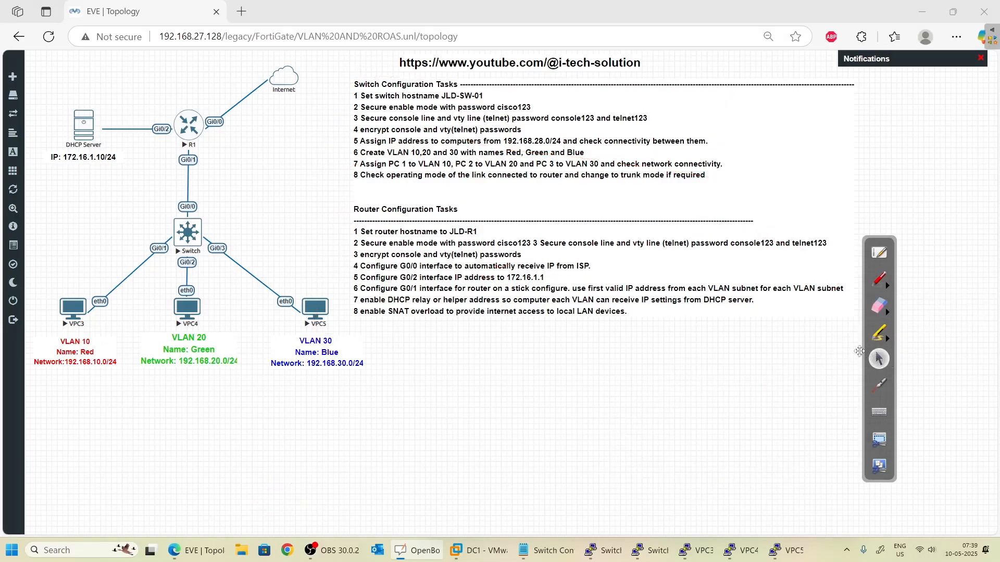
pyautogui.click(188, 125)
pyautogui.click(566, 106)
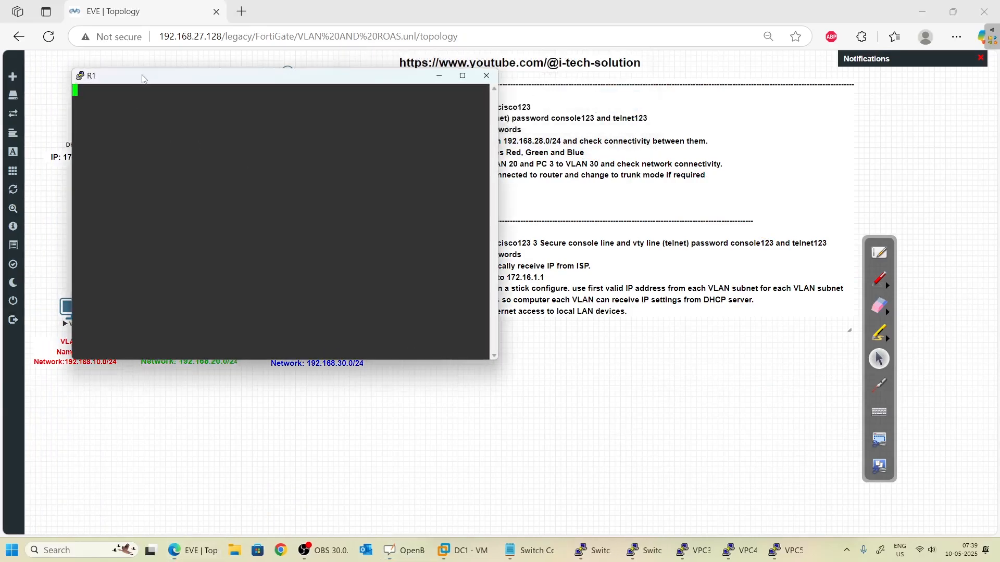
# - Answer 'no' to R1's initial configuration dialog so the router finishes booting
pyautogui.moveTo(151, 83); pyautogui.dragTo(462, 292)
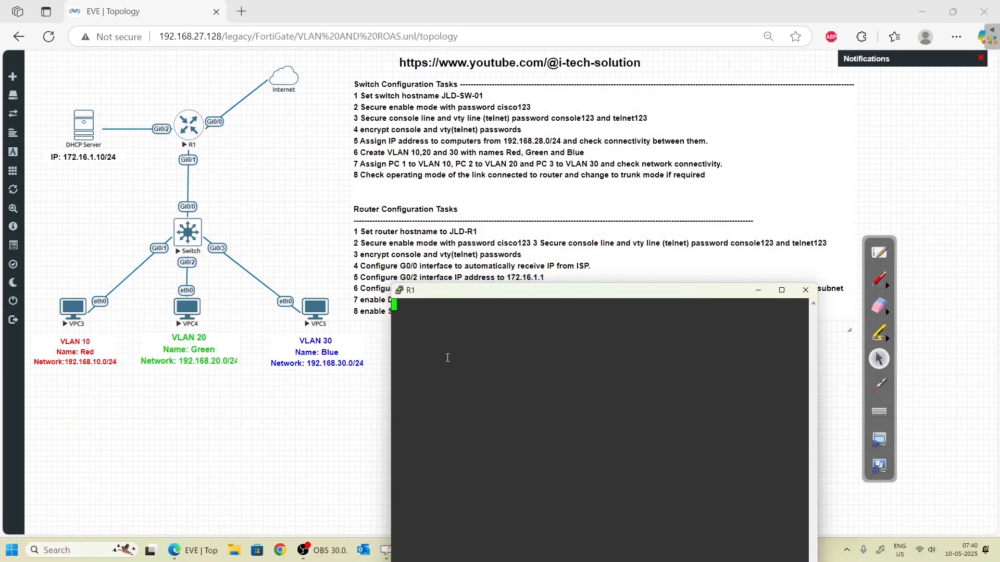
pyautogui.press('Return')
pyautogui.press('Return')
pyautogui.press('Return')
pyautogui.write('no')
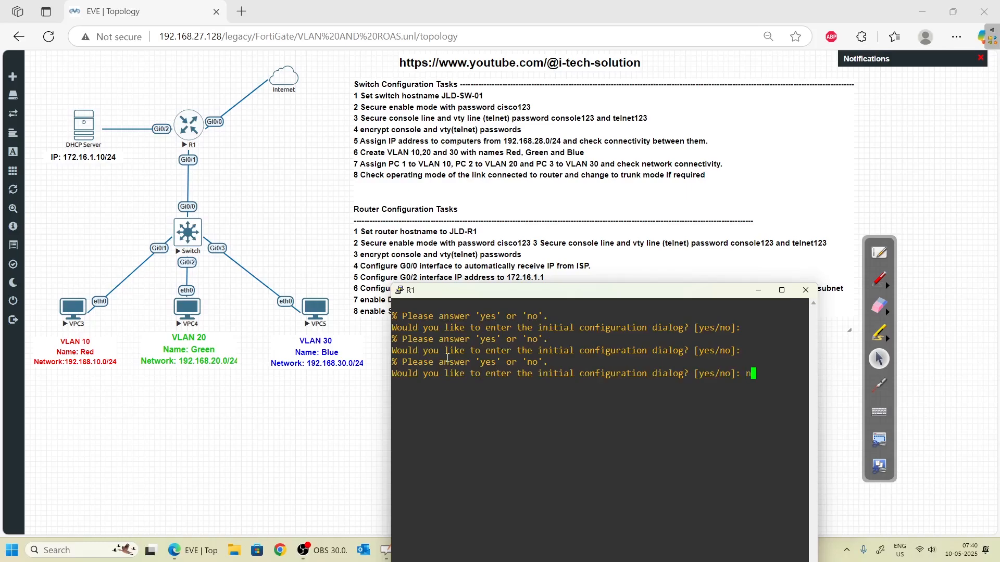
pyautogui.press('Return')
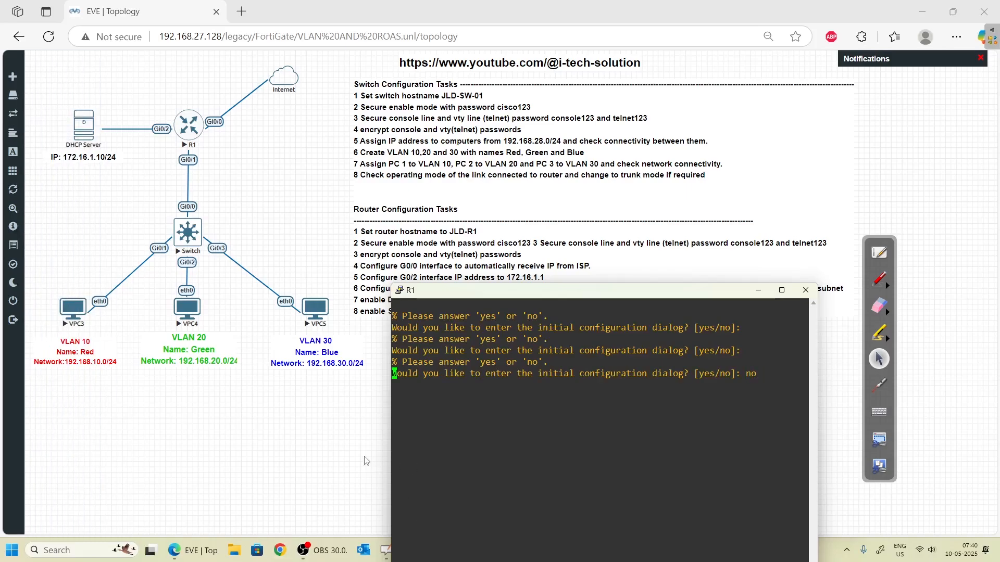
# - Move the task list text box lower and make the R1 console wider and taller
pyautogui.moveTo(391, 456); pyautogui.dragTo(276, 456)
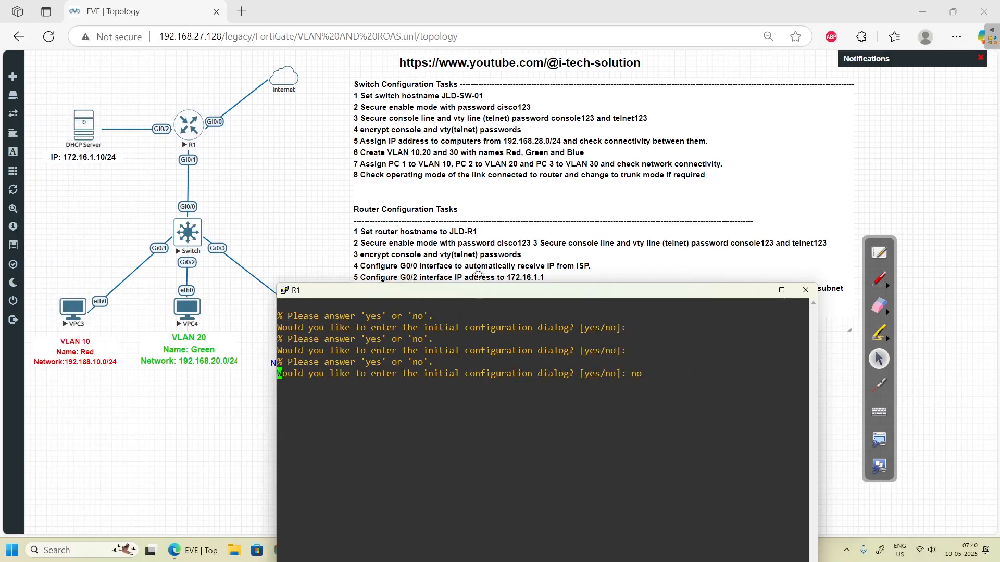
pyautogui.moveTo(479, 295); pyautogui.dragTo(545, 27)
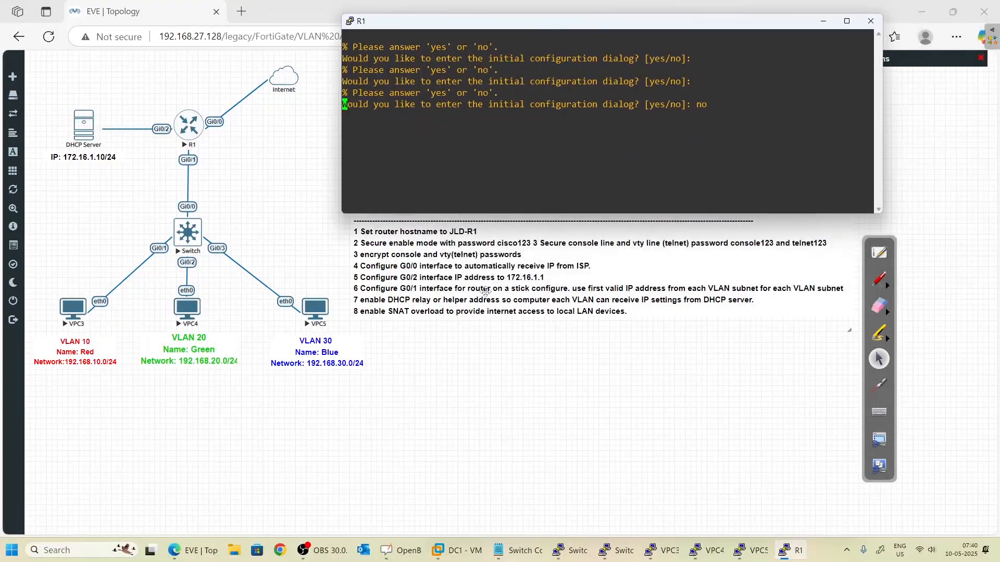
pyautogui.click(450, 244)
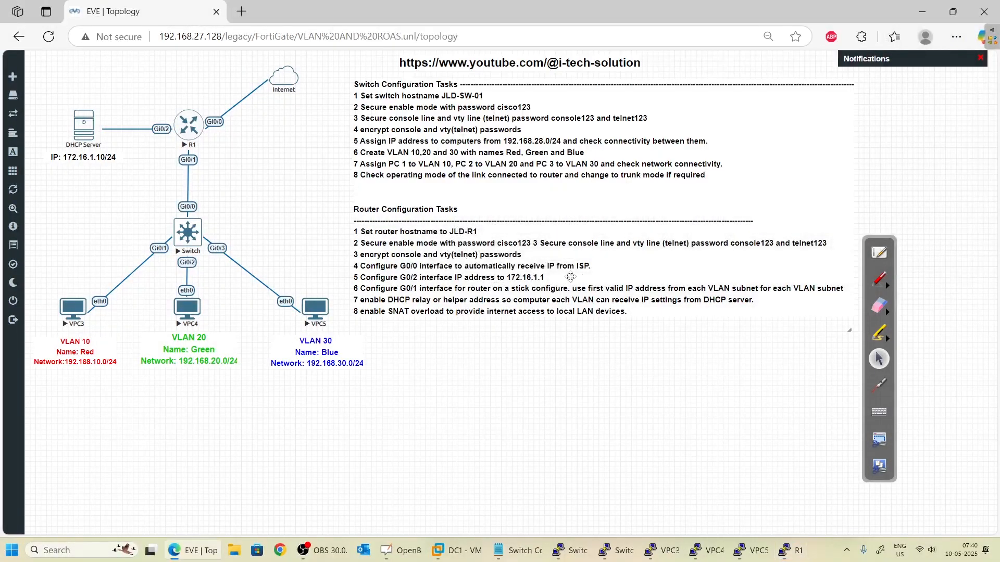
pyautogui.moveTo(551, 257); pyautogui.dragTo(559, 452)
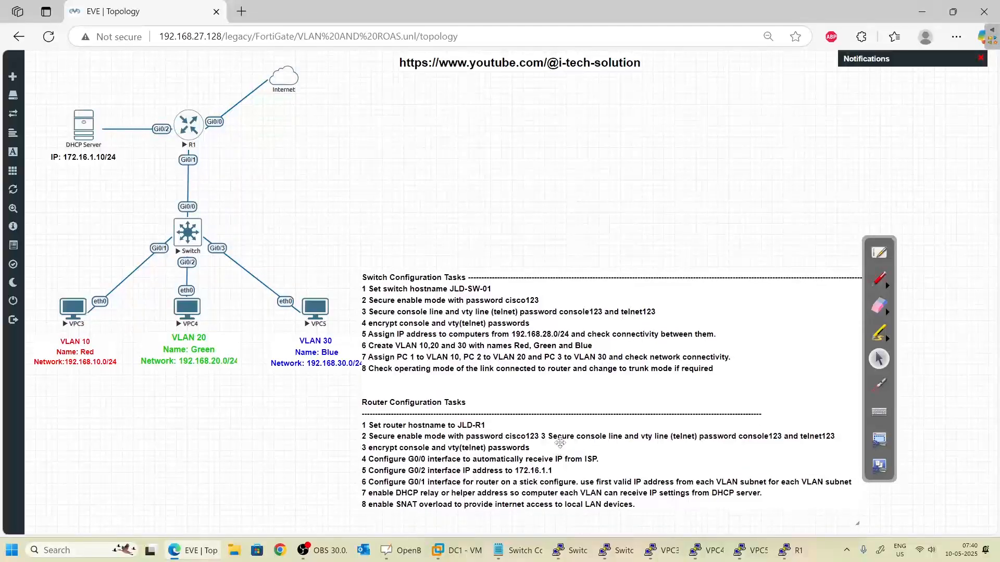
pyautogui.click(790, 551)
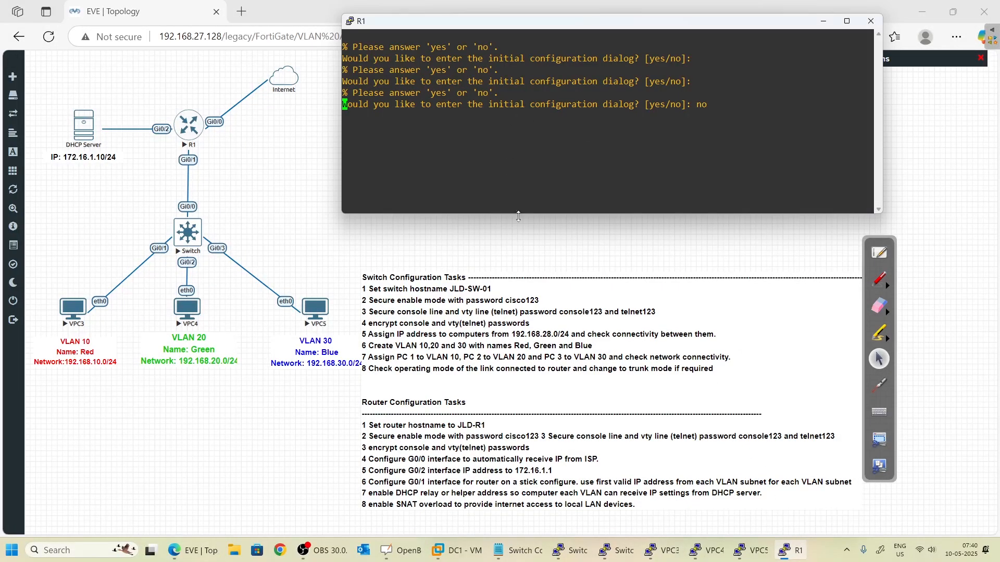
pyautogui.moveTo(518, 216); pyautogui.dragTo(521, 248)
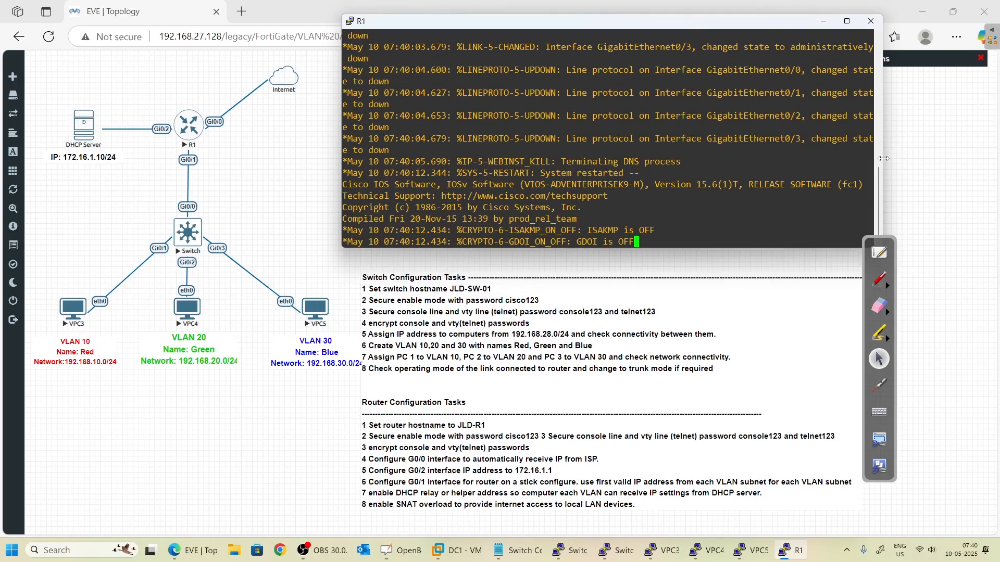
pyautogui.moveTo(882, 156); pyautogui.dragTo(961, 156)
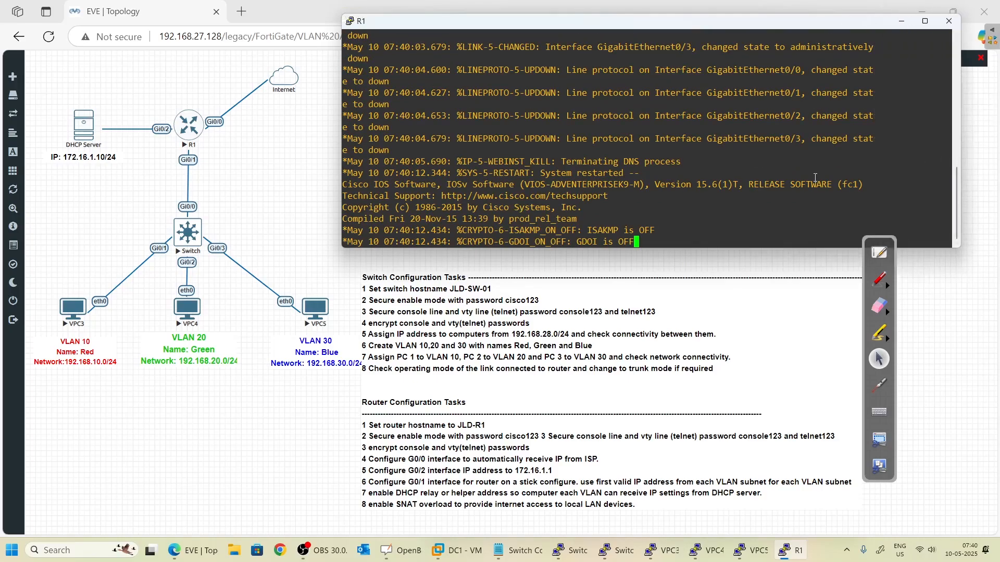
# - Enter privileged mode with 'enable' and global configuration with 'conf t' on R1
pyautogui.press('Return')
pyautogui.press('Return')
pyautogui.press('Return')
pyautogui.press('Return')
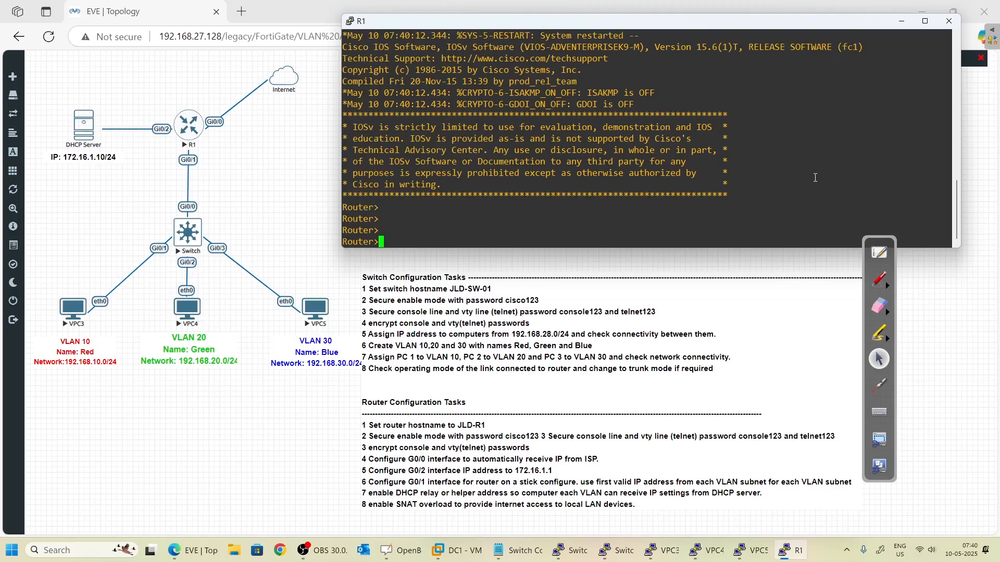
pyautogui.write('enable')
pyautogui.press('Return')
pyautogui.write('conf t')
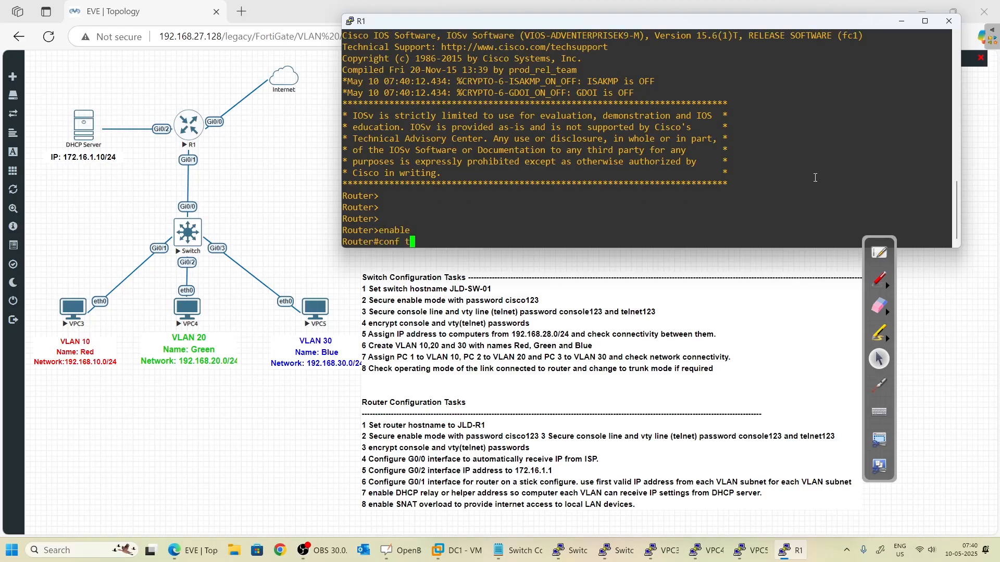
pyautogui.press('Return')
# - Set the hostname to JLD-SW-01, then correct it to JLD-R1
pyautogui.write('h')
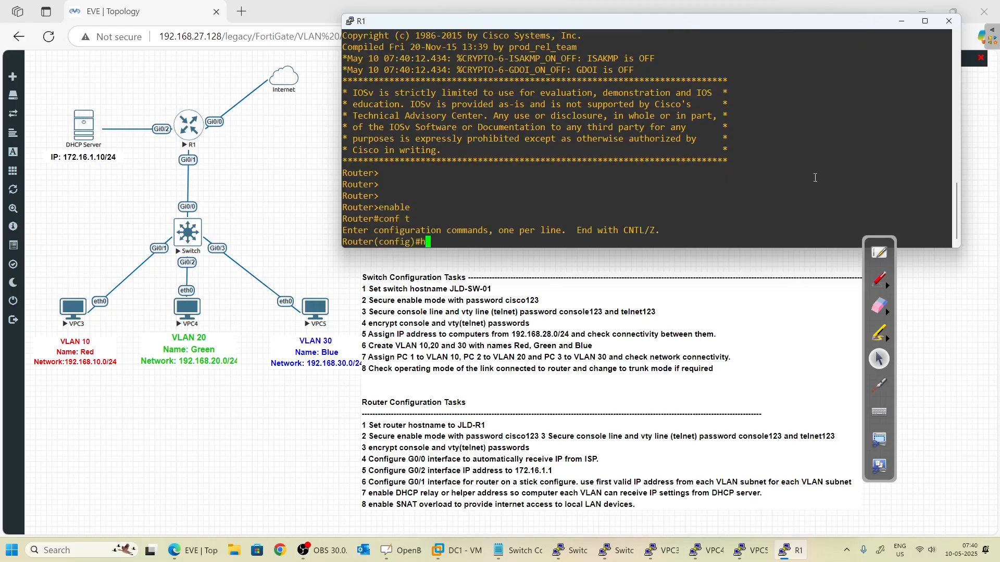
pyautogui.write('ostname JLD')
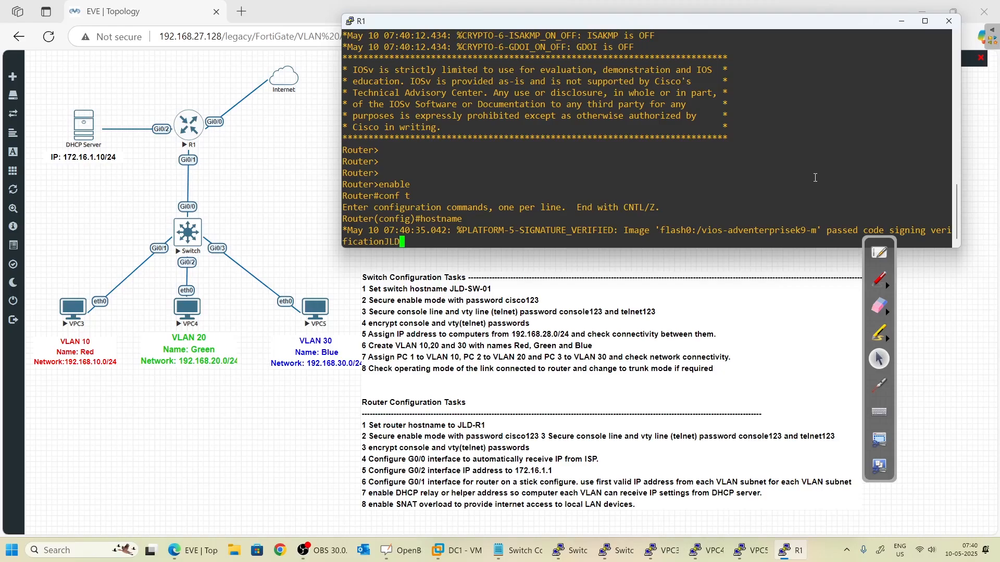
pyautogui.hotkey('ctrl', 'r')
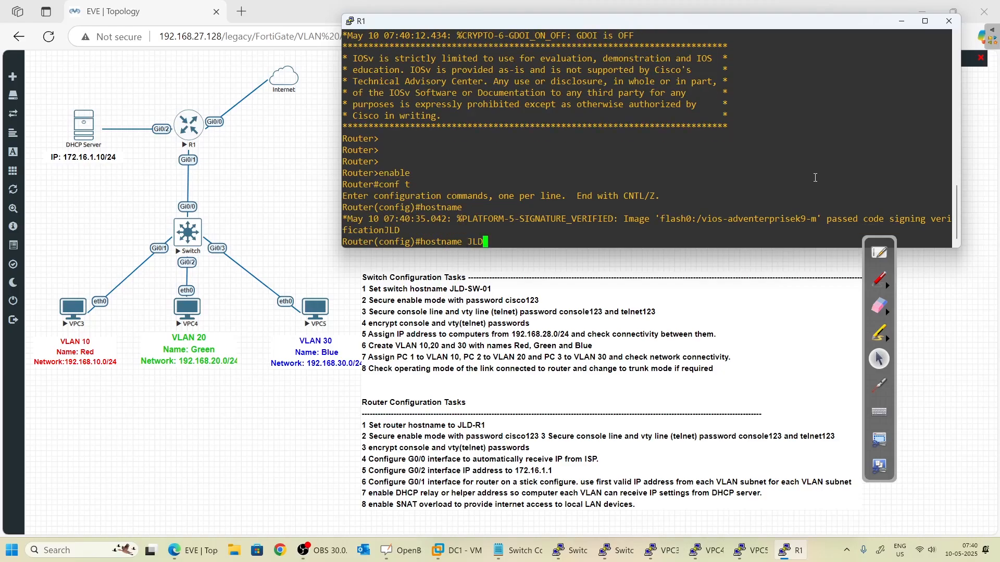
pyautogui.write('-')
pyautogui.write('SW')
pyautogui.write('-')
pyautogui.write('-1')
pyautogui.press('BackSpace')
pyautogui.press('BackSpace')
pyautogui.write('01')
pyautogui.press('Return')
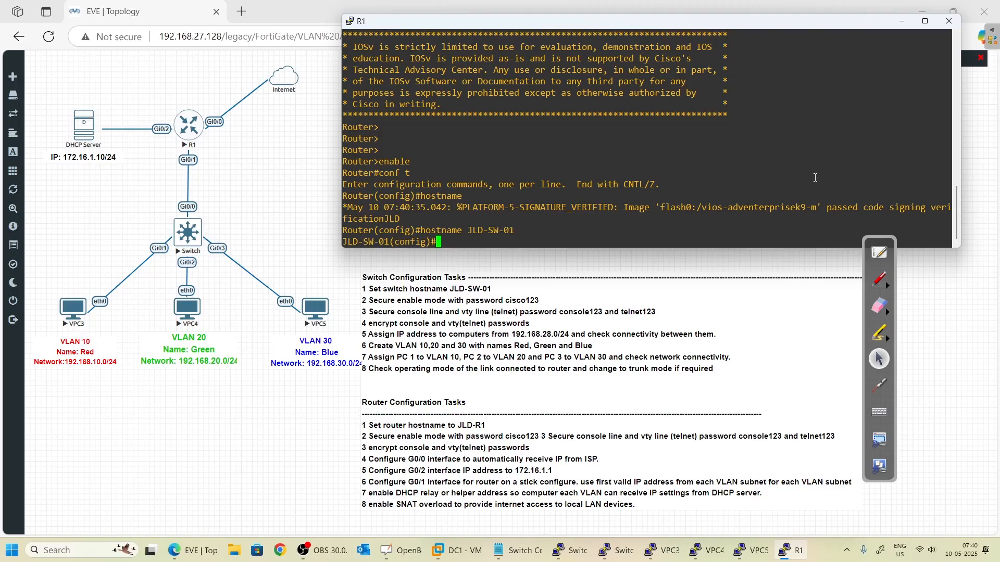
pyautogui.press('Up')
pyautogui.press('BackSpace')
pyautogui.press('BackSpace')
pyautogui.press('BackSpace')
pyautogui.press('BackSpace')
pyautogui.press('BackSpace')
pyautogui.write('R1')
pyautogui.press('Return')
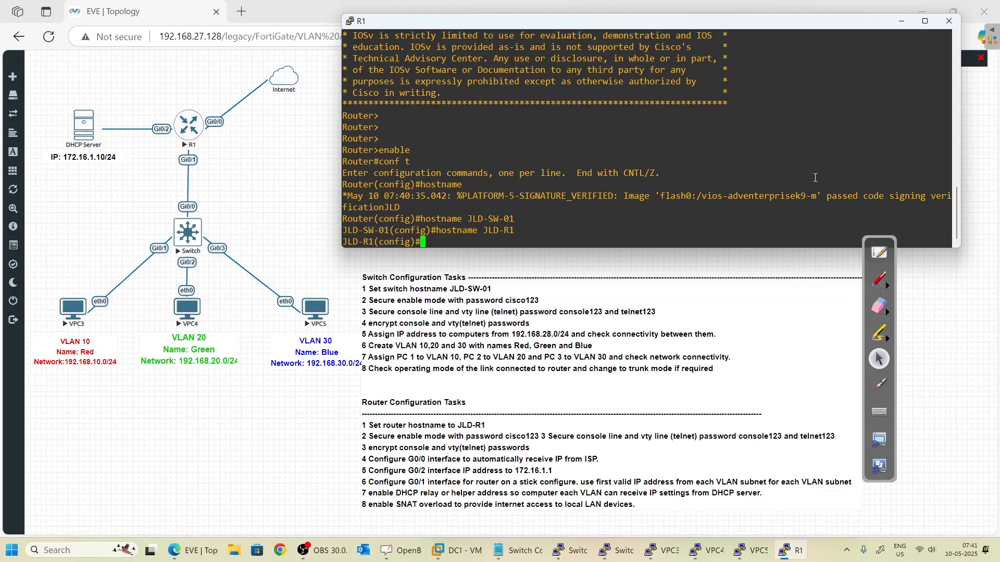
# - Erase the stray 'ENM' and begin the enable command with Tab completion
pyautogui.write('enable')
pyautogui.press('Tab')
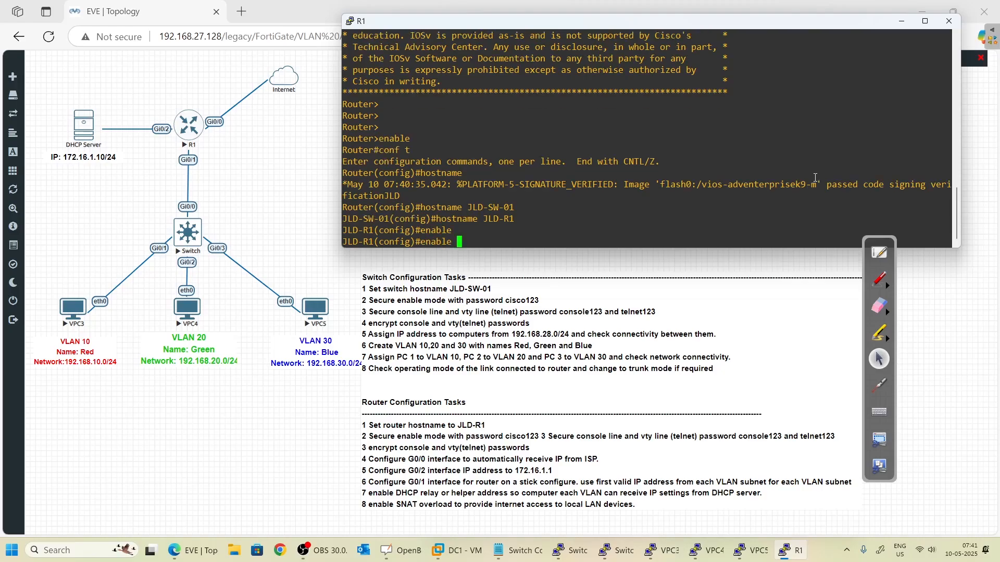
# - Set R1's enable secret password
pyautogui.write('sec')
pyautogui.press('Tab')
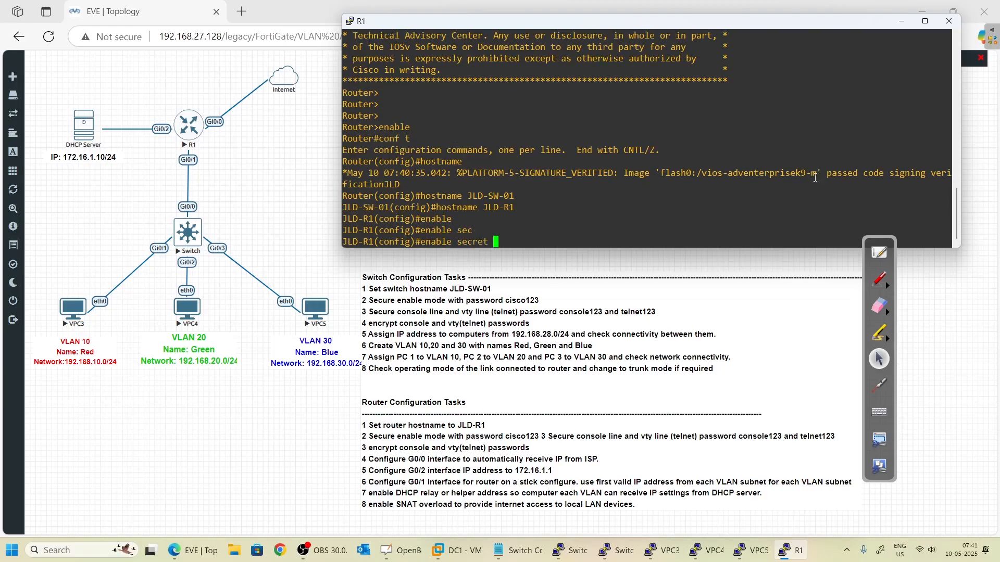
pyautogui.write('cisco123')
pyautogui.press('Return')
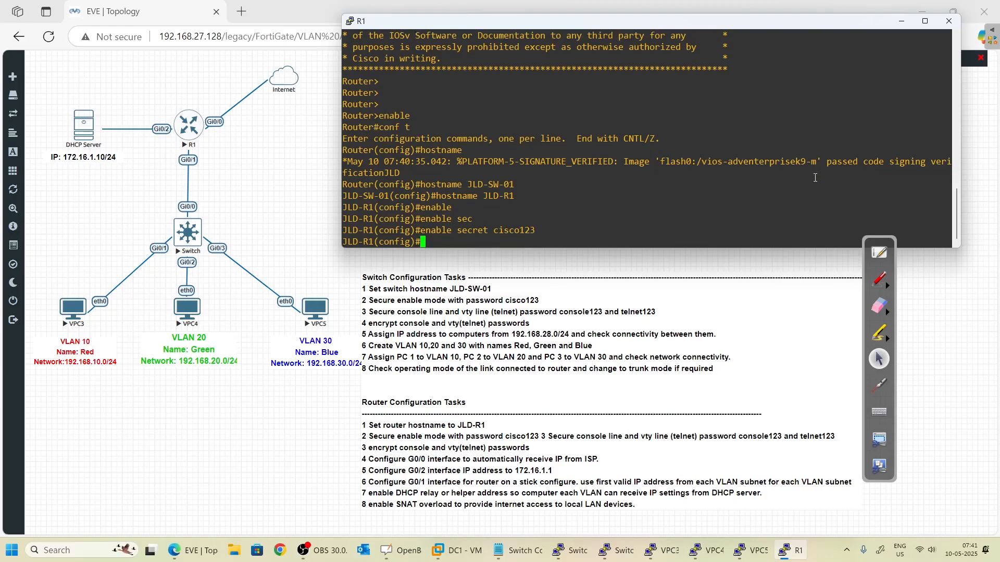
# - On console line 0, require login and enable logging synchronous
pyautogui.write('line console 0')
pyautogui.press('Return')
pyautogui.write('login')
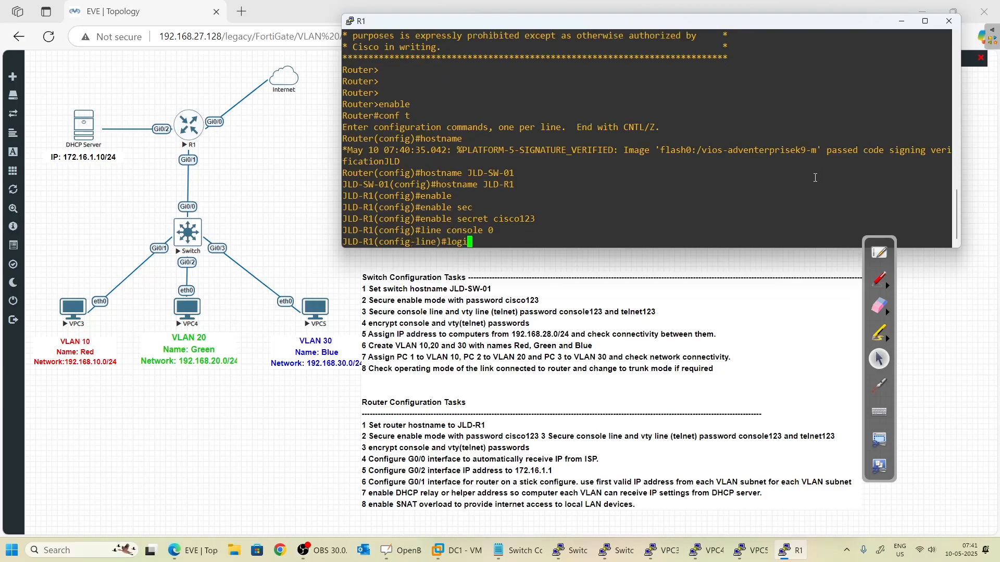
pyautogui.press('Return')
pyautogui.write('log')
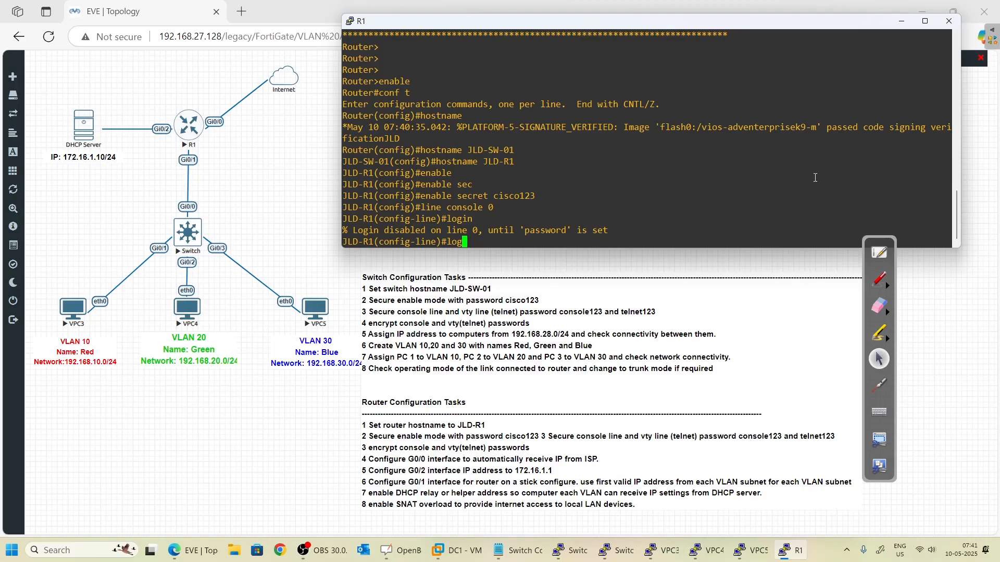
pyautogui.write('gy')
pyautogui.press('Tab')
pyautogui.press('BackSpace')
pyautogui.write('ine)#loggi')
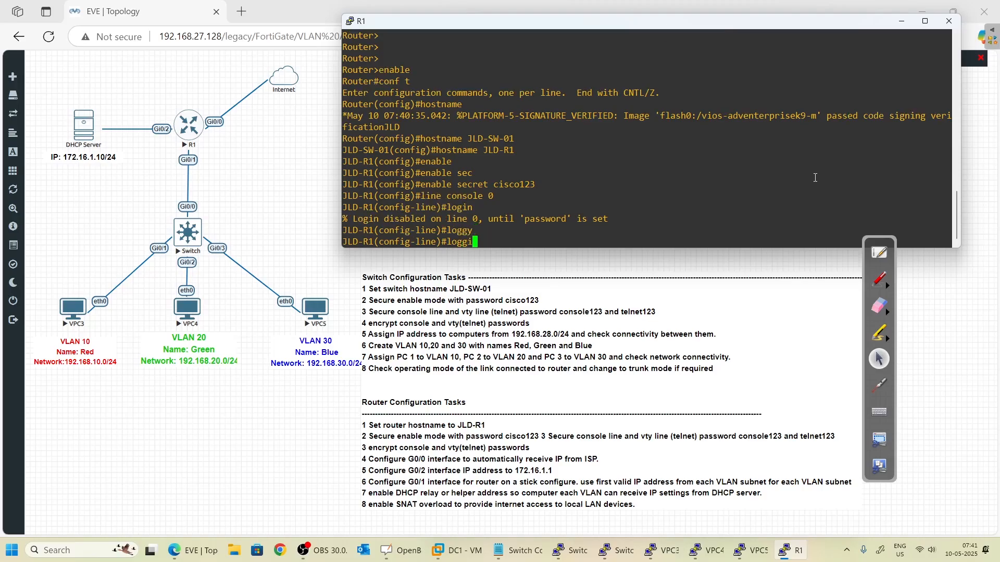
pyautogui.press('Tab')
pyautogui.write('s')
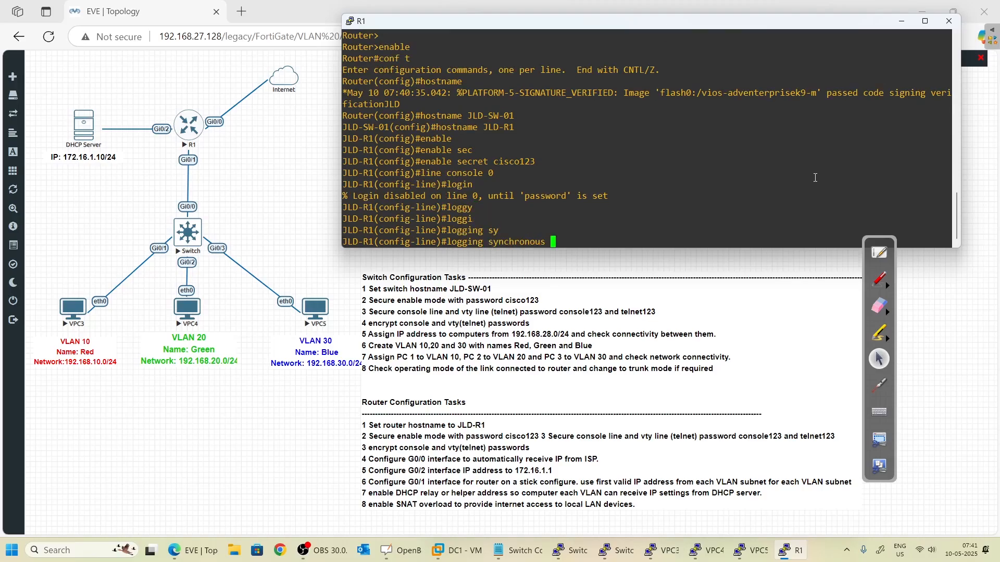
pyautogui.press('Return')
# - Give the console line exec-timeout 30 and a line password, then exit
pyautogui.write('exe')
pyautogui.press('Tab')
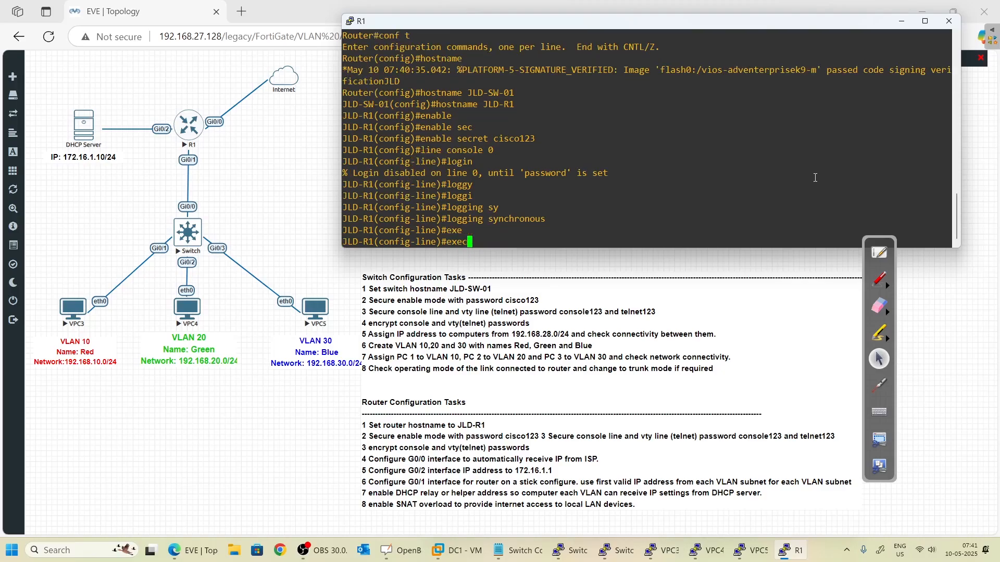
pyautogui.write('-tim')
pyautogui.press('Tab')
pyautogui.press('Return')
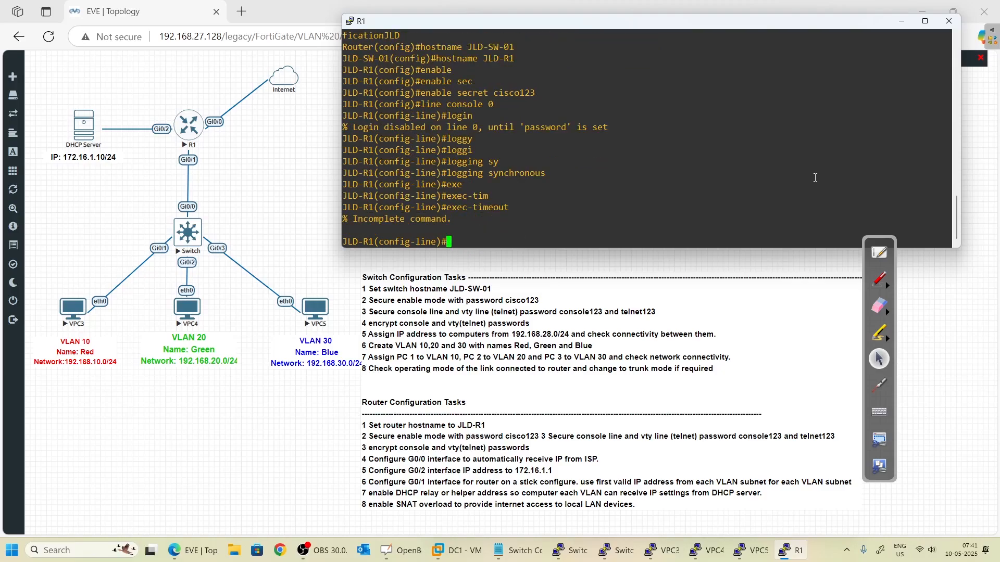
pyautogui.press('Up')
pyautogui.write('30')
pyautogui.press('Return')
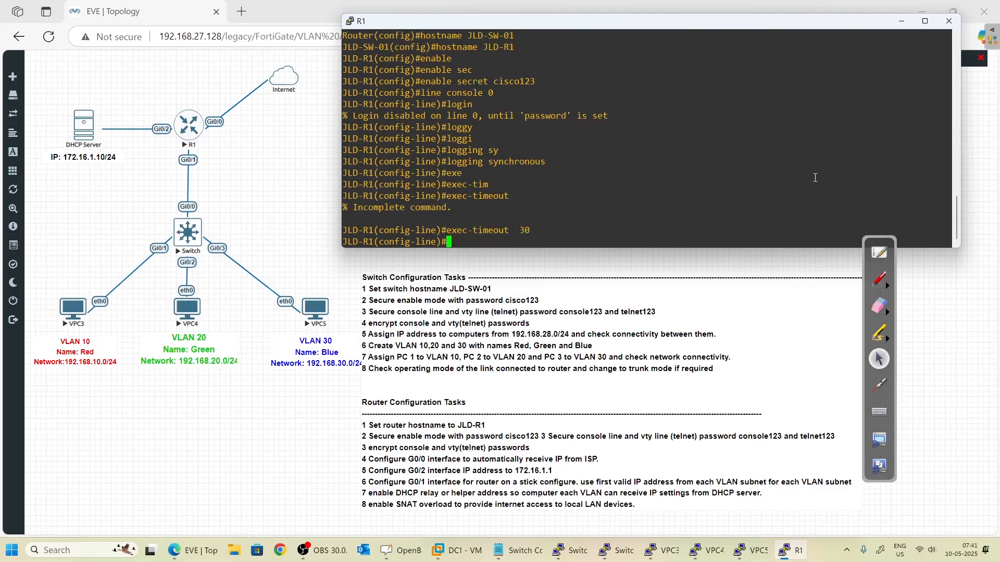
pyautogui.write('net')
pyautogui.press('BackSpace')
pyautogui.press('BackSpace')
pyautogui.press('BackSpace')
pyautogui.write('pas')
pyautogui.press('Tab')
pyautogui.write('con')
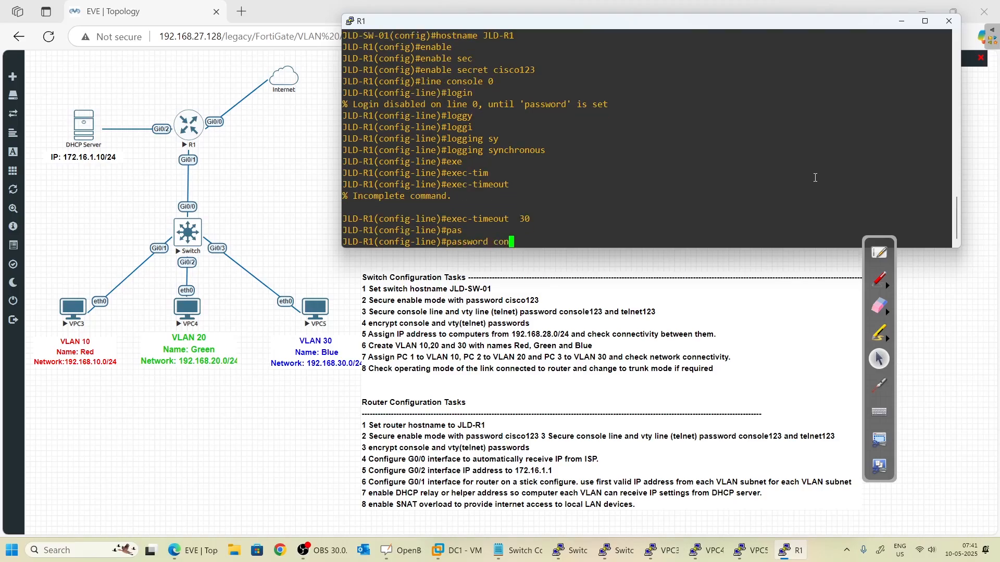
pyautogui.write('sole123')
pyautogui.press('Return')
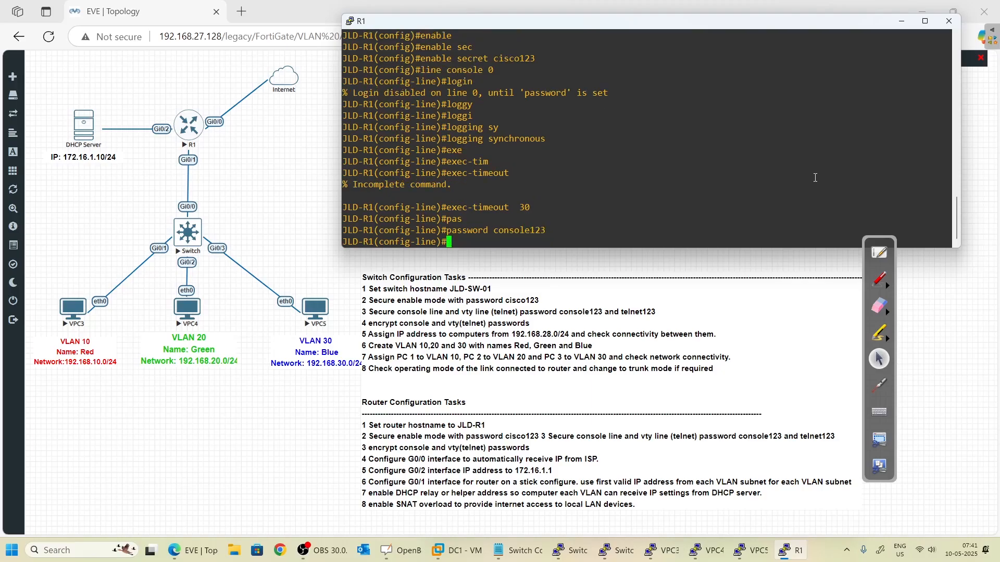
pyautogui.write('exit')
pyautogui.press('Return')
pyautogui.write('exit')
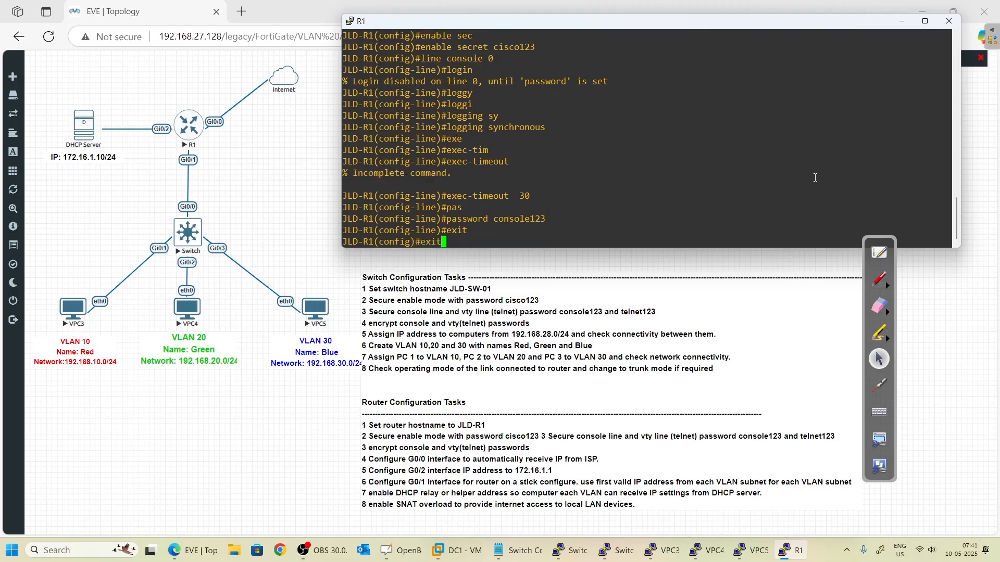
# - Enter the 'line vty 0 15' command to configure the vty lines
pyautogui.press('BackSpace')
pyautogui.press('BackSpace')
pyautogui.press('BackSpace')
pyautogui.press('BackSpace')
pyautogui.write('lline')
pyautogui.press('BackSpace')
pyautogui.press('BackSpace')
pyautogui.press('BackSpace')
pyautogui.press('BackSpace')
pyautogui.write('ine vty 0 15')
# - Require login on vty lines 0–15 and set their telnet password
pyautogui.press('Return')
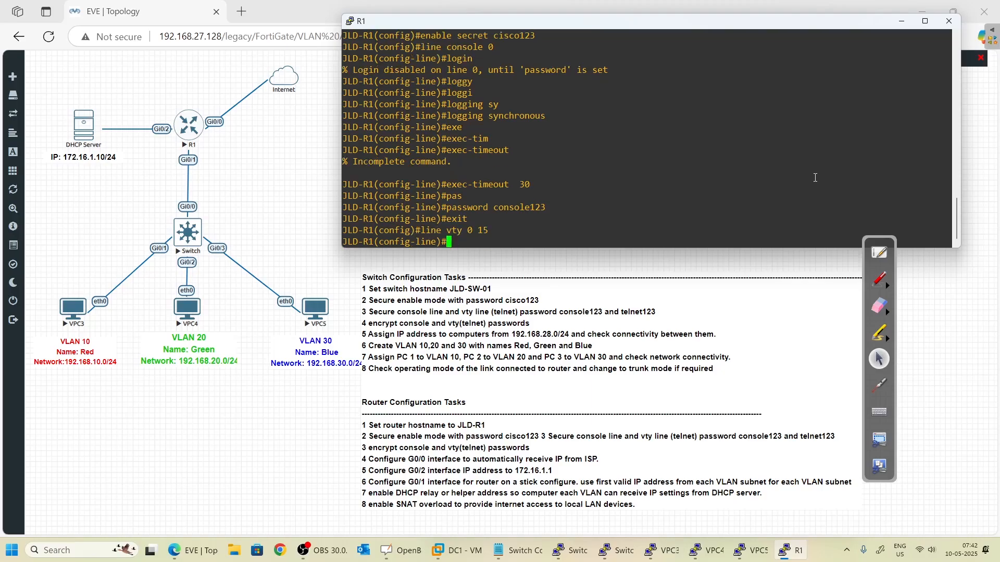
pyautogui.write('login')
pyautogui.press('Return')
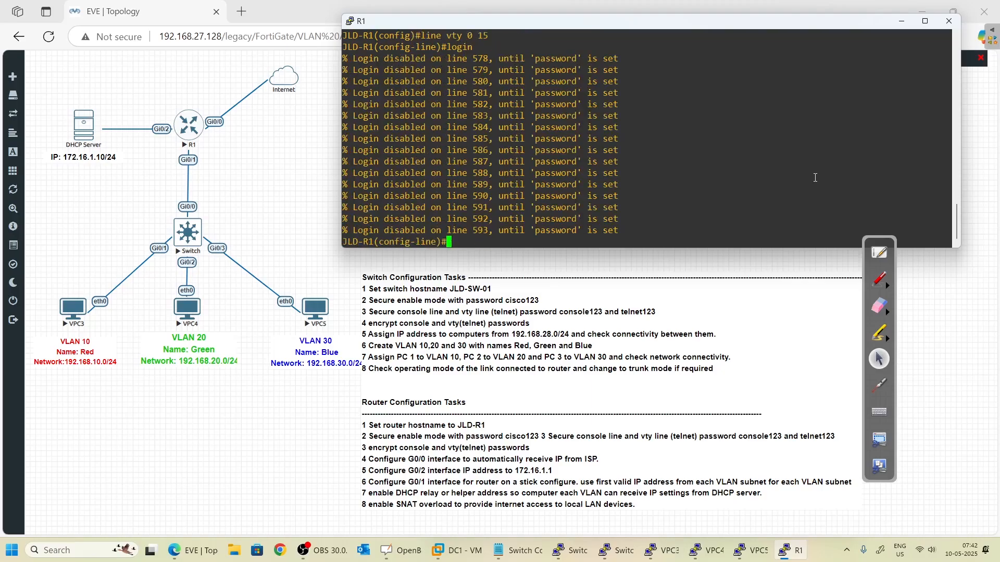
pyautogui.write('pass')
pyautogui.press('Tab')
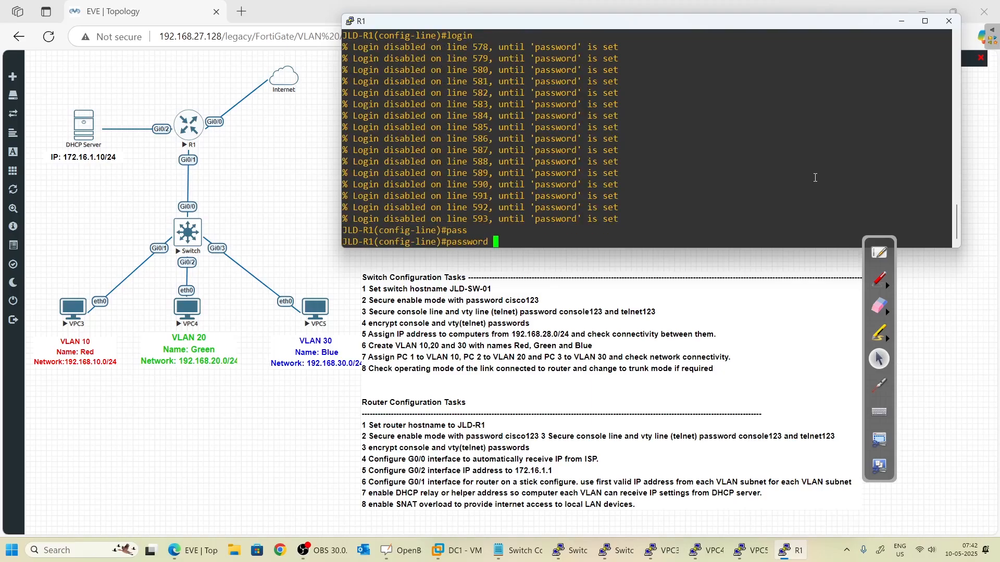
pyautogui.write('telnet123')
pyautogui.press('Return')
# - Enable logging synchronous on the vty lines
pyautogui.write('logg')
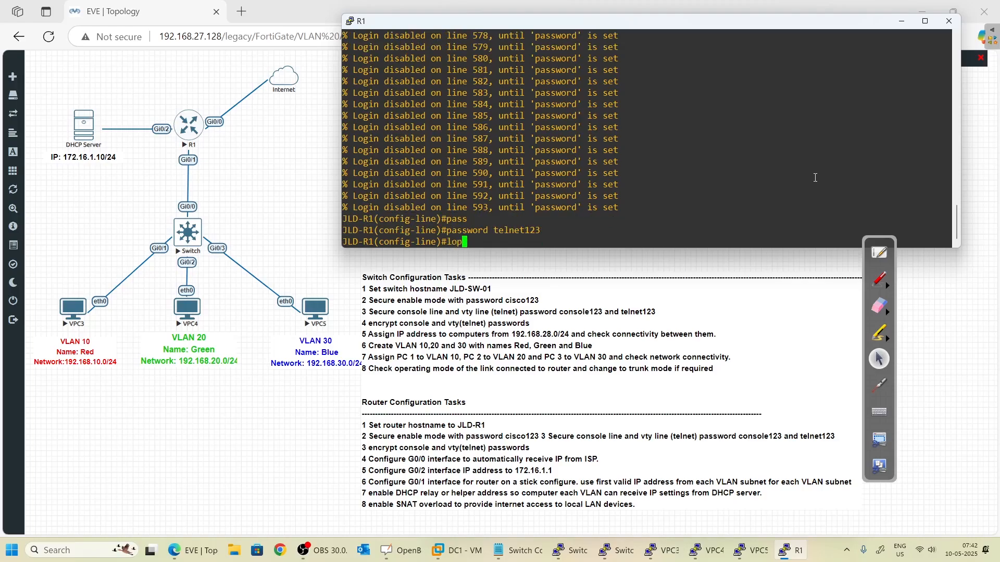
pyautogui.write('i')
pyautogui.press('Tab')
pyautogui.write('sy')
pyautogui.press('Tab')
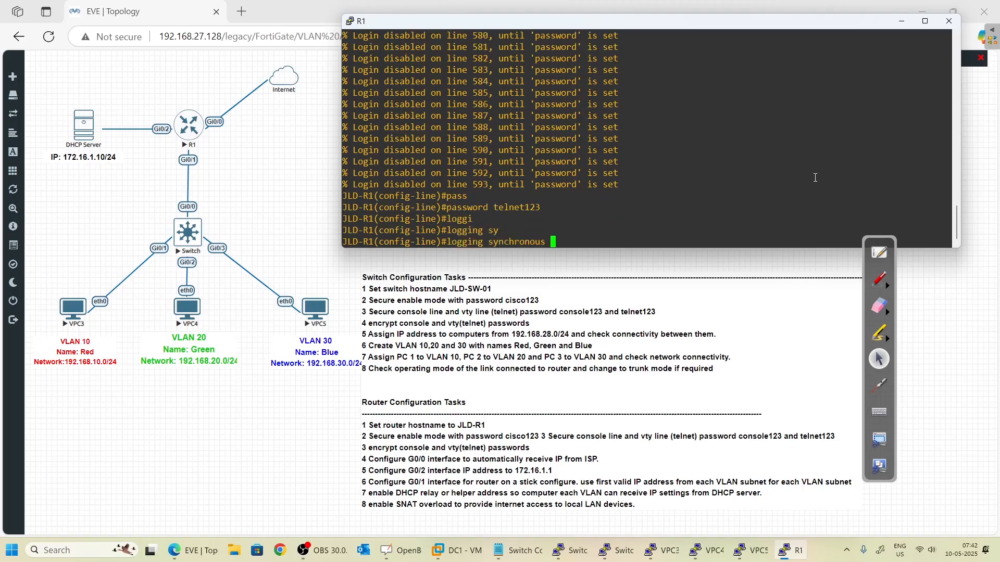
pyautogui.press('Return')
# - Set the vty exec-timeout to 30 and exit back to global configuration
pyautogui.write('exe')
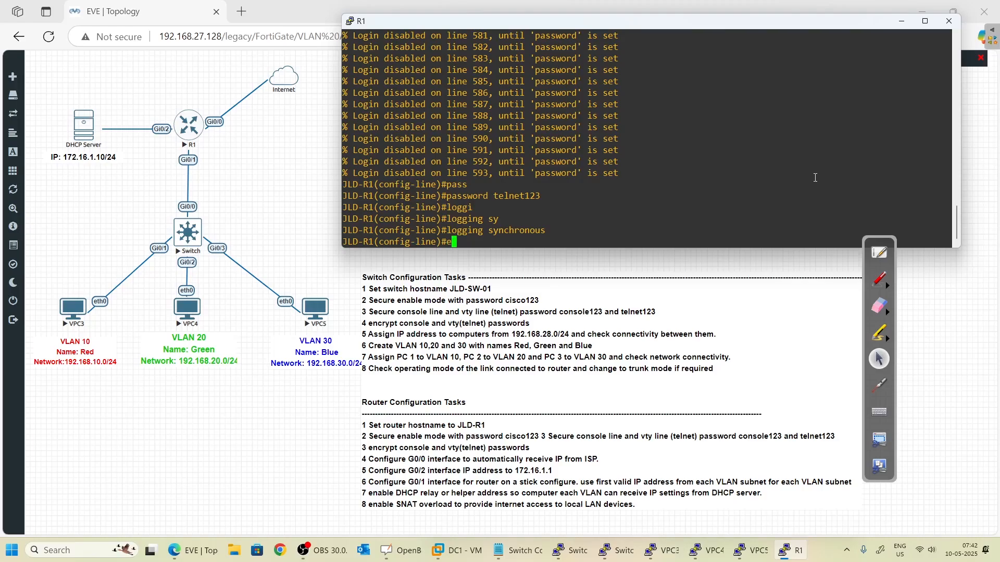
pyautogui.press('Tab')
pyautogui.write('-timn')
pyautogui.press('Tab')
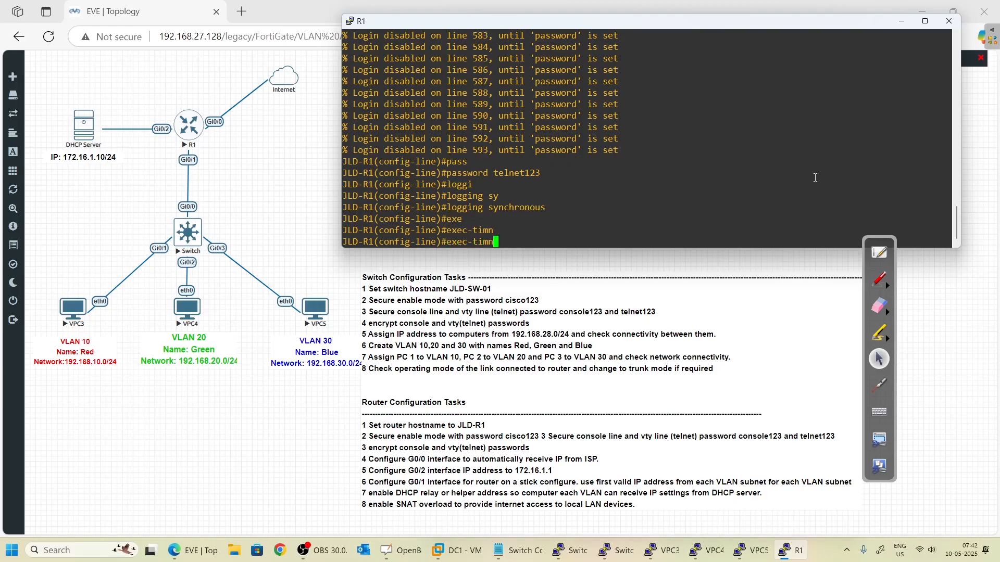
pyautogui.press('BackSpace')
pyautogui.press('BackSpace')
pyautogui.press('Tab')
pyautogui.write('30')
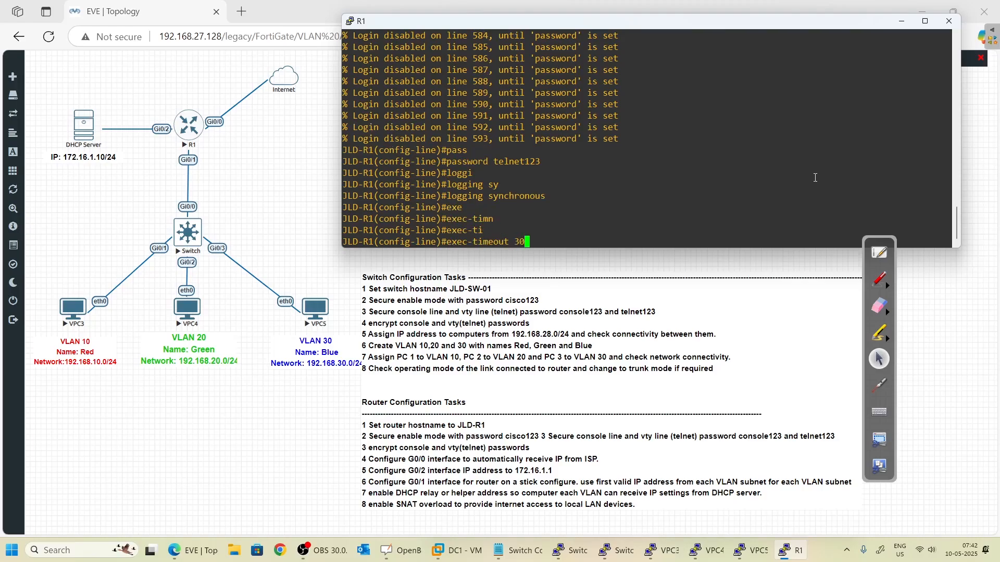
pyautogui.press('Return')
pyautogui.write('end')
pyautogui.press('BackSpace')
pyautogui.press('BackSpace')
pyautogui.write('xit')
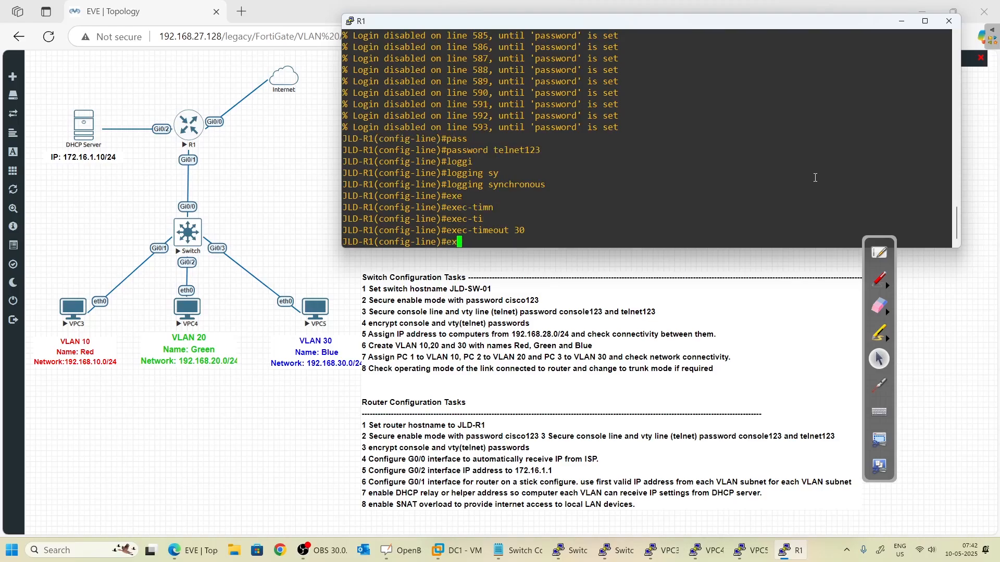
pyautogui.press('Return')
pyautogui.press('Return')
pyautogui.press('Return')
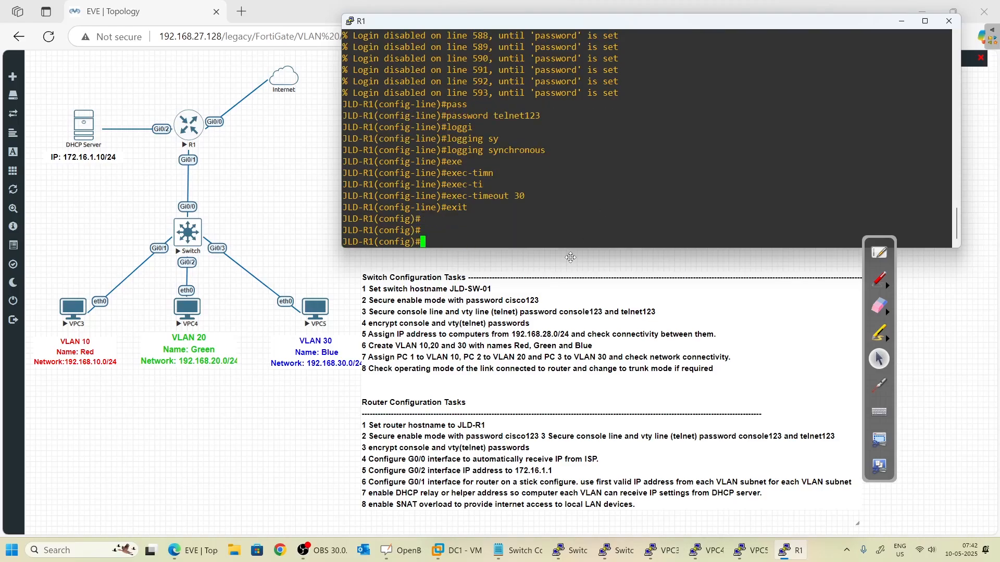
# - Draw red pen marks linking router tasks 1–3 and ticking task 4, then refocus R1's console
pyautogui.click(879, 280)
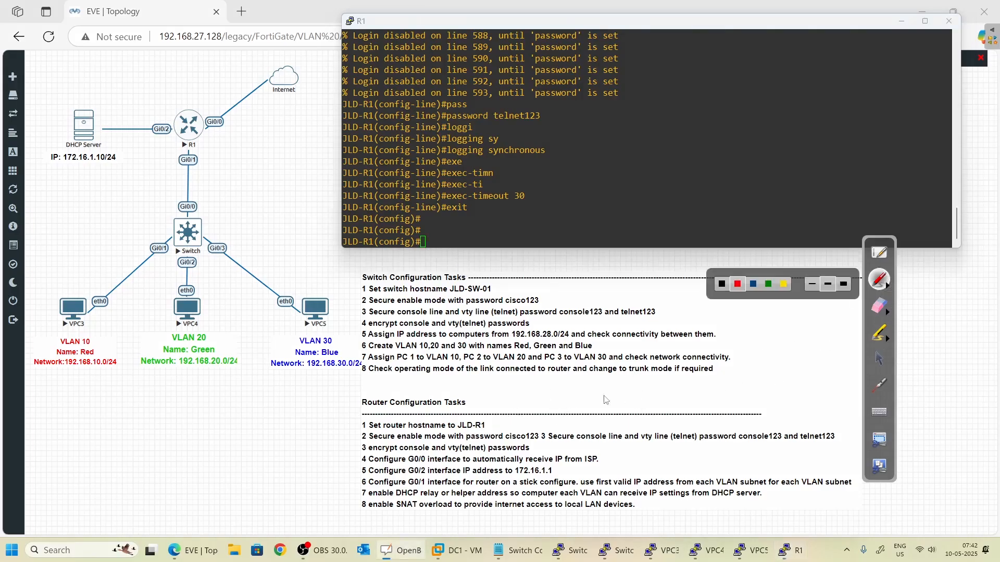
pyautogui.moveTo(516, 416)
pyautogui.mouseDown()
pyautogui.moveTo(555, 439)
pyautogui.moveTo(553, 458)
pyautogui.moveTo(506, 449)
pyautogui.mouseUp()
pyautogui.moveTo(602, 460); pyautogui.dragTo(621, 451)
pyautogui.click(882, 358)
pyautogui.click(556, 190)
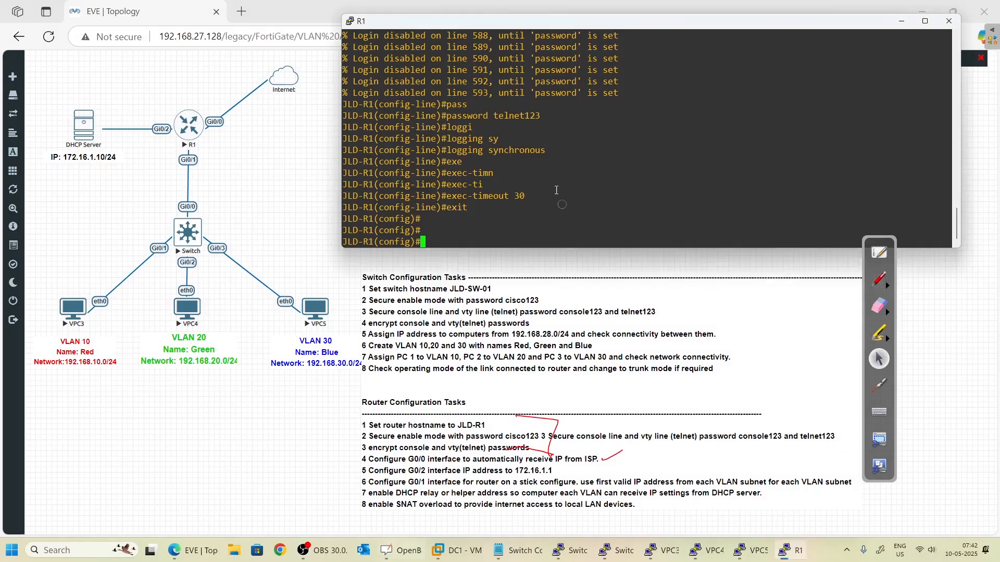
# - Configure interface GigabitEthernet0/0 with 'ip address dhcp'
pyautogui.write('inter')
pyautogui.press('Tab')
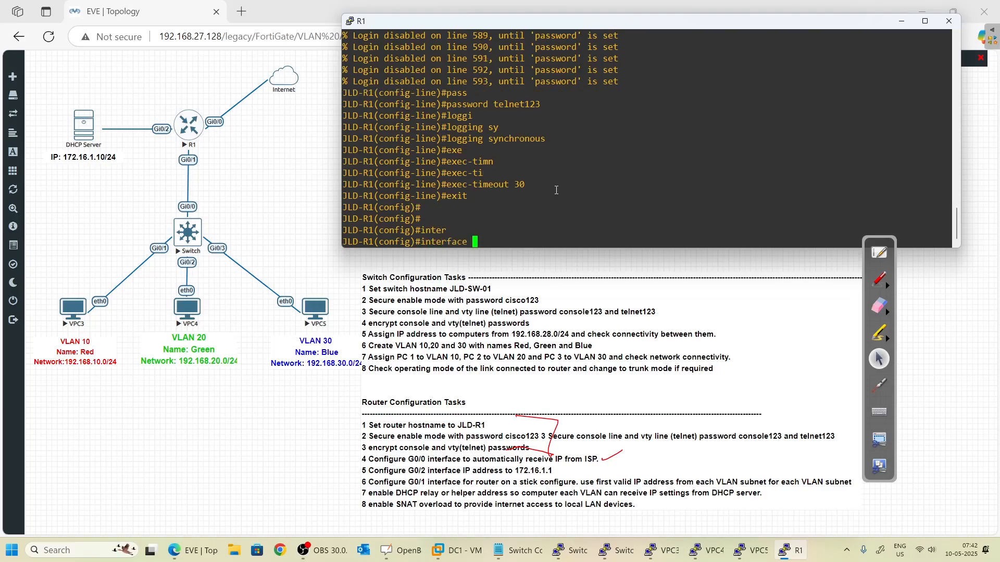
pyautogui.write('go')
pyautogui.press('Tab')
pyautogui.press('BackSpace')
pyautogui.write('i')
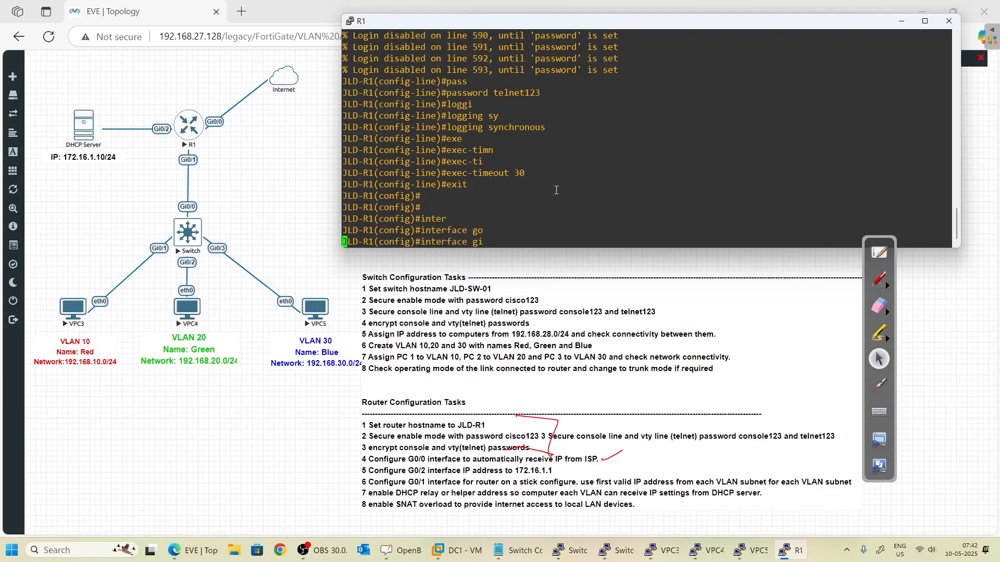
pyautogui.press('Tab')
pyautogui.write('0/0')
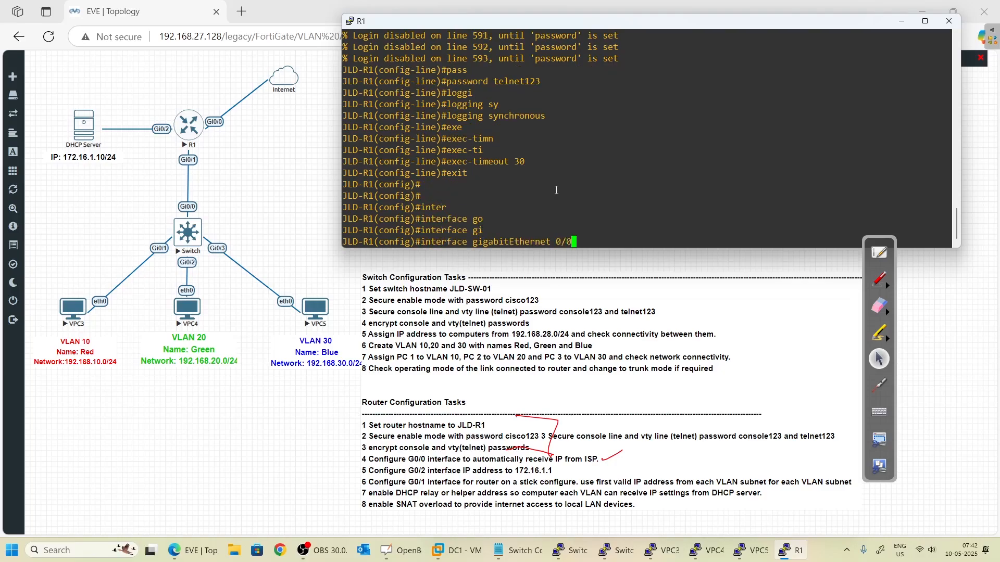
pyautogui.press('Return')
pyautogui.write('ip add')
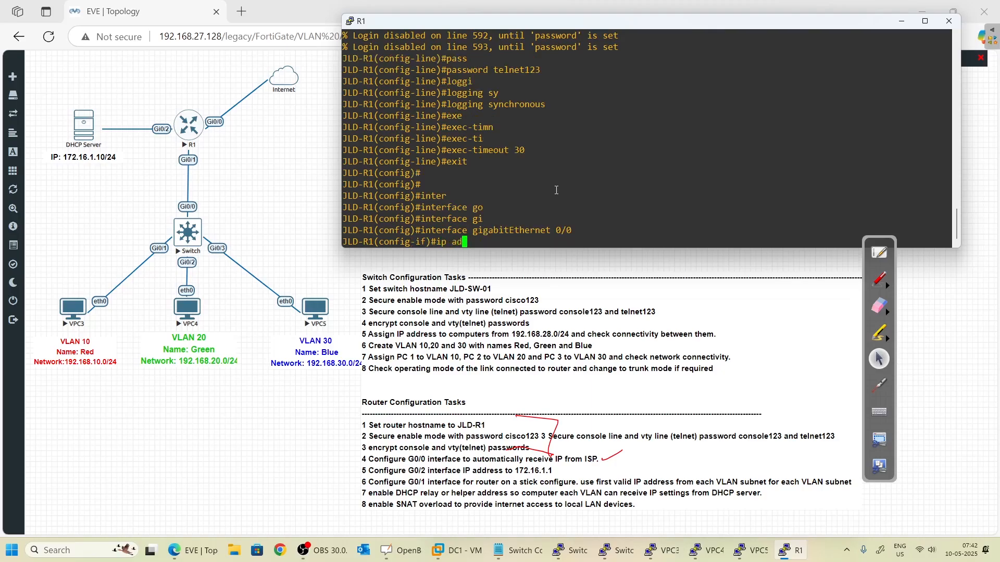
pyautogui.press('Tab')
pyautogui.write('dh')
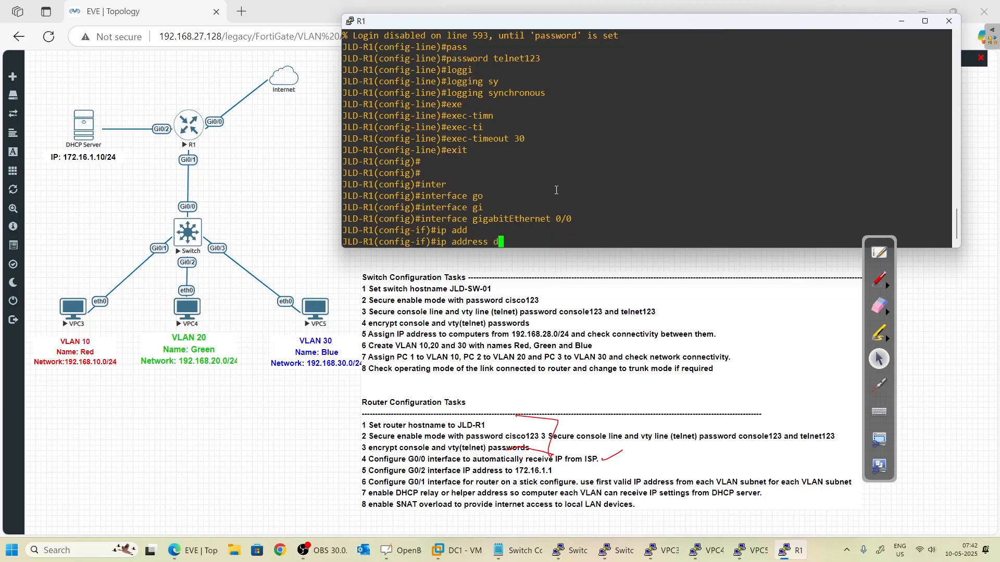
pyautogui.press('Tab')
pyautogui.press('Return')
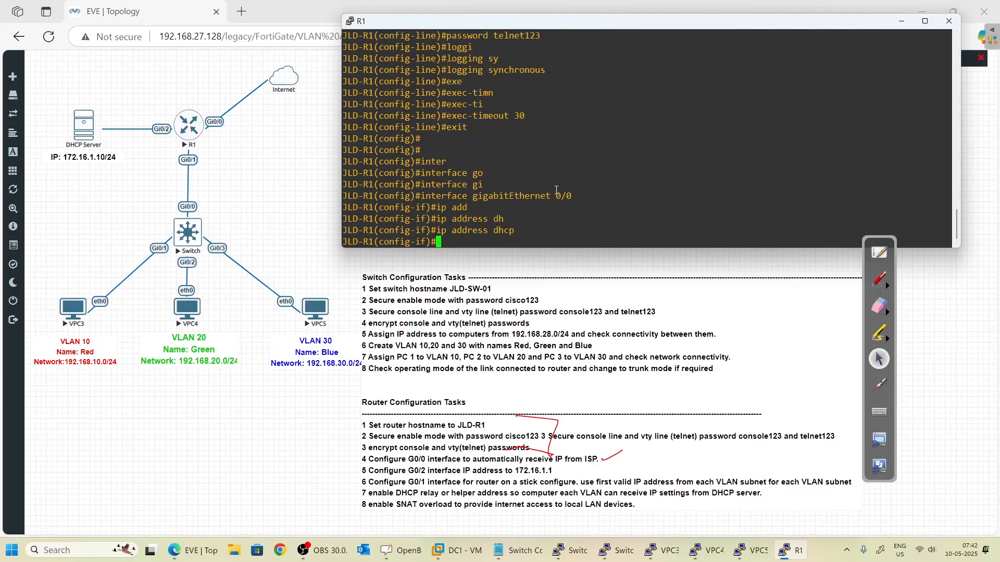
# - Describe Gi0/0 as 'Connected to Internet', apply no shutdown, and exit to privileged mode
pyautogui.write('des')
pyautogui.press('Tab')
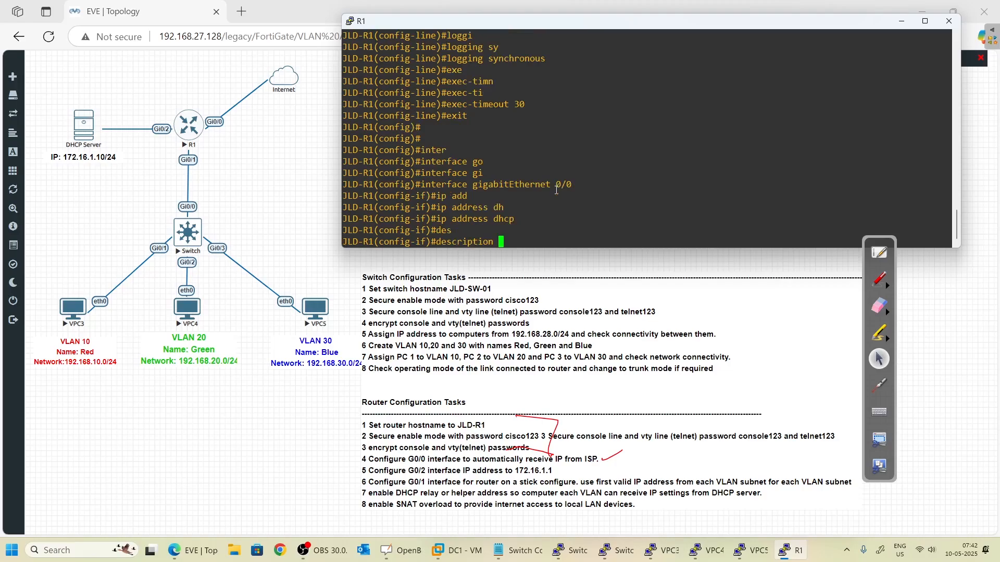
pyautogui.write('Connected to Internet')
pyautogui.press('Return')
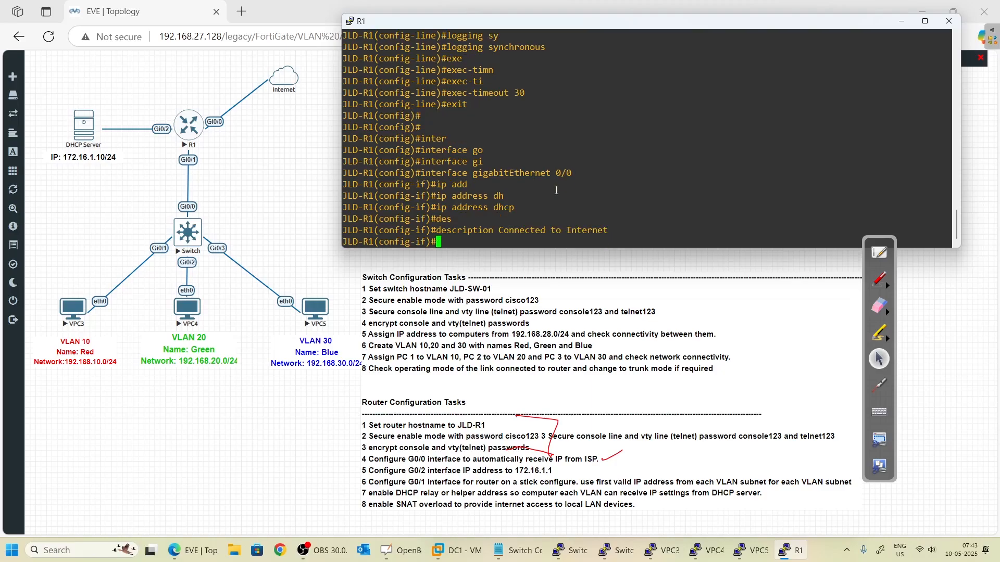
pyautogui.write('no shut')
pyautogui.press('Tab')
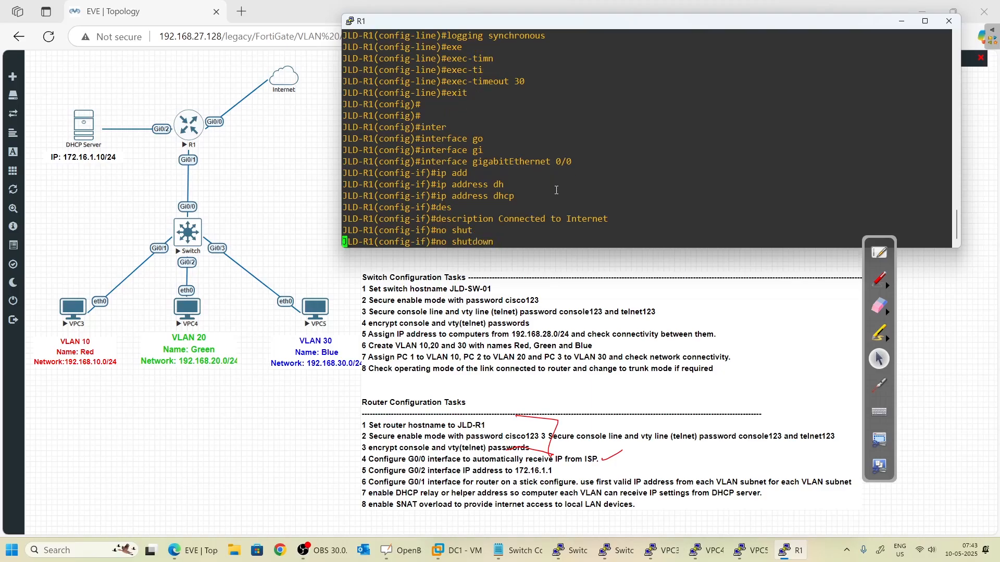
pyautogui.press('Return')
pyautogui.write('exit')
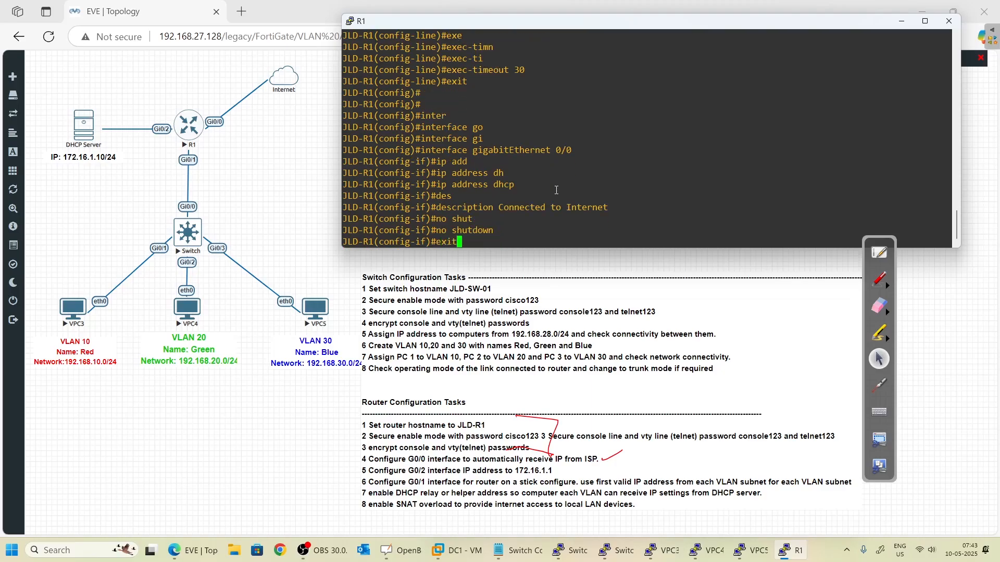
pyautogui.press('Return')
pyautogui.press('Return')
pyautogui.press('Return')
pyautogui.write('exit')
pyautogui.press('Return')
pyautogui.press('Return')
pyautogui.press('Return')
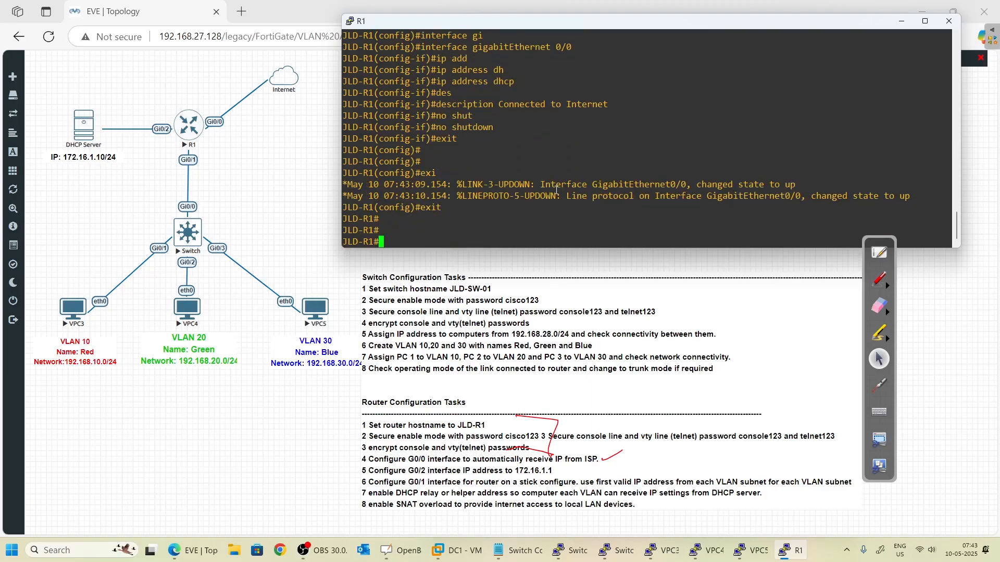
# - Run 'show ip interface brief' to check Gi0/0's status and DHCP address
pyautogui.press('Return')
pyautogui.press('Return')
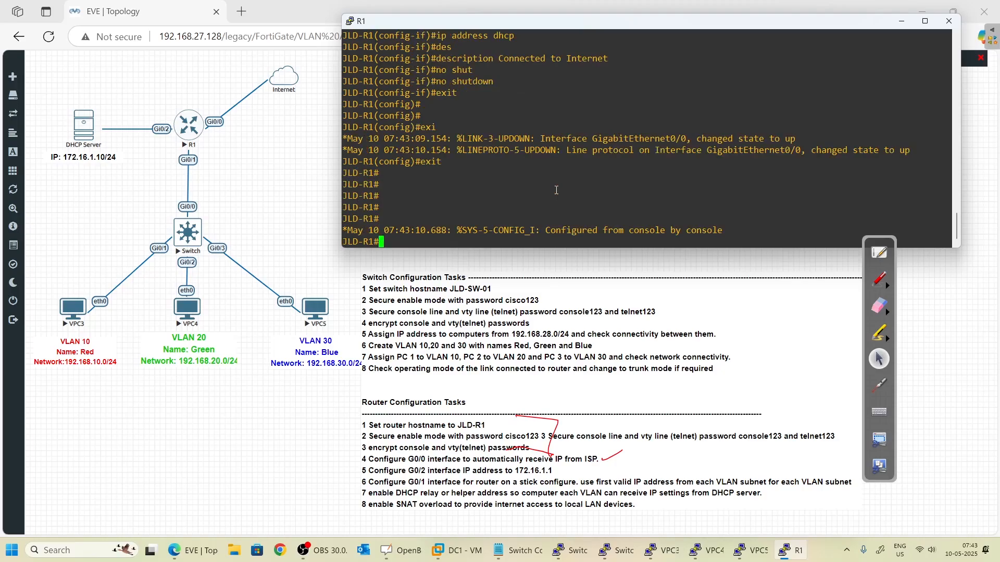
pyautogui.press('Return')
pyautogui.press('Return')
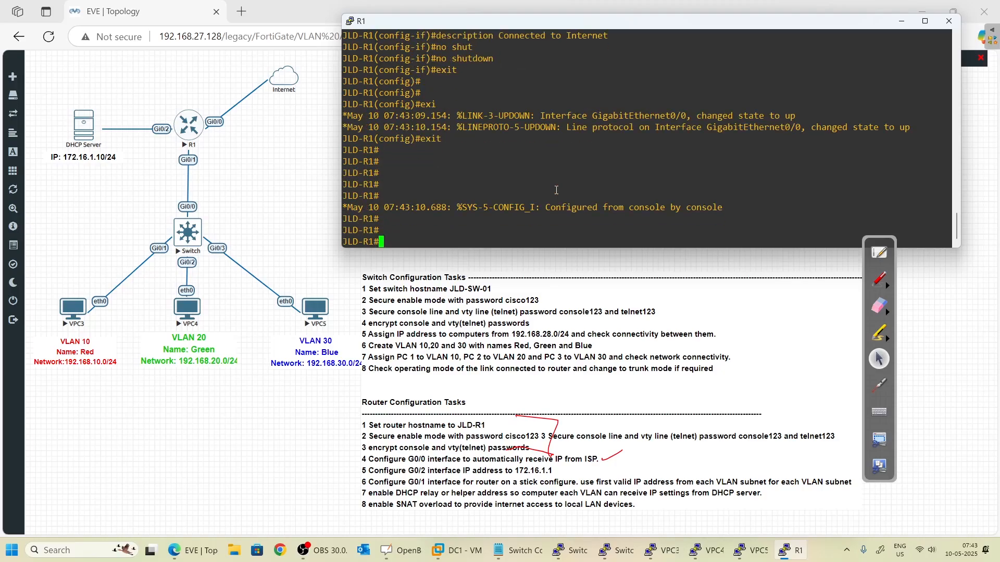
pyautogui.write('show')
pyautogui.write('ip inter')
pyautogui.press('Tab')
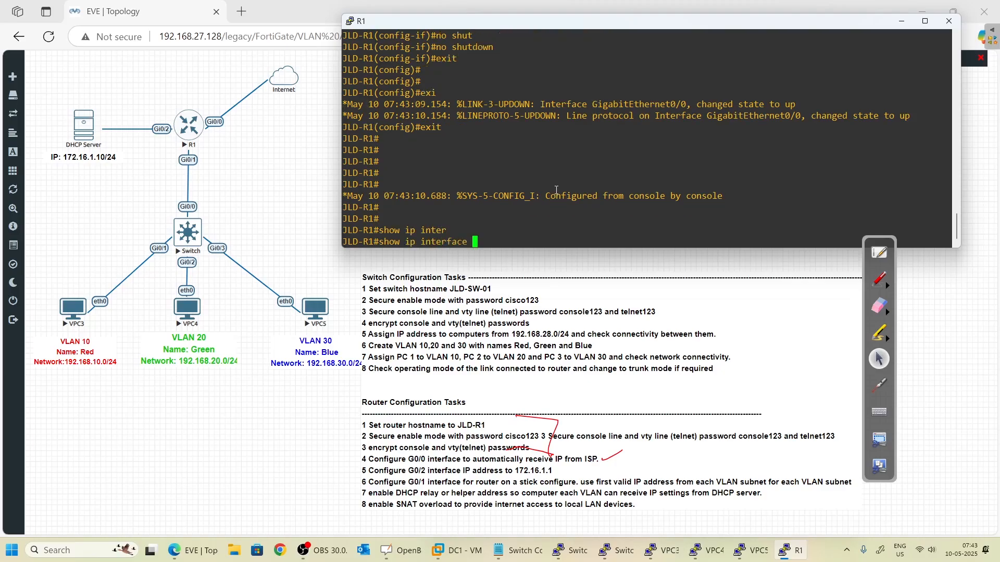
pyautogui.write('bri')
pyautogui.press('Tab')
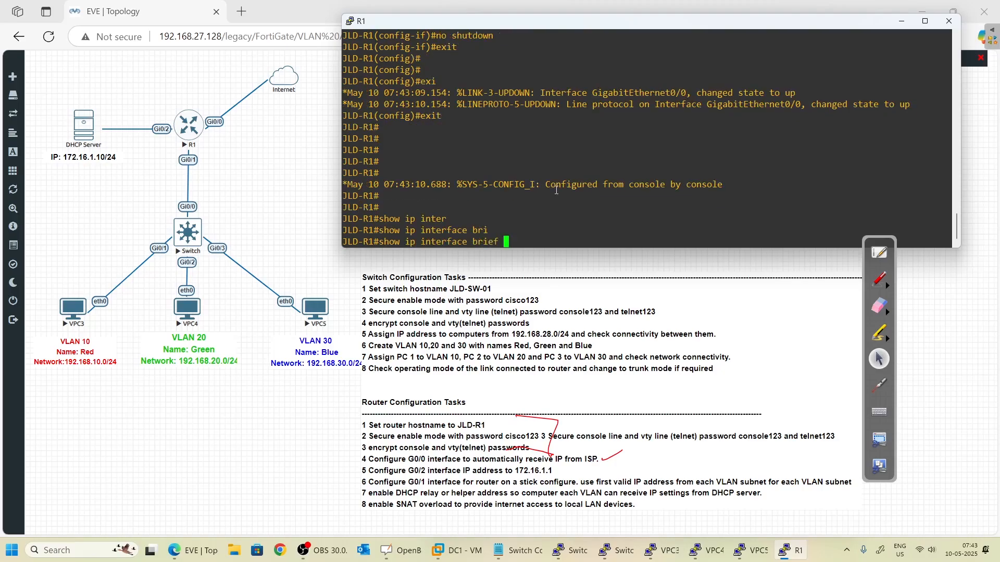
pyautogui.press('Return')
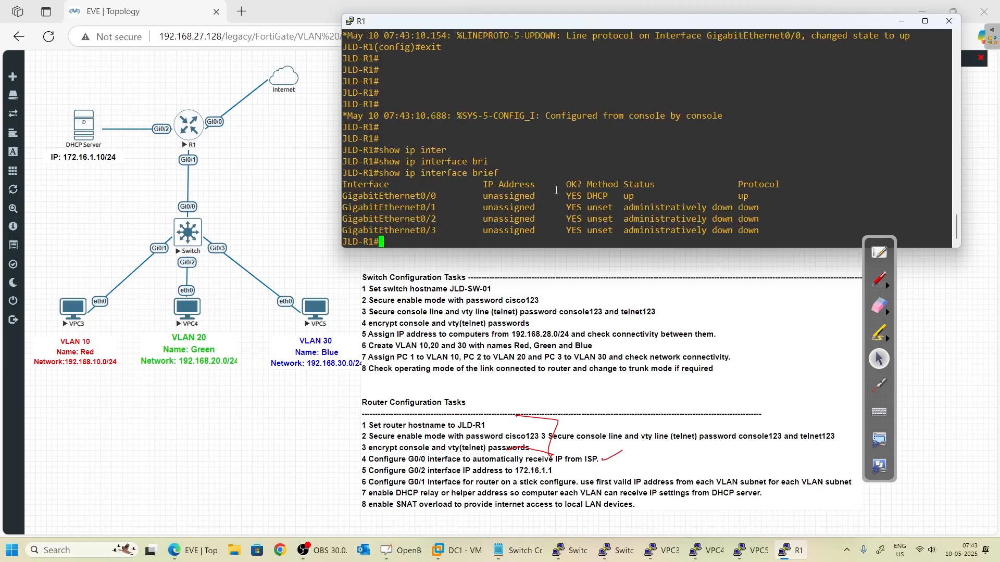
# - Display the running configuration for interface GigabitEthernet0/0
pyautogui.write('show run')
pyautogui.press('Tab')
pyautogui.write('| inter')
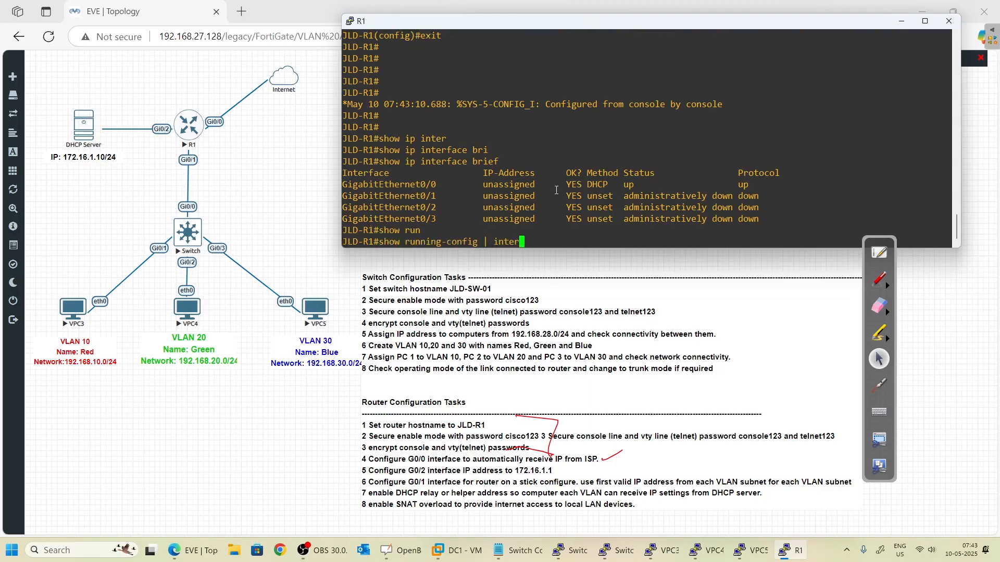
pyautogui.press('Tab')
pyautogui.write('f')
pyautogui.press('Tab')
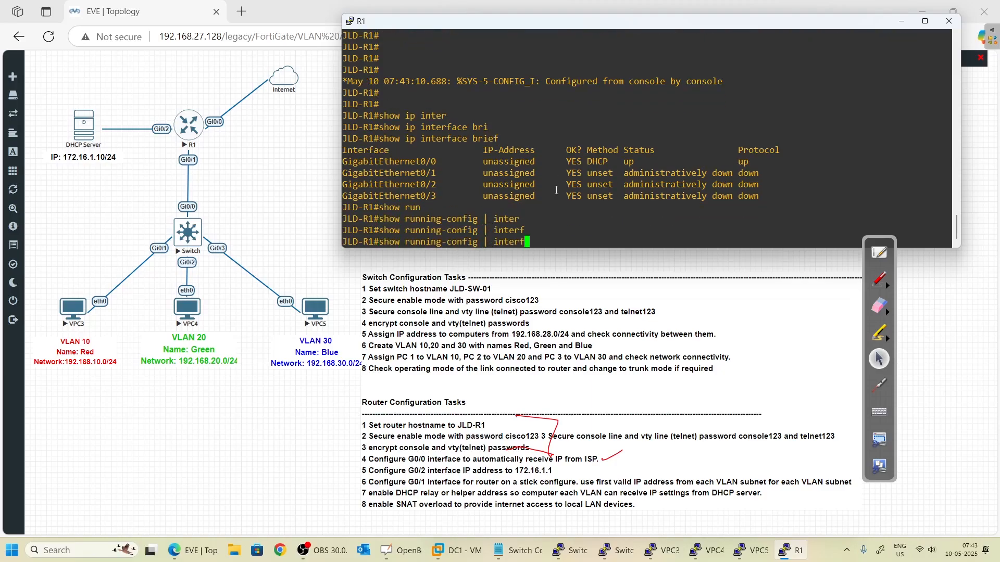
pyautogui.press('BackSpace')
pyautogui.press('BackSpace')
pyautogui.press('BackSpace')
pyautogui.press('Tab')
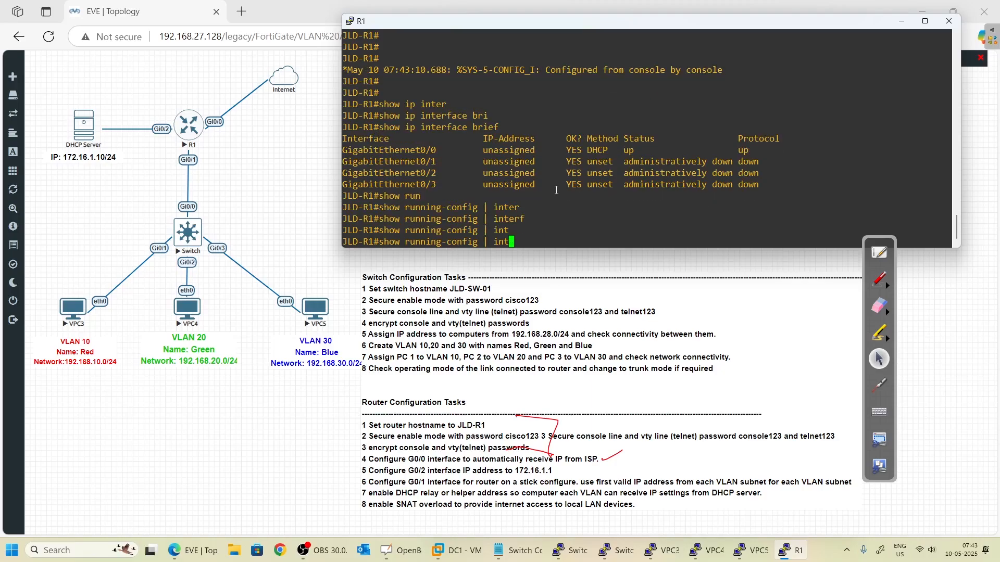
pyautogui.press('BackSpace')
pyautogui.press('BackSpace')
pyautogui.press('BackSpace')
pyautogui.press('BackSpace')
pyautogui.press('BackSpace')
pyautogui.write('intrer')
pyautogui.press('Tab')
pyautogui.press('BackSpace')
pyautogui.press('BackSpace')
pyautogui.press('BackSpace')
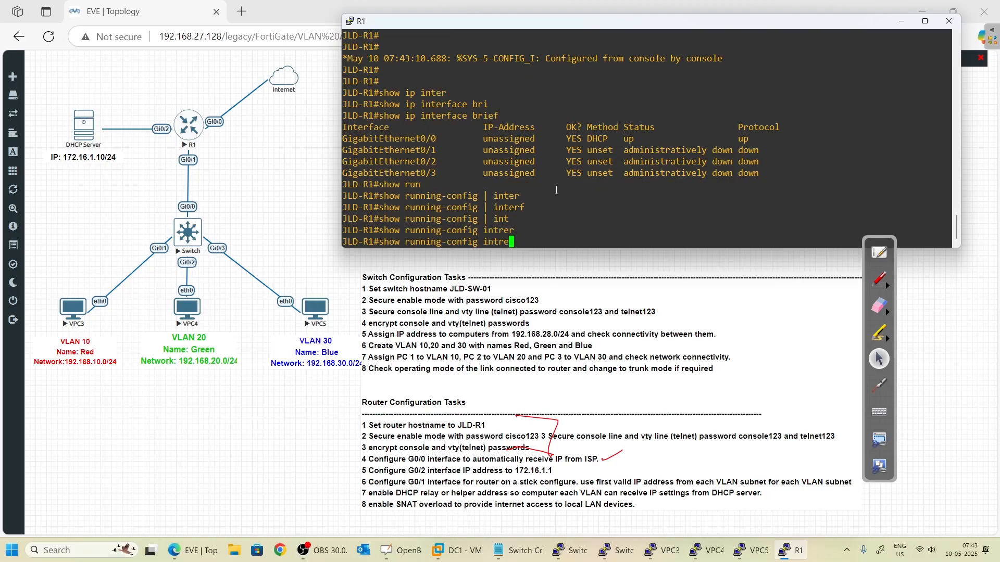
pyautogui.press('Tab')
pyautogui.write('fg')
pyautogui.press('Tab')
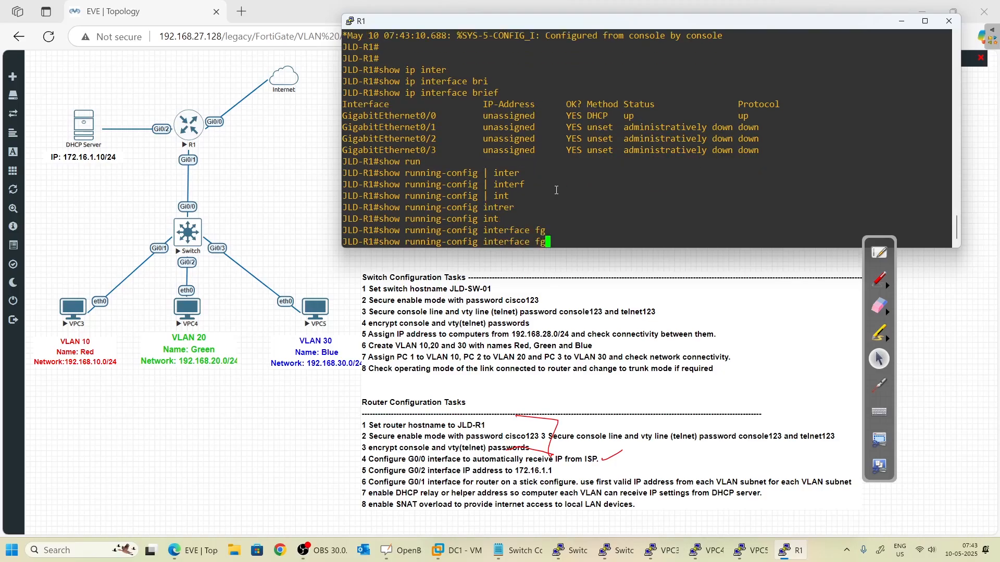
pyautogui.press('BackSpace')
pyautogui.press('BackSpace')
pyautogui.write('g')
pyautogui.press('Tab')
pyautogui.write('i')
pyautogui.press('Tab')
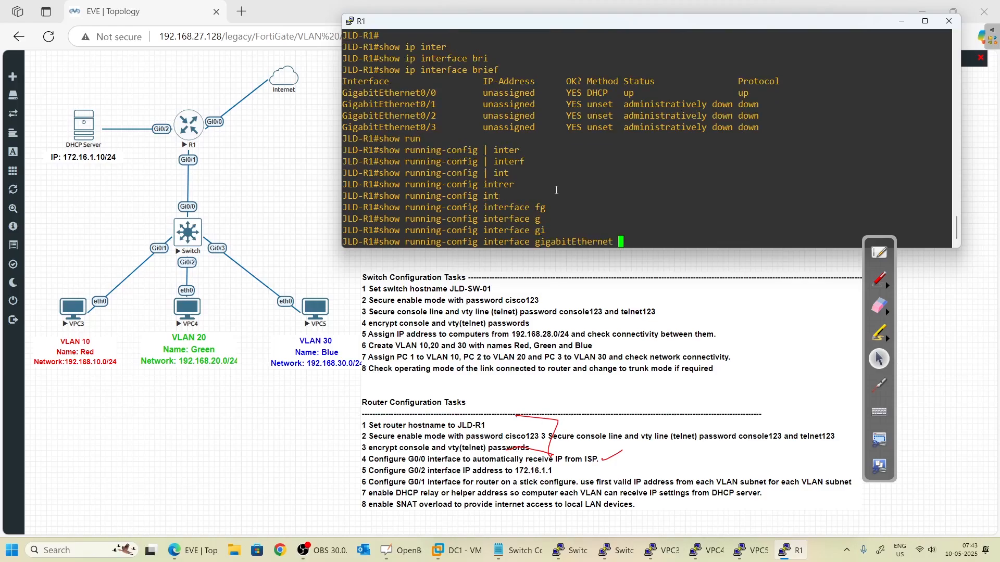
pyautogui.write('0/0')
pyautogui.press('Return')
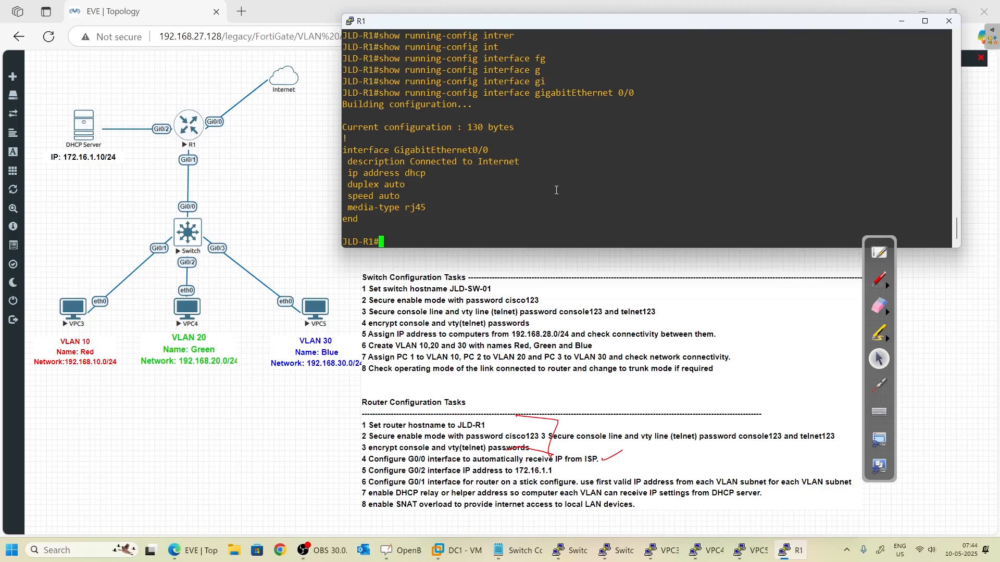
pyautogui.press('Return')
pyautogui.press('Return')
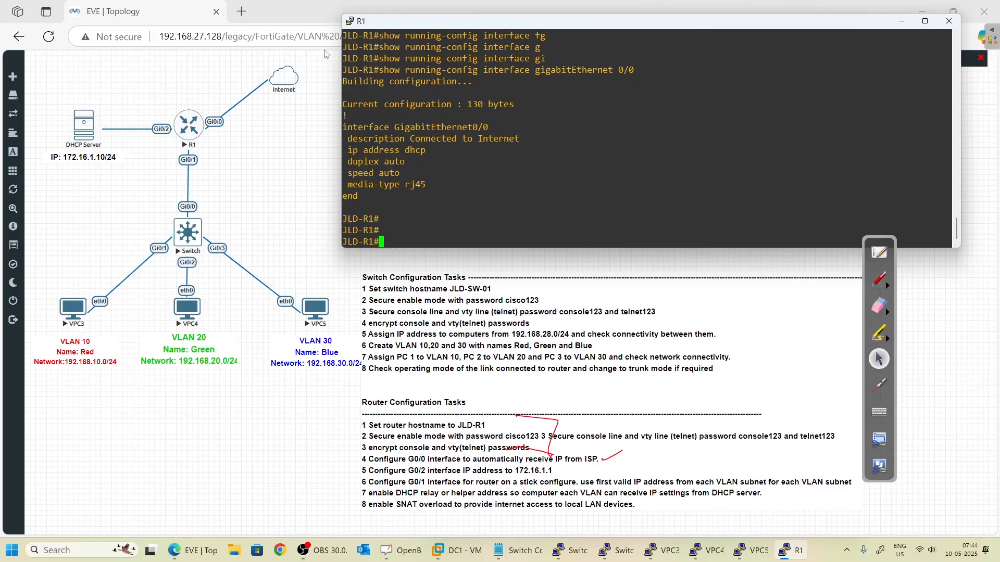
# - Change the Internet cloud's network type to Management(Cloud0) and save it
pyautogui.rightClick(291, 81)
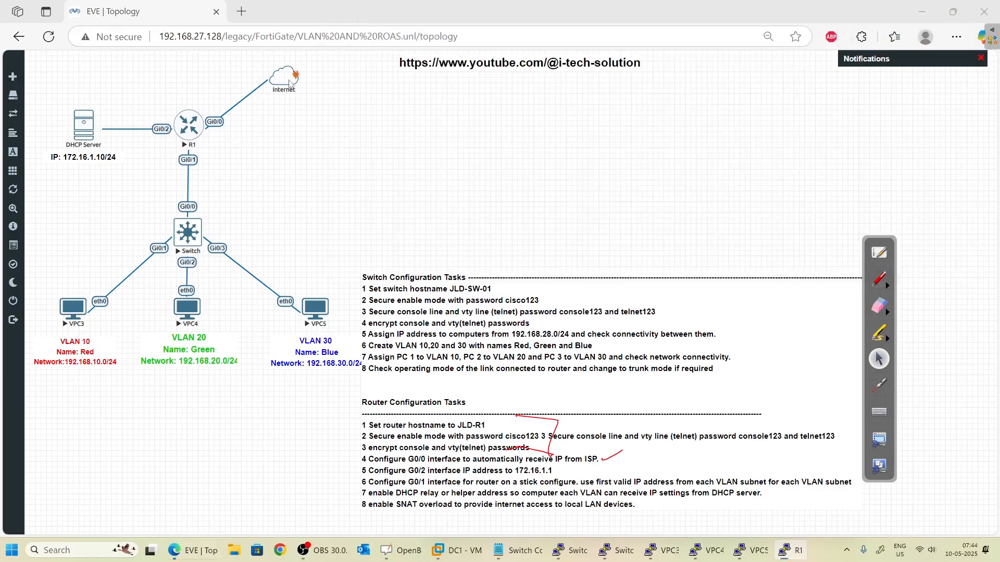
pyautogui.click(316, 103)
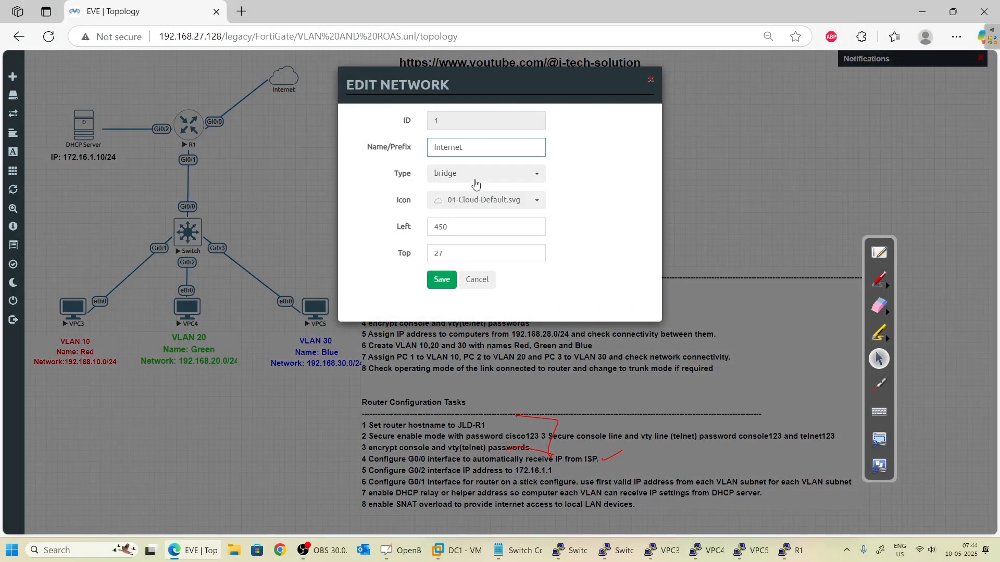
pyautogui.click(478, 175)
pyautogui.click(478, 234)
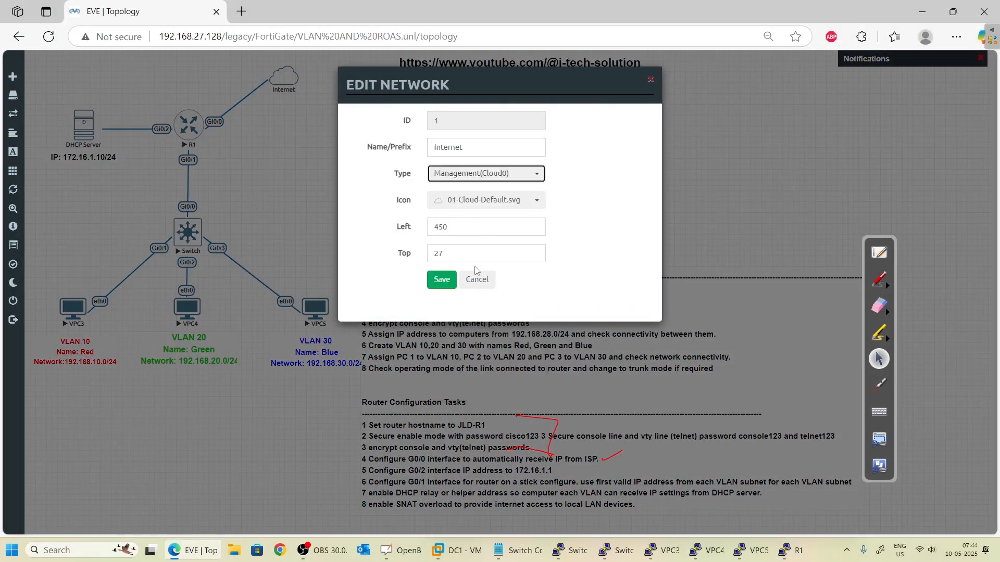
pyautogui.click(442, 280)
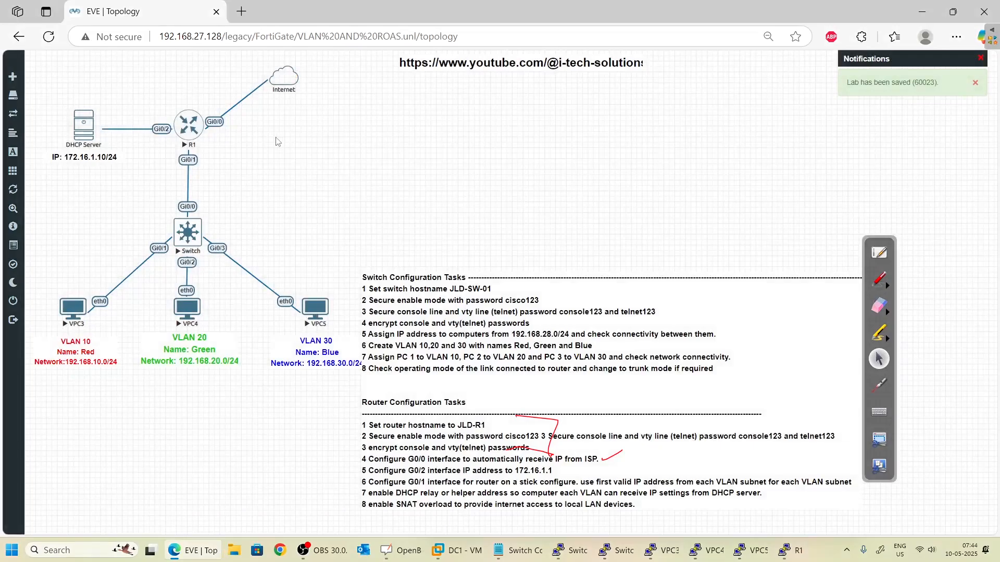
# - Reopen the Internet cloud settings, save them again, and return to R1's console
pyautogui.rightClick(285, 85)
pyautogui.click(312, 103)
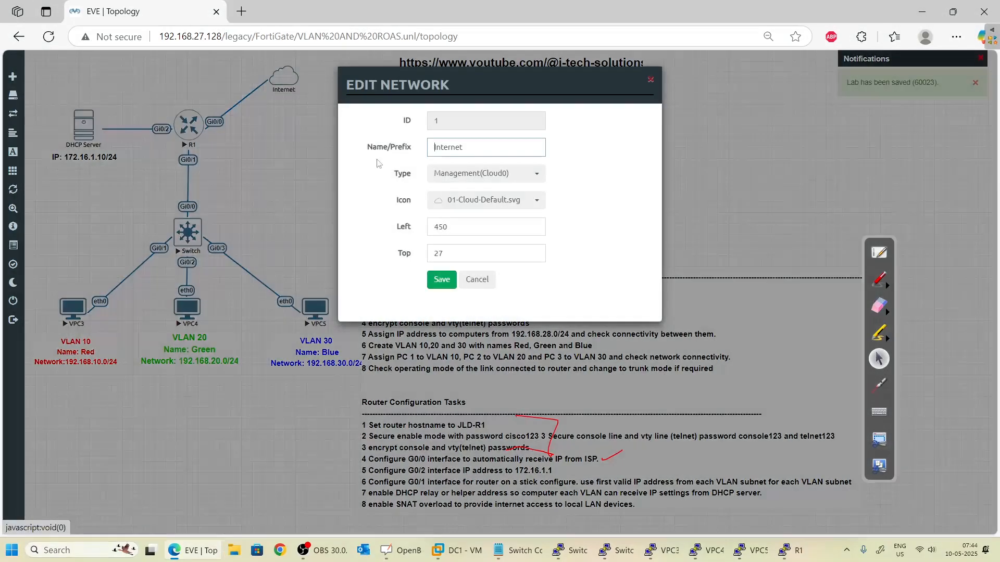
pyautogui.click(449, 281)
pyautogui.hotkey('alt', 'Tab')
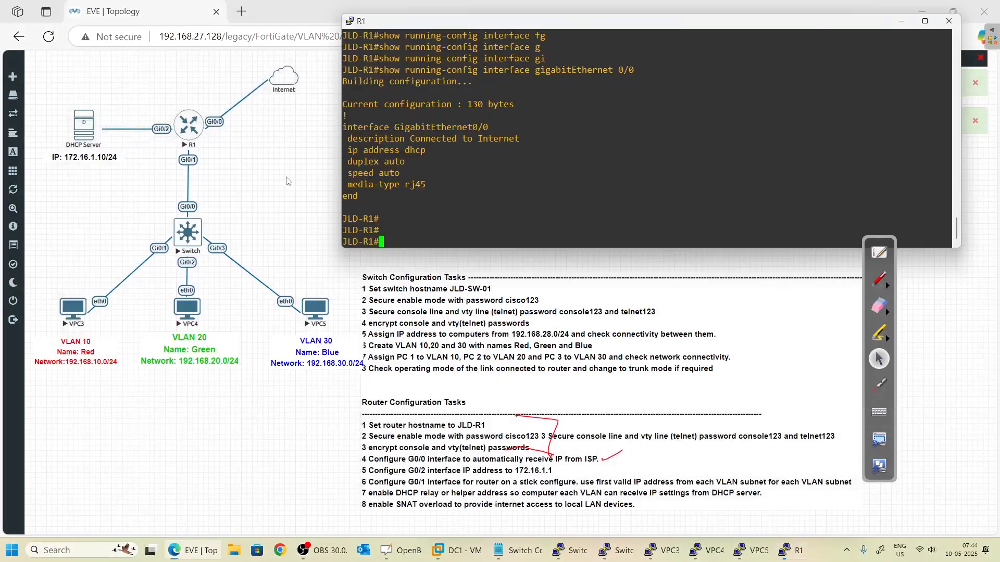
# - Enter configuration for R1's GigabitEthernet0/0 and shut it down
pyautogui.write('show ip interface brief')
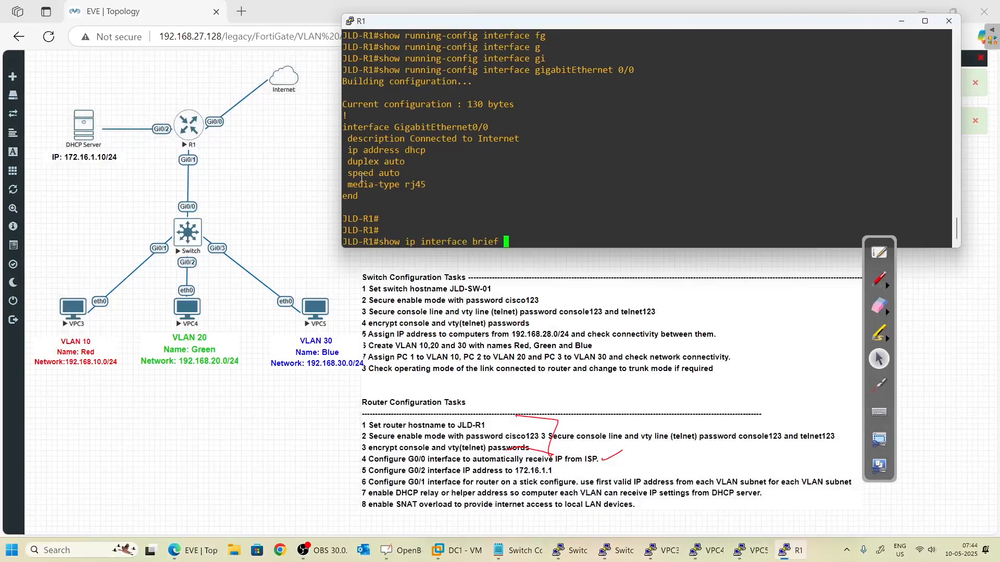
pyautogui.press('BackSpace')
pyautogui.press('BackSpace')
pyautogui.press('BackSpace')
pyautogui.press('BackSpace')
pyautogui.press('BackSpace')
pyautogui.press('BackSpace')
pyautogui.press('BackSpace')
pyautogui.press('BackSpace')
pyautogui.press('BackSpace')
pyautogui.press('BackSpace')
pyautogui.press('BackSpace')
pyautogui.press('BackSpace')
pyautogui.press('BackSpace')
pyautogui.press('BackSpace')
pyautogui.press('BackSpace')
pyautogui.press('BackSpace')
pyautogui.press('BackSpace')
pyautogui.press('BackSpace')
pyautogui.press('BackSpace')
pyautogui.press('BackSpace')
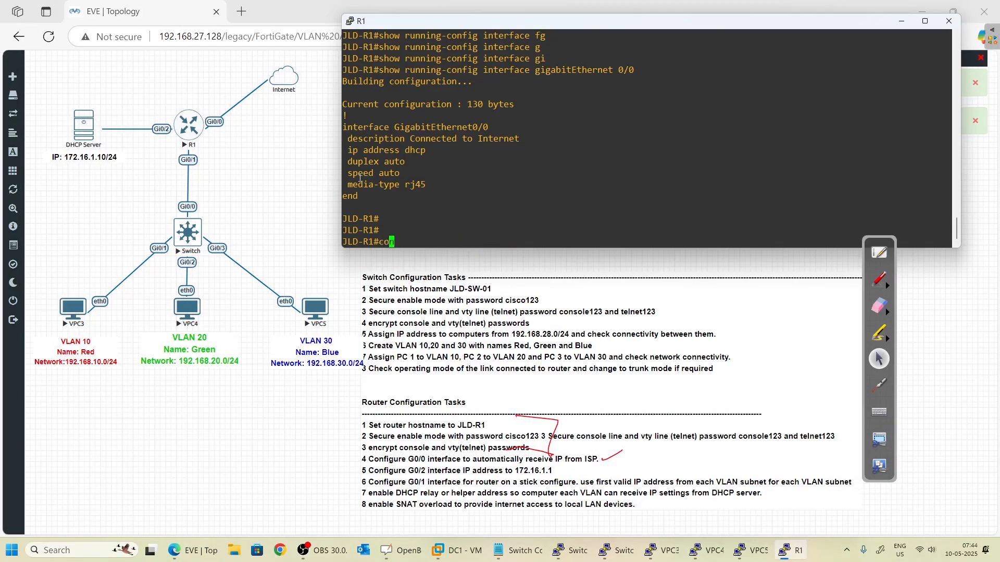
pyautogui.write('conf t')
pyautogui.press('Return')
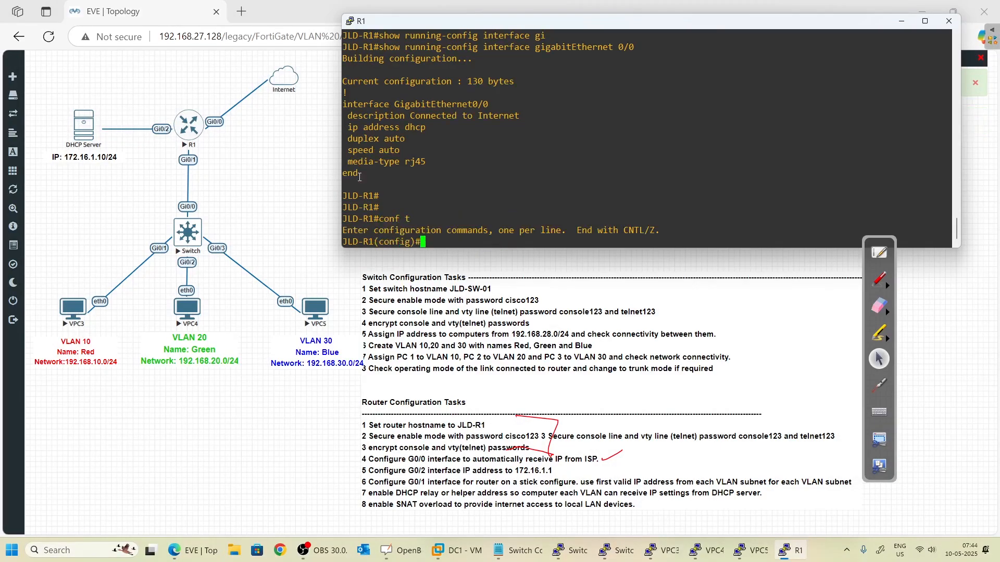
pyautogui.write('inter')
pyautogui.press('Tab')
pyautogui.write('gio')
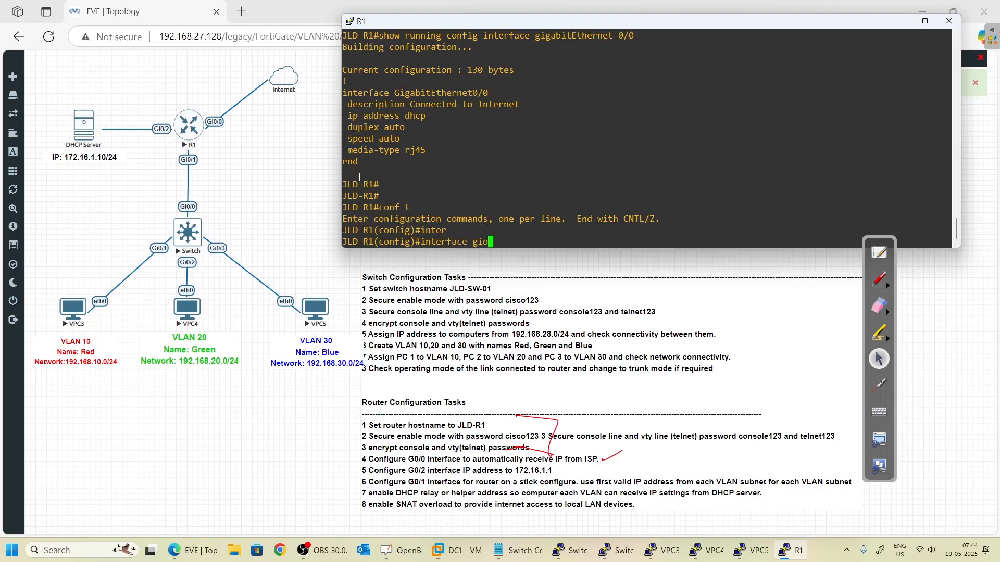
pyautogui.press('Tab')
pyautogui.press('BackSpace')
pyautogui.press('BackSpace')
pyautogui.press('Tab')
pyautogui.write('i')
pyautogui.press('Tab')
pyautogui.write('0')
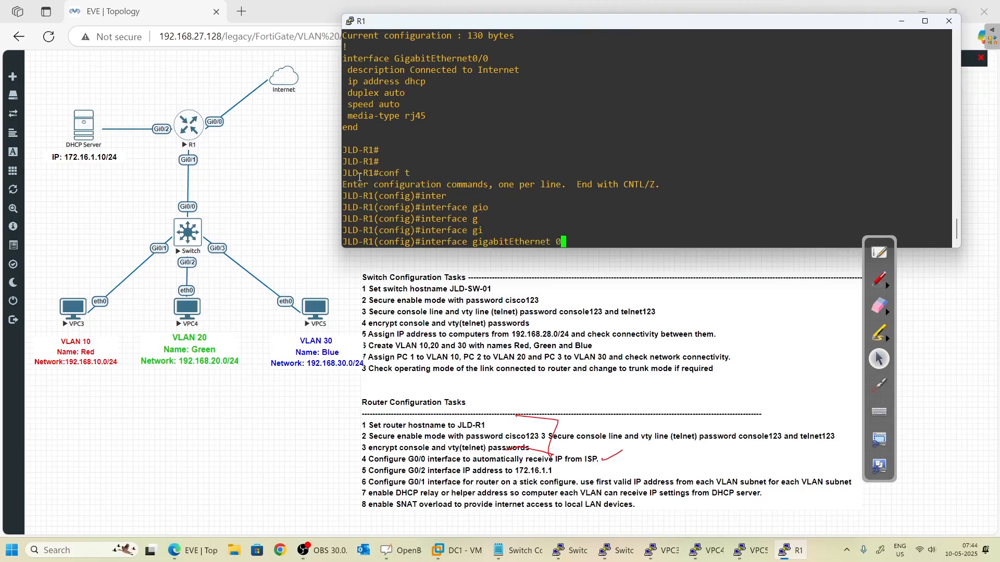
pyautogui.write('/0')
pyautogui.press('Return')
pyautogui.write('shut')
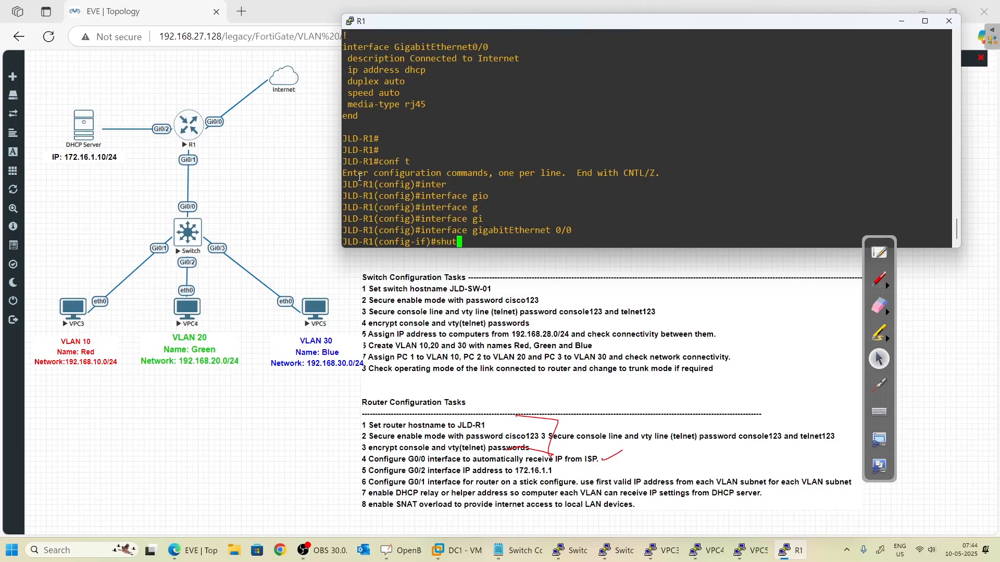
pyautogui.press('Return')
# - Bring Gi0/0 back up with no shutdown and return to privileged mode
pyautogui.write('no')
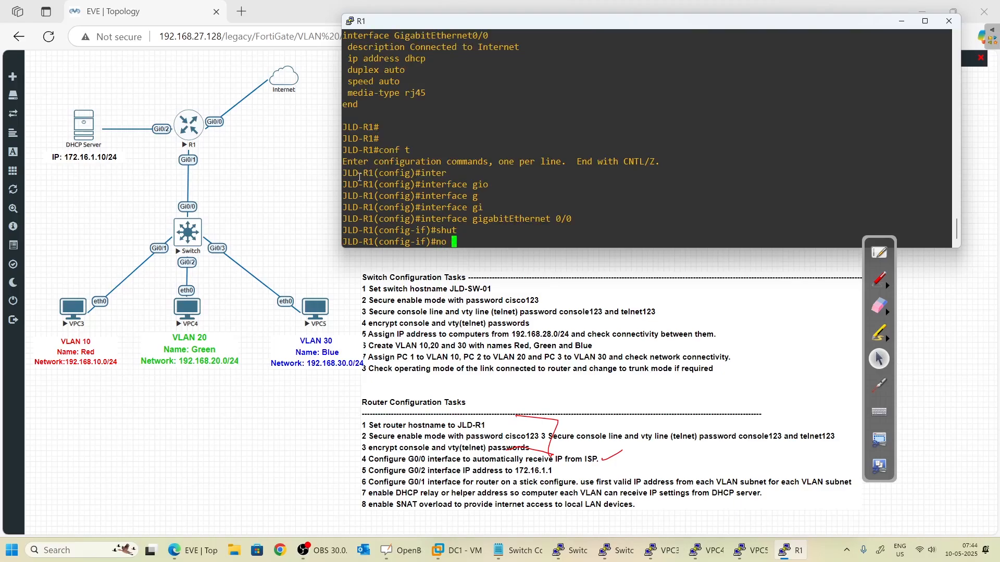
pyautogui.press('Left')
pyautogui.press('Left')
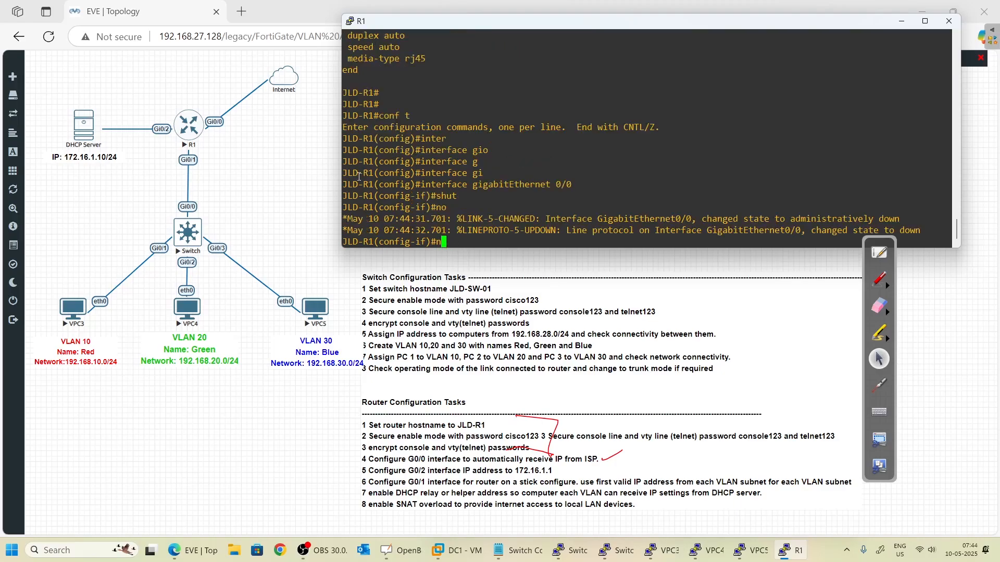
pyautogui.press('Right')
pyautogui.press('Right')
pyautogui.write('shut')
pyautogui.press('Tab')
pyautogui.press('Return')
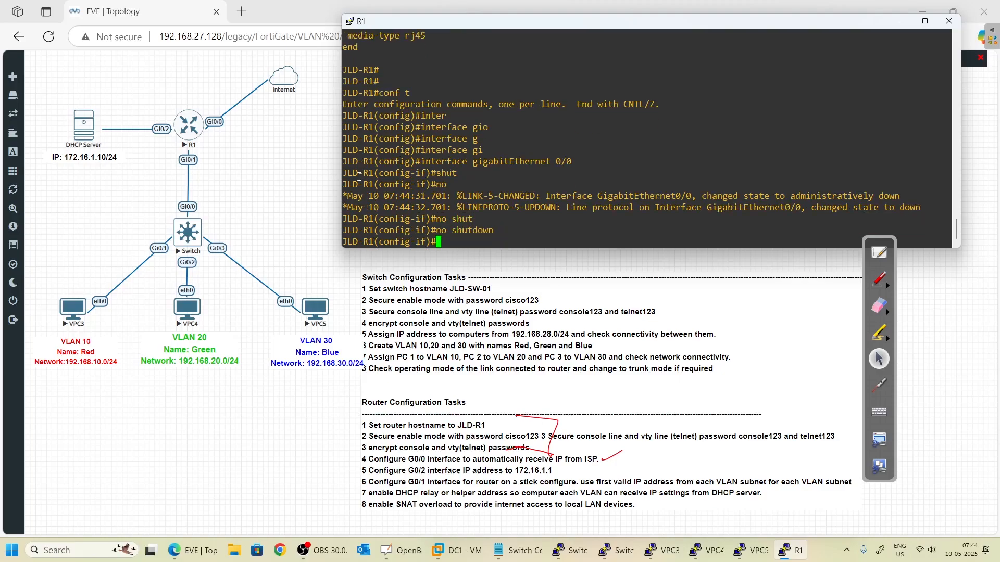
pyautogui.press('Return')
pyautogui.press('Return')
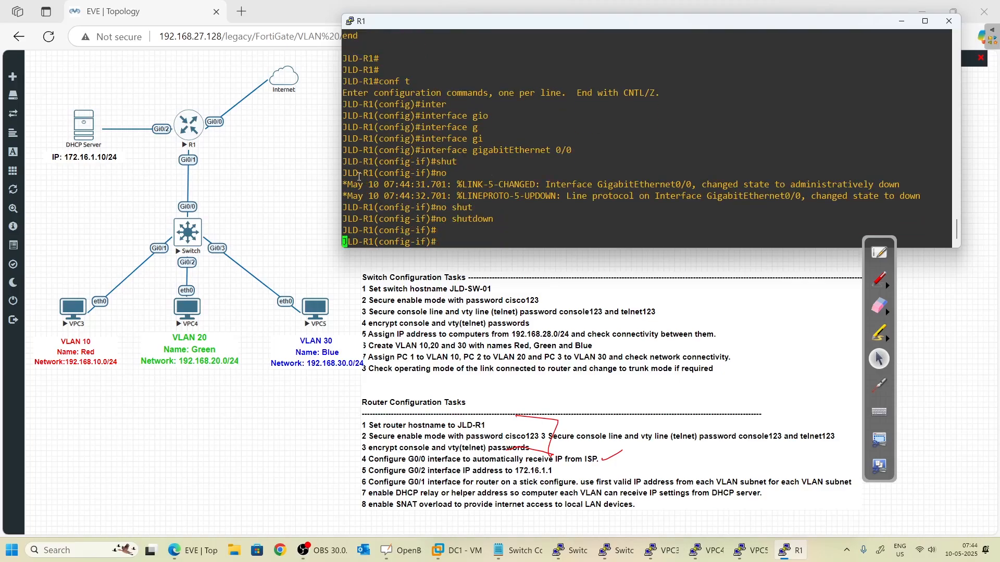
pyautogui.write('exit')
pyautogui.press('Return')
pyautogui.press('Return')
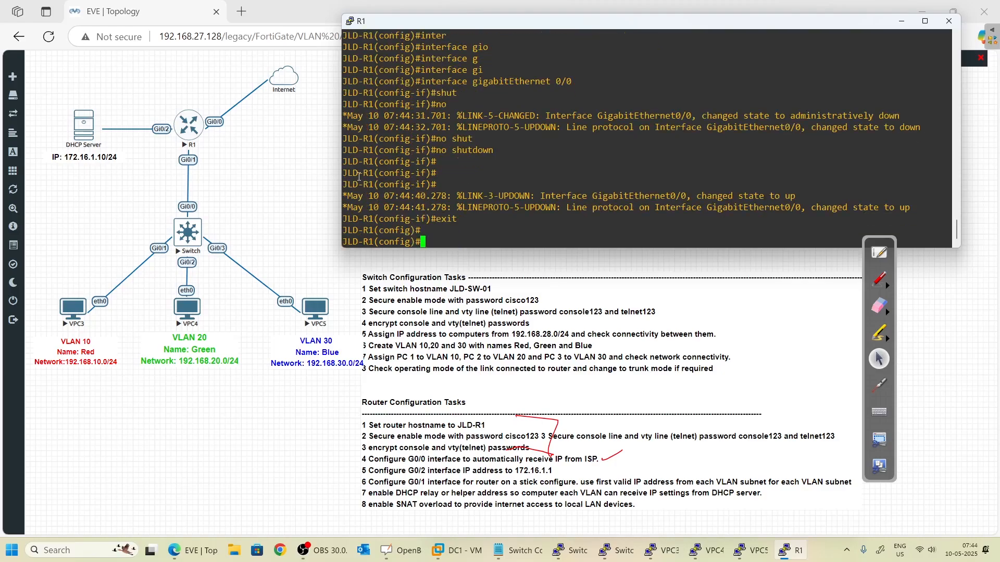
pyautogui.write('exit')
pyautogui.press('Return')
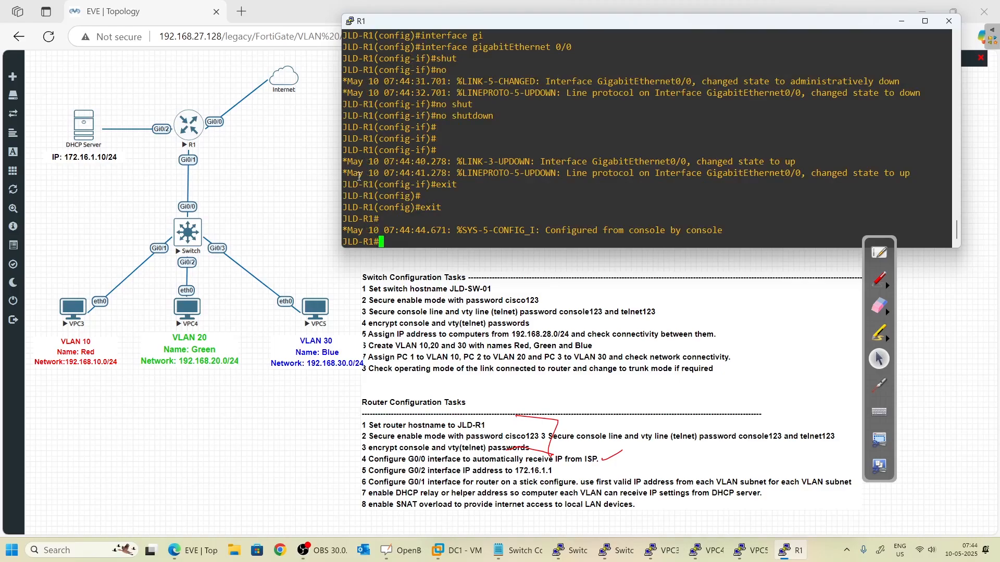
pyautogui.press('Return')
pyautogui.press('Return')
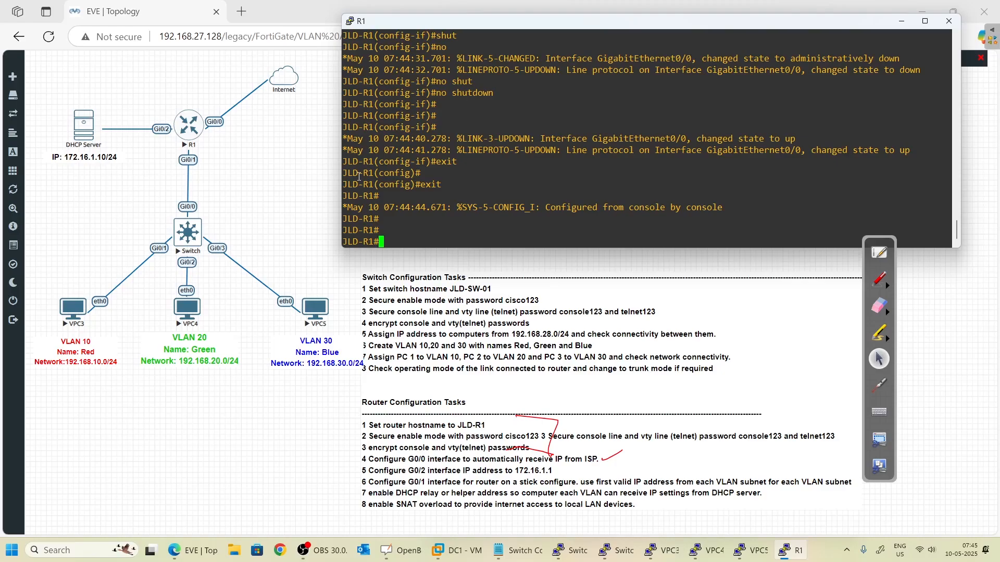
# - Run show ip interface brief to list every interface's address and status
pyautogui.write('show ip inter bri')
pyautogui.press('Tab')
pyautogui.press('Return')
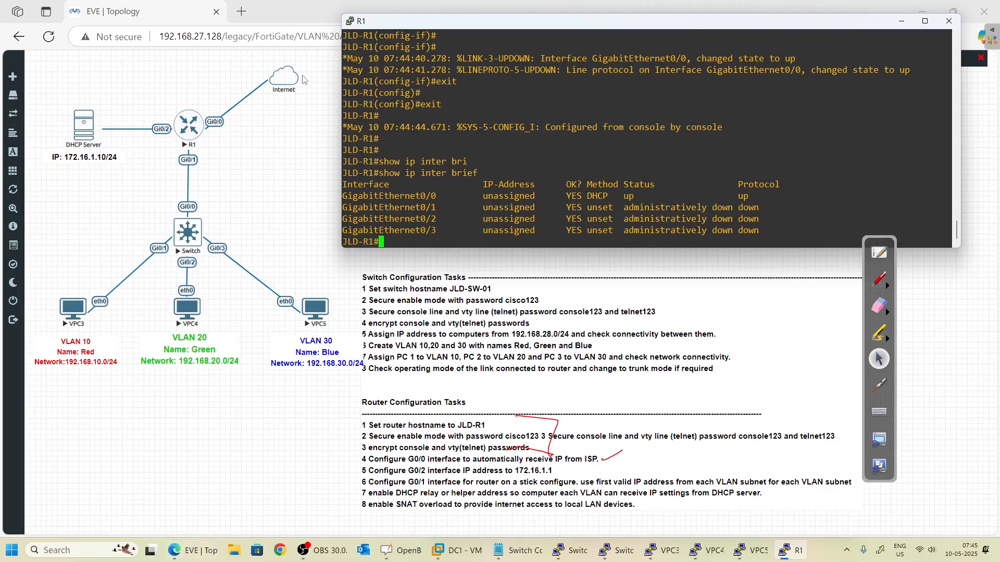
pyautogui.click(289, 80)
pyautogui.rightClick(290, 81)
pyautogui.click(312, 99)
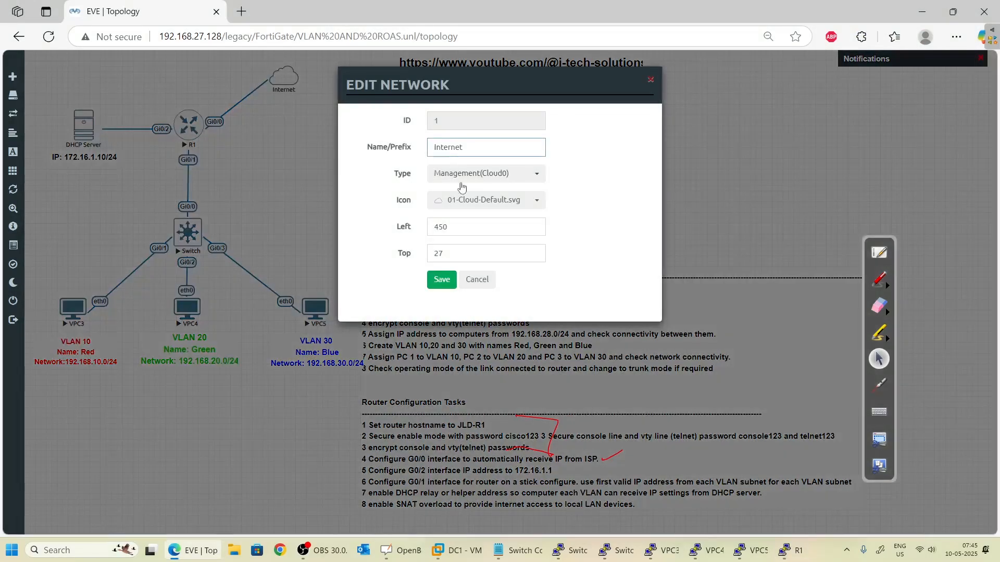
pyautogui.click(442, 279)
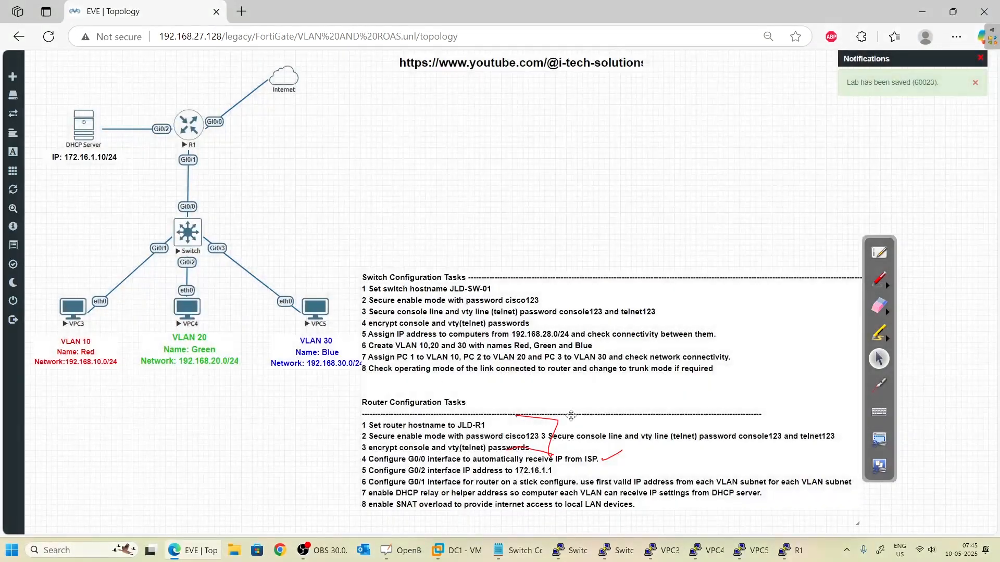
pyautogui.click(791, 550)
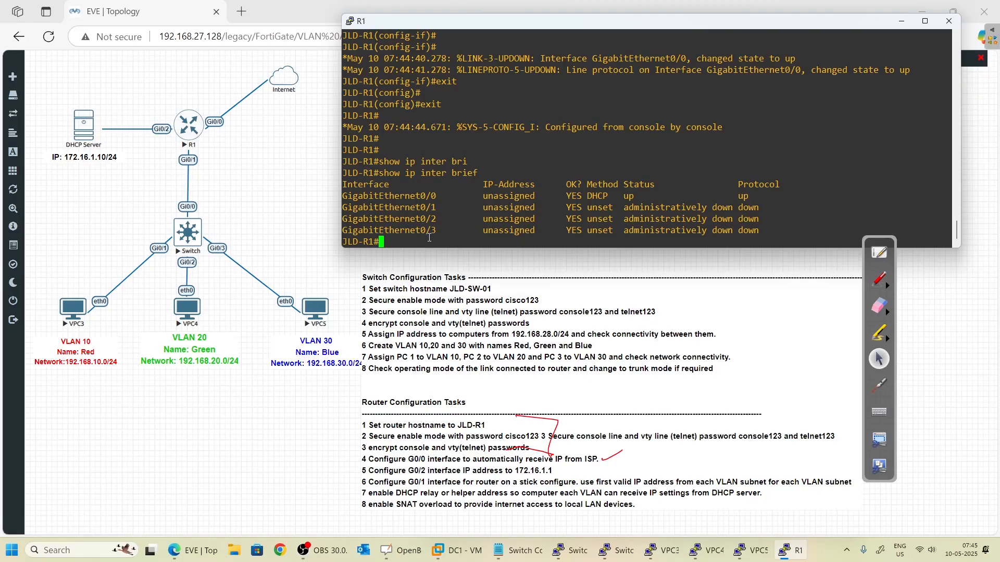
# - Save R1's running-config to startup-config with copy run start
pyautogui.write('copy')
pyautogui.press('BackSpace')
pyautogui.press('BackSpace')
pyautogui.press('BackSpace')
pyautogui.write('ccopy')
pyautogui.press('Tab')
pyautogui.press('BackSpace')
pyautogui.press('BackSpace')
pyautogui.press('BackSpace')
pyautogui.press('BackSpace')
pyautogui.press('BackSpace')
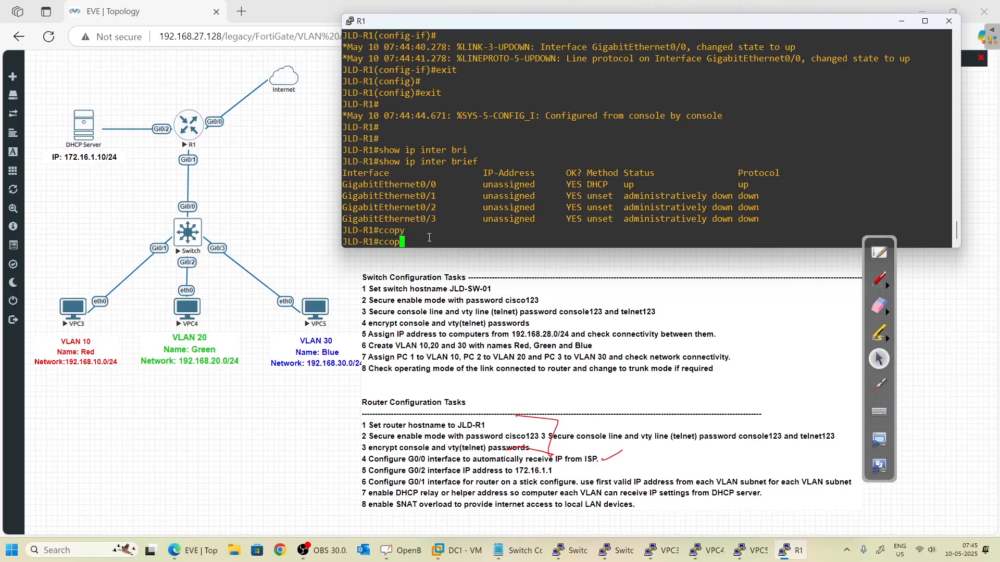
pyautogui.write('copy')
pyautogui.press('Tab')
pyautogui.write('run')
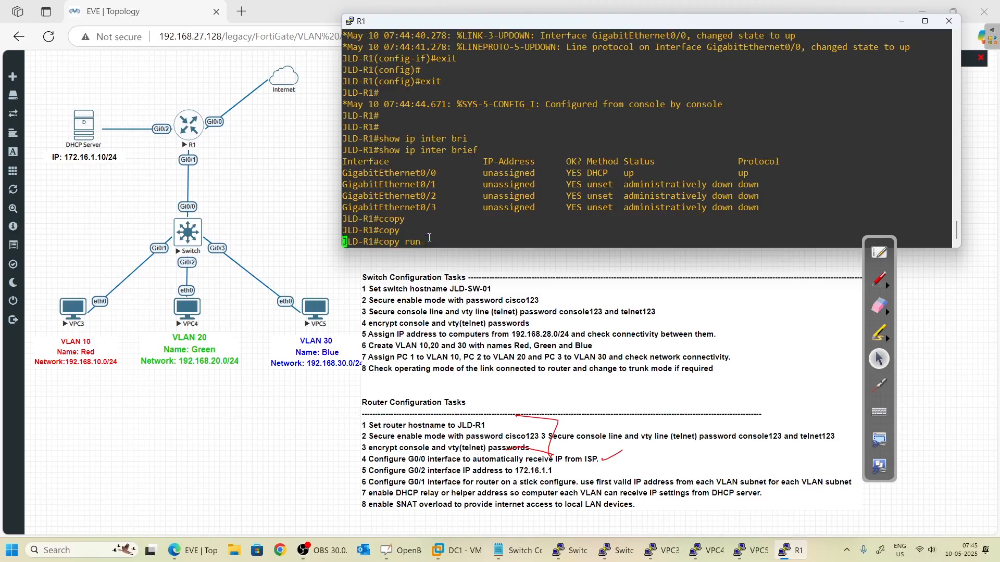
pyautogui.press('Tab')
pyautogui.write('st')
pyautogui.press('BackSpace')
pyautogui.write('st')
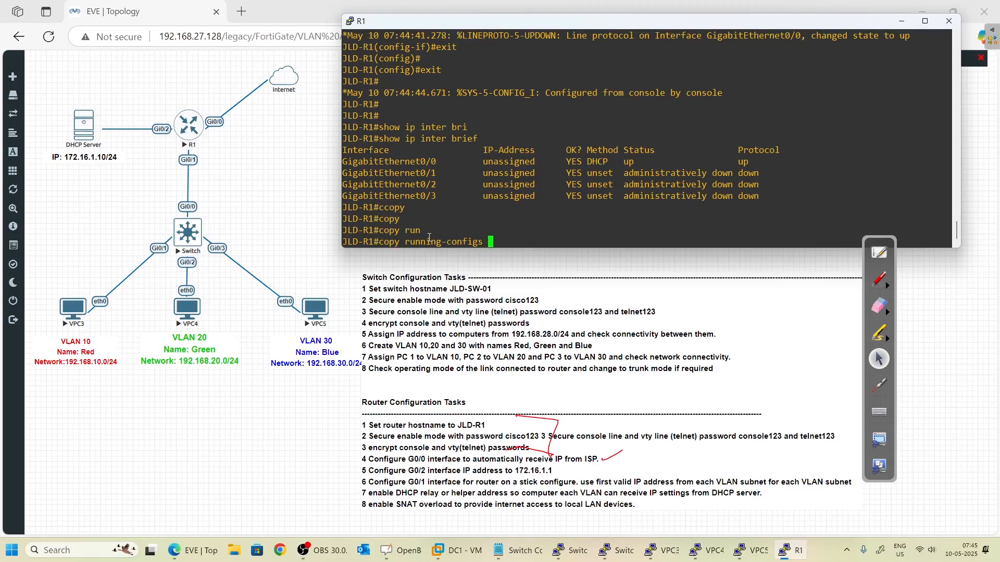
pyautogui.press('Tab')
pyautogui.press('BackSpace')
pyautogui.press('BackSpace')
pyautogui.press('BackSpace')
pyautogui.press('BackSpace')
pyautogui.press('BackSpace')
pyautogui.press('BackSpace')
pyautogui.press('BackSpace')
pyautogui.press('BackSpace')
pyautogui.press('BackSpace')
pyautogui.press('BackSpace')
pyautogui.press('BackSpace')
pyautogui.press('BackSpace')
pyautogui.press('BackSpace')
pyautogui.press('BackSpace')
pyautogui.press('BackSpace')
pyautogui.press('BackSpace')
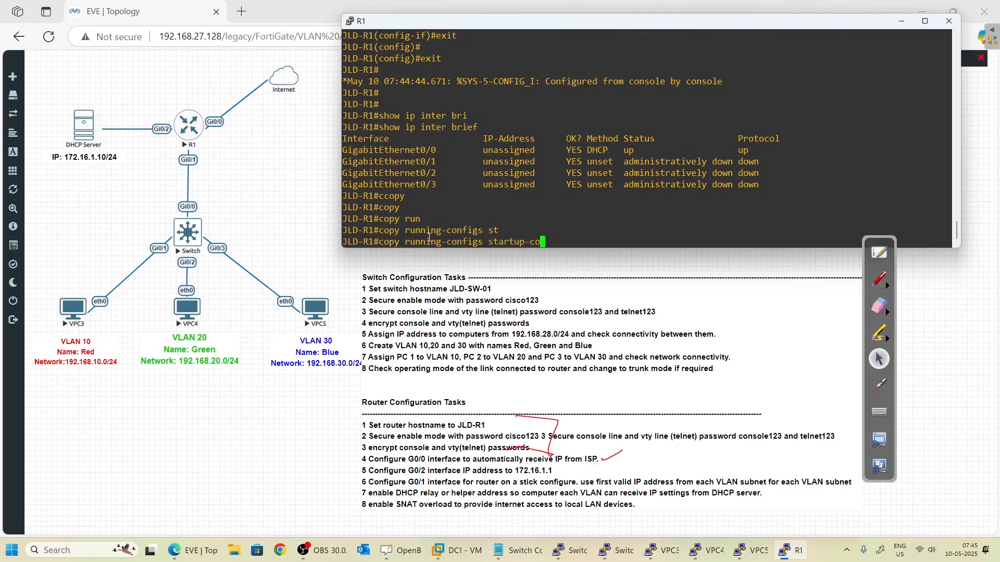
pyautogui.write('st')
pyautogui.press('Tab')
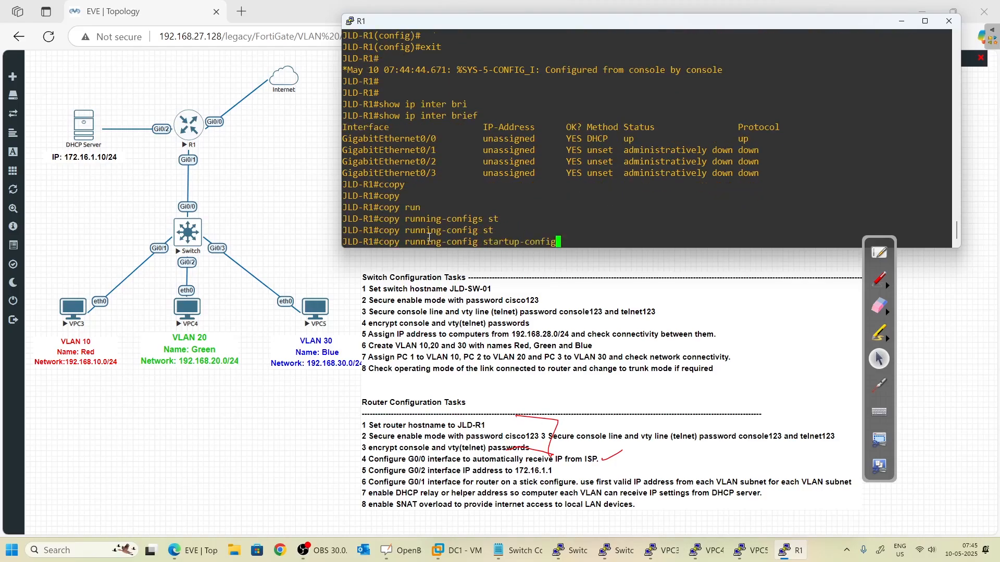
pyautogui.press('Return')
pyautogui.press('Return')
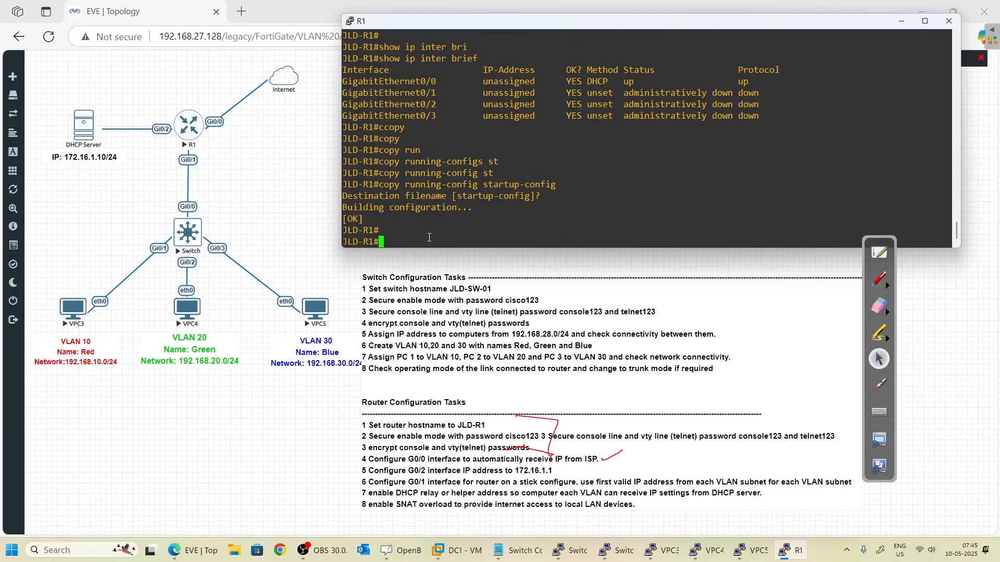
pyautogui.press('Return')
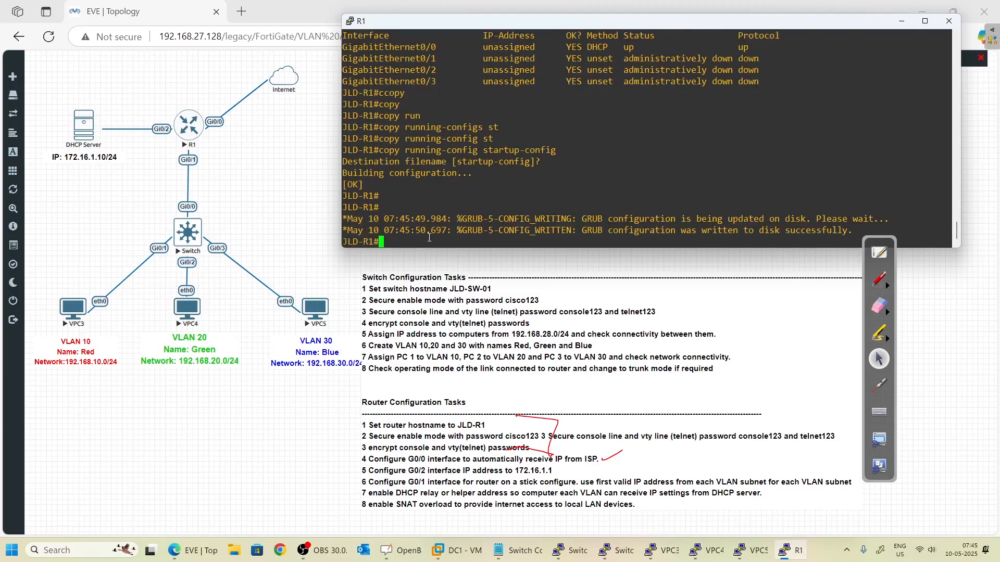
# - Close R1's console session and stop the R1 node
pyautogui.click(949, 22)
pyautogui.click(513, 319)
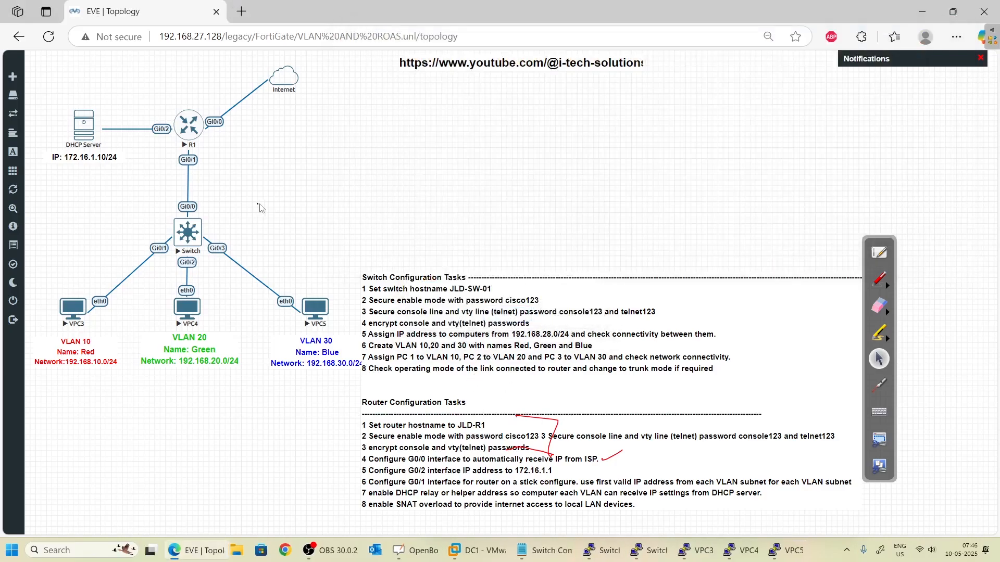
pyautogui.rightClick(192, 130)
pyautogui.click(230, 154)
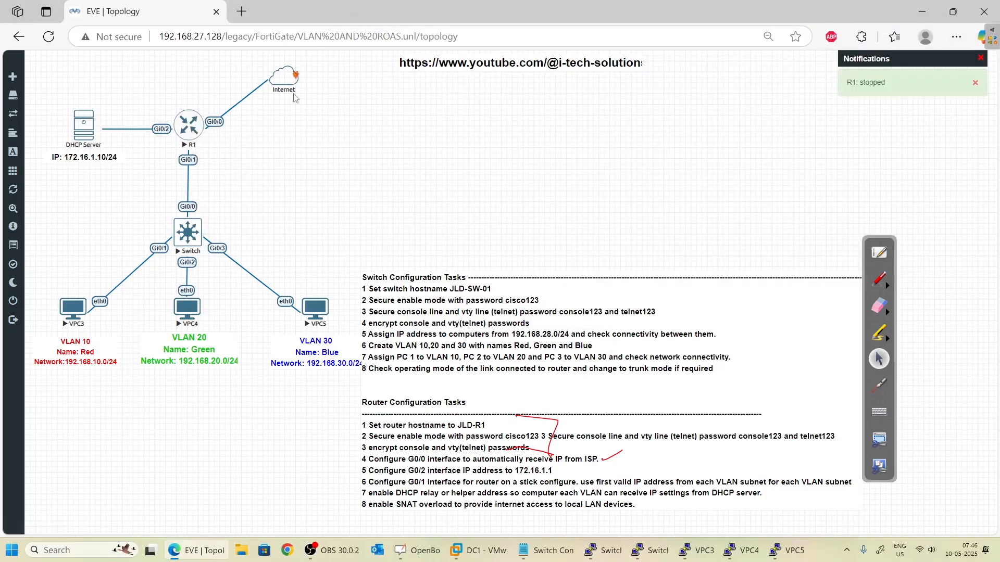
pyautogui.rightClick(284, 82)
# - Delete the old Internet cloud network from the lab
pyautogui.click(322, 120)
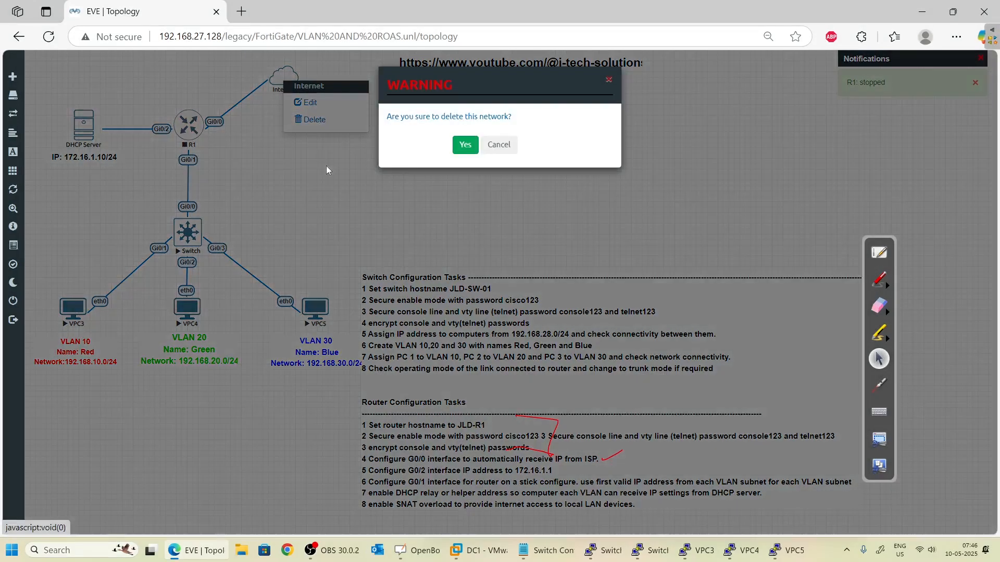
pyautogui.click(460, 148)
pyautogui.rightClick(321, 137)
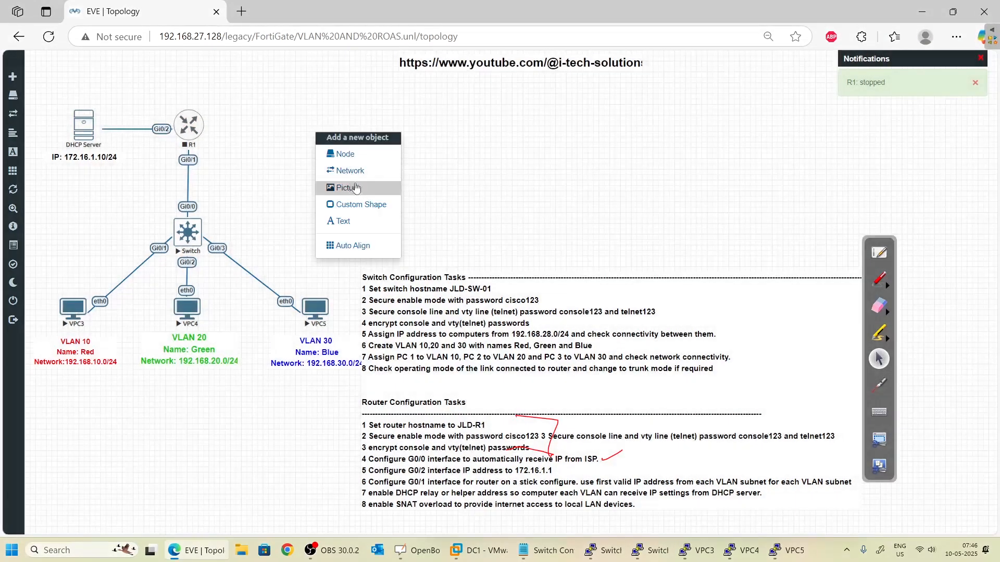
pyautogui.click(331, 155)
pyautogui.click(284, 157)
pyautogui.rightClick(268, 114)
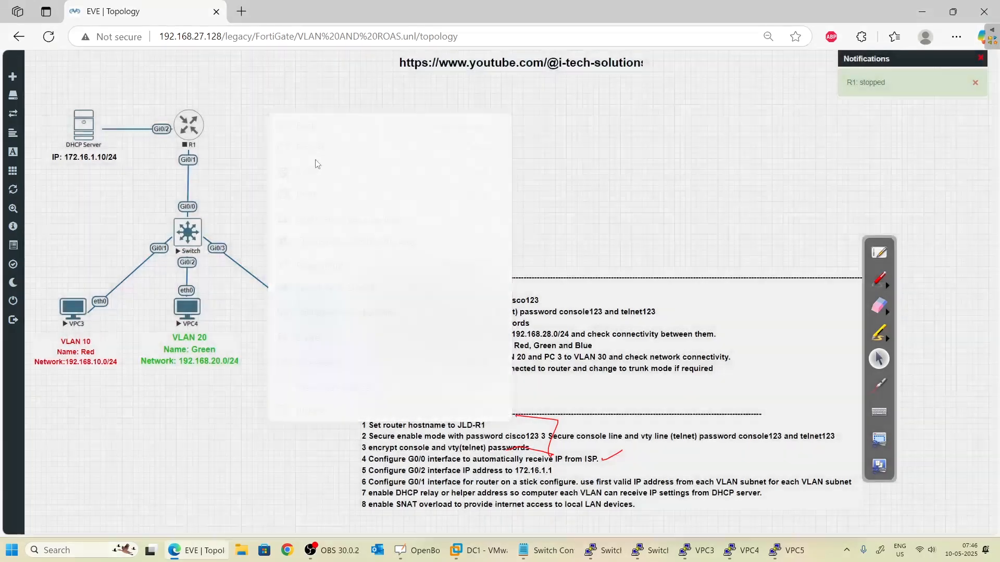
pyautogui.rightClick(255, 80)
# - Add a Management(Cloud0) network named 'Internet' to the lab
pyautogui.click(303, 128)
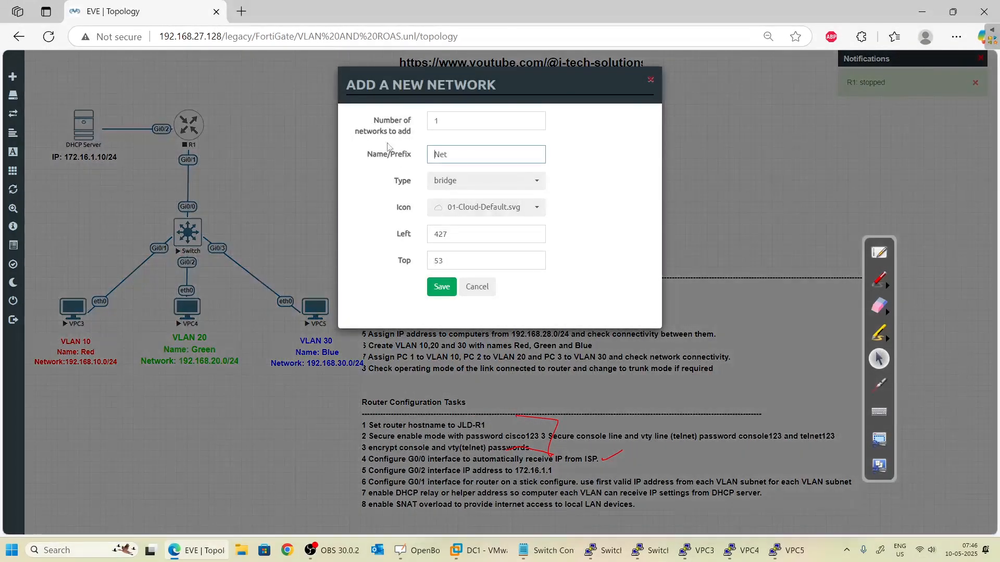
pyautogui.click(437, 181)
pyautogui.click(463, 244)
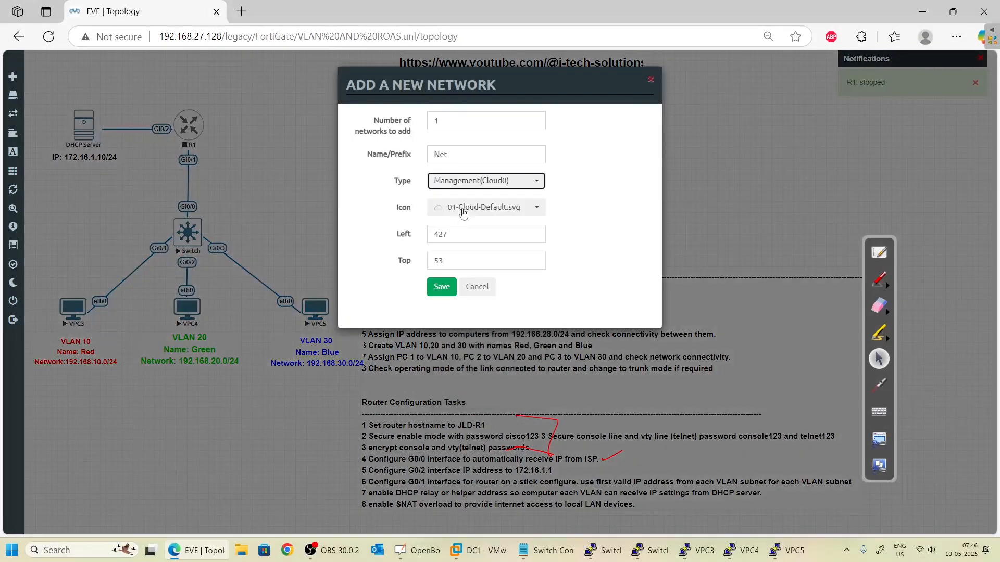
pyautogui.doubleClick(442, 154)
pyautogui.write('Internet')
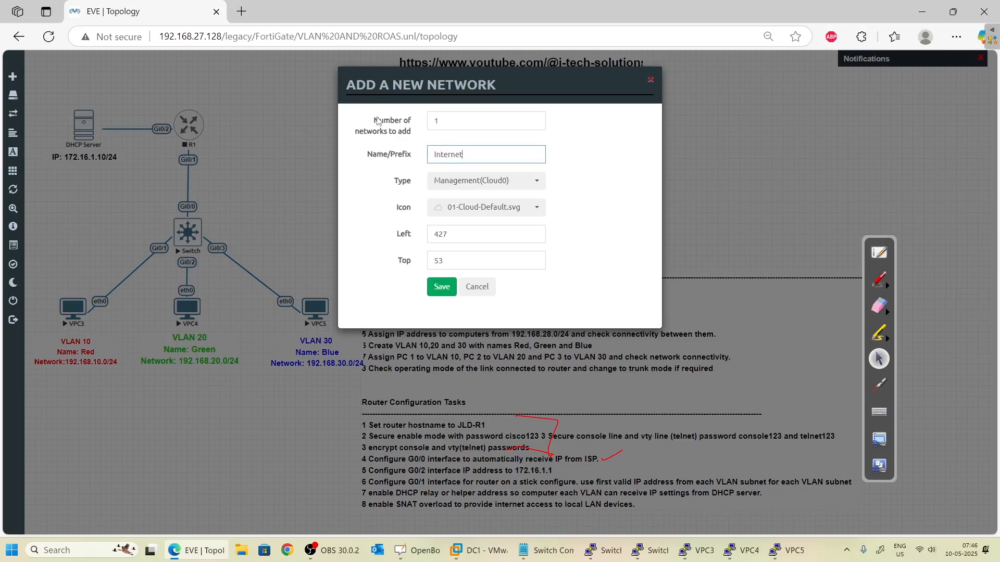
pyautogui.click(441, 286)
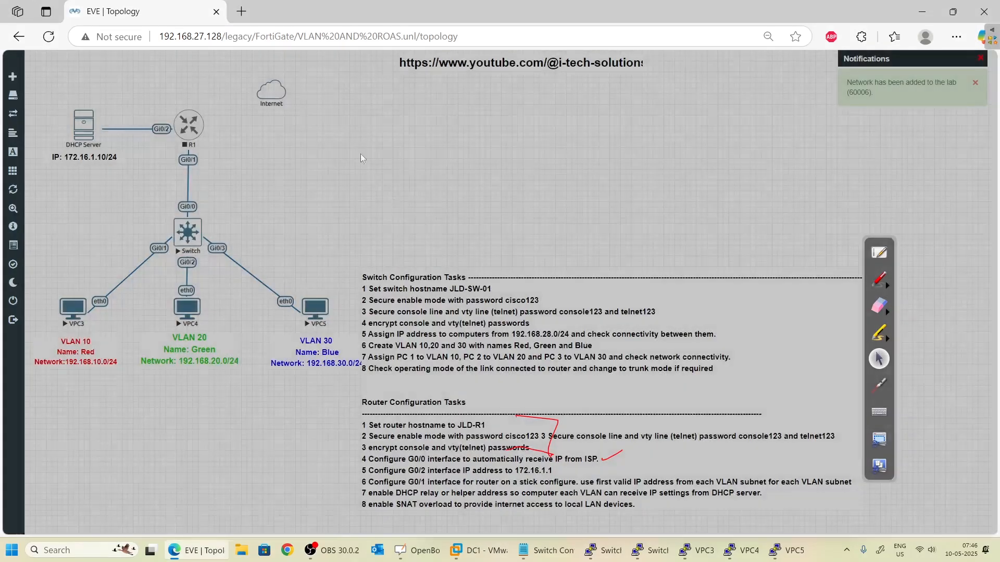
# - Link the Internet cloud to R1's Gi0/0 interface
pyautogui.moveTo(270, 89)
pyautogui.mouseDown()
pyautogui.moveTo(314, 81)
pyautogui.moveTo(189, 125)
pyautogui.mouseUp()
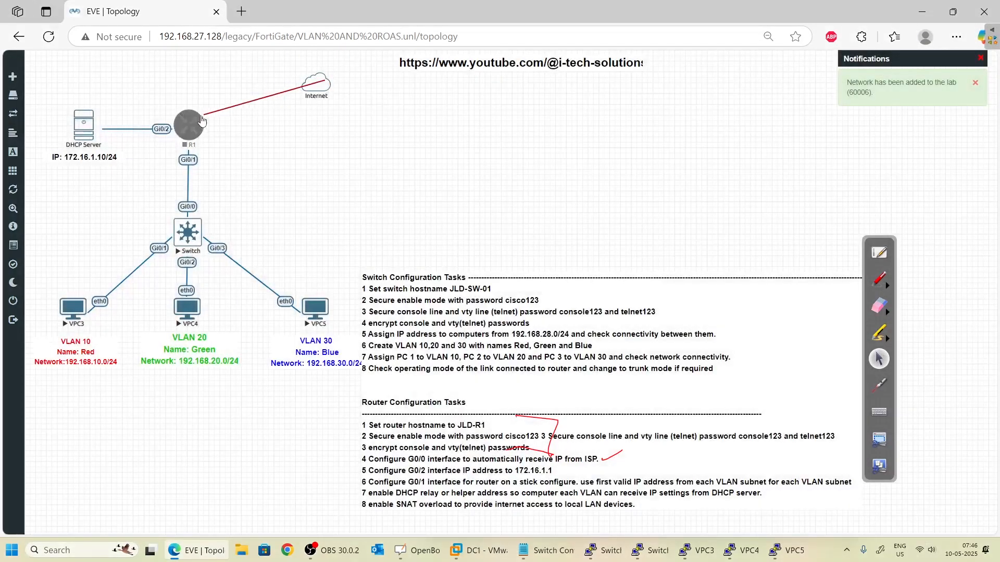
pyautogui.click(522, 314)
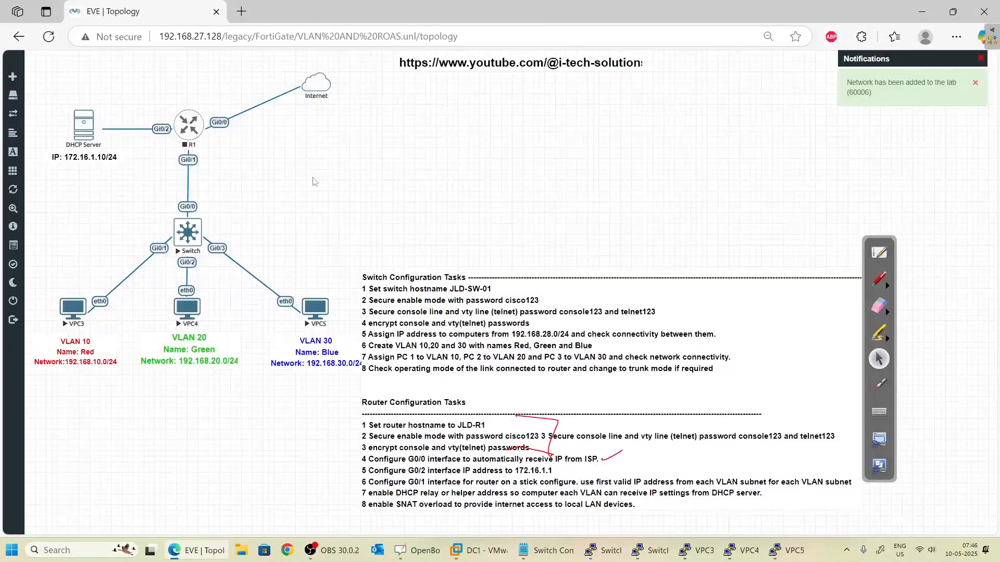
pyautogui.rightClick(197, 123)
# - Start R1, launch its telnet console, and widen and reposition the console window
pyautogui.click(212, 139)
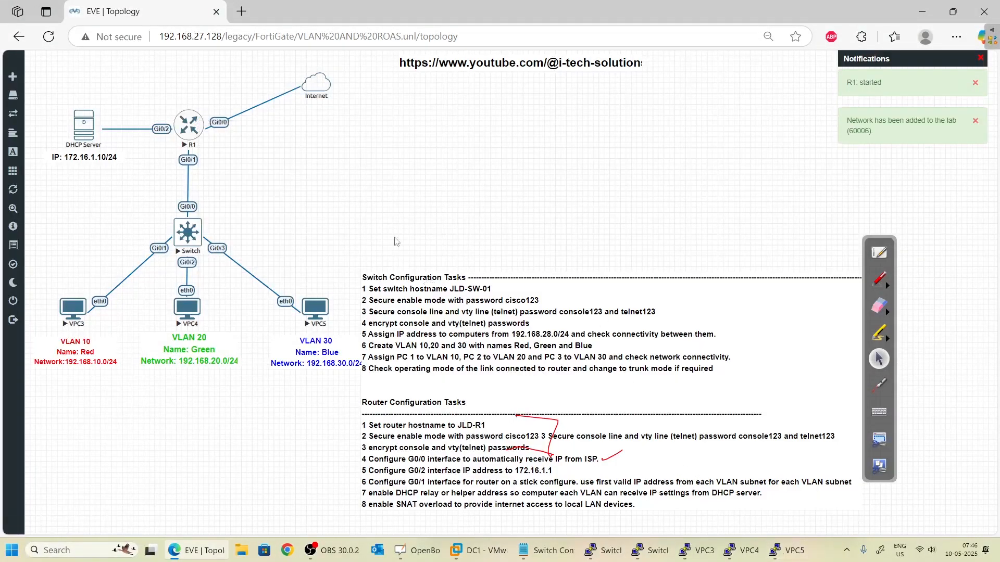
pyautogui.click(187, 128)
pyautogui.click(567, 105)
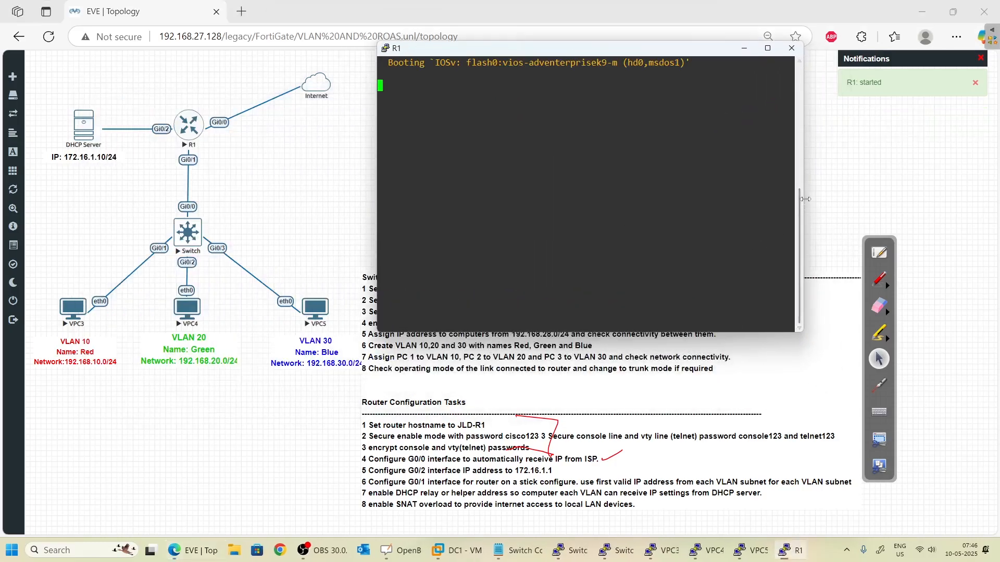
pyautogui.moveTo(804, 204); pyautogui.dragTo(975, 204)
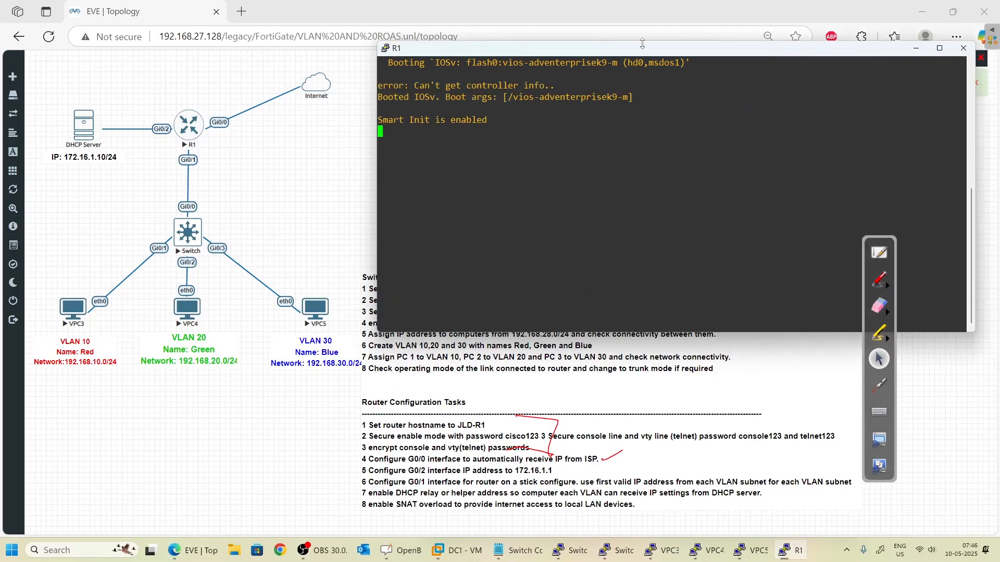
pyautogui.moveTo(606, 50); pyautogui.dragTo(592, 28)
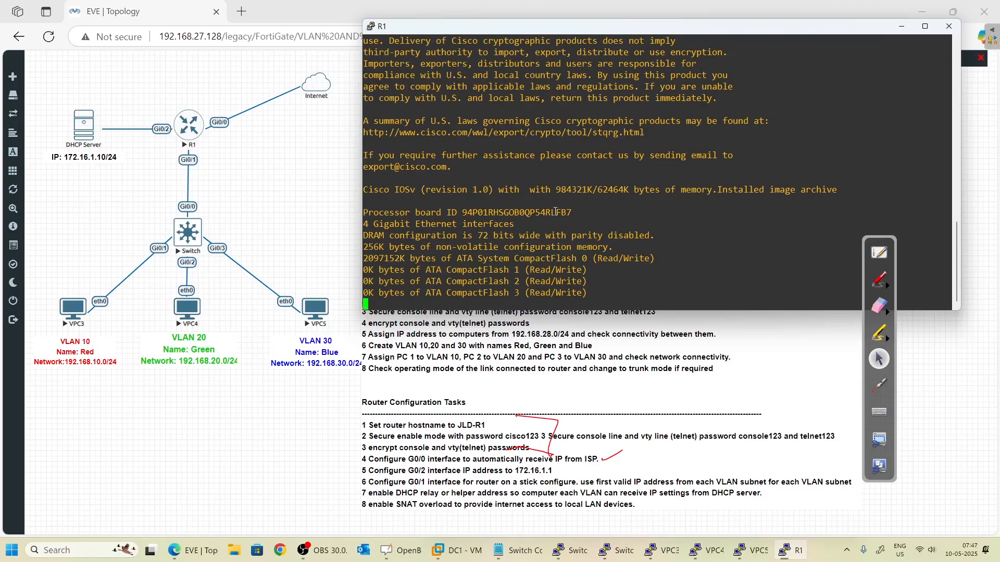
# - Log into R1 with the console password and enter enable mode
pyautogui.press('Return')
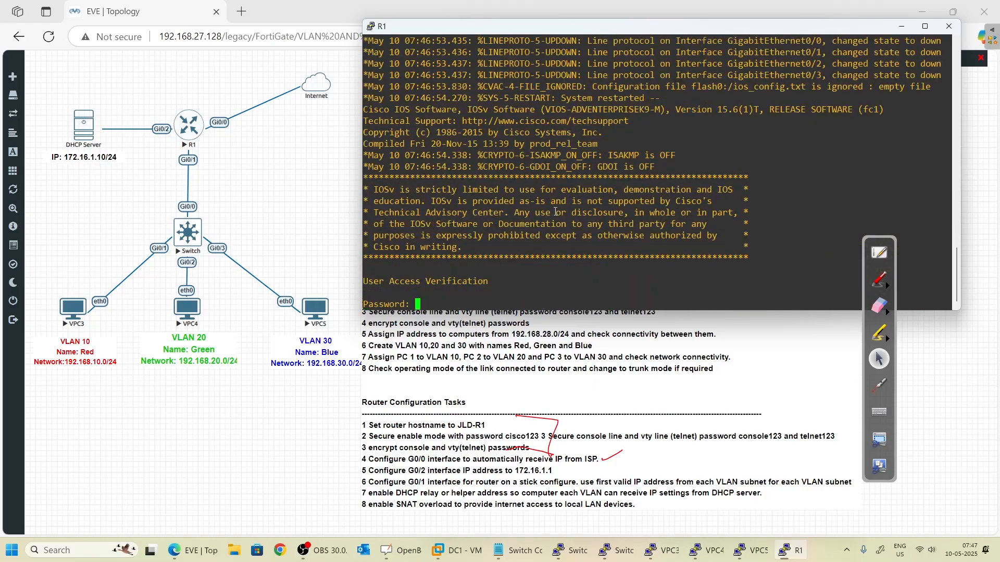
pyautogui.press('Return')
pyautogui.write('enable')
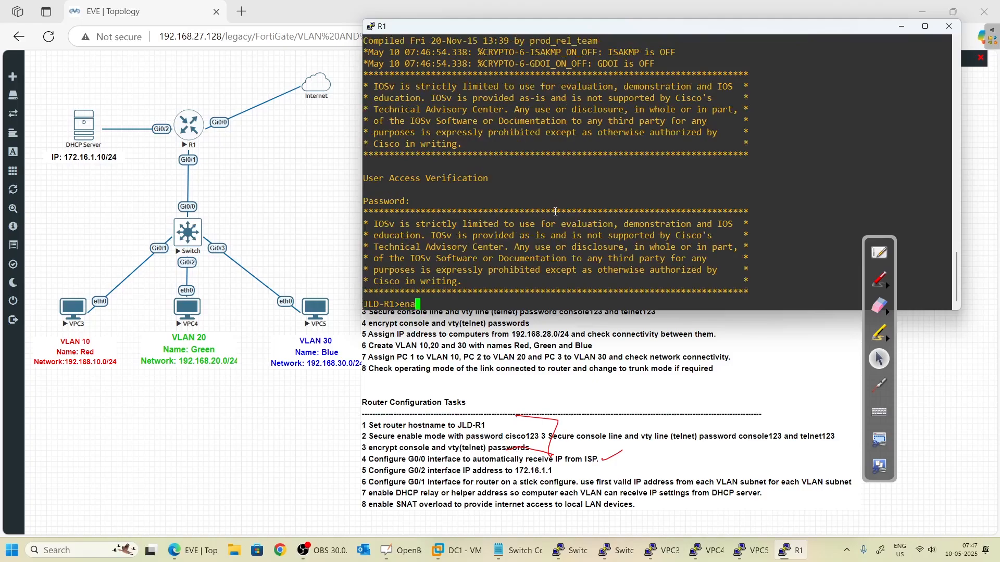
pyautogui.press('Return')
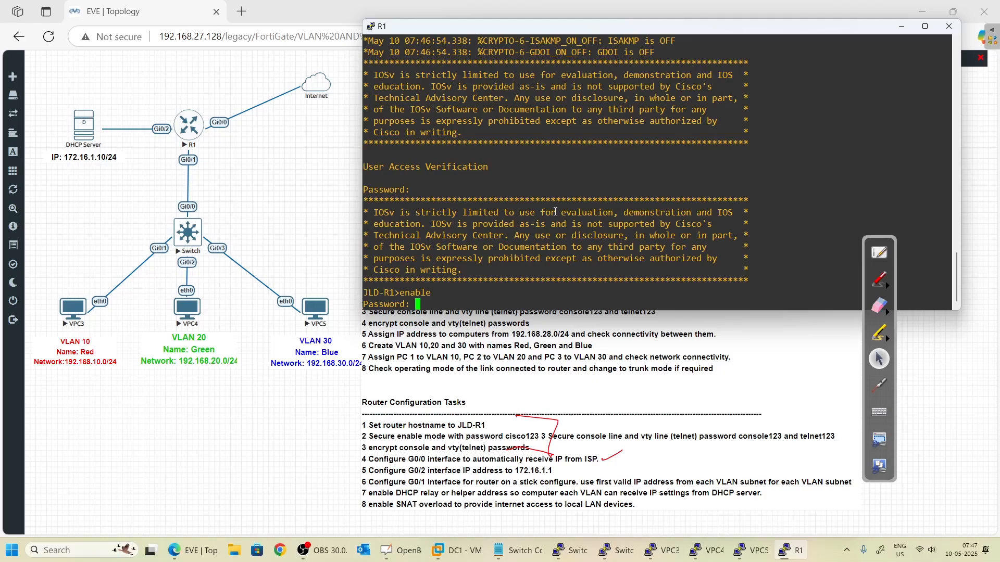
pyautogui.press('Return')
pyautogui.press('Return')
pyautogui.press('Return')
pyautogui.press('Return')
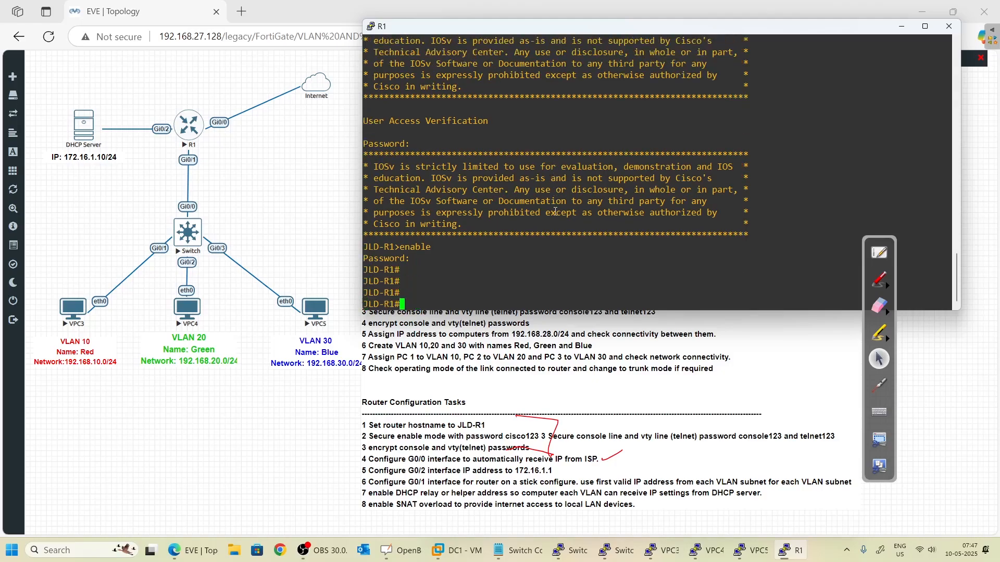
# - Run show ip interface brief and note Gi0/0 is down
pyautogui.write('show run')
pyautogui.press('Tab')
pyautogui.press('BackSpace')
pyautogui.press('BackSpace')
pyautogui.press('BackSpace')
pyautogui.press('BackSpace')
pyautogui.press('BackSpace')
pyautogui.press('BackSpace')
pyautogui.press('BackSpace')
pyautogui.press('BackSpace')
pyautogui.press('BackSpace')
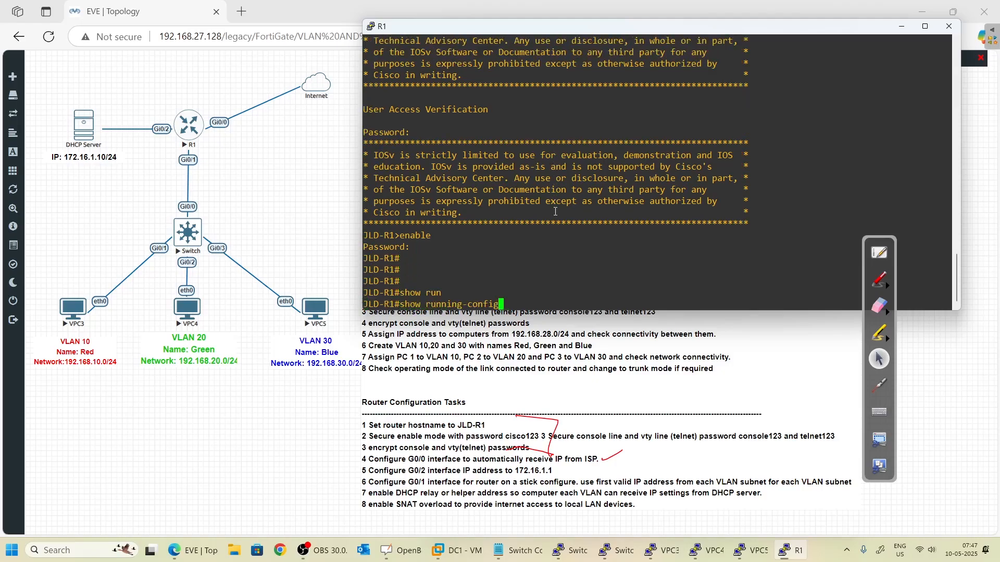
pyautogui.press('BackSpace')
pyautogui.press('BackSpace')
pyautogui.press('BackSpace')
pyautogui.press('BackSpace')
pyautogui.press('BackSpace')
pyautogui.write('ip inter')
pyautogui.press('Tab')
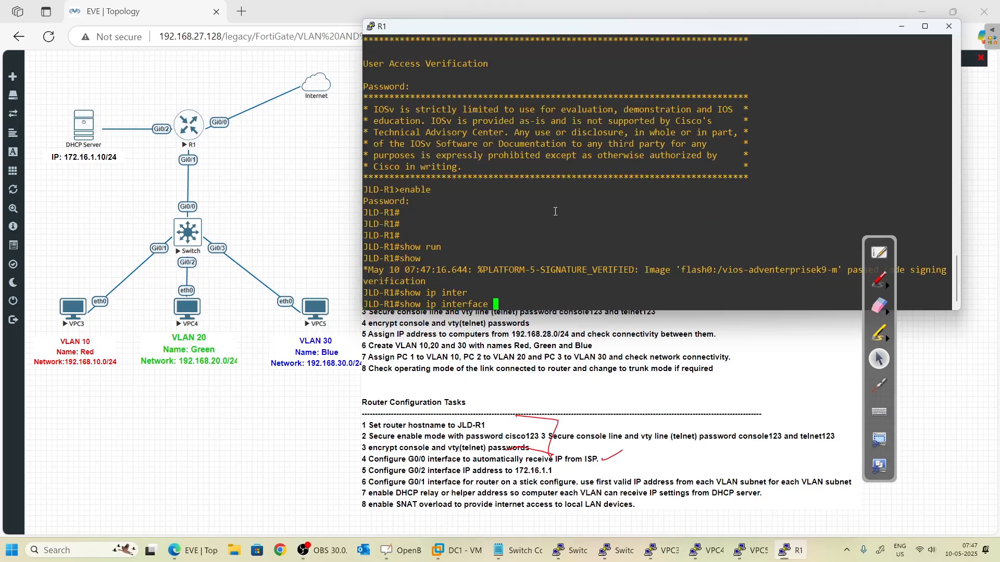
pyautogui.write('bri')
pyautogui.press('Tab')
pyautogui.press('Return')
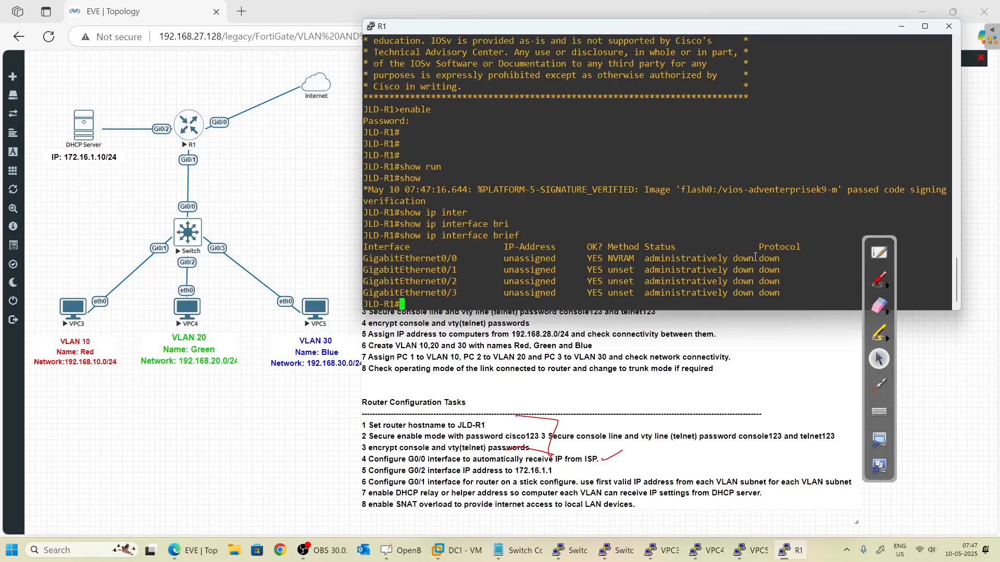
pyautogui.moveTo(789, 259); pyautogui.dragTo(702, 258)
pyautogui.click(697, 262)
# - Show the running config of GigabitEthernet0/0 and spot its shutdown line
pyautogui.write('show run')
pyautogui.press('Tab')
pyautogui.write('inter')
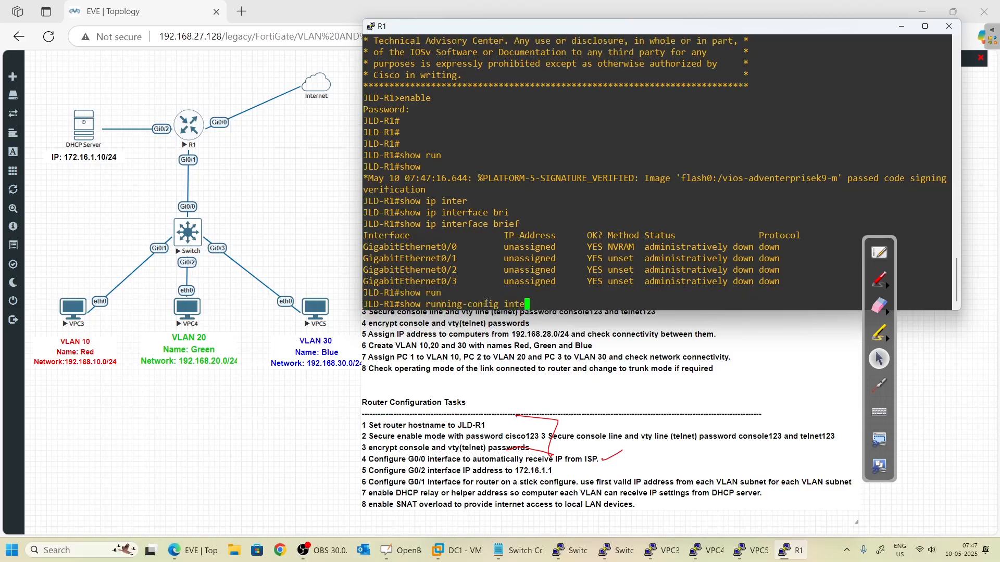
pyautogui.press('Tab')
pyautogui.write('gi')
pyautogui.press('Tab')
pyautogui.write('0/0')
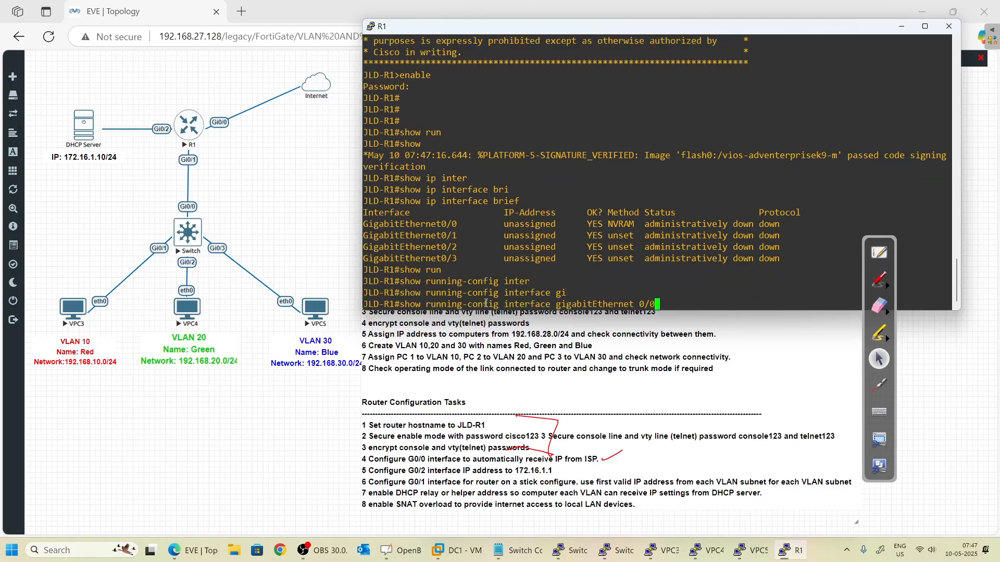
pyautogui.press('Return')
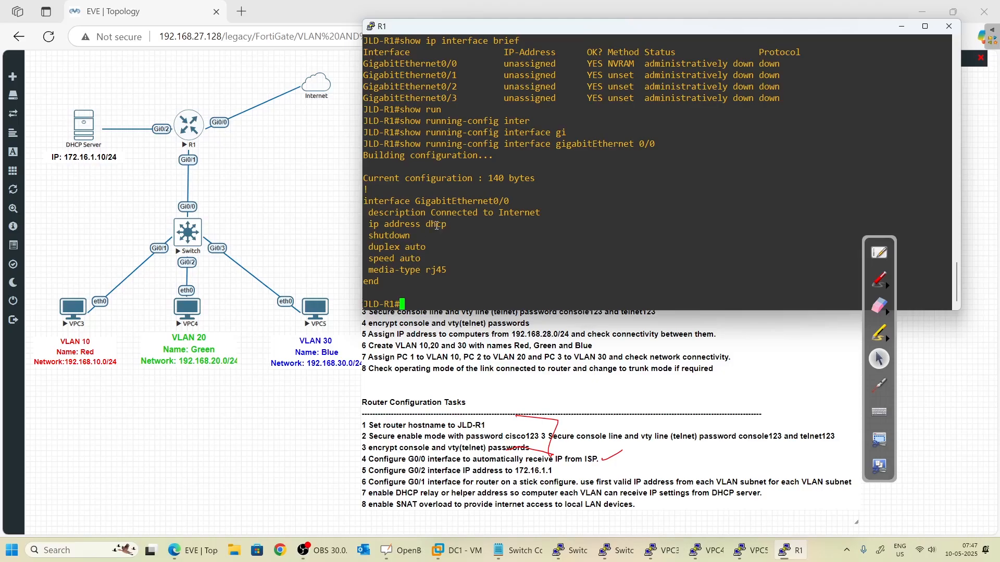
pyautogui.doubleClick(392, 237)
# - Run no shut on interface g0/0 and exit twice until the line protocol reports up
pyautogui.doubleClick(685, 63)
pyautogui.click(514, 288)
pyautogui.write('conf t')
pyautogui.press('Return')
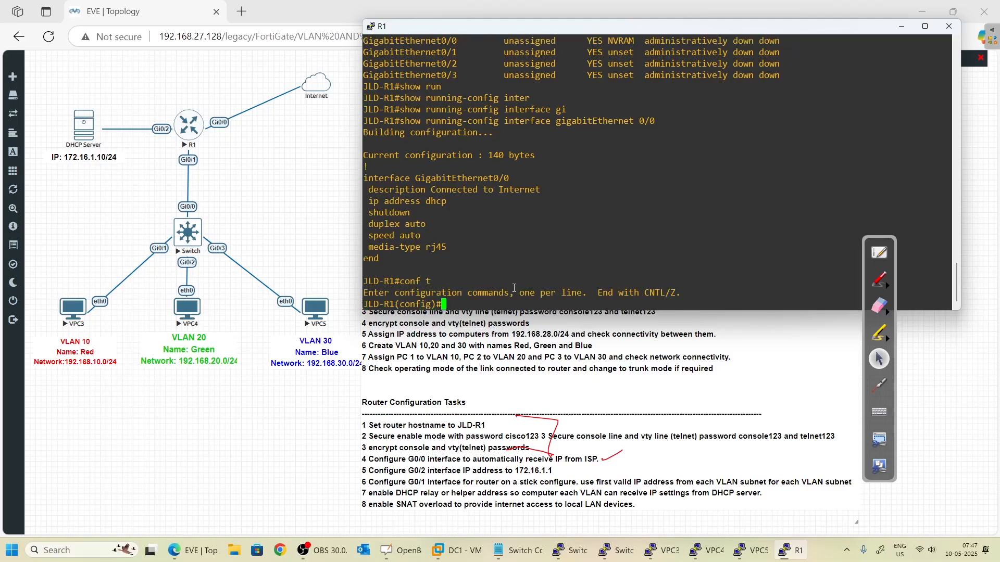
pyautogui.write('inter g 0/0')
pyautogui.press('Return')
pyautogui.write('no shut')
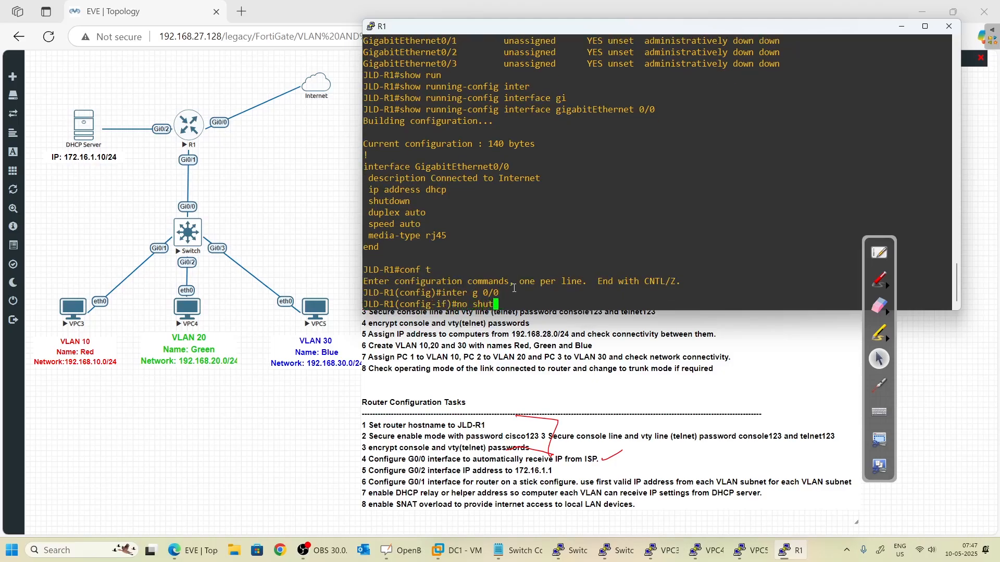
pyautogui.press('Return')
pyautogui.write('exit')
pyautogui.press('Return')
pyautogui.write('exit')
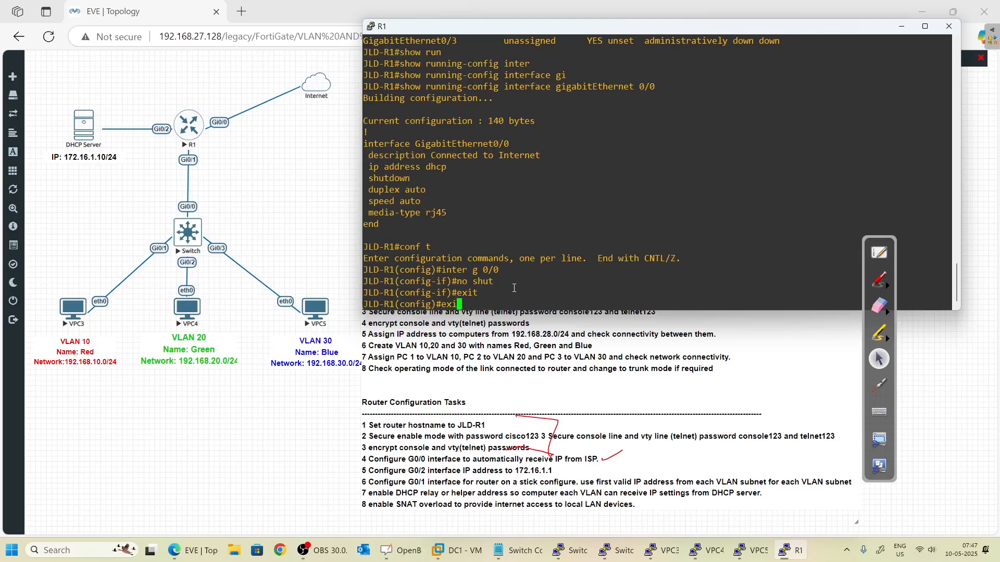
pyautogui.press('Return')
pyautogui.press('Return')
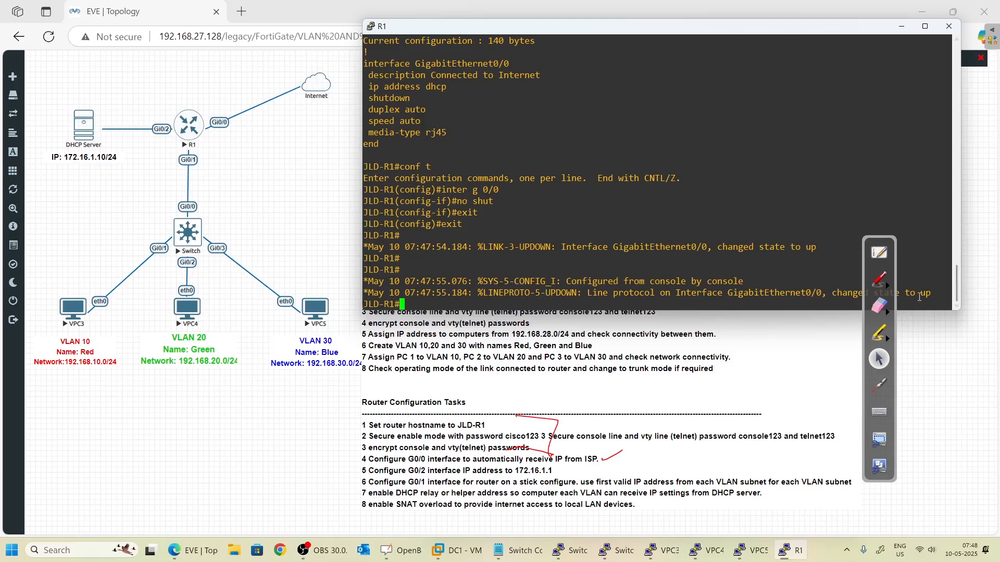
pyautogui.moveTo(915, 293); pyautogui.dragTo(931, 293)
pyautogui.click(511, 307)
# - Recall show ip interface brief to confirm Gi0/0's DHCP address
pyautogui.press('Return')
pyautogui.press('Return')
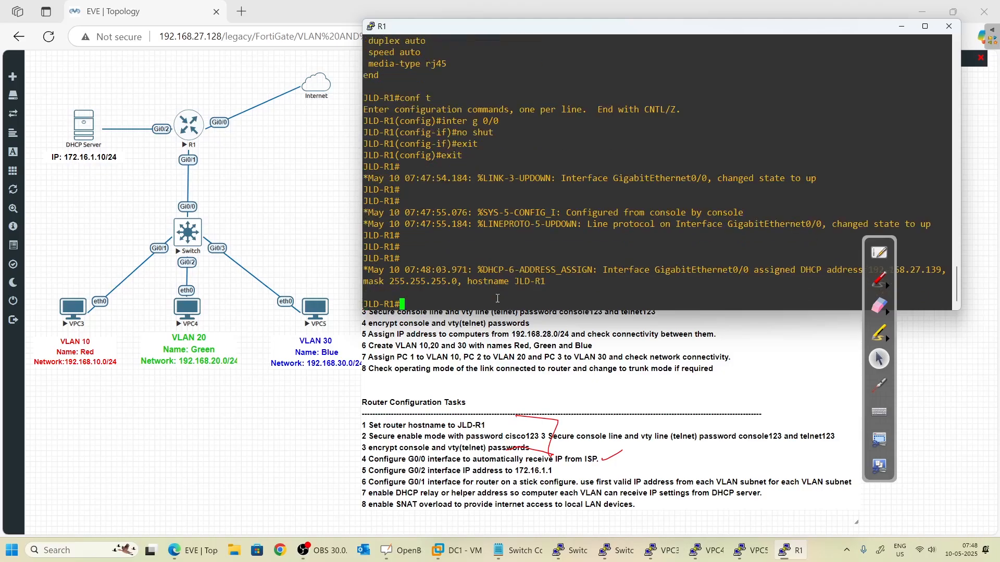
pyautogui.press('Return')
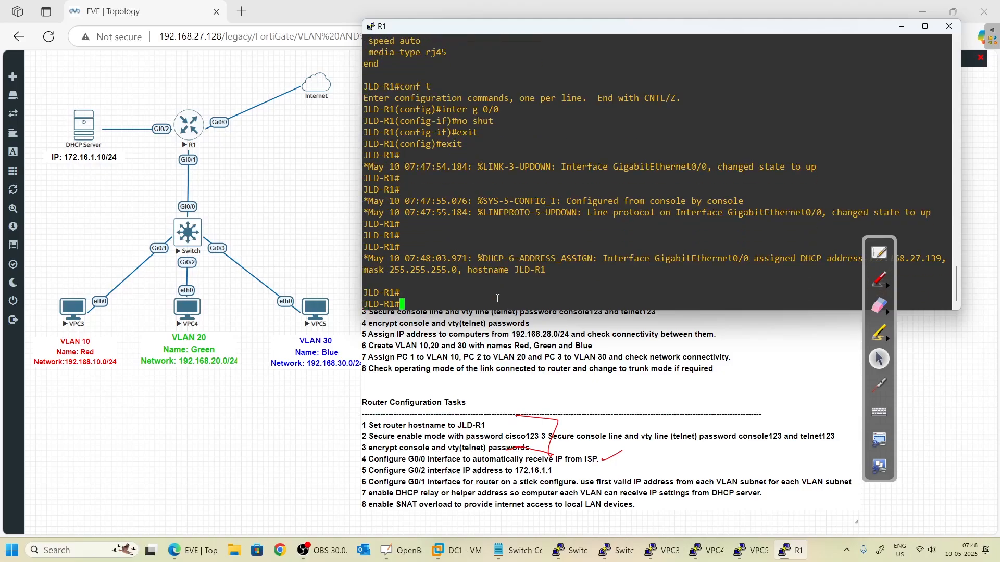
pyautogui.click(876, 280)
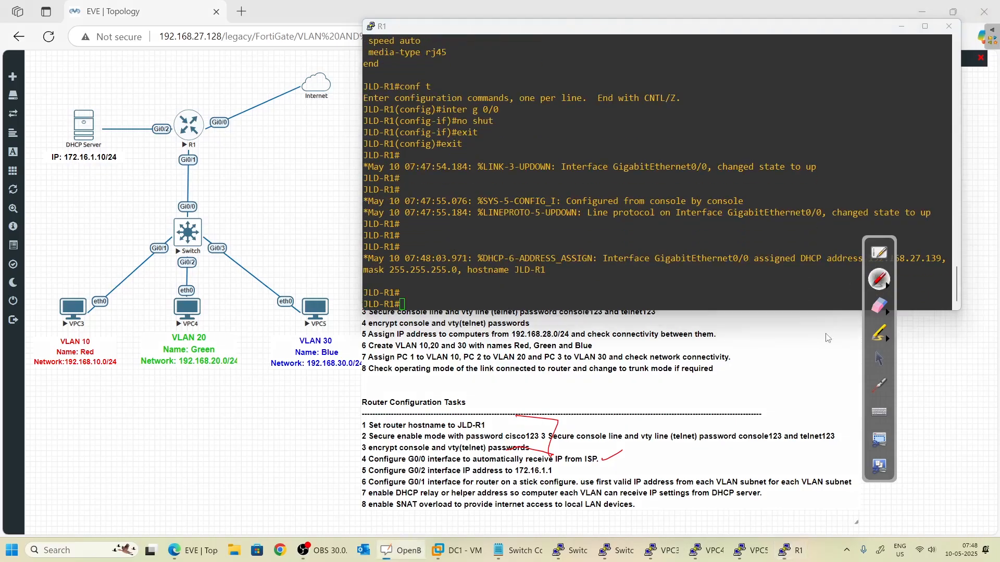
pyautogui.click(879, 368)
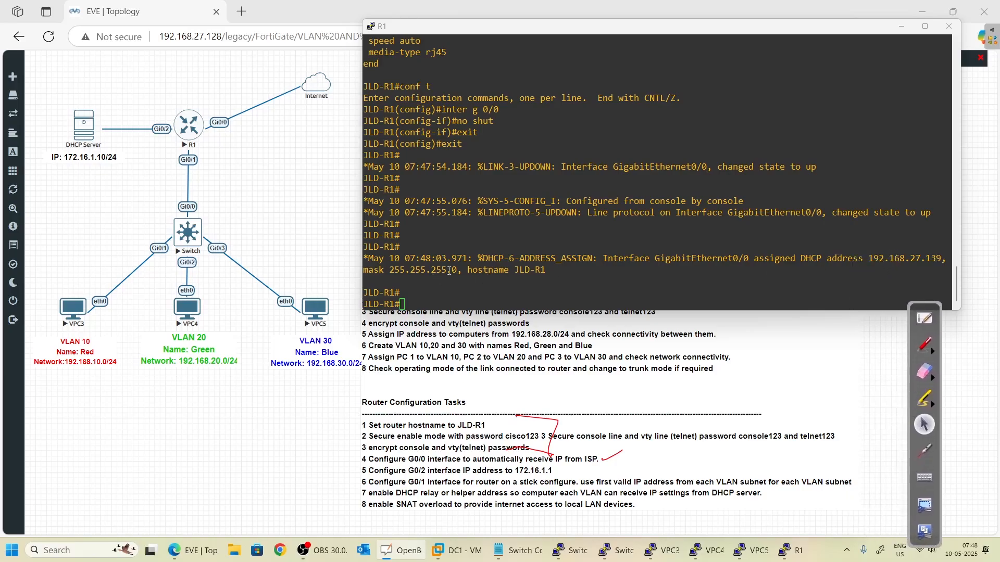
pyautogui.click(740, 276)
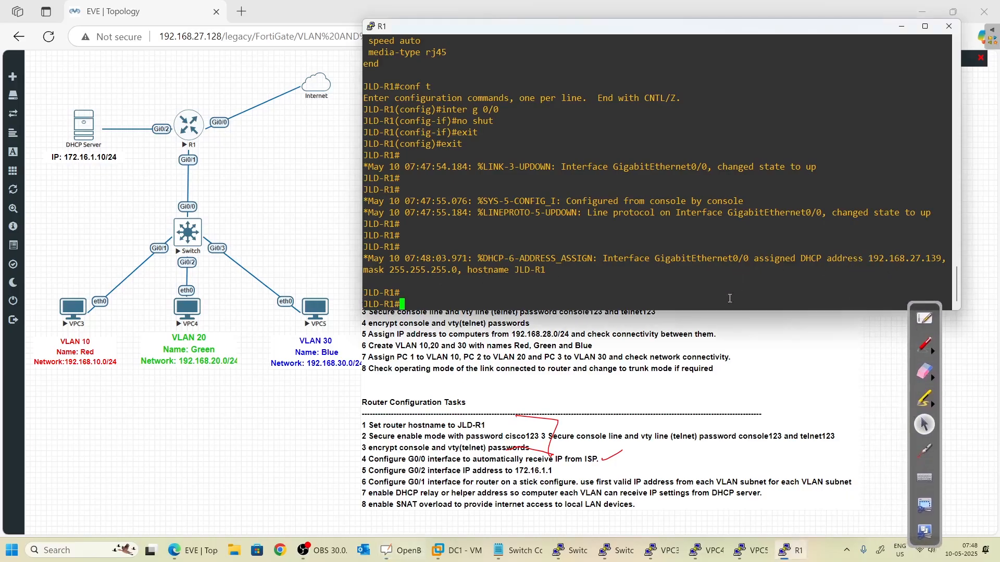
pyautogui.press('Return')
pyautogui.press('Return')
pyautogui.press('Return')
pyautogui.write('show')
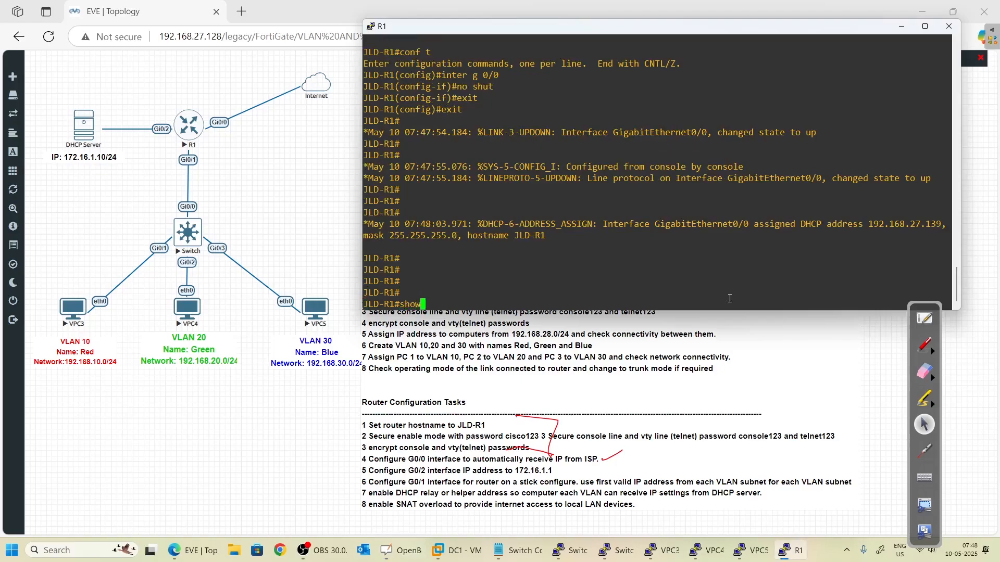
pyautogui.write(' running-config interface gigabitEthernet 0/0')
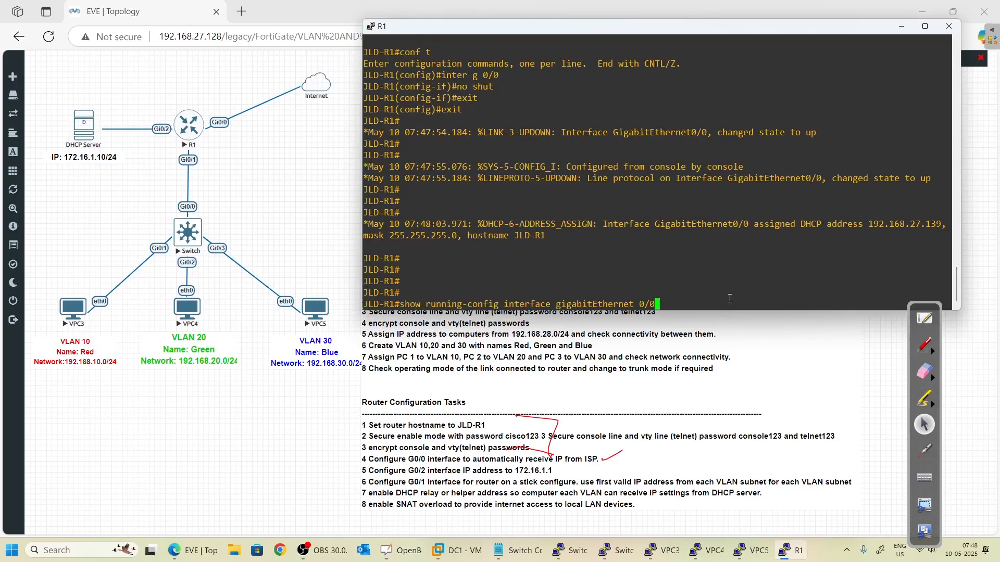
pyautogui.press('Up')
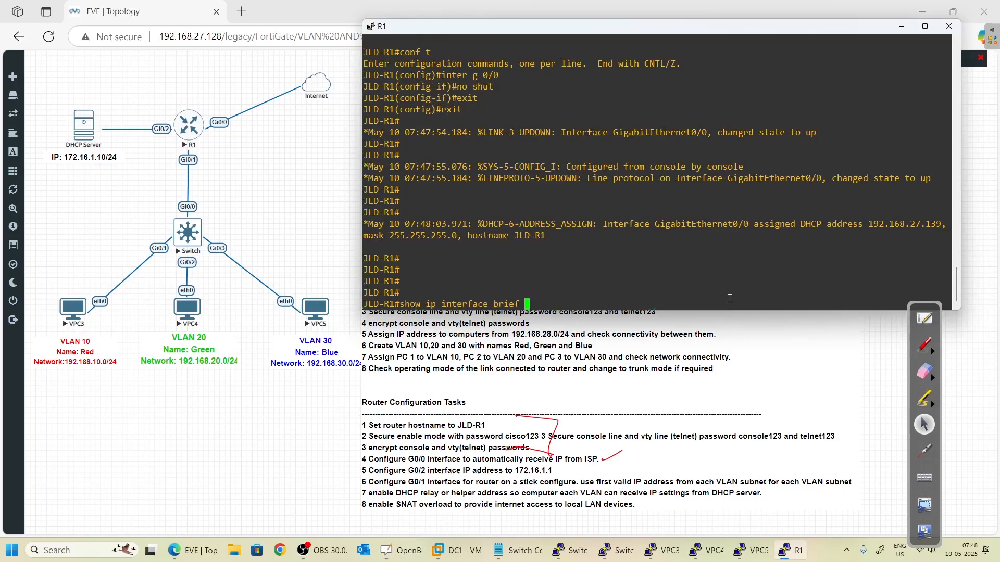
pyautogui.press('Return')
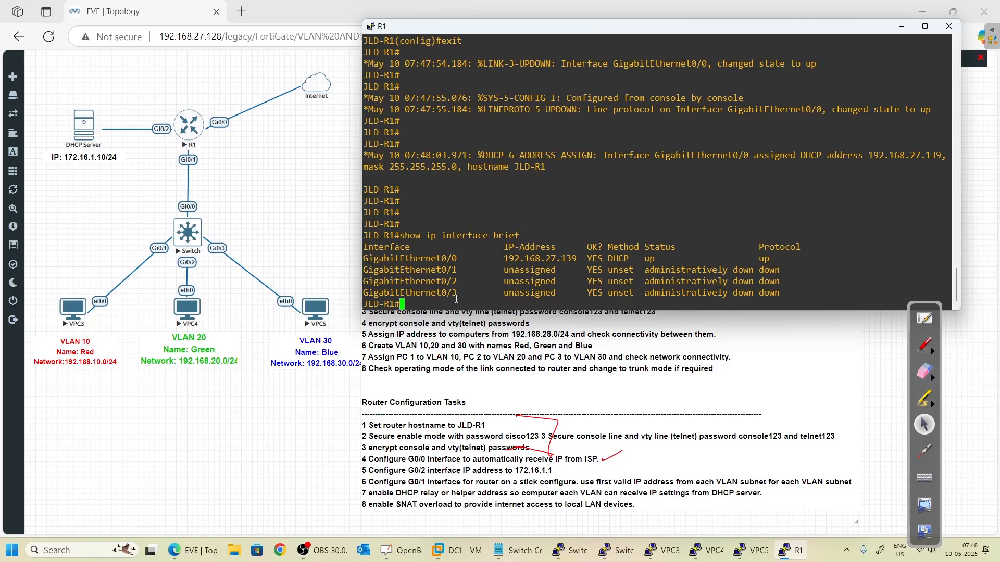
# - Display R1's routing table and pick out the default route via 192.168.27.2
pyautogui.press('Return')
pyautogui.press('Return')
pyautogui.write('show ri')
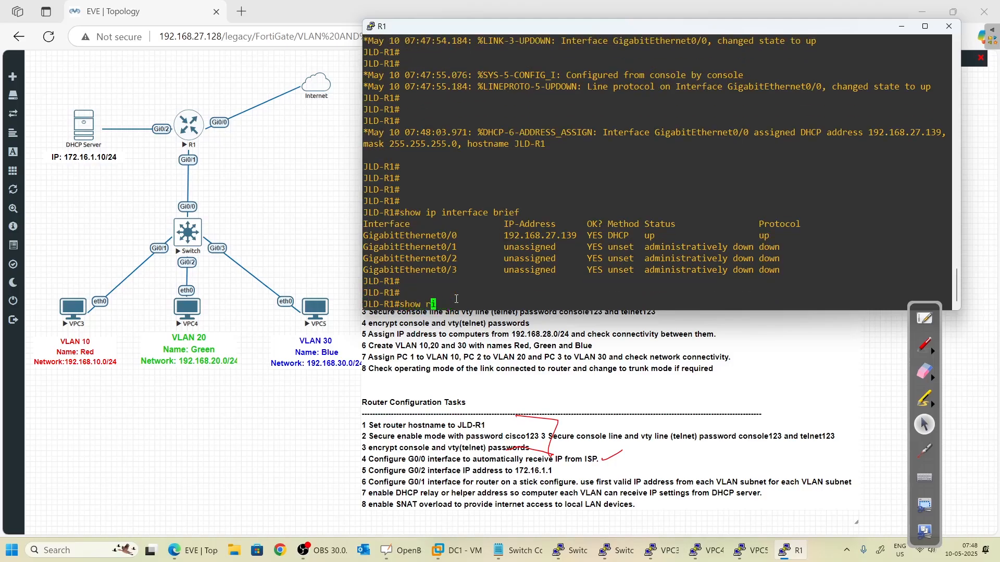
pyautogui.press('BackSpace')
pyautogui.write('ip rou')
pyautogui.press('Tab')
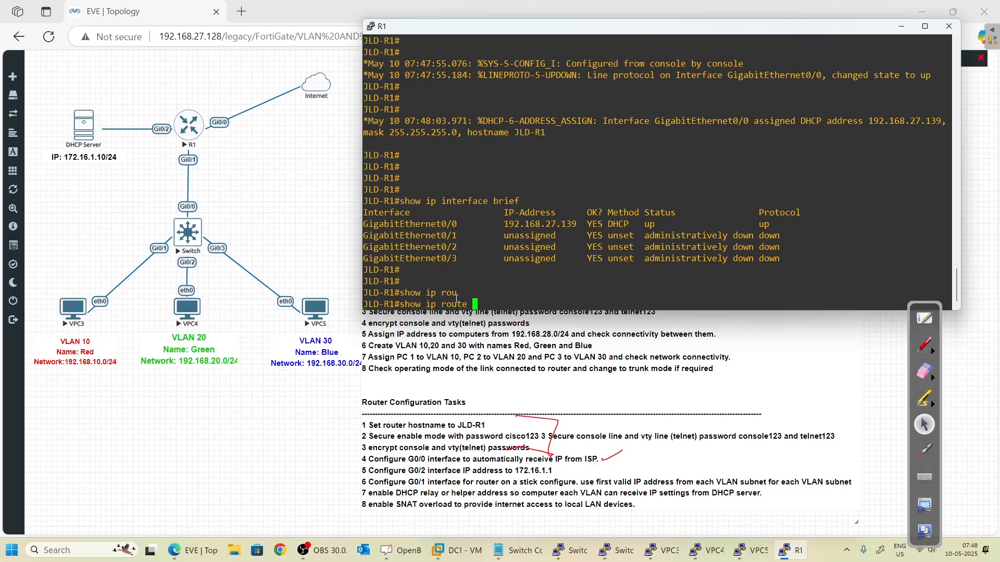
pyautogui.press('Return')
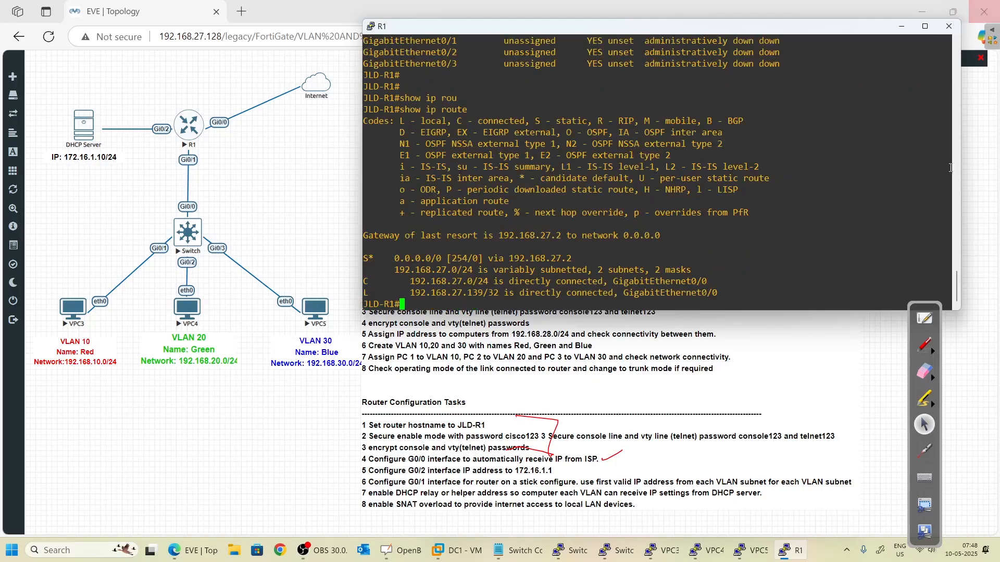
pyautogui.moveTo(390, 273); pyautogui.dragTo(660, 294)
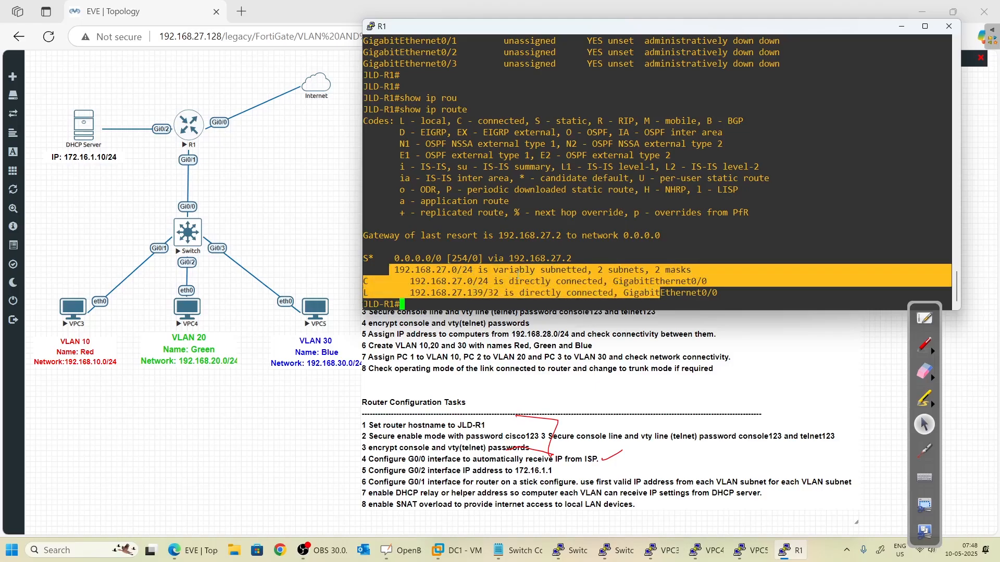
pyautogui.click(397, 257)
pyautogui.moveTo(363, 259); pyautogui.dragTo(577, 257)
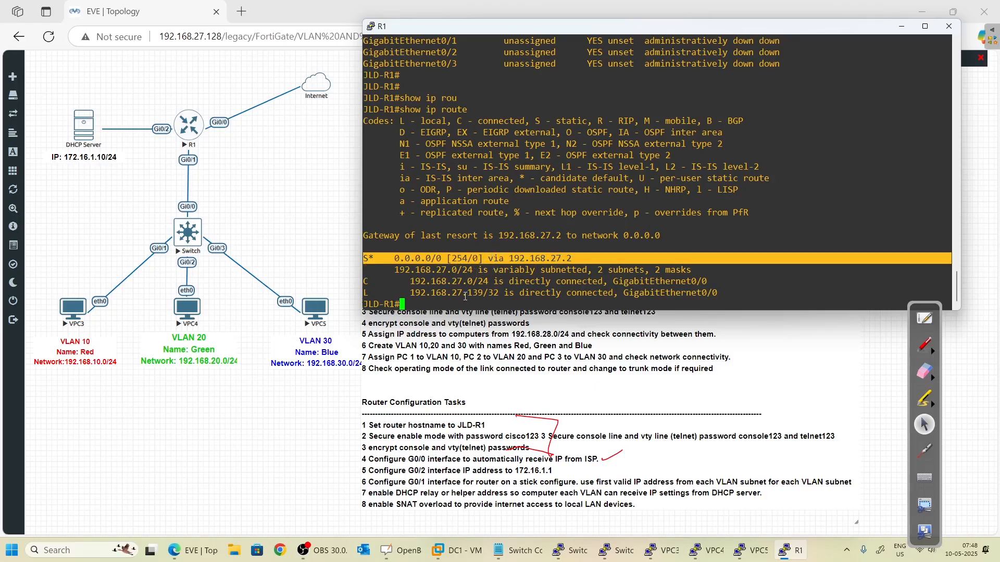
pyautogui.click(468, 278)
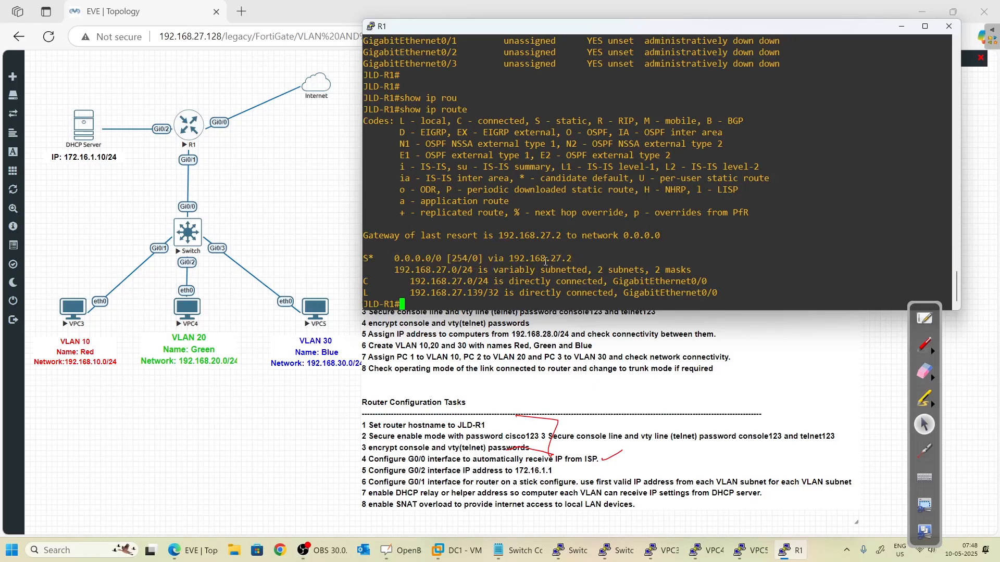
pyautogui.moveTo(364, 259); pyautogui.dragTo(571, 256)
pyautogui.doubleClick(493, 293)
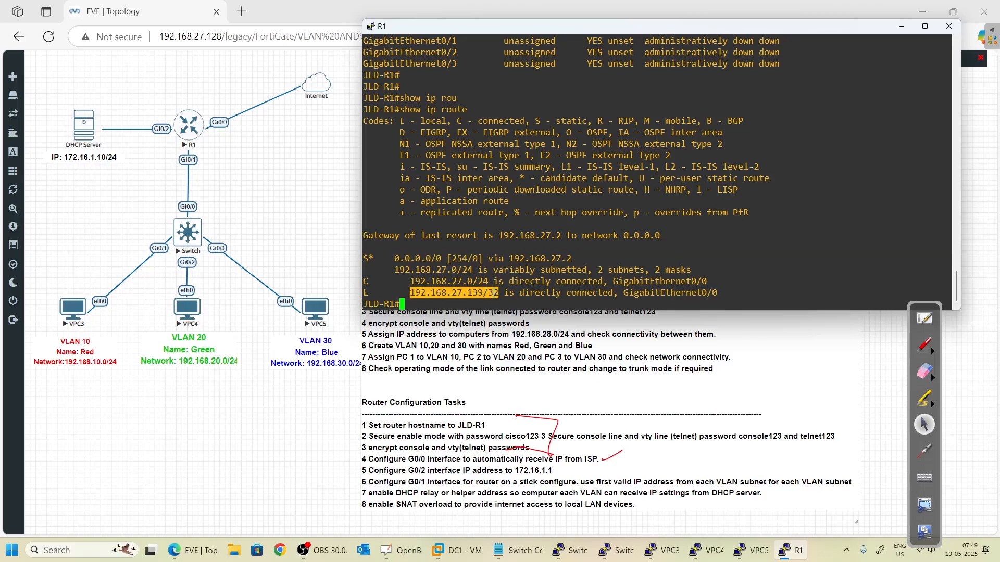
# - Ping google.com from R1 and check for 5/5 success
pyautogui.press('Return')
pyautogui.press('Return')
pyautogui.press('Return')
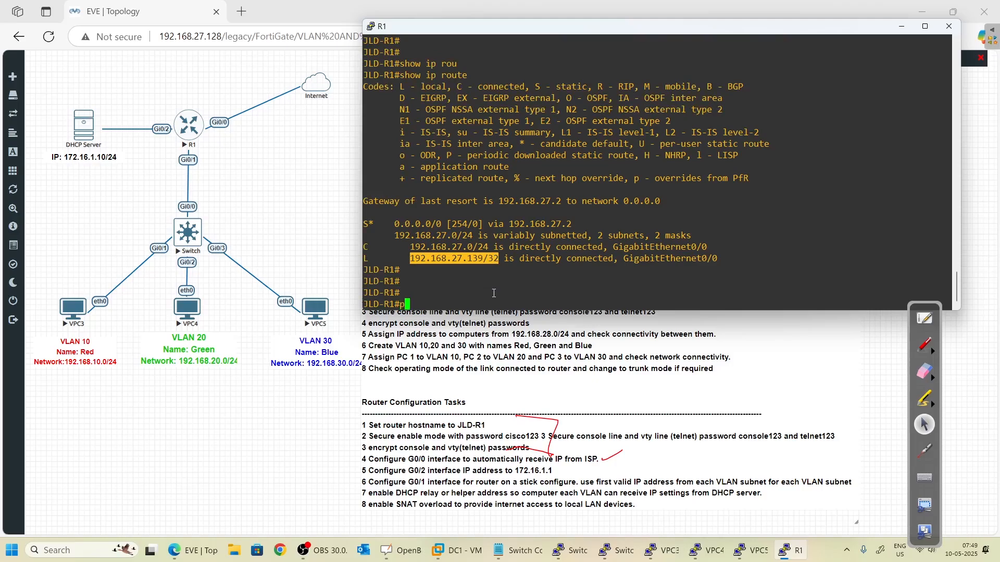
pyautogui.write('ping google.com')
pyautogui.press('Return')
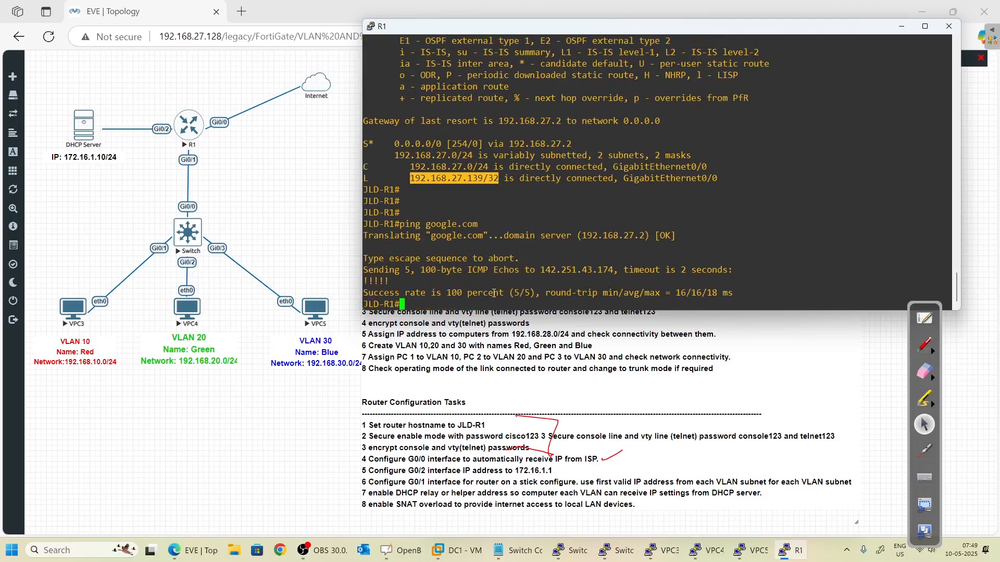
pyautogui.press('Return')
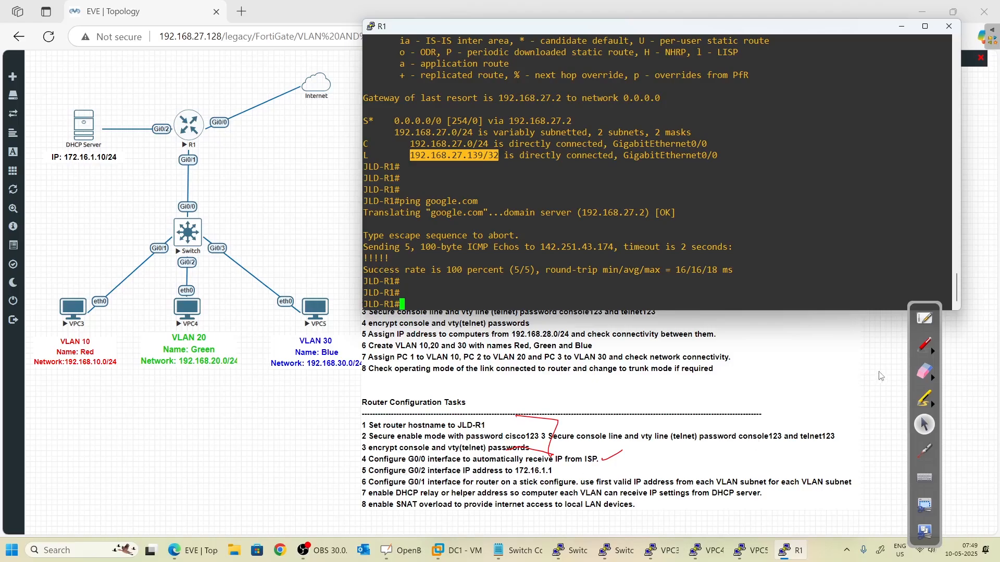
# - Mark the G0/1 task, the 172.16.1.1 address and the DHCP Server in red ink
pyautogui.click(923, 345)
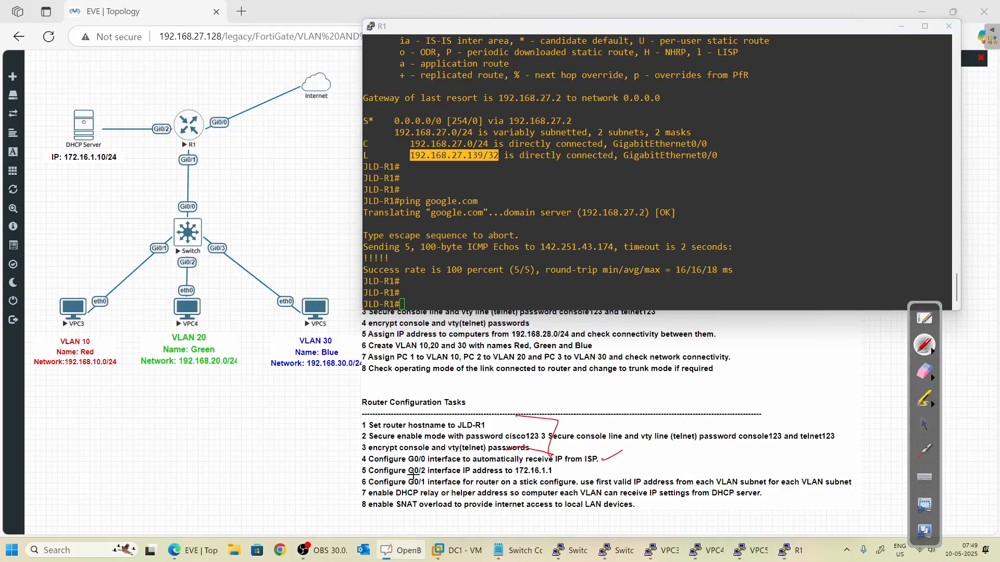
pyautogui.moveTo(416, 478); pyautogui.dragTo(434, 476)
pyautogui.moveTo(546, 465)
pyautogui.mouseDown()
pyautogui.moveTo(556, 474)
pyautogui.moveTo(522, 475)
pyautogui.mouseUp()
pyautogui.moveTo(77, 164)
pyautogui.mouseDown()
pyautogui.moveTo(123, 157)
pyautogui.moveTo(99, 166)
pyautogui.mouseUp()
pyautogui.click(924, 424)
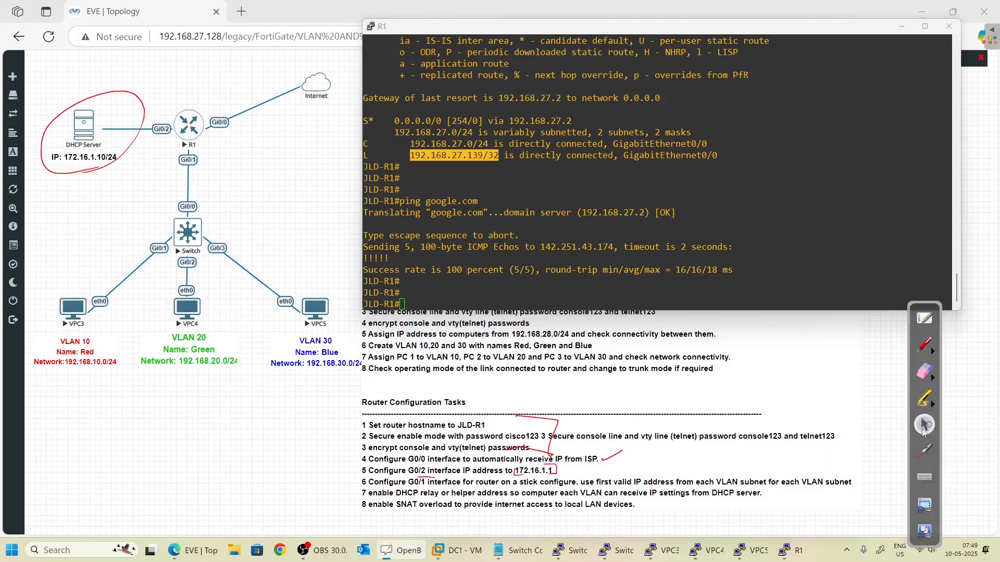
pyautogui.click(510, 261)
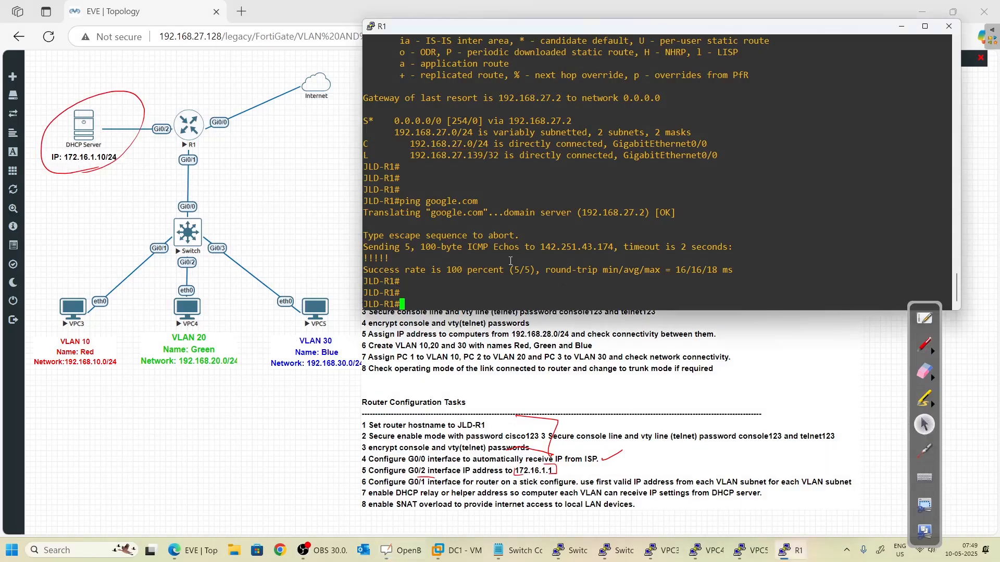
# - Enter configuration for R1's Gi0/2 and assign it 172.16.1.1 255.255.255.0
pyautogui.write('conf t')
pyautogui.press('Return')
pyautogui.write('inter')
pyautogui.press('Tab')
pyautogui.write('gi')
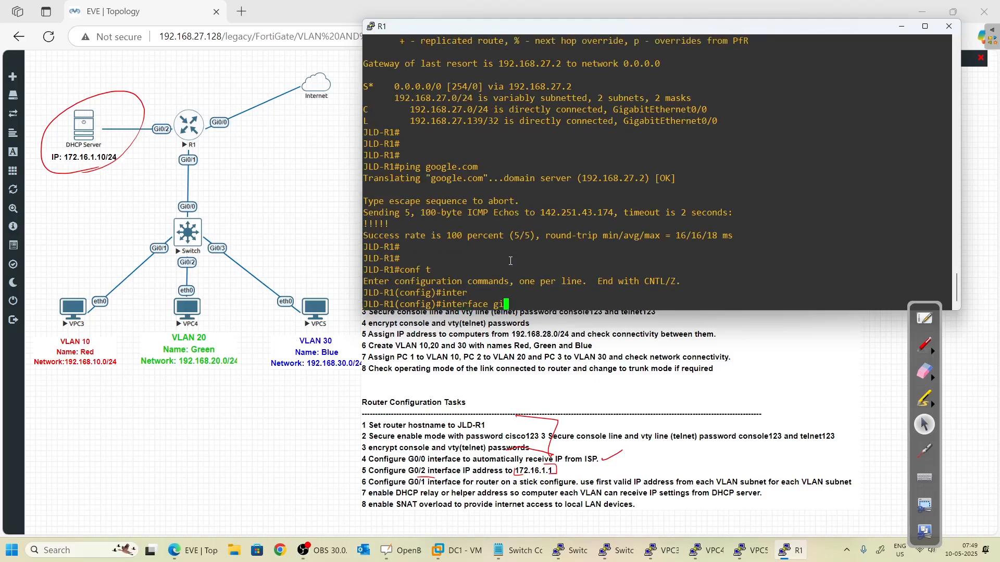
pyautogui.write(' 0/2')
pyautogui.press('Return')
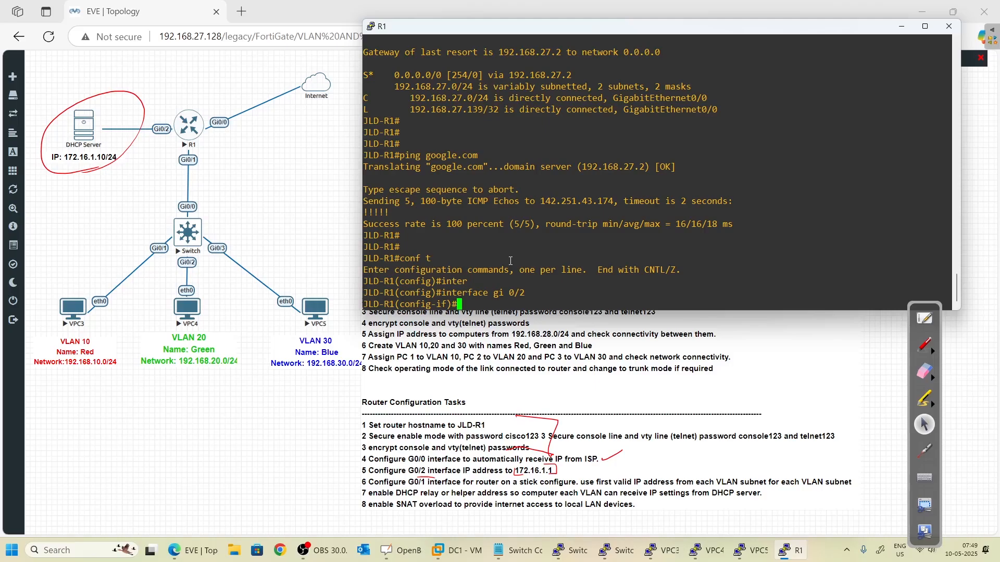
pyautogui.write('ip add')
pyautogui.press('Tab')
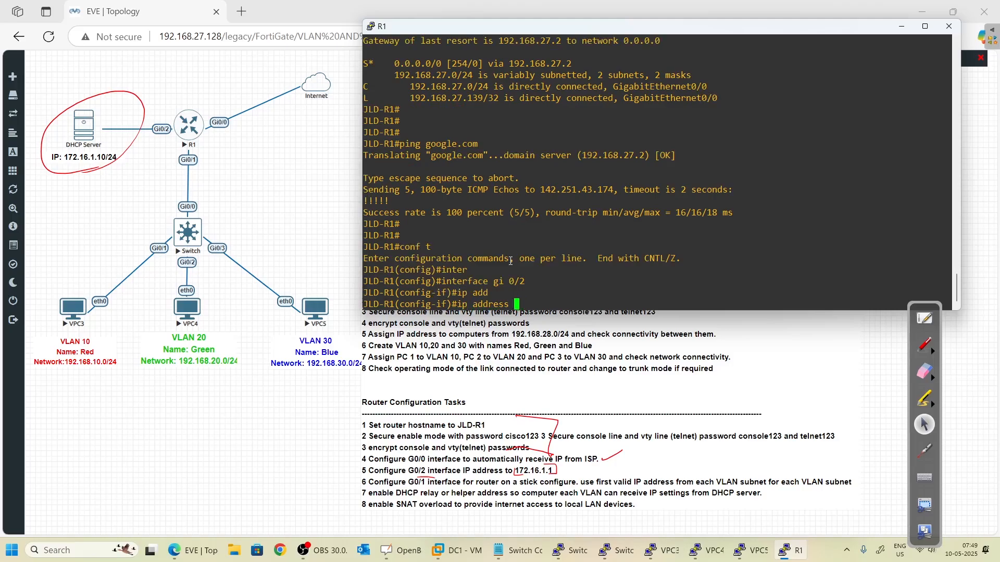
pyautogui.write('172.16.1.1 255.255.255.0')
pyautogui.press('Return')
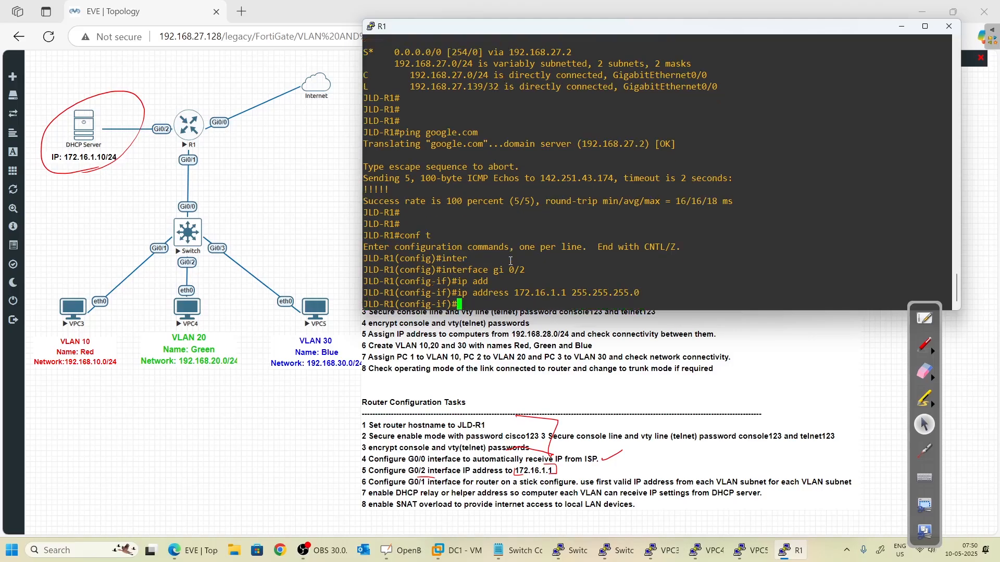
# - Set the Gi0/2 description to 'Connected DHCP Server'
pyautogui.write('des')
pyautogui.press('Tab')
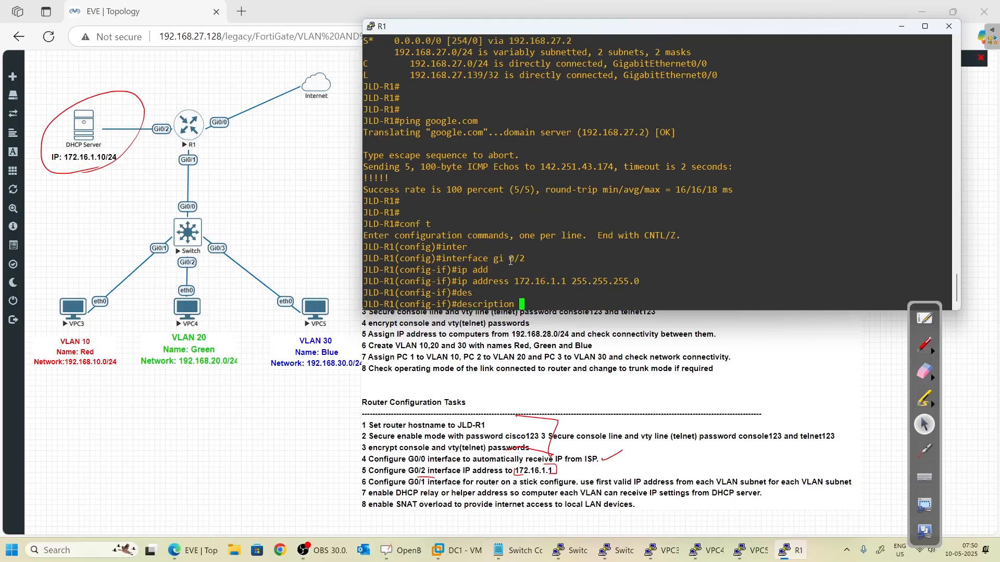
pyautogui.press('Return')
pyautogui.write('config-if)#con')
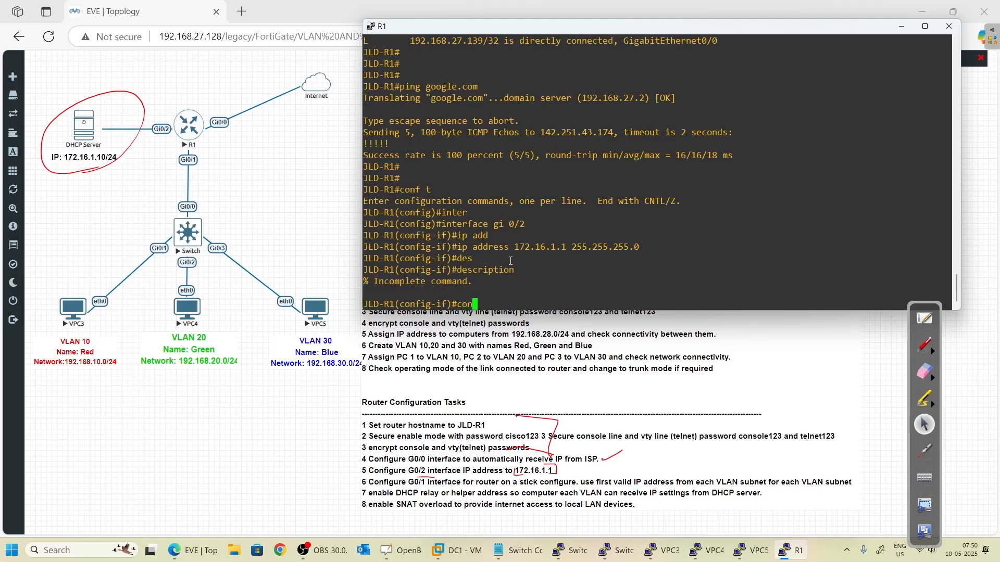
pyautogui.press('Up')
pyautogui.write('Connected')
pyautogui.press('Return')
pyautogui.write('DJ')
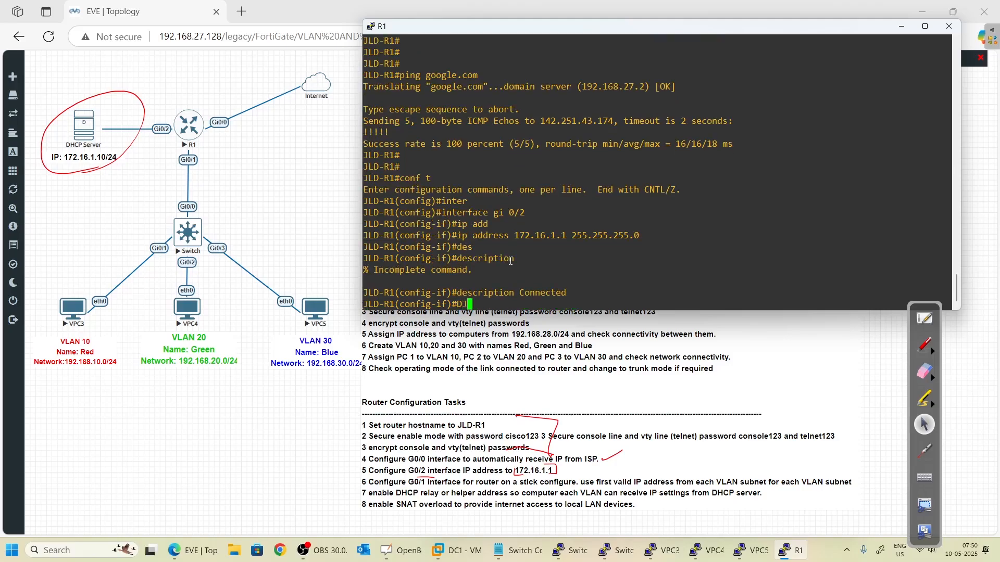
pyautogui.press('Up')
pyautogui.write('DH')
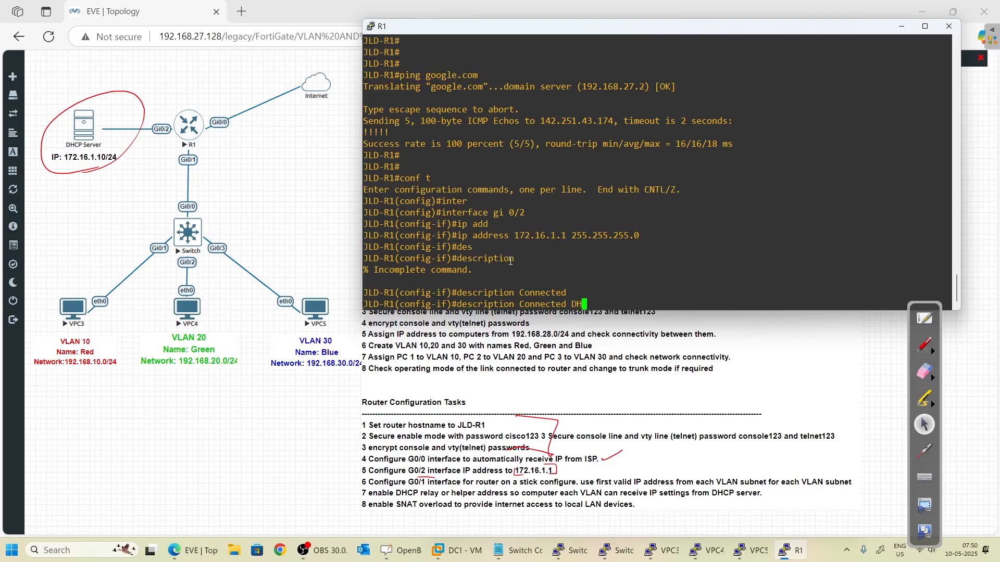
pyautogui.write('CP Server')
pyautogui.press('Return')
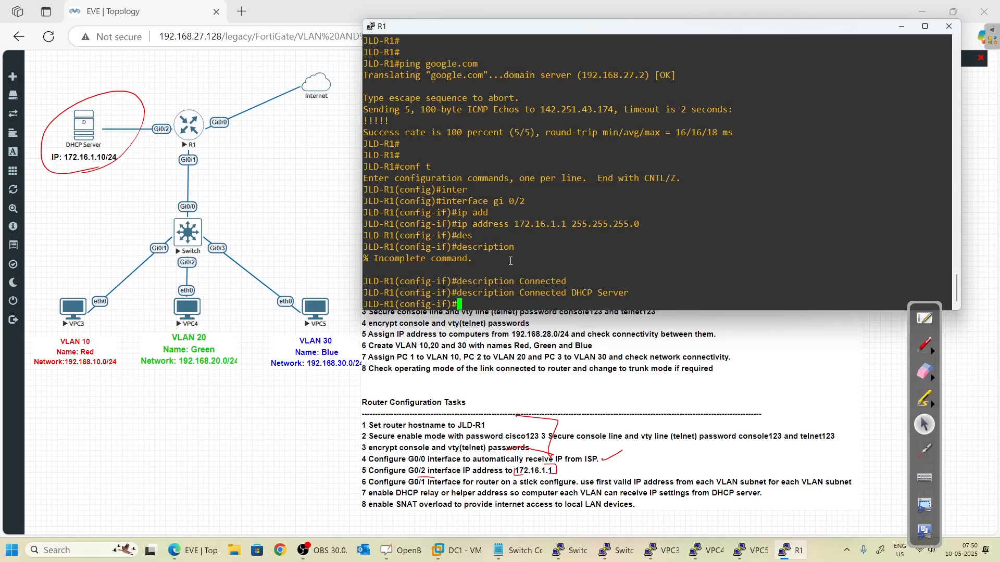
# - Enable Gi0/2, exit configuration mode and ping the DHCP Server at 172.16.1.10
pyautogui.write('no shut')
pyautogui.press('Return')
pyautogui.write('exit')
pyautogui.press('Return')
pyautogui.write('exit')
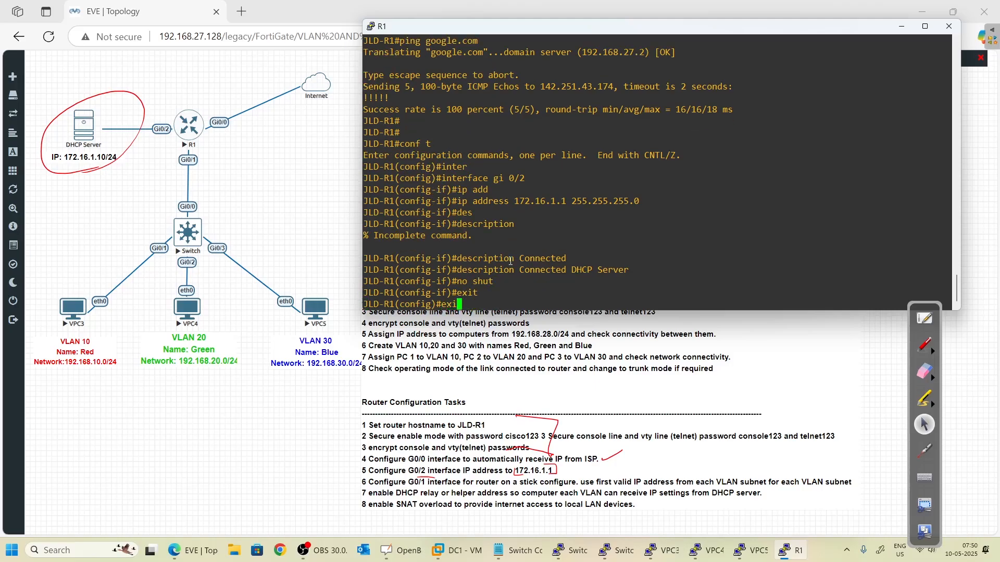
pyautogui.press('Return')
pyautogui.press('Return')
pyautogui.press('Return')
pyautogui.write('p')
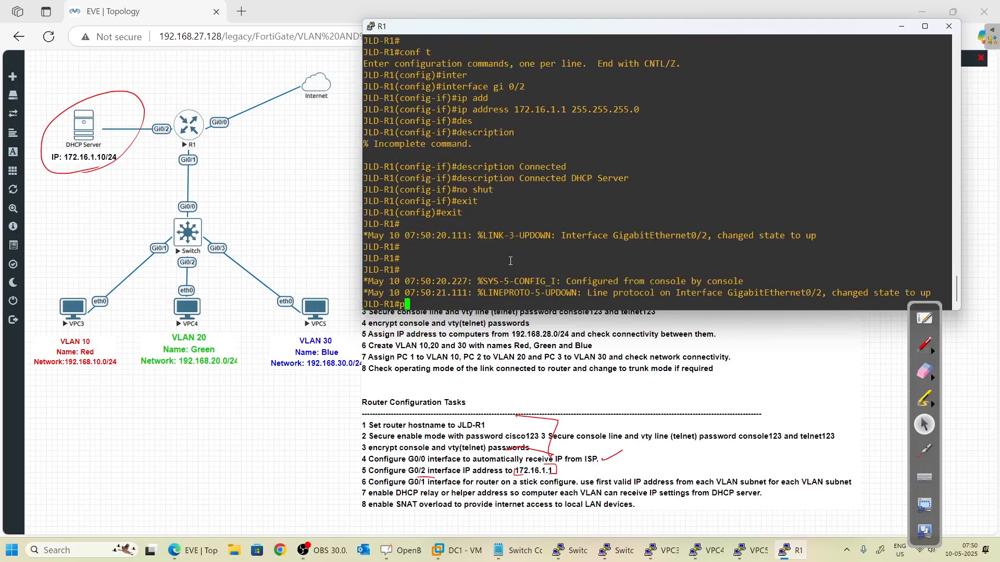
pyautogui.write('ing 172.16.1.10')
pyautogui.press('Return')
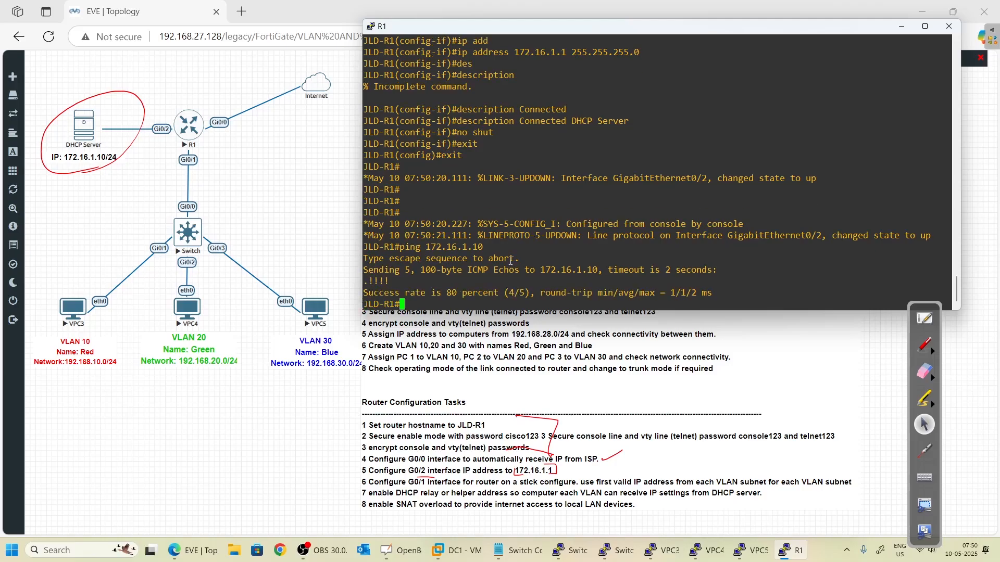
# - Rerun the ping to 172.16.1.10 to confirm the DHCP Server responds
pyautogui.press('Up')
pyautogui.press('Return')
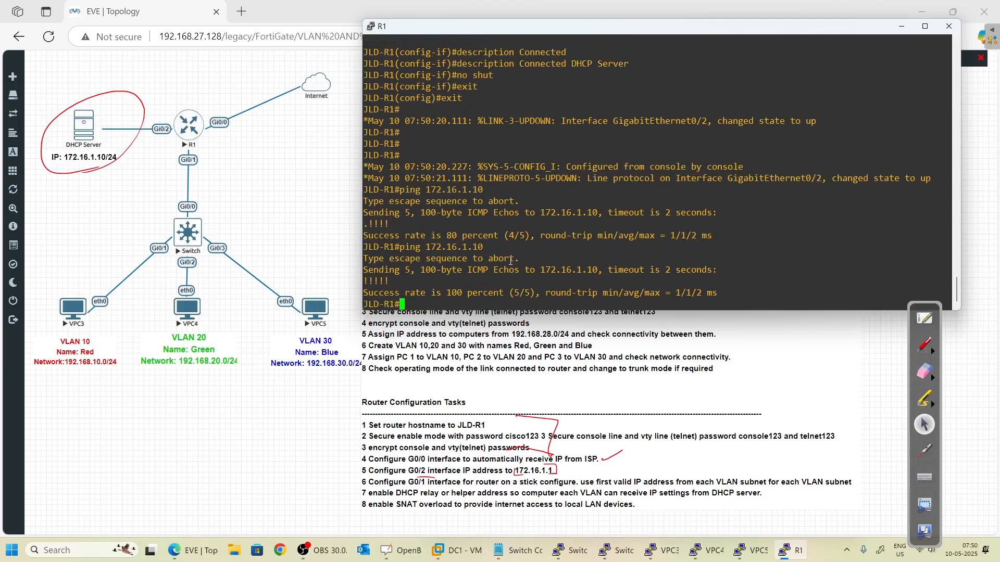
pyautogui.press('Return')
pyautogui.press('Return')
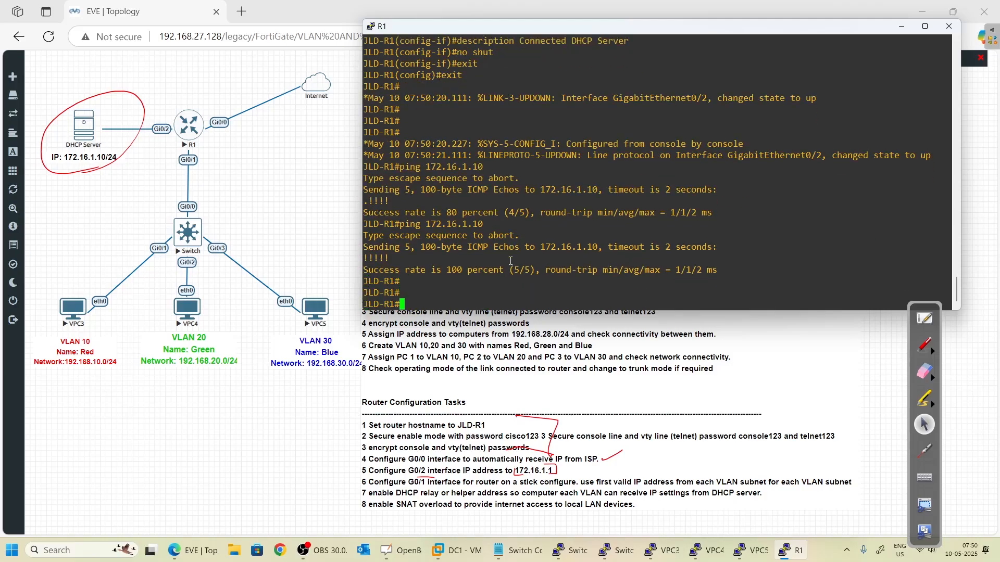
# - Tick R1's completed links in red and box the Gi0/1 to switch Gi0/0 link
pyautogui.click(922, 345)
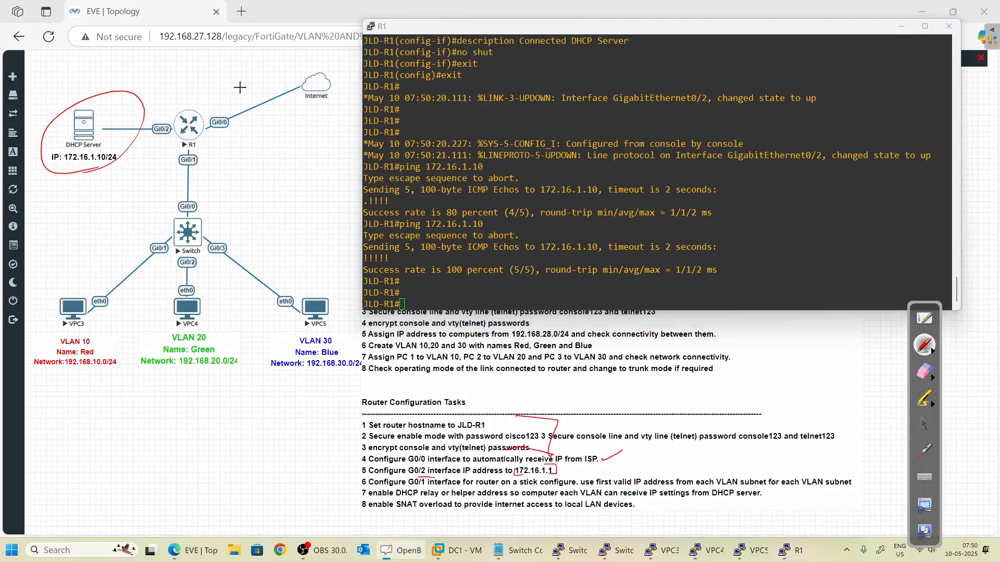
pyautogui.moveTo(227, 102); pyautogui.dragTo(258, 87)
pyautogui.moveTo(162, 101); pyautogui.dragTo(183, 95)
pyautogui.moveTo(171, 139); pyautogui.dragTo(203, 202)
pyautogui.moveTo(186, 130)
pyautogui.mouseDown()
pyautogui.moveTo(163, 174)
pyautogui.moveTo(204, 202)
pyautogui.mouseUp()
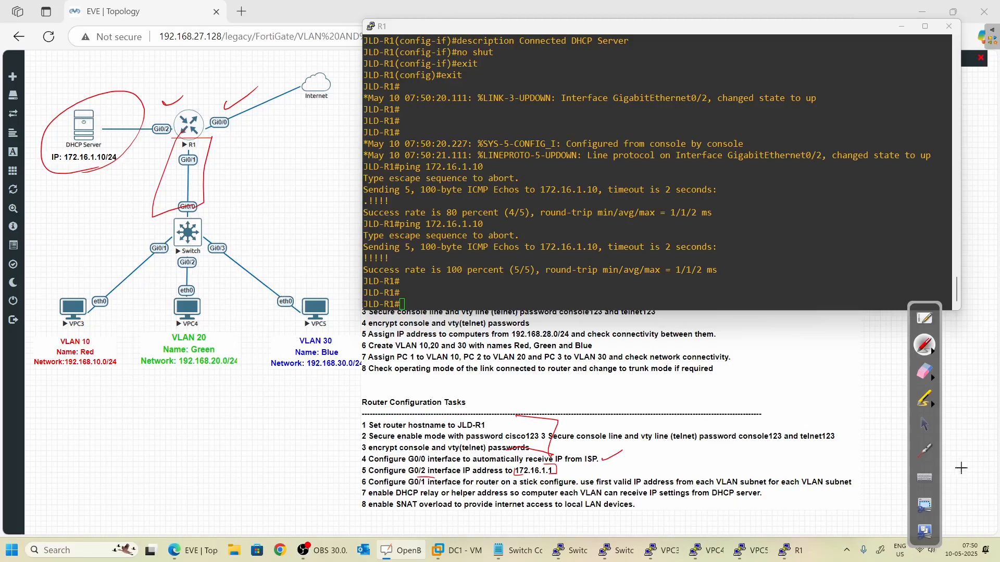
pyautogui.click(925, 426)
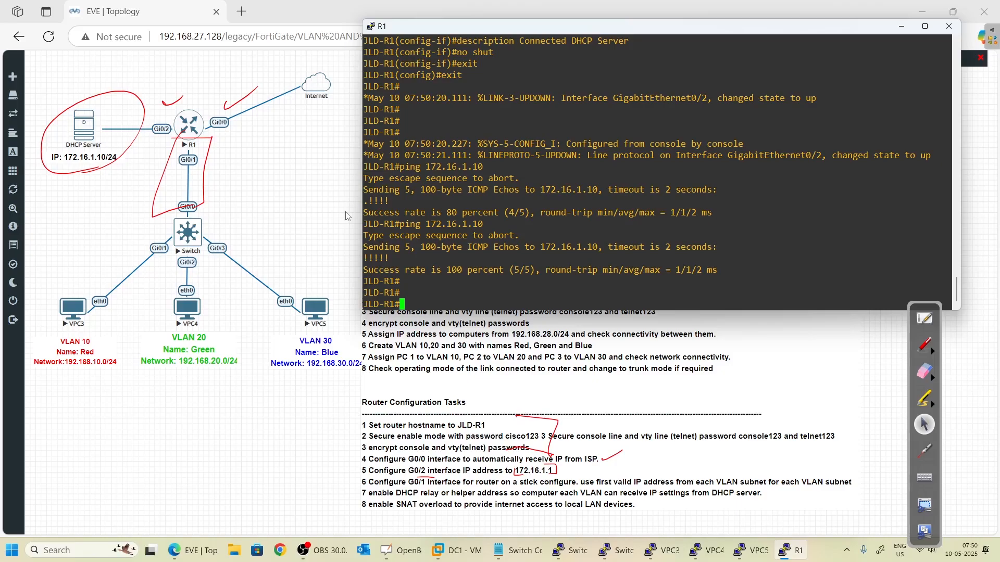
# - Enter global configuration on R1, briefly opening and leaving interface Gi0/1
pyautogui.press('Return')
pyautogui.press('Return')
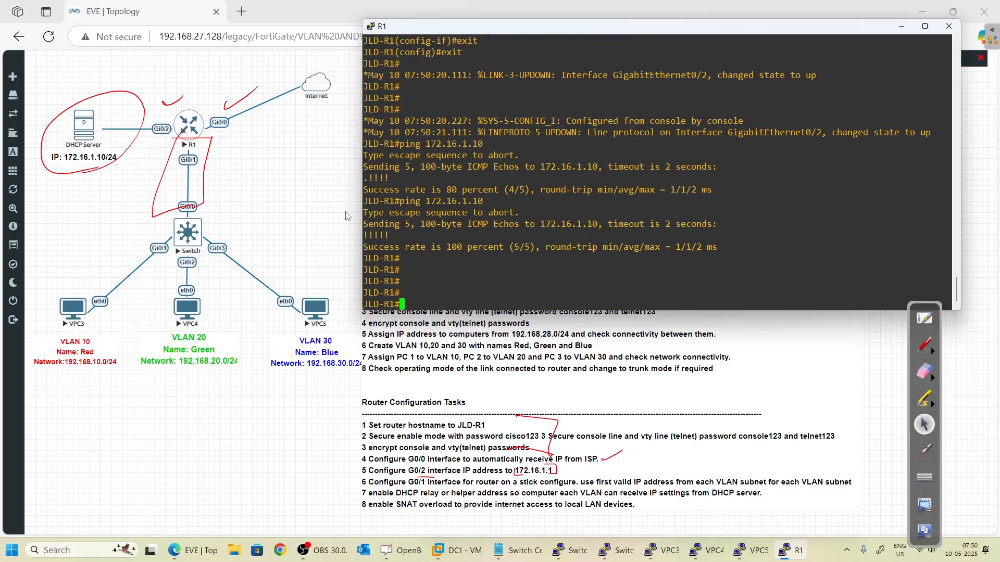
pyautogui.write('confi t')
pyautogui.press('Return')
pyautogui.write('i')
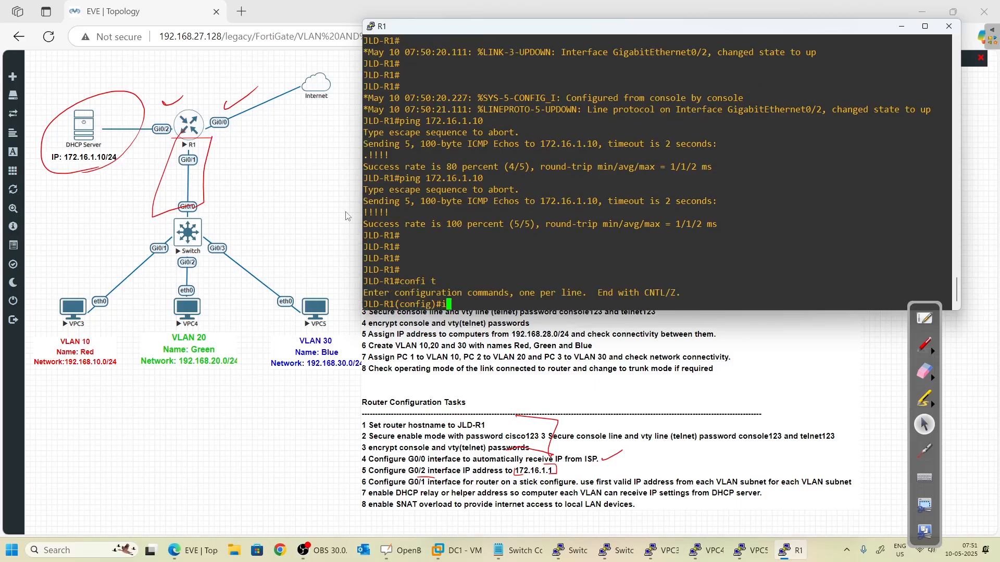
pyautogui.write('nter g0/1')
pyautogui.press('Return')
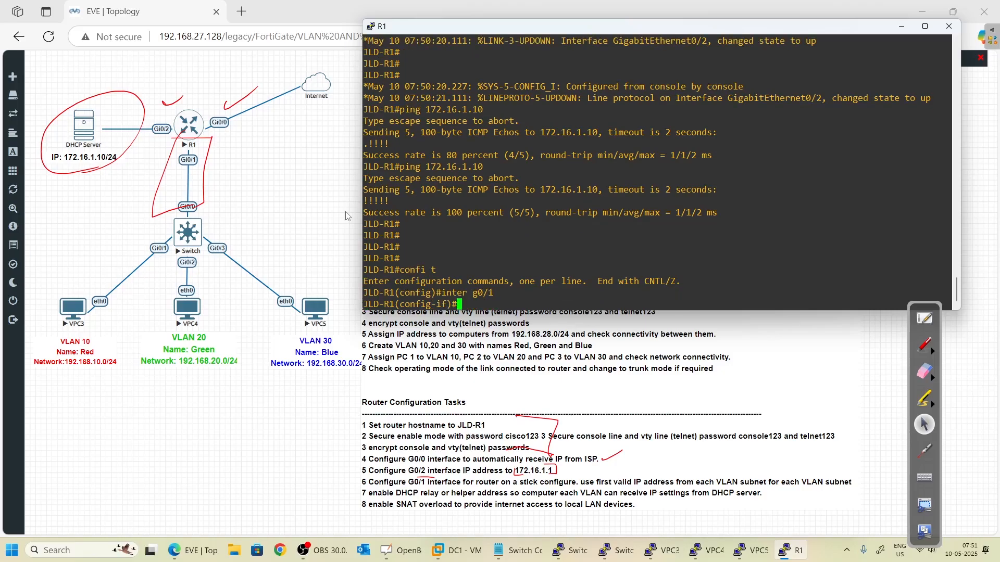
pyautogui.write('exit')
pyautogui.press('Return')
# - Create subinterface Gi0/1.10 and enter encapsulation dot1Q 10
pyautogui.write('inter')
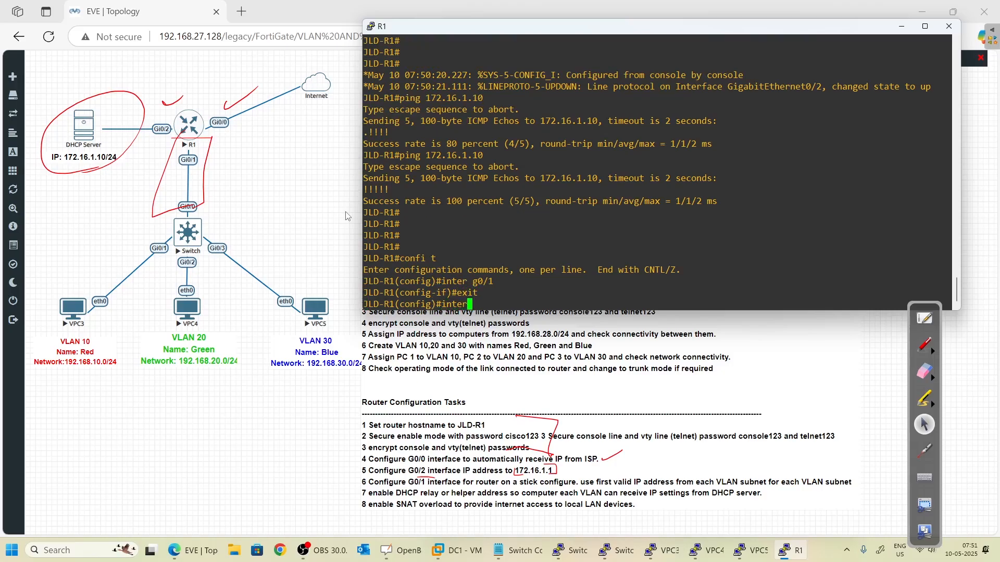
pyautogui.press('Tab')
pyautogui.write('gi')
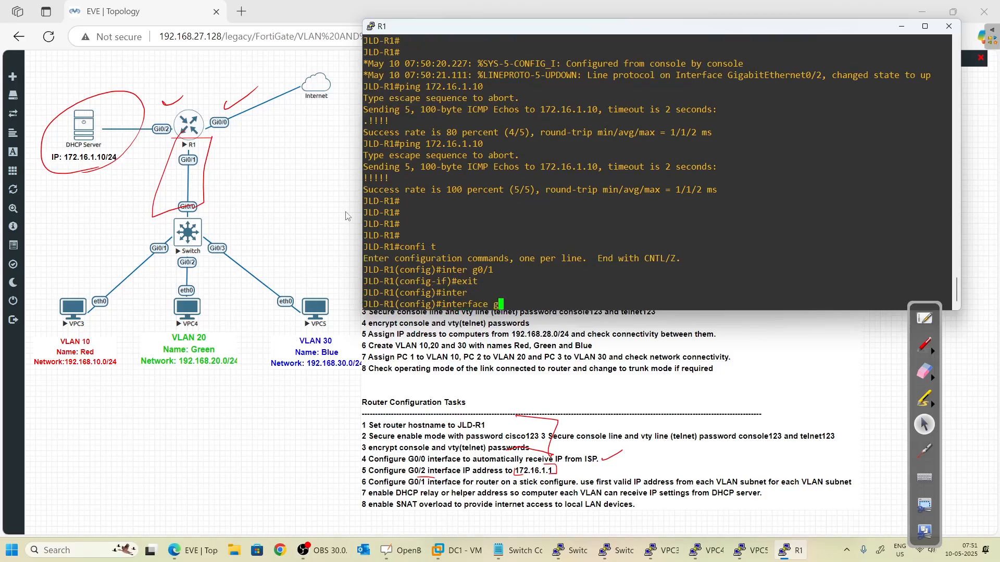
pyautogui.press('Tab')
pyautogui.write('0/1')
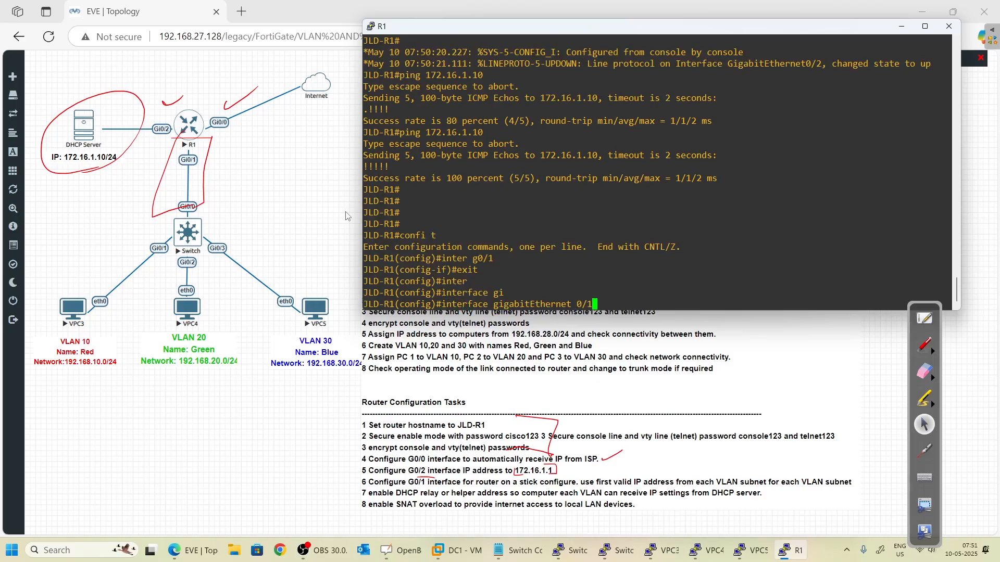
pyautogui.write('.10')
pyautogui.press('Return')
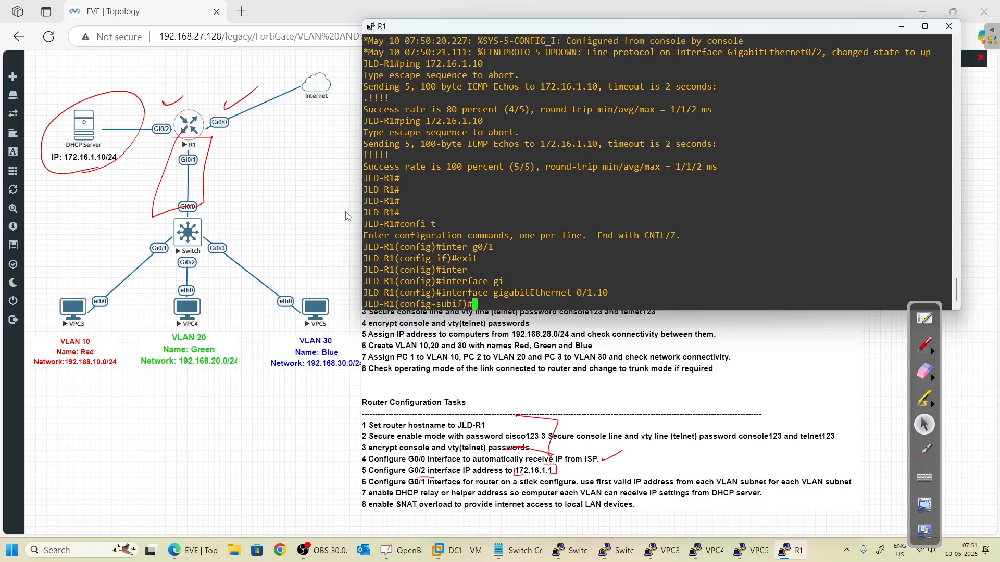
pyautogui.write('enc')
pyautogui.press('Tab')
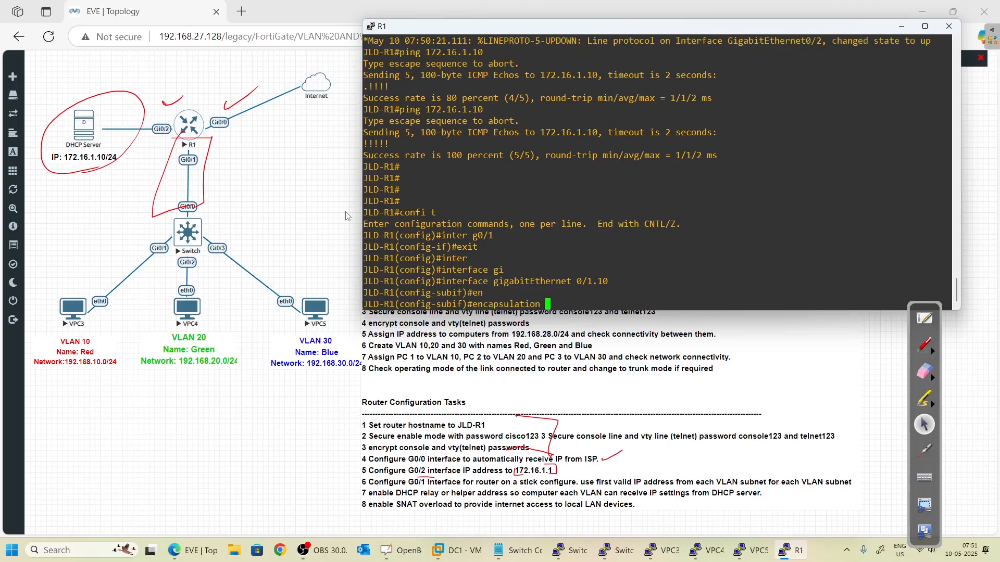
pyautogui.write('do')
pyautogui.press('Tab')
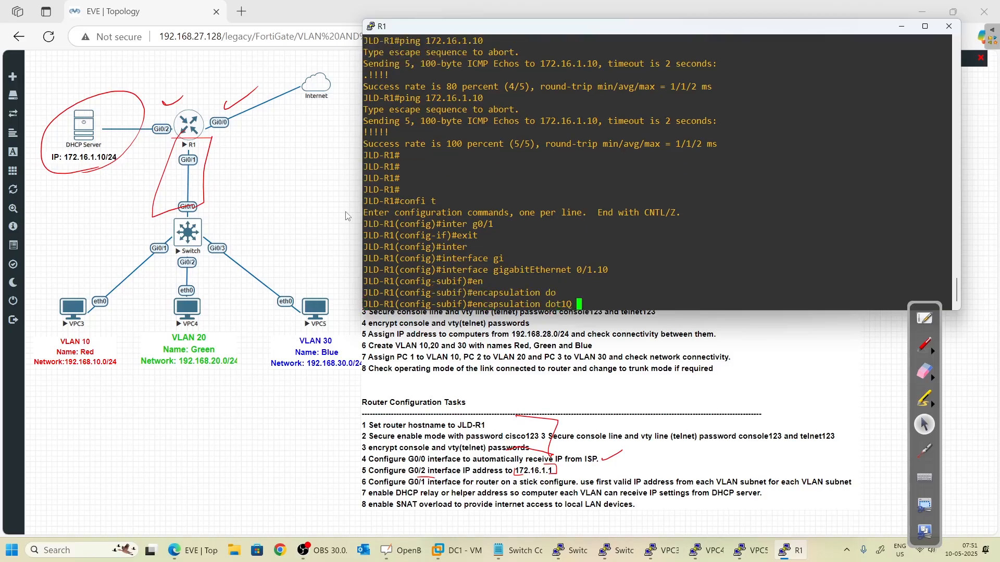
pyautogui.write('10')
# - Trace the VLAN 10 path from VPC3 to R1 in red, clear it, and apply dot1Q 10
pyautogui.click(924, 347)
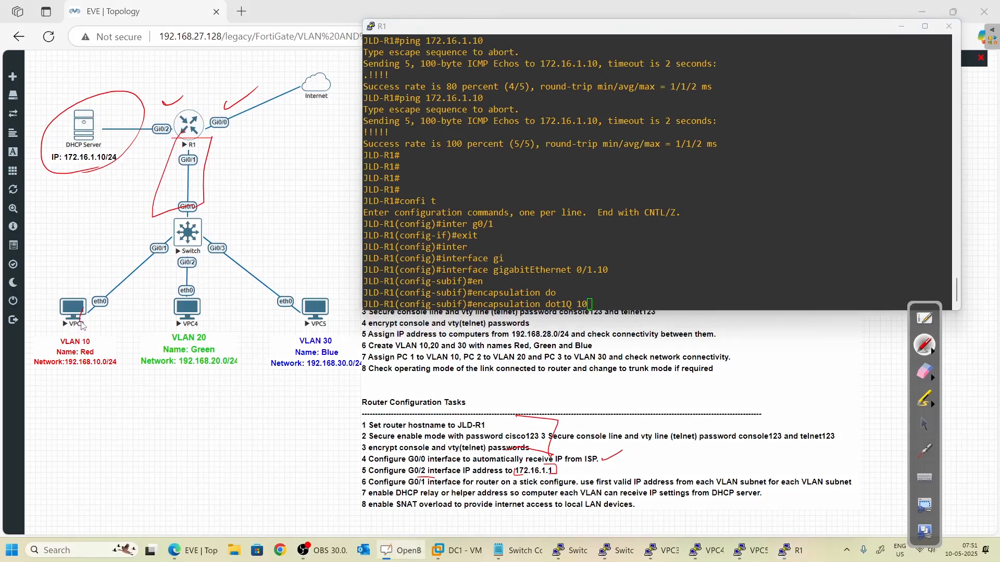
pyautogui.moveTo(82, 325)
pyautogui.mouseDown()
pyautogui.moveTo(170, 245)
pyautogui.moveTo(192, 151)
pyautogui.mouseUp()
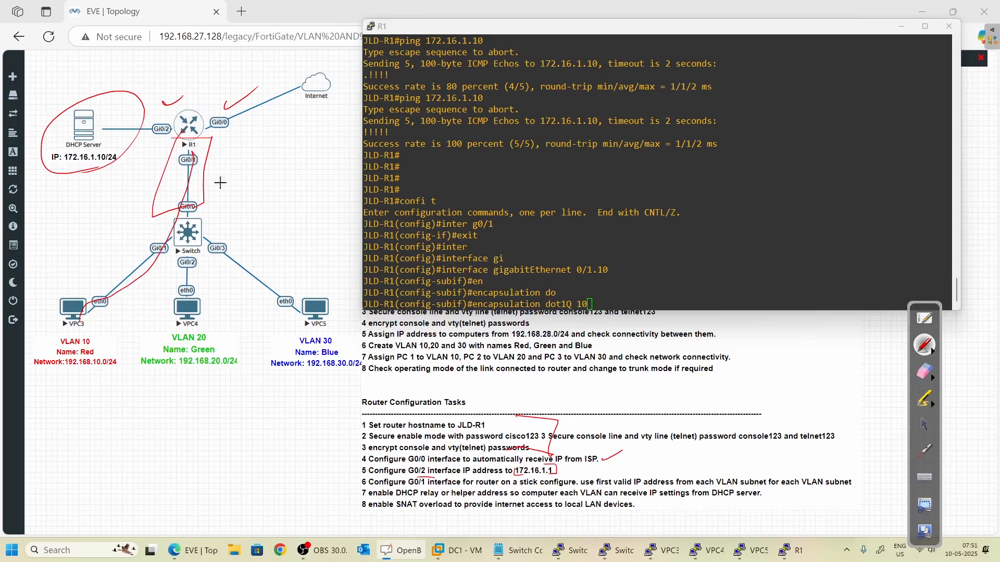
pyautogui.moveTo(597, 306)
pyautogui.mouseDown()
pyautogui.moveTo(623, 295)
pyautogui.moveTo(591, 297)
pyautogui.mouseUp()
pyautogui.click(928, 432)
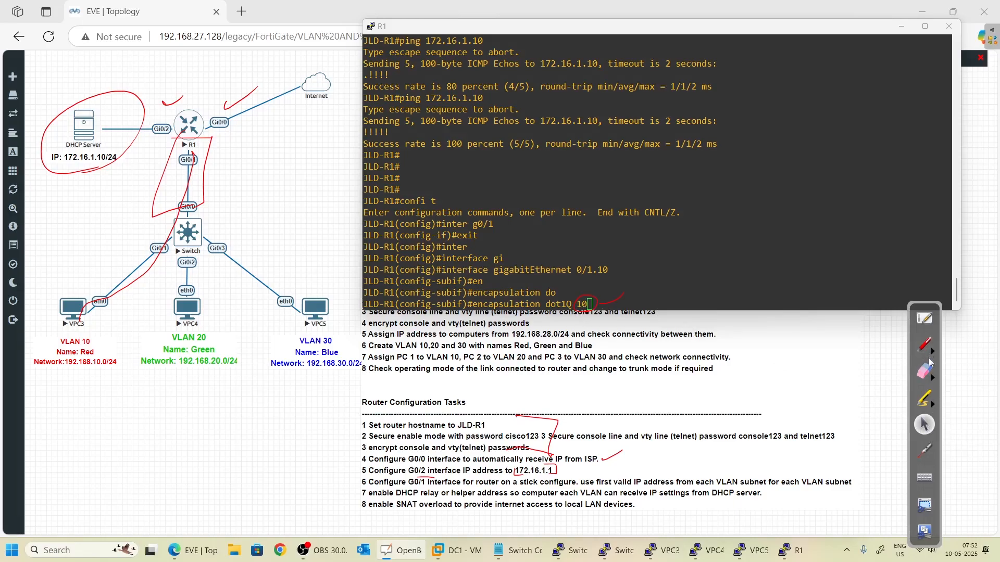
pyautogui.click(932, 379)
pyautogui.click(894, 385)
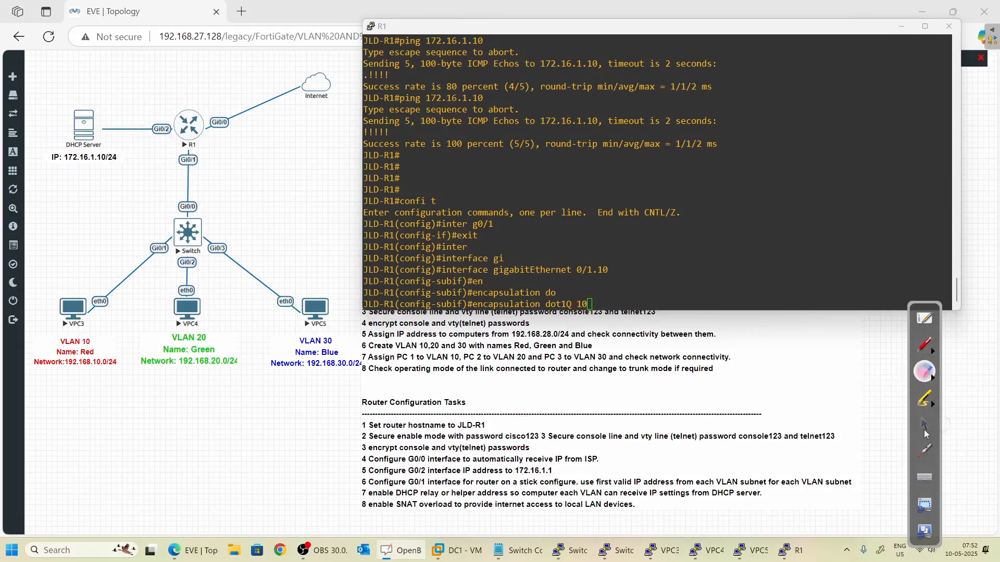
pyautogui.click(925, 432)
pyautogui.click(716, 272)
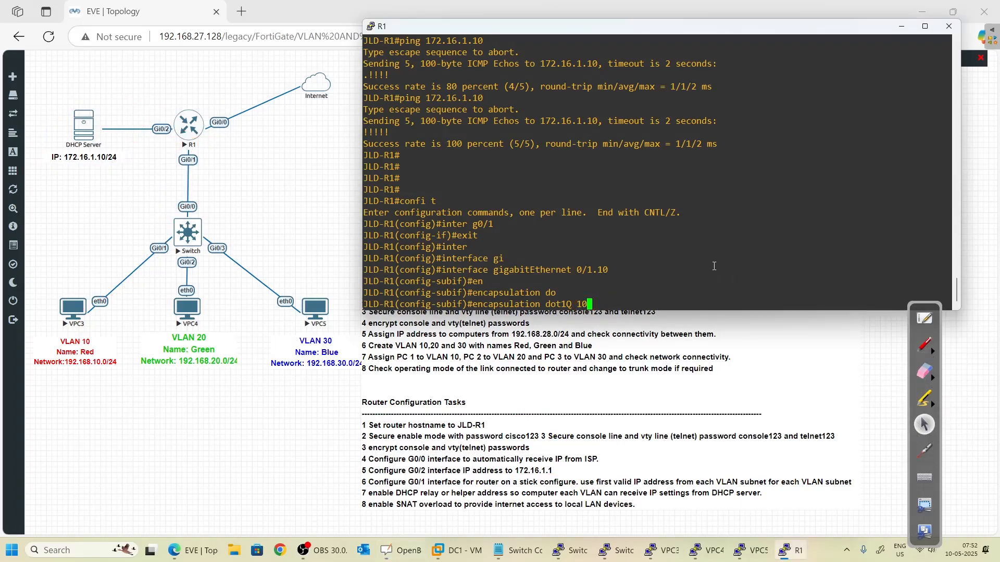
pyautogui.press('Return')
# - Mark the 192.168.10.0/24 network and give Gi0/1.10 address 192.168.10.1 255.255.255.0
pyautogui.write('ip add')
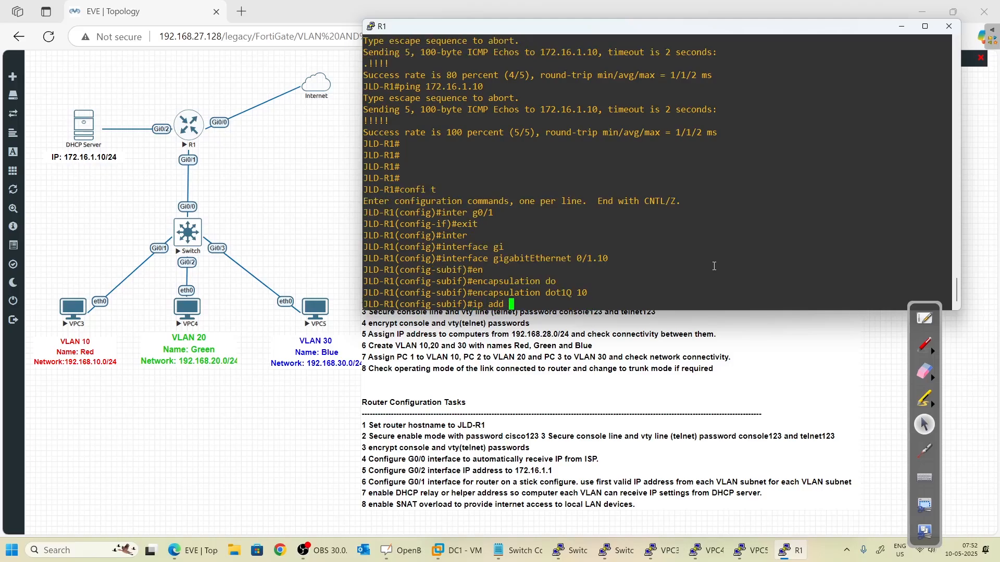
pyautogui.click(926, 345)
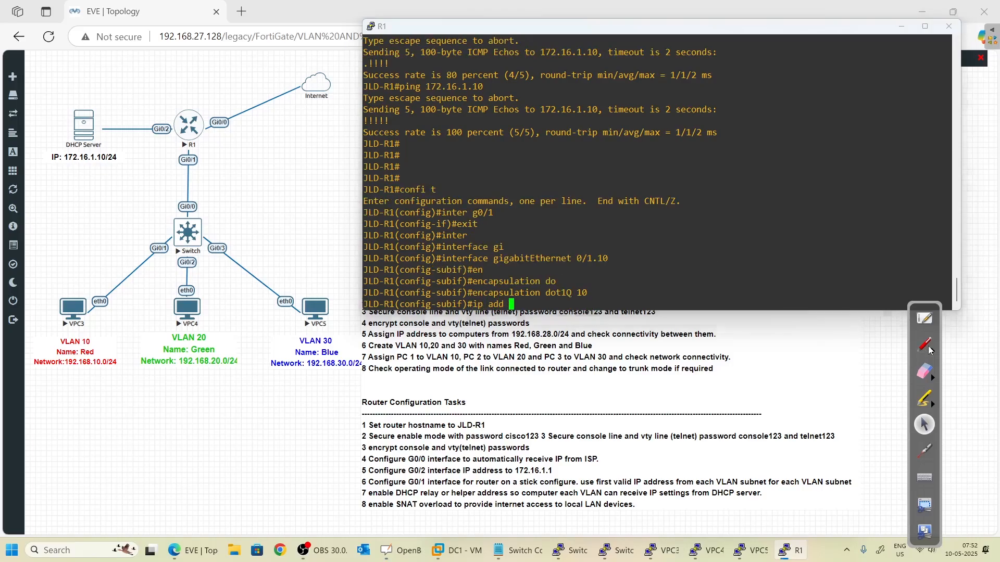
pyautogui.moveTo(120, 359); pyautogui.dragTo(130, 361)
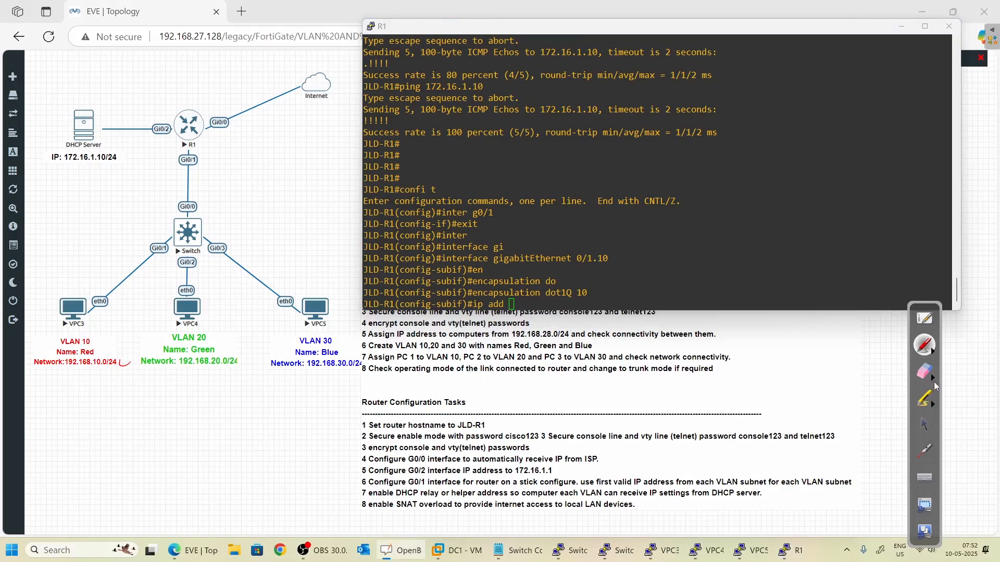
pyautogui.click(924, 424)
pyautogui.click(683, 227)
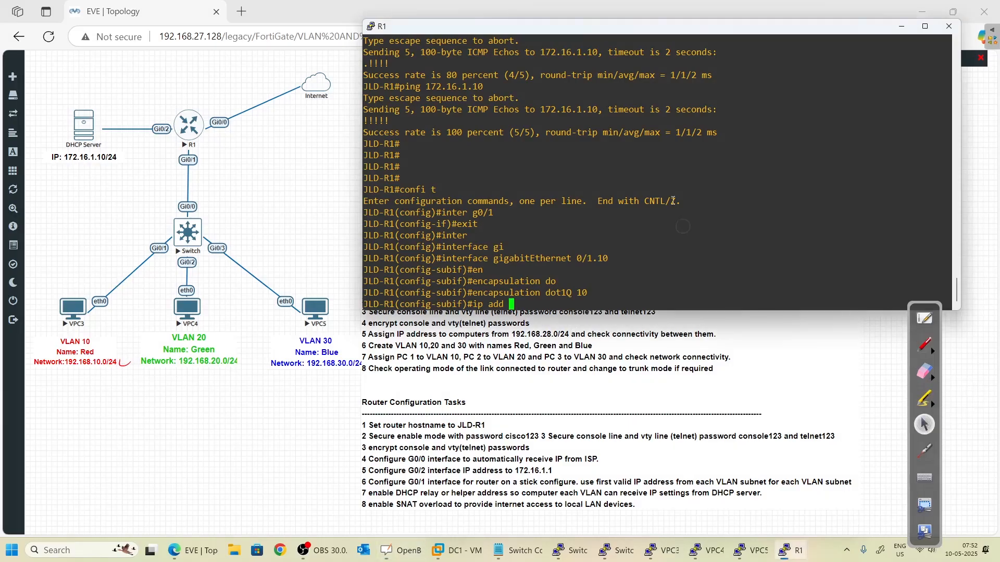
pyautogui.write('ip add 192.168.10..1')
pyautogui.press('BackSpace')
pyautogui.press('BackSpace')
pyautogui.write('1 255.255.255.0')
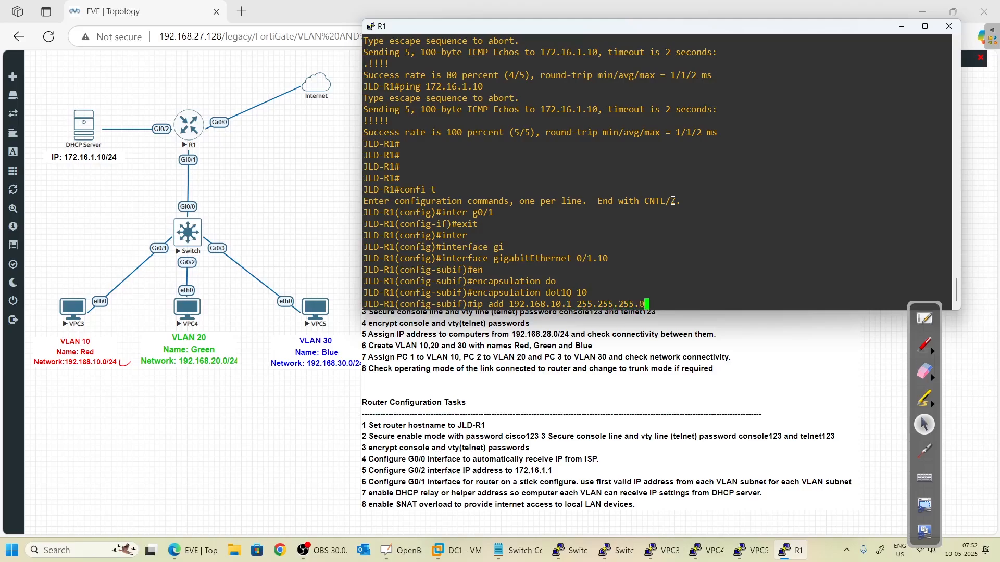
pyautogui.press('Return')
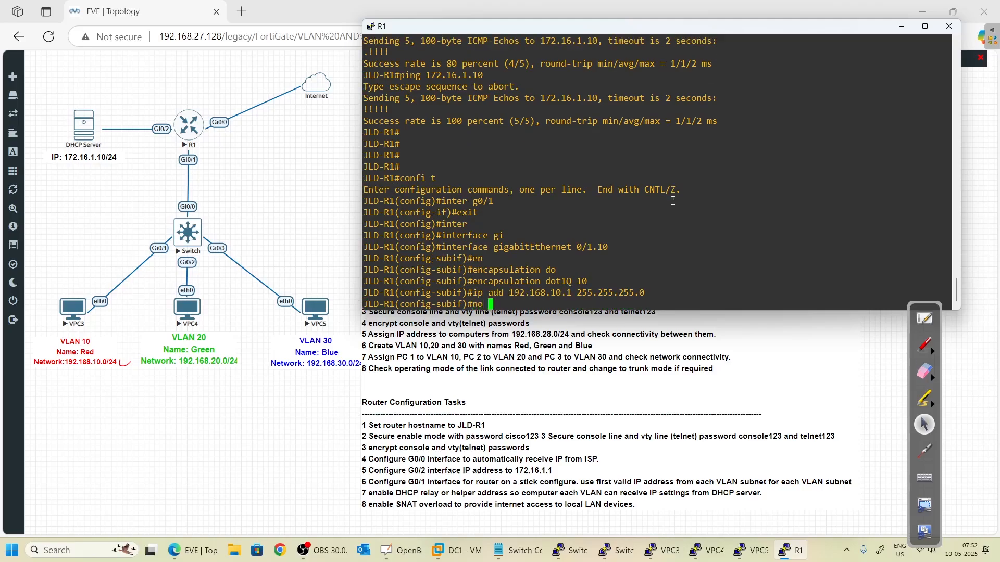
# - Enable Gi0/1.10 and return to global configuration
pyautogui.write('no shut')
pyautogui.press('Return')
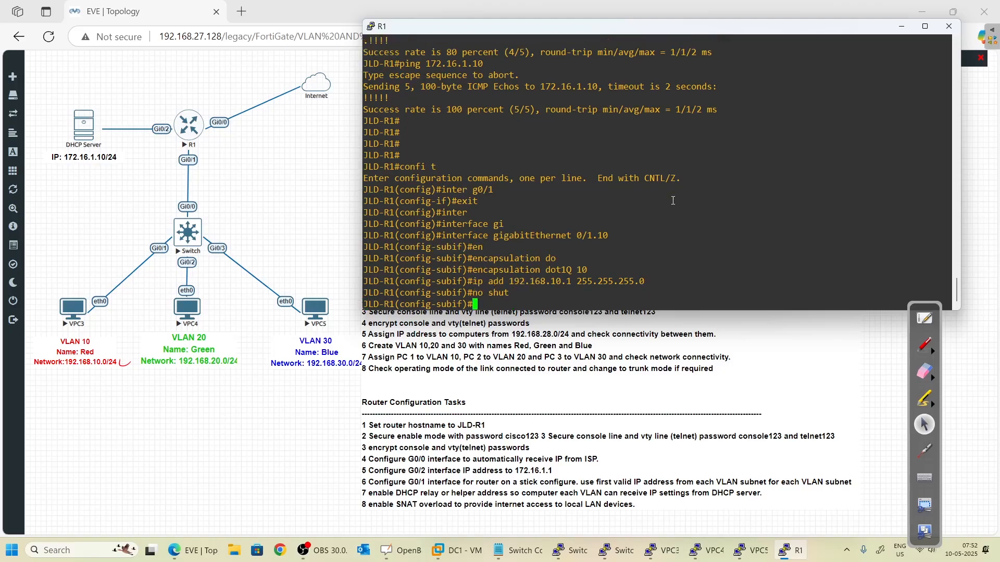
pyautogui.write('exit')
pyautogui.press('Return')
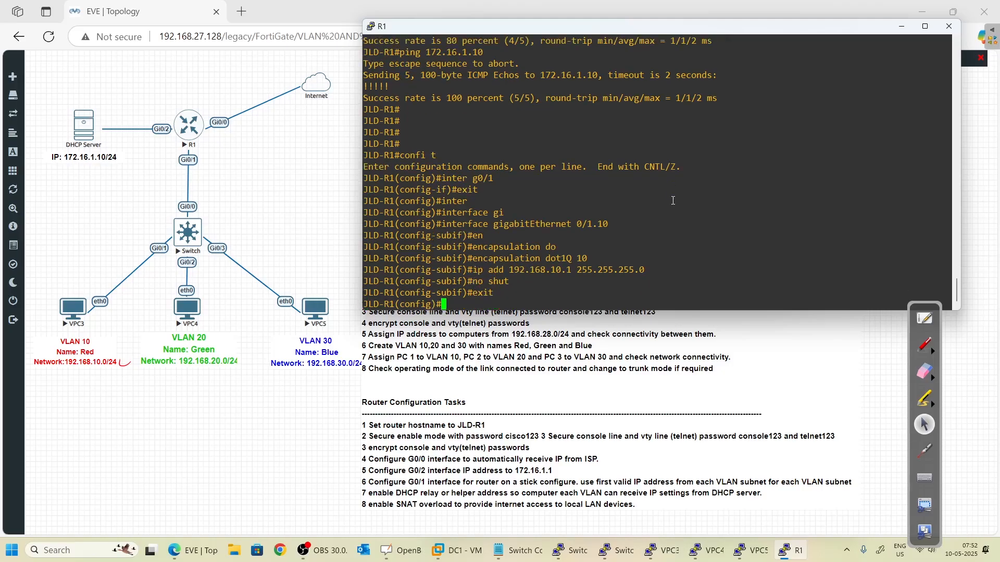
pyautogui.write('interface gigabitEthernet 0/1.10')
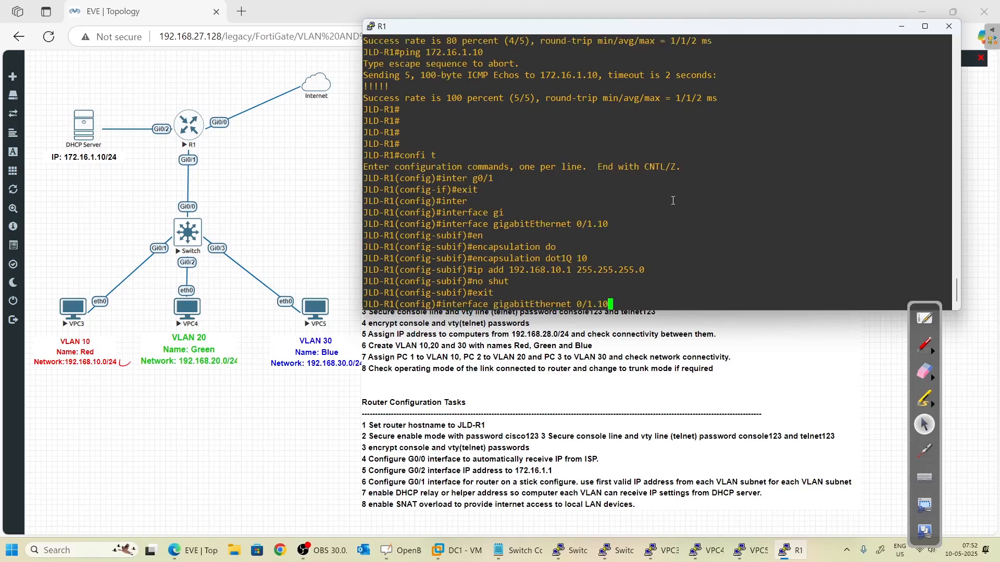
pyautogui.press('BackSpace')
pyautogui.press('BackSpace')
# - Open subinterface Gi0/1.20, circle and tick its .20 number in red, then clear the ink
pyautogui.write('20')
pyautogui.press('Return')
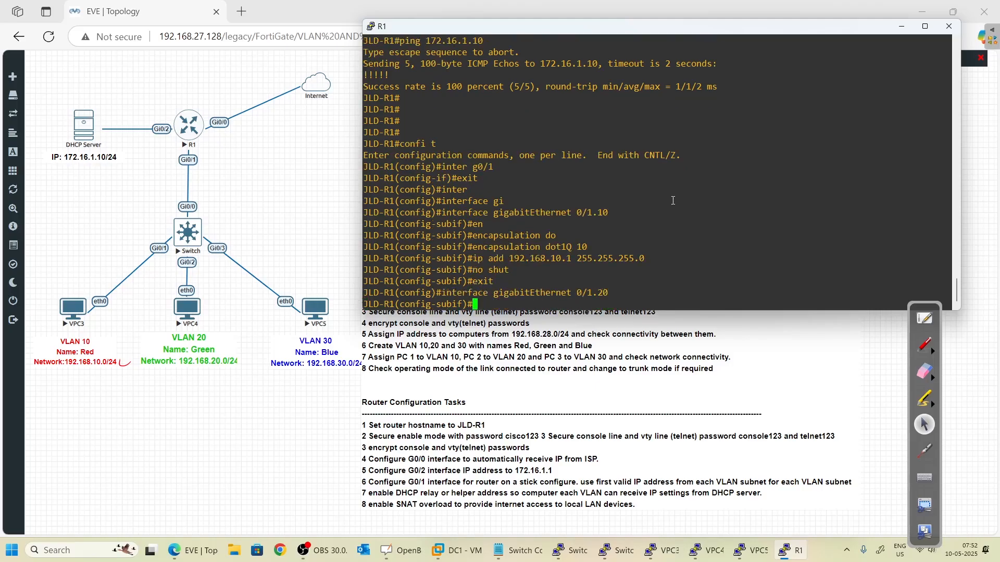
pyautogui.click(924, 345)
pyautogui.moveTo(619, 283)
pyautogui.mouseDown()
pyautogui.moveTo(591, 290)
pyautogui.moveTo(604, 302)
pyautogui.moveTo(621, 284)
pyautogui.mouseUp()
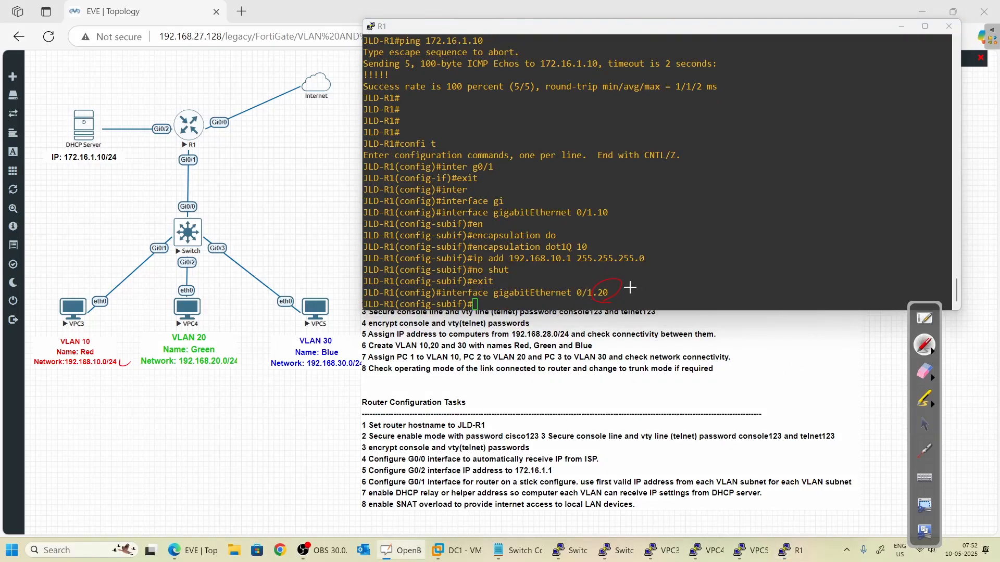
pyautogui.moveTo(631, 286); pyautogui.dragTo(651, 284)
pyautogui.click(924, 424)
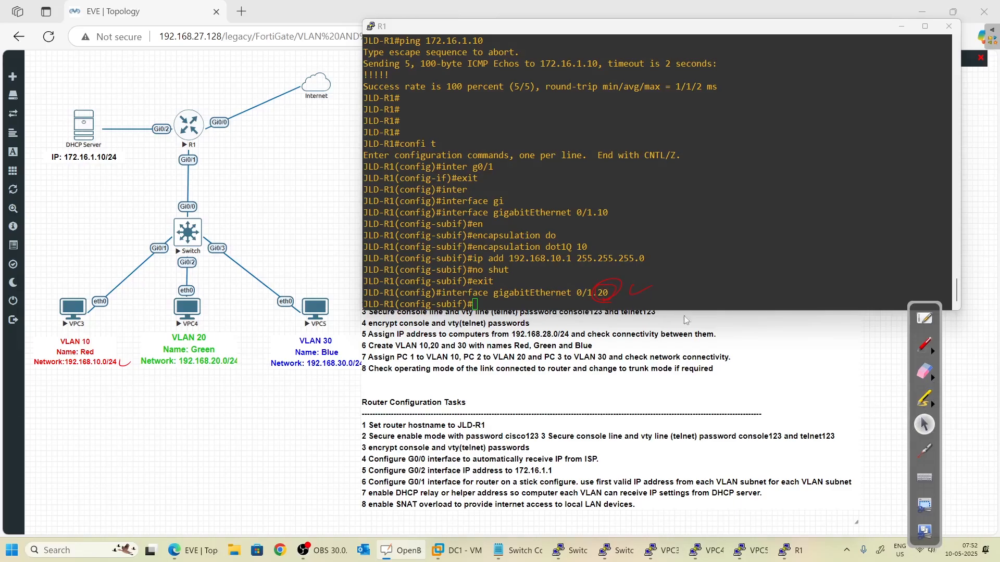
pyautogui.click(934, 376)
pyautogui.click(895, 381)
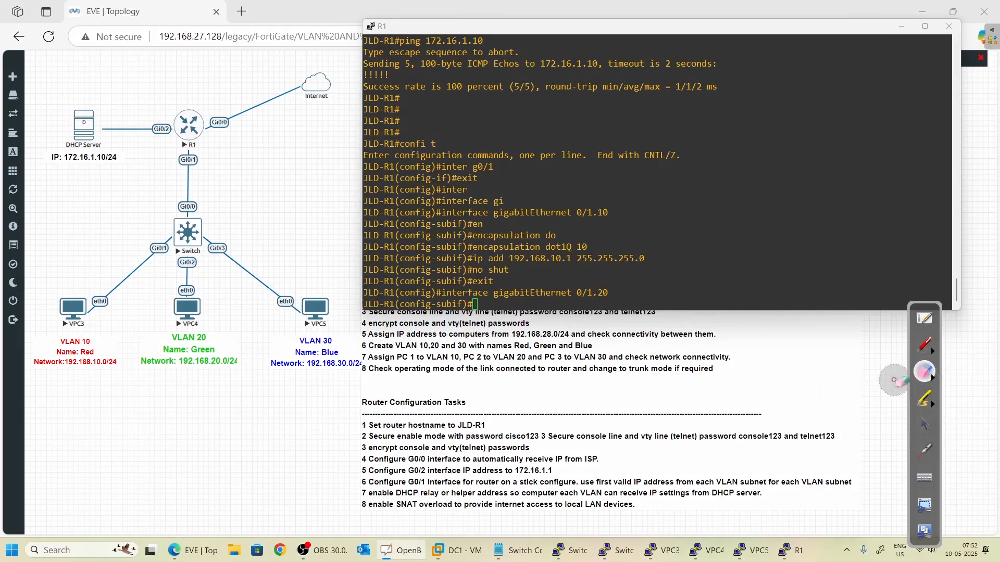
pyautogui.click(923, 424)
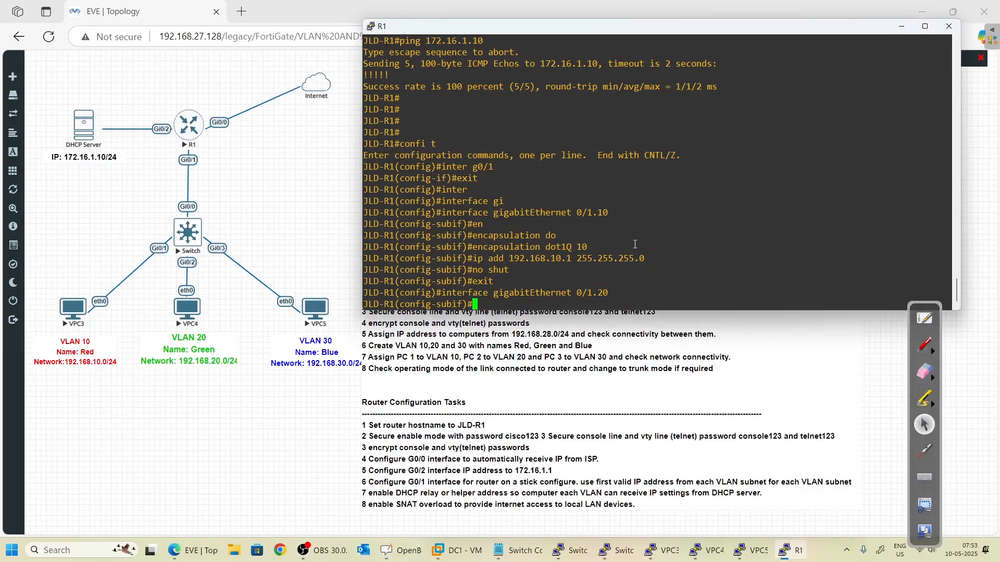
# - Tag Gi0/1.20 with encapsulation dot1Q 20
pyautogui.press('Return')
pyautogui.press('Return')
pyautogui.write('en')
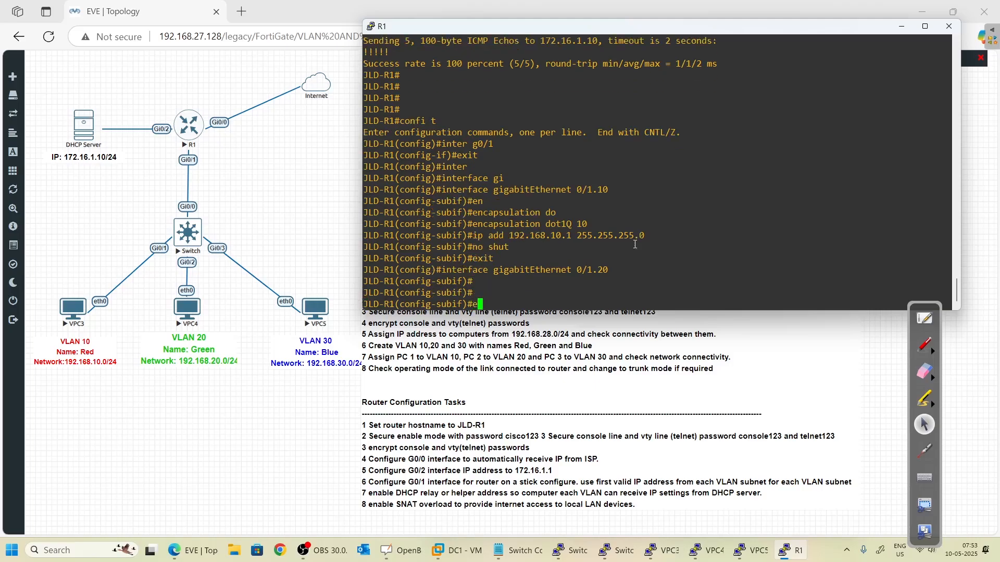
pyautogui.press('Tab')
pyautogui.write('do')
pyautogui.press('Tab')
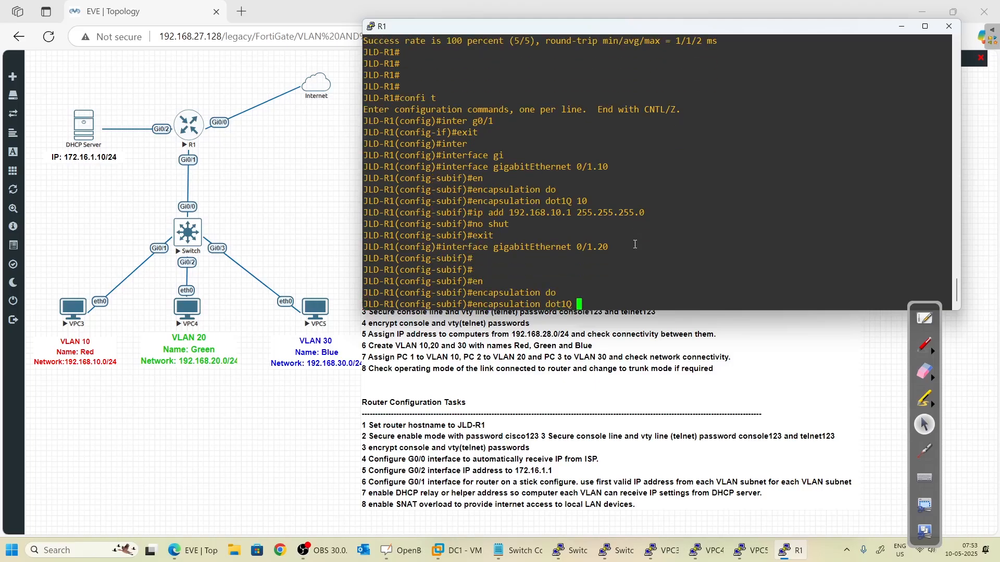
pyautogui.write('20')
pyautogui.press('Return')
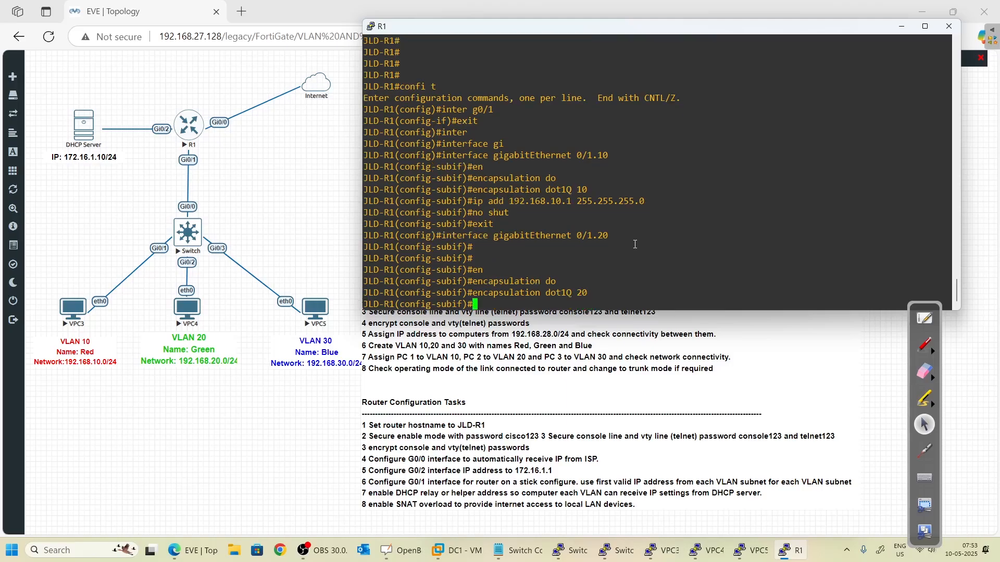
# - Assign Gi0/1.20 the gateway address 192.168.20.1 255.255.255.0
pyautogui.write('ip add 192.168.10.')
pyautogui.press('Left')
pyautogui.press('Left')
pyautogui.press('BackSpace')
pyautogui.write('2')
pyautogui.press('Right')
pyautogui.press('Right')
pyautogui.write('1 255.255.255.0')
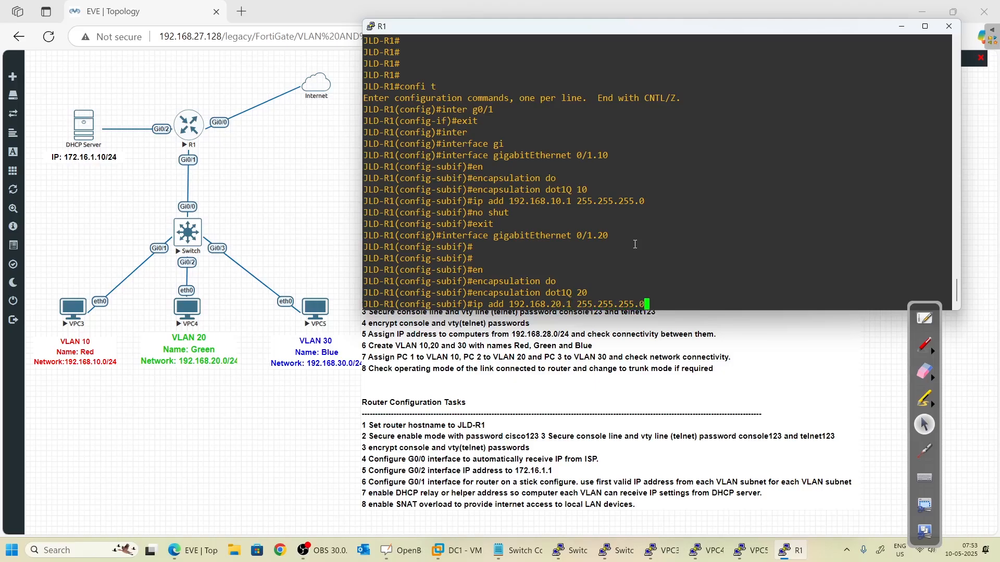
pyautogui.press('Return')
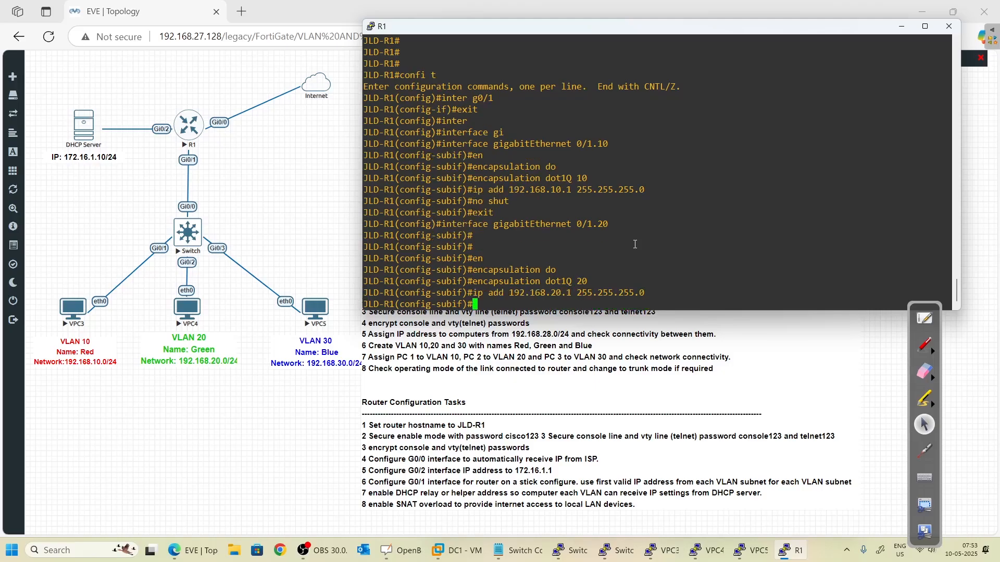
# - Enable Gi0/1.20 and return to global configuration
pyautogui.write('no shut')
pyautogui.press('Return')
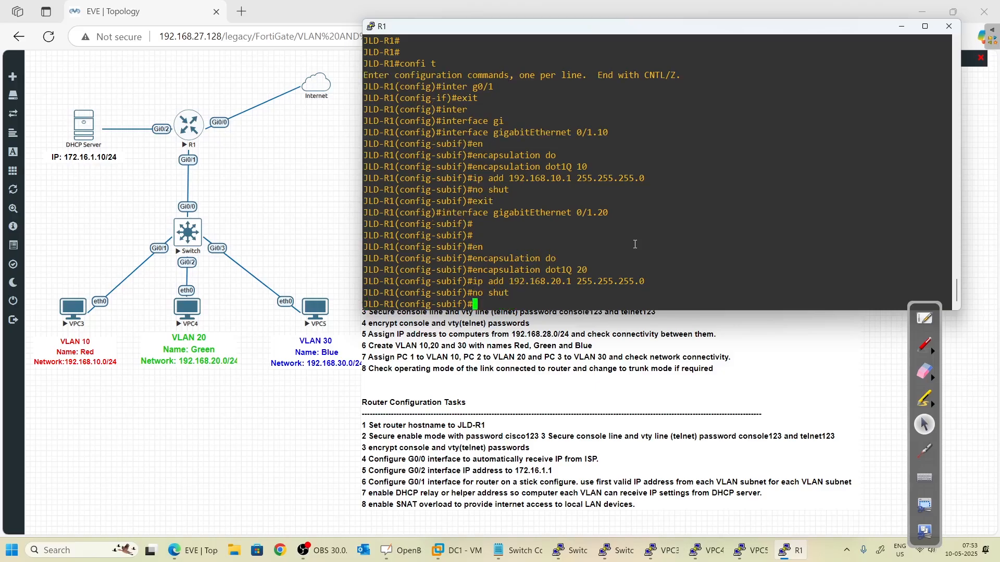
pyautogui.write('exit')
pyautogui.press('Return')
pyautogui.write('exi')
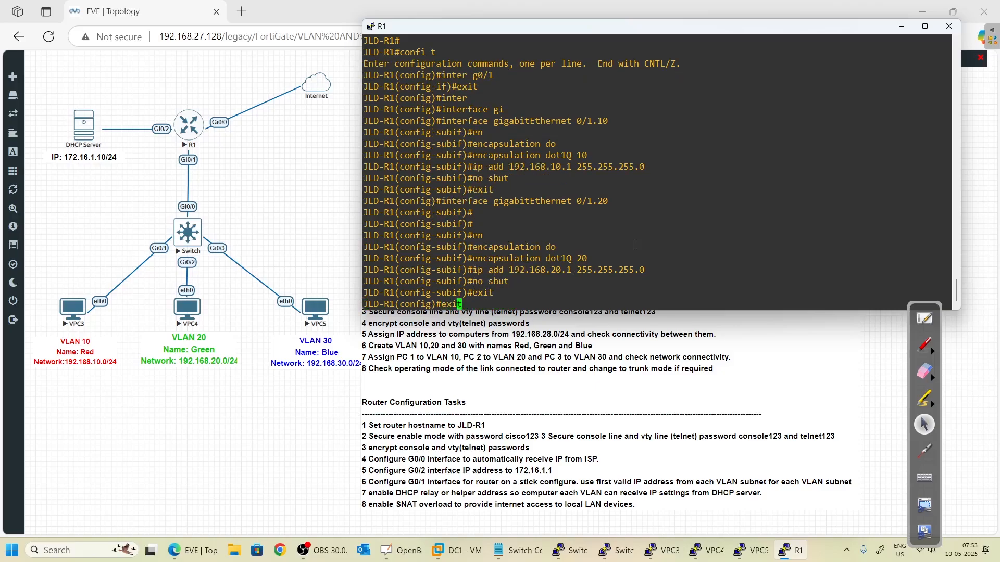
pyautogui.press('Up')
pyautogui.press('Up')
pyautogui.press('Up')
pyautogui.press('Up')
pyautogui.press('Up')
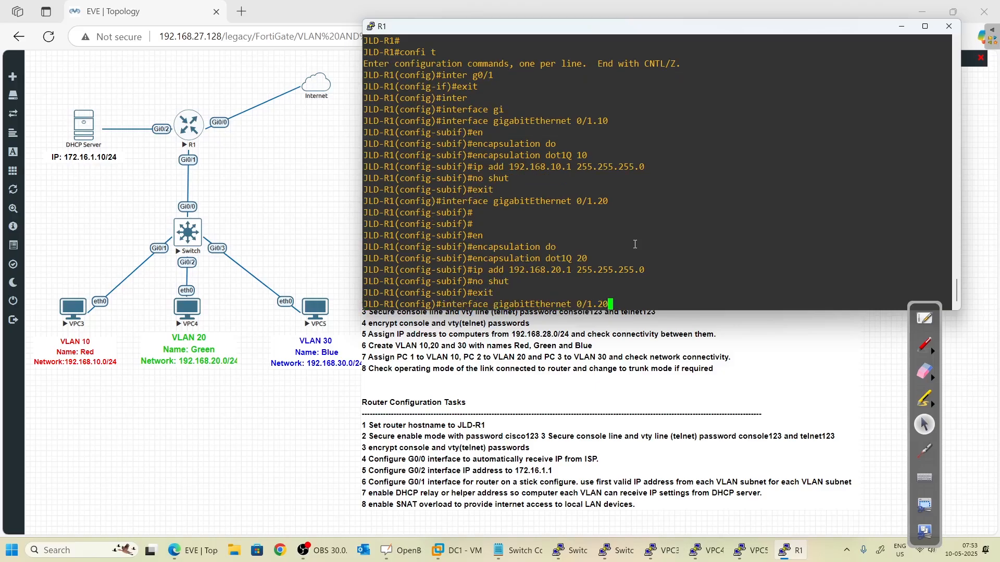
# - Open subinterface Gi0/1.30 and tag it with encapsulation dot1Q 30
pyautogui.press('BackSpace')
pyautogui.press('BackSpace')
pyautogui.write('30')
pyautogui.press('Return')
pyautogui.write('en')
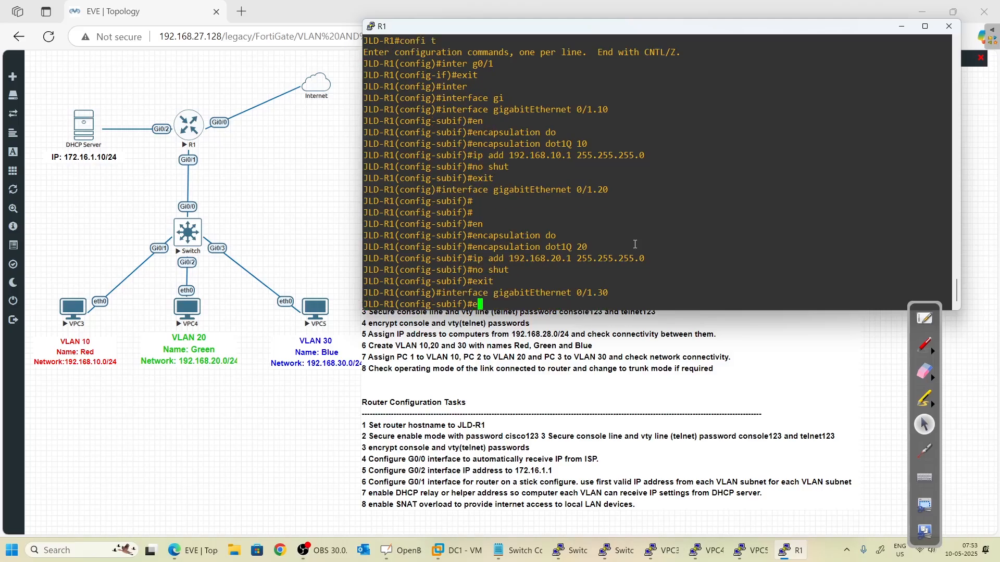
pyautogui.press('Tab')
pyautogui.write('do')
pyautogui.press('Tab')
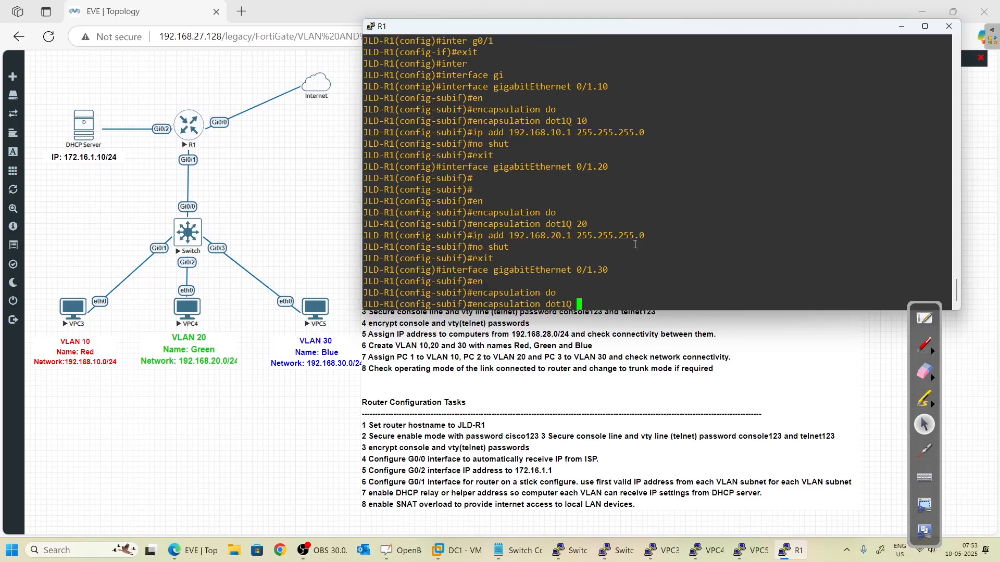
pyautogui.write('30')
pyautogui.press('Return')
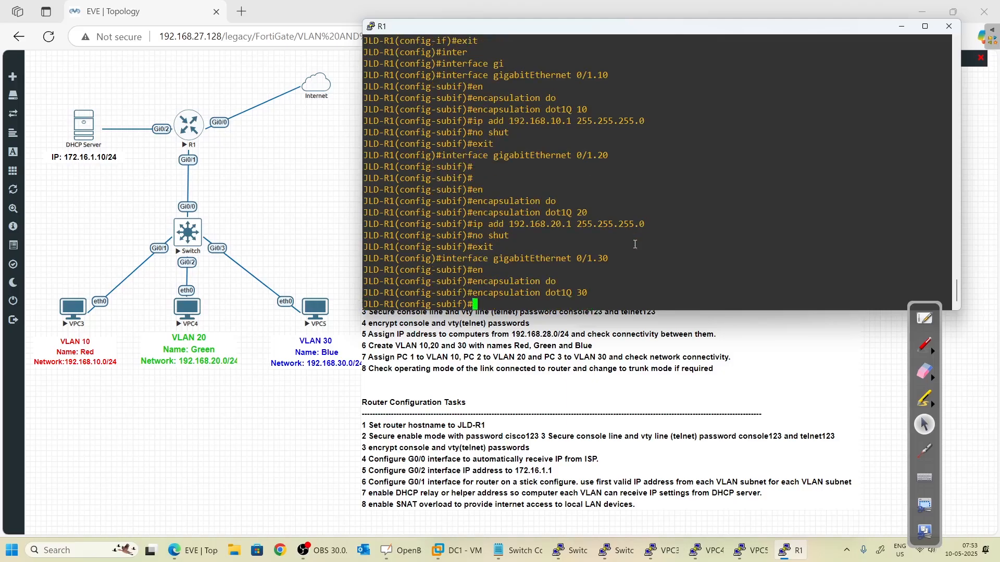
# - Give Gi0/1.30 gateway 192.168.30.1 255.255.255.0, enable it and exit
pyautogui.write('ip add 192.168.30.1 255.25')
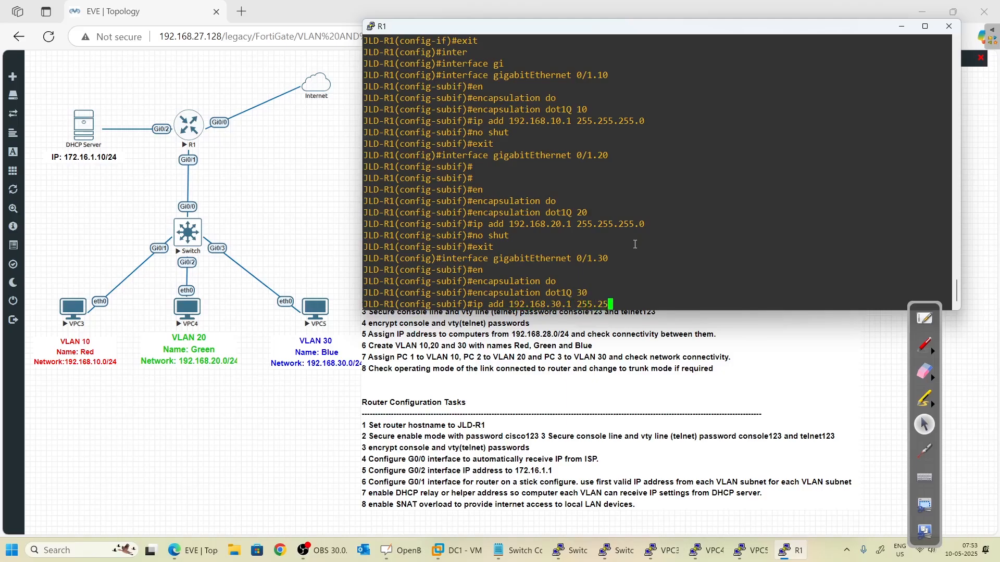
pyautogui.write('.5.255.0')
pyautogui.press('Return')
pyautogui.write('no shut')
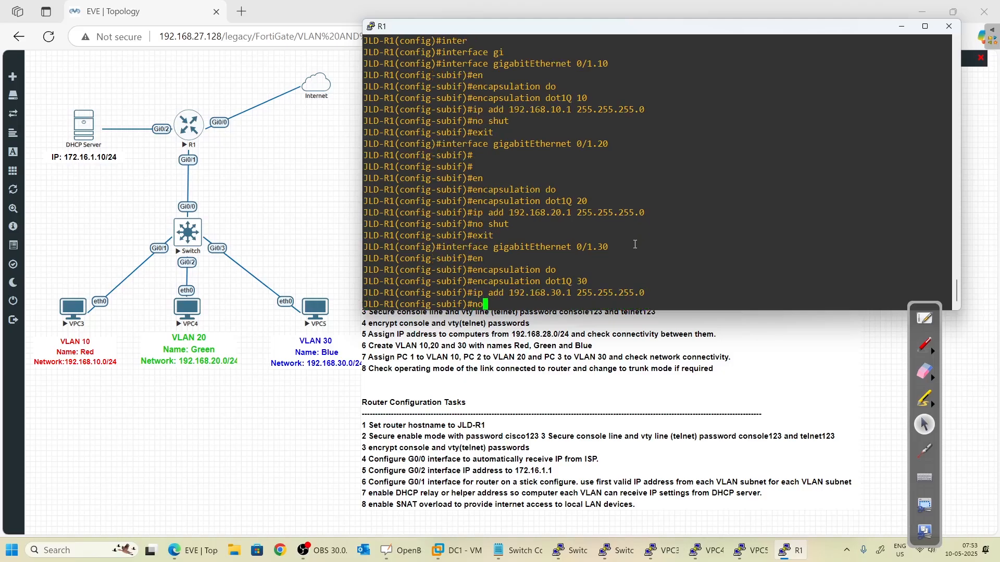
pyautogui.press('Return')
pyautogui.write('exit')
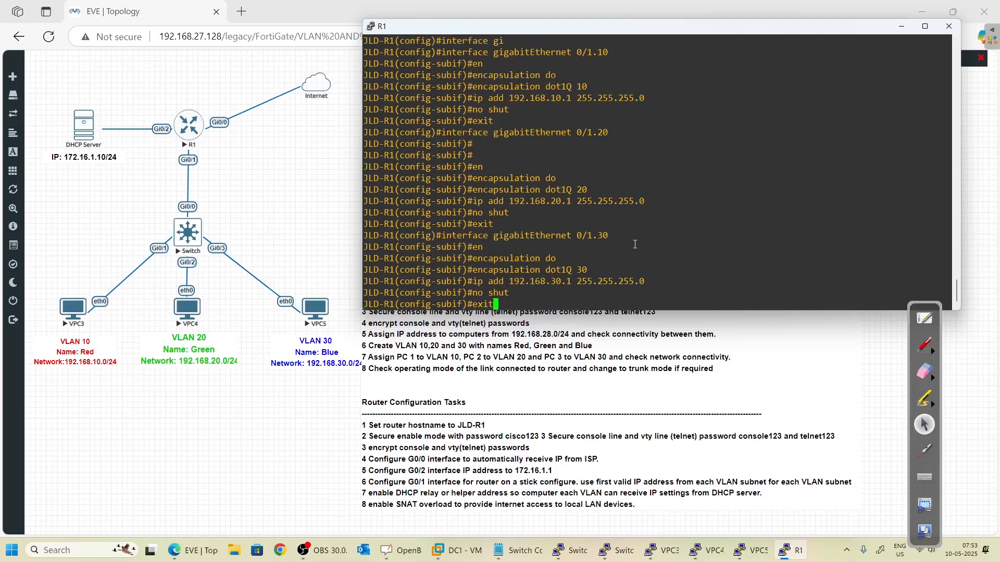
pyautogui.press('Return')
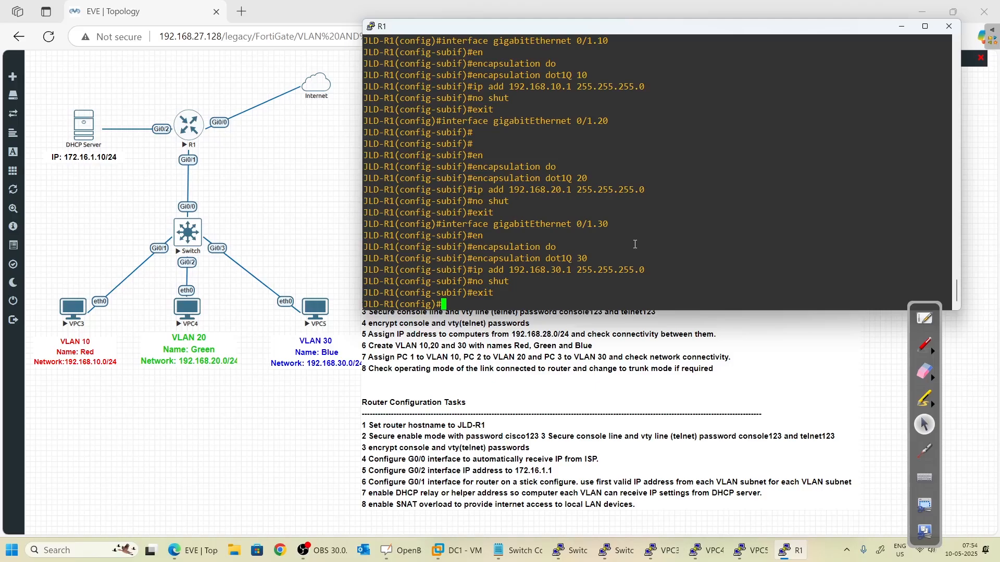
# - Bring R1's physical GigabitEthernet0/1 interface up with no shutdown
pyautogui.write('do sh')
pyautogui.press('BackSpace')
pyautogui.press('BackSpace')
pyautogui.press('BackSpace')
pyautogui.press('BackSpace')
pyautogui.press('BackSpace')
pyautogui.write('inter')
pyautogui.press('Tab')
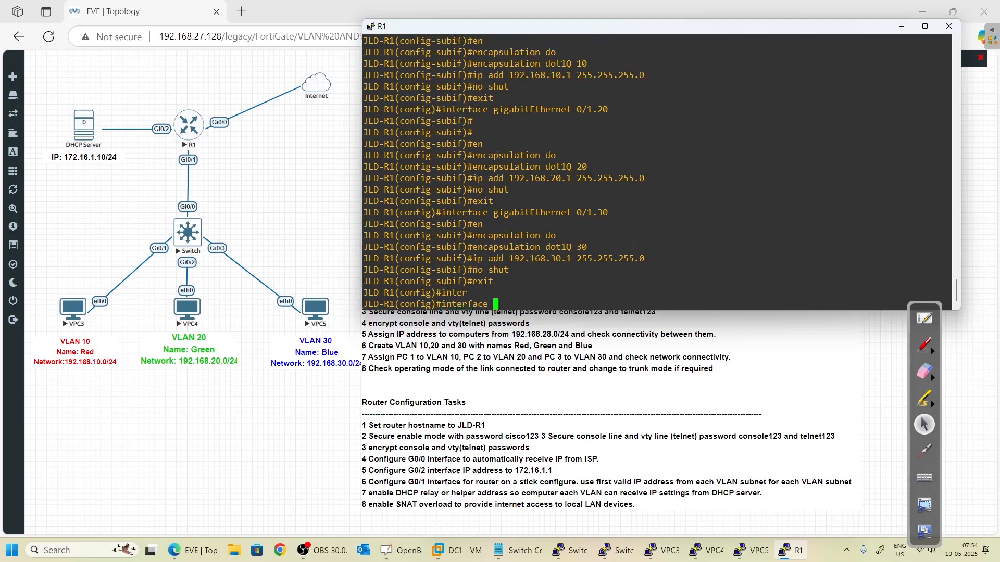
pyautogui.write('gi')
pyautogui.press('Tab')
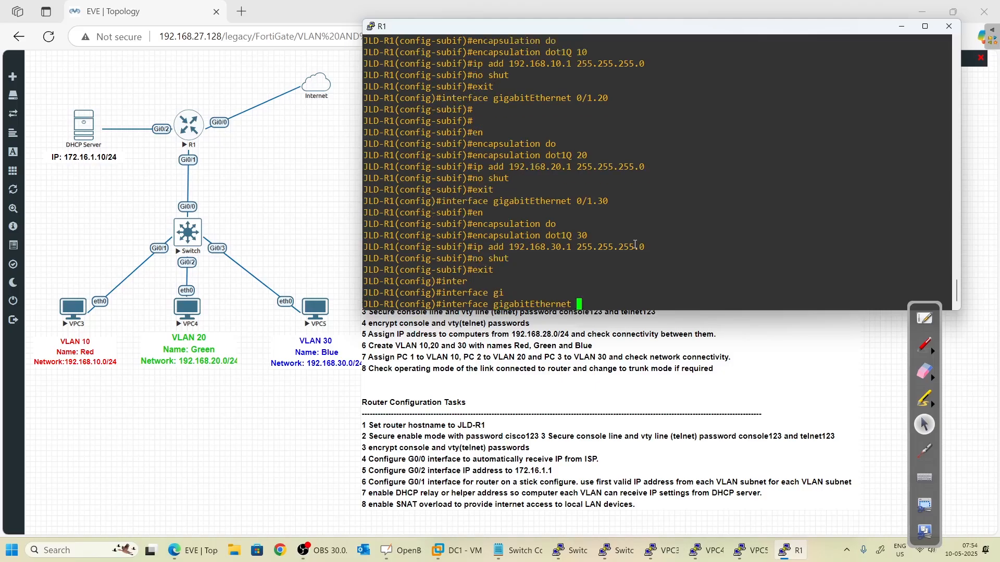
pyautogui.write('0/1')
pyautogui.press('Return')
pyautogui.write('no shut')
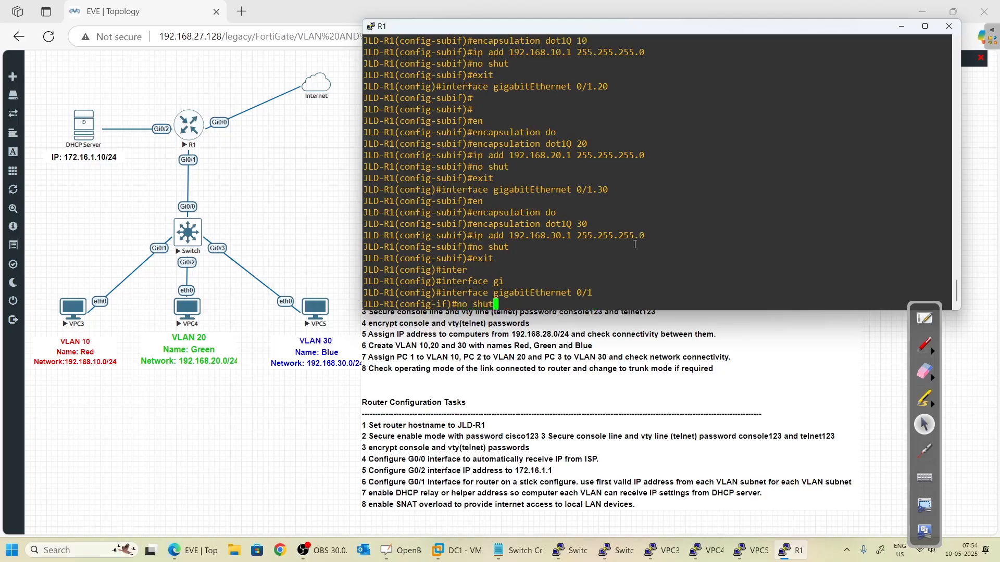
pyautogui.press('Return')
# - Exit twice to the JLD-R1# privileged prompt and begin the show ip interface command
pyautogui.write('exit')
pyautogui.press('Return')
pyautogui.write('exit')
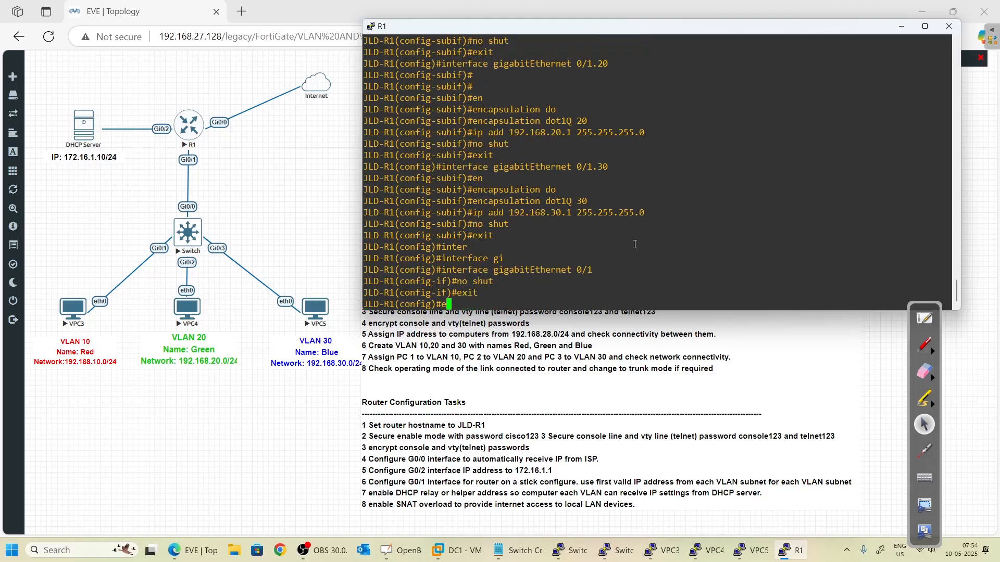
pyautogui.press('Return')
pyautogui.press('Return')
pyautogui.write('show ')
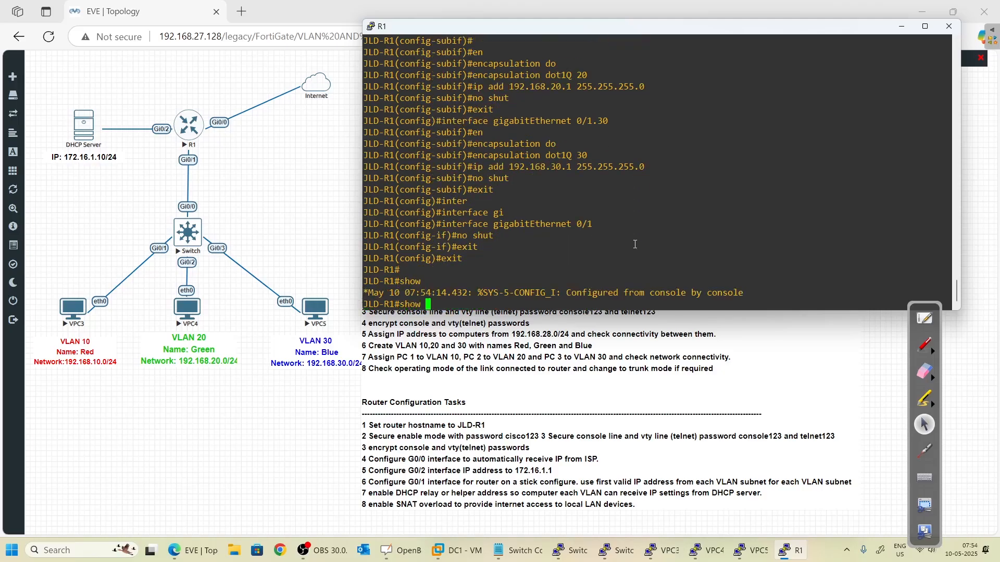
pyautogui.write('ip inter')
# - Run show ip interface brief to list R1's interface statuses
pyautogui.press('Tab')
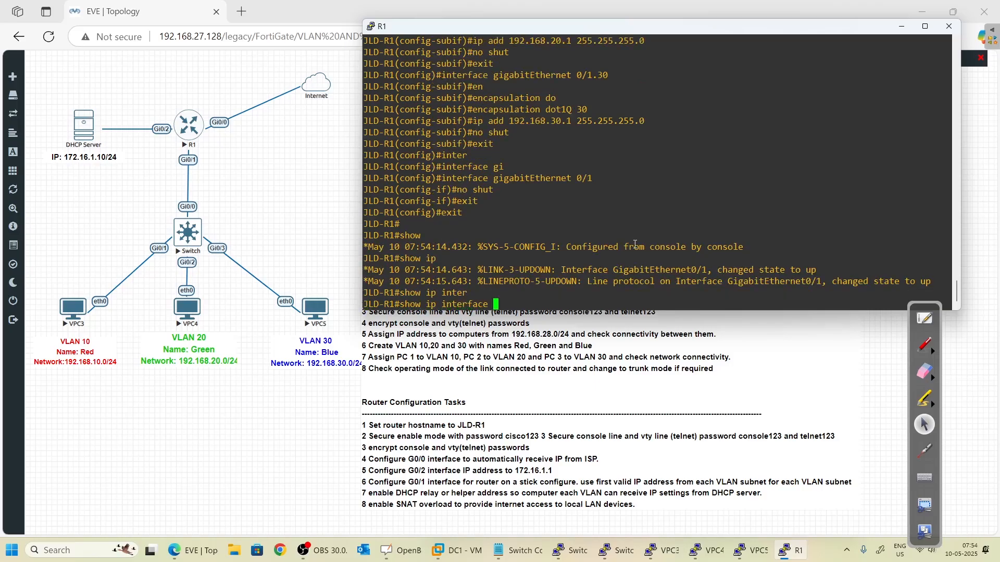
pyautogui.write('br')
pyautogui.press('Tab')
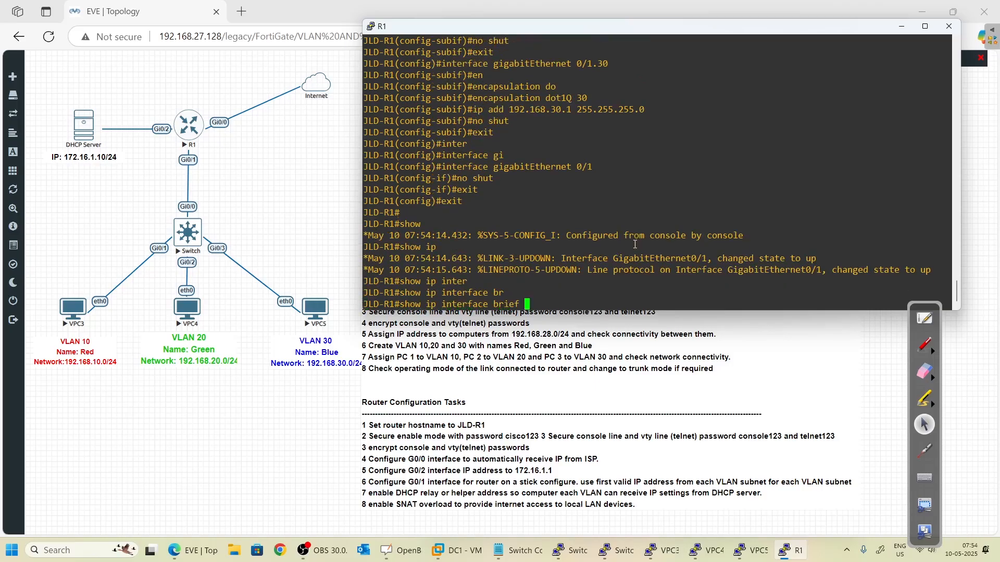
pyautogui.press('Return')
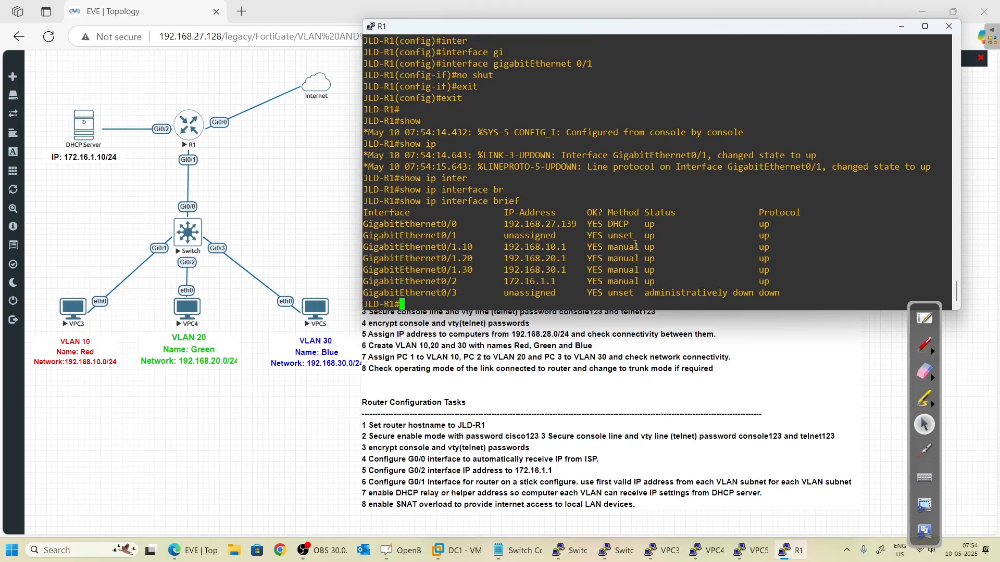
# - Mark in red Gi0/1 up/unassigned and the .10/.20/.30 subinterfaces with 192.168.x.1 gateways
pyautogui.click(925, 344)
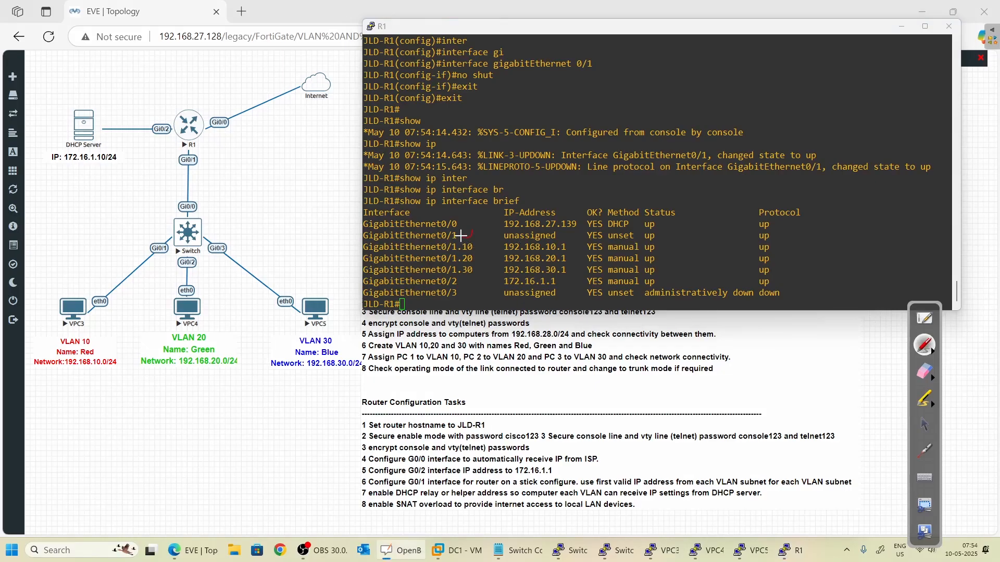
pyautogui.moveTo(504, 231)
pyautogui.mouseDown()
pyautogui.moveTo(553, 244)
pyautogui.moveTo(524, 229)
pyautogui.moveTo(550, 235)
pyautogui.mouseUp()
pyautogui.moveTo(771, 238); pyautogui.dragTo(791, 234)
pyautogui.moveTo(661, 241)
pyautogui.mouseDown()
pyautogui.moveTo(663, 275)
pyautogui.moveTo(382, 278)
pyautogui.moveTo(364, 238)
pyautogui.moveTo(491, 242)
pyautogui.mouseUp()
pyautogui.moveTo(477, 256)
pyautogui.mouseDown()
pyautogui.moveTo(489, 253)
pyautogui.moveTo(487, 270)
pyautogui.mouseUp()
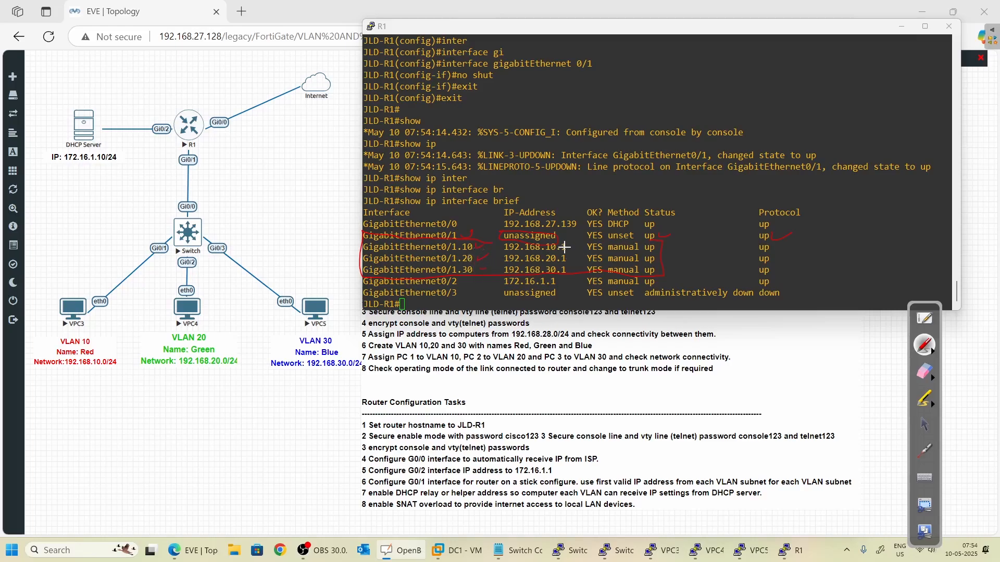
pyautogui.moveTo(562, 246)
pyautogui.mouseDown()
pyautogui.moveTo(571, 261)
pyautogui.moveTo(558, 280)
pyautogui.mouseUp()
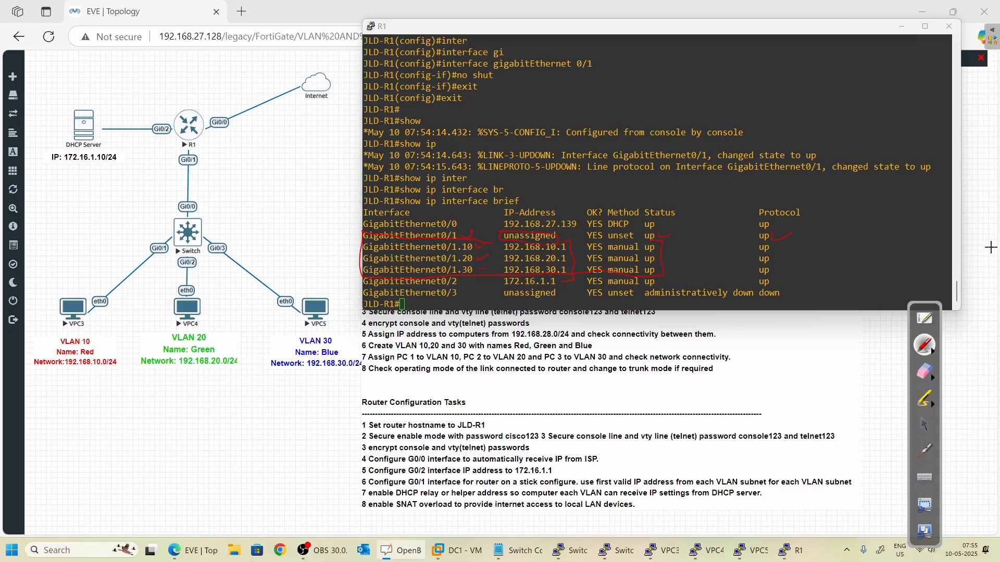
# - Leave annotation mode and dismiss the SSH/Telnet client prompt to return to the topology
pyautogui.click(924, 425)
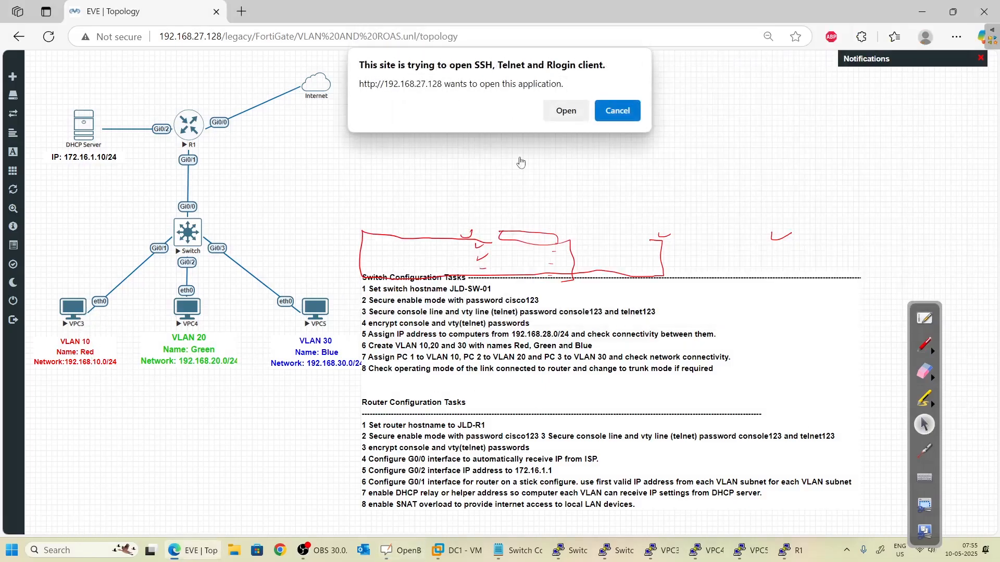
pyautogui.click(614, 111)
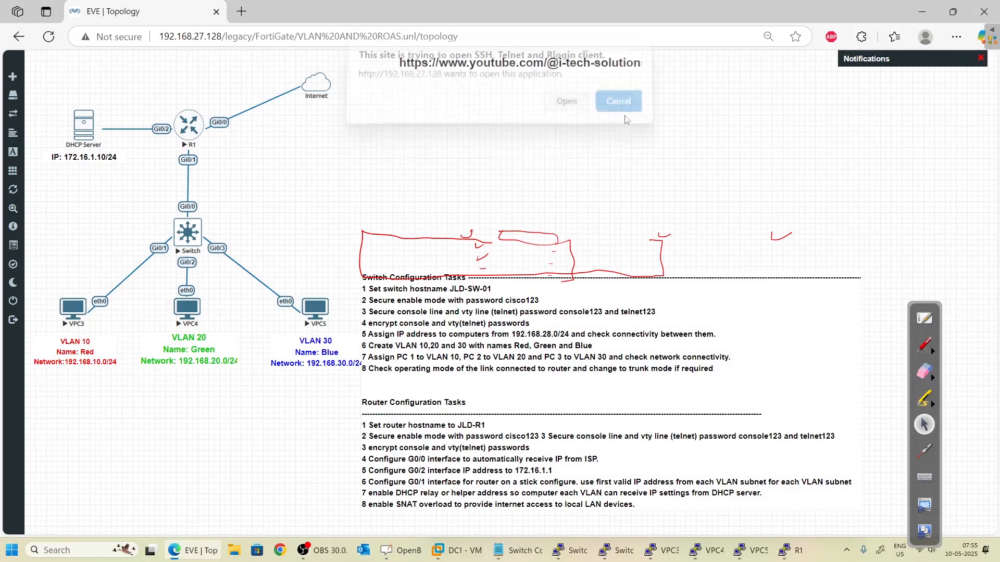
pyautogui.moveTo(721, 556)
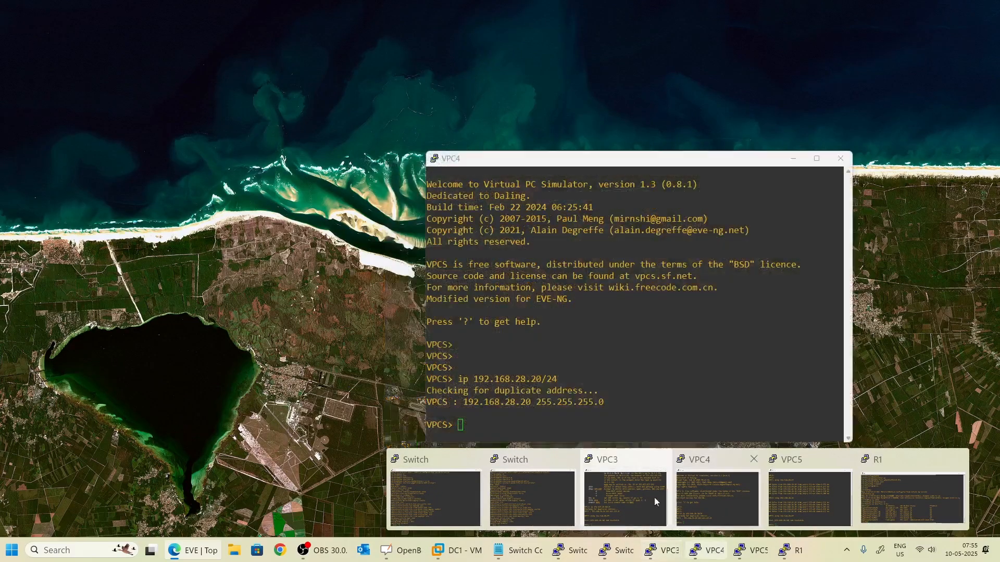
# - Assign VPC3 the static address 192.168.10.10/24 with the ip command
pyautogui.click(654, 498)
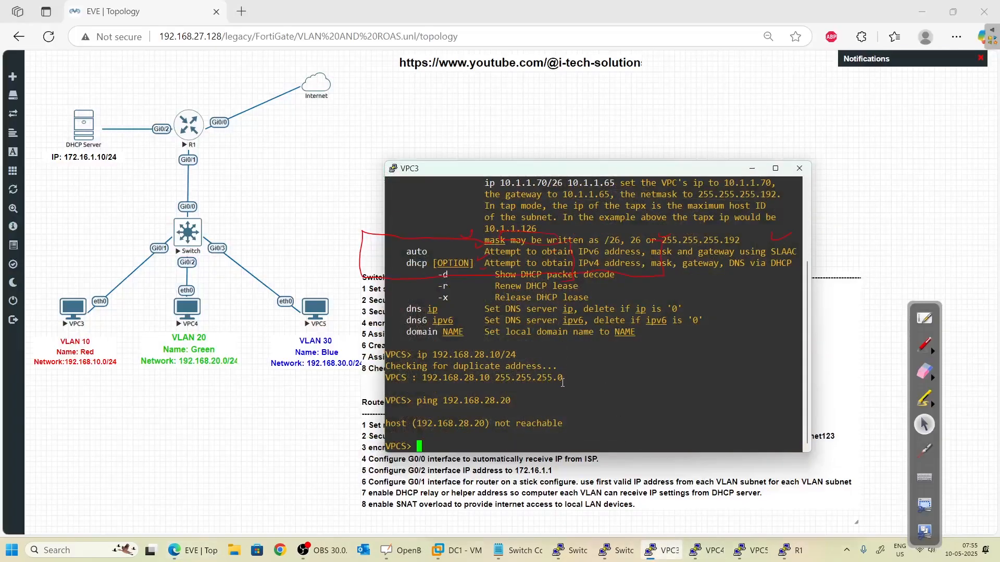
pyautogui.press('Return')
pyautogui.press('Return')
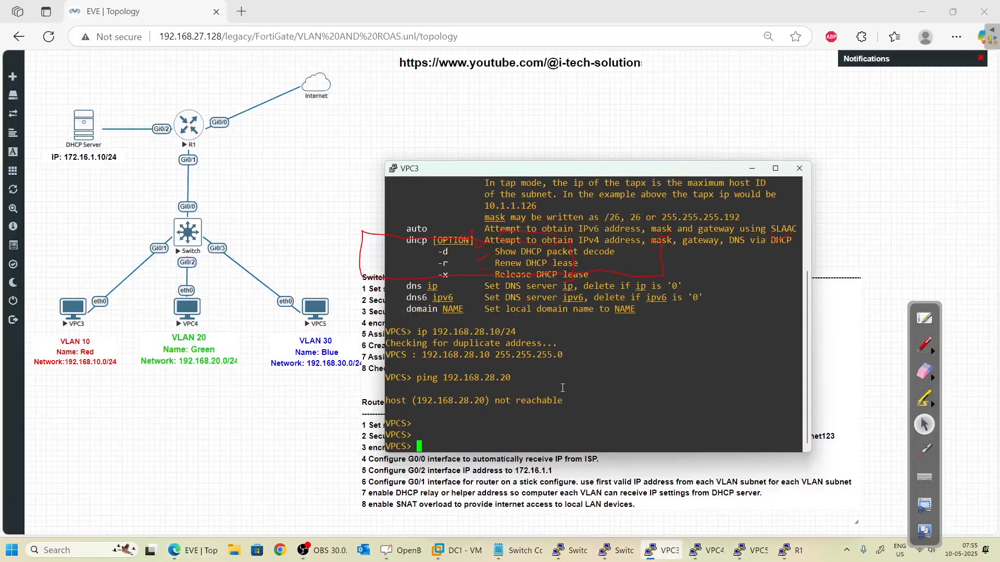
pyautogui.write('e')
pyautogui.press('BackSpace')
pyautogui.write('ip a')
pyautogui.write('1')
pyautogui.press('BackSpace')
pyautogui.press('BackSpace')
pyautogui.press('BackSpace')
pyautogui.write('1')
pyautogui.press('BackSpace')
pyautogui.write('192.168.10.10/24')
pyautogui.press('Return')
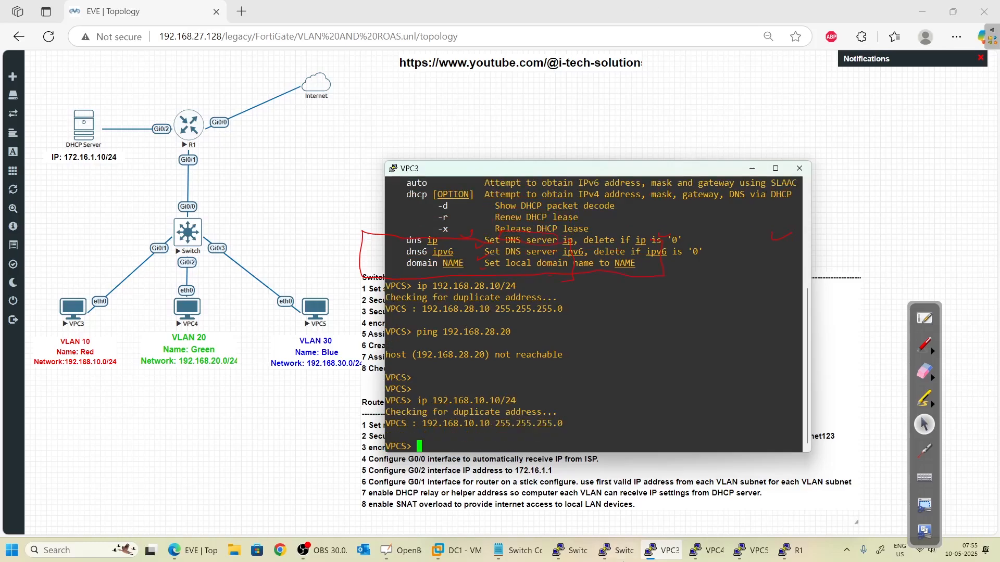
pyautogui.moveTo(722, 559)
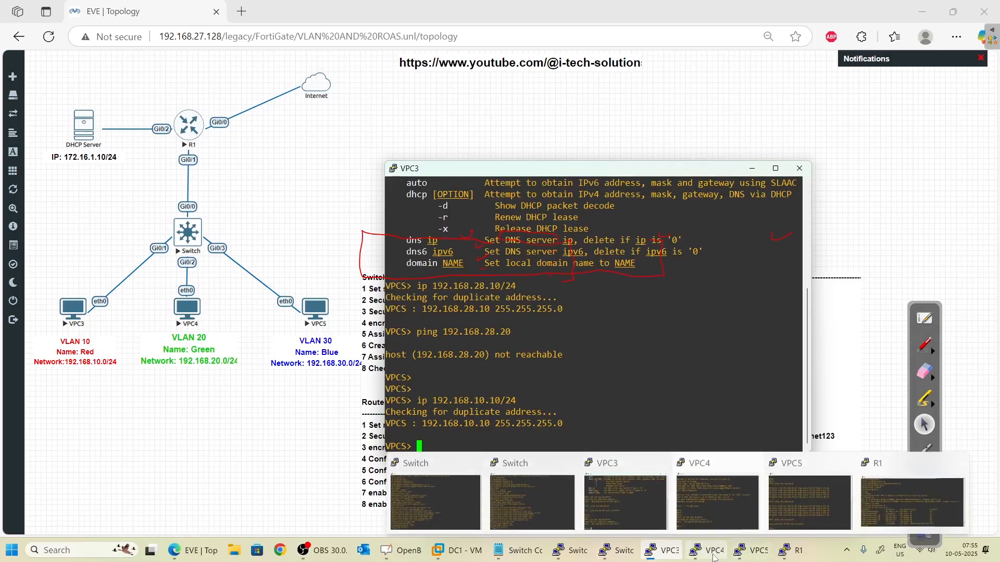
pyautogui.click(676, 502)
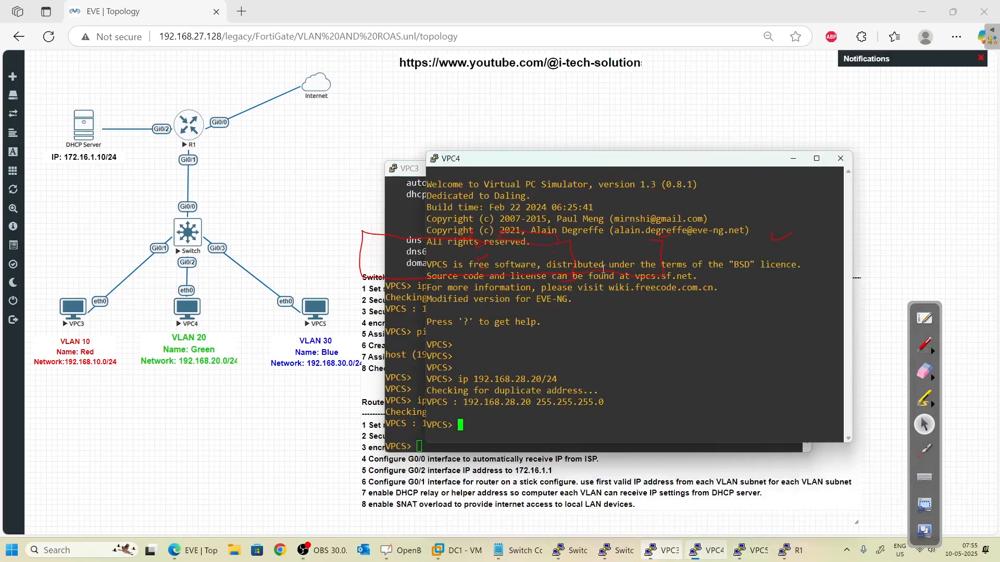
# - Give VPC4 the address 192.168.20.20/24 from its console
pyautogui.moveTo(510, 162); pyautogui.dragTo(661, 142)
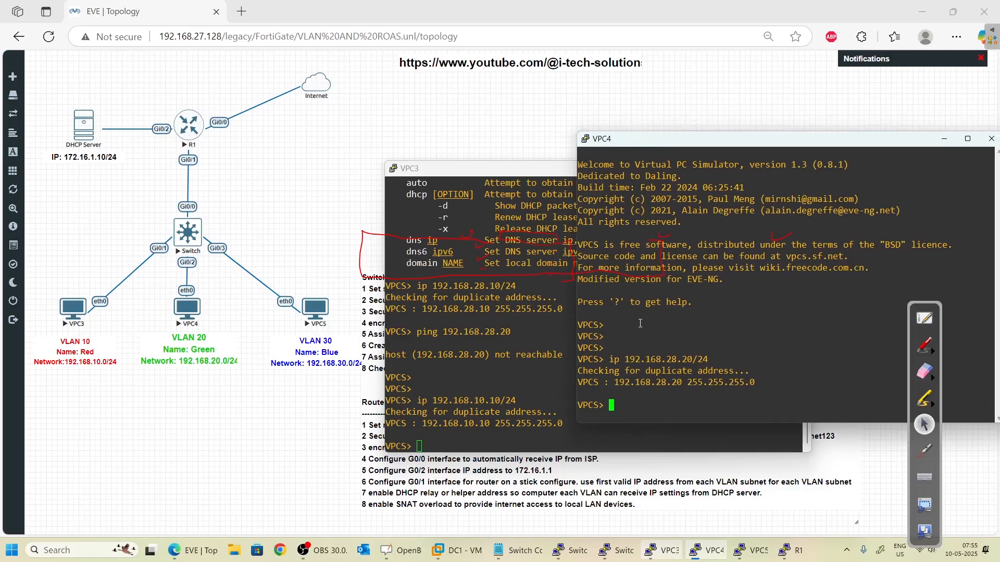
pyautogui.write('ip 192.168.20.20/245')
pyautogui.press('BackSpace')
pyautogui.press('Return')
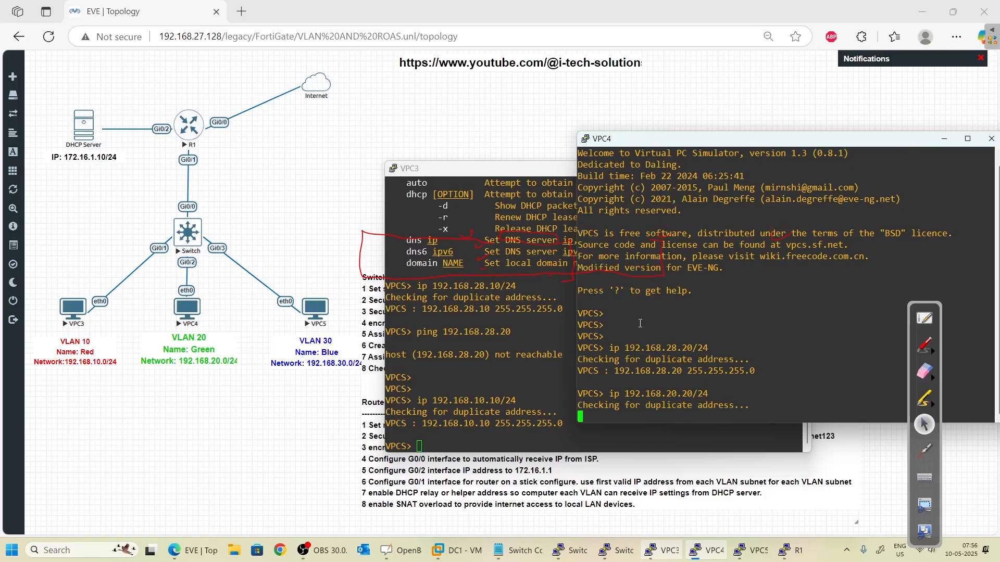
pyautogui.click(742, 550)
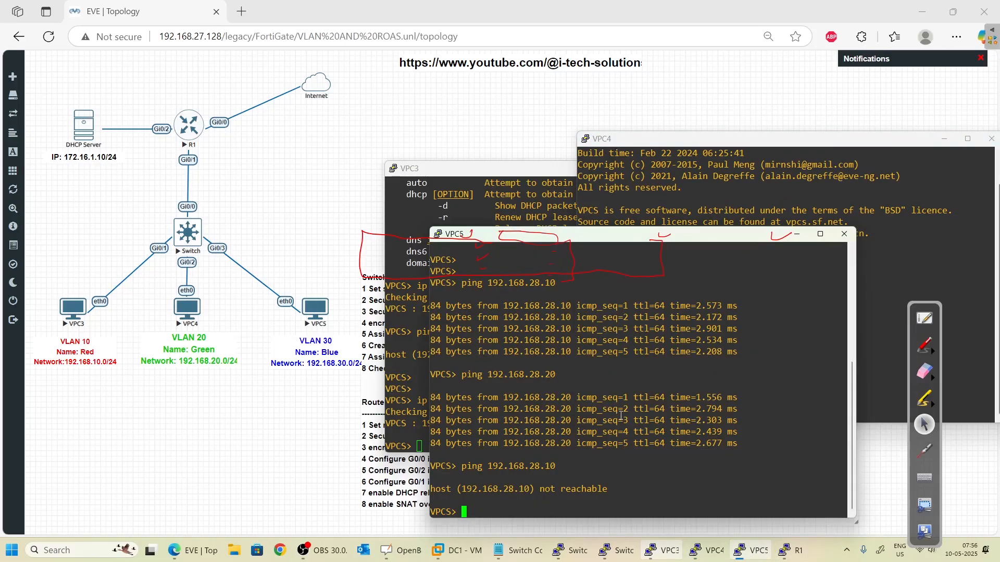
# - Give VPC5 the address 192.168.30.30/24
pyautogui.write('ip 192.168.30.30/24')
pyautogui.press('Return')
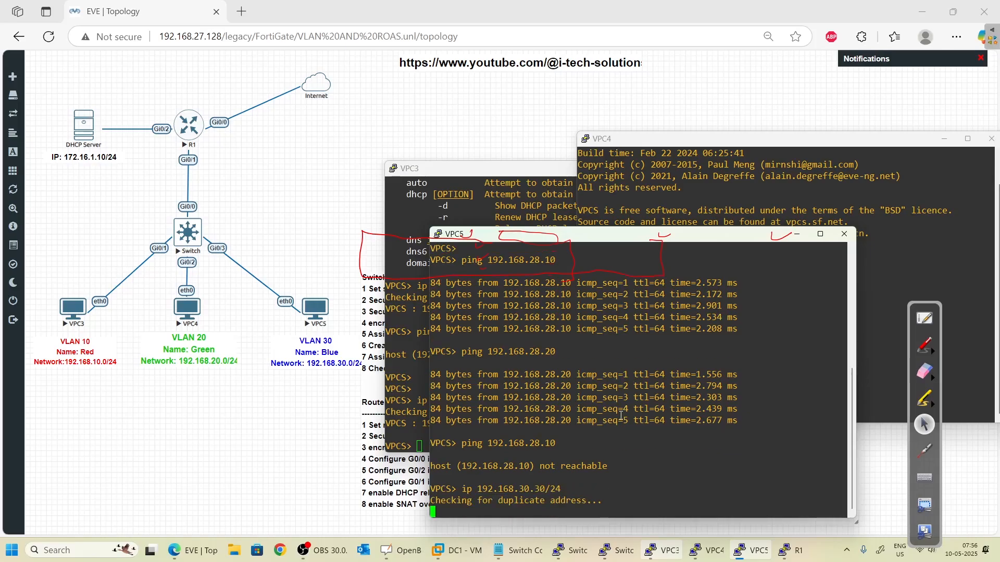
# - From VPC3, ping its VLAN 10 gateway 192.168.10.1
pyautogui.hotkey('alt', 'Tab')
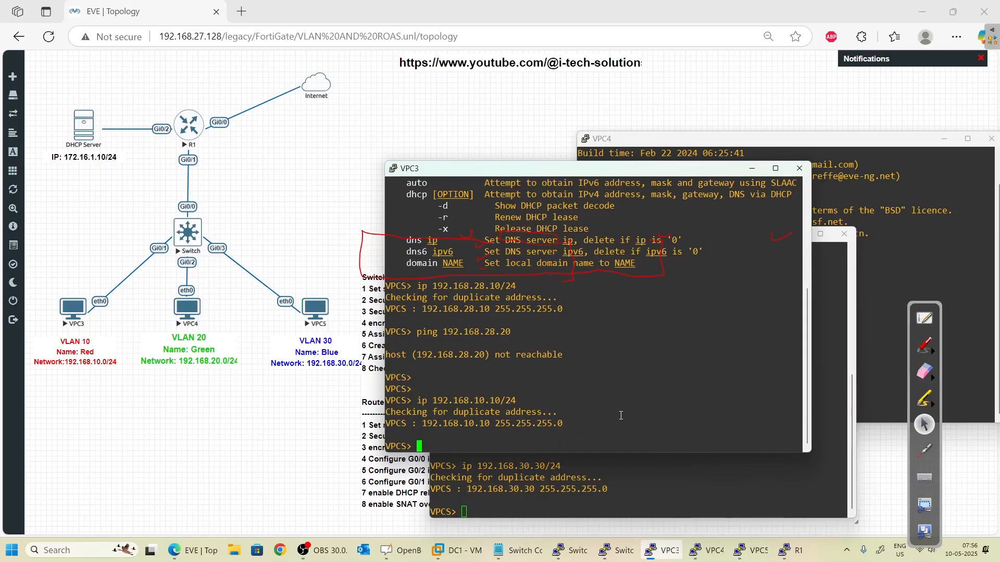
pyautogui.write('ping 192.168.10.')
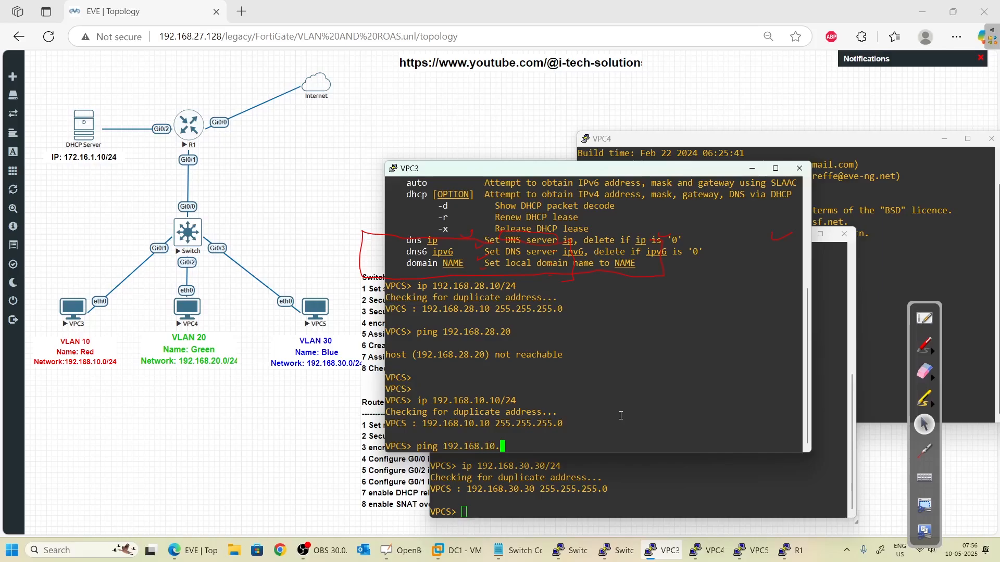
pyautogui.press('BackSpace')
pyautogui.press('BackSpace')
pyautogui.press('BackSpace')
pyautogui.write('10.1')
pyautogui.press('Return')
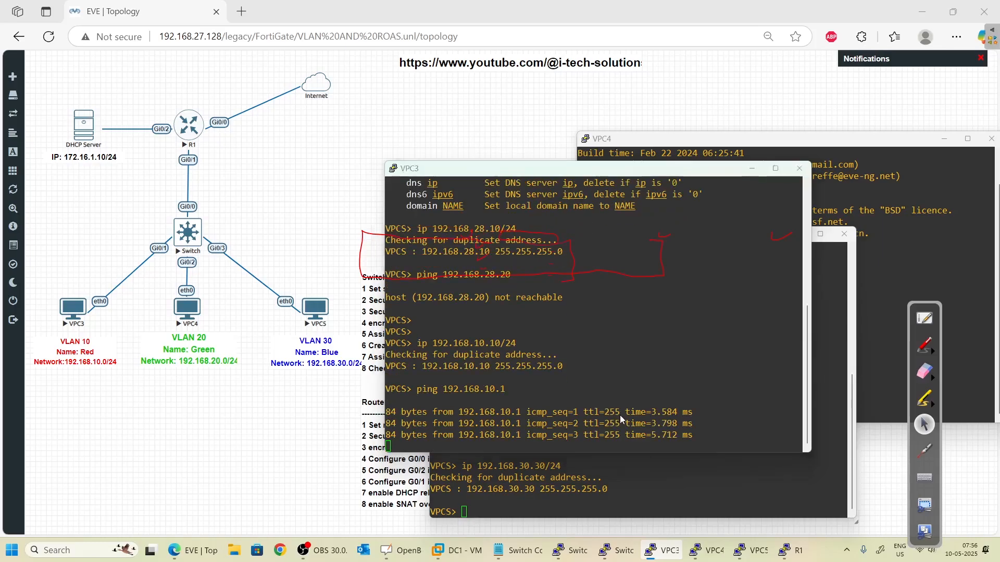
# - From VPC5, ping its VLAN 30 gateway 192.168.30.1
pyautogui.hotkey('alt', 'Tab')
pyautogui.write('op')
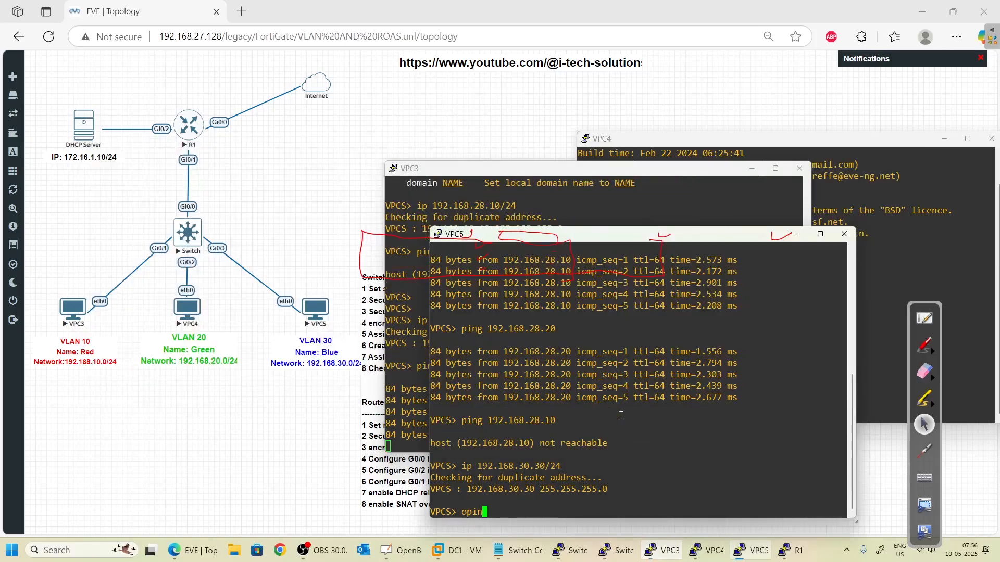
pyautogui.press('BackSpace')
pyautogui.press('BackSpace')
pyautogui.write('ping 10')
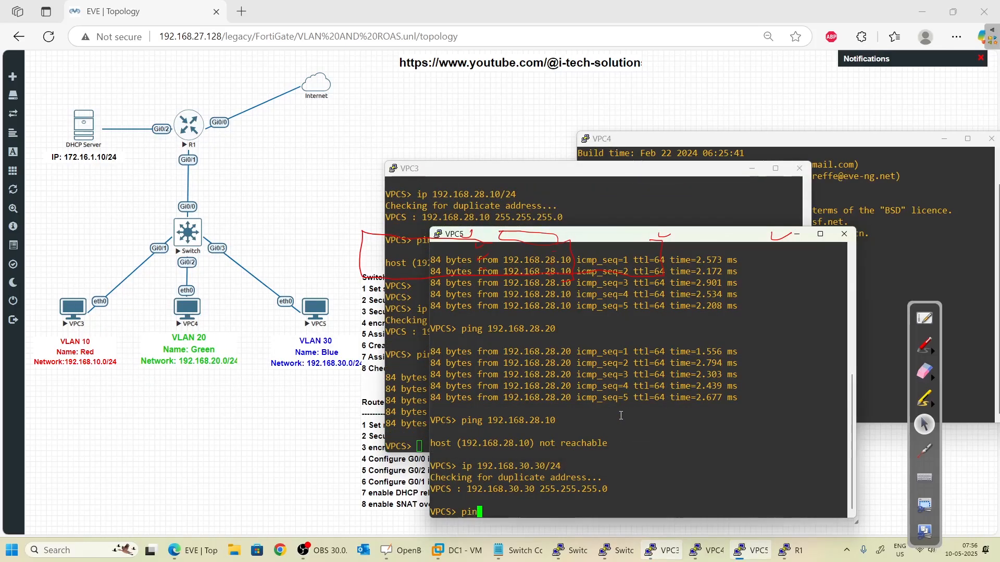
pyautogui.write('.')
pyautogui.press('BackSpace')
pyautogui.press('BackSpace')
pyautogui.write('92.168.30.1')
pyautogui.press('Return')
pyautogui.hotkey('alt', 'Tab')
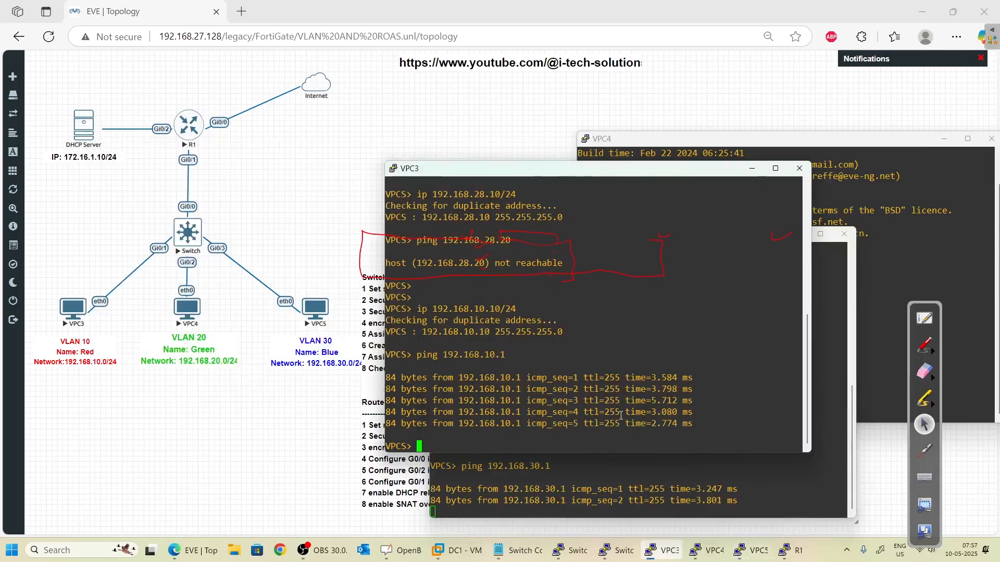
pyautogui.press('Up')
pyautogui.hotkey('alt', 'Tab')
pyautogui.hotkey('alt', 'Tab')
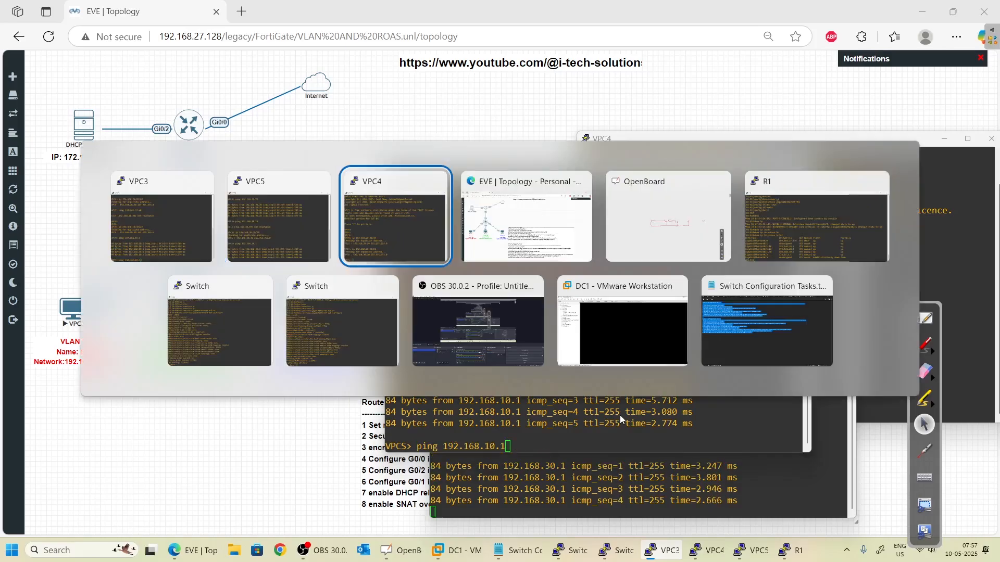
# - Reapply VPC4's address 192.168.20.20/24 with default gateway 192.168.20.1
pyautogui.press('Up')
pyautogui.press('BackSpace')
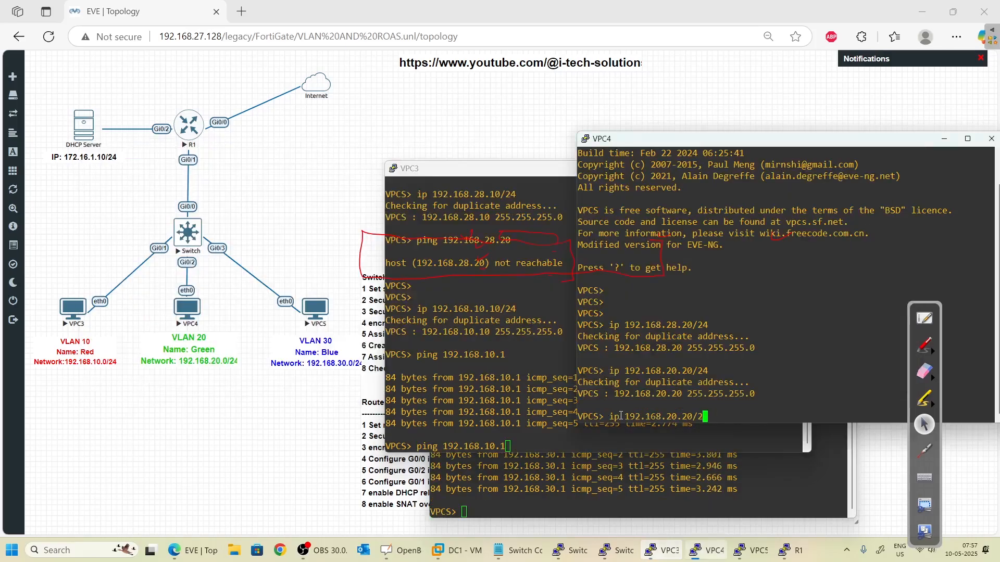
pyautogui.write('4')
pyautogui.write('192.168.20.1')
pyautogui.press('Return')
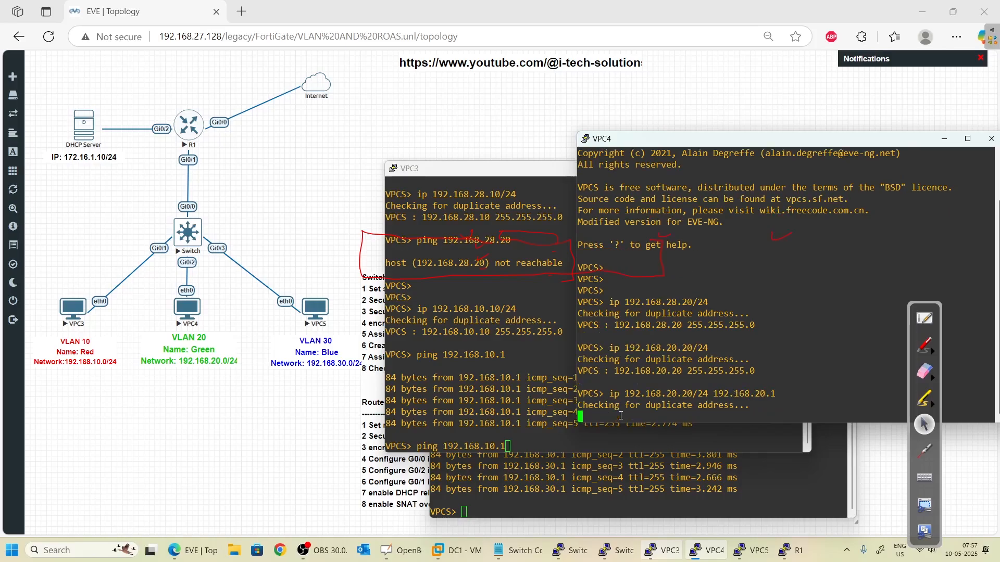
# - Add default gateways 192.168.10.1 to VPC3 and 192.168.30.1 to VPC5
pyautogui.hotkey('alt', 'Tab')
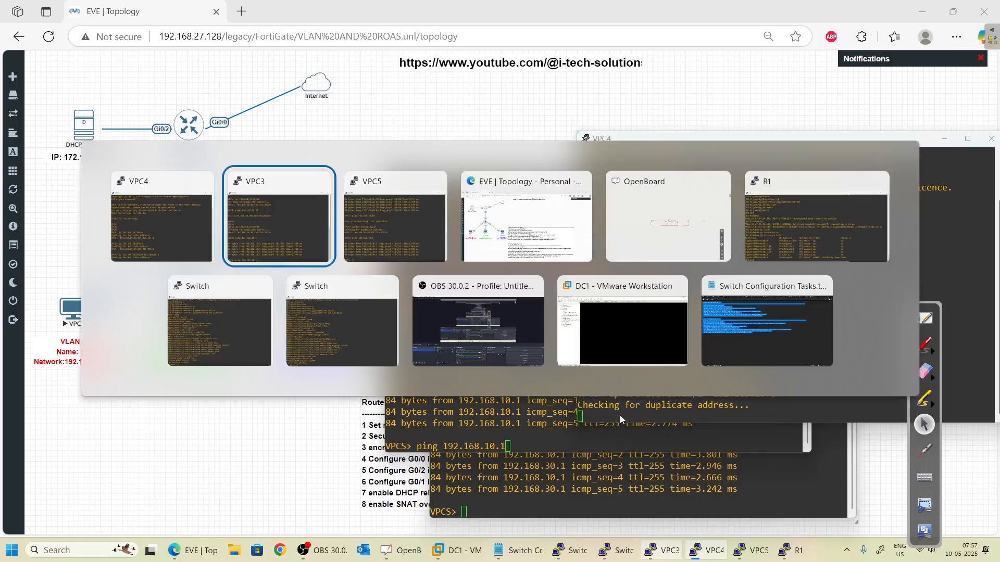
pyautogui.press('Up')
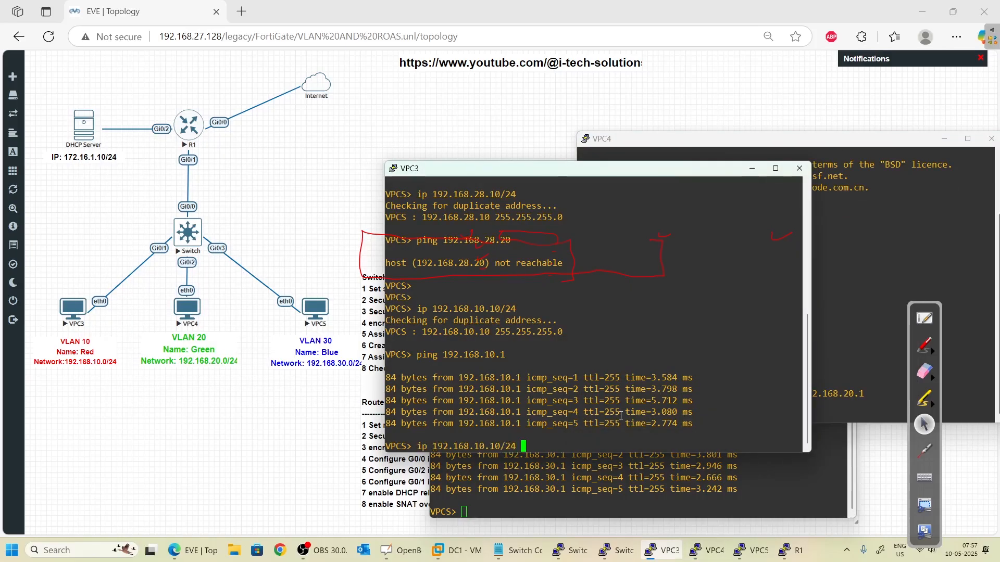
pyautogui.write('192.168.10.1')
pyautogui.press('Return')
pyautogui.hotkey('alt', 'Tab')
pyautogui.hotkey('alt', 'Tab')
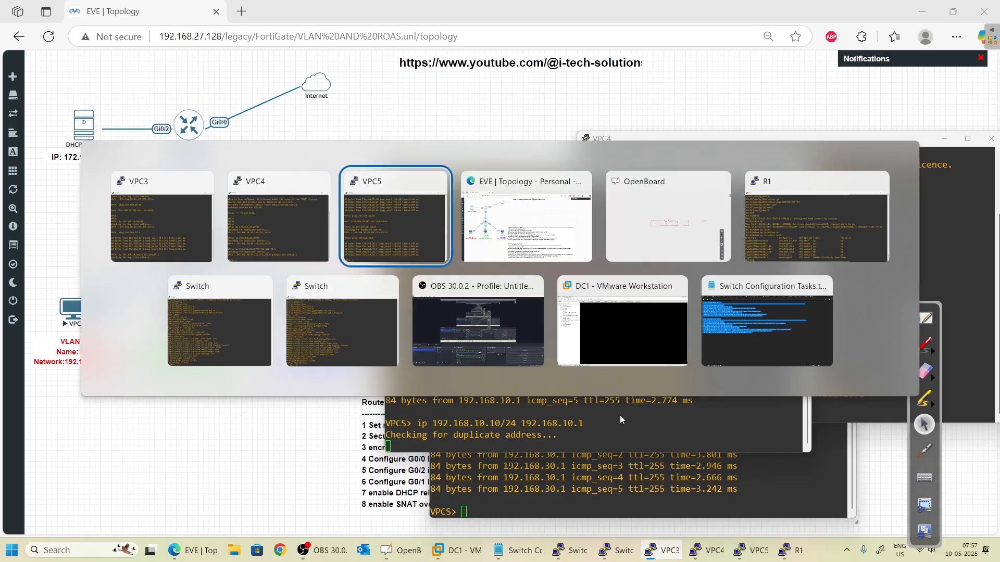
pyautogui.press('Up')
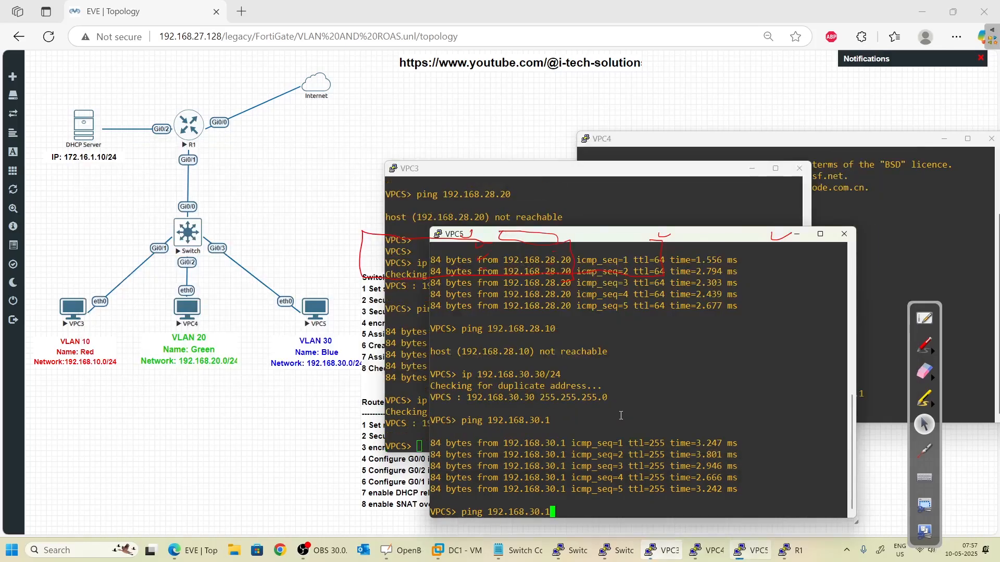
pyautogui.press('Up')
pyautogui.write('192.168.')
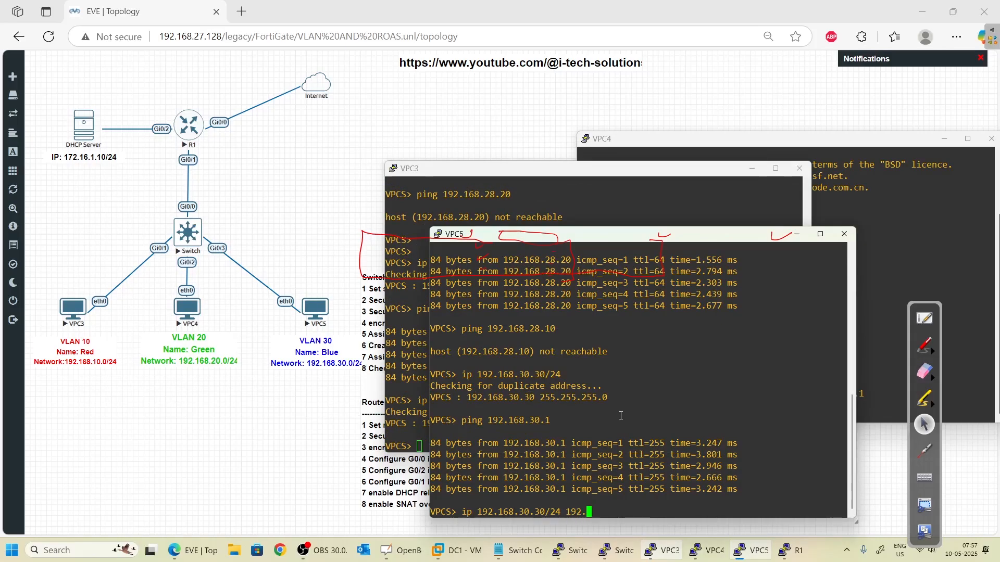
pyautogui.write('30.')
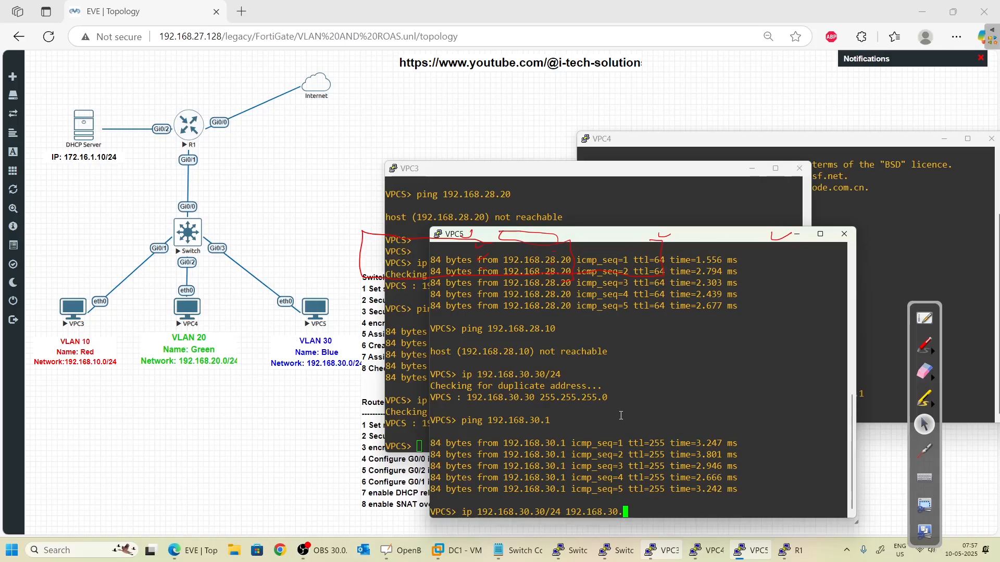
pyautogui.write('1')
pyautogui.press('Return')
pyautogui.hotkey('alt', 'Tab')
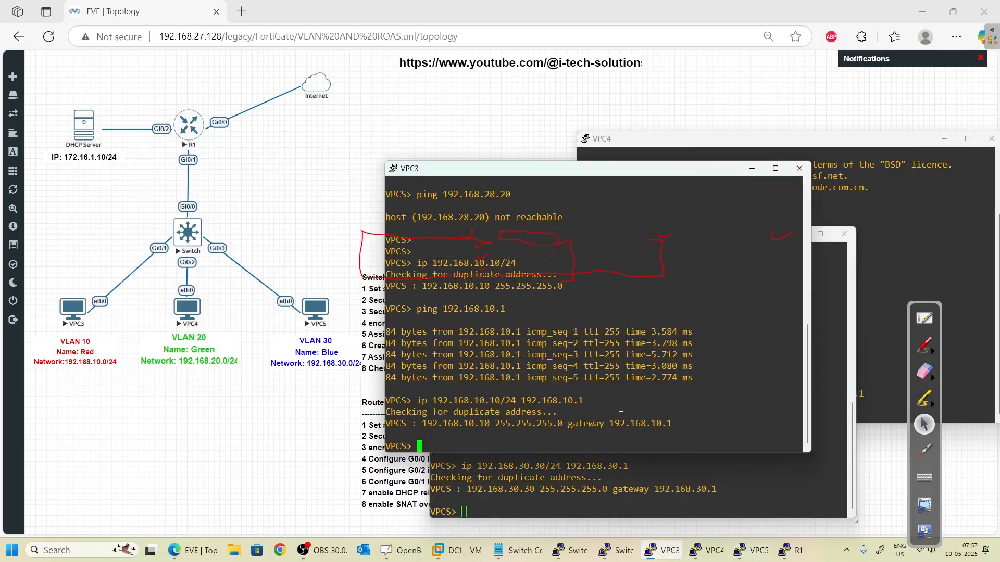
# - Rerun VPC3's address with gateway 192.168.10.1 and ping 192.168.10.1 successfully
pyautogui.press('Up')
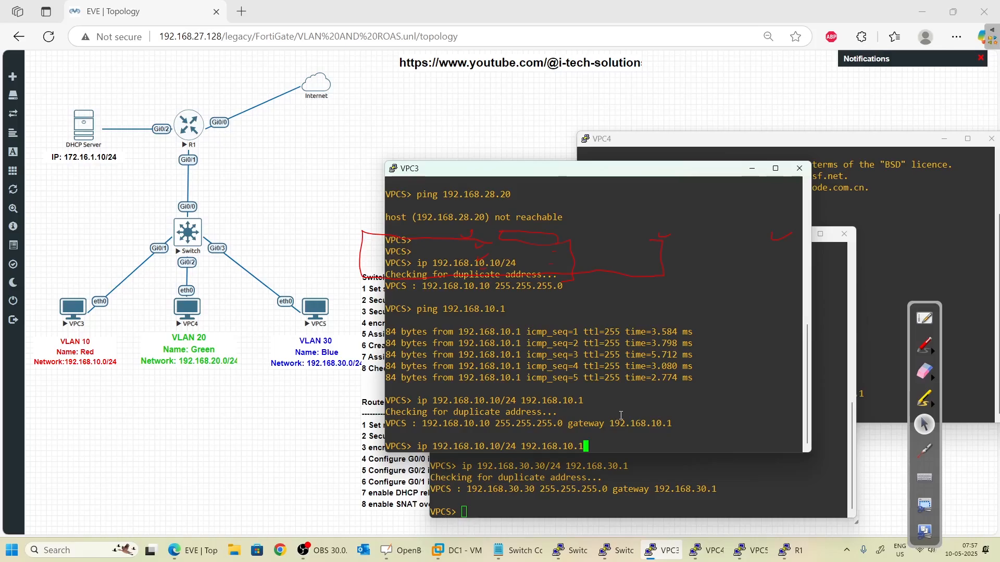
pyautogui.press('Return')
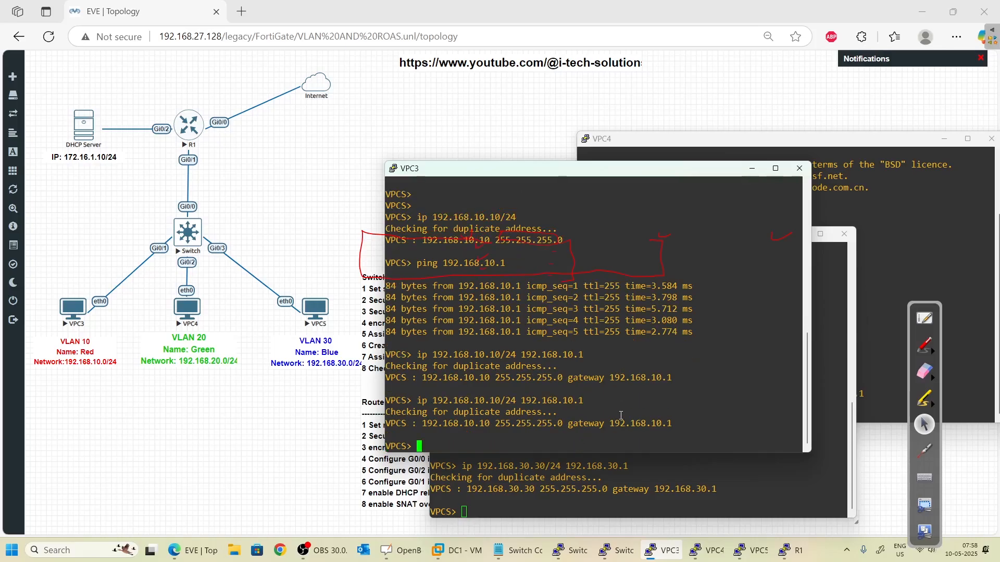
pyautogui.press('Up')
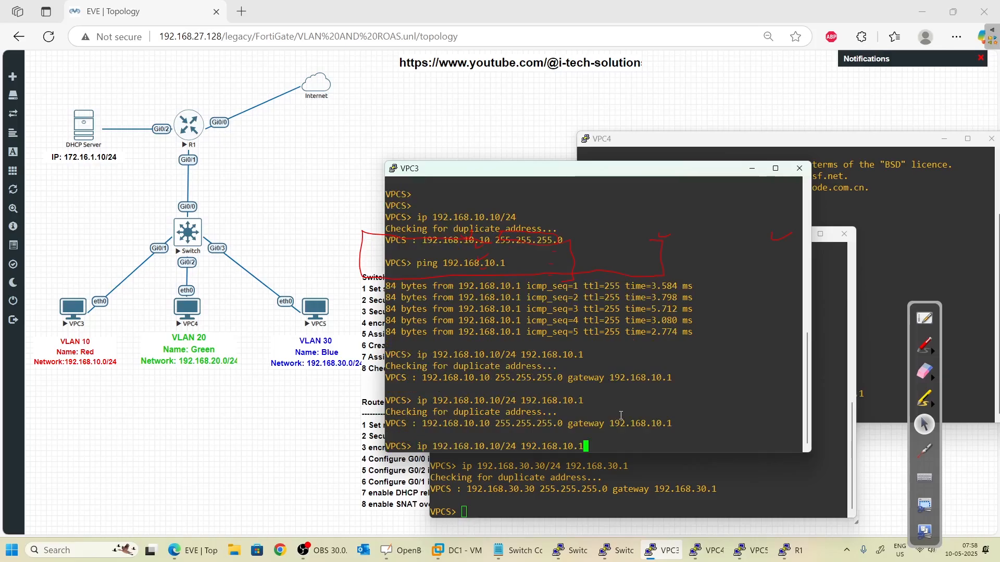
pyautogui.press('Up')
pyautogui.press('Up')
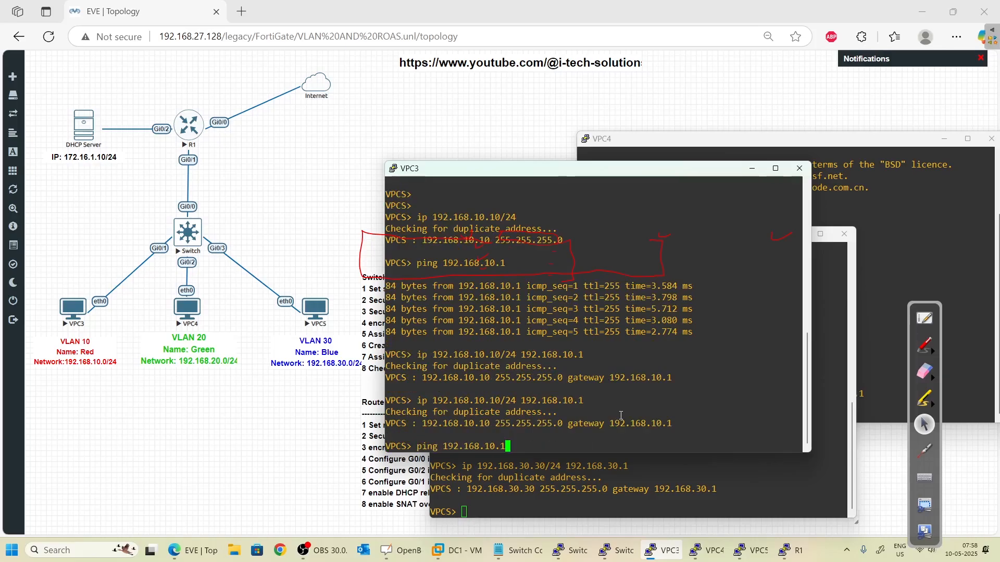
pyautogui.press('Return')
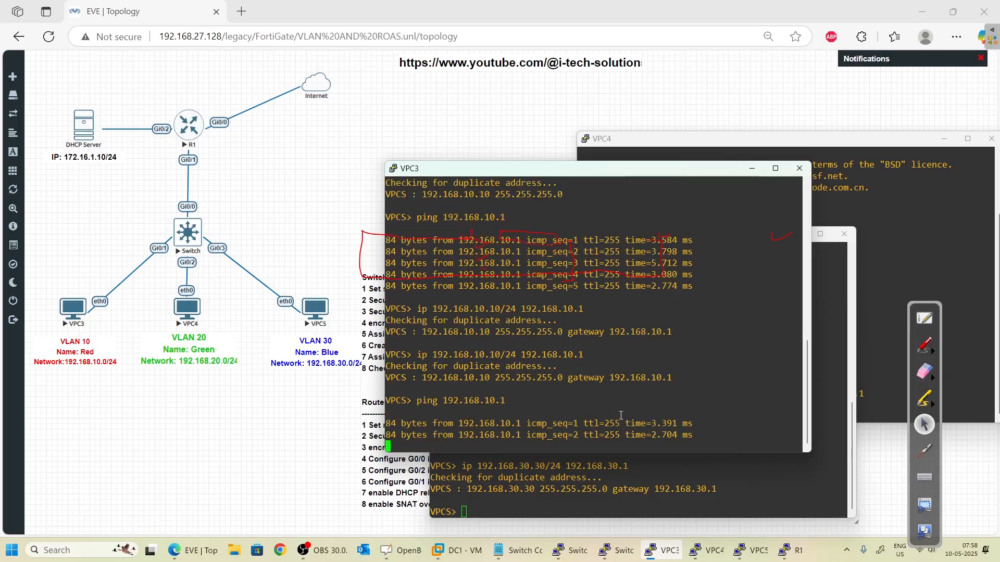
pyautogui.hotkey('ctrl', 'c')
# - Ping the VLAN 20 gateway 192.168.20.1 from VPC3
pyautogui.press('Up')
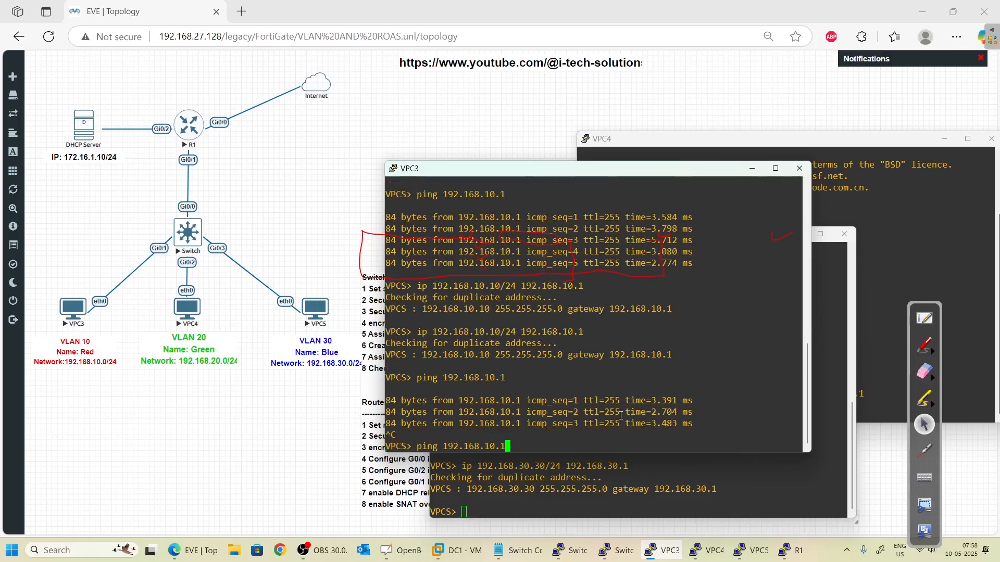
pyautogui.press('BackSpace')
pyautogui.press('Left')
pyautogui.press('Left')
pyautogui.press('BackSpace')
pyautogui.write('2')
pyautogui.press('Right')
pyautogui.press('Right')
pyautogui.write('1')
pyautogui.press('Return')
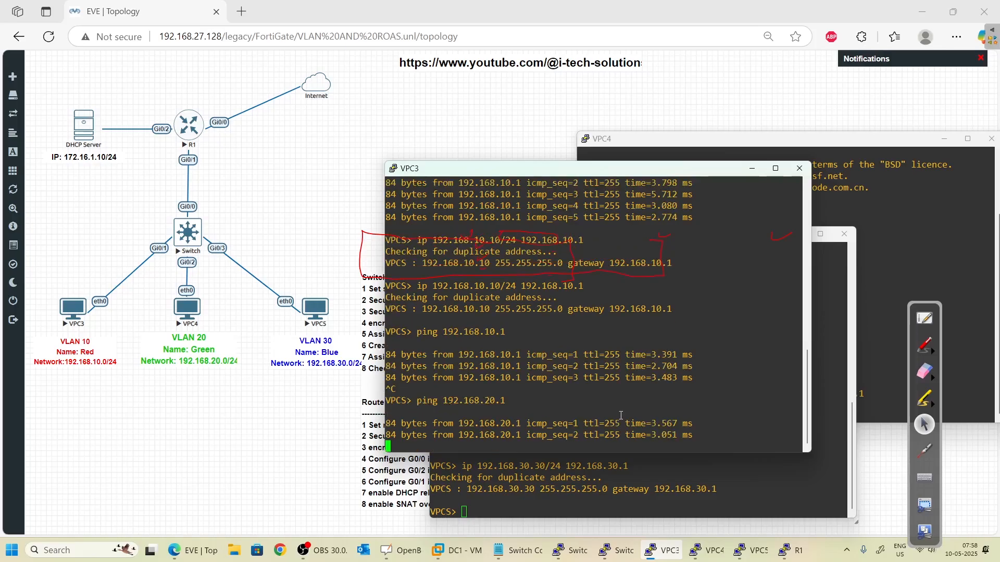
pyautogui.press('Up')
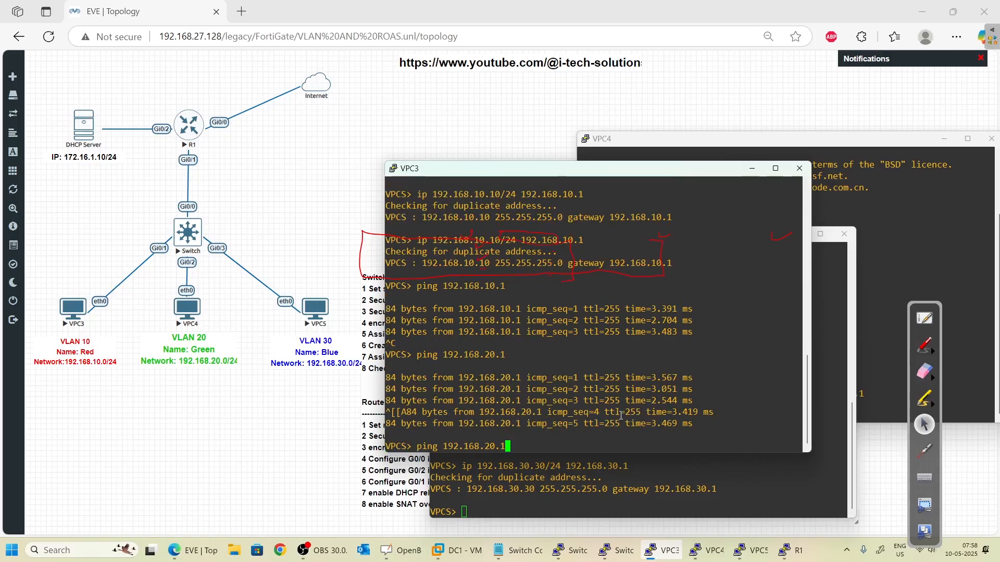
pyautogui.click(924, 344)
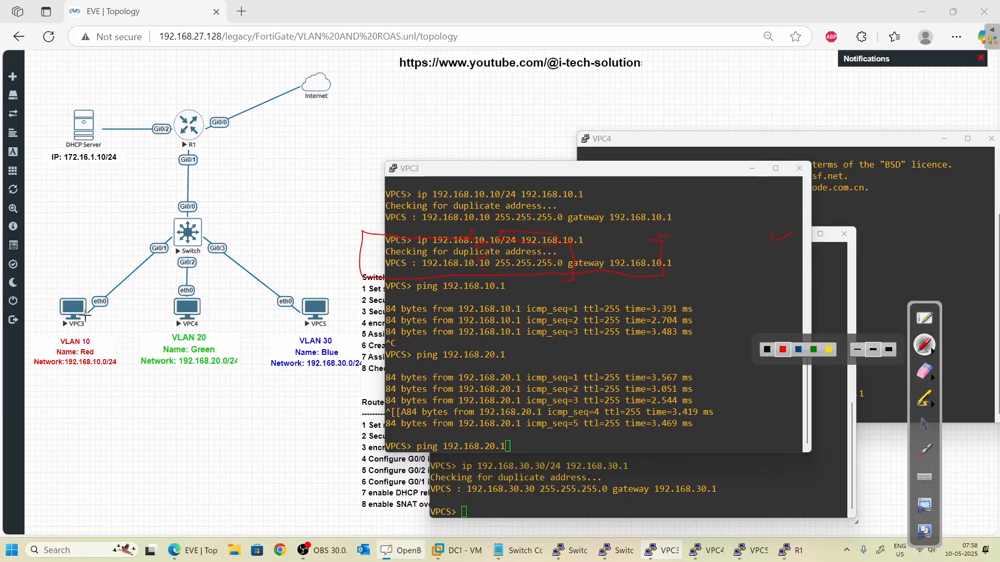
# - Trace VPC3's path through the Switch up to R1 in red ink
pyautogui.moveTo(84, 313)
pyautogui.mouseDown()
pyautogui.moveTo(102, 276)
pyautogui.moveTo(162, 233)
pyautogui.moveTo(177, 241)
pyautogui.mouseUp()
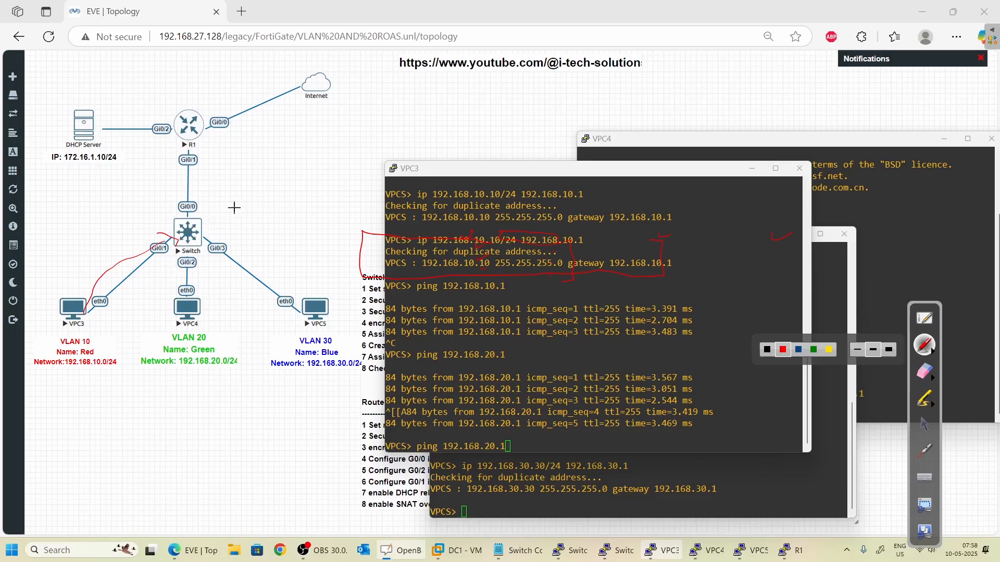
pyautogui.click(269, 202)
pyautogui.moveTo(246, 206)
pyautogui.mouseDown()
pyautogui.moveTo(273, 221)
pyautogui.moveTo(263, 224)
pyautogui.mouseUp()
pyautogui.moveTo(174, 232); pyautogui.dragTo(185, 144)
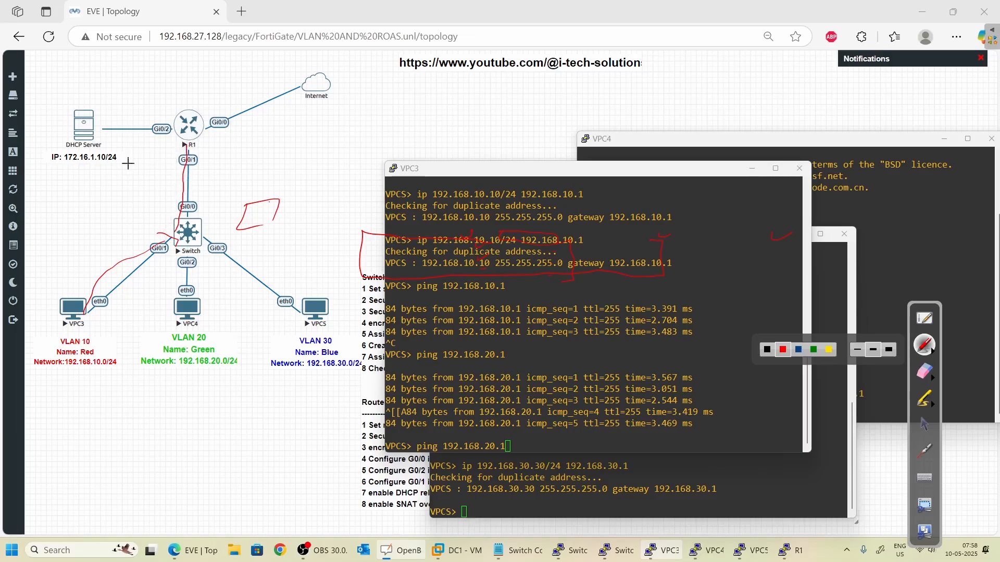
pyautogui.moveTo(130, 163); pyautogui.dragTo(133, 161)
pyautogui.moveTo(144, 167); pyautogui.dragTo(154, 158)
# - Handwrite 192.168.20.0/23 near the Internet link and draw an arrow from R1 to VPC3
pyautogui.moveTo(277, 112)
pyautogui.mouseDown()
pyautogui.moveTo(273, 129)
pyautogui.moveTo(330, 120)
pyautogui.mouseUp()
pyautogui.moveTo(355, 102)
pyautogui.mouseDown()
pyautogui.moveTo(337, 114)
pyautogui.moveTo(391, 111)
pyautogui.mouseUp()
pyautogui.click(368, 114)
pyautogui.moveTo(397, 107)
pyautogui.mouseDown()
pyautogui.moveTo(436, 96)
pyautogui.moveTo(441, 105)
pyautogui.mouseUp()
pyautogui.click(409, 107)
pyautogui.moveTo(453, 94); pyautogui.dragTo(473, 108)
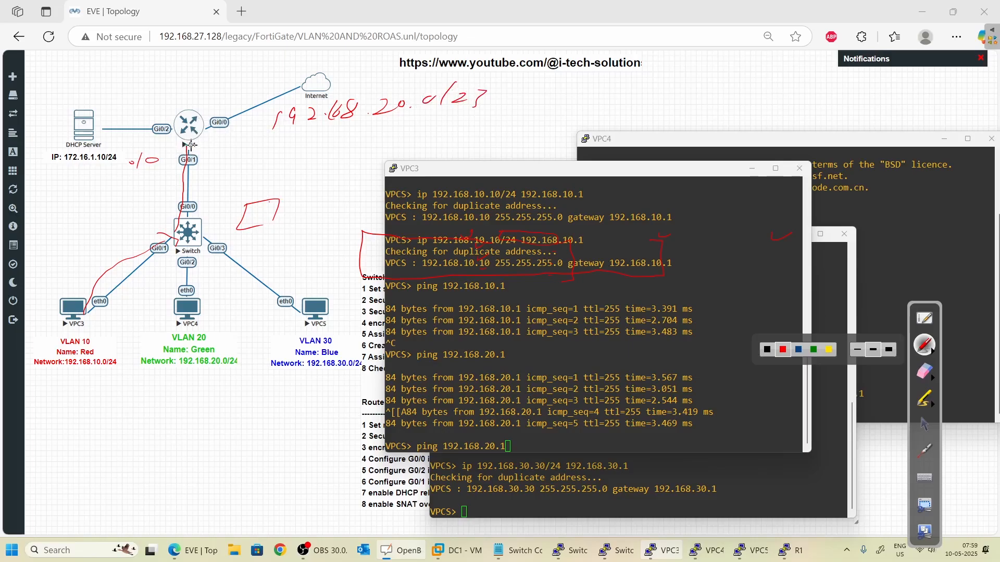
pyautogui.moveTo(179, 149)
pyautogui.mouseDown()
pyautogui.moveTo(119, 244)
pyautogui.moveTo(69, 284)
pyautogui.mouseUp()
pyautogui.moveTo(73, 261); pyautogui.dragTo(75, 287)
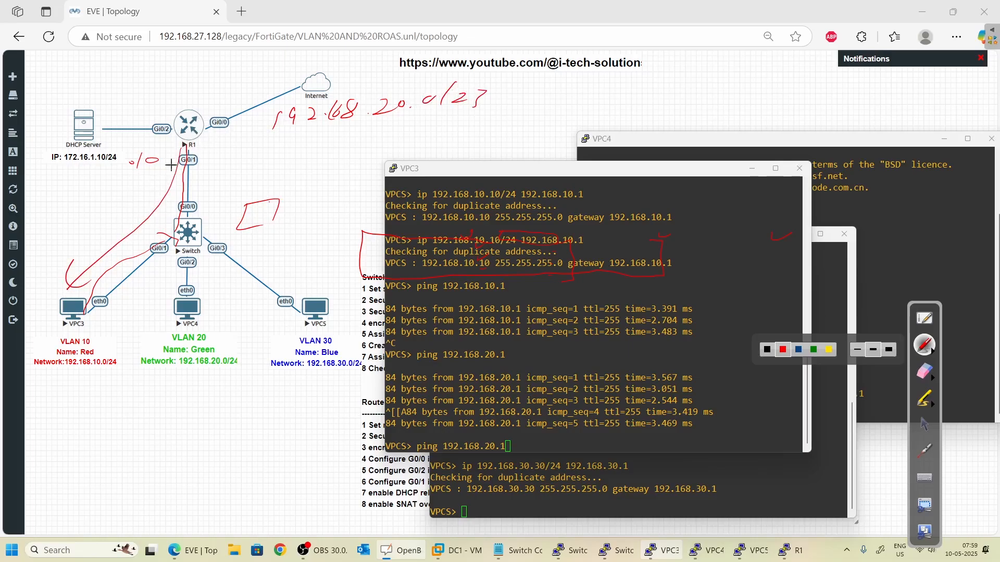
pyautogui.click(927, 426)
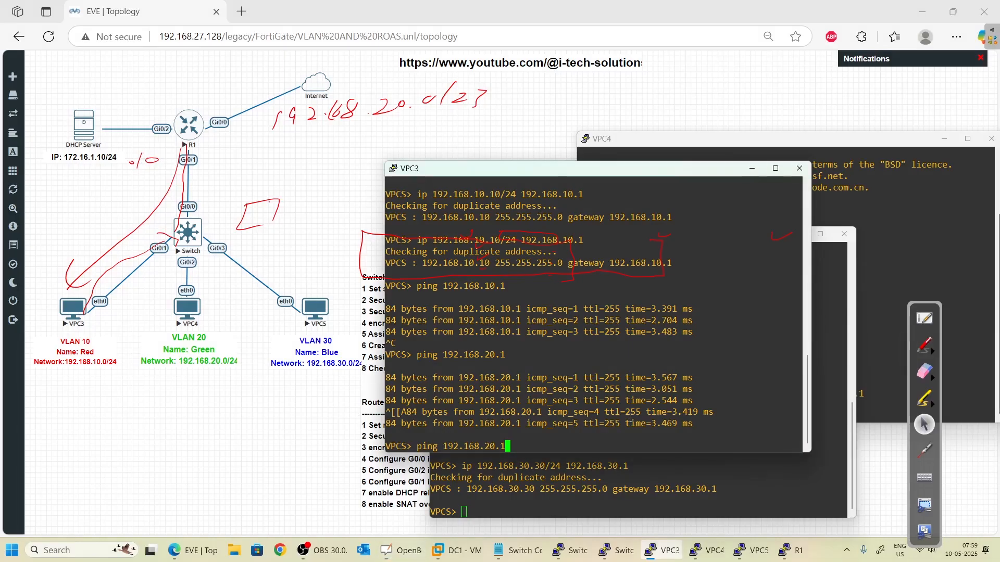
# - Ping VPC4 at 192.168.20.20 from VPC3 and trace the route in red ink
pyautogui.press('BackSpace')
pyautogui.write('20')
pyautogui.press('Return')
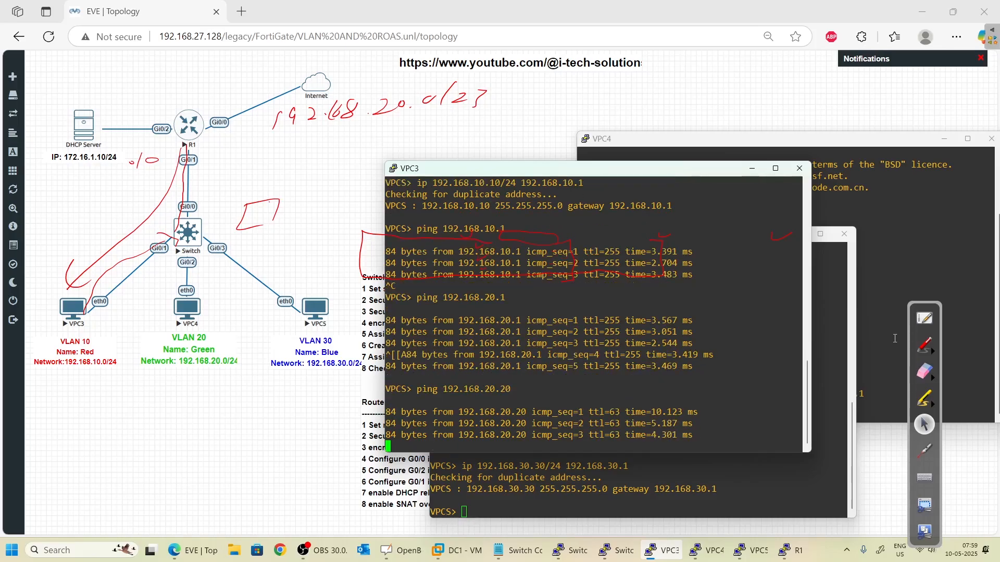
pyautogui.click(924, 345)
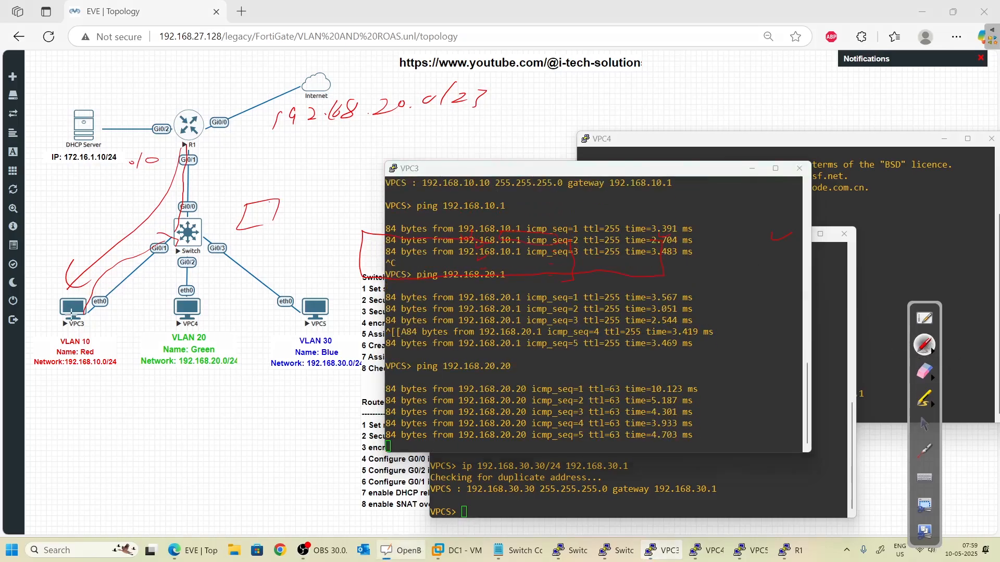
pyautogui.moveTo(96, 306)
pyautogui.mouseDown()
pyautogui.moveTo(159, 224)
pyautogui.moveTo(180, 144)
pyautogui.moveTo(188, 155)
pyautogui.moveTo(185, 302)
pyautogui.moveTo(200, 216)
pyautogui.moveTo(197, 140)
pyautogui.moveTo(112, 277)
pyautogui.mouseUp()
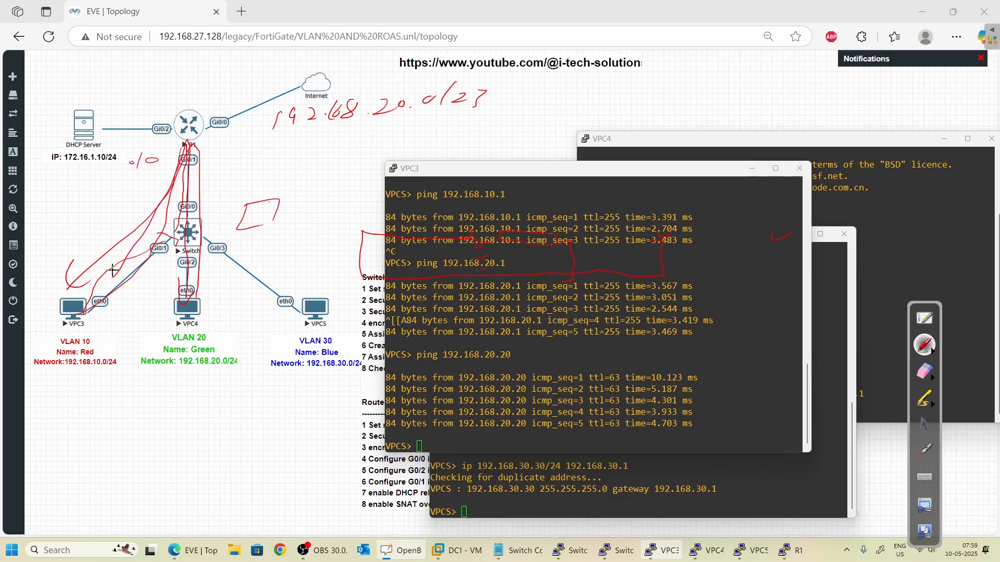
pyautogui.click(722, 334)
pyautogui.click(930, 426)
pyautogui.click(659, 397)
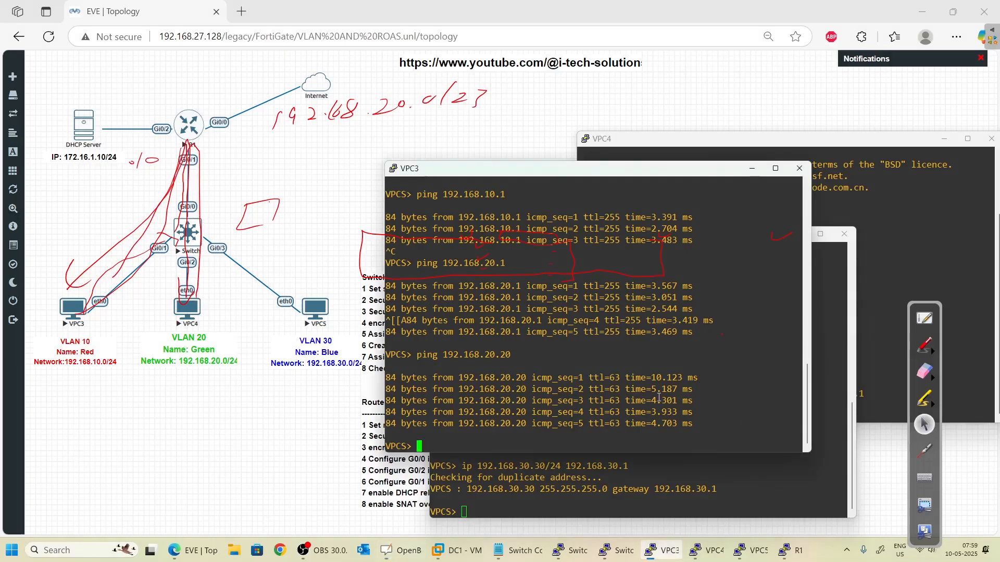
# - Ping VPC5 at 192.168.30.30 from VPC3, then erase all ink annotations
pyautogui.press('Up')
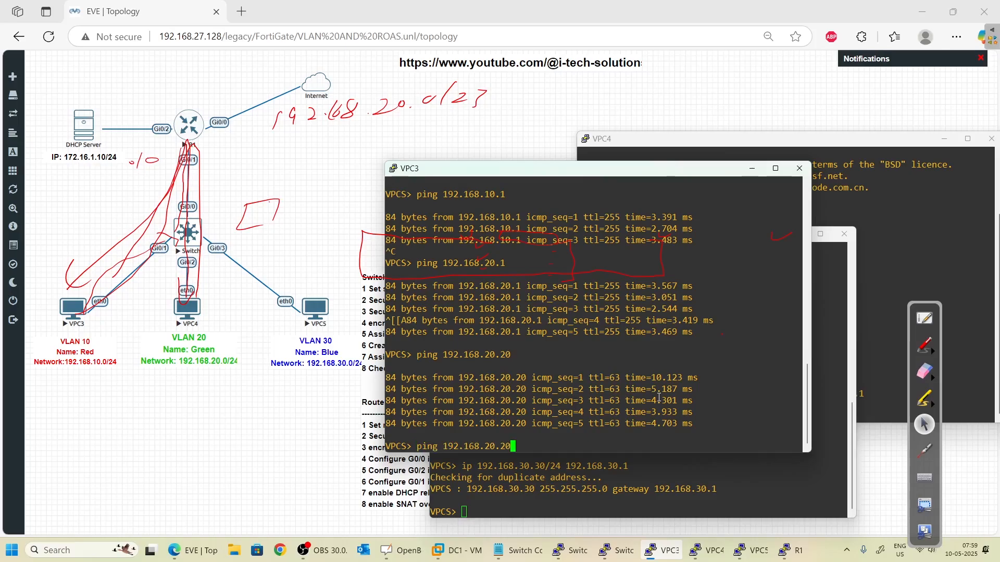
pyautogui.press('BackSpace')
pyautogui.press('BackSpace')
pyautogui.press('BackSpace')
pyautogui.press('BackSpace')
pyautogui.press('BackSpace')
pyautogui.write('30.30')
pyautogui.press('Return')
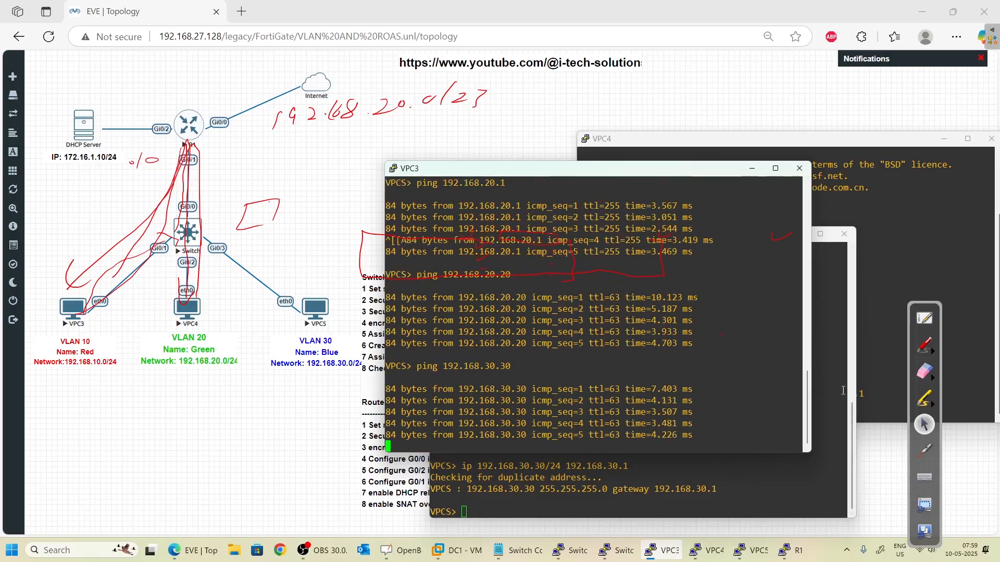
pyautogui.click(932, 380)
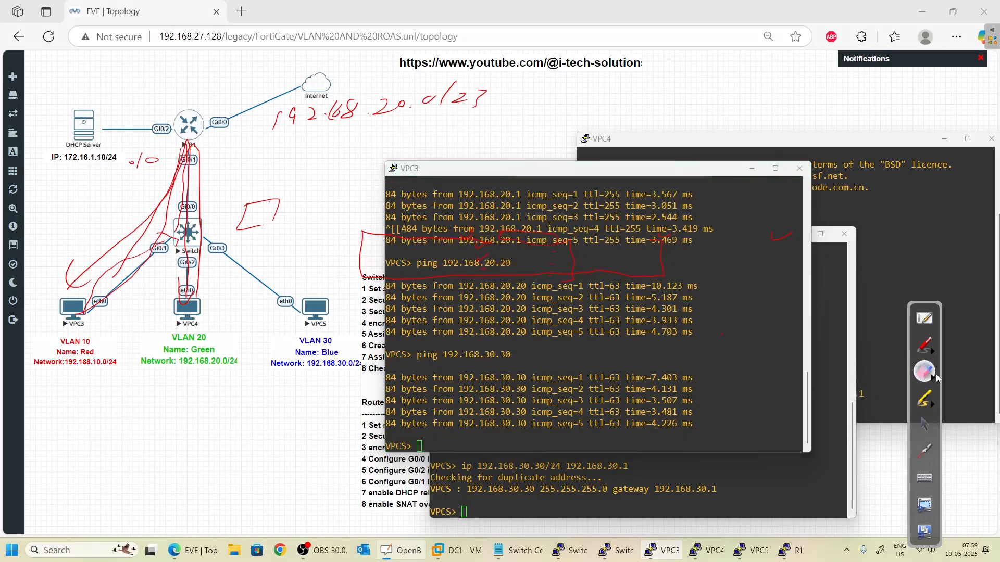
pyautogui.click(892, 379)
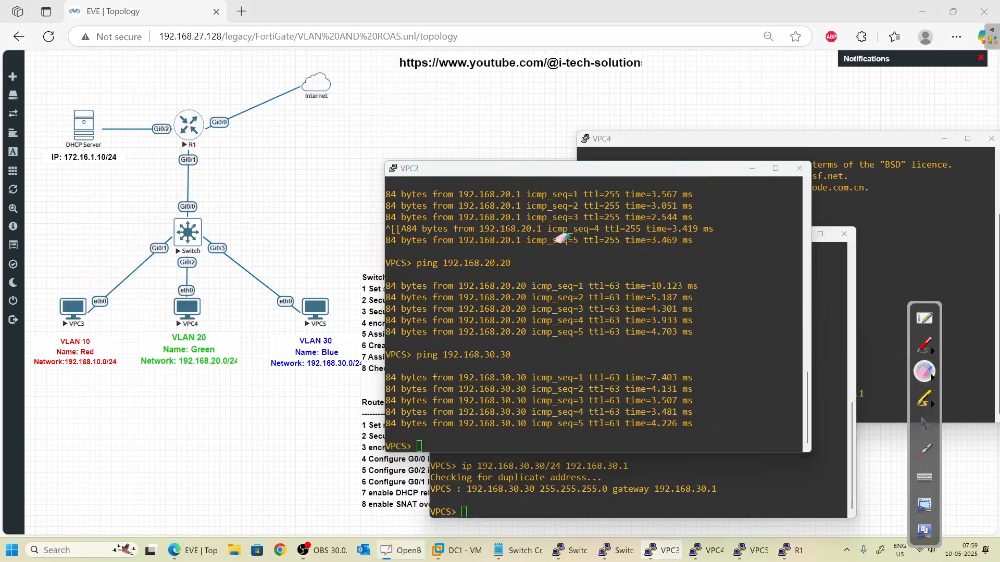
# - Draw red circles around the DHCP Server, VPC3, VPC4 and VPC5 nodes
pyautogui.click(924, 345)
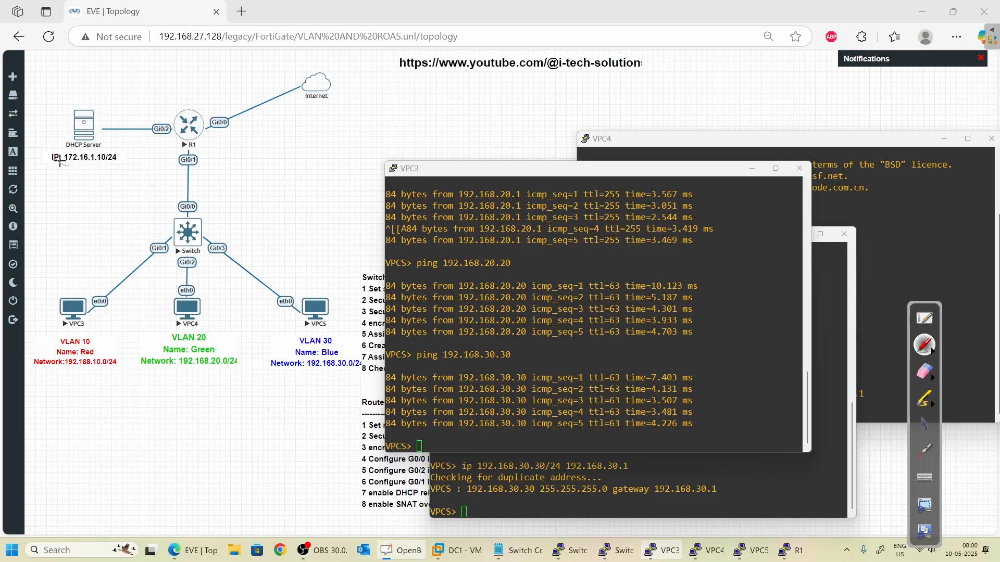
pyautogui.moveTo(58, 160)
pyautogui.mouseDown()
pyautogui.moveTo(63, 100)
pyautogui.moveTo(115, 166)
pyautogui.mouseUp()
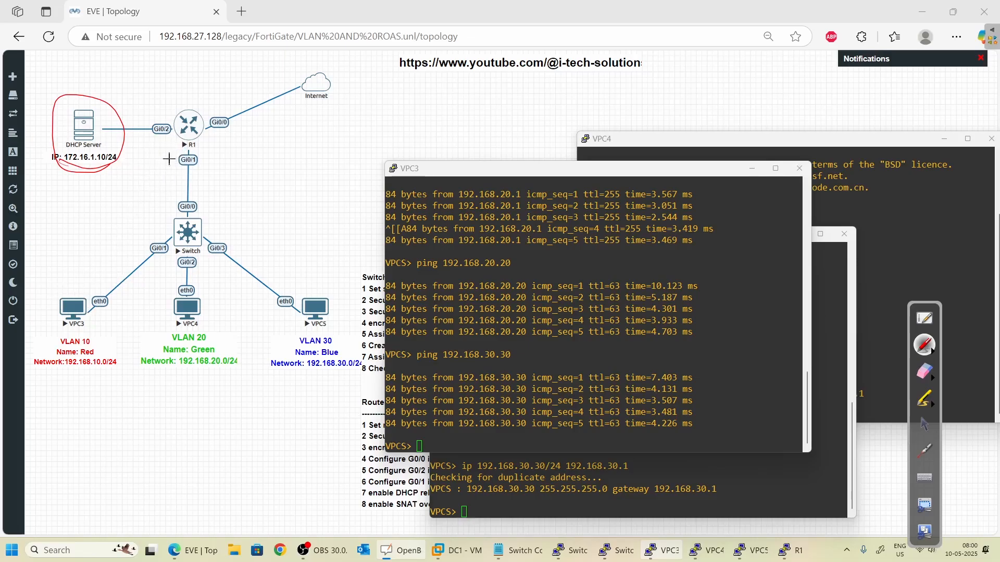
pyautogui.moveTo(71, 323)
pyautogui.mouseDown()
pyautogui.moveTo(96, 287)
pyautogui.moveTo(85, 320)
pyautogui.mouseUp()
pyautogui.moveTo(180, 313)
pyautogui.mouseDown()
pyautogui.moveTo(167, 326)
pyautogui.moveTo(184, 328)
pyautogui.mouseUp()
pyautogui.moveTo(296, 316); pyautogui.dragTo(305, 311)
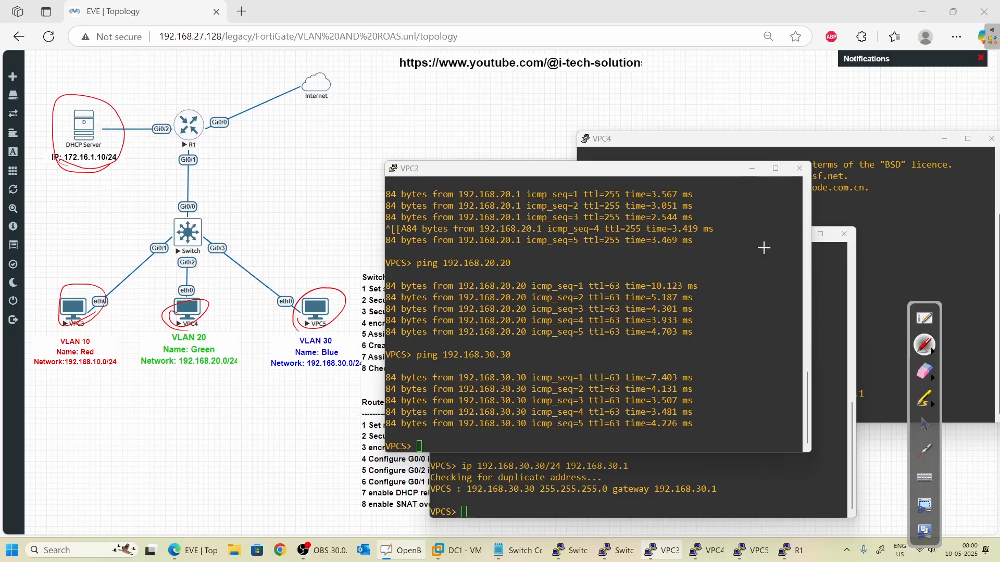
pyautogui.click(922, 426)
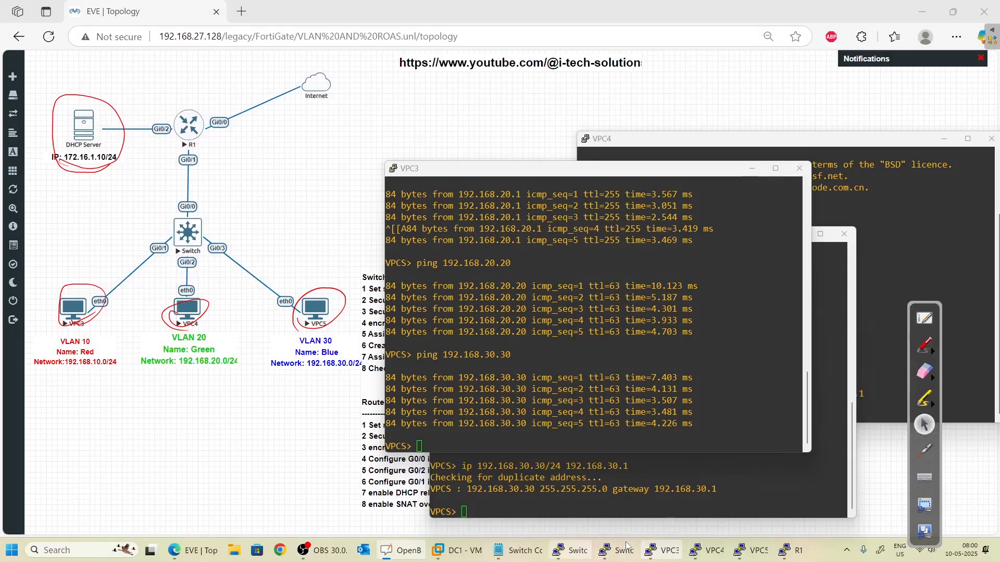
# - From R1's console, ping the mistyped address 171.16.1.10, which fails
pyautogui.moveTo(627, 546)
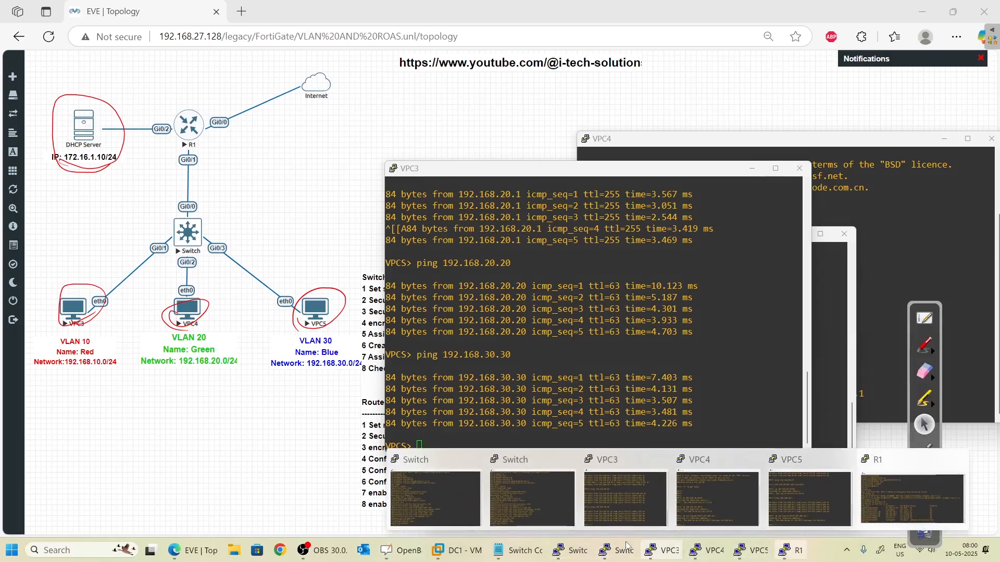
pyautogui.click(911, 497)
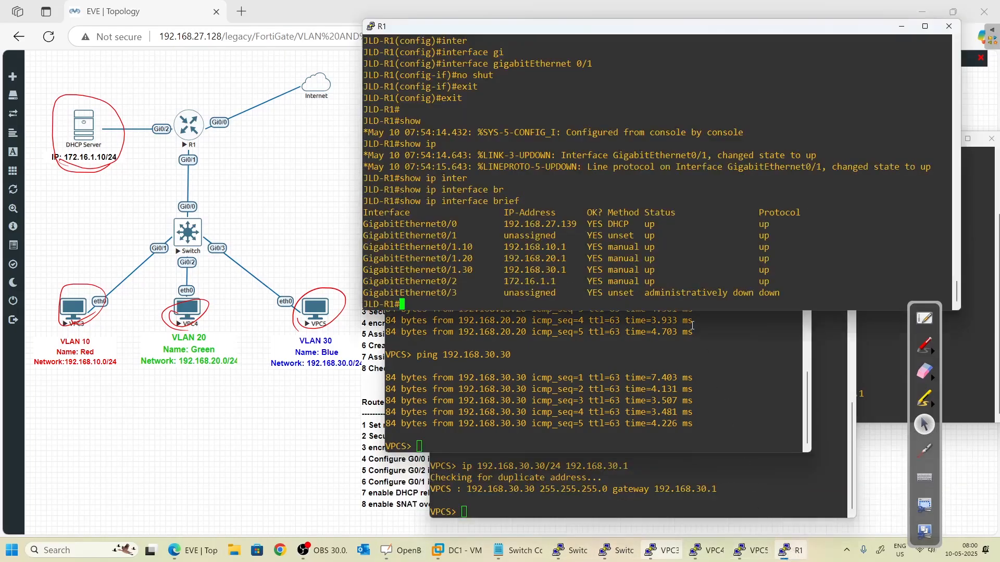
pyautogui.write('ping 171.16.1.10')
pyautogui.press('Return')
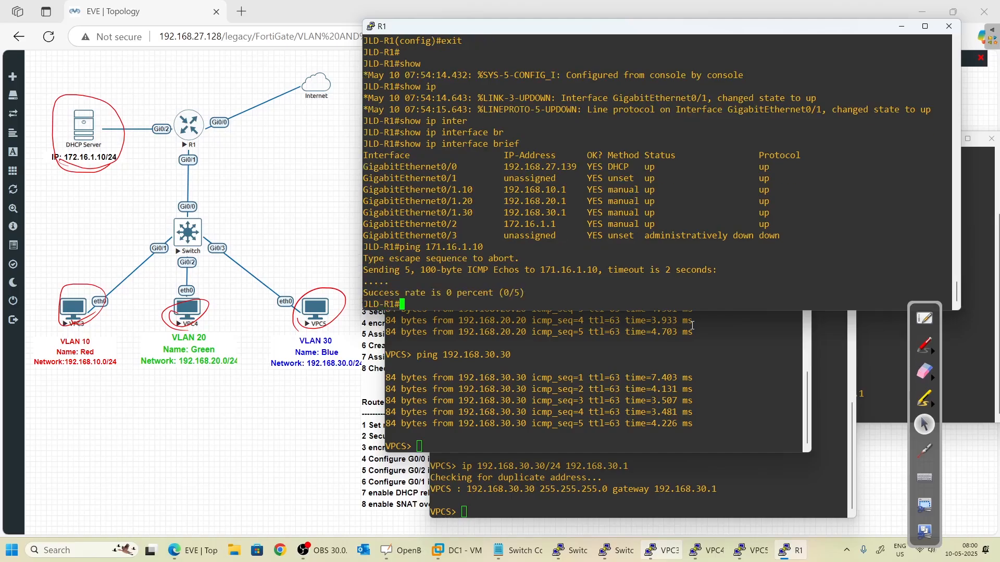
# - Ping the DHCP server at 172.16.1.10 from R1 with 100 percent success
pyautogui.press('Up')
pyautogui.press('Left')
pyautogui.press('Left')
pyautogui.press('Left')
pyautogui.press('Left')
pyautogui.press('Left')
pyautogui.press('Left')
pyautogui.press('Left')
pyautogui.press('Left')
pyautogui.press('BackSpace')
pyautogui.write('2')
pyautogui.press('Return')
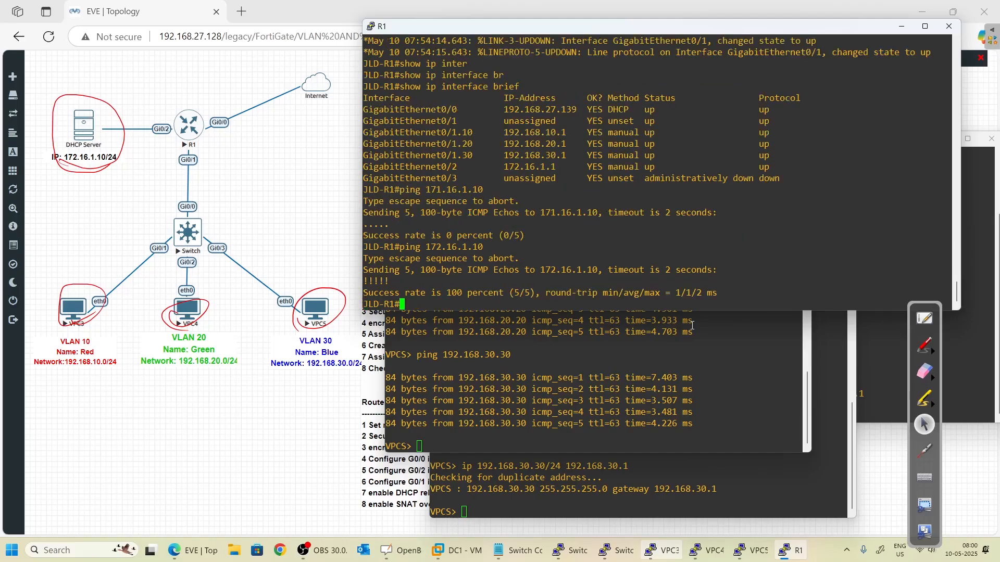
pyautogui.press('Return')
pyautogui.press('Return')
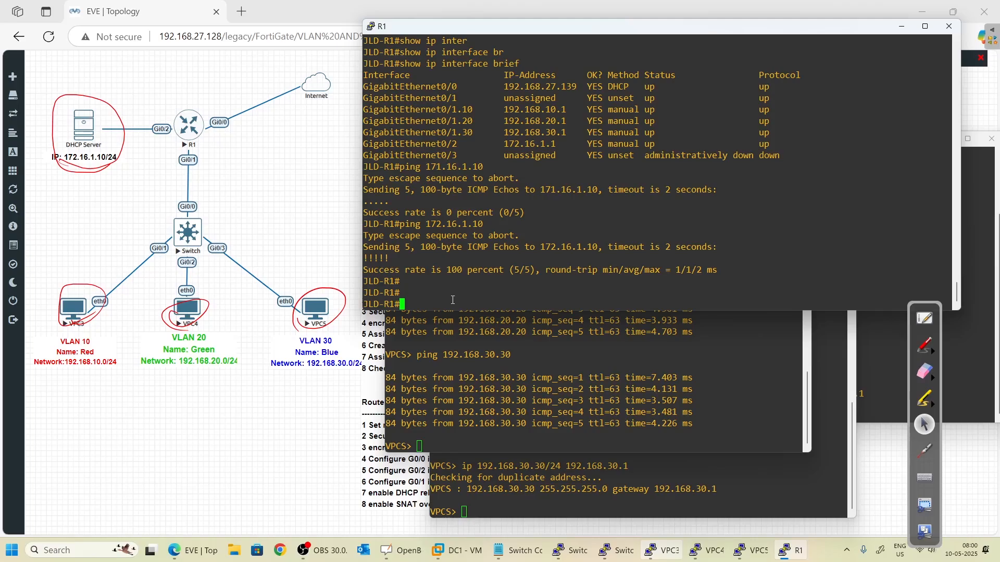
# - In global config on R1, set ip helper-address 172.16.1.10 on subinterface Gi0/1.10
pyautogui.write('conf')
pyautogui.press('Tab')
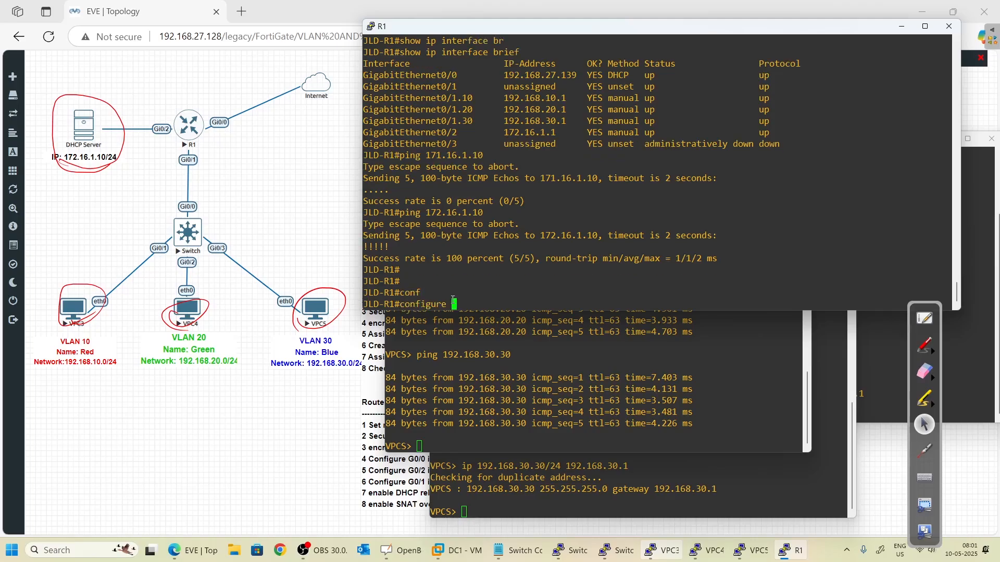
pyautogui.write('t')
pyautogui.press('Tab')
pyautogui.press('Return')
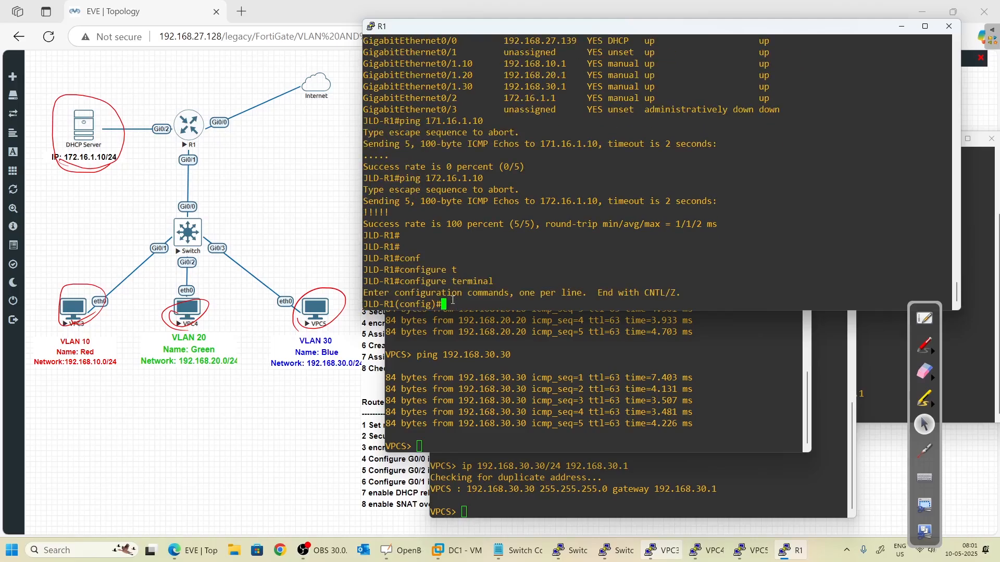
pyautogui.write('inter')
pyautogui.press('Tab')
pyautogui.write('0/')
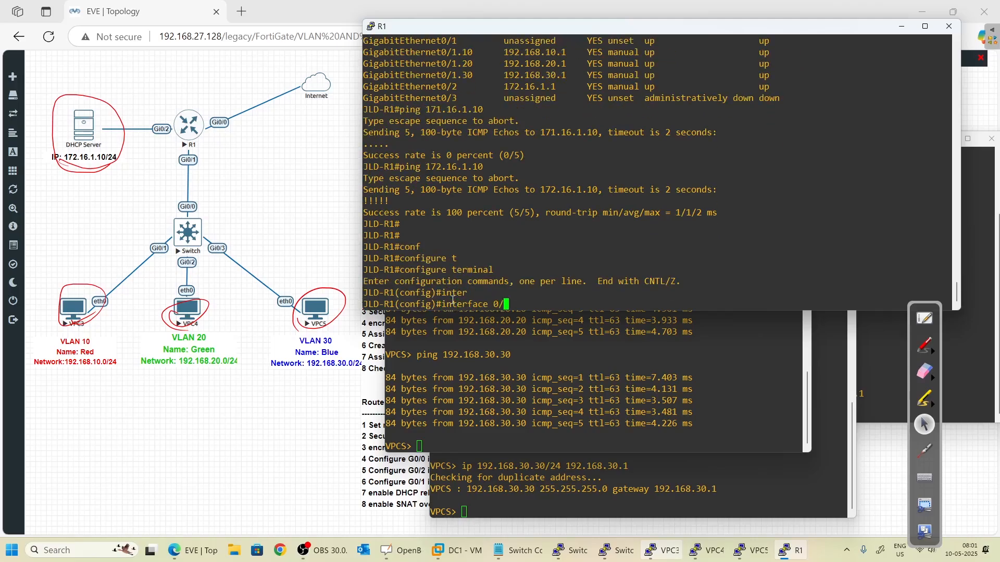
pyautogui.write('1.10')
pyautogui.press('Return')
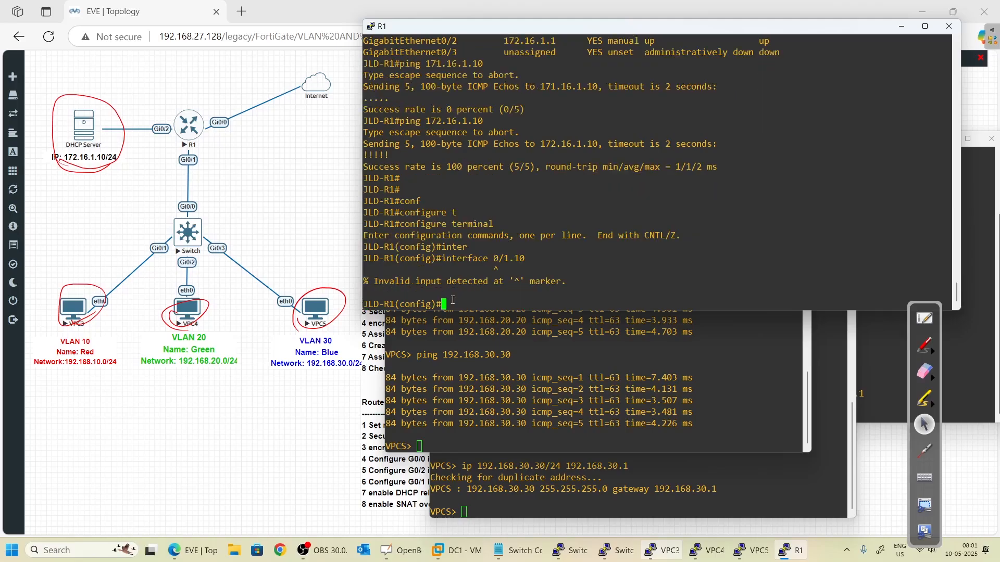
pyautogui.press('Up')
pyautogui.press('Left')
pyautogui.press('Left')
pyautogui.press('Left')
pyautogui.press('Left')
pyautogui.press('Left')
pyautogui.press('Left')
pyautogui.write('gi')
pyautogui.press('Return')
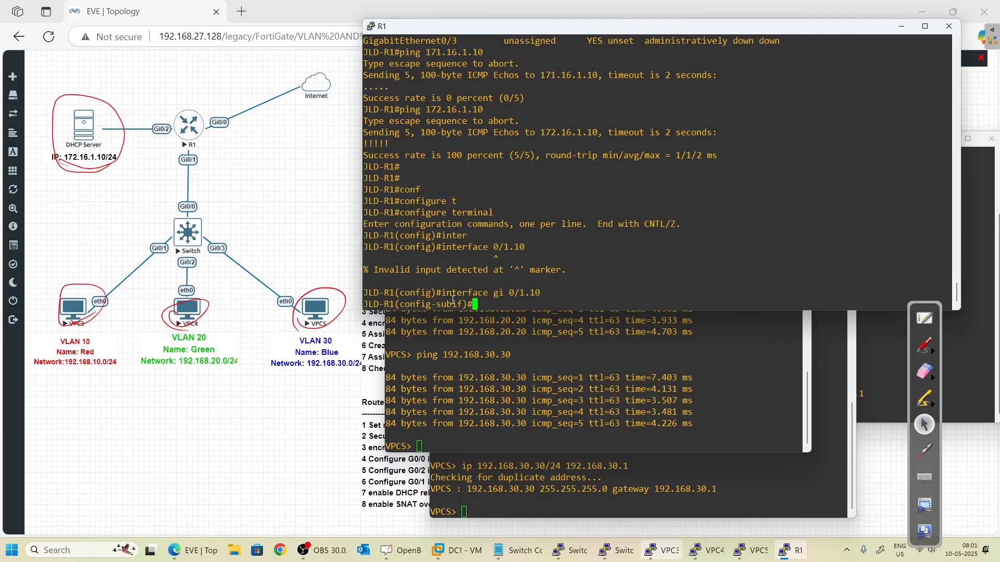
pyautogui.write('ip hel')
pyautogui.press('Tab')
pyautogui.press('BackSpace')
pyautogui.write('?')
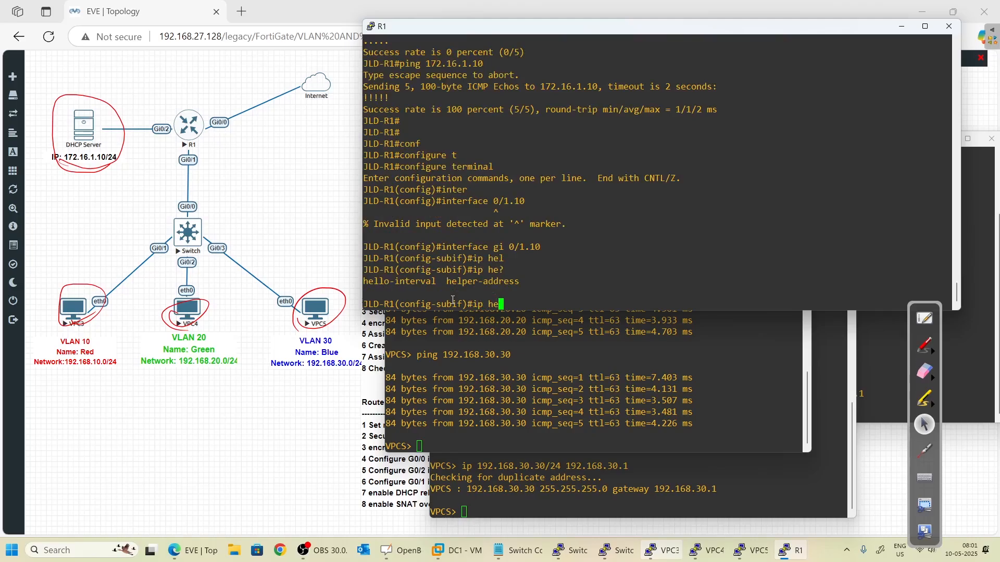
pyautogui.write('lper')
pyautogui.press('Tab')
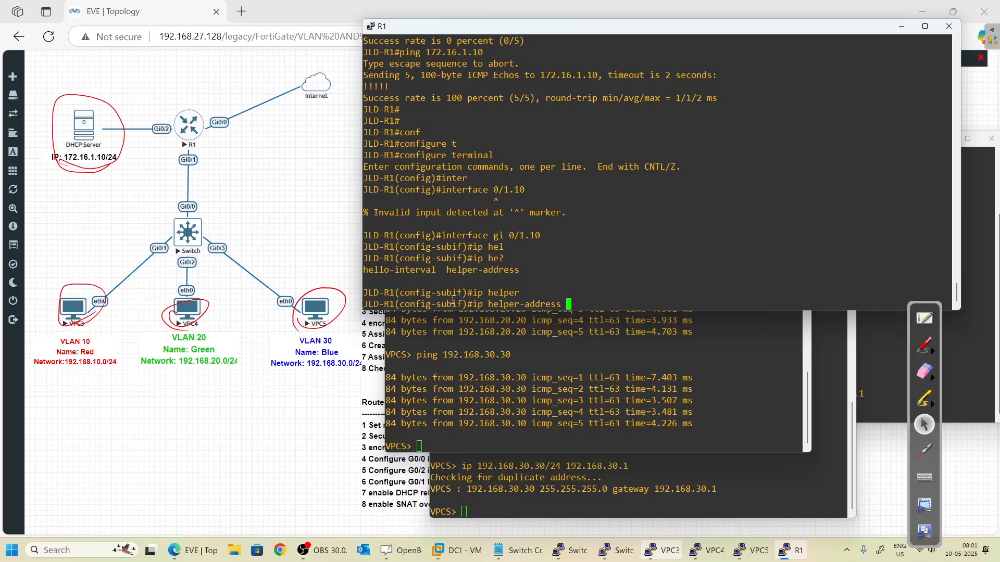
pyautogui.write('172.16.1.10')
pyautogui.press('Return')
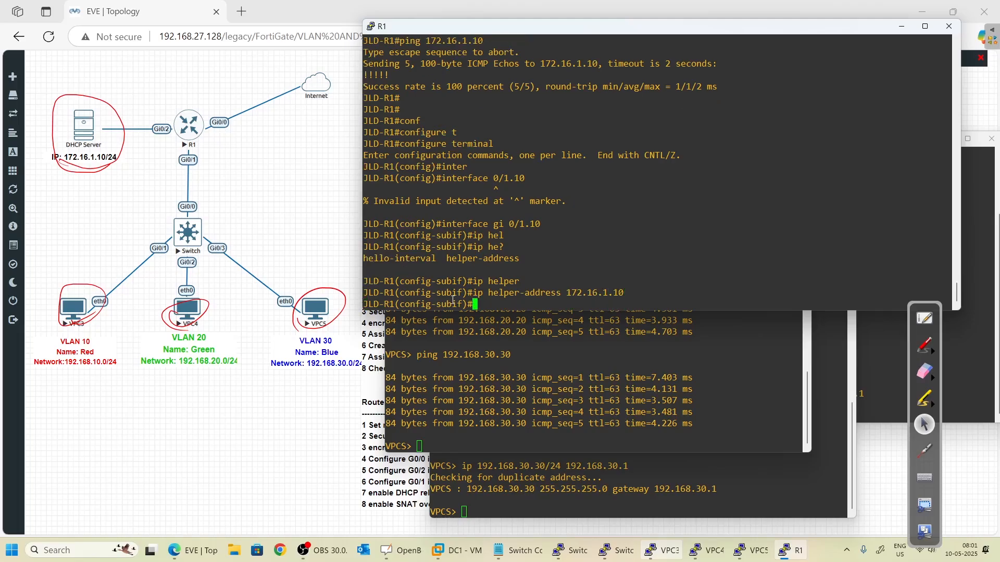
pyautogui.write('exit')
pyautogui.press('Return')
# - Add ip helper-address 172.16.1.10 to subinterface Gi0/1.20
pyautogui.write('e')
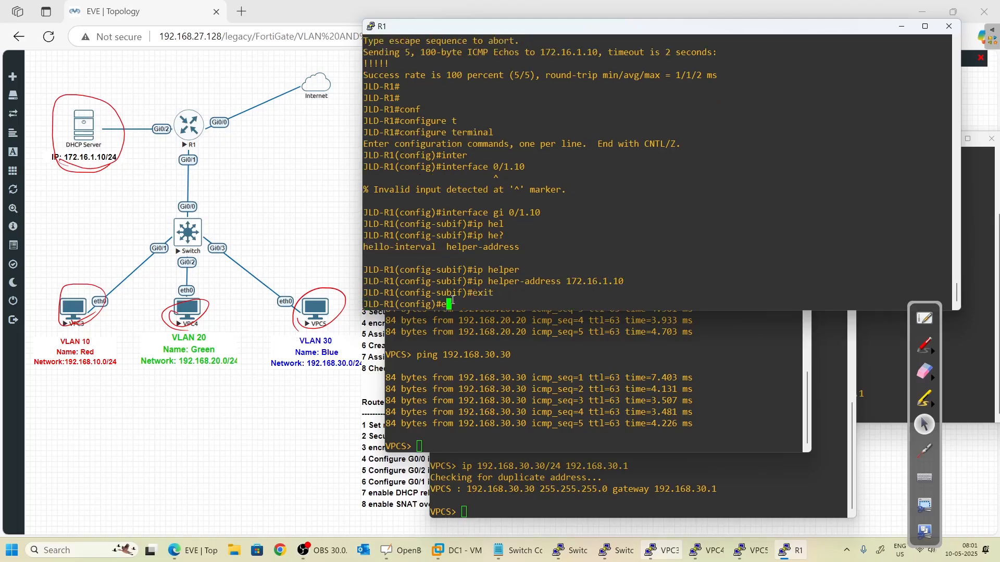
pyautogui.press('Up')
pyautogui.press('Up')
pyautogui.press('Up')
pyautogui.press('Up')
pyautogui.press('Up')
pyautogui.press('BackSpace')
pyautogui.press('BackSpace')
pyautogui.write('20')
pyautogui.press('Return')
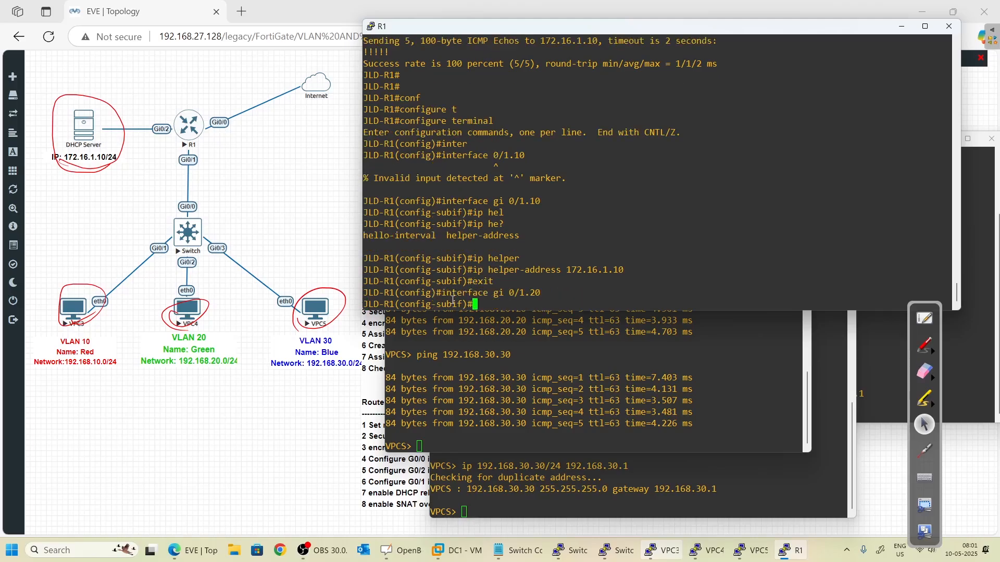
pyautogui.press('Up')
pyautogui.press('Up')
pyautogui.press('Up')
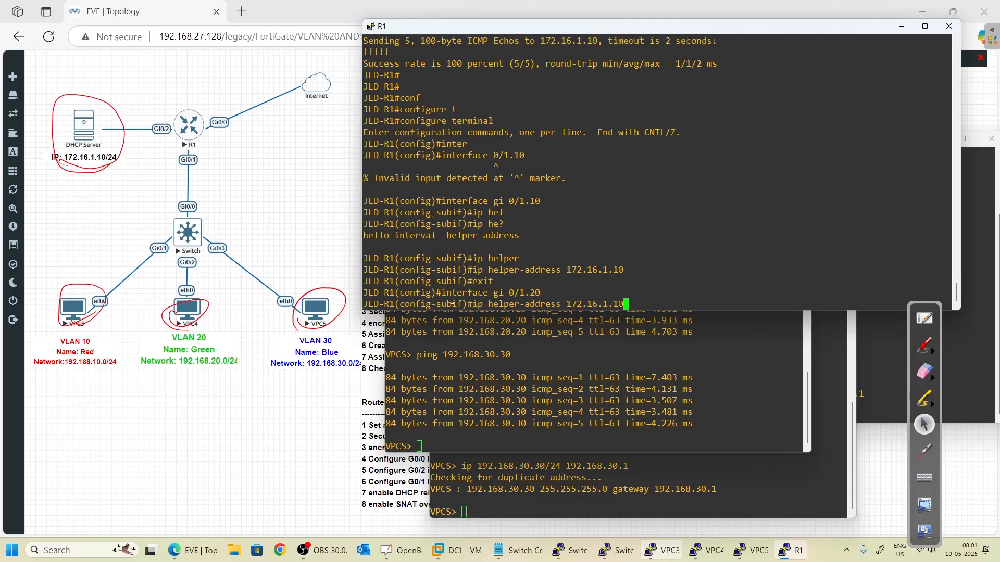
pyautogui.press('Return')
pyautogui.write('exit')
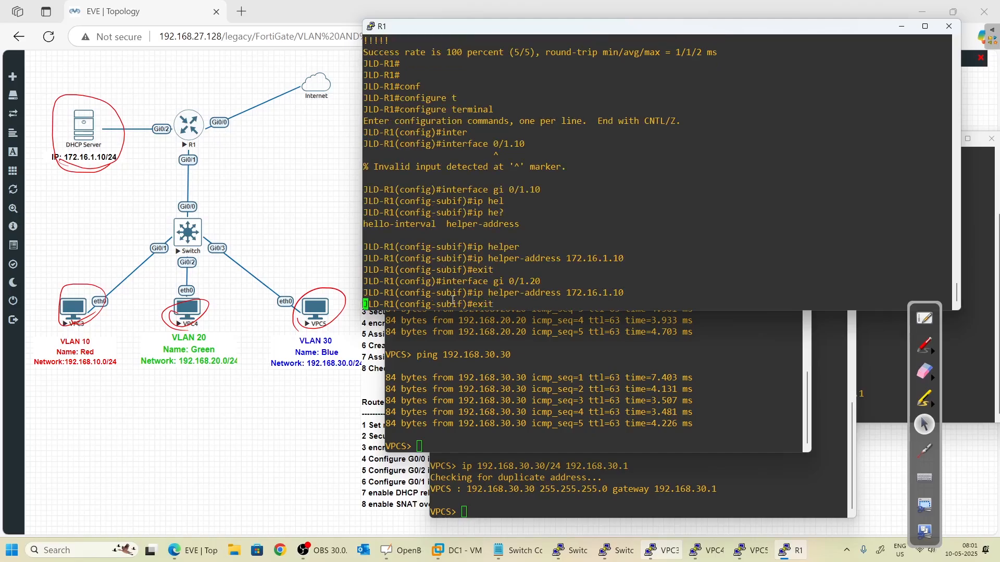
pyautogui.press('Return')
# - Add ip helper-address 172.16.1.10 to subinterface Gi0/1.30
pyautogui.press('Up')
pyautogui.press('Up')
pyautogui.press('Up')
pyautogui.press('BackSpace')
pyautogui.press('BackSpace')
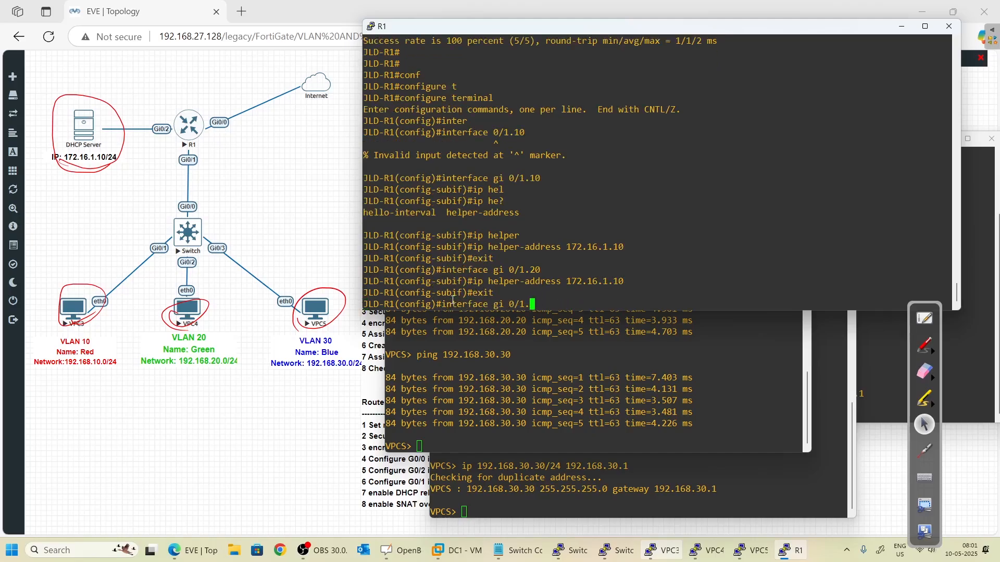
pyautogui.write('30')
pyautogui.press('Return')
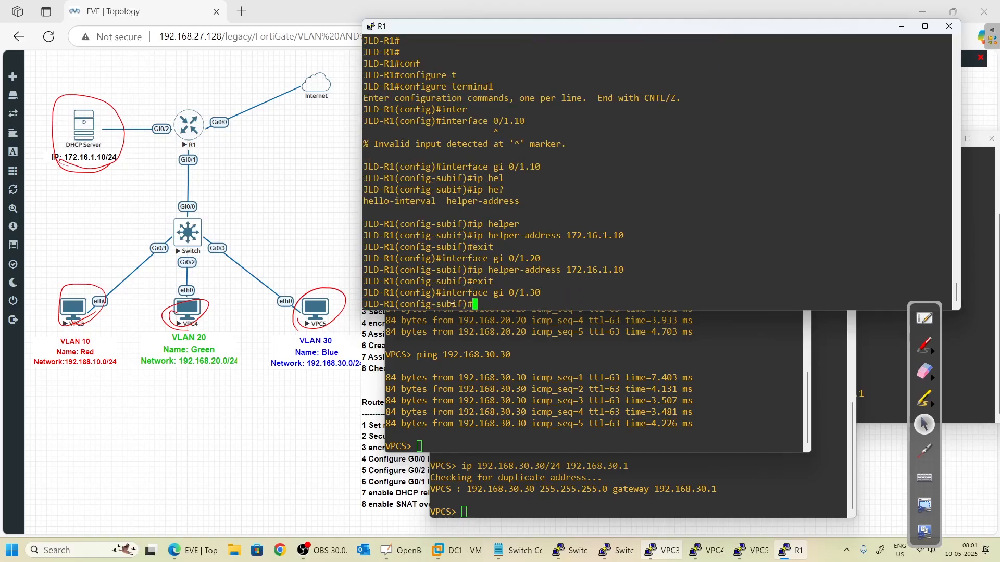
pyautogui.press('Up')
pyautogui.press('Up')
pyautogui.press('Up')
pyautogui.press('Return')
pyautogui.write('exit')
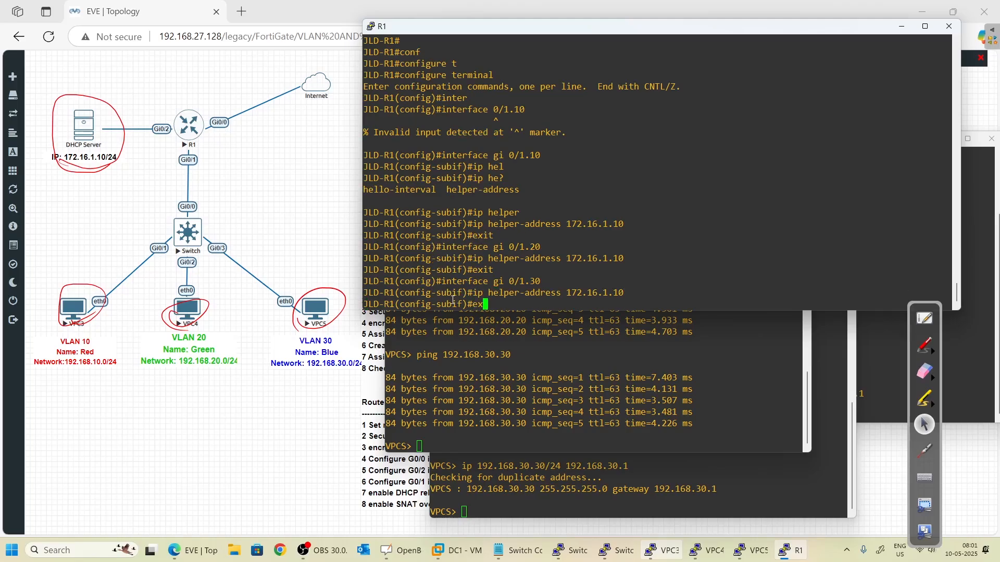
pyautogui.press('Return')
pyautogui.press('Return')
pyautogui.press('Return')
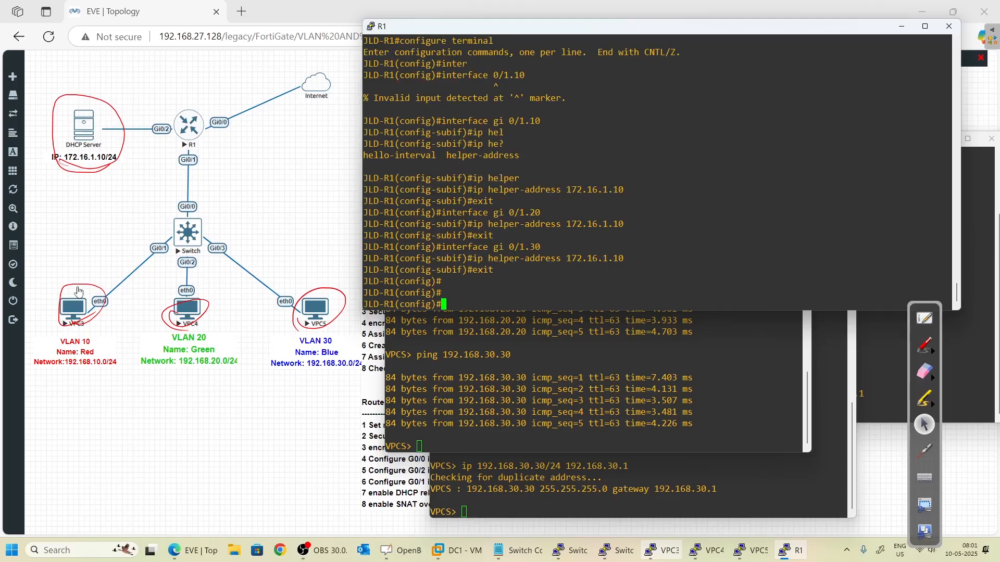
# - With the red pen, mark the VPCs and draw the relay path from the VLAN 10 PC through R1 to the DHCP server
pyautogui.click(924, 344)
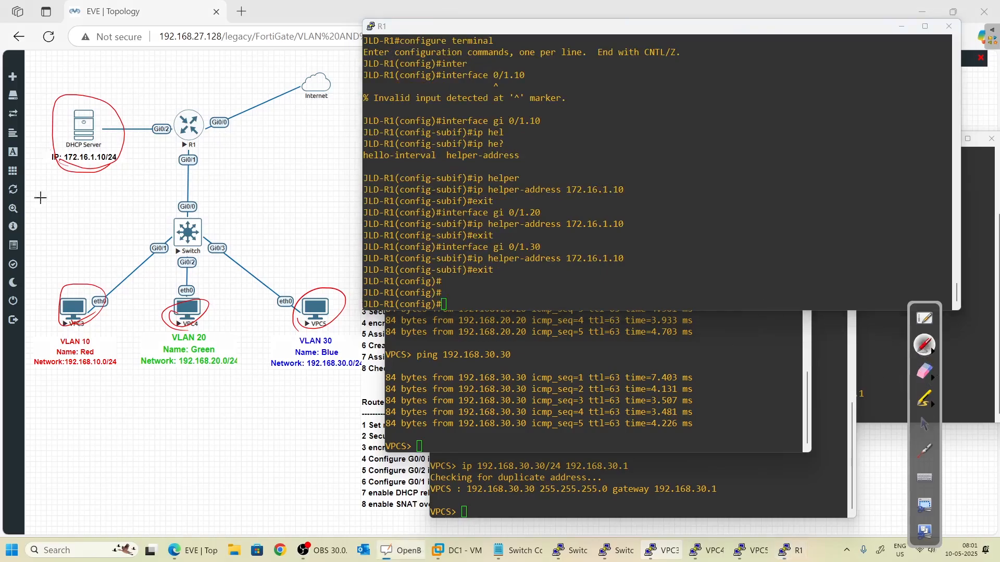
pyautogui.moveTo(83, 295); pyautogui.dragTo(95, 270)
pyautogui.moveTo(182, 312); pyautogui.dragTo(187, 286)
pyautogui.moveTo(306, 307); pyautogui.dragTo(281, 263)
pyautogui.moveTo(94, 273)
pyautogui.mouseDown()
pyautogui.moveTo(137, 241)
pyautogui.moveTo(181, 151)
pyautogui.mouseUp()
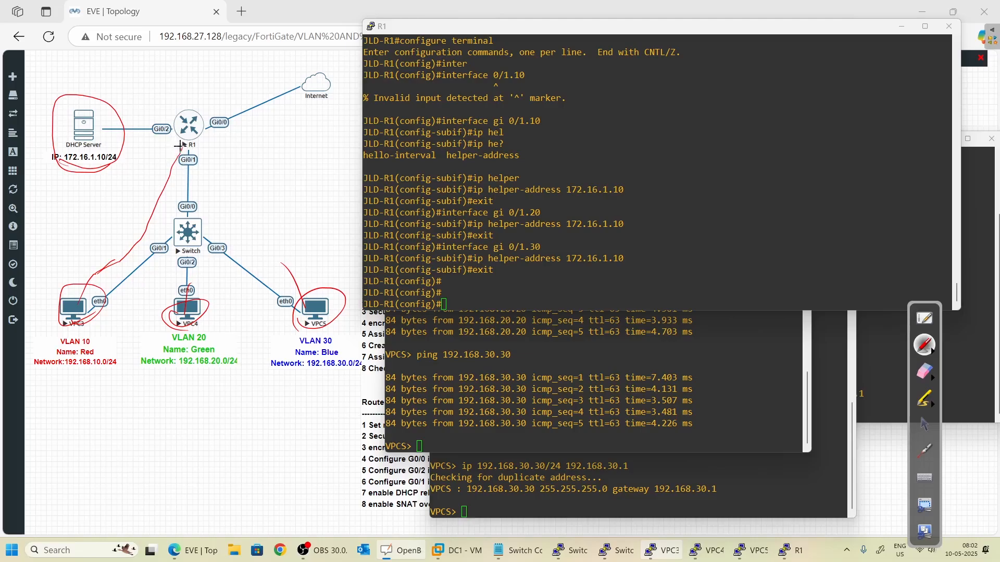
pyautogui.moveTo(181, 145); pyautogui.dragTo(124, 148)
pyautogui.moveTo(167, 149)
pyautogui.mouseDown()
pyautogui.moveTo(65, 301)
pyautogui.moveTo(86, 276)
pyautogui.mouseUp()
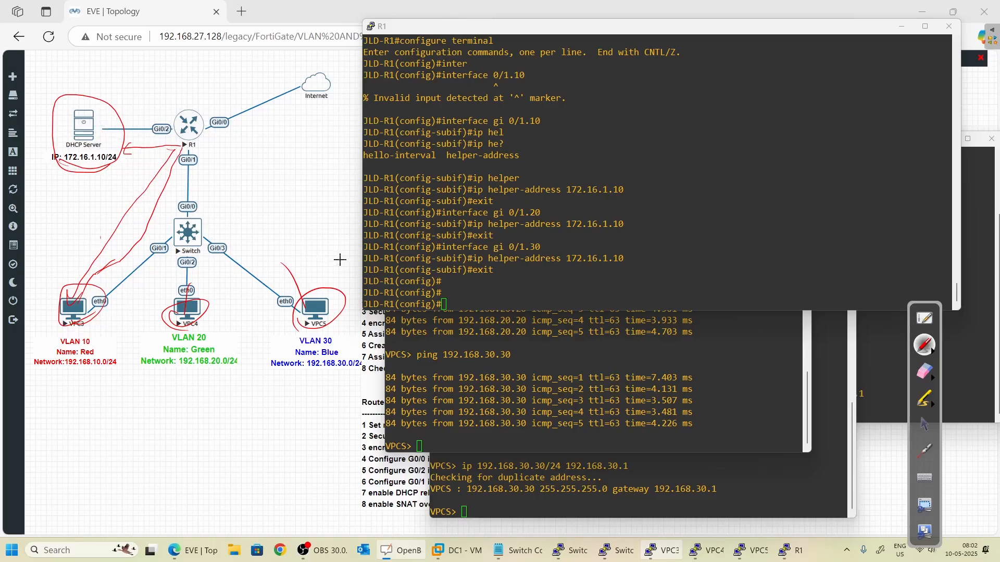
# - Tick the three helper-address lines and switch to the DC1 virtual machine
pyautogui.moveTo(628, 257); pyautogui.dragTo(645, 221)
pyautogui.moveTo(635, 184); pyautogui.dragTo(646, 179)
pyautogui.click(925, 424)
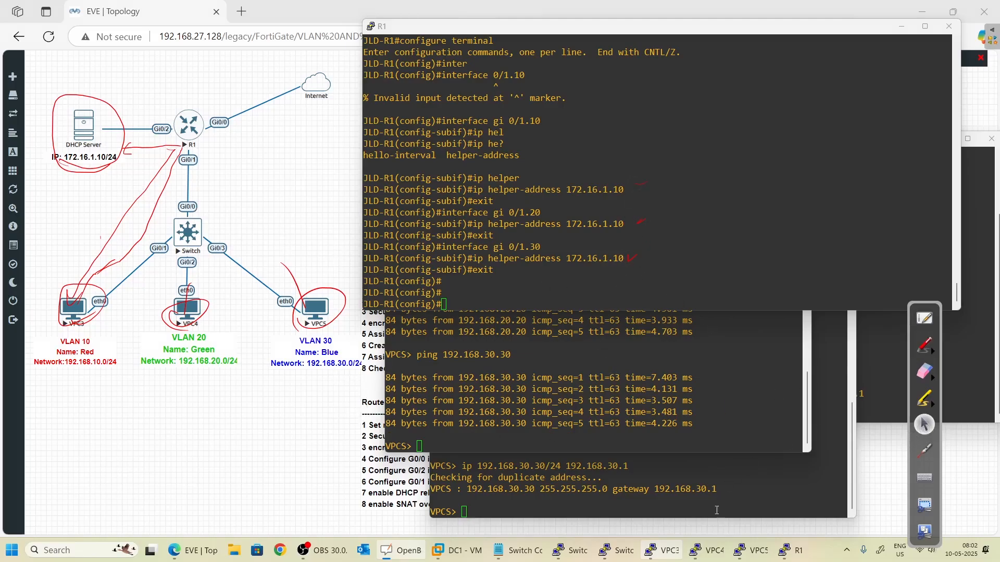
pyautogui.click(472, 545)
pyautogui.click(56, 116)
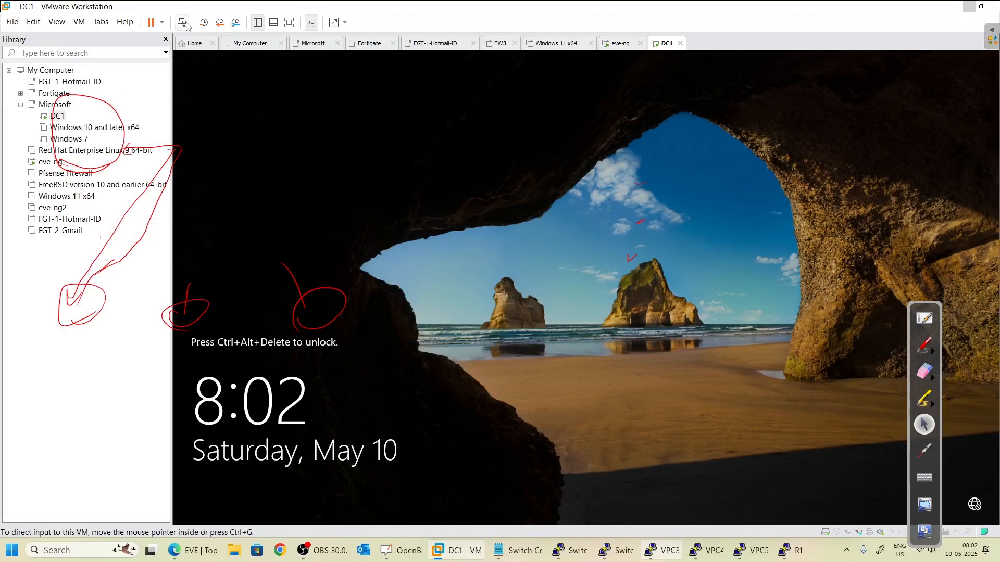
# - Wake DC1 to its sign-in prompt and clear all the red annotations
pyautogui.click(181, 23)
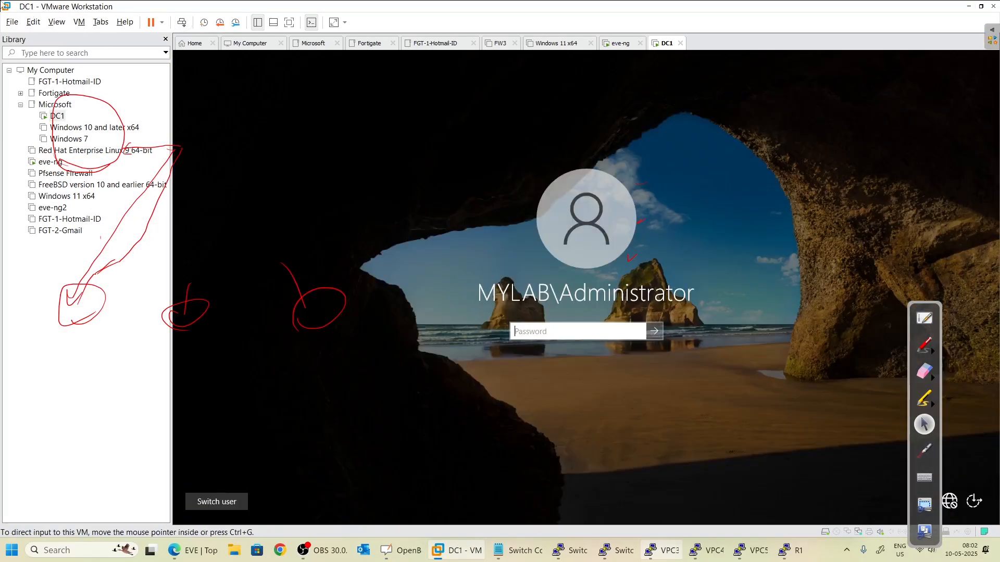
pyautogui.click(936, 372)
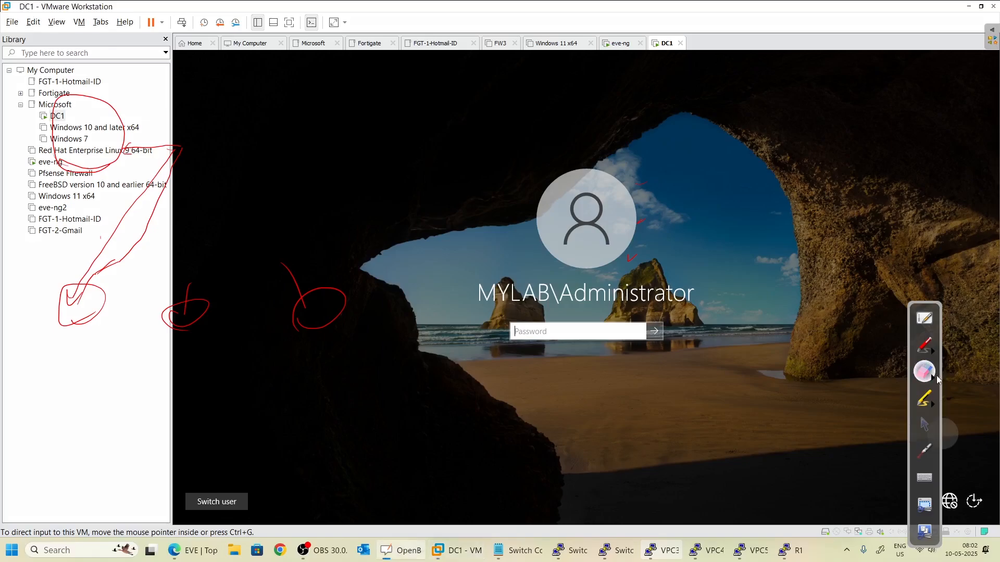
pyautogui.click(936, 386)
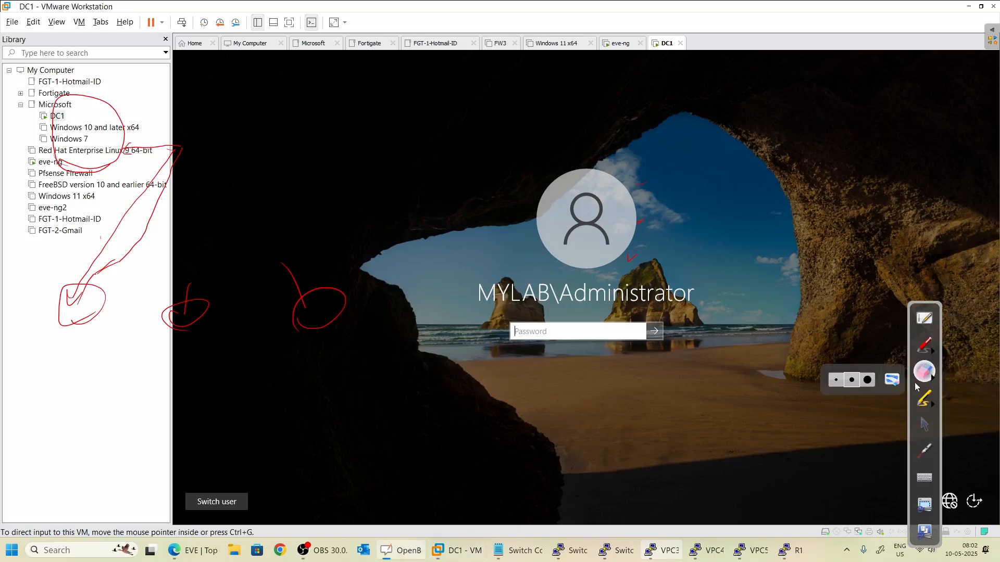
pyautogui.click(900, 386)
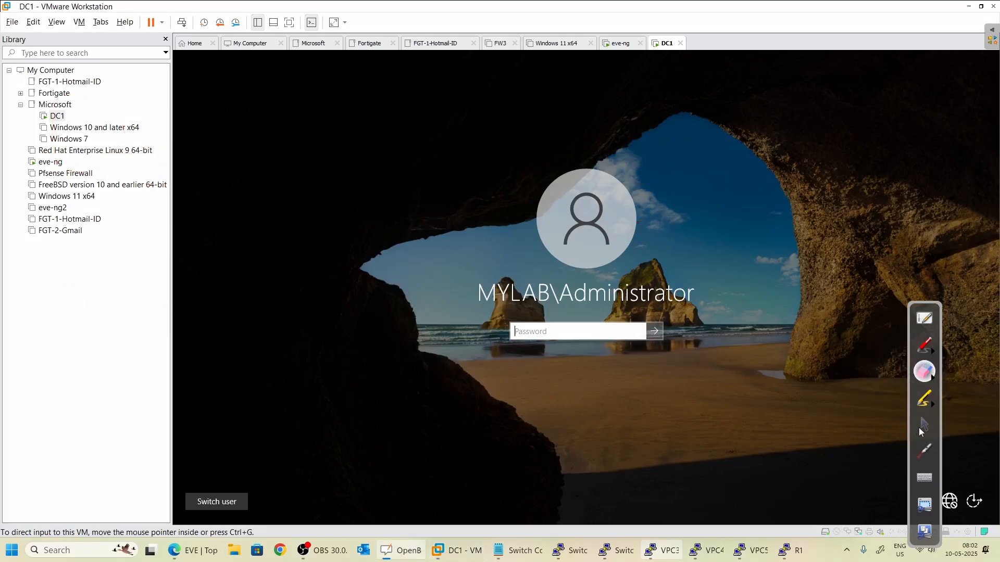
pyautogui.click(923, 426)
pyautogui.click(922, 346)
pyautogui.click(925, 423)
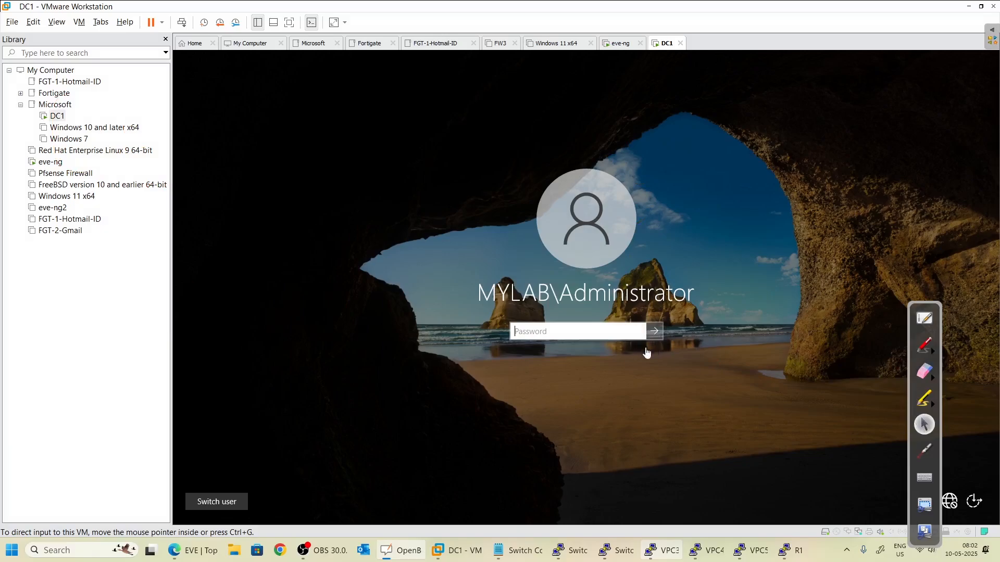
# - Sign in to DC1 with the Administrator password
pyautogui.click(647, 352)
pyautogui.write('••')
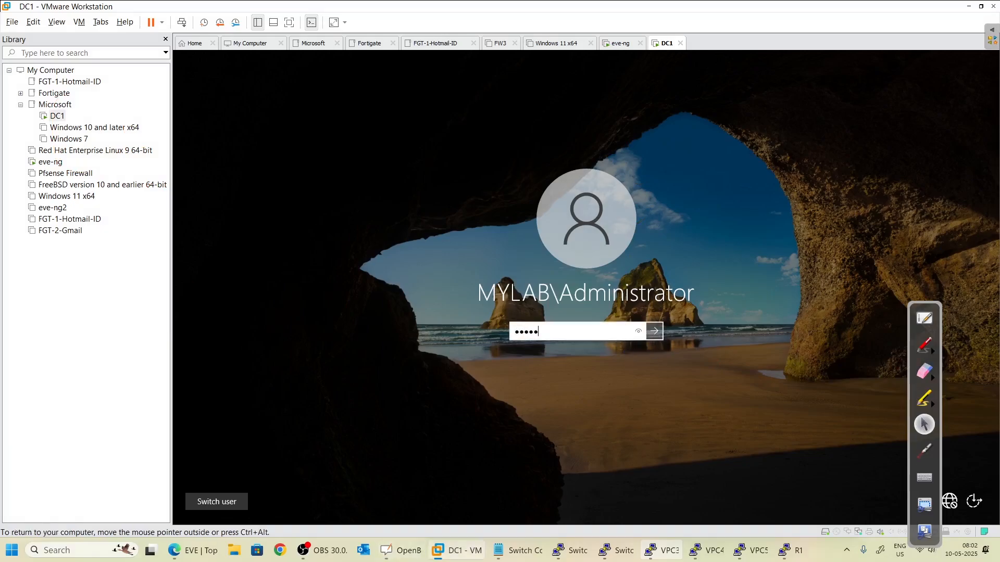
pyautogui.write('••••')
pyautogui.press('Return')
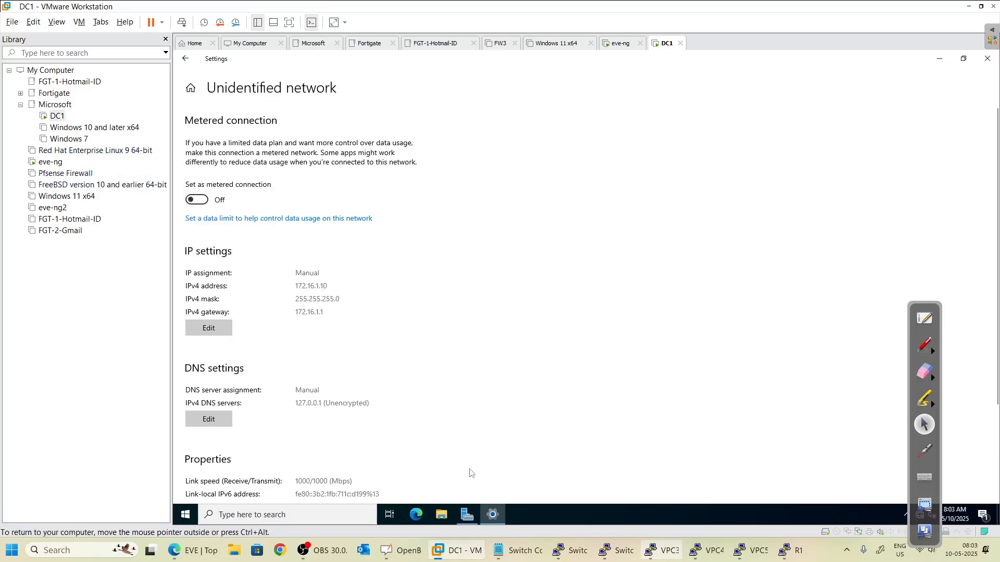
# - Launch the DHCP console from Server Manager's Tools menu
pyautogui.click(467, 514)
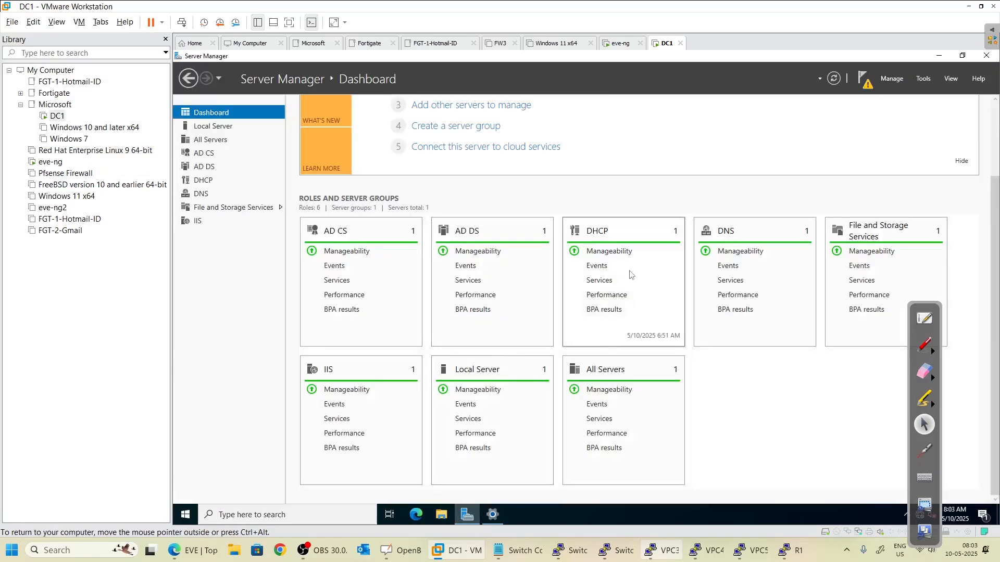
pyautogui.click(610, 252)
pyautogui.click(752, 154)
pyautogui.click(923, 78)
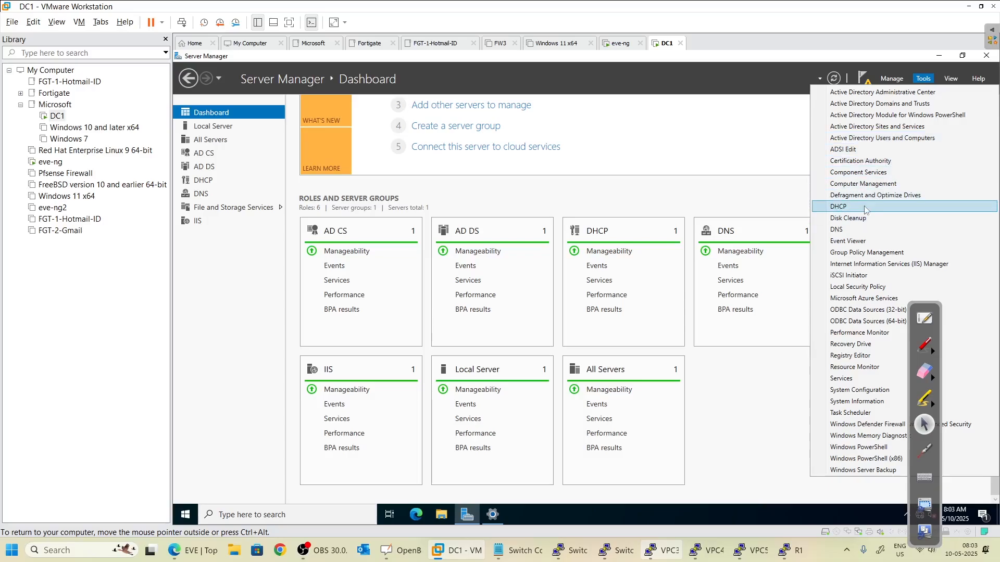
pyautogui.click(885, 207)
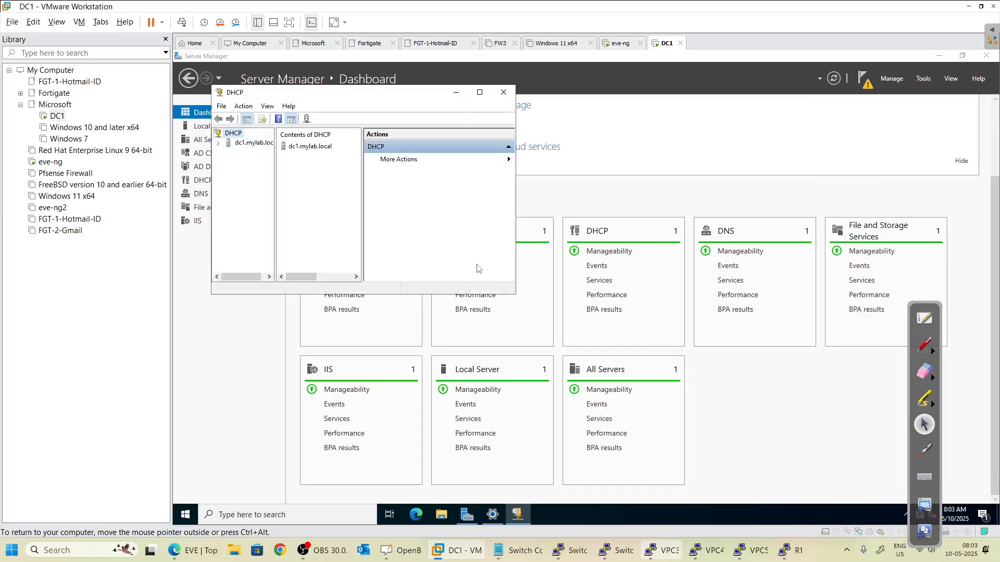
# - Maximize the DHCP console and expand dc1.mylab.local's IPv4 node
pyautogui.click(480, 92)
pyautogui.click(180, 105)
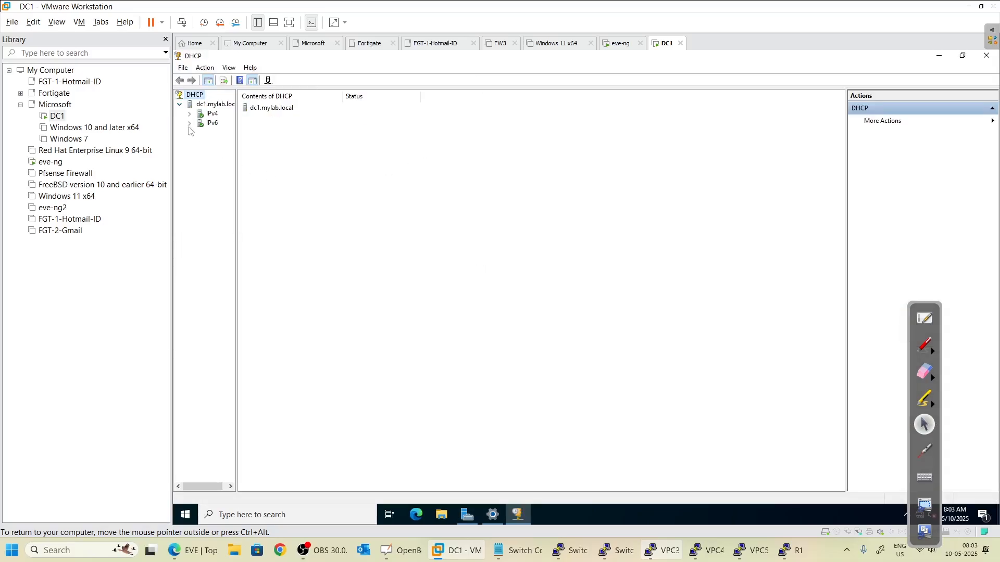
pyautogui.doubleClick(211, 114)
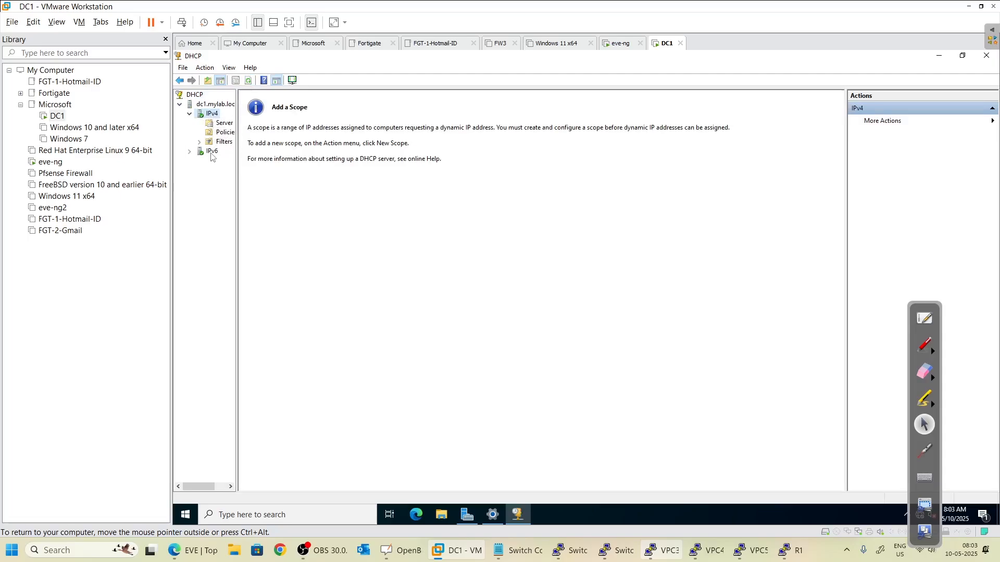
pyautogui.doubleClick(211, 153)
pyautogui.click(212, 114)
pyautogui.rightClick(209, 115)
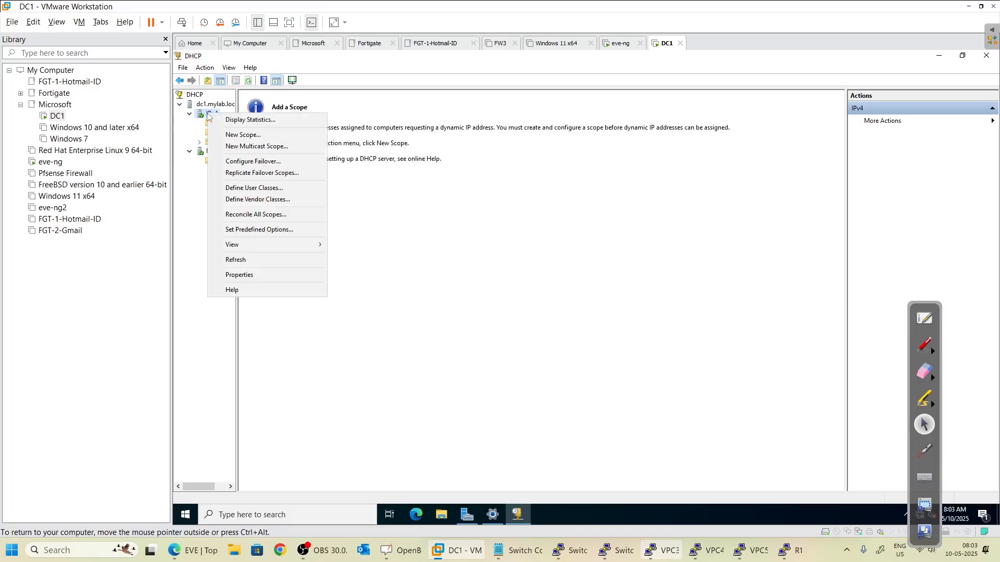
# - Create scope 192.168.10-Net for VLAN10 with range 192.168.10.1–192.168.10.254, length 24
pyautogui.click(260, 135)
pyautogui.click(650, 375)
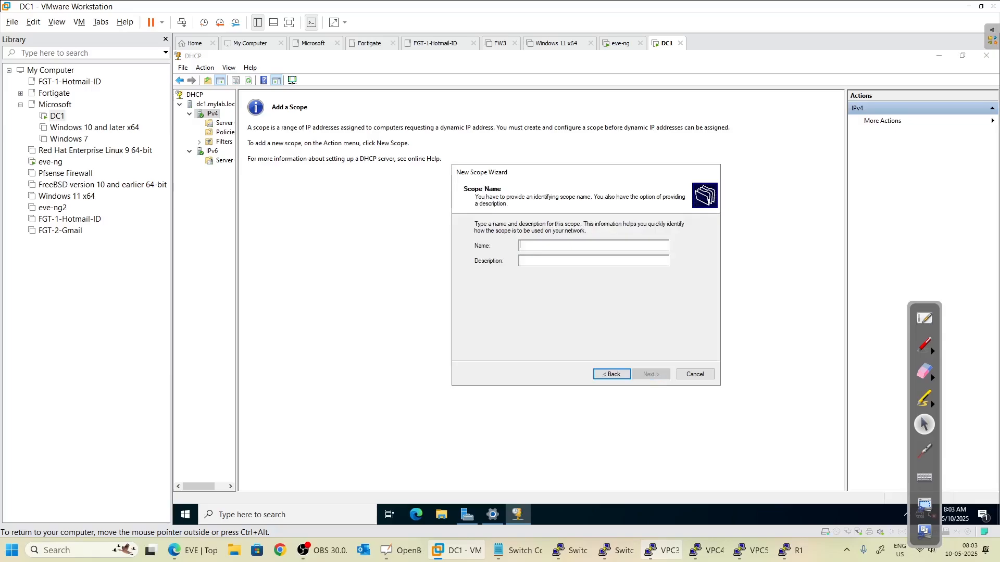
pyautogui.write('192.168.10-Net')
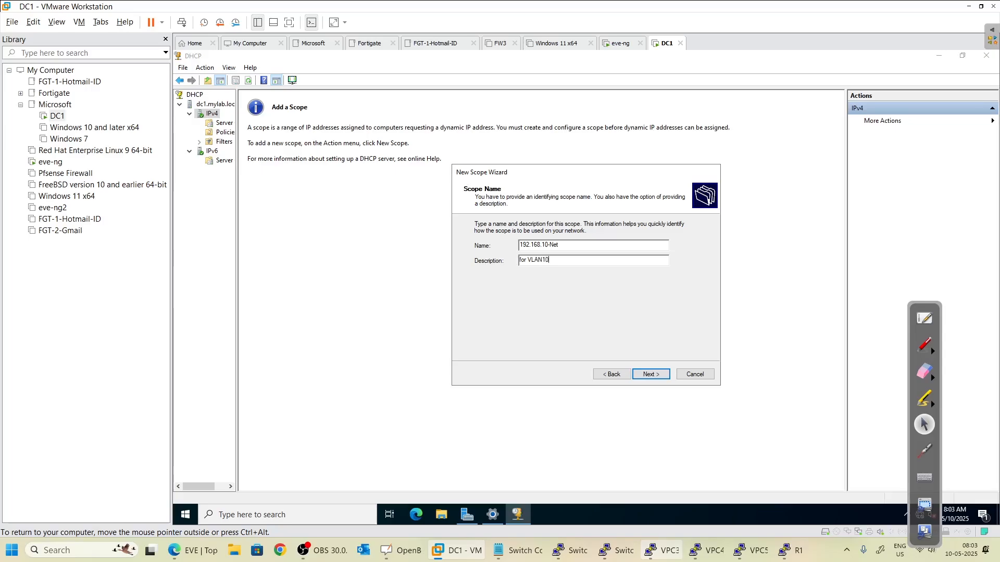
pyautogui.click(651, 374)
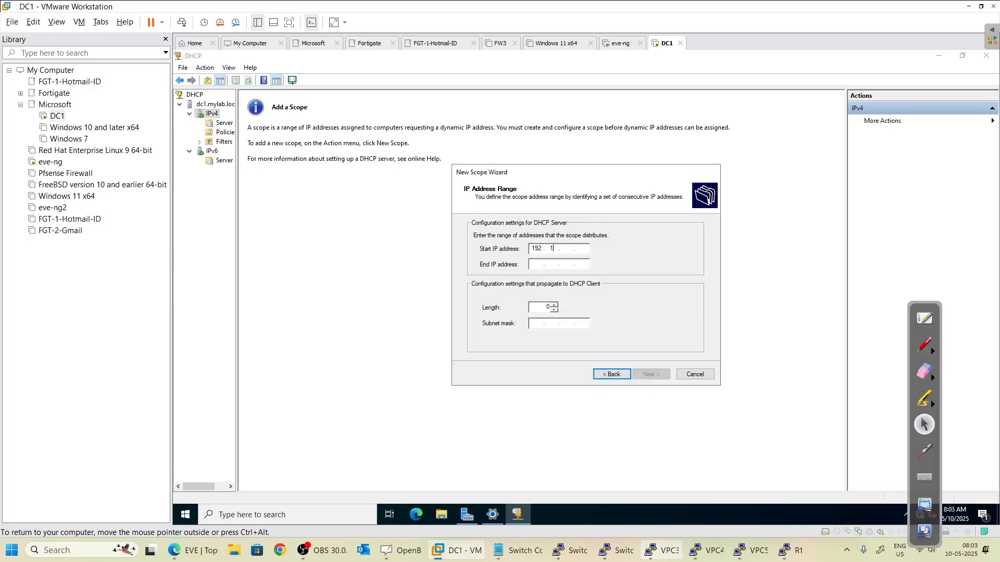
pyautogui.press('Tab')
pyautogui.write('1')
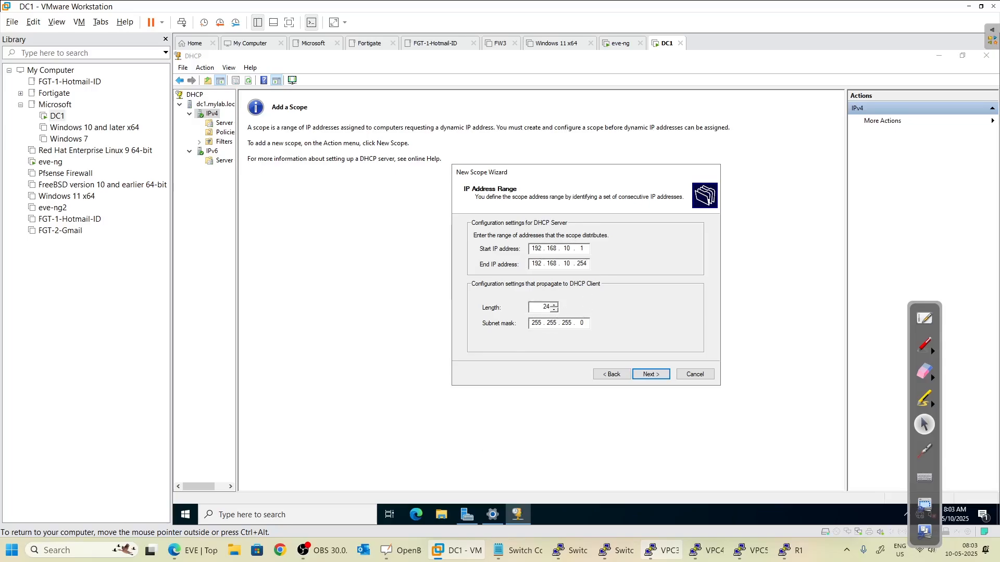
pyautogui.click(649, 374)
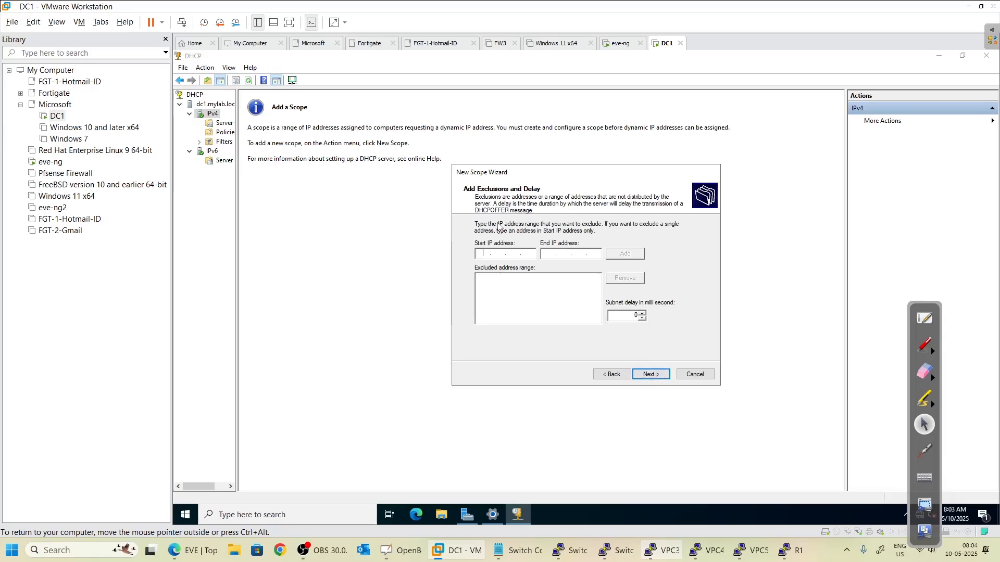
# - Exclude 192.168.10.1 from the scope and keep the default lease duration
pyautogui.write('192.168.10.100')
pyautogui.hotkey('shift', 'Tab')
pyautogui.click(620, 255)
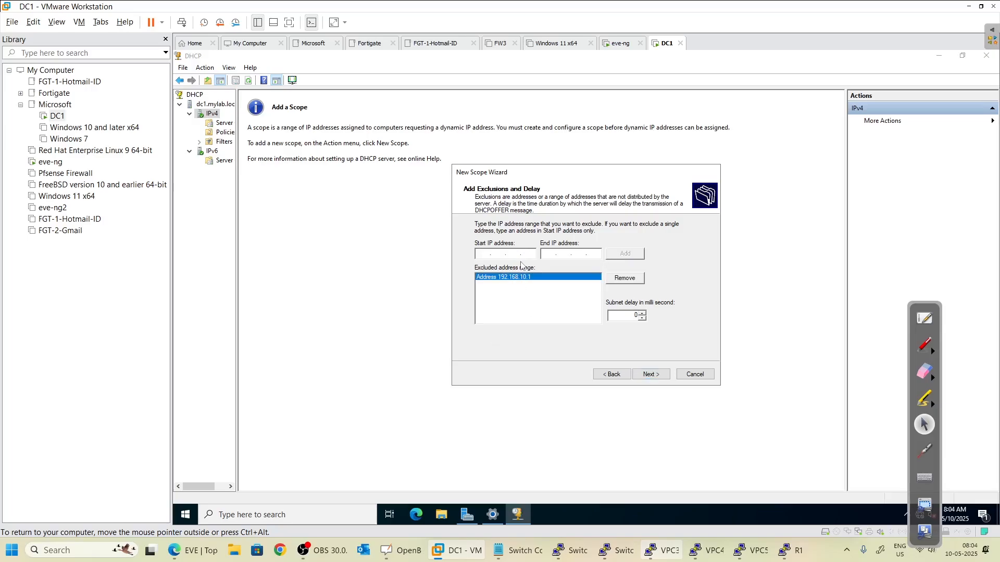
pyautogui.click(654, 375)
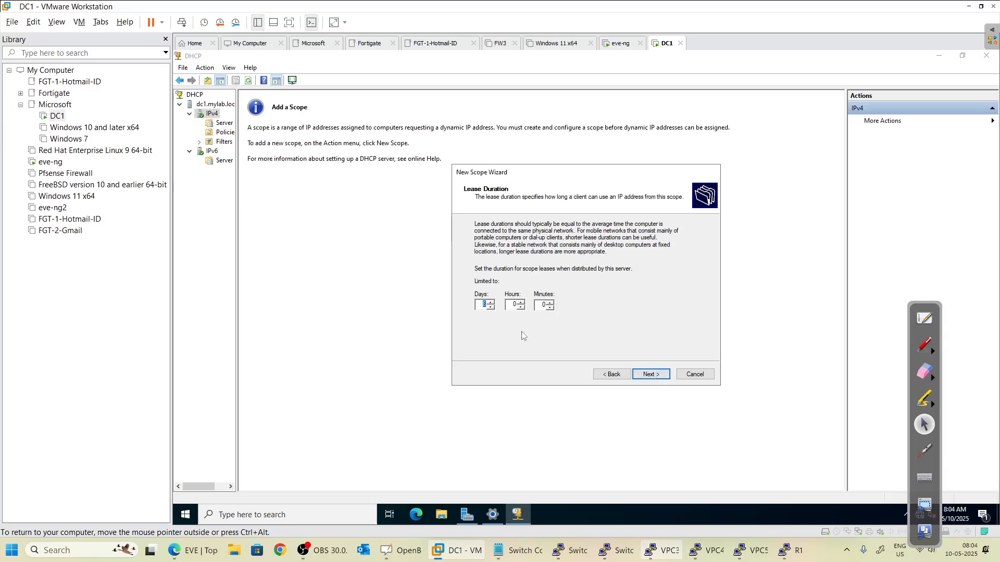
pyautogui.click(648, 374)
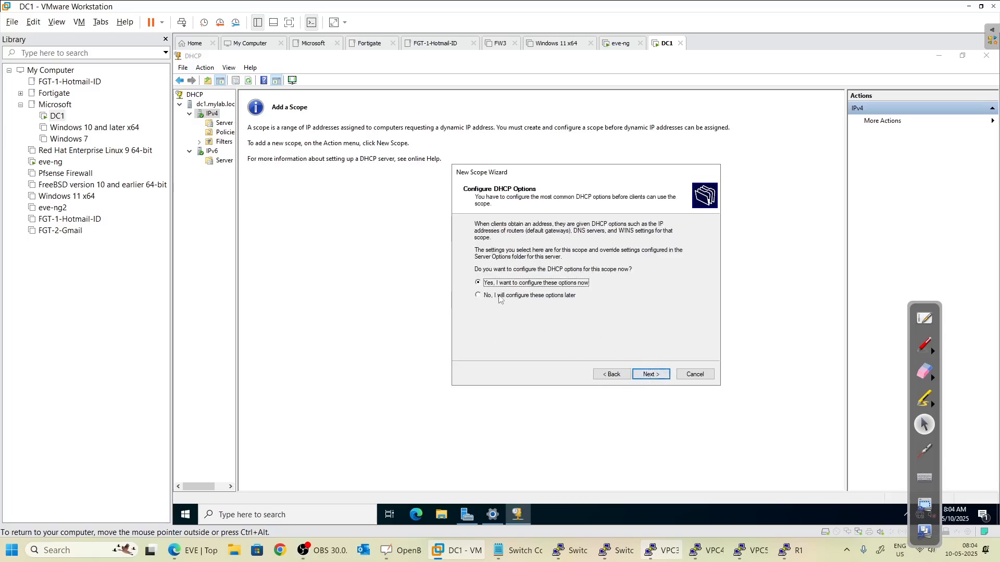
# - Set router 192.168.10.1 and replace DNS server 172.16.1.10 with 8.8.8.8
pyautogui.click(646, 374)
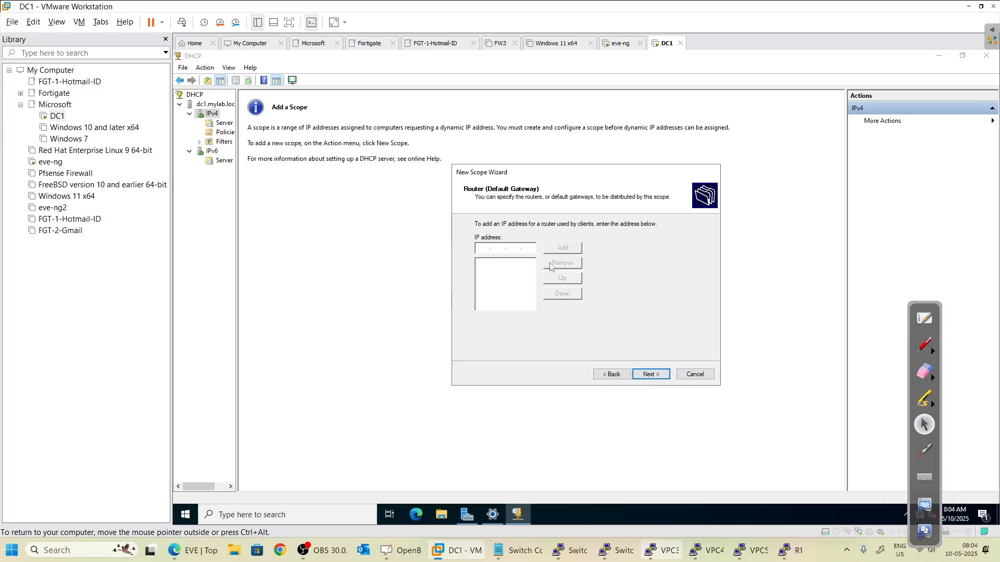
pyautogui.write('192.168.10.1')
pyautogui.click(564, 246)
pyautogui.click(654, 375)
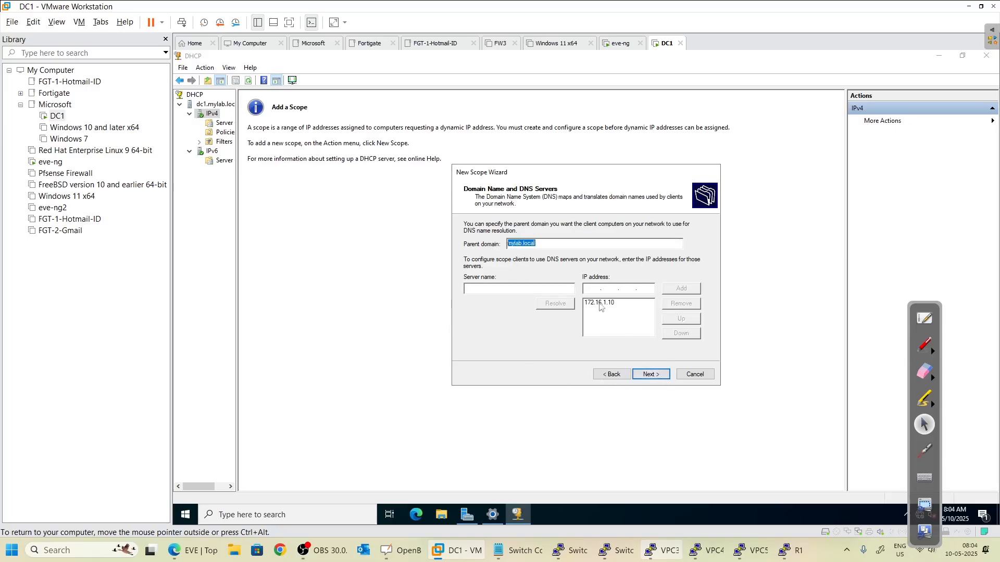
pyautogui.click(544, 244)
pyautogui.click(610, 304)
pyautogui.click(677, 304)
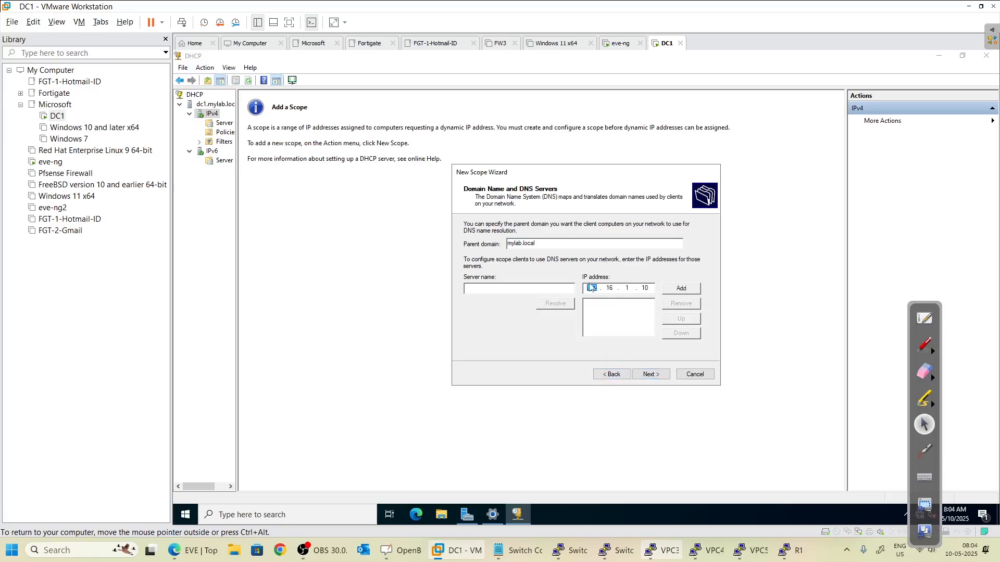
pyautogui.write('8.8.8.8')
# - Skip WINS, keep the scope activated and finish the wizard
pyautogui.click(650, 374)
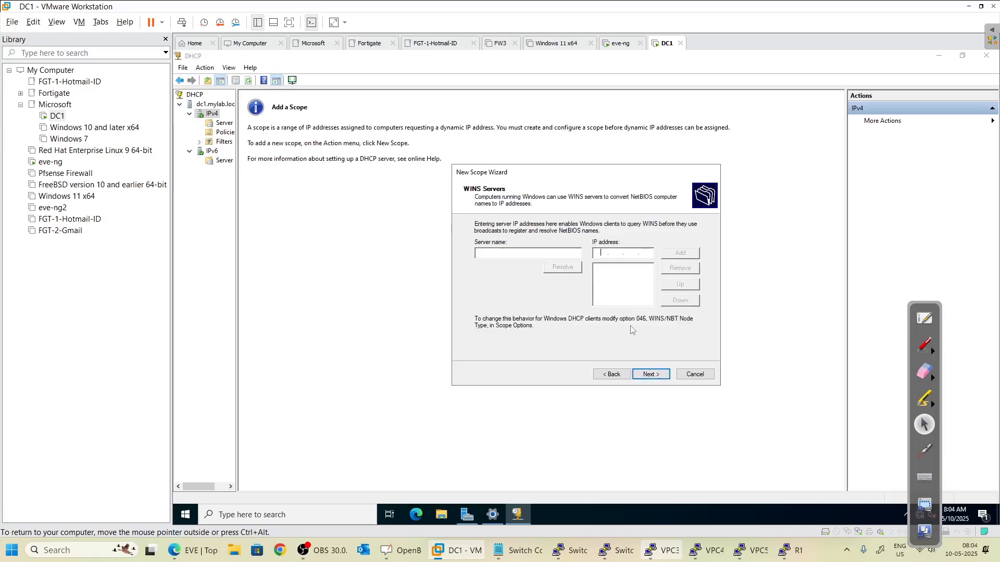
pyautogui.click(652, 370)
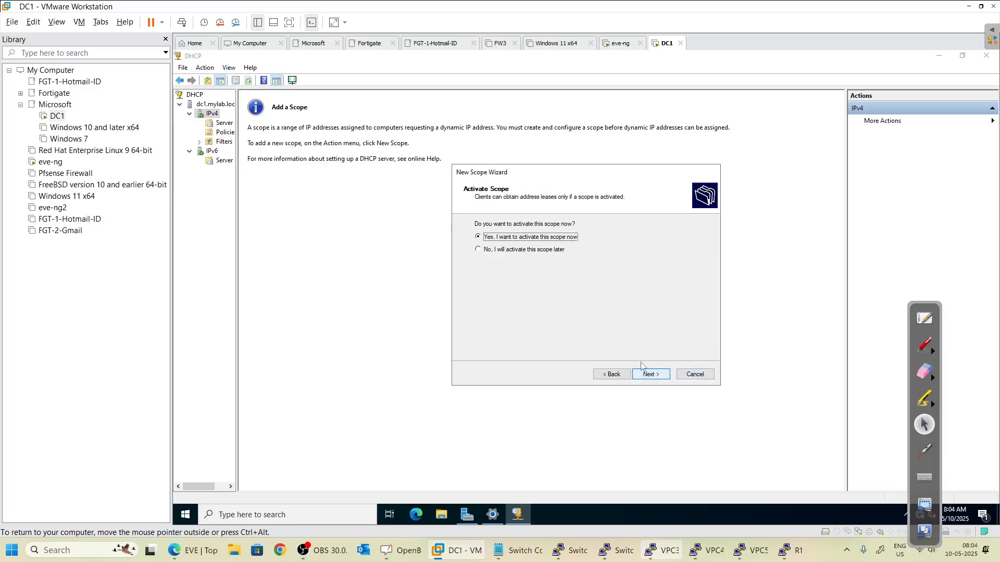
pyautogui.click(651, 373)
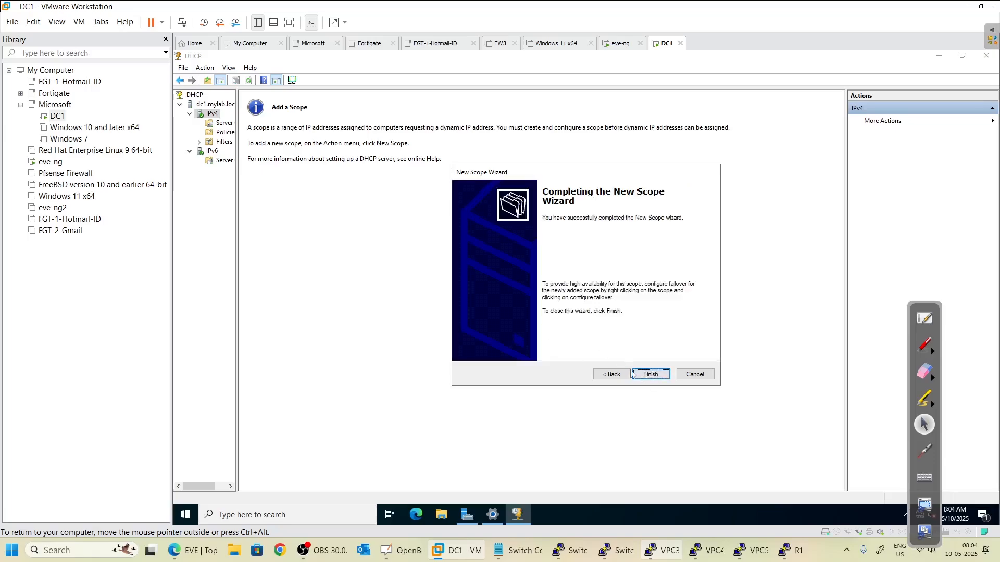
pyautogui.click(650, 374)
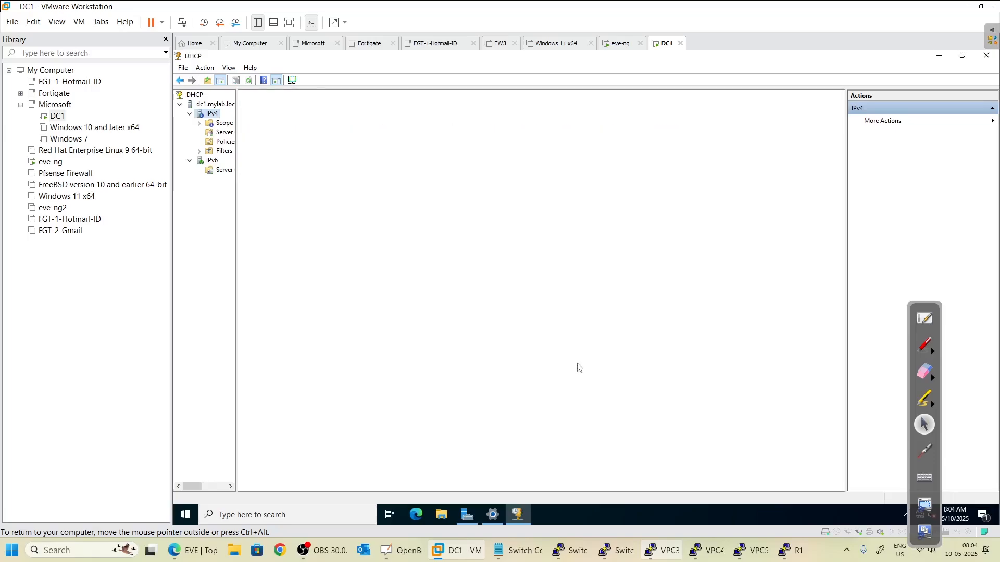
# - Start a second scope, 192.168.20-Net for VLAN20, with a 192.168.20.x address range
pyautogui.rightClick(211, 114)
pyautogui.click(235, 134)
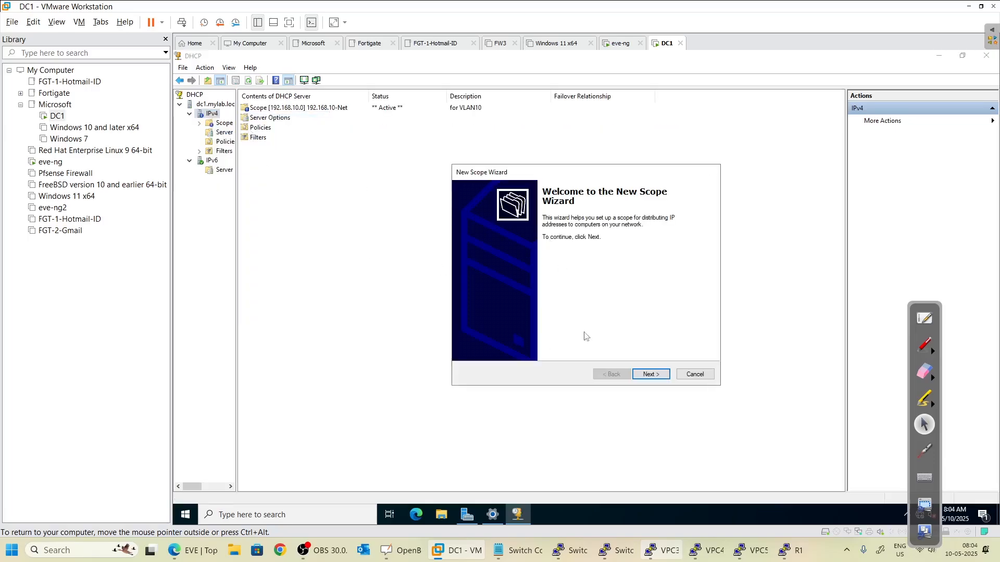
pyautogui.click(648, 375)
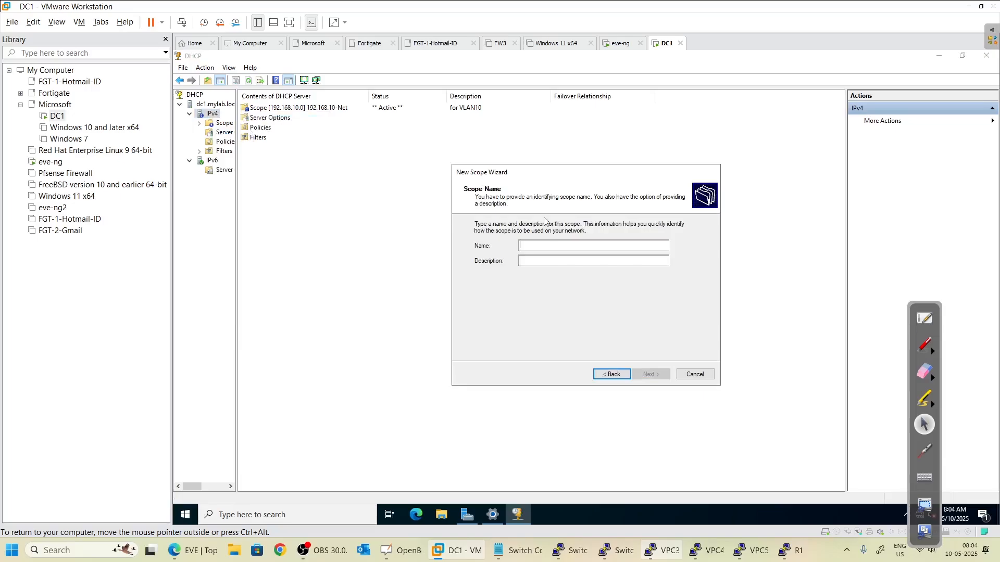
pyautogui.write('192.168.20.')
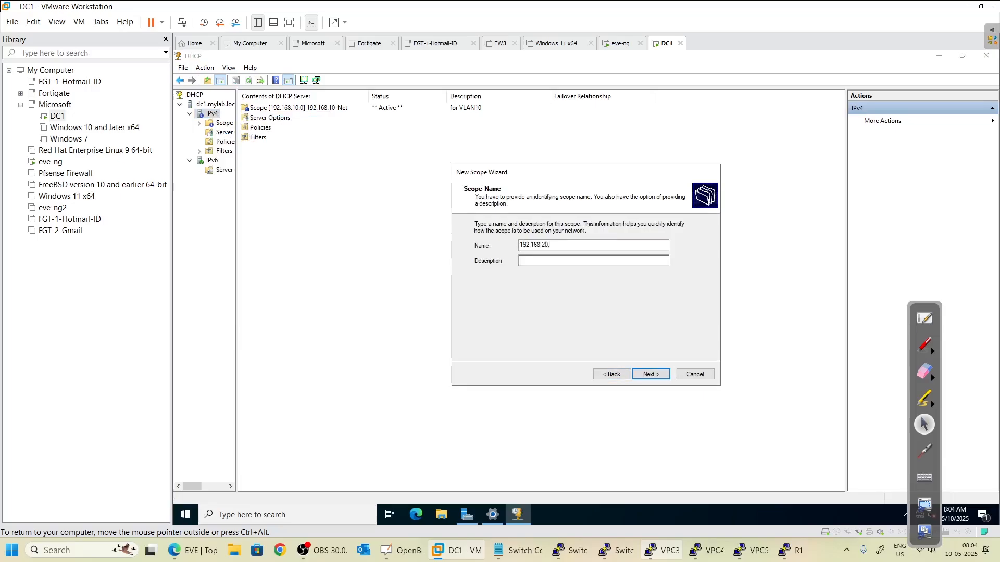
pyautogui.write('et')
pyautogui.press('Return')
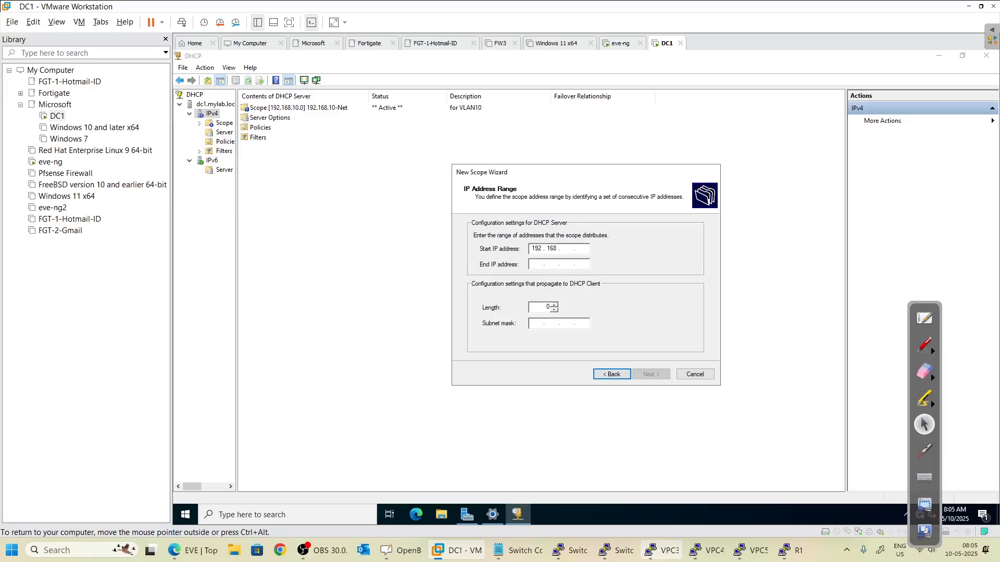
pyautogui.press('Tab')
pyautogui.write('19')
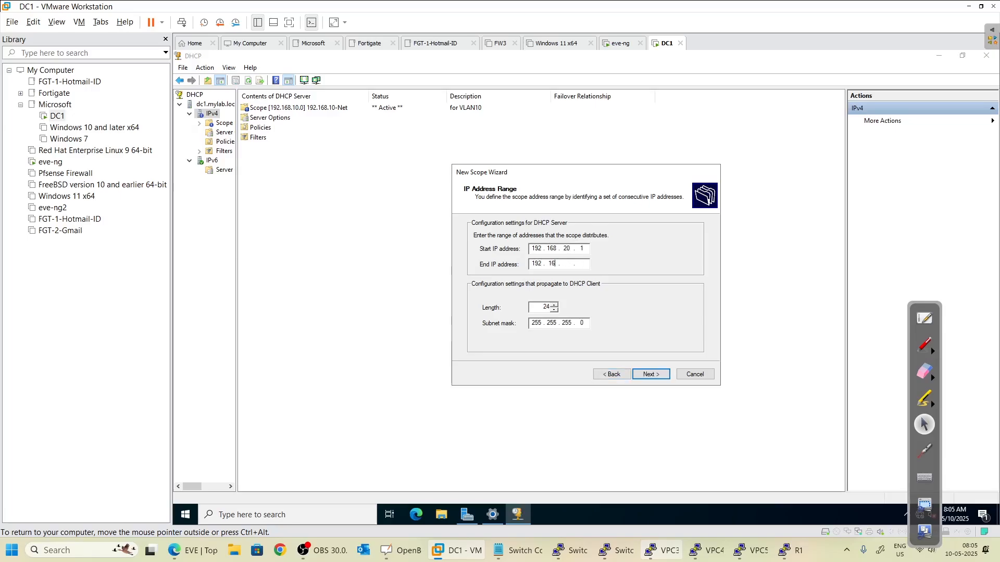
pyautogui.write('2 . 168 . 20 .')
pyautogui.click(660, 378)
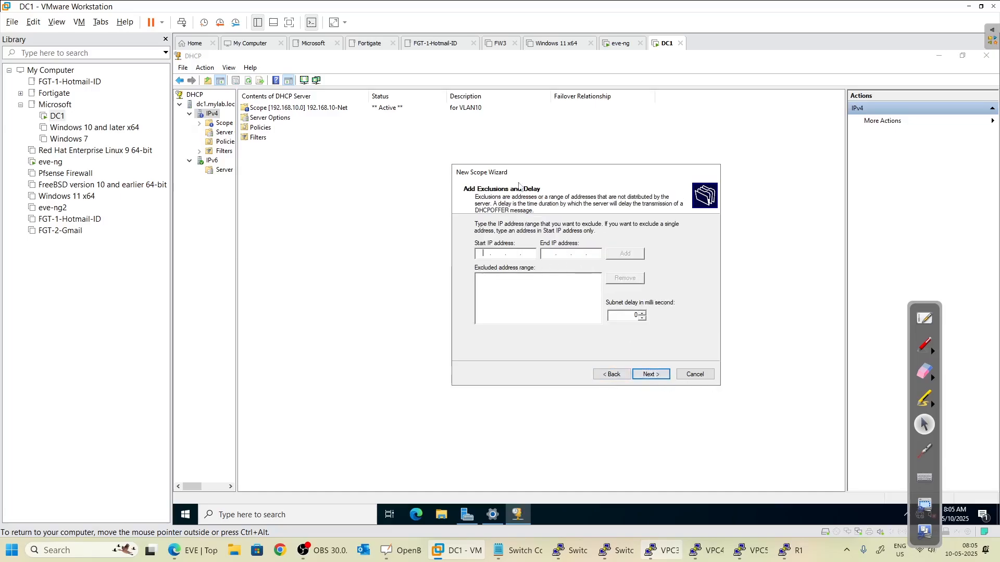
# - Exclude 192.168.20.1, keep the default lease, and add router 192.168.20.1
pyautogui.write('192.168.20.1')
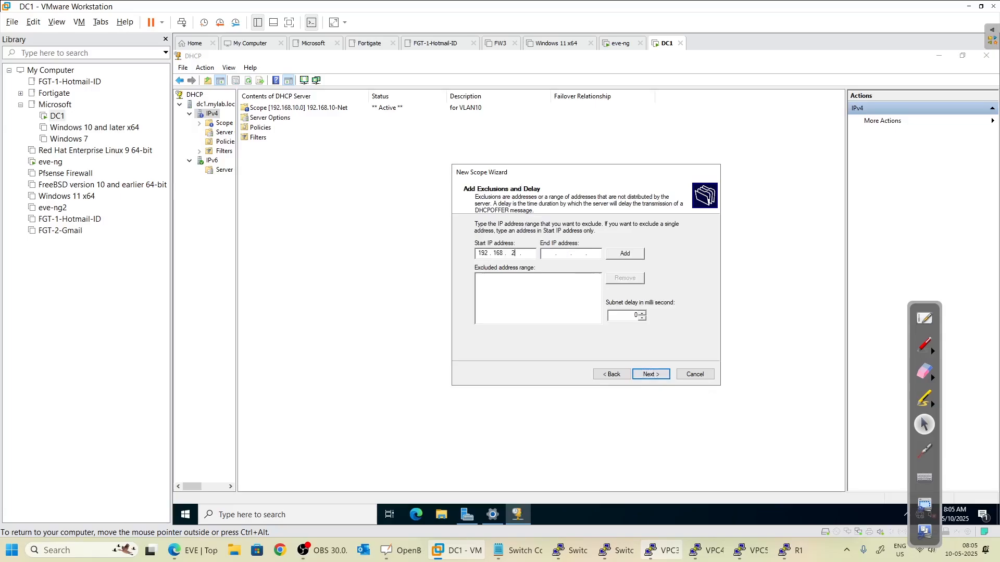
pyautogui.click(627, 254)
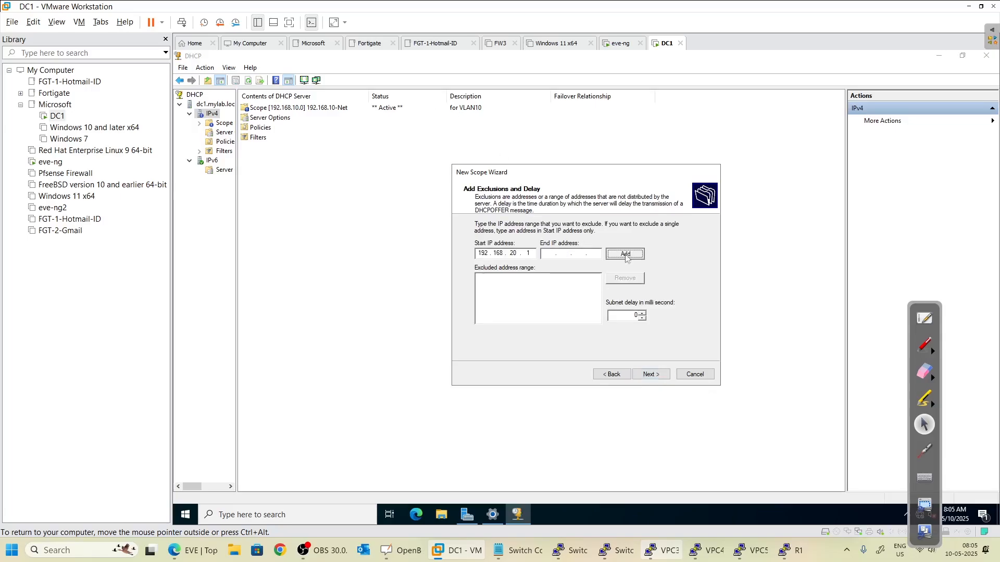
pyautogui.click(651, 375)
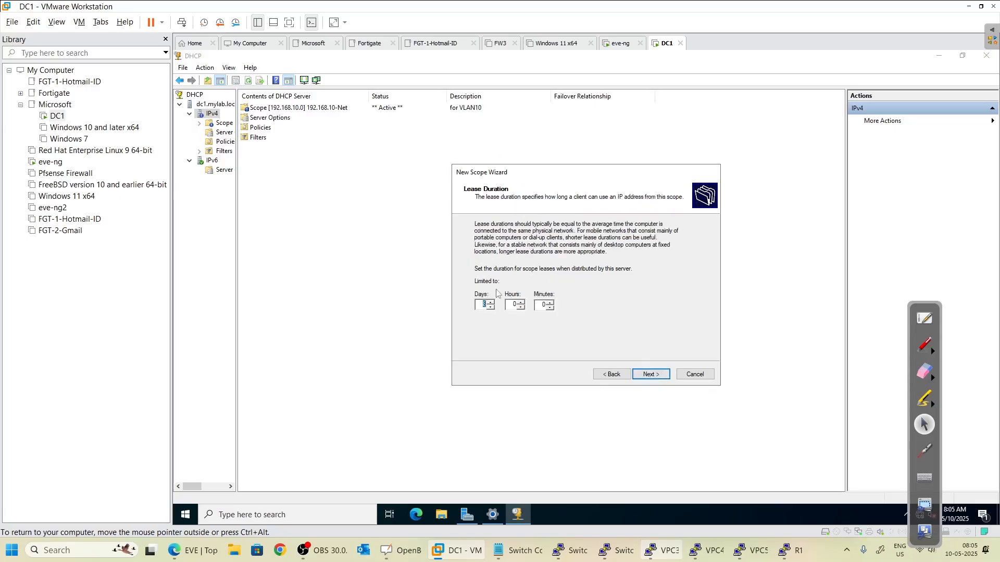
pyautogui.click(648, 372)
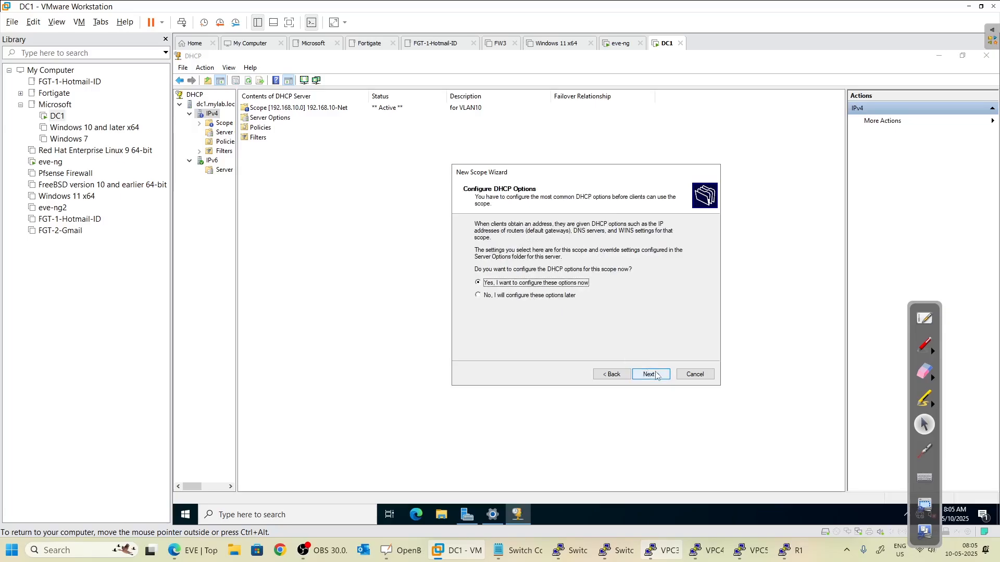
pyautogui.click(658, 377)
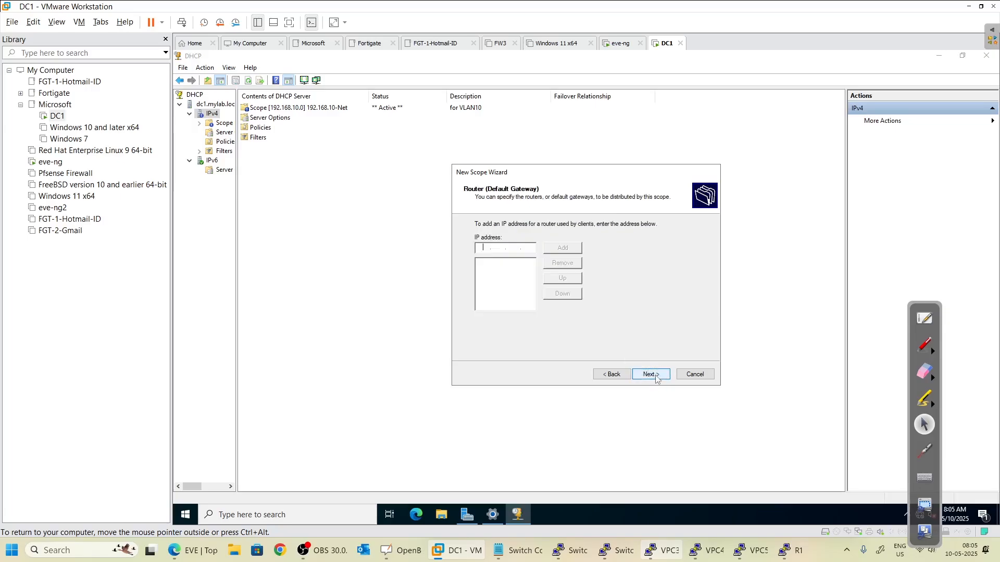
pyautogui.write('192 . 168 . 20 . 1')
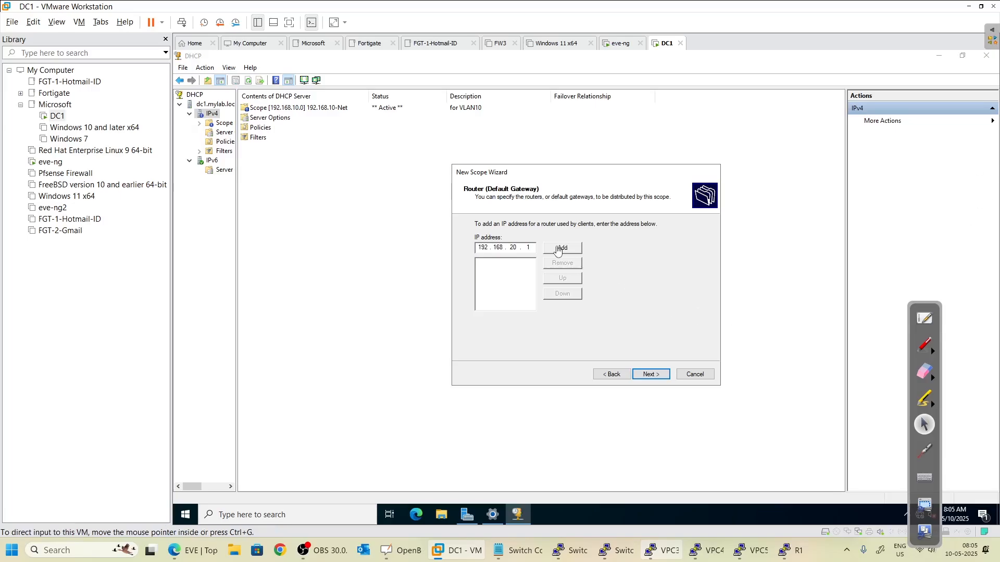
pyautogui.click(573, 251)
# - Replace DNS server 172.16.1.10 with 8.8.8.8, skip WINS, activate and finish the scope
pyautogui.click(645, 373)
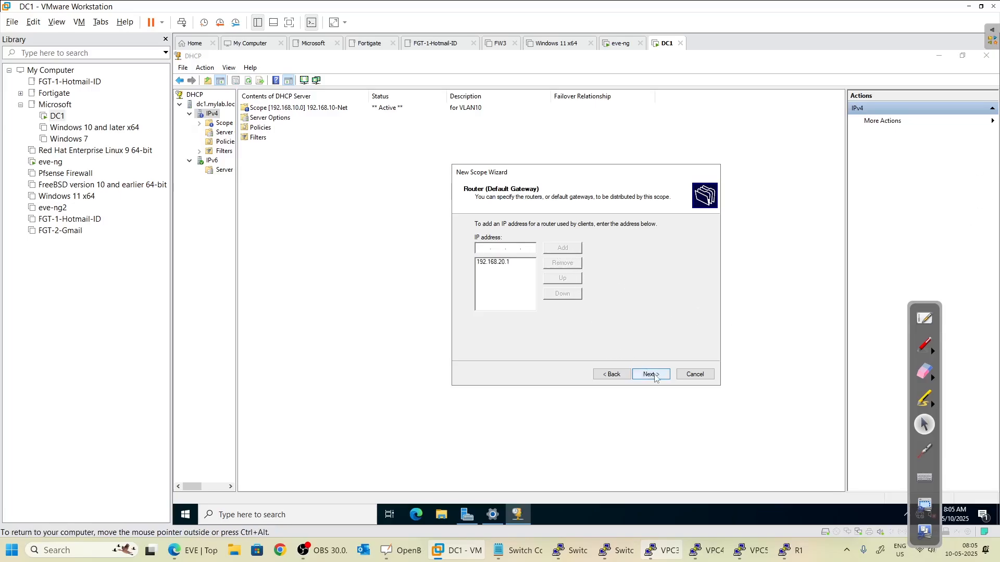
pyautogui.click(638, 302)
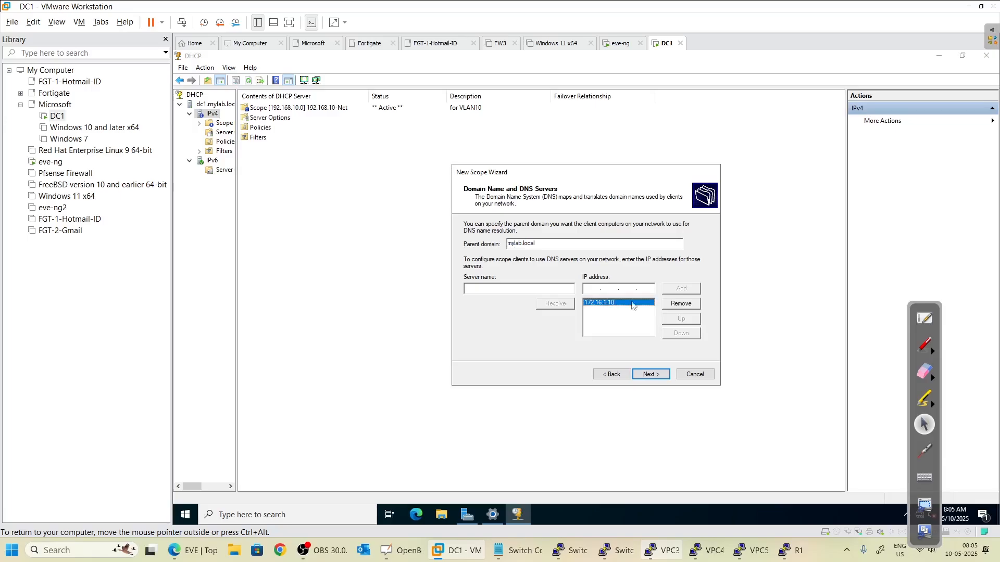
pyautogui.click(669, 305)
pyautogui.write('8.')
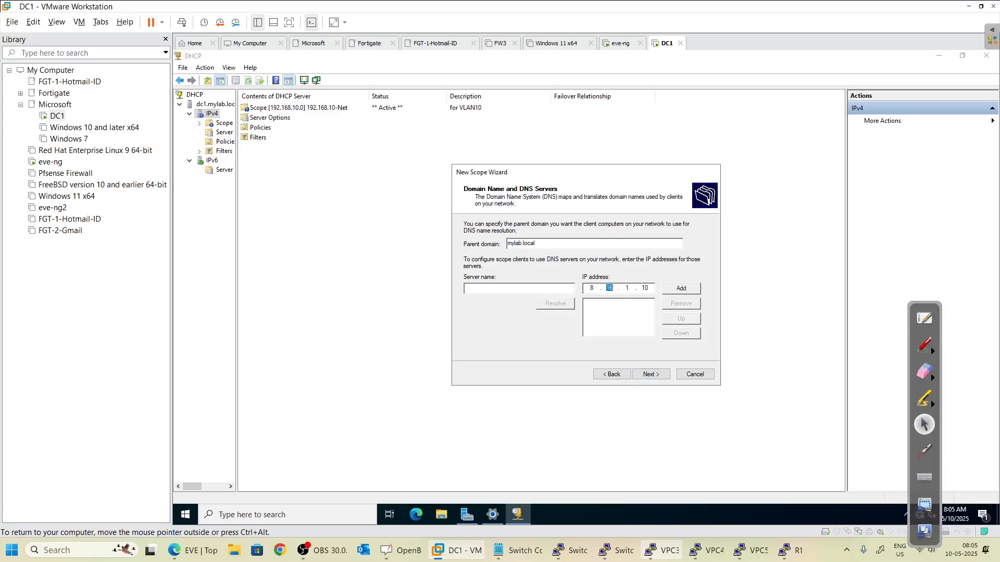
pyautogui.write('8.8.8')
pyautogui.click(657, 379)
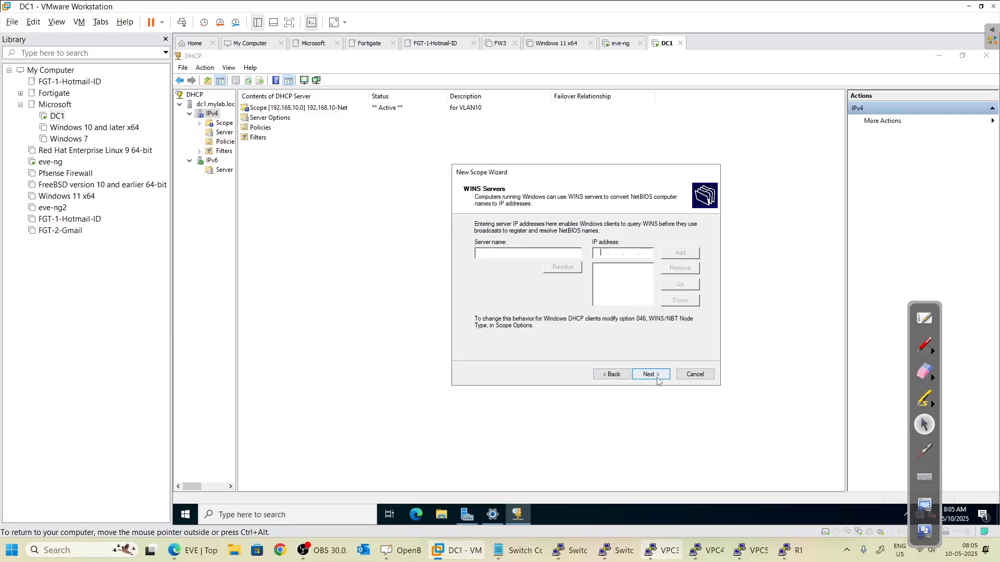
pyautogui.click(657, 380)
pyautogui.click(651, 375)
pyautogui.click(651, 374)
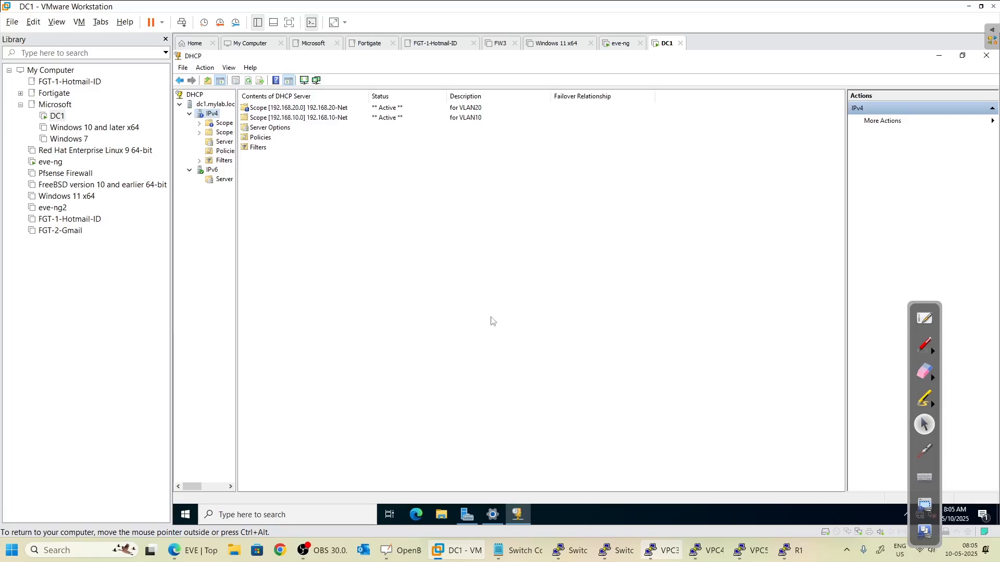
# - Review the 192.168.20-Net and 192.168.10-Net scopes, then start another new scope under IPv4
pyautogui.click(280, 107)
pyautogui.click(281, 118)
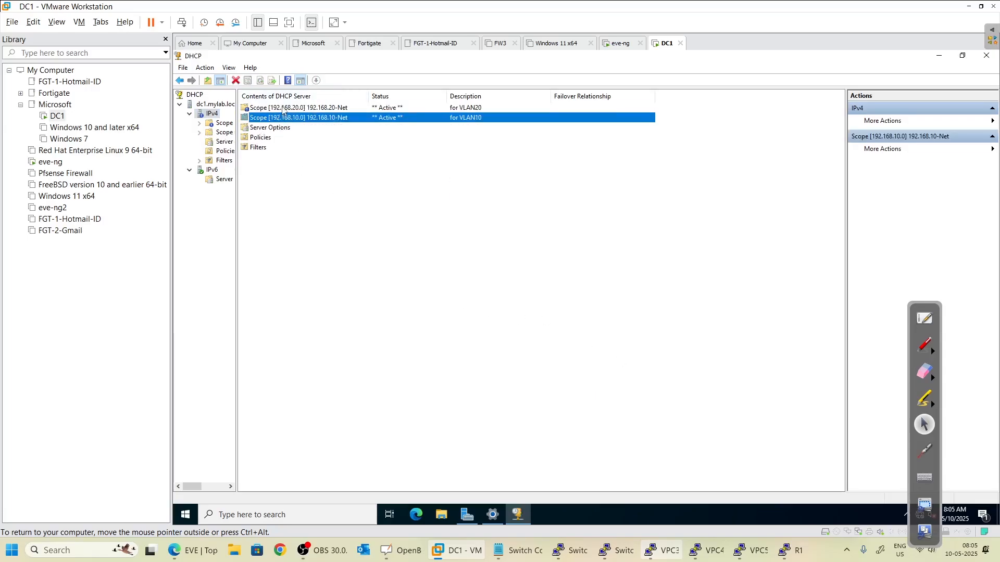
pyautogui.click(284, 110)
pyautogui.rightClick(212, 115)
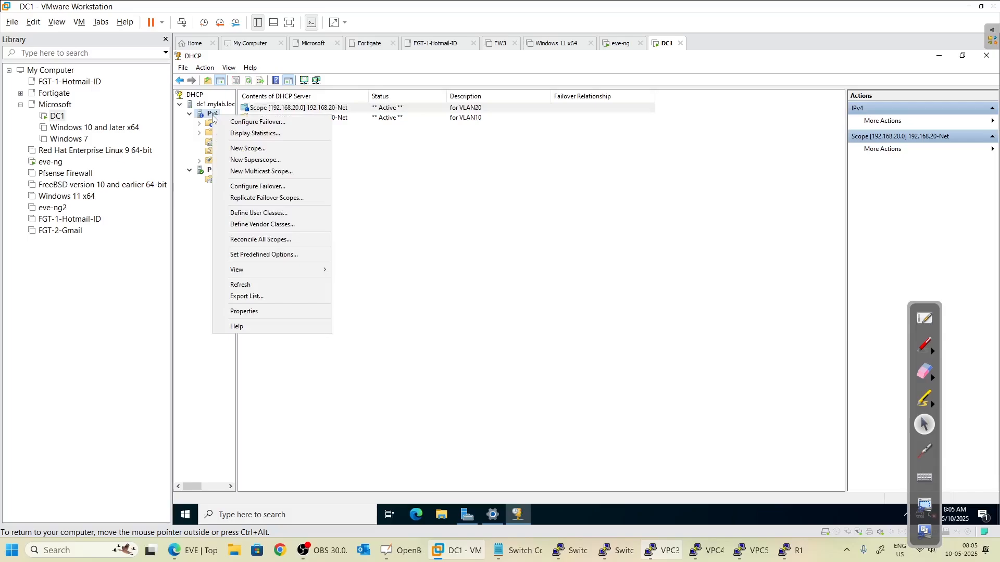
pyautogui.click(413, 148)
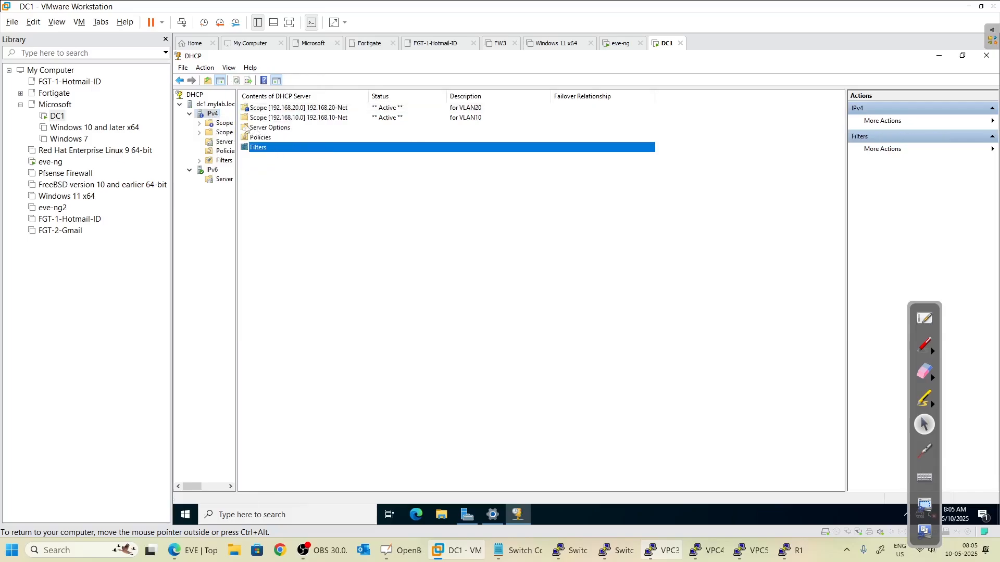
pyautogui.rightClick(212, 116)
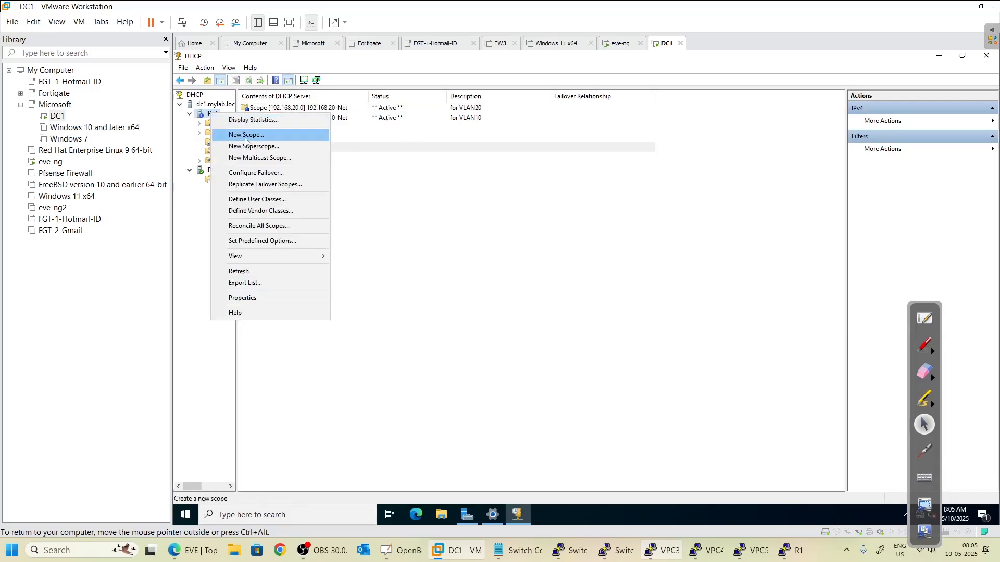
pyautogui.click(242, 134)
# - Name it 192.168.30-Net 'For VLAN 30' with range 192.168.30.1–192.168.30.254, length 24
pyautogui.click(651, 373)
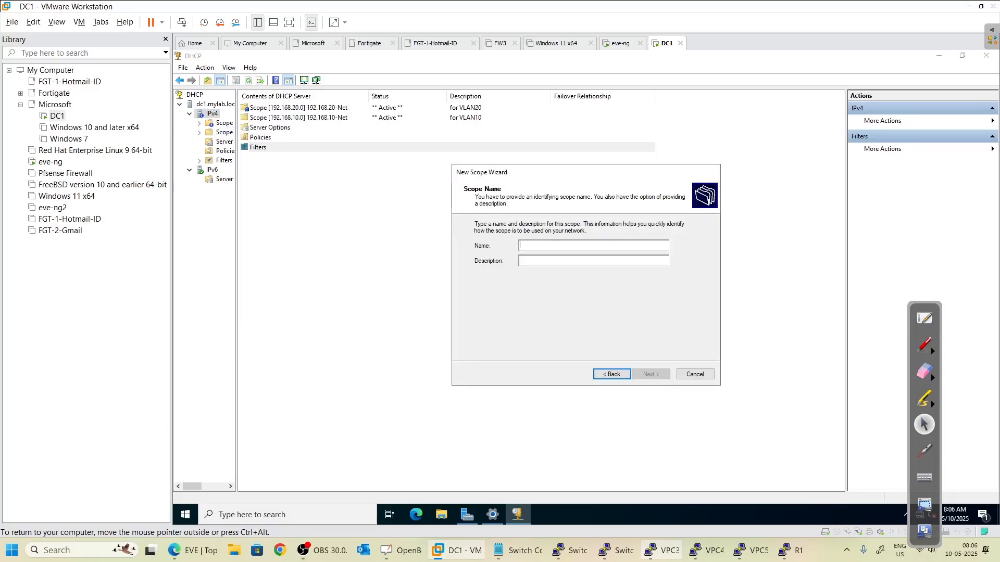
pyautogui.write('192.168.30-Net')
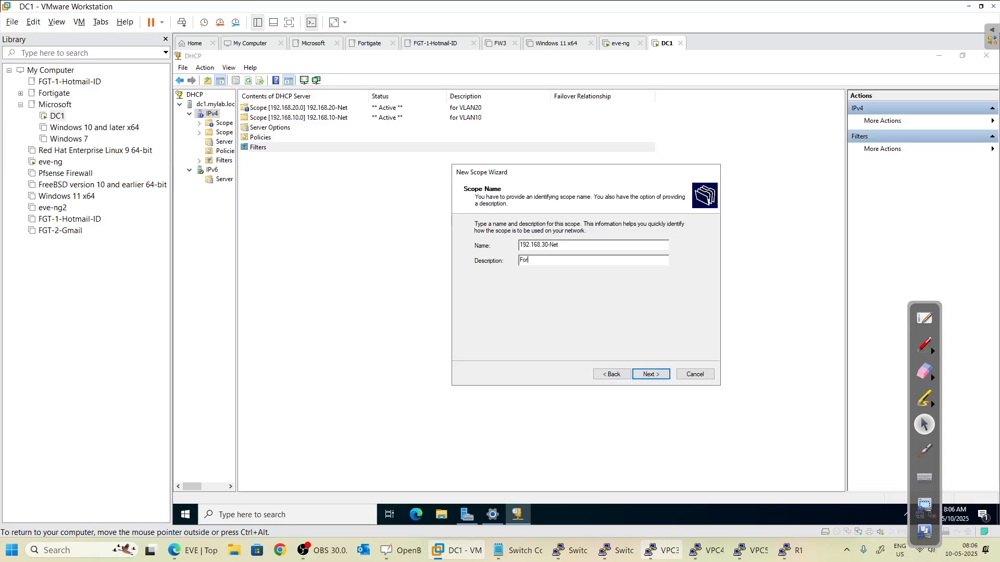
pyautogui.write('For VLAN 30')
pyautogui.click(651, 374)
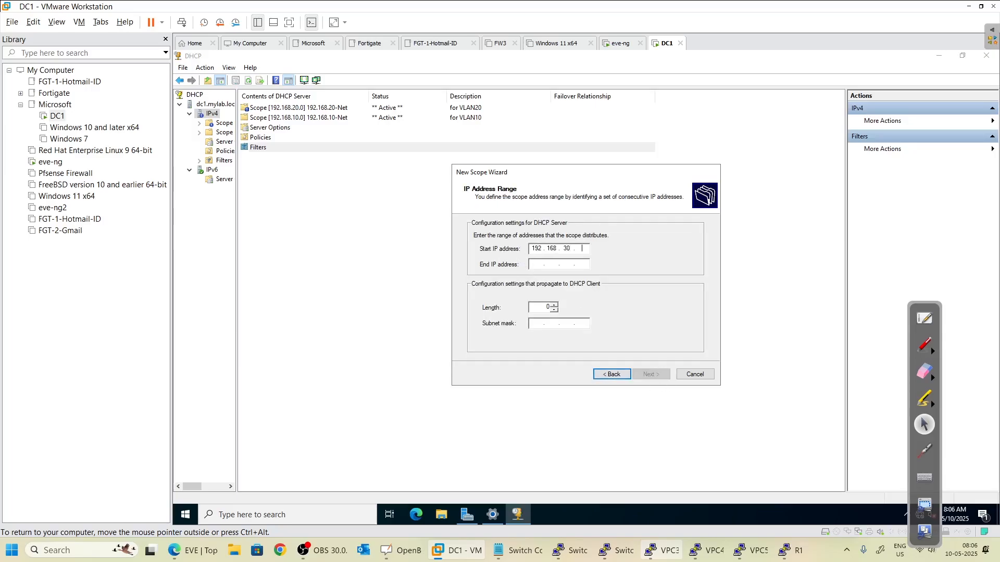
pyautogui.write('1')
pyautogui.press('Tab')
pyautogui.write('19')
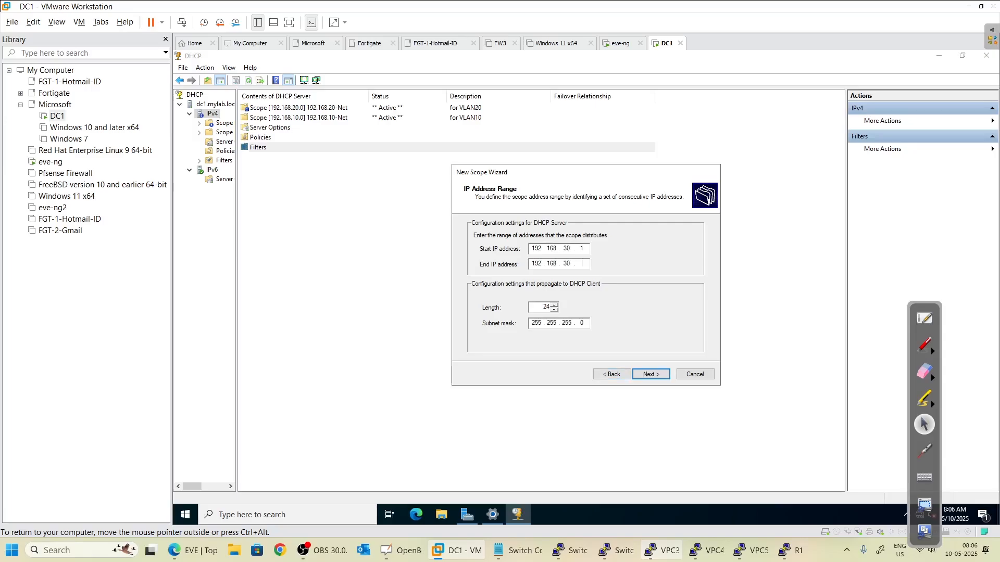
pyautogui.click(651, 374)
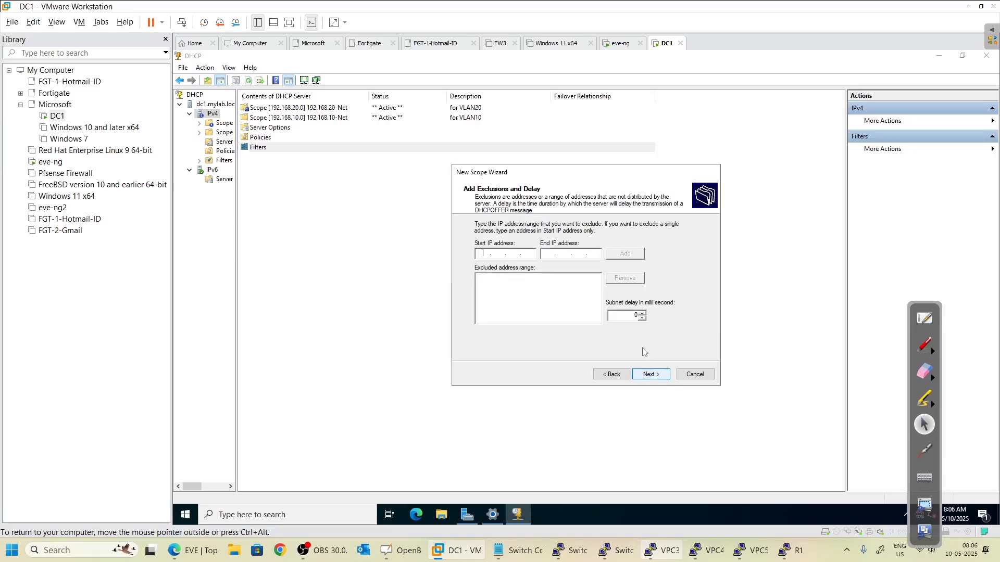
# - Exclude 192.168.30.1 from the VLAN 30 scope and keep the default lease duration
pyautogui.click(495, 253)
pyautogui.write('192 . 168 . 30 . 1')
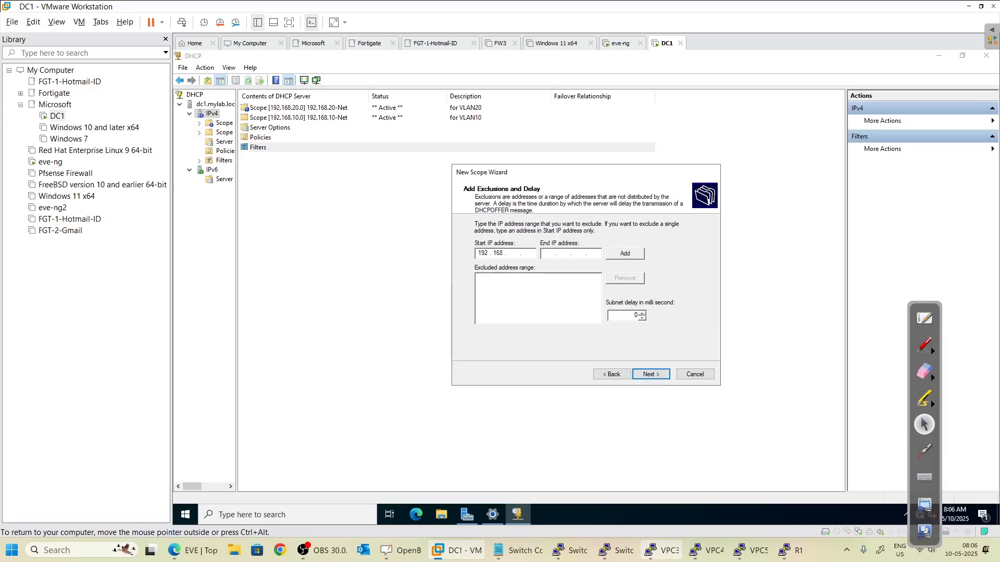
pyautogui.click(621, 255)
pyautogui.click(650, 374)
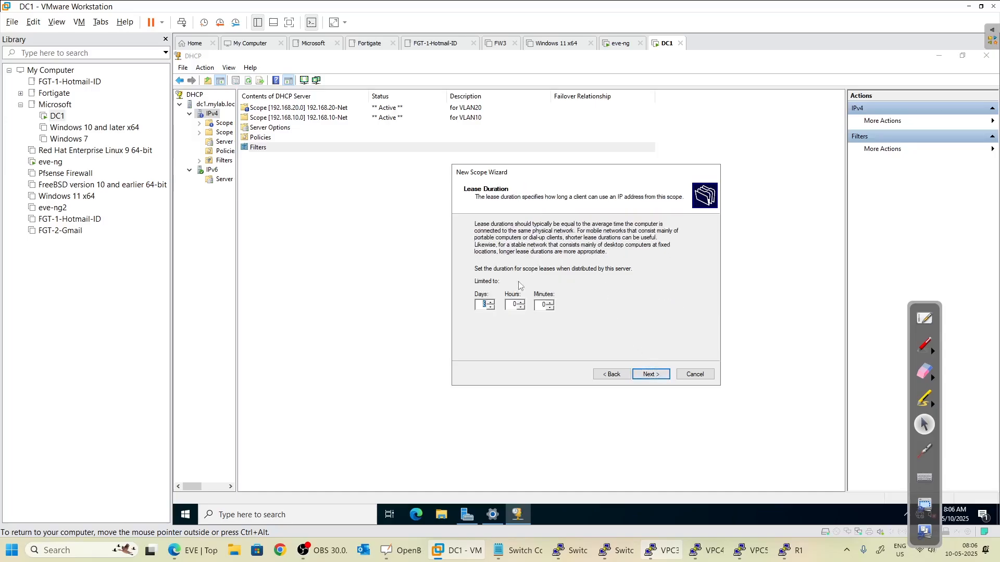
pyautogui.click(652, 374)
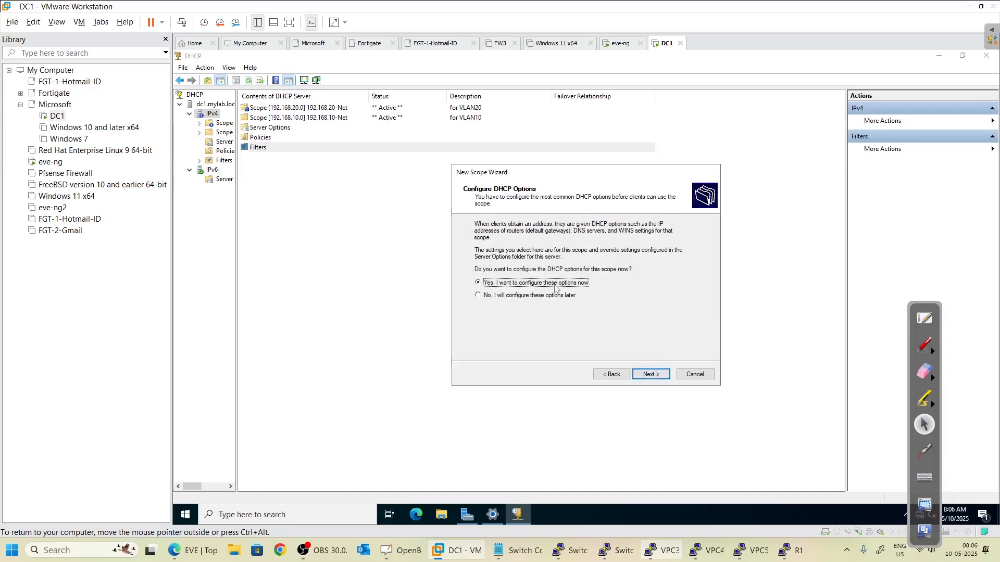
pyautogui.click(652, 373)
# - Set gateway 192.168.30.1 and DNS 8.8.8.8 instead of 172.16.1.10, and activate the scope
pyautogui.write('192 . 168 . 30 . 1')
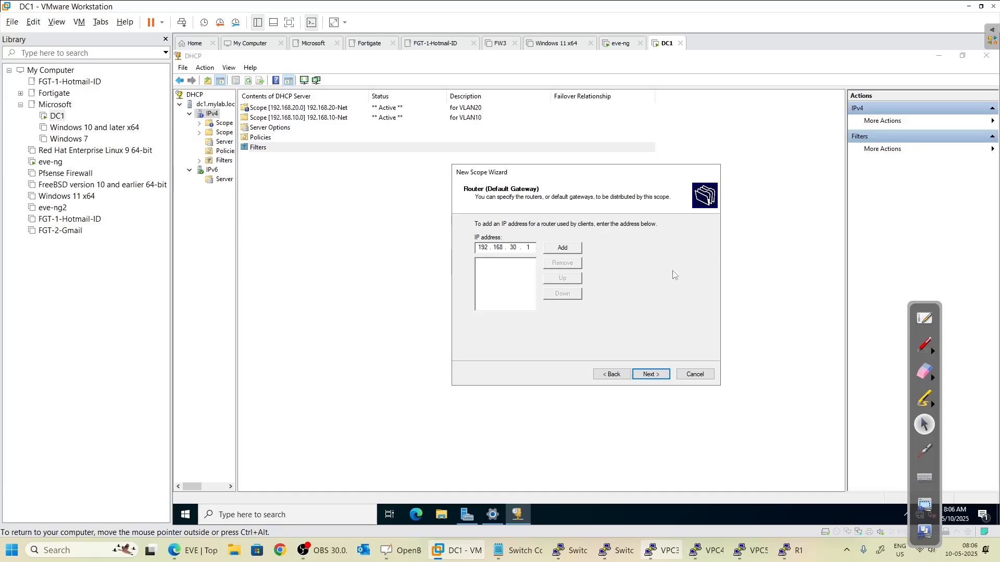
pyautogui.click(563, 252)
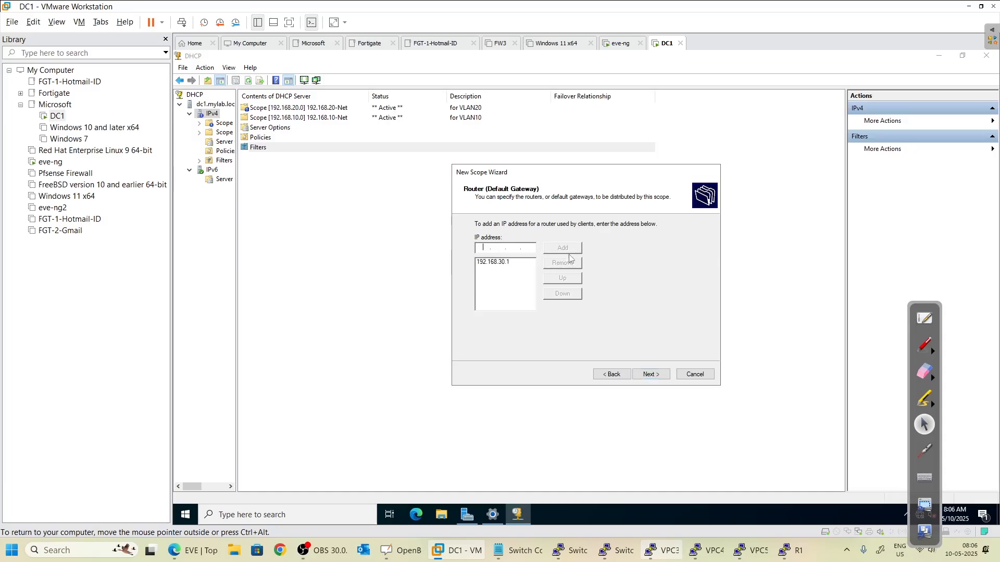
pyautogui.click(655, 375)
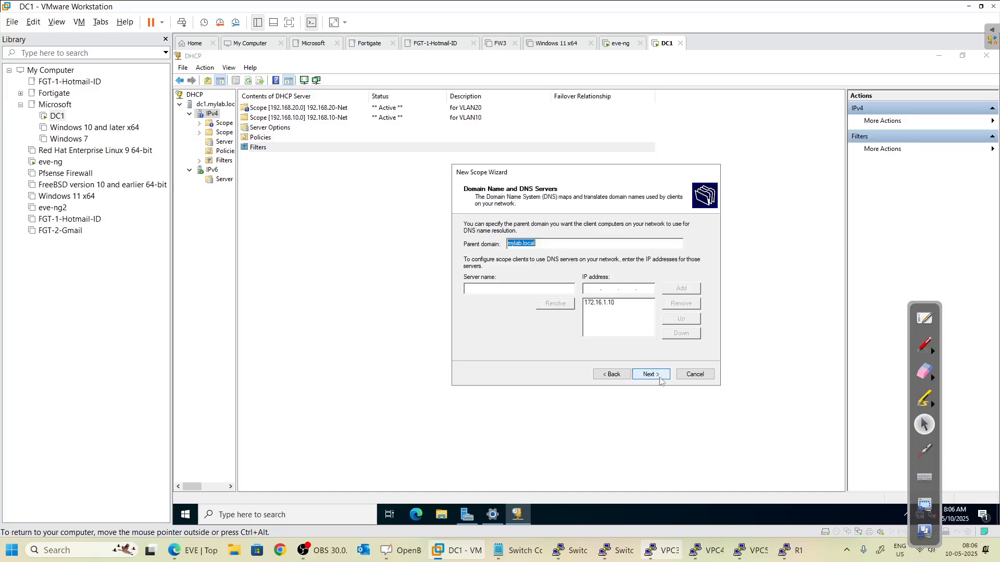
pyautogui.click(607, 303)
pyautogui.click(680, 304)
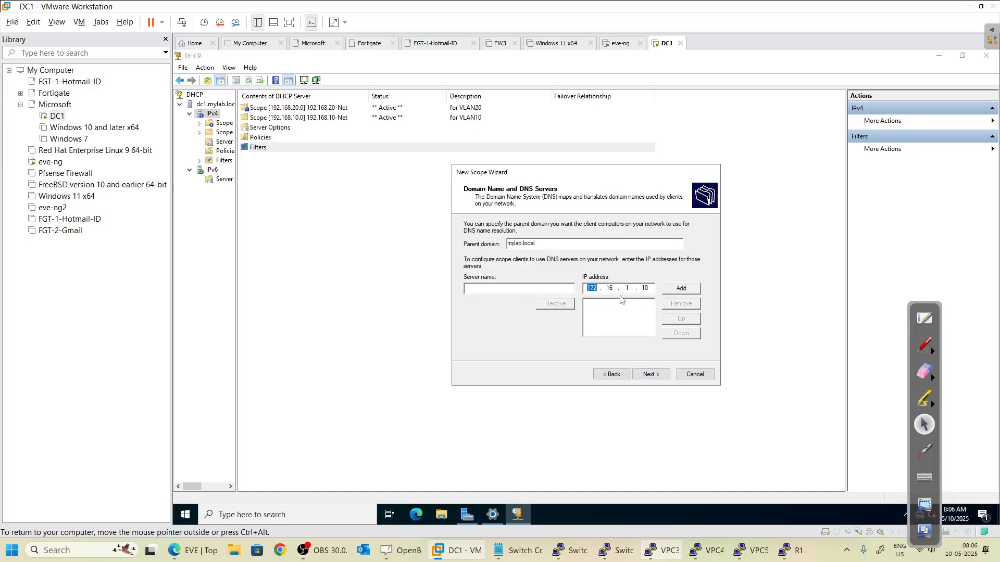
pyautogui.write('8.8.8.8')
pyautogui.click(669, 375)
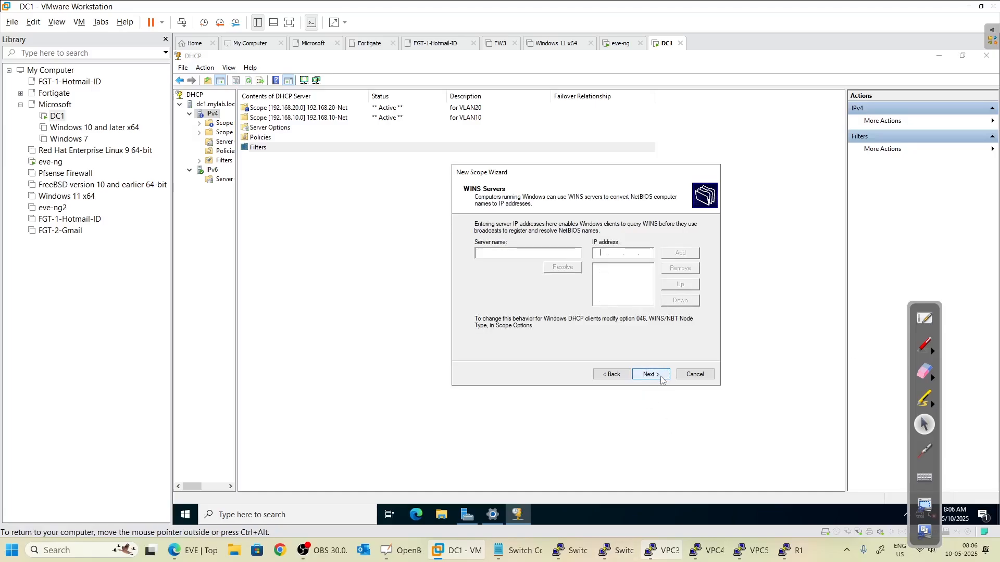
pyautogui.click(662, 377)
pyautogui.click(662, 377)
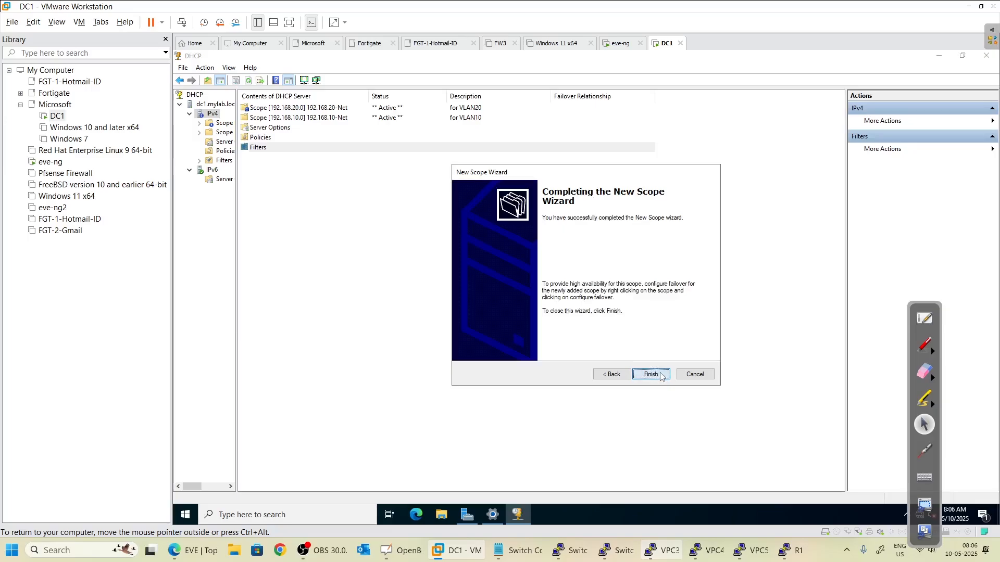
pyautogui.click(652, 374)
# - Widen the tree pane and list IPv4 scopes to confirm 192.168.10/20/30 are Active
pyautogui.doubleClick(224, 123)
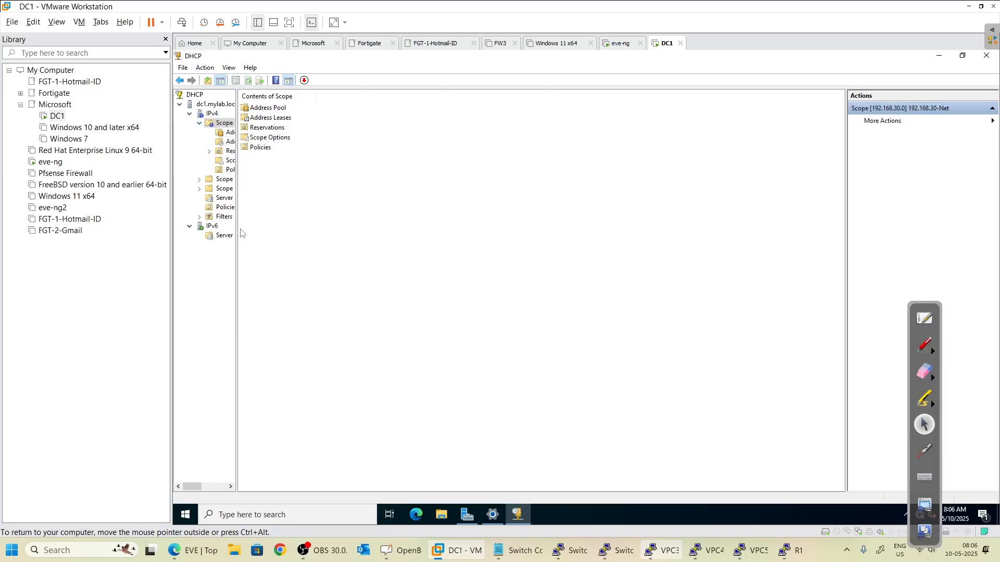
pyautogui.click(199, 123)
pyautogui.rightClick(212, 127)
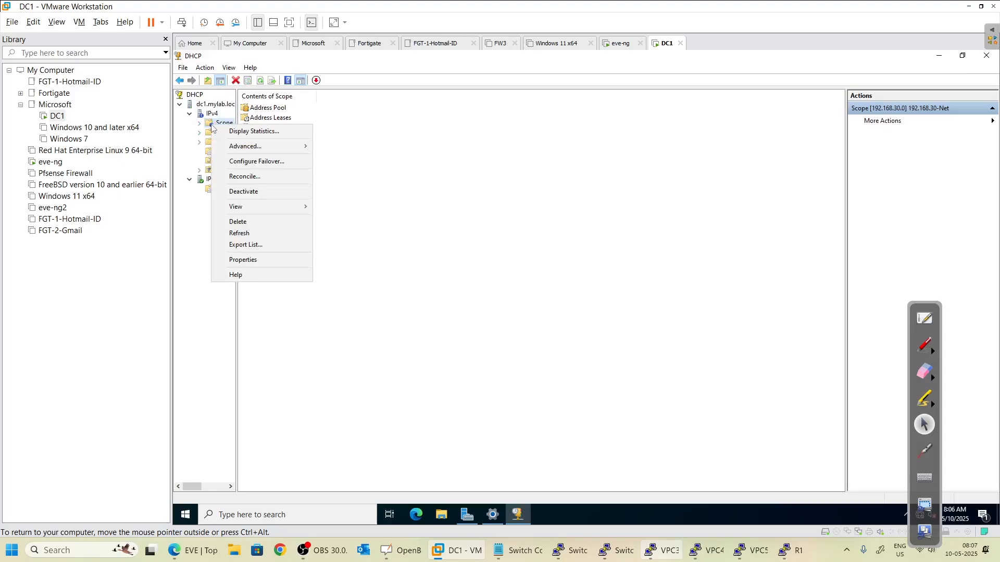
pyautogui.click(254, 131)
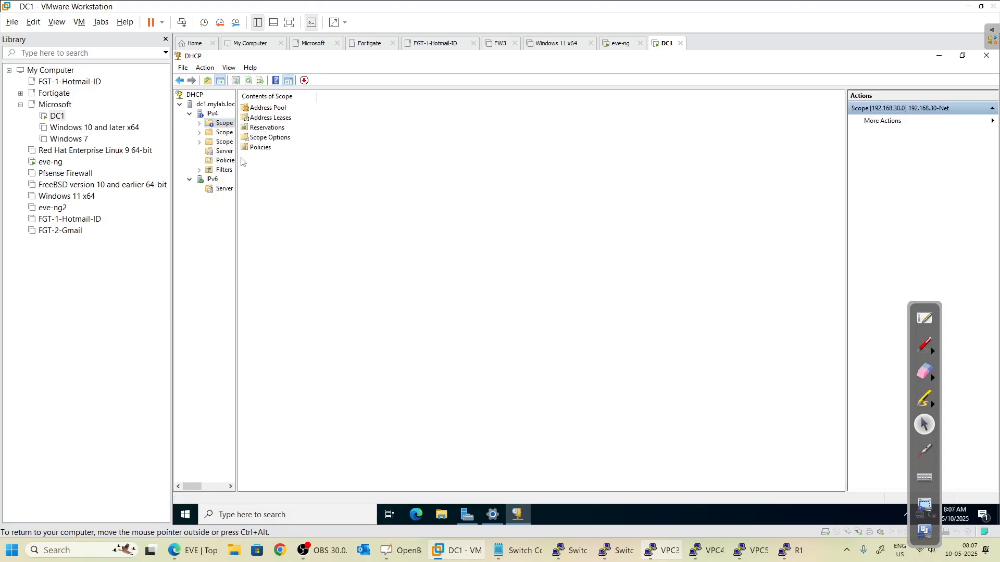
pyautogui.moveTo(237, 159); pyautogui.dragTo(346, 162)
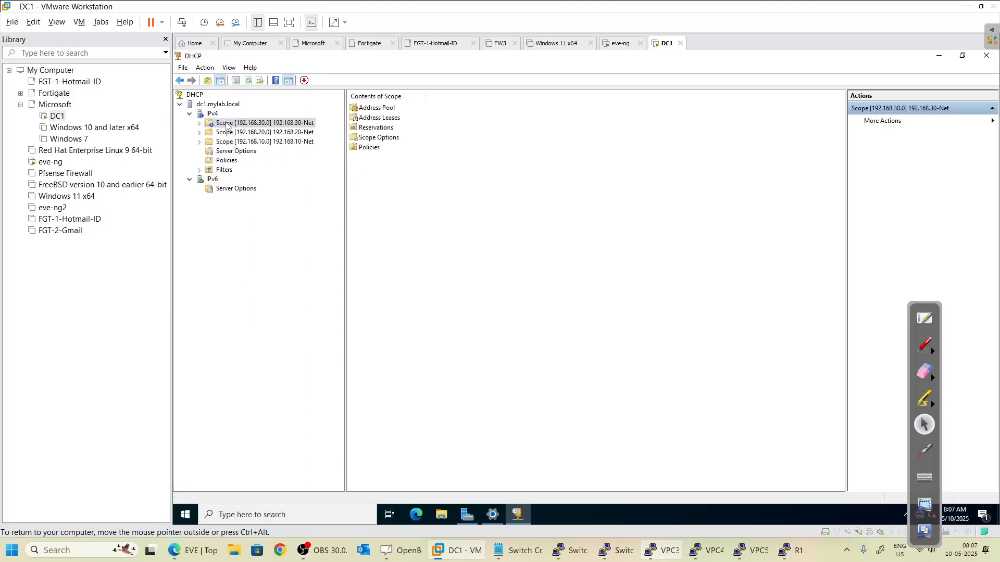
pyautogui.click(212, 114)
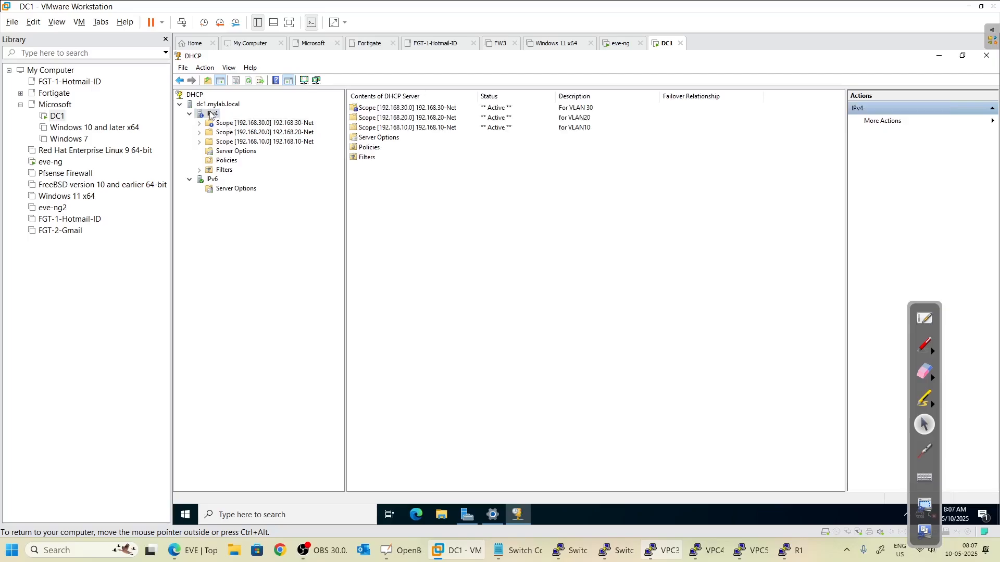
pyautogui.click(353, 108)
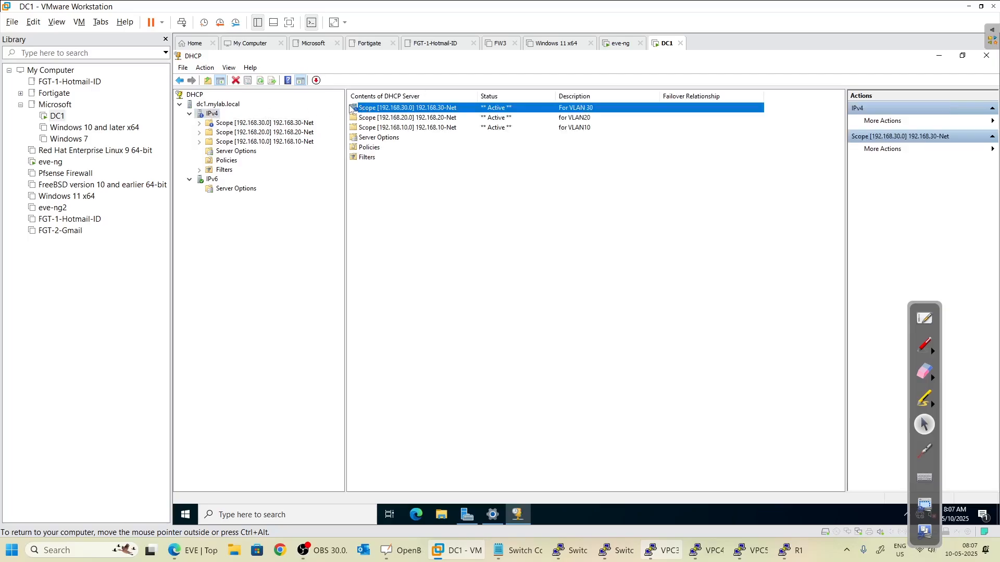
pyautogui.rightClick(353, 108)
pyautogui.click(552, 253)
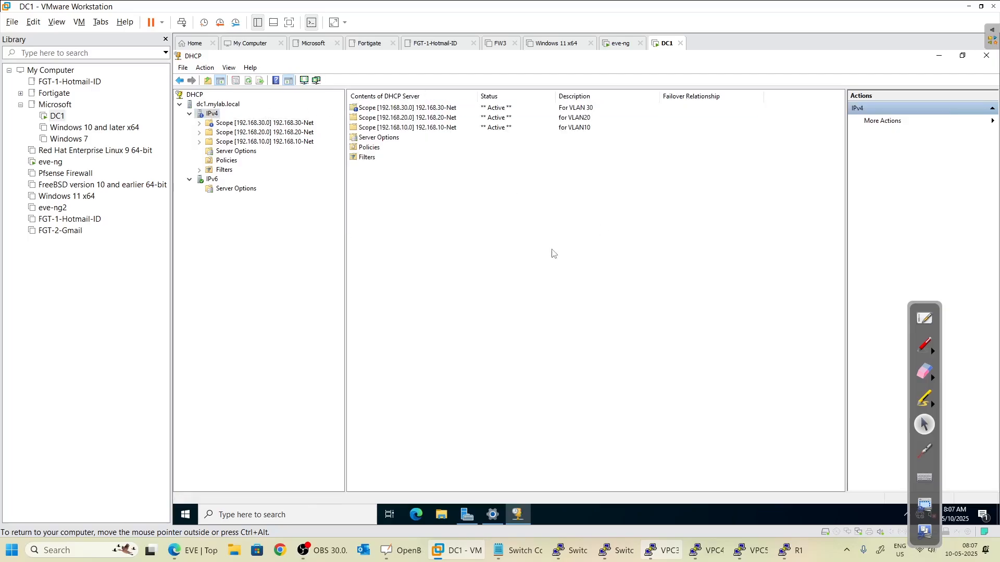
# - Annotate R1 in the topology with a tick and its .10/.20/.30 subinterface numbers
pyautogui.click(969, 7)
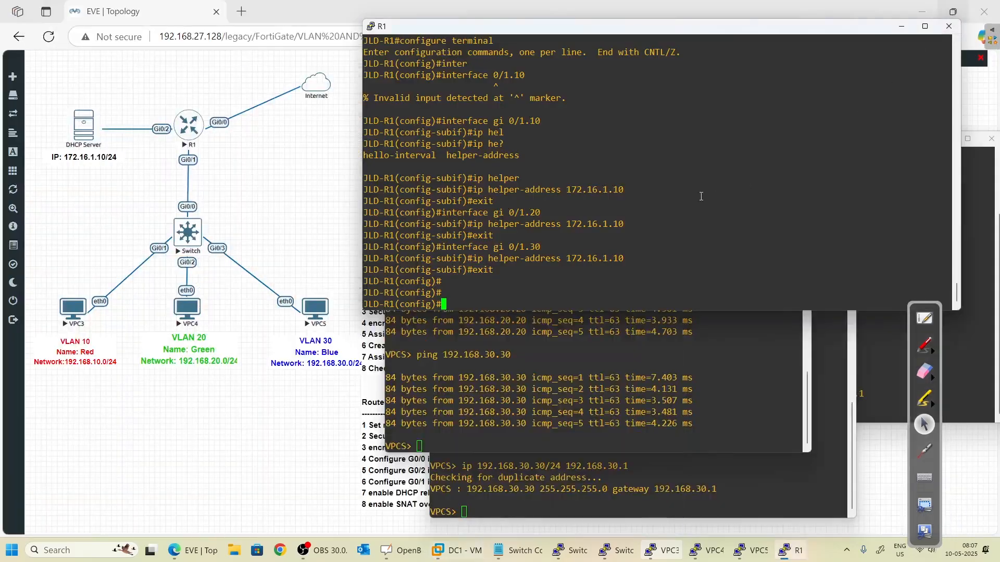
pyautogui.click(273, 249)
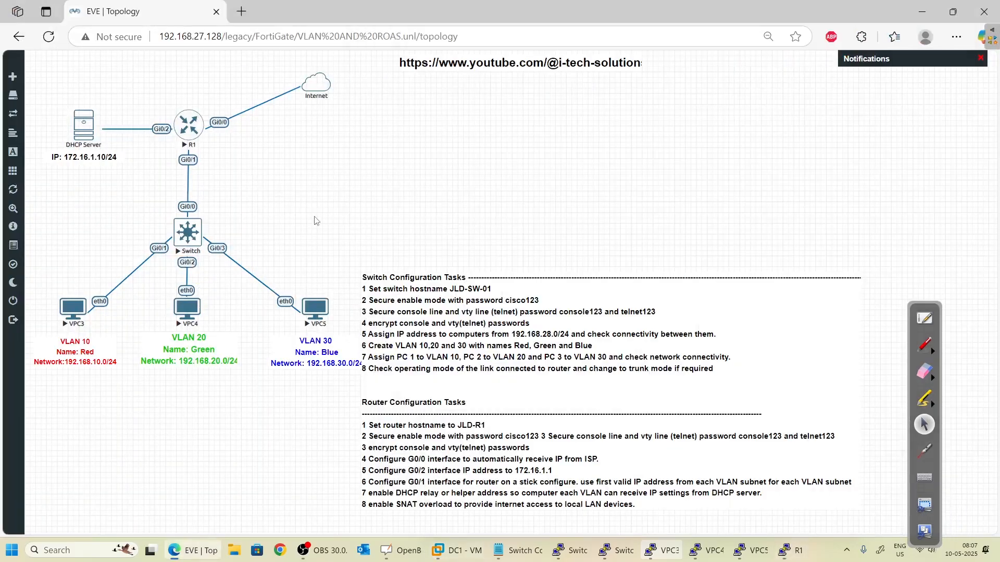
pyautogui.click(932, 355)
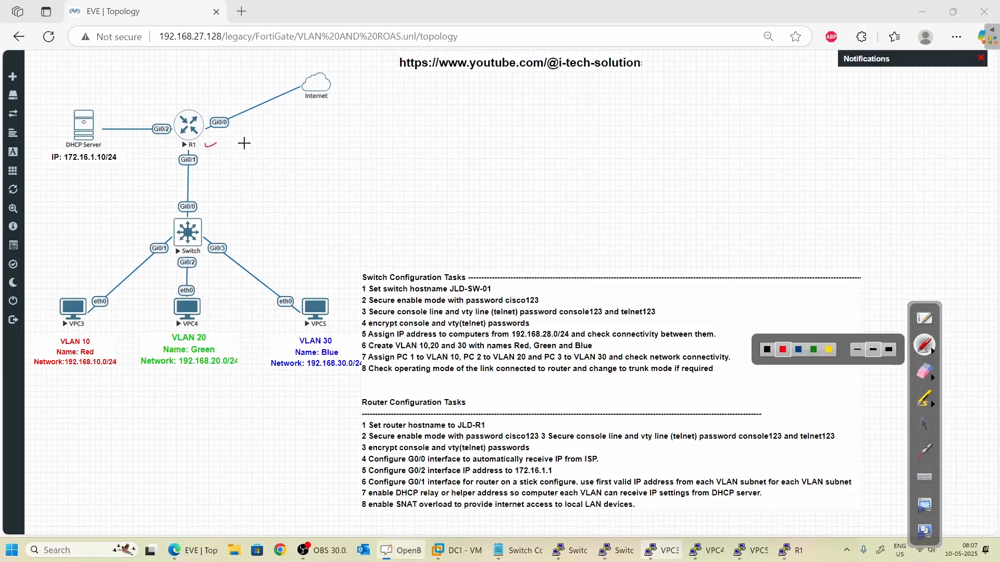
pyautogui.moveTo(255, 130)
pyautogui.mouseDown()
pyautogui.moveTo(245, 145)
pyautogui.moveTo(267, 136)
pyautogui.moveTo(247, 160)
pyautogui.mouseUp()
pyautogui.moveTo(262, 151); pyautogui.dragTo(242, 184)
pyautogui.click(231, 160)
pyautogui.moveTo(266, 173)
pyautogui.mouseDown()
pyautogui.moveTo(274, 168)
pyautogui.moveTo(267, 172)
pyautogui.mouseUp()
pyautogui.click(925, 425)
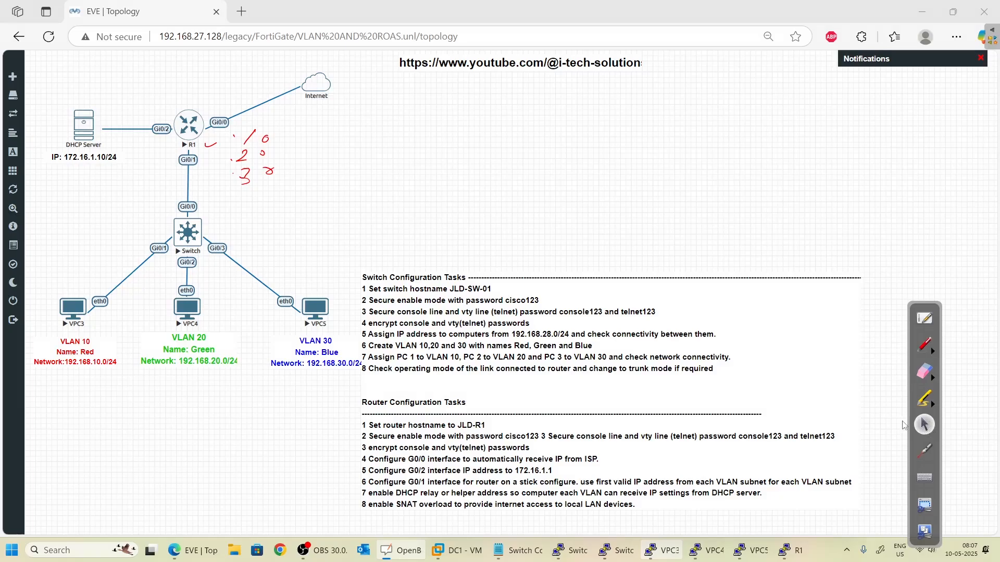
# - Close the unwanted router console and run 'ip dhcp' on VPC3
pyautogui.click(902, 422)
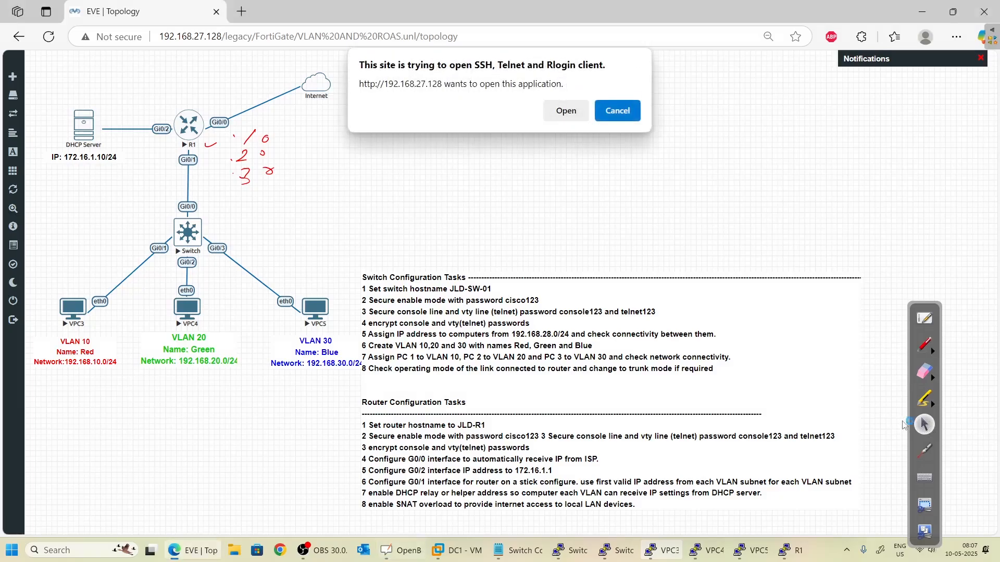
pyautogui.click(566, 110)
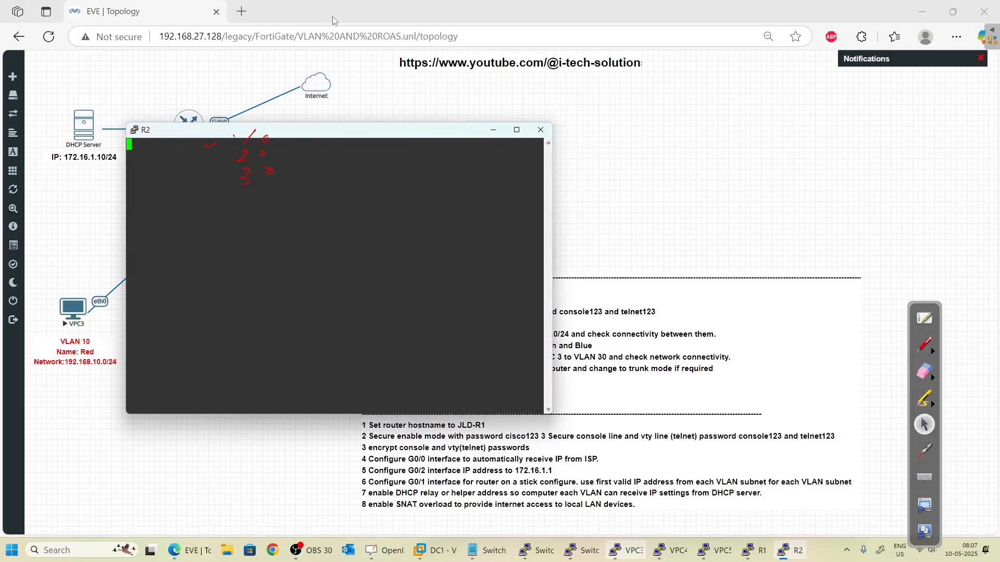
pyautogui.click(541, 129)
pyautogui.click(494, 321)
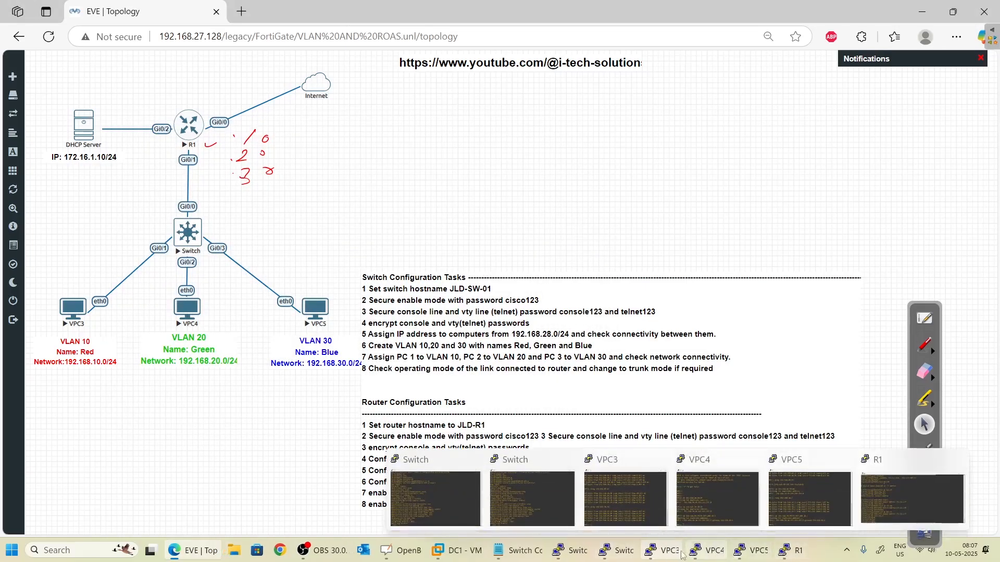
pyautogui.click(661, 550)
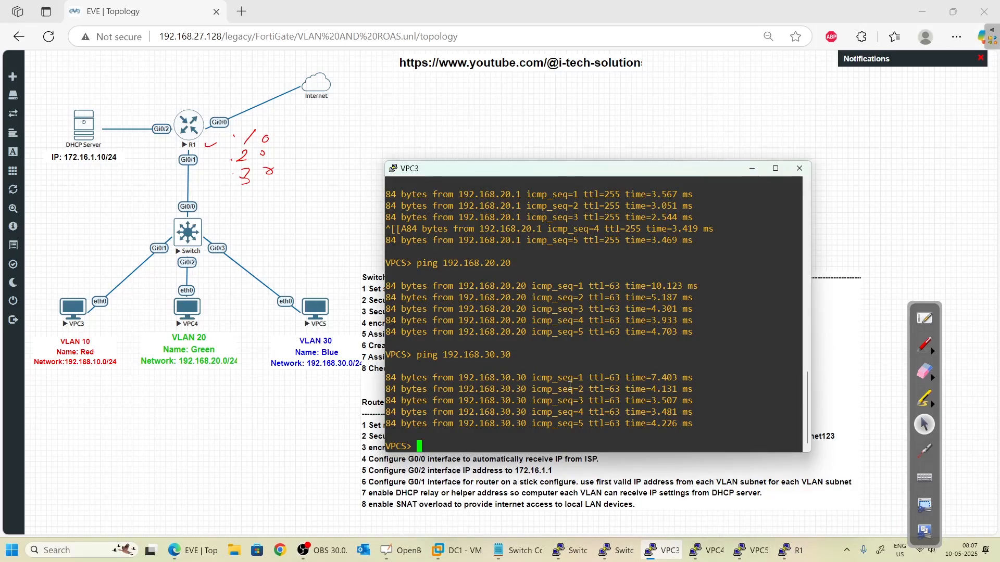
pyautogui.write('ip dhcp')
pyautogui.press('Return')
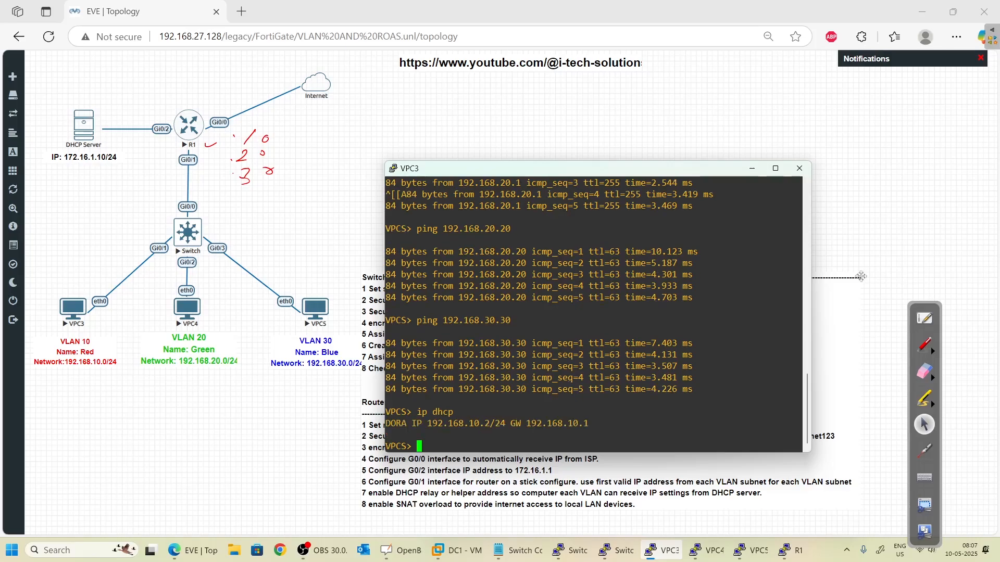
# - Mark up the 'ip dhcp' line and the leased 192.168.10.2 address with gateway 192.168.10.1
pyautogui.click(927, 347)
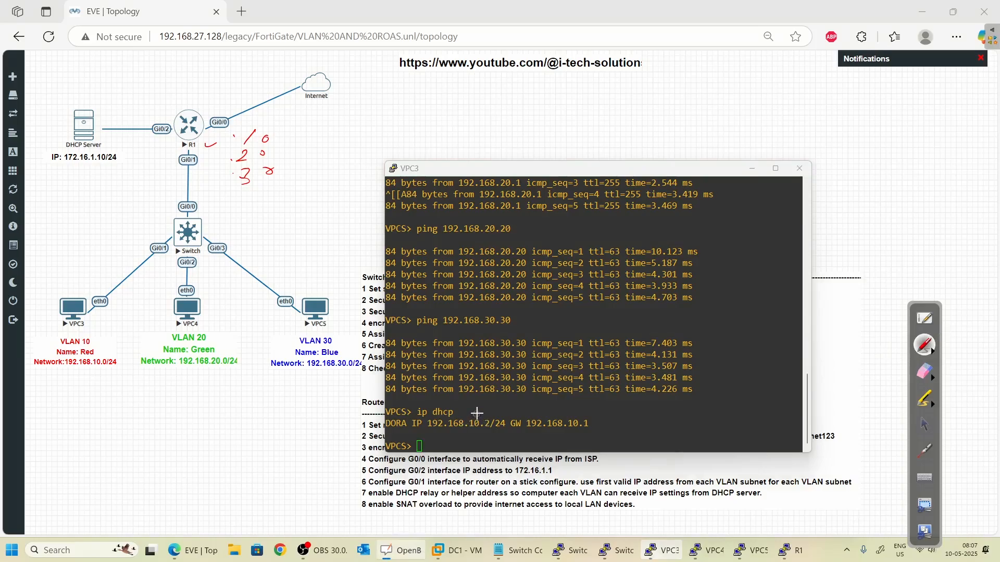
pyautogui.moveTo(476, 413); pyautogui.dragTo(486, 408)
pyautogui.moveTo(390, 416)
pyautogui.mouseDown()
pyautogui.moveTo(397, 407)
pyautogui.moveTo(424, 407)
pyautogui.moveTo(508, 432)
pyautogui.mouseUp()
pyautogui.moveTo(526, 430); pyautogui.dragTo(587, 430)
pyautogui.click(924, 424)
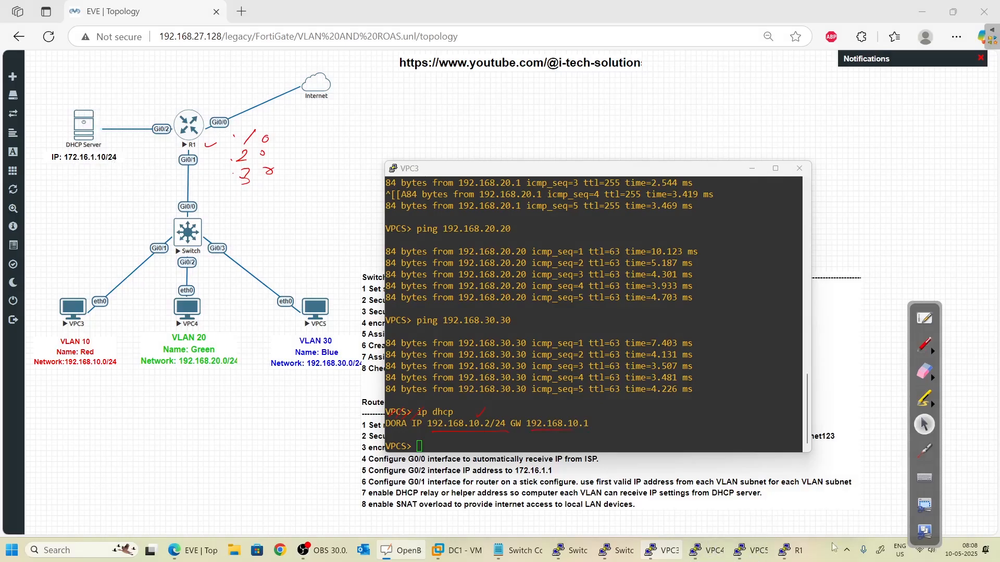
pyautogui.click(710, 550)
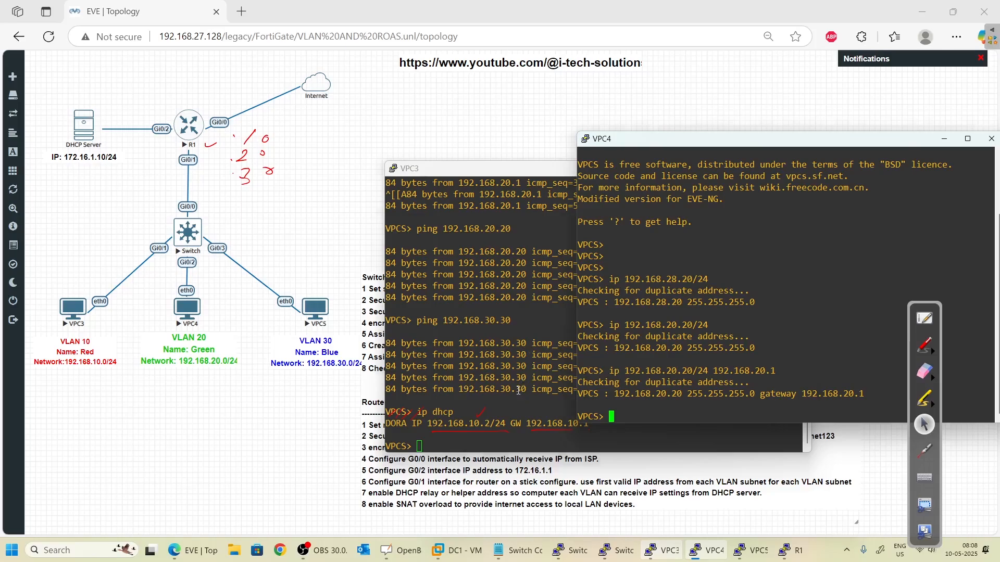
pyautogui.click(553, 423)
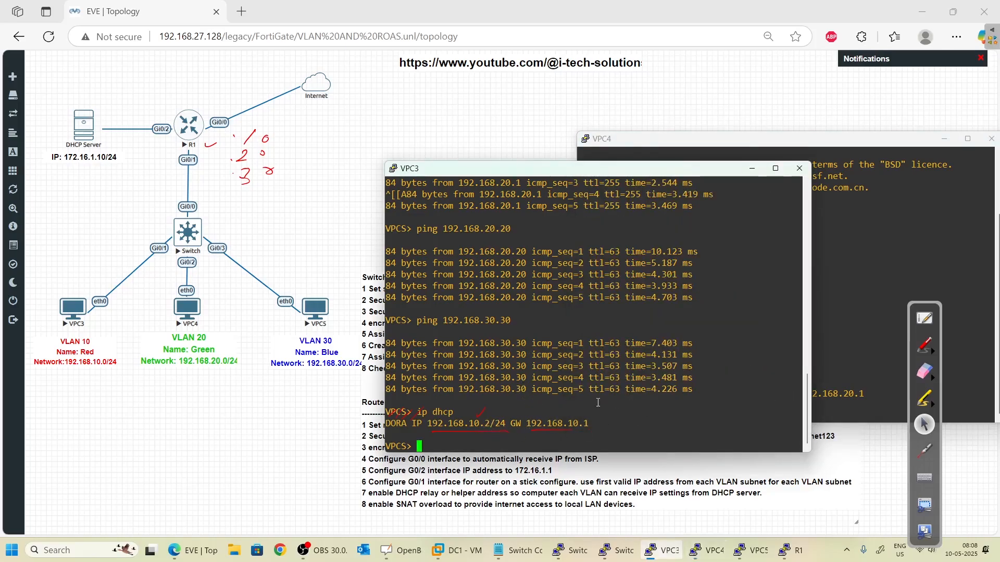
pyautogui.scroll(10, 522, 342)
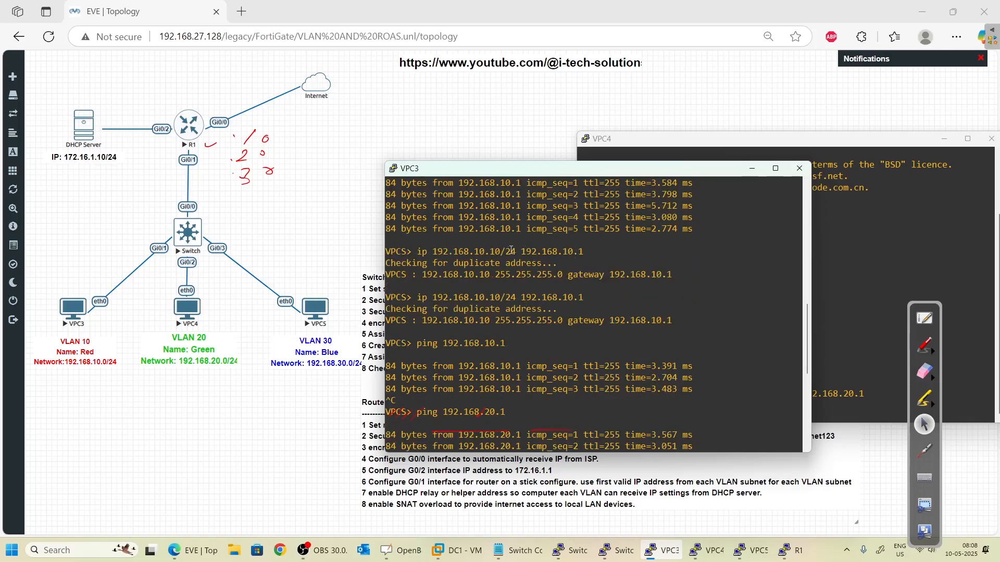
pyautogui.scroll(-10, 537, 315)
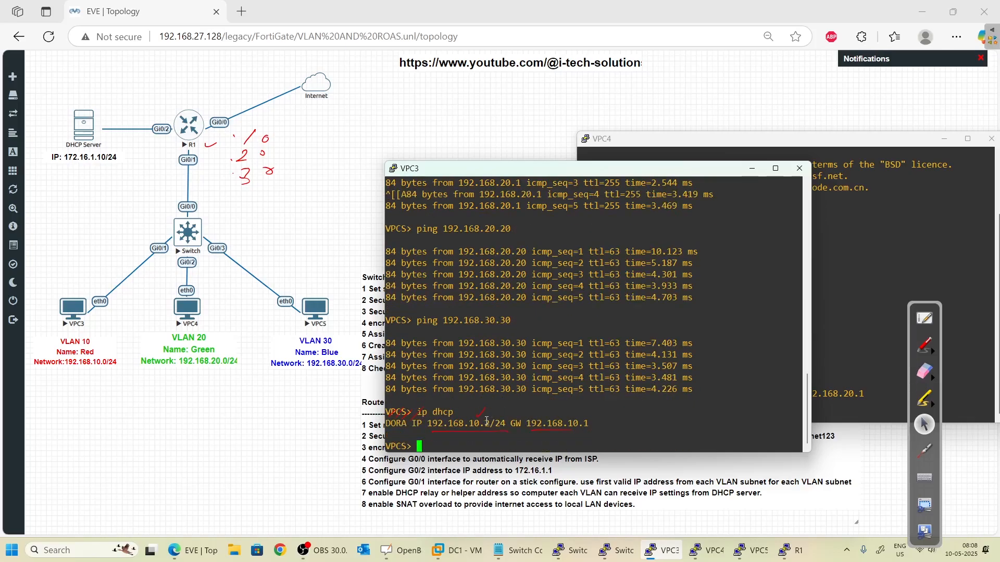
pyautogui.moveTo(486, 421); pyautogui.dragTo(499, 422)
pyautogui.click(923, 312)
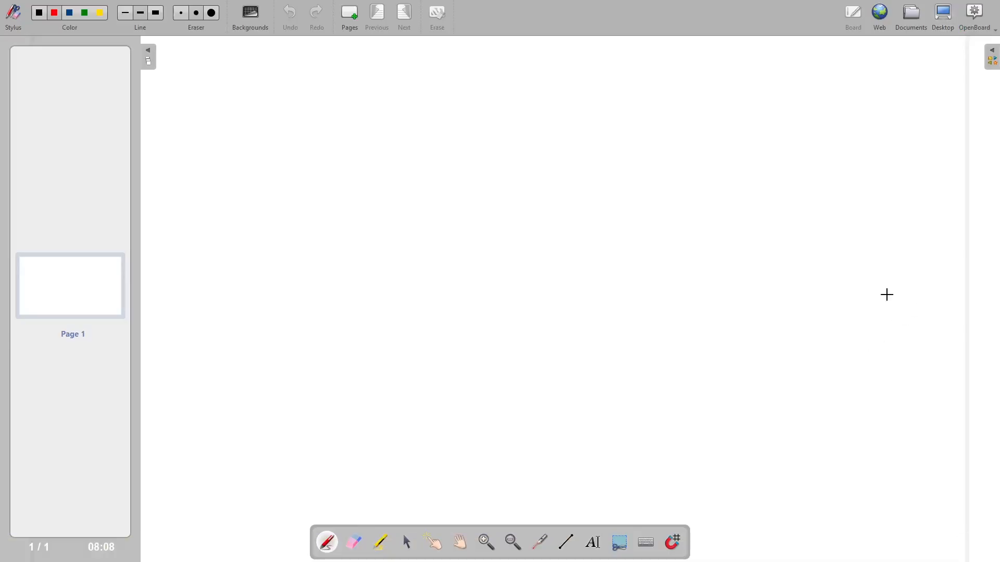
# - Run 'ip dhcp' on VPC4 and confirm the 192.168.20.2/24 lease with gateway 192.168.20.1
pyautogui.click(949, 12)
pyautogui.click(752, 148)
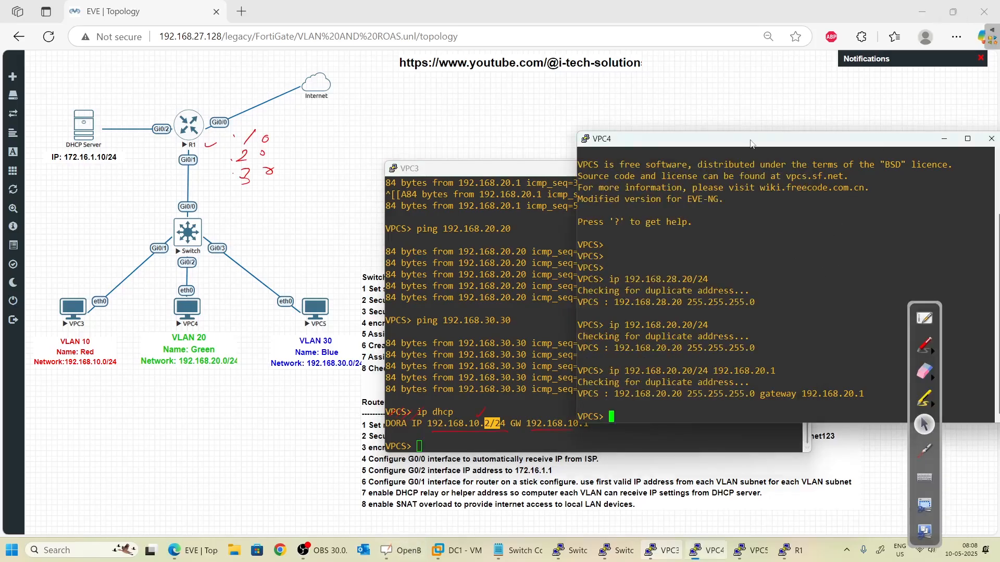
pyautogui.press('Up')
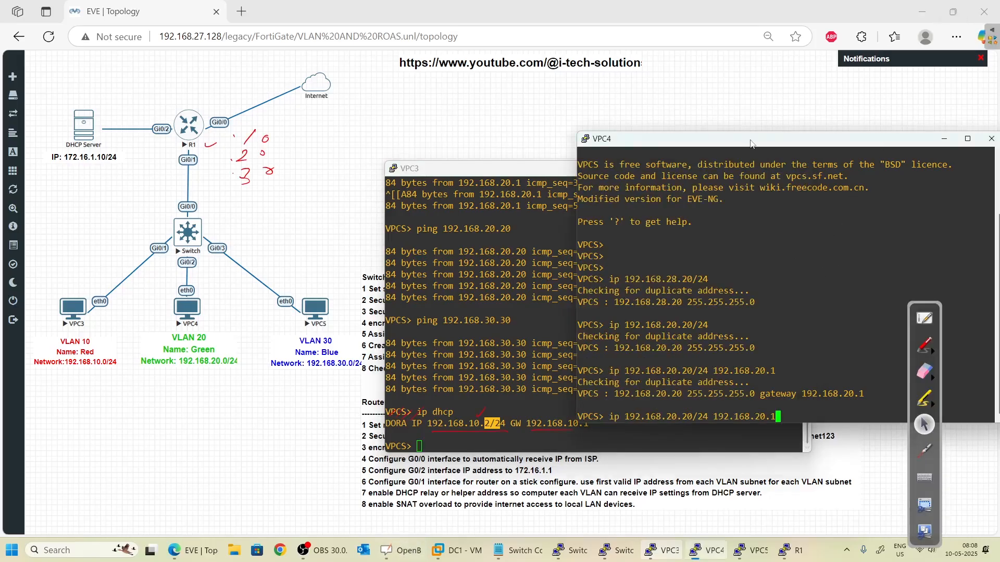
pyautogui.press('BackSpace')
pyautogui.press('BackSpace')
pyautogui.press('BackSpace')
pyautogui.press('BackSpace')
pyautogui.press('BackSpace')
pyautogui.press('BackSpace')
pyautogui.press('BackSpace')
pyautogui.press('BackSpace')
pyautogui.press('BackSpace')
pyautogui.press('BackSpace')
pyautogui.press('BackSpace')
pyautogui.press('BackSpace')
pyautogui.press('BackSpace')
pyautogui.press('BackSpace')
pyautogui.press('BackSpace')
pyautogui.press('BackSpace')
pyautogui.press('BackSpace')
pyautogui.press('BackSpace')
pyautogui.press('BackSpace')
pyautogui.press('BackSpace')
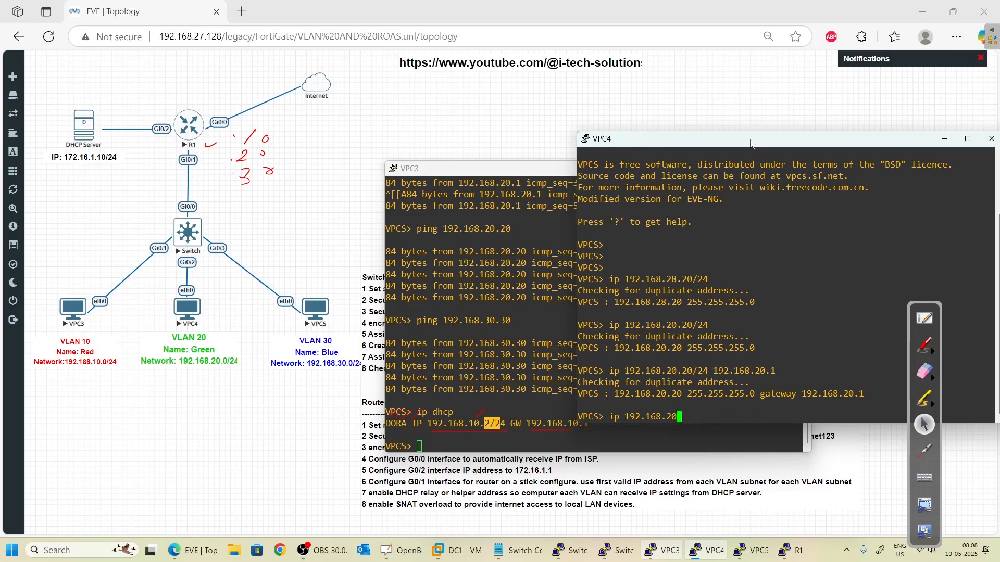
pyautogui.write('ip dhcop')
pyautogui.press('BackSpace')
pyautogui.press('BackSpace')
pyautogui.press('BackSpace')
pyautogui.write('cp')
pyautogui.press('Return')
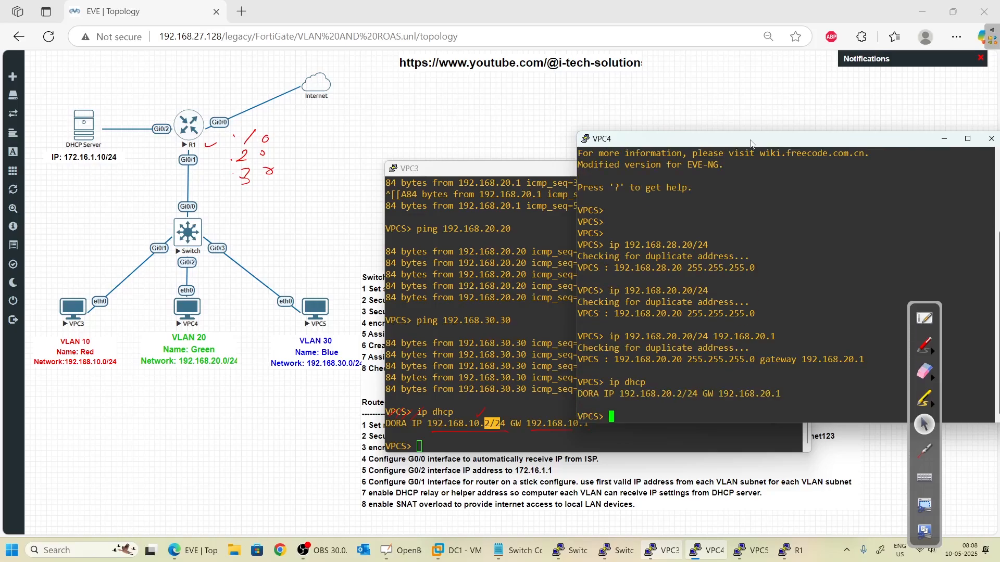
pyautogui.press('Return')
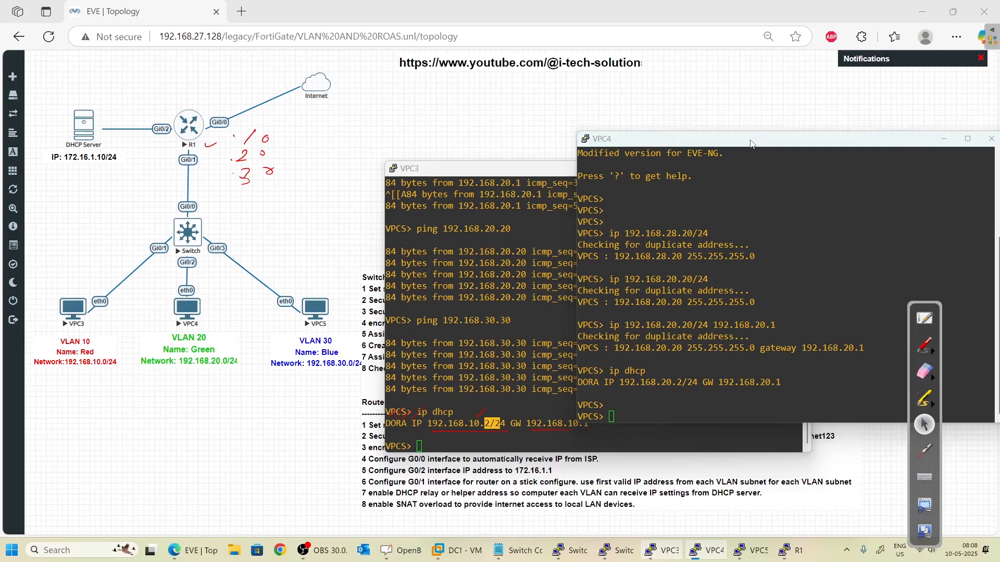
pyautogui.hotkey('alt', 'Tab')
pyautogui.press('Tab')
pyautogui.press('Tab')
pyautogui.press('Tab')
pyautogui.press('Tab')
pyautogui.press('Tab')
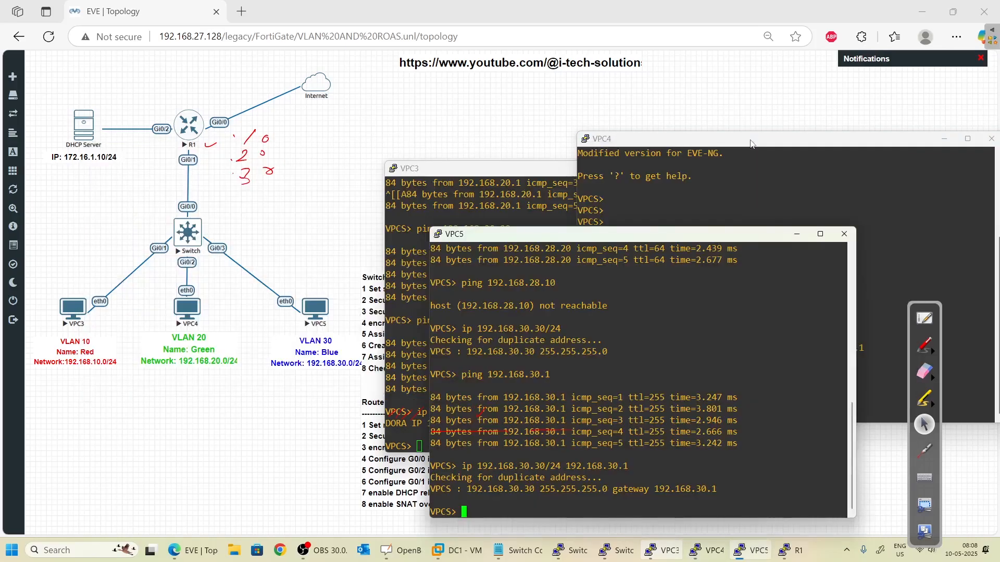
# - Run 'ip dhcp' on VPC5 and check the 192.168.30.2/24 lease with gateway 192.168.30.1
pyautogui.write('ping')
pyautogui.press('BackSpace')
pyautogui.press('BackSpace')
pyautogui.press('BackSpace')
pyautogui.press('BackSpace')
pyautogui.write('ip dhcp')
pyautogui.press('Return')
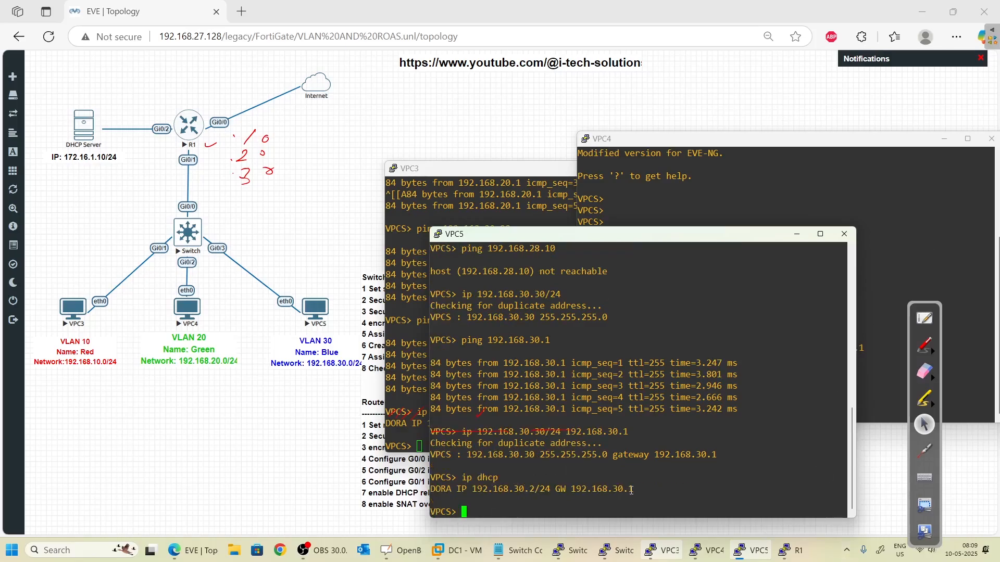
pyautogui.moveTo(633, 490); pyautogui.dragTo(447, 491)
pyautogui.click(528, 504)
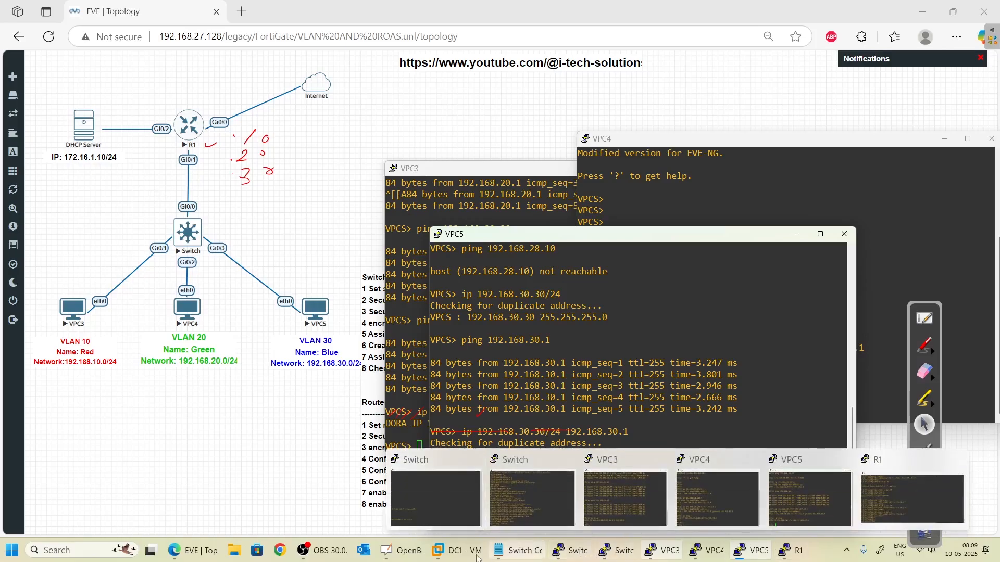
pyautogui.click(457, 551)
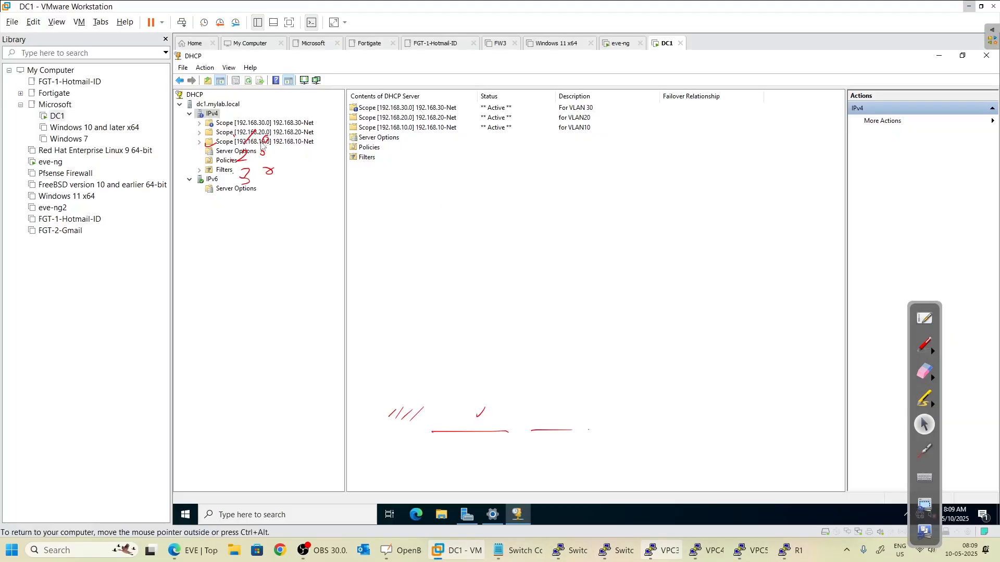
# - Check Address Leases in each scope for 192.168.30.2, 192.168.20.2 and 192.168.10.2, then minimize DC1
pyautogui.click(199, 124)
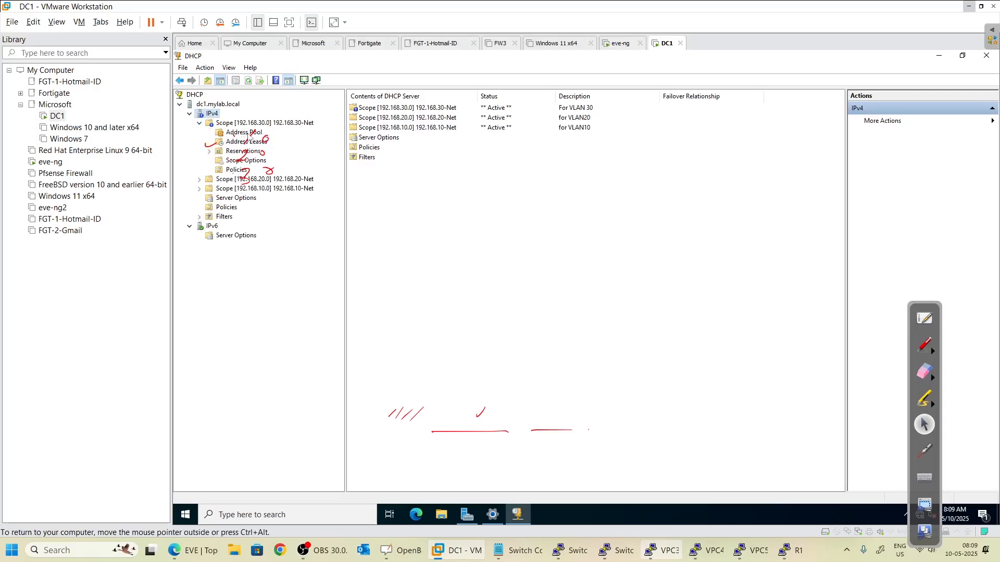
pyautogui.click(250, 133)
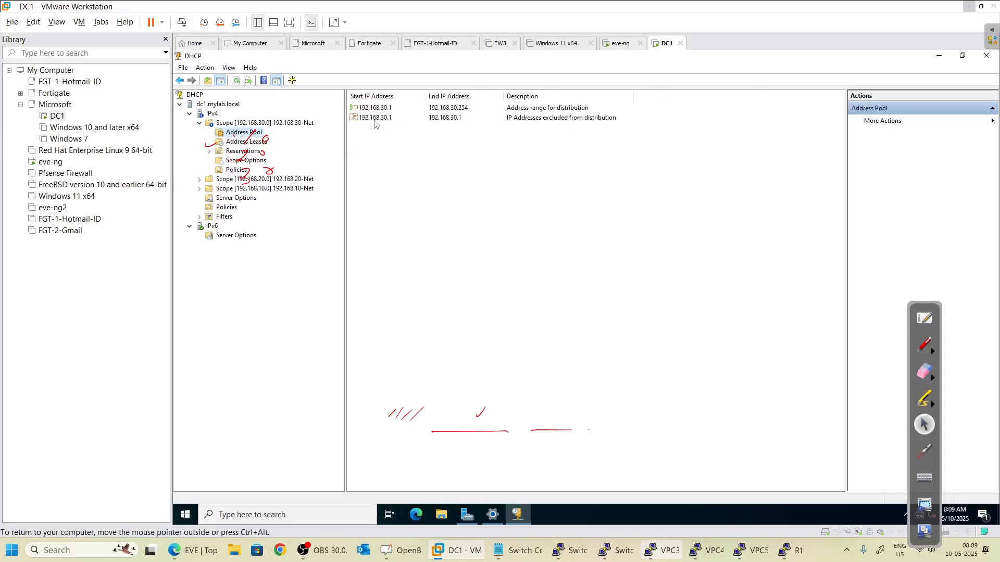
pyautogui.click(248, 142)
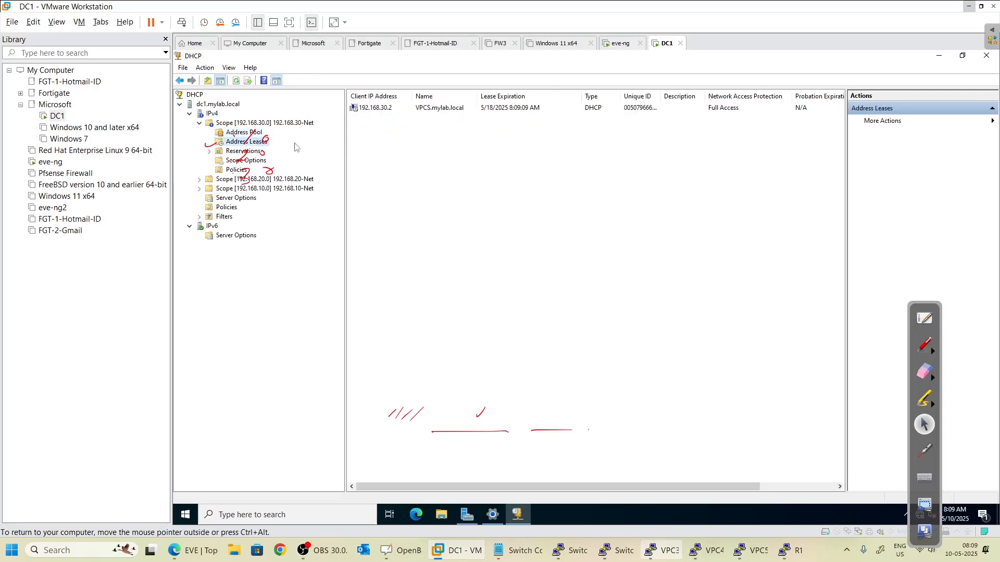
pyautogui.click(385, 108)
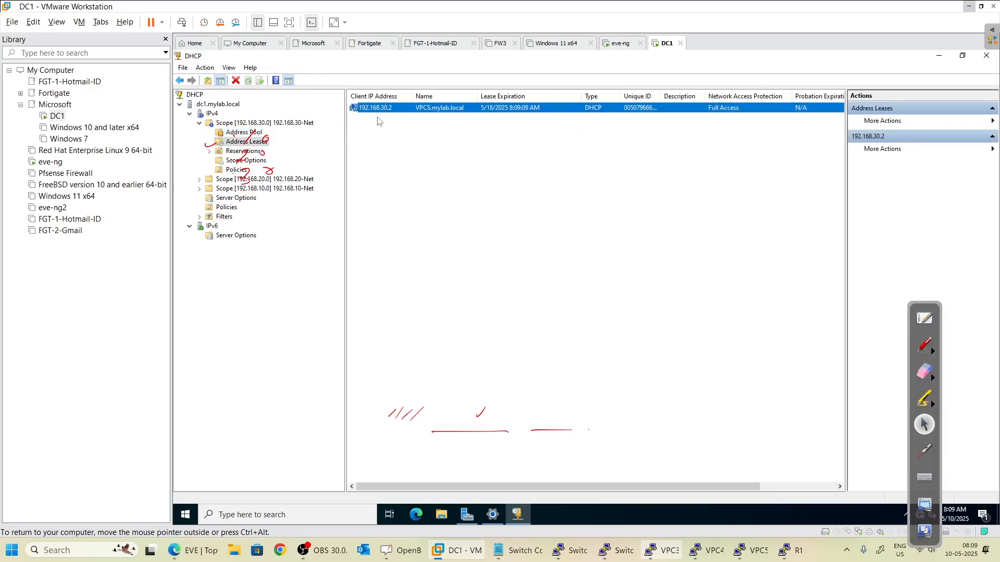
pyautogui.click(199, 179)
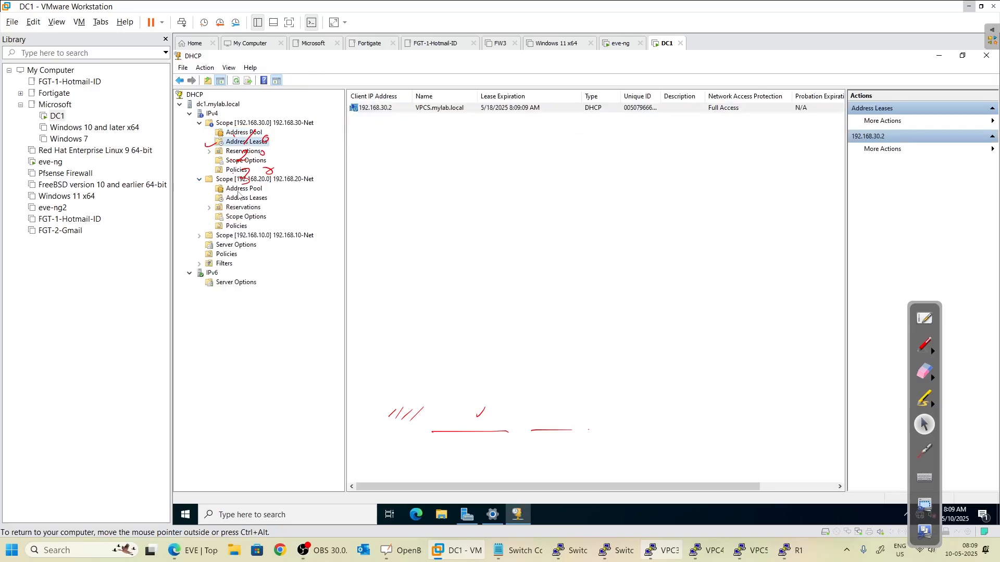
pyautogui.click(242, 188)
pyautogui.click(244, 198)
pyautogui.click(388, 108)
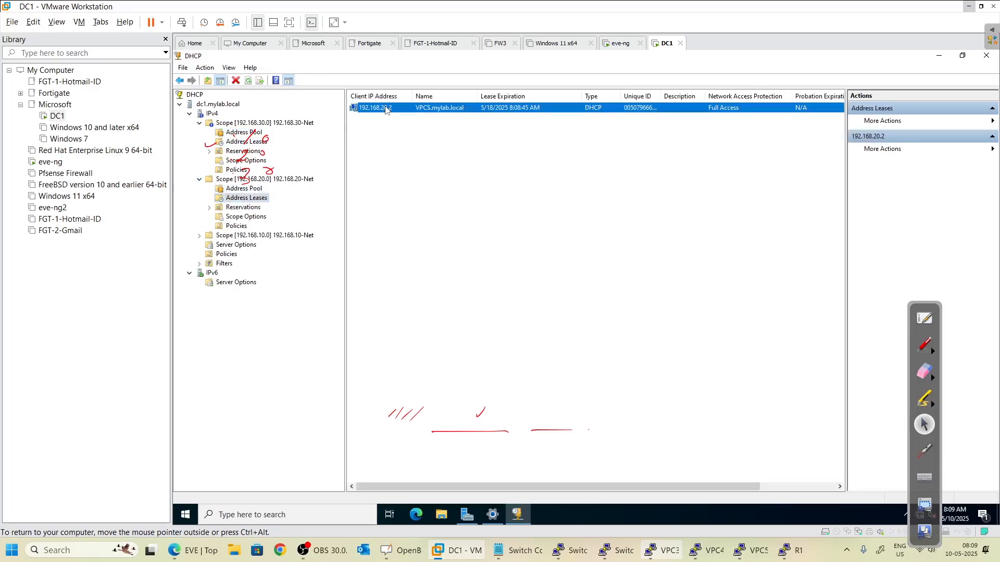
pyautogui.click(199, 236)
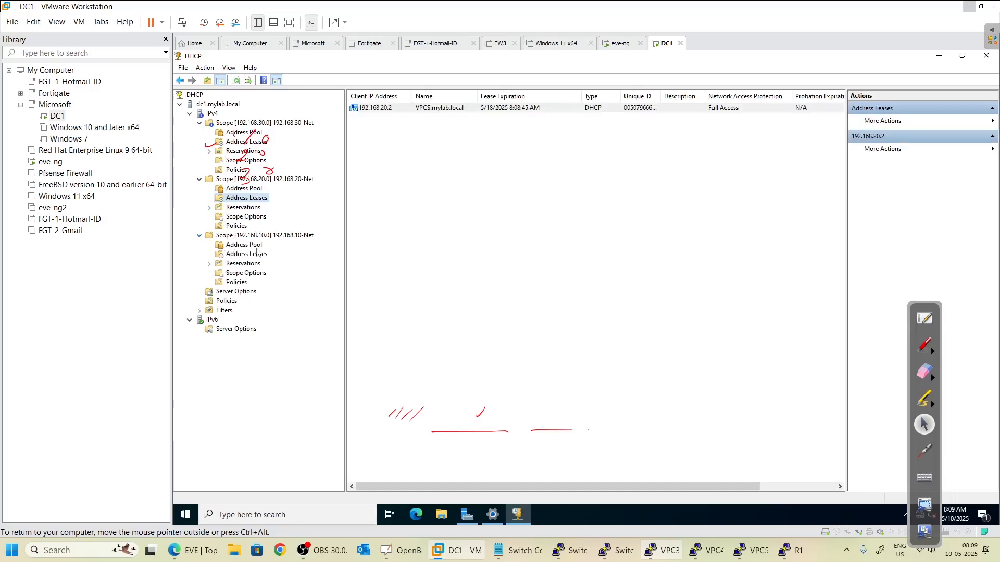
pyautogui.click(254, 254)
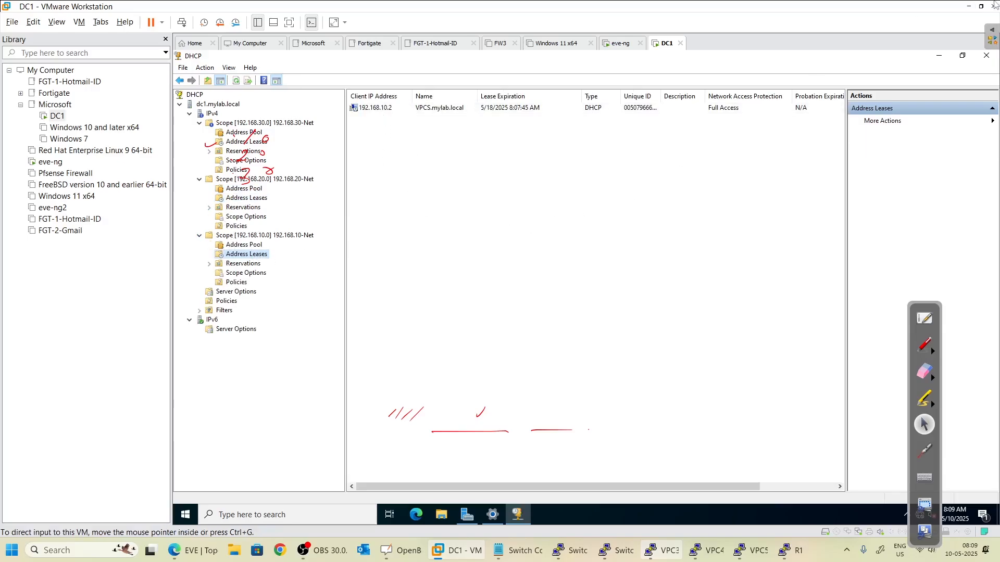
pyautogui.click(968, 7)
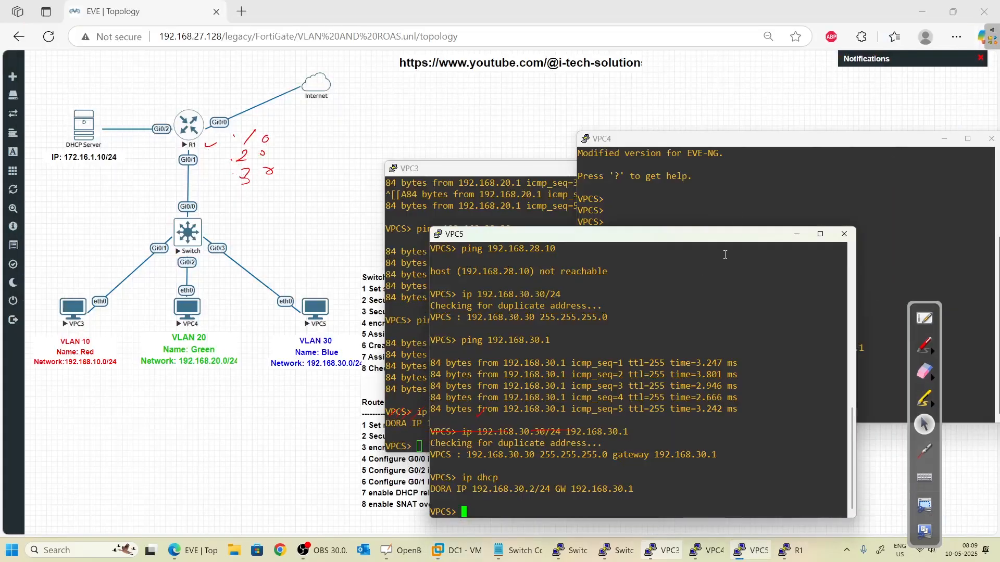
# - From VPC3, ping 192.168.20.2 in VLAN 20
pyautogui.moveTo(622, 237); pyautogui.dragTo(642, 142)
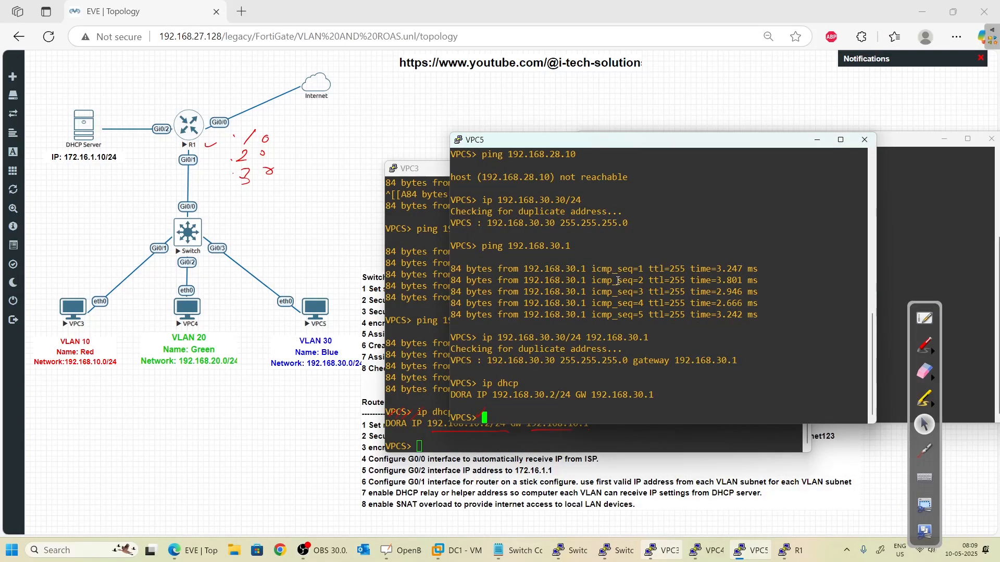
pyautogui.write('p')
pyautogui.hotkey('alt', 'Tab')
pyautogui.hotkey('alt', 'Tab')
pyautogui.hotkey('alt', 'Tab')
pyautogui.hotkey('alt', 'Tab')
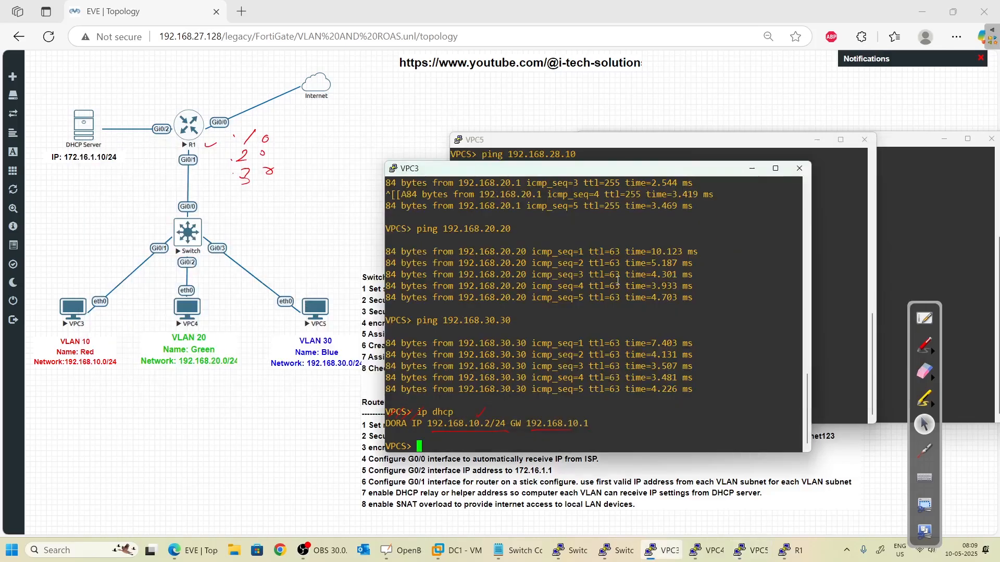
pyautogui.write('ping 192.168.')
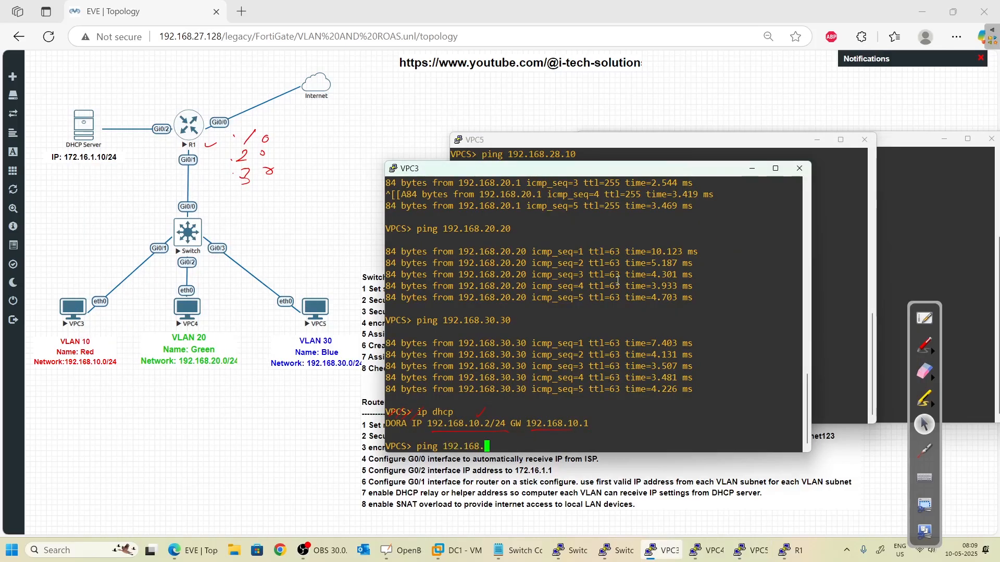
pyautogui.write('20.2')
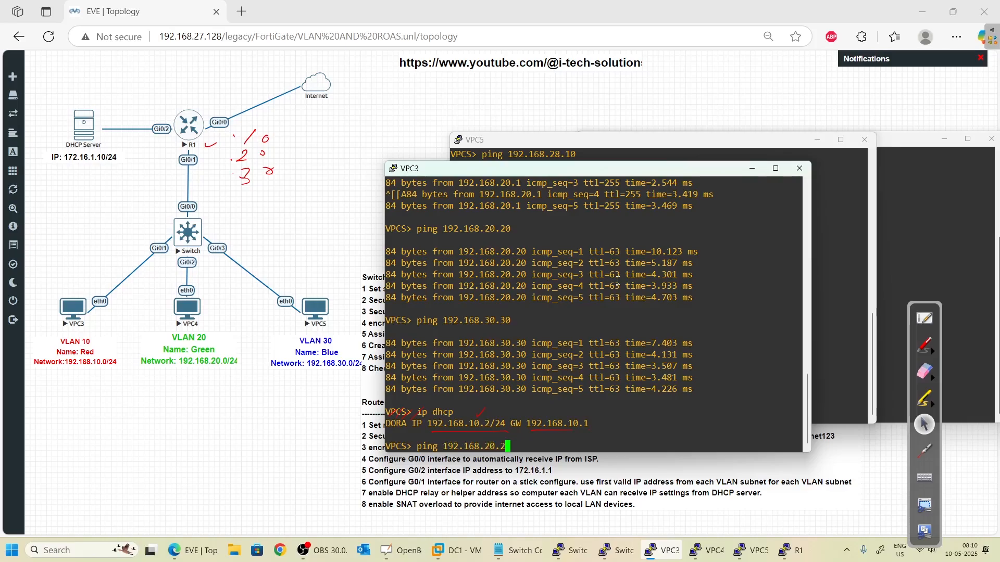
pyautogui.press('Return')
pyautogui.hotkey('ctrl', 'c')
# - Ping 192.168.30.2 in VLAN 30 from VPC3 by editing the previous command
pyautogui.press('Up')
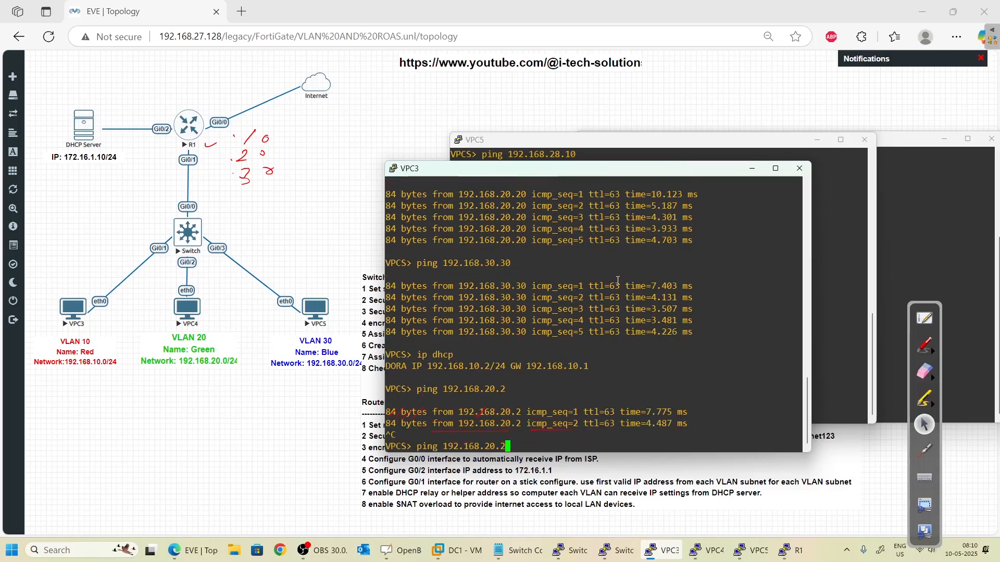
pyautogui.press('BackSpace')
pyautogui.press('Left')
pyautogui.press('Left')
pyautogui.press('BackSpace')
pyautogui.write('3')
pyautogui.press('Right')
pyautogui.press('Right')
pyautogui.write('2')
pyautogui.press('Return')
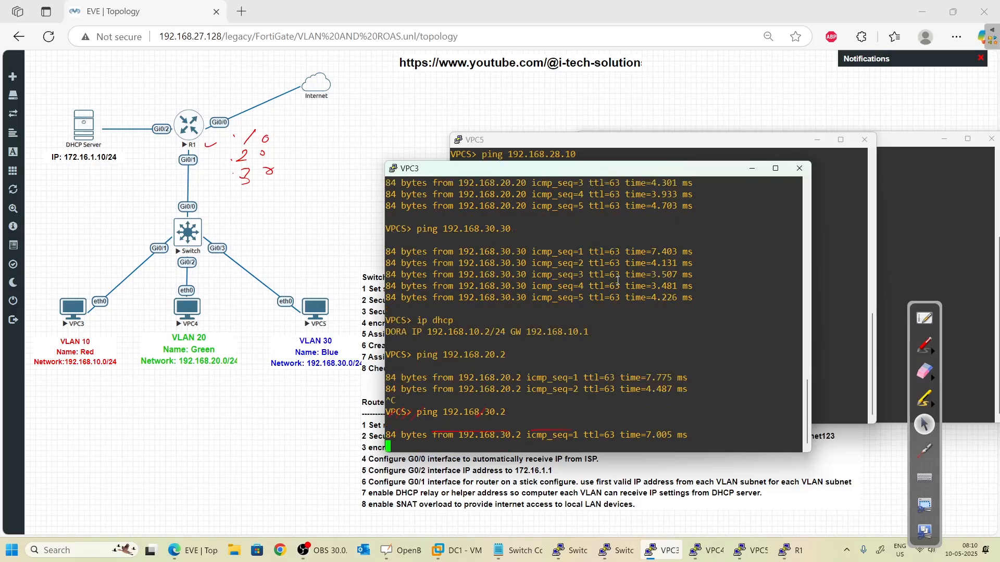
pyautogui.hotkey('ctrl', 'c')
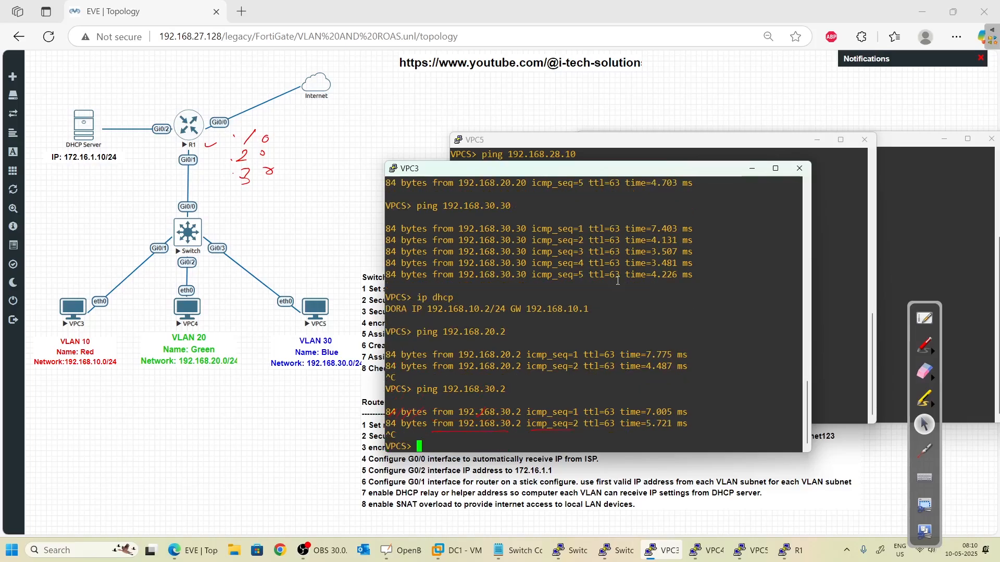
pyautogui.write('ping 8.8.8.8')
pyautogui.press('Return')
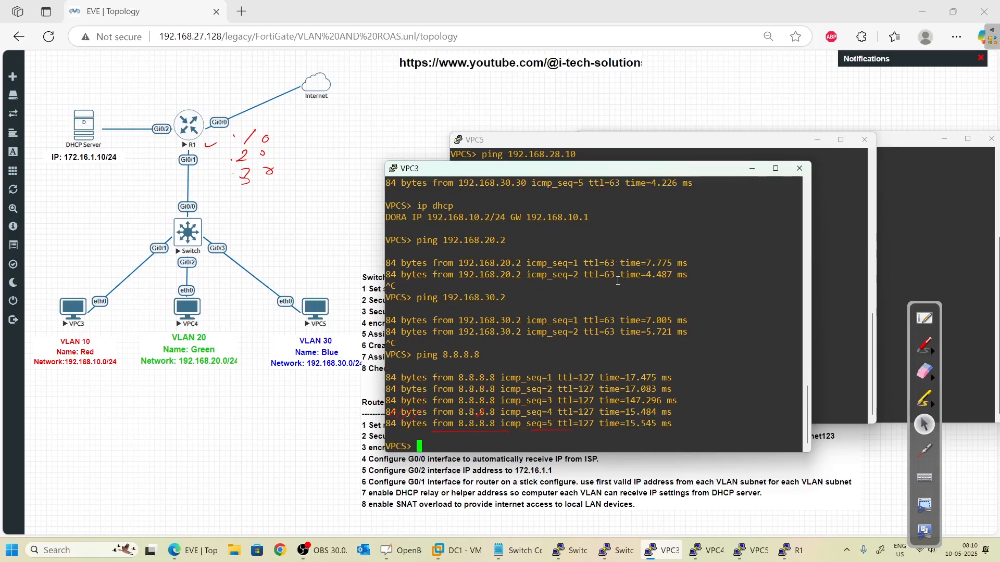
pyautogui.write('ping www.google.com')
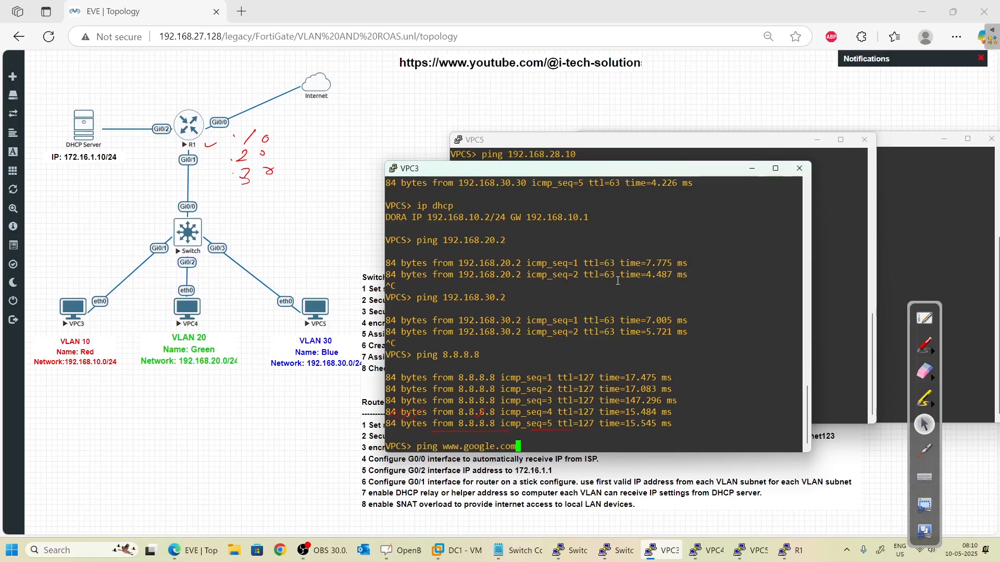
pyautogui.press('Return')
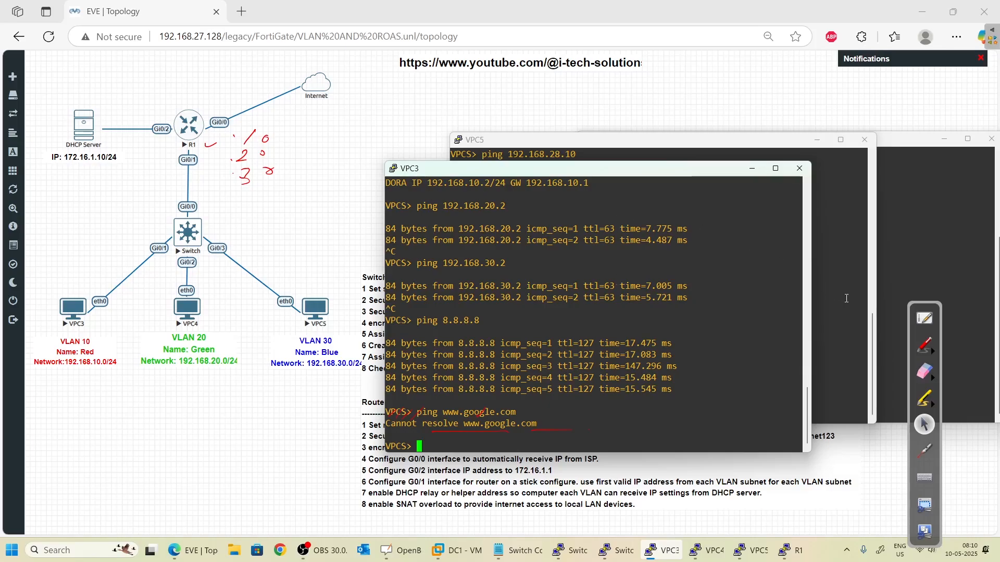
# - Minimize the VPC3, VPC5 and VPC4 consoles to show the topology
pyautogui.click(752, 168)
pyautogui.click(816, 140)
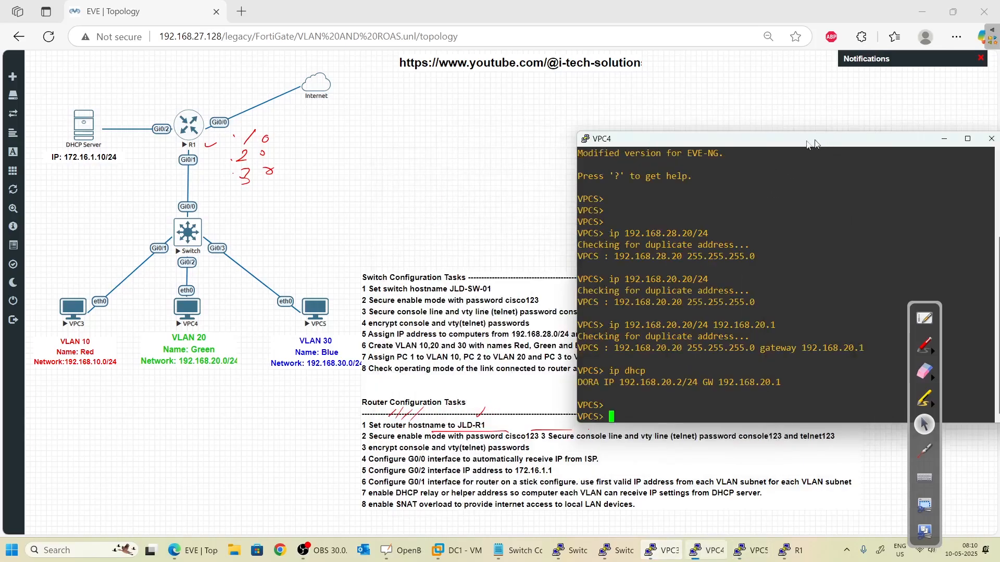
pyautogui.moveTo(812, 142); pyautogui.dragTo(659, 103)
pyautogui.click(791, 101)
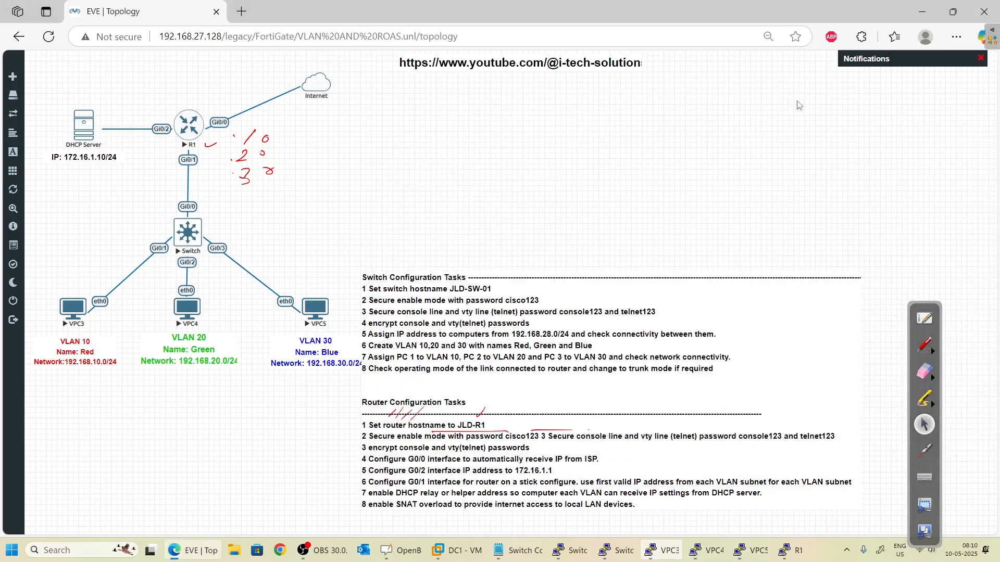